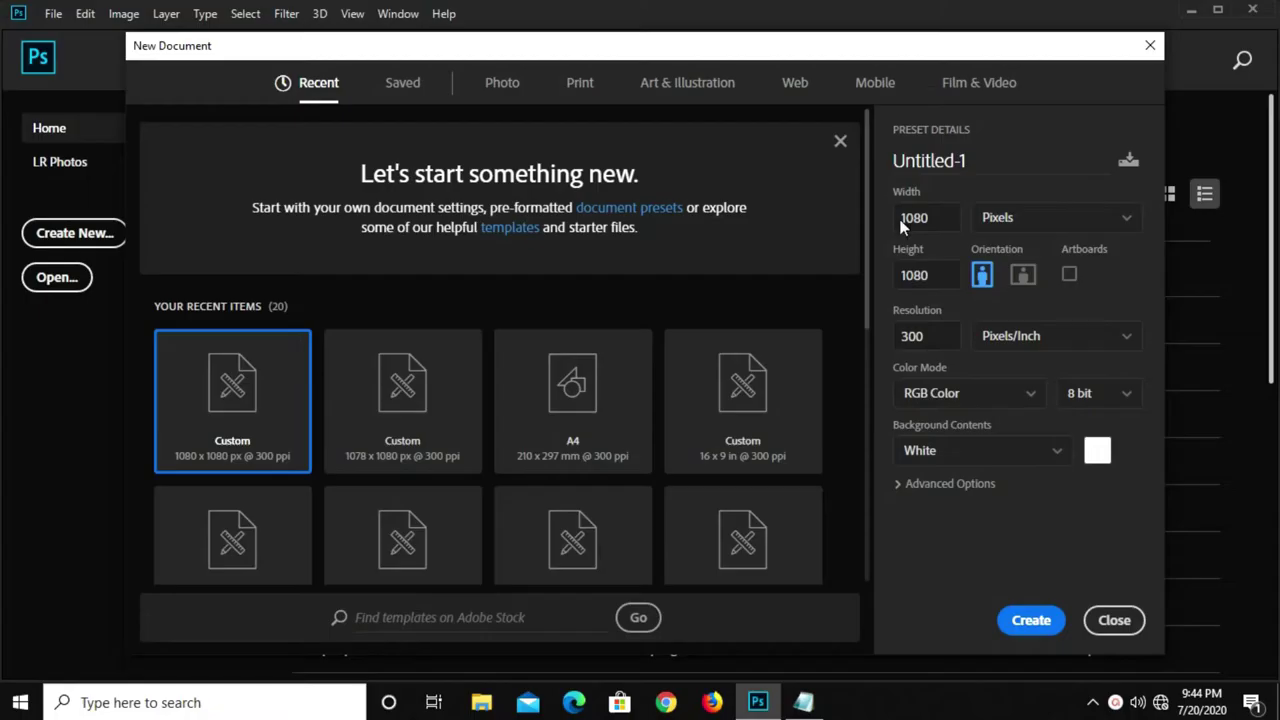
Create a blank 1080 × 1080 px document at 300 ppi resolution.
{"action": "left_click", "coordinate": [900, 222]}
{"action": "left_click", "coordinate": [893, 280]}
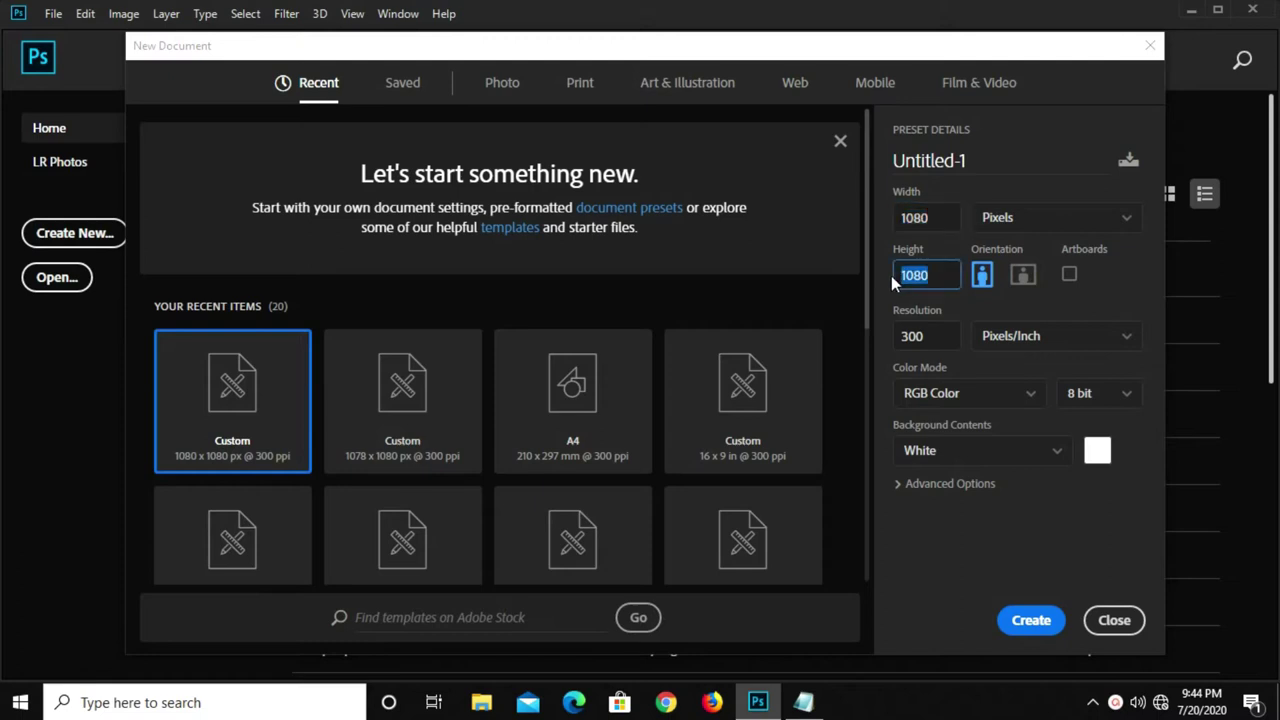
{"action": "left_click", "coordinate": [935, 343]}
{"action": "left_click", "coordinate": [1005, 623]}
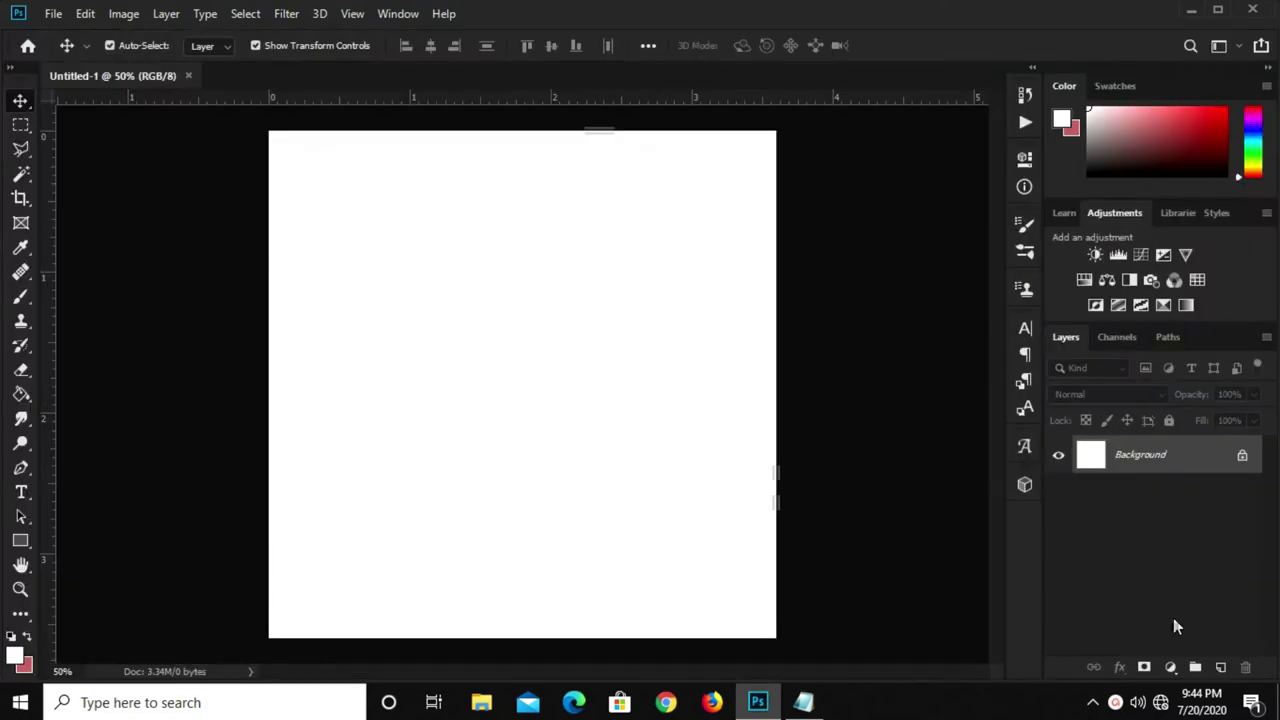
Add a Solid Color fill layer and copy hex code 753131 from the notes.
{"action": "left_click", "coordinate": [1170, 667]}
{"action": "left_click", "coordinate": [1165, 340]}
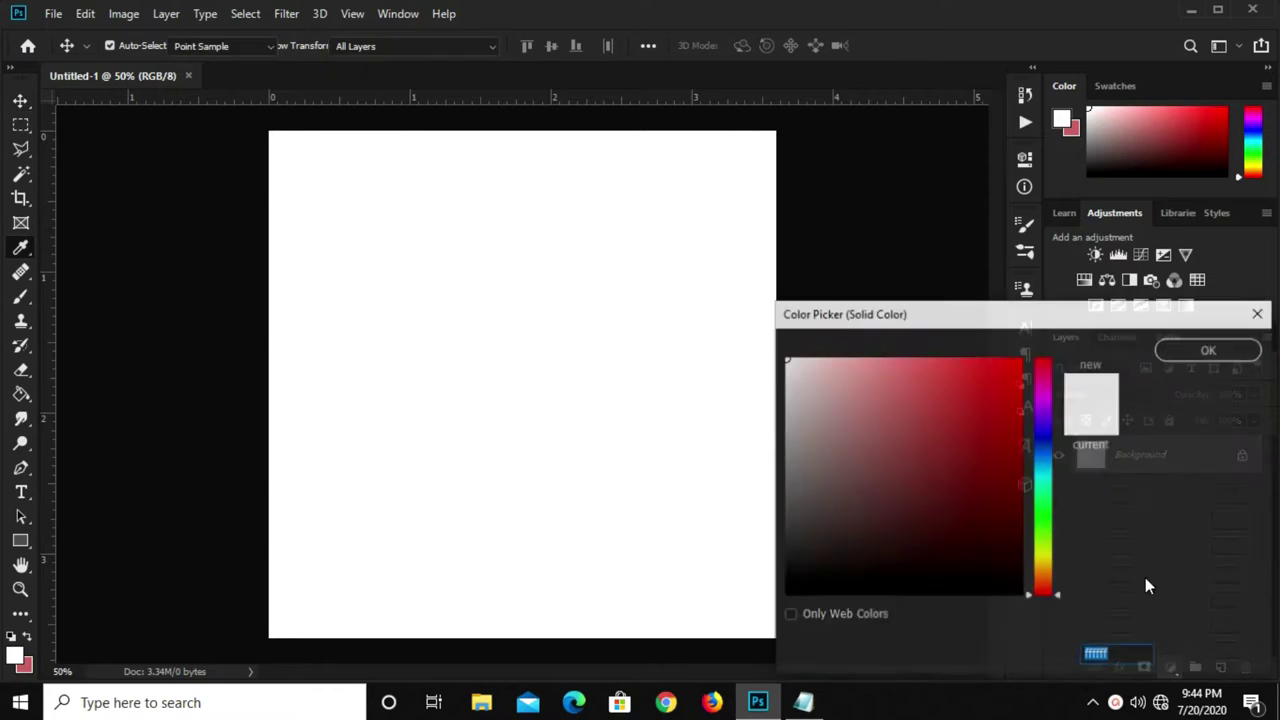
{"action": "left_click", "coordinate": [803, 702]}
{"action": "left_click", "coordinate": [742, 503]}
{"action": "left_click_drag", "start_coordinate": [742, 503], "coordinate": [670, 500]}
{"action": "right_click", "coordinate": [690, 502]}
{"action": "left_click", "coordinate": [749, 272]}
Set the fill colour to dark red 753131 and add an empty layer above it.
{"action": "left_click", "coordinate": [585, 437]}
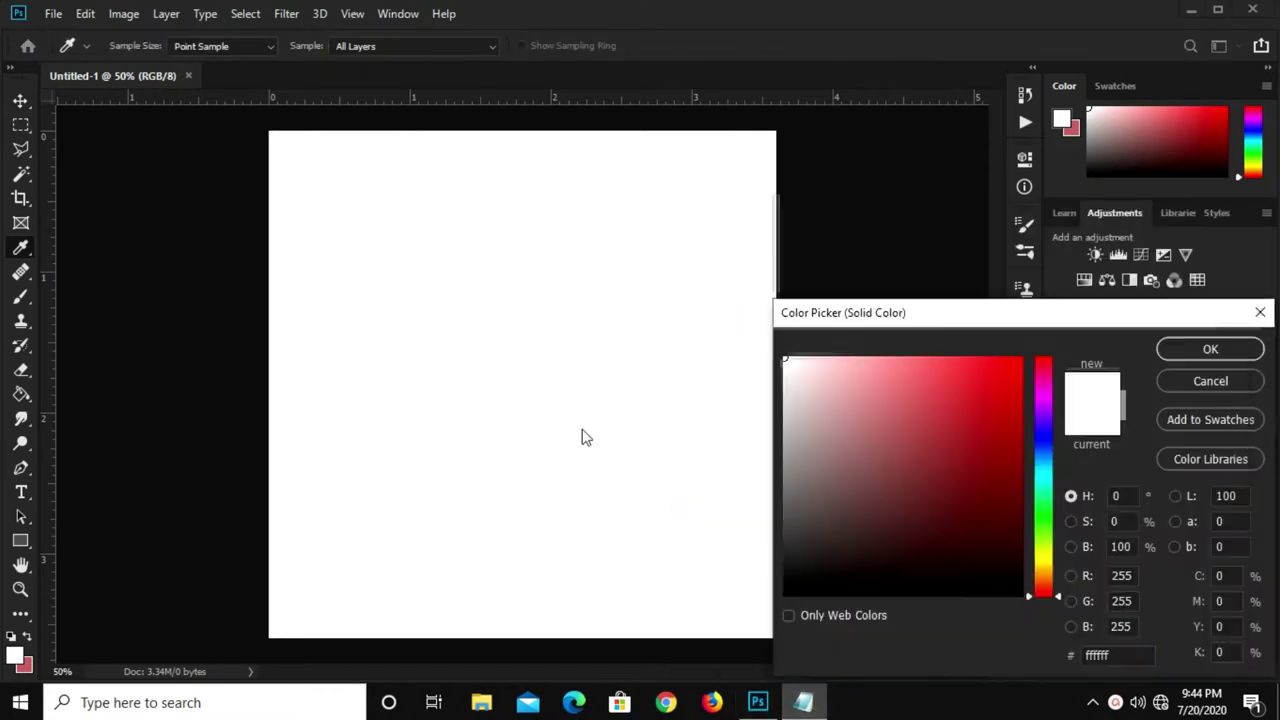
{"action": "double_click", "coordinate": [1105, 655]}
{"action": "right_click", "coordinate": [1105, 655]}
{"action": "left_click", "coordinate": [1108, 484]}
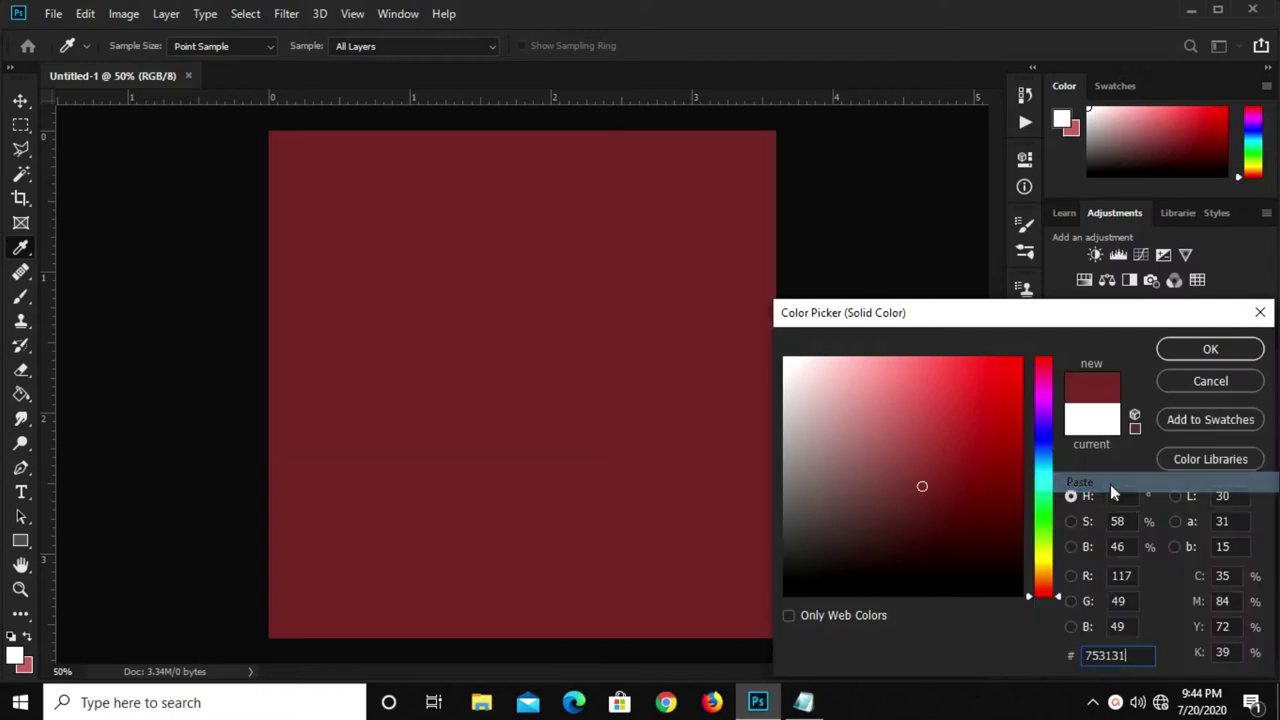
{"action": "left_click", "coordinate": [1210, 349]}
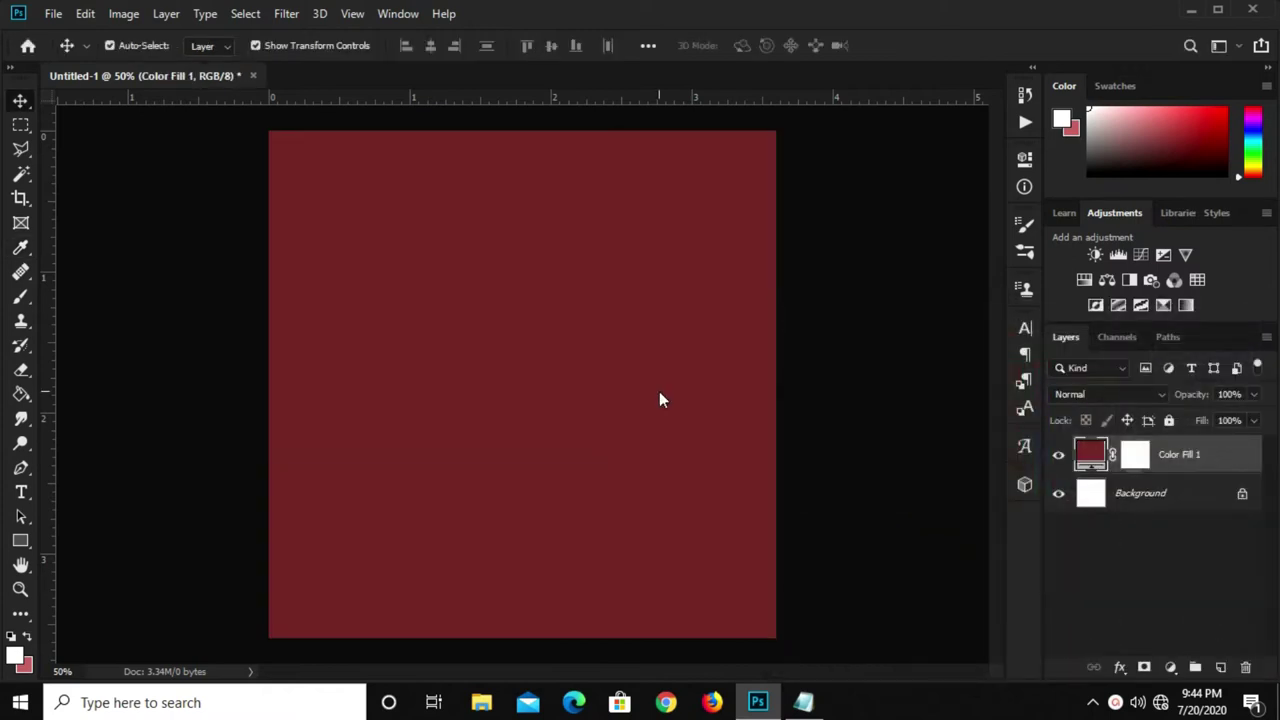
{"action": "left_click", "coordinate": [1222, 668]}
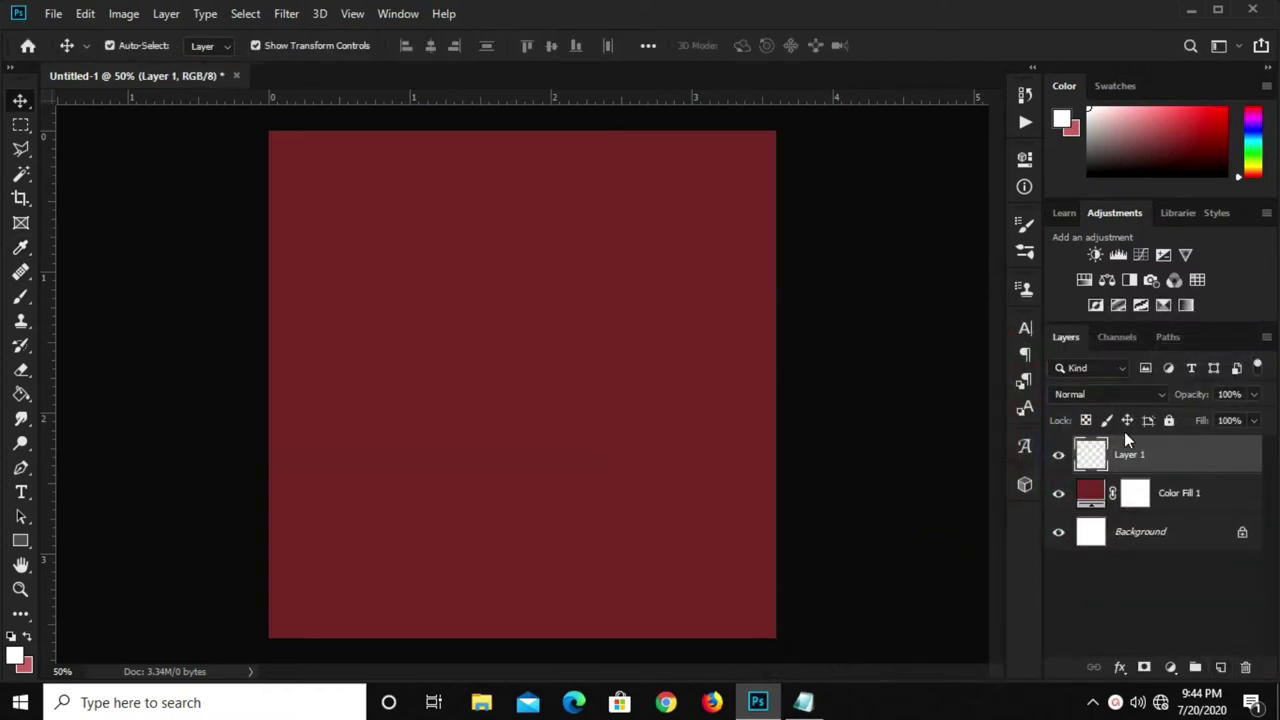
Paint one large 1100 px soft white brush dab at the canvas centre.
{"action": "left_click", "coordinate": [22, 297]}
{"action": "left_click", "coordinate": [93, 294]}
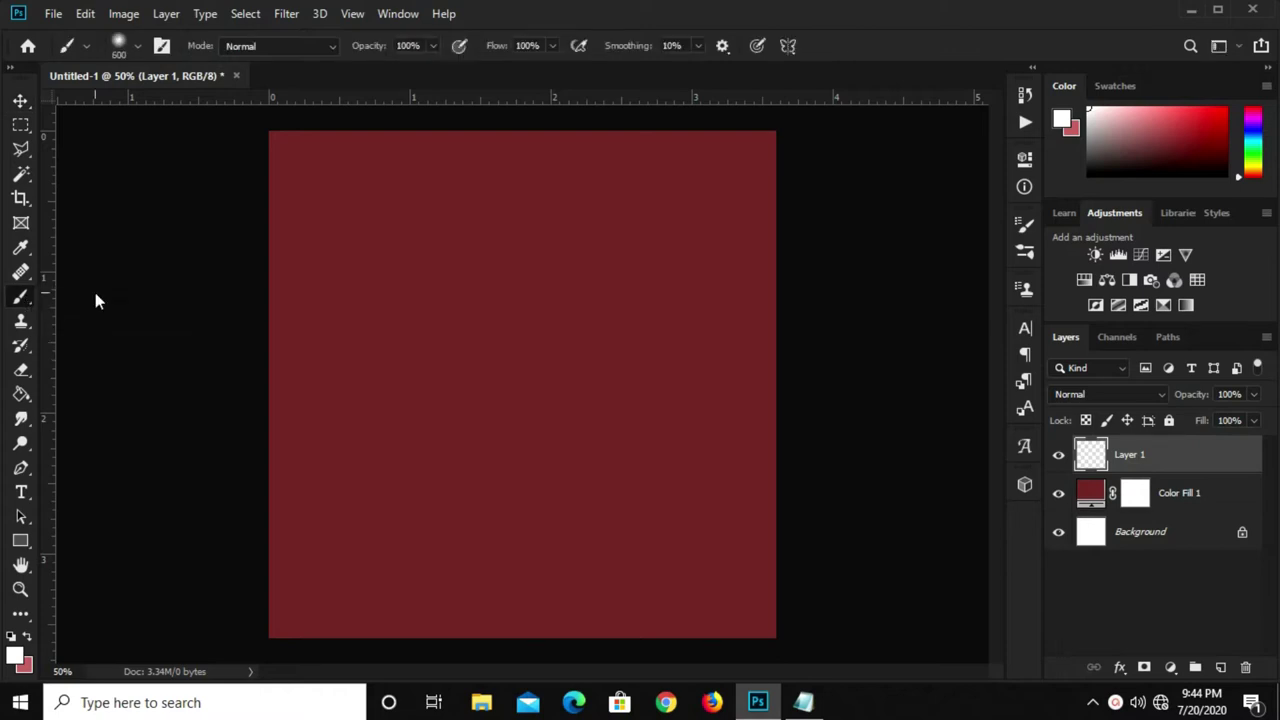
{"action": "left_click", "coordinate": [16, 658]}
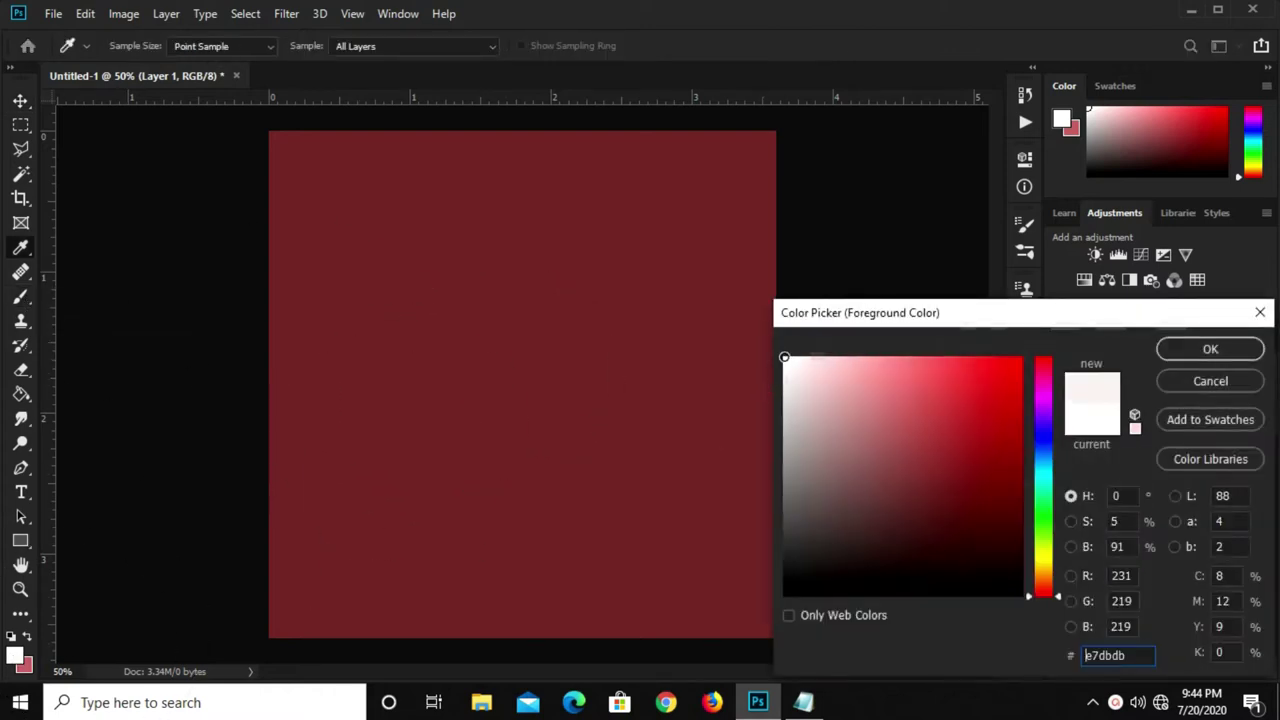
{"action": "key", "text": "Return"}
{"action": "key", "text": "bracketright"}
{"action": "key", "text": "bracketright"}
{"action": "key", "text": "bracketright"}
{"action": "key", "text": "bracketright"}
{"action": "left_click", "coordinate": [522, 376]}
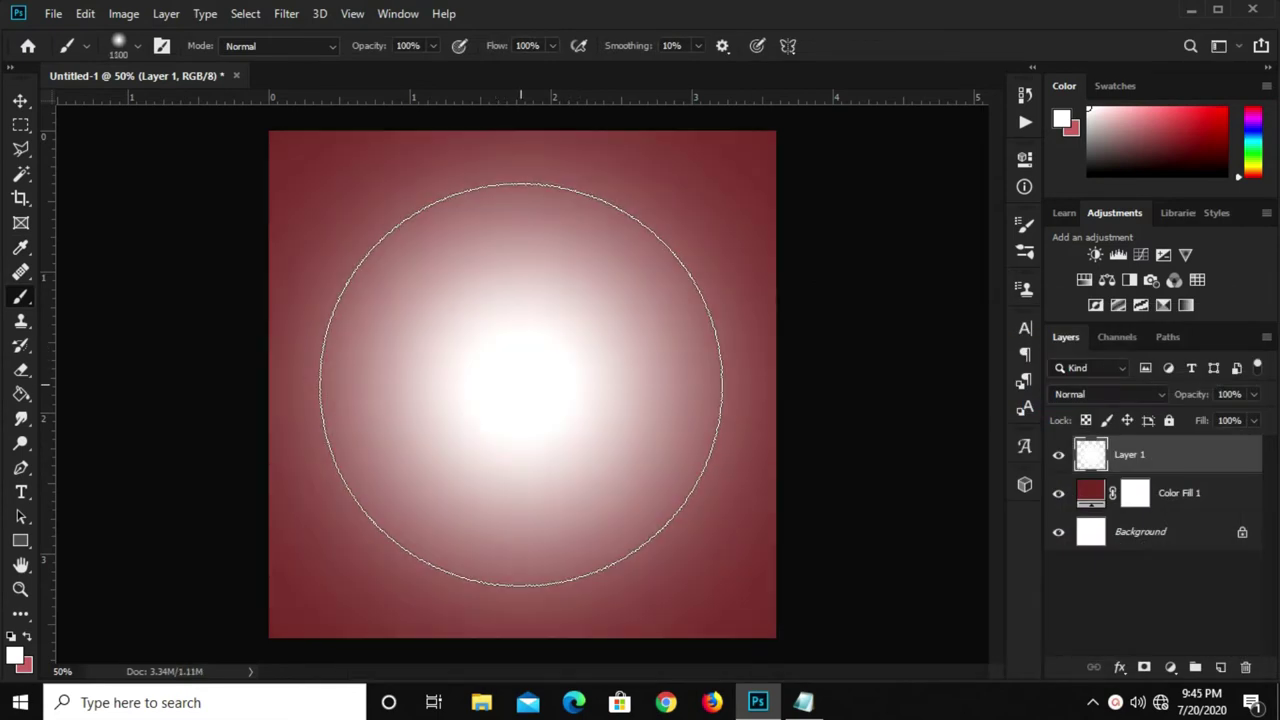
Set the glow layer to Overlay blend mode at 60% opacity and fit the canvas on screen.
{"action": "left_click", "coordinate": [1090, 394]}
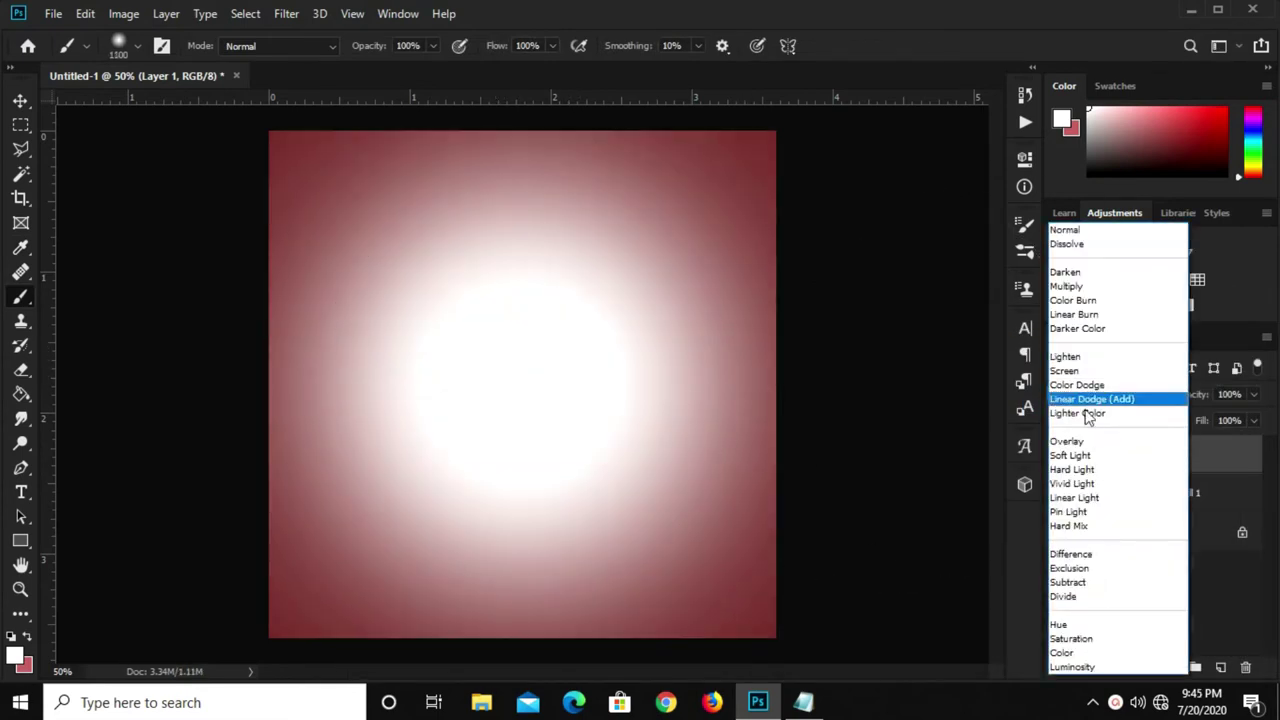
{"action": "left_click", "coordinate": [1086, 442]}
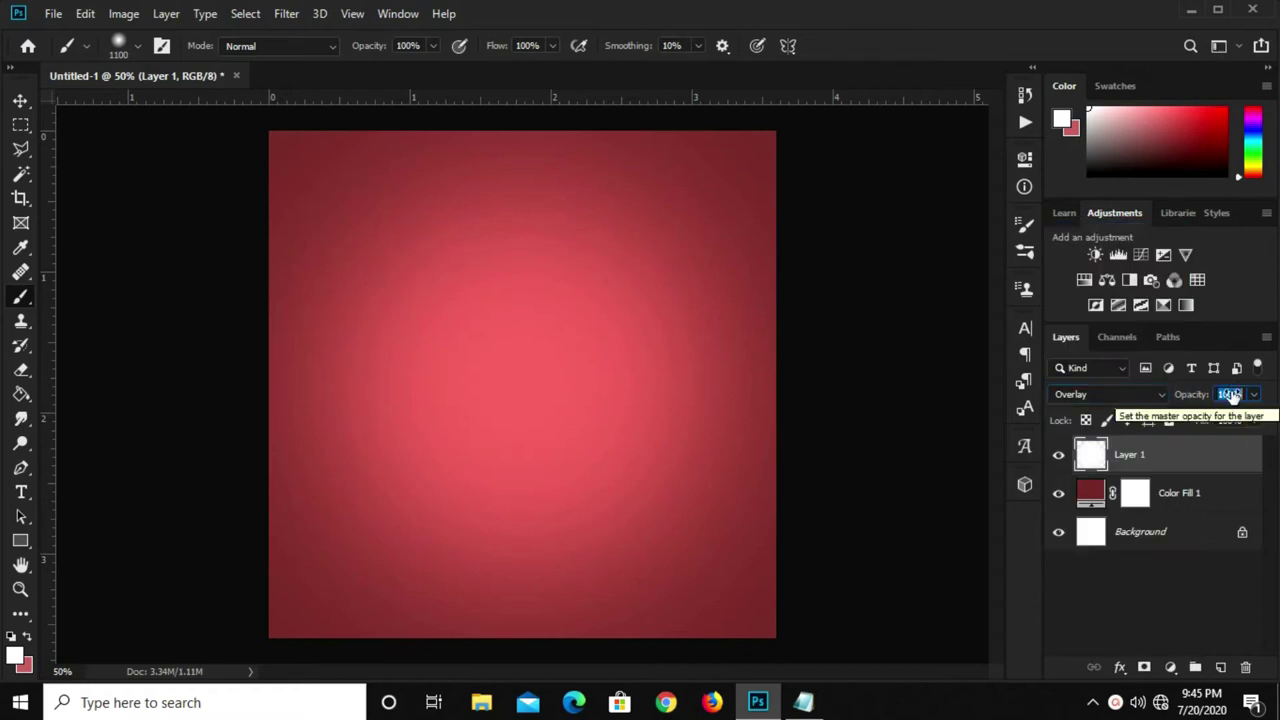
{"action": "type", "text": "60"}
{"action": "key", "text": "Return"}
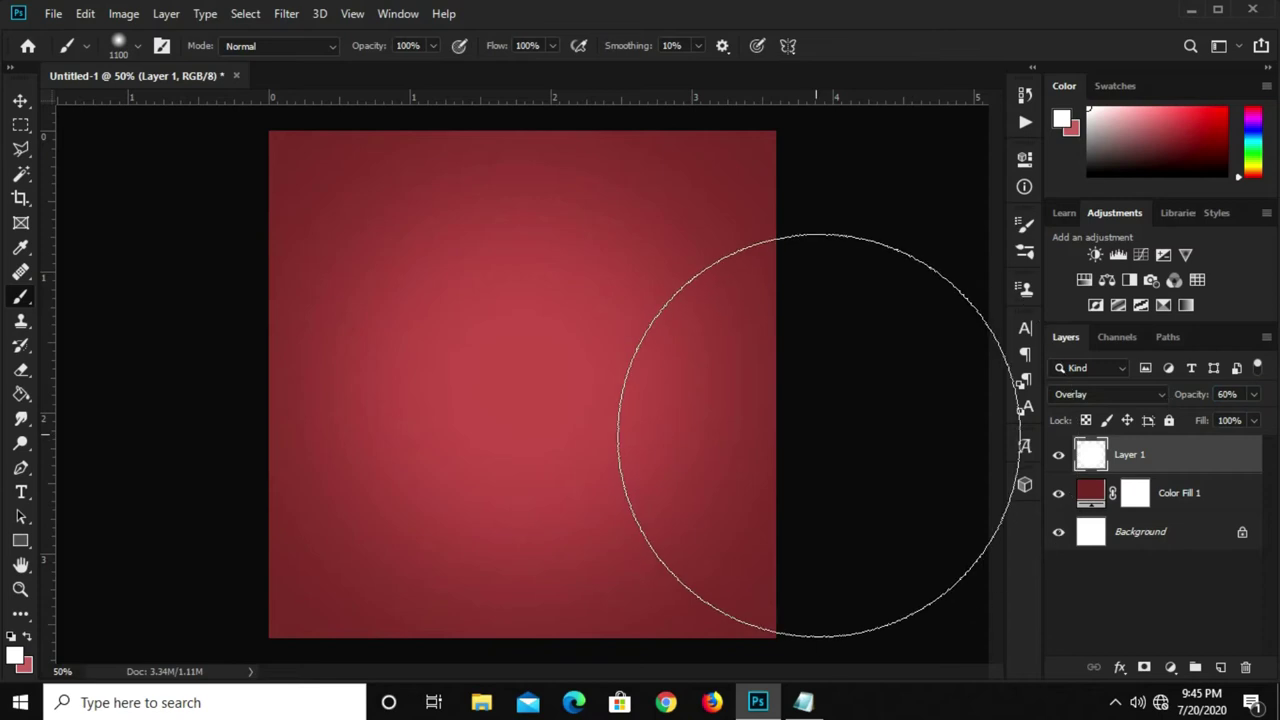
{"action": "key", "text": "v"}
{"action": "key", "text": "ctrl+0"}
Place two vertical guides, one near the left edge and one left of centre.
{"action": "left_click_drag", "start_coordinate": [48, 481], "coordinate": [307, 495]}
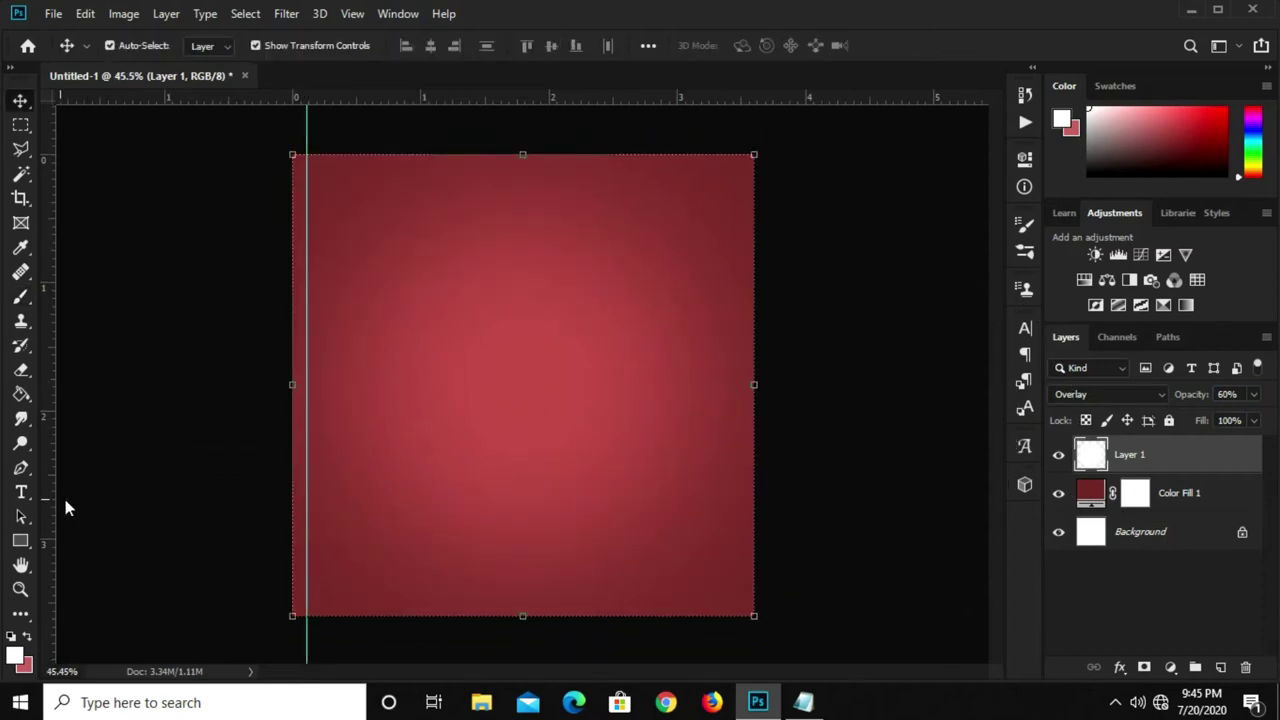
{"action": "left_click_drag", "start_coordinate": [52, 513], "coordinate": [530, 500]}
{"action": "key", "text": "ctrl+plus"}
{"action": "scroll", "coordinate": [487, 125], "scroll_direction": "up", "scroll_amount": 2}
{"action": "scroll", "coordinate": [487, 125], "scroll_direction": "up", "scroll_amount": 2}
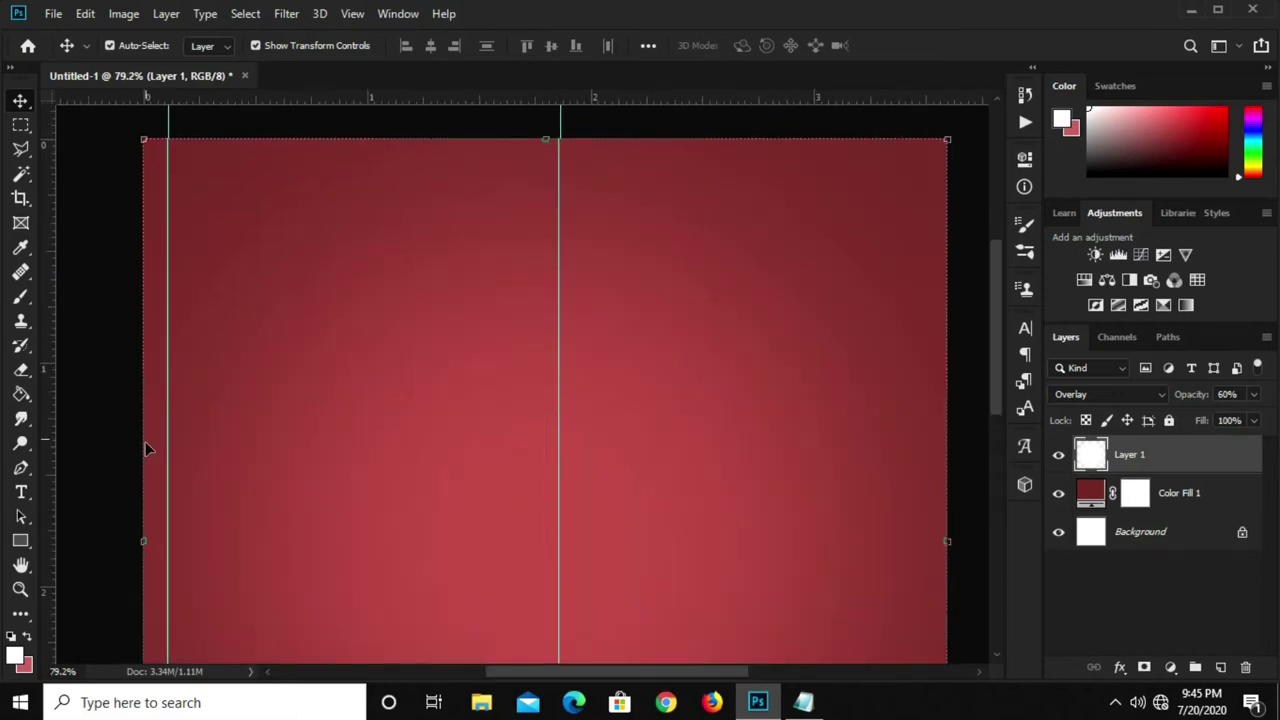
Draw a white rectangle tab with 37 px rounded corners at the top edge between the guides.
{"action": "left_click", "coordinate": [20, 541]}
{"action": "left_click", "coordinate": [101, 545]}
{"action": "left_click_drag", "start_coordinate": [254, 112], "coordinate": [474, 226]}
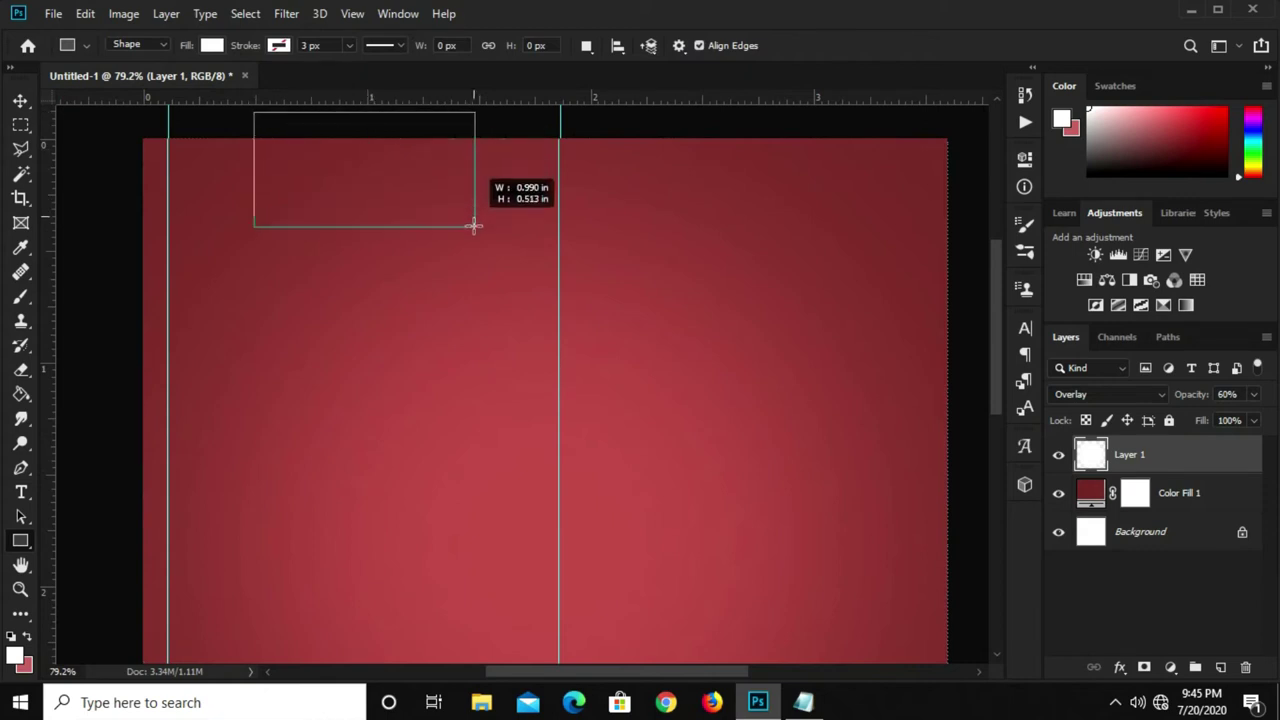
{"action": "left_click_drag", "start_coordinate": [474, 226], "coordinate": [438, 203]}
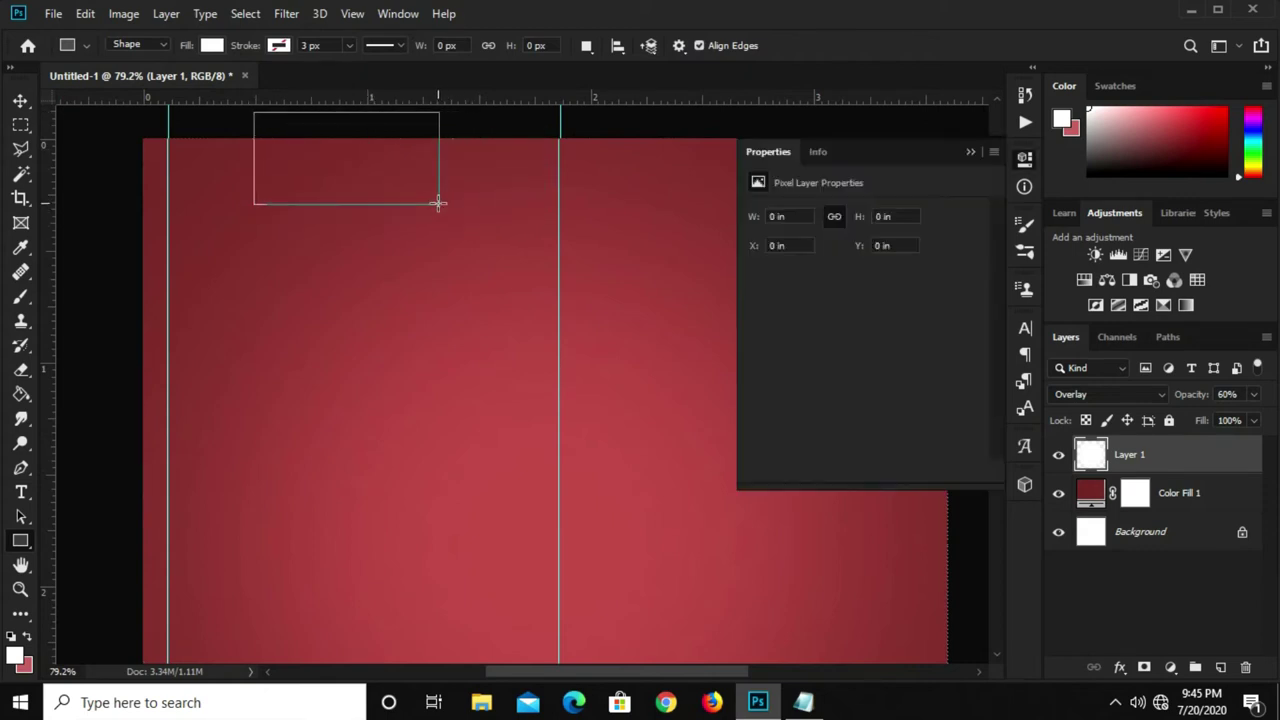
{"action": "key", "text": "v"}
{"action": "left_click_drag", "start_coordinate": [329, 171], "coordinate": [360, 167]}
{"action": "mouse_move", "coordinate": [912, 339]}
{"action": "left_mouse_down"}
{"action": "mouse_move", "coordinate": [969, 346]}
{"action": "mouse_move", "coordinate": [946, 354]}
{"action": "left_mouse_up"}
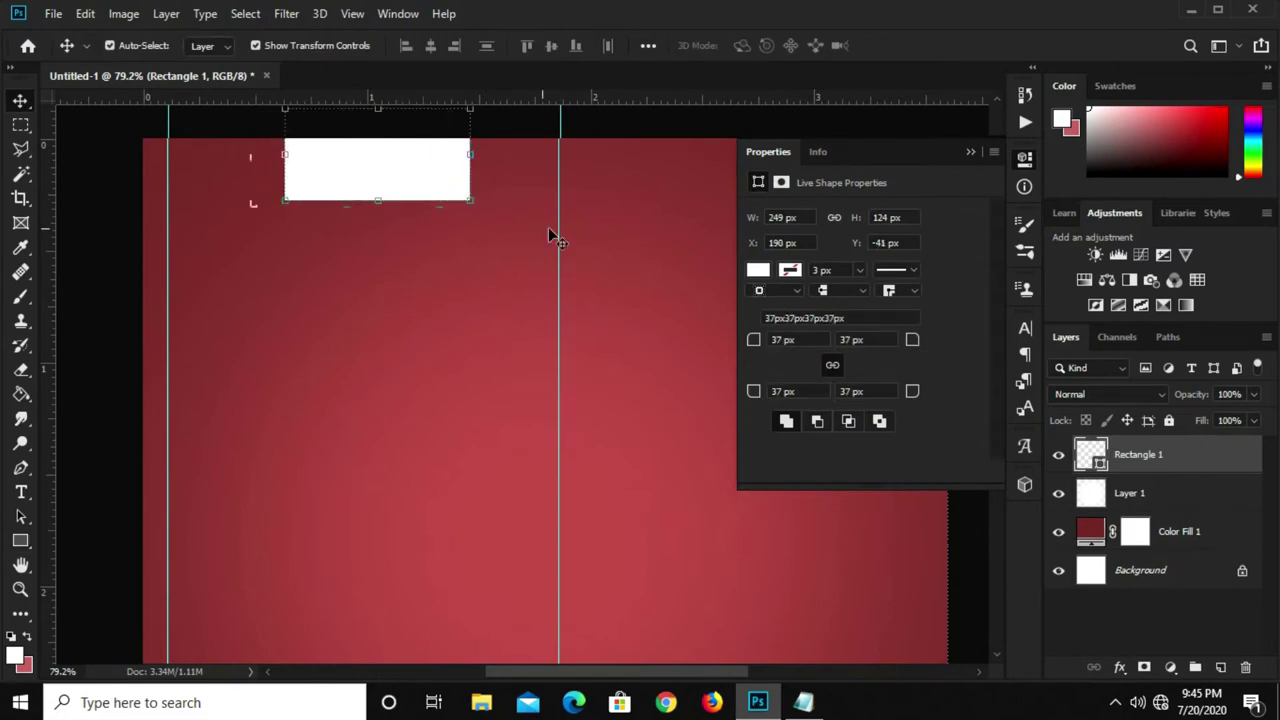
{"action": "left_click_drag", "start_coordinate": [400, 171], "coordinate": [383, 165]}
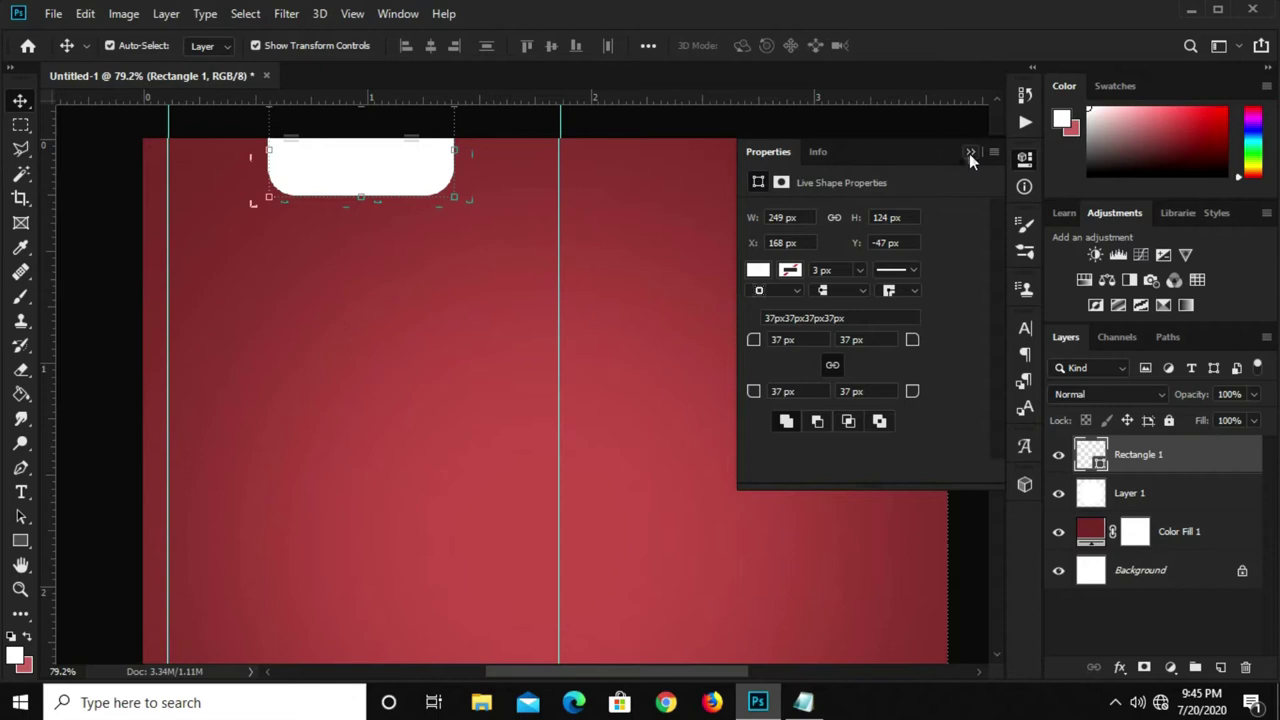
{"action": "left_click", "coordinate": [969, 153]}
Copy the word 'your' from the notes and return to the poster.
{"action": "left_click", "coordinate": [803, 702]}
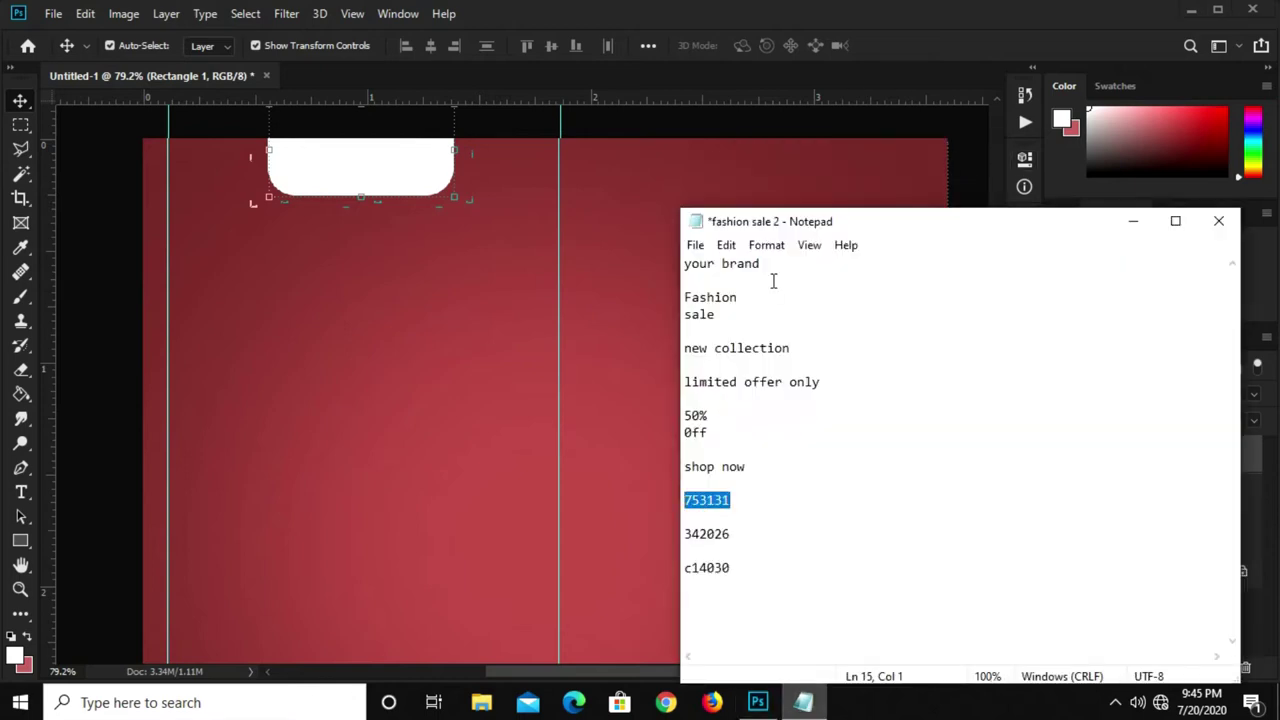
{"action": "left_click_drag", "start_coordinate": [717, 264], "coordinate": [708, 264]}
{"action": "right_click", "coordinate": [712, 268]}
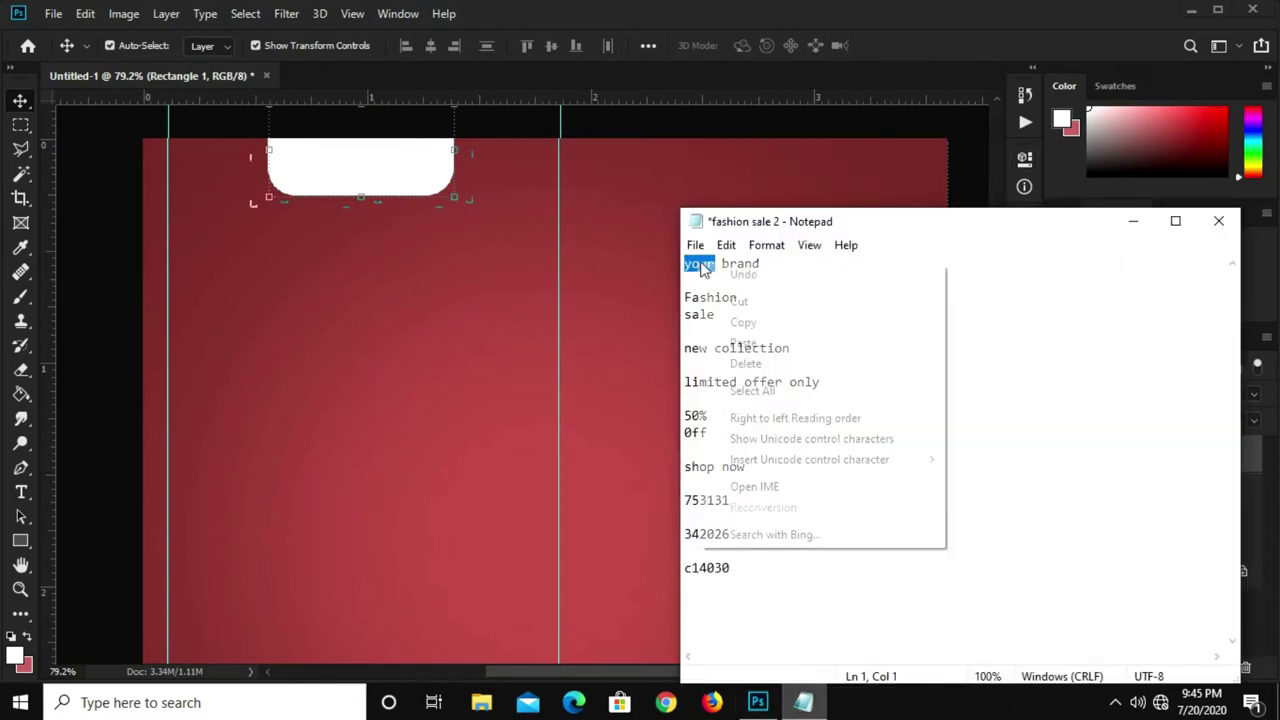
{"action": "left_click", "coordinate": [763, 329]}
{"action": "left_click", "coordinate": [33, 488]}
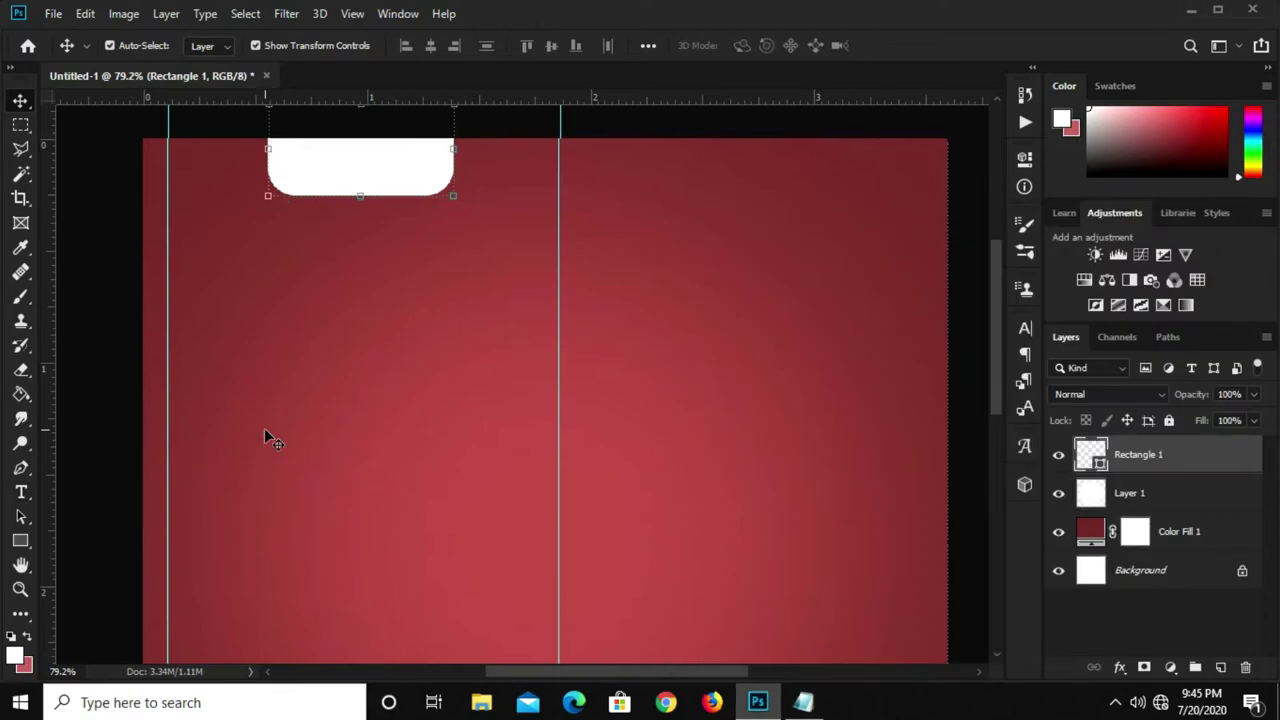
Type 'YOUR' as a text layer in red sampled from the poster background.
{"action": "left_click", "coordinate": [18, 495]}
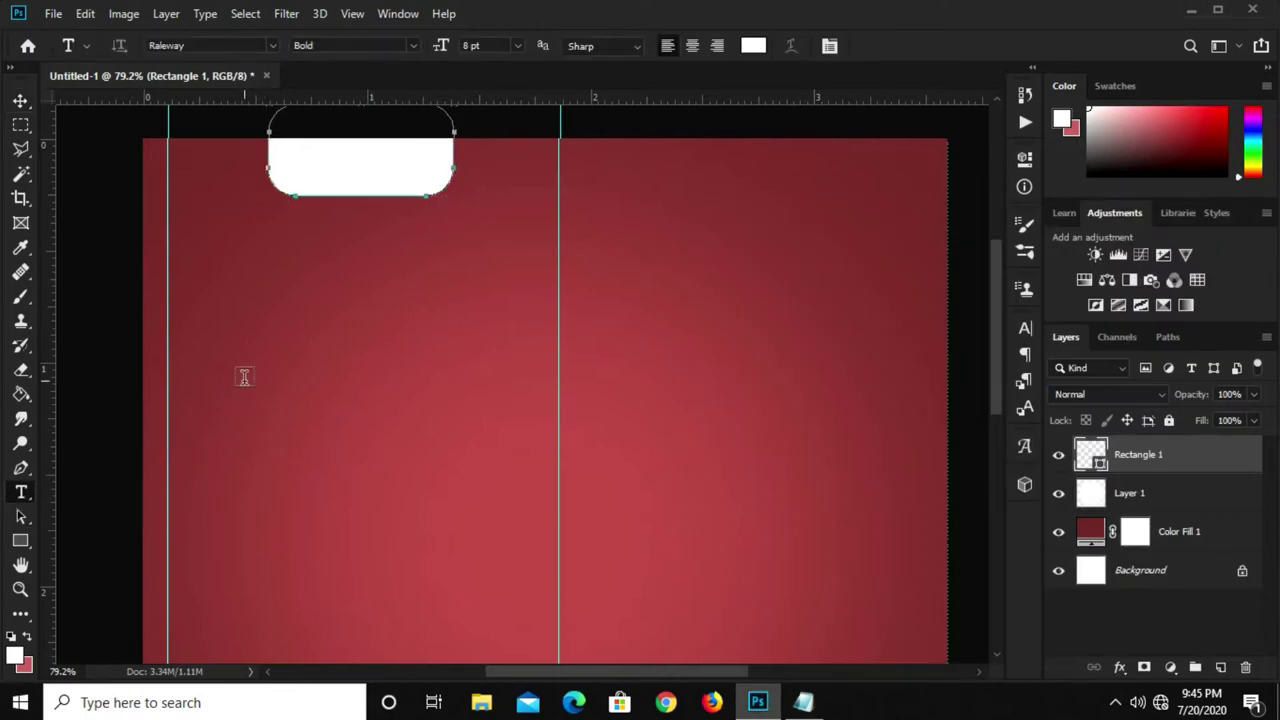
{"action": "left_click", "coordinate": [754, 46]}
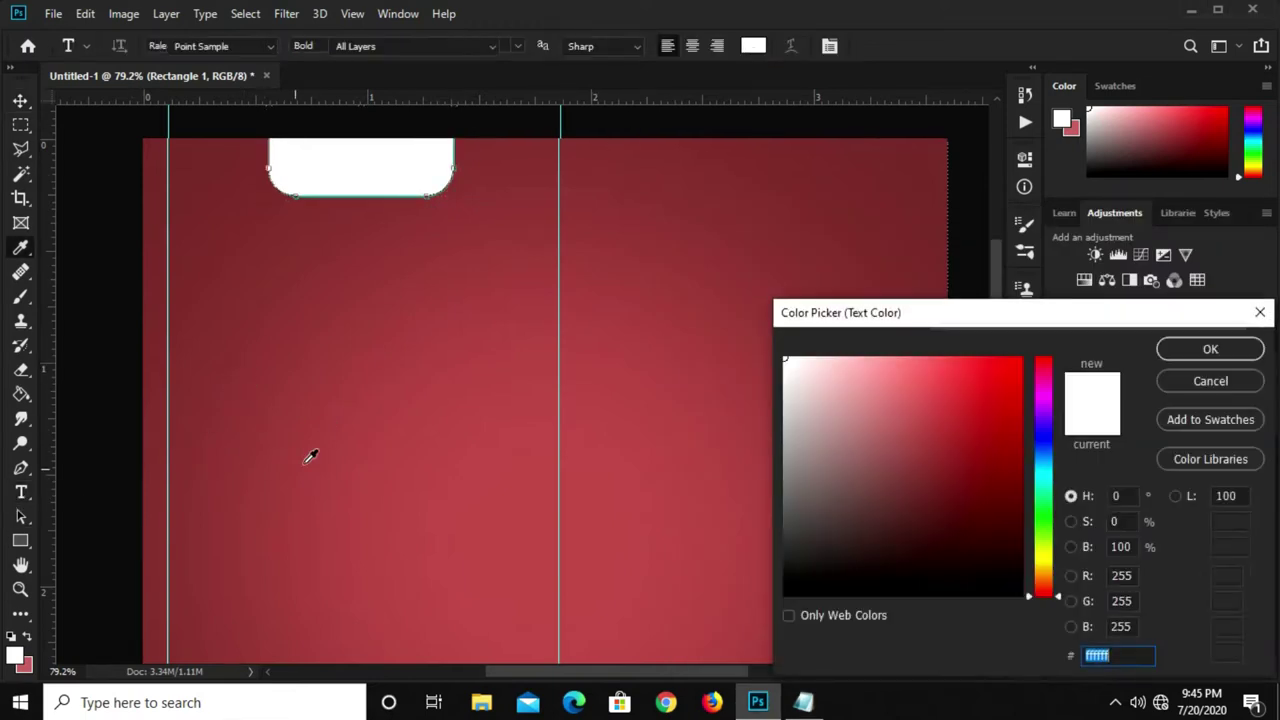
{"action": "left_click", "coordinate": [309, 457]}
{"action": "left_click", "coordinate": [1183, 351]}
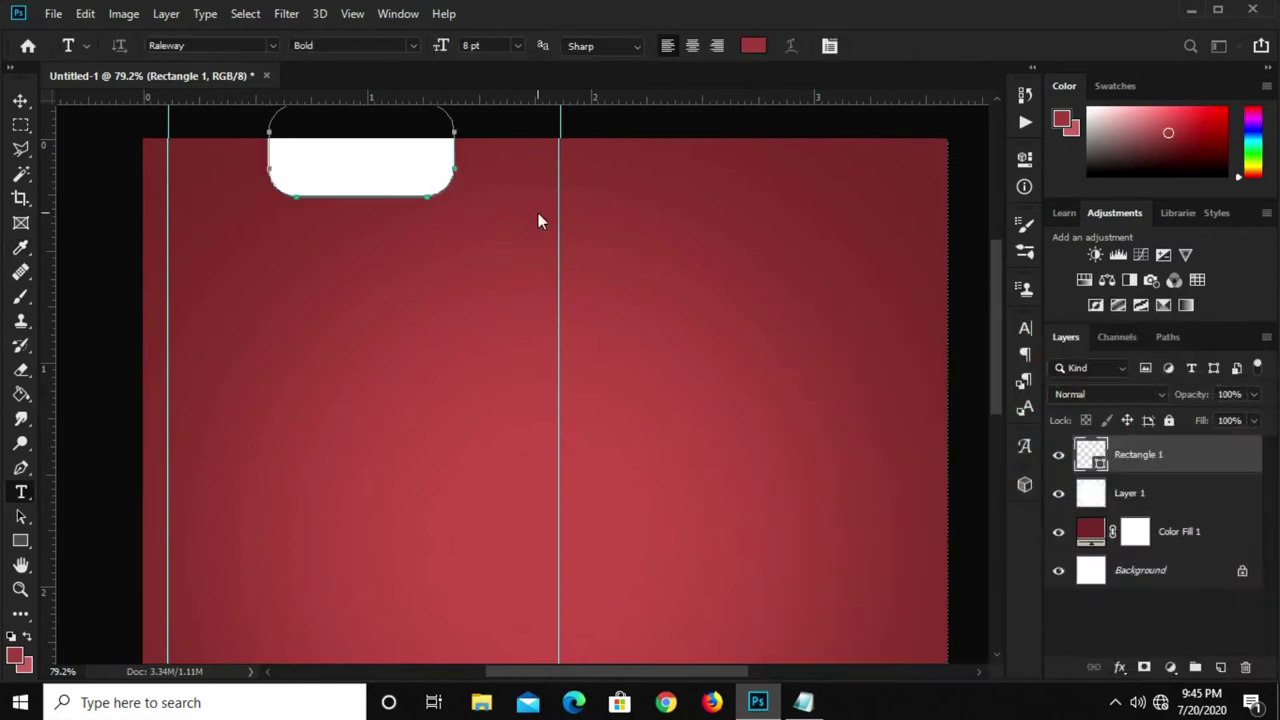
{"action": "left_click", "coordinate": [662, 218]}
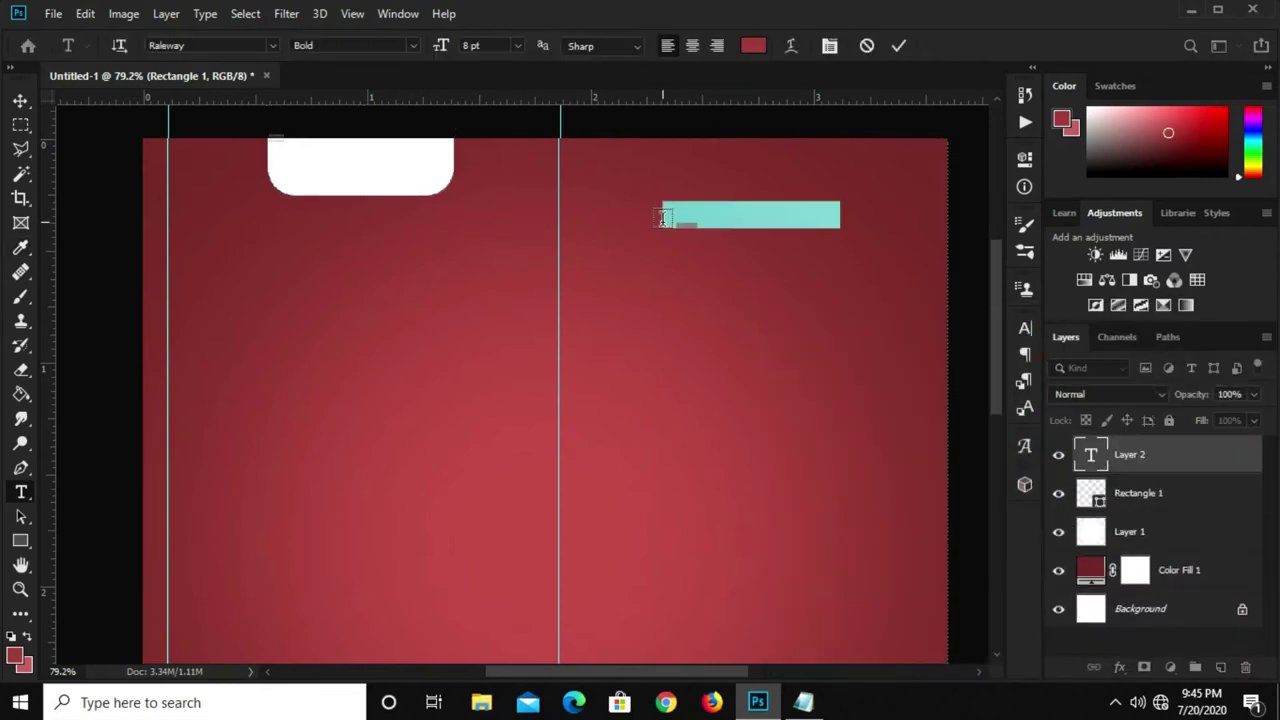
{"action": "type", "text": "YOUR"}
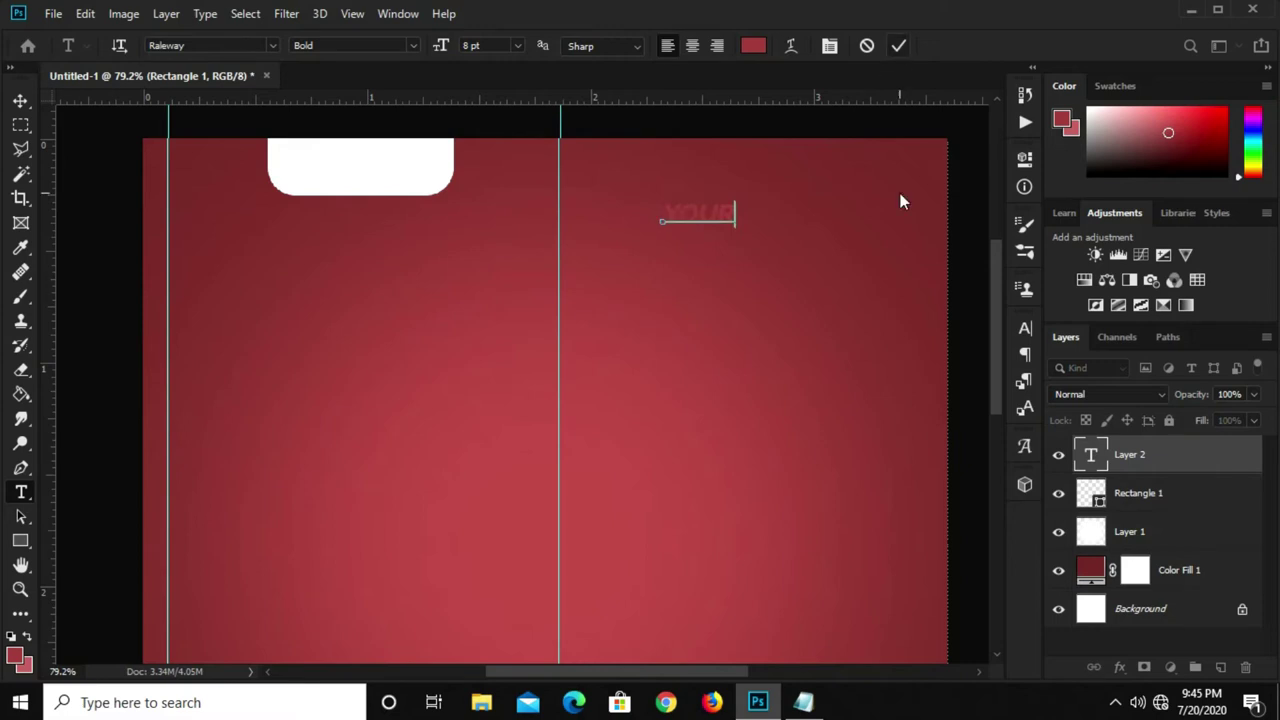
{"action": "key", "text": "ctrl+Return"}
Make YOUR SemiBold, move it into the white tab and enlarge it.
{"action": "left_click", "coordinate": [1027, 333]}
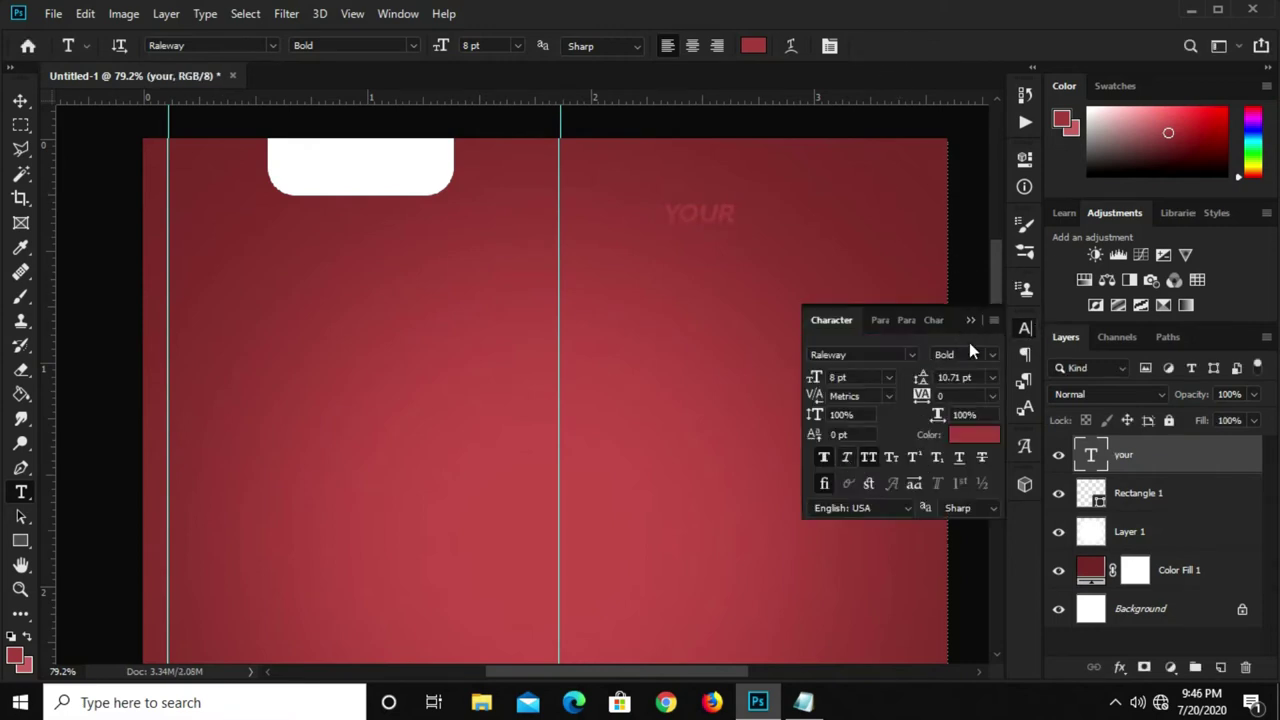
{"action": "left_click", "coordinate": [991, 356]}
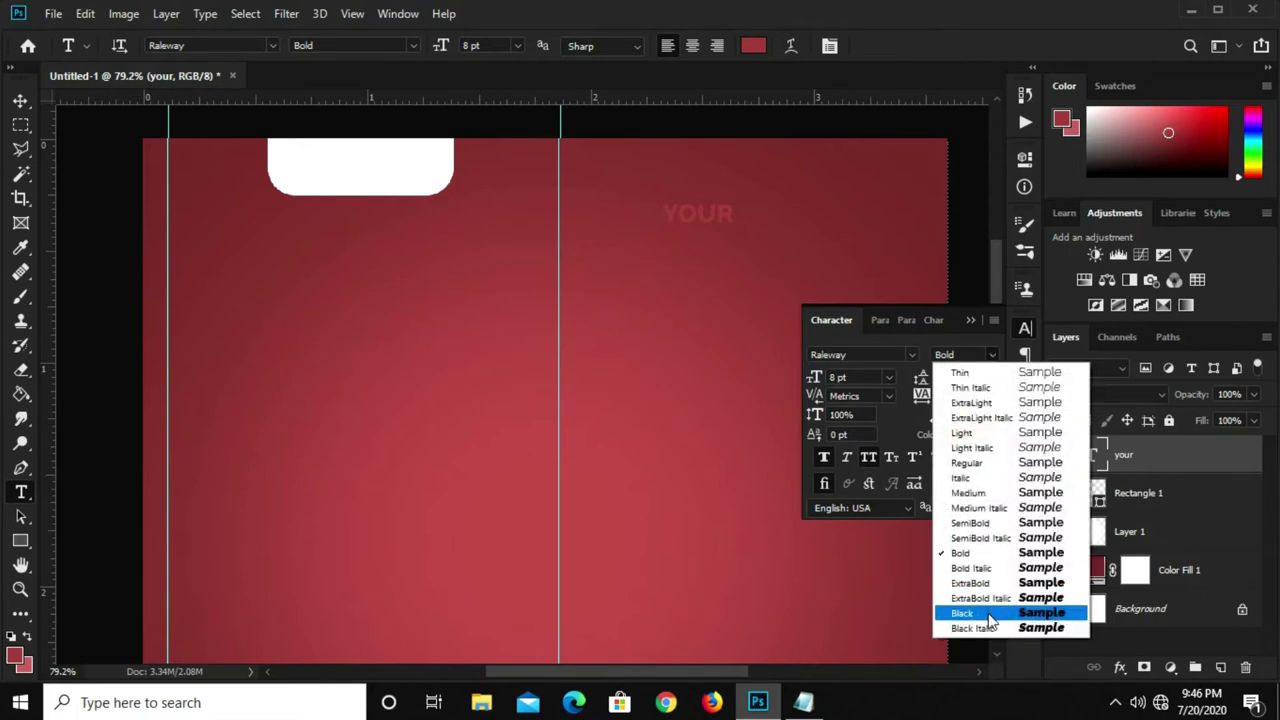
{"action": "left_click", "coordinate": [997, 523]}
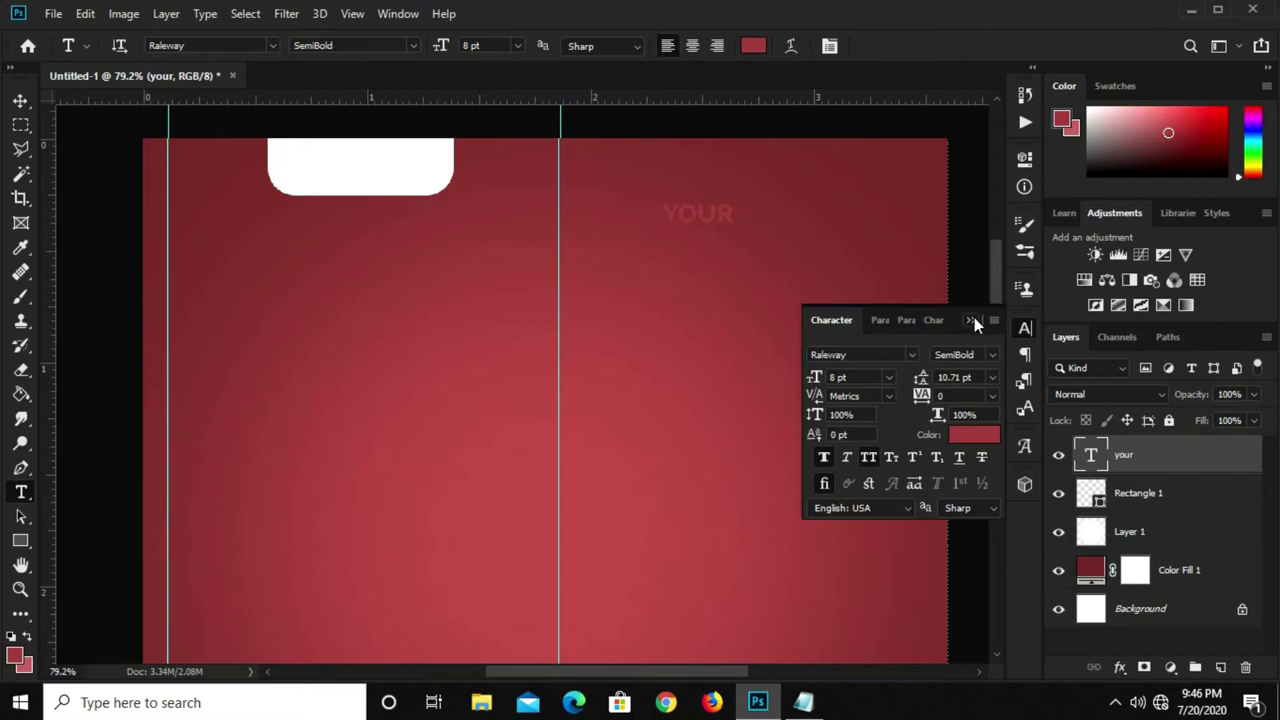
{"action": "key", "text": "v"}
{"action": "mouse_move", "coordinate": [711, 217]}
{"action": "left_mouse_down"}
{"action": "mouse_move", "coordinate": [456, 215]}
{"action": "mouse_move", "coordinate": [366, 152]}
{"action": "mouse_move", "coordinate": [384, 233]}
{"action": "left_mouse_up"}
{"action": "scroll", "coordinate": [329, 130], "scroll_direction": "up", "scroll_amount": 2, "text": "alt"}
{"action": "scroll", "coordinate": [329, 130], "scroll_direction": "up", "scroll_amount": 1, "text": "alt"}
{"action": "key", "text": "ctrl+t"}
{"action": "key", "text": "Return"}
Duplicate the YOUR text below the original and change the copy to 'BRAND'.
{"action": "key", "text": "t"}
{"action": "double_click", "coordinate": [360, 227]}
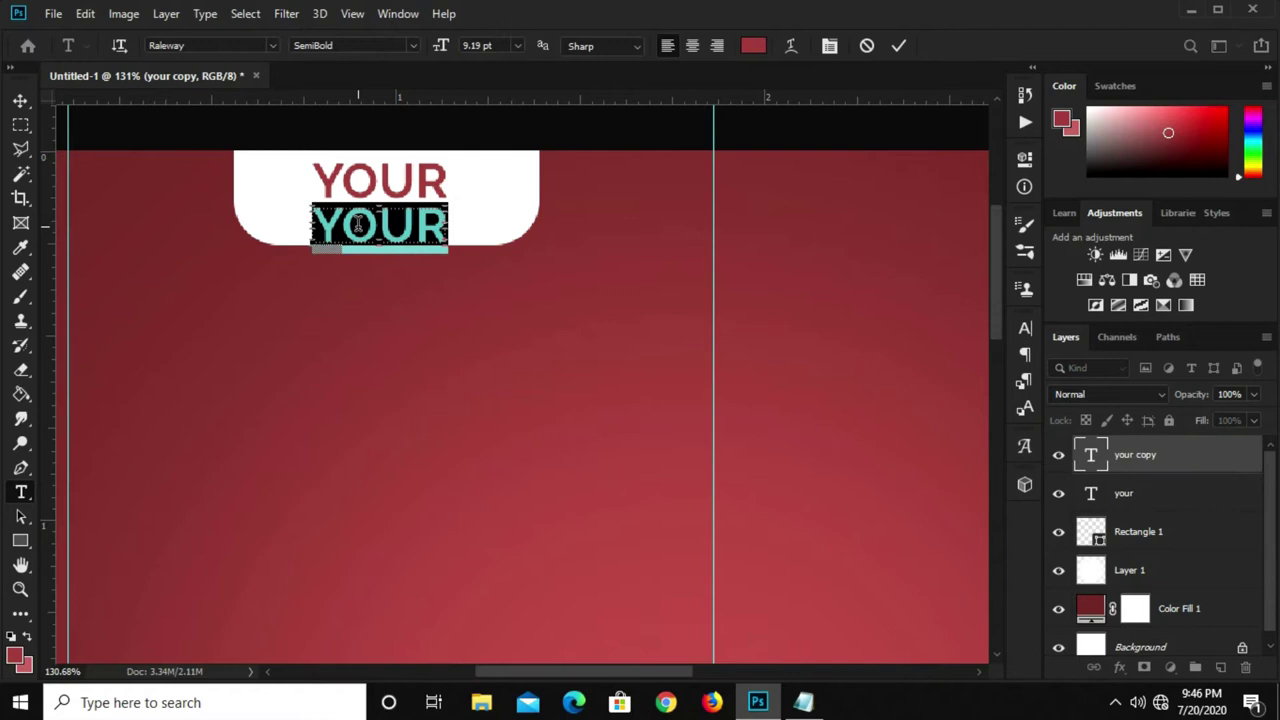
{"action": "type", "text": "BRAND"}
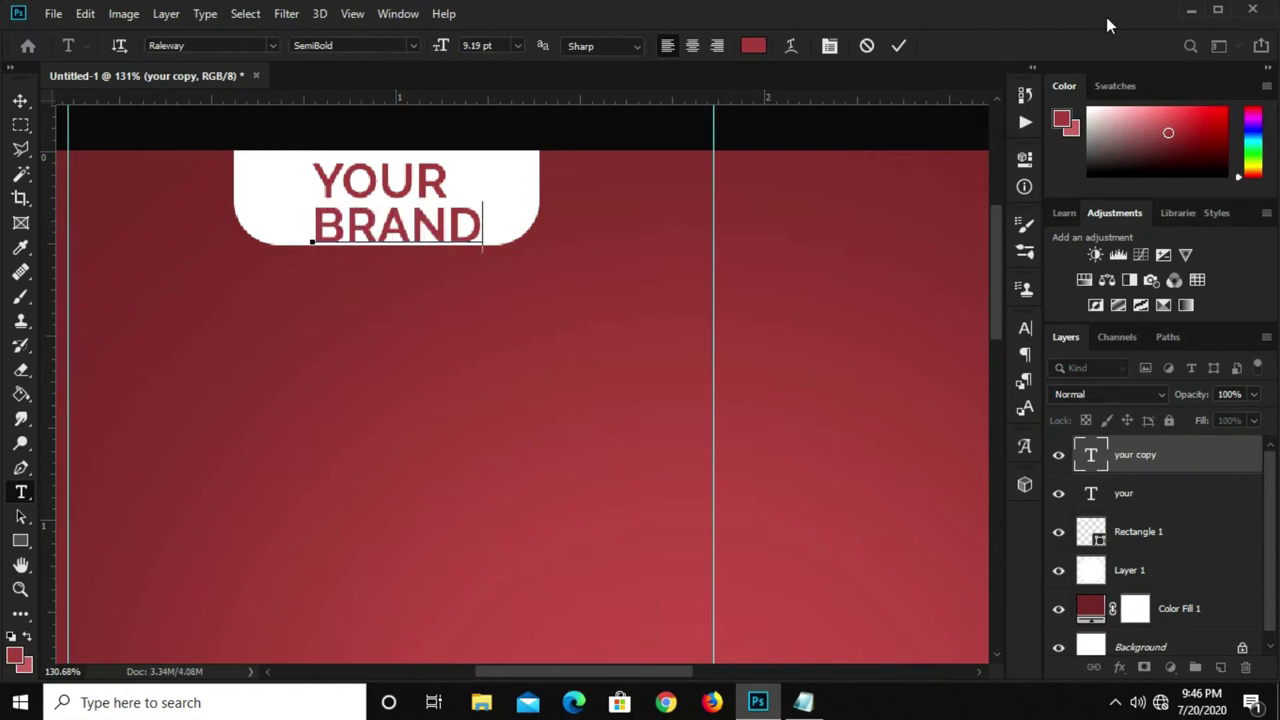
{"action": "key", "text": "ctrl+Return"}
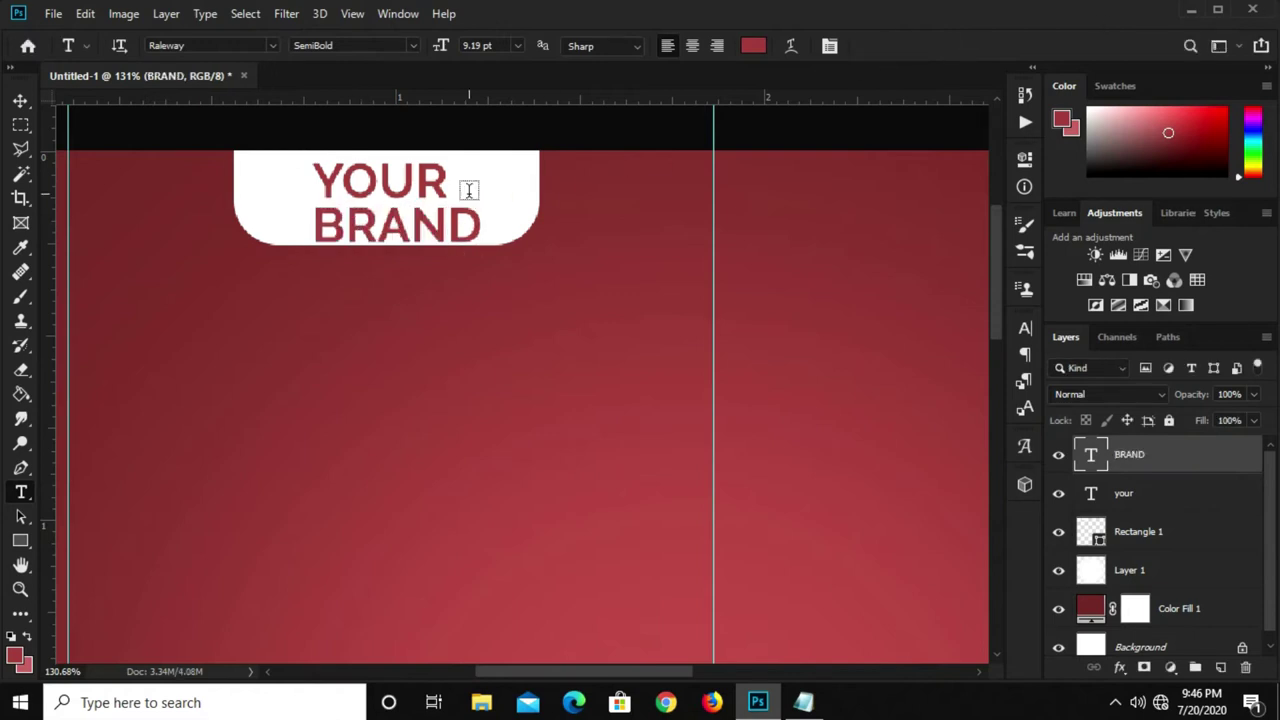
{"action": "key", "text": "ctrl+t"}
Scale BRAND down to about 81% and narrow the white tab Rectangle 1.
{"action": "left_click_drag", "start_coordinate": [485, 255], "coordinate": [457, 245]}
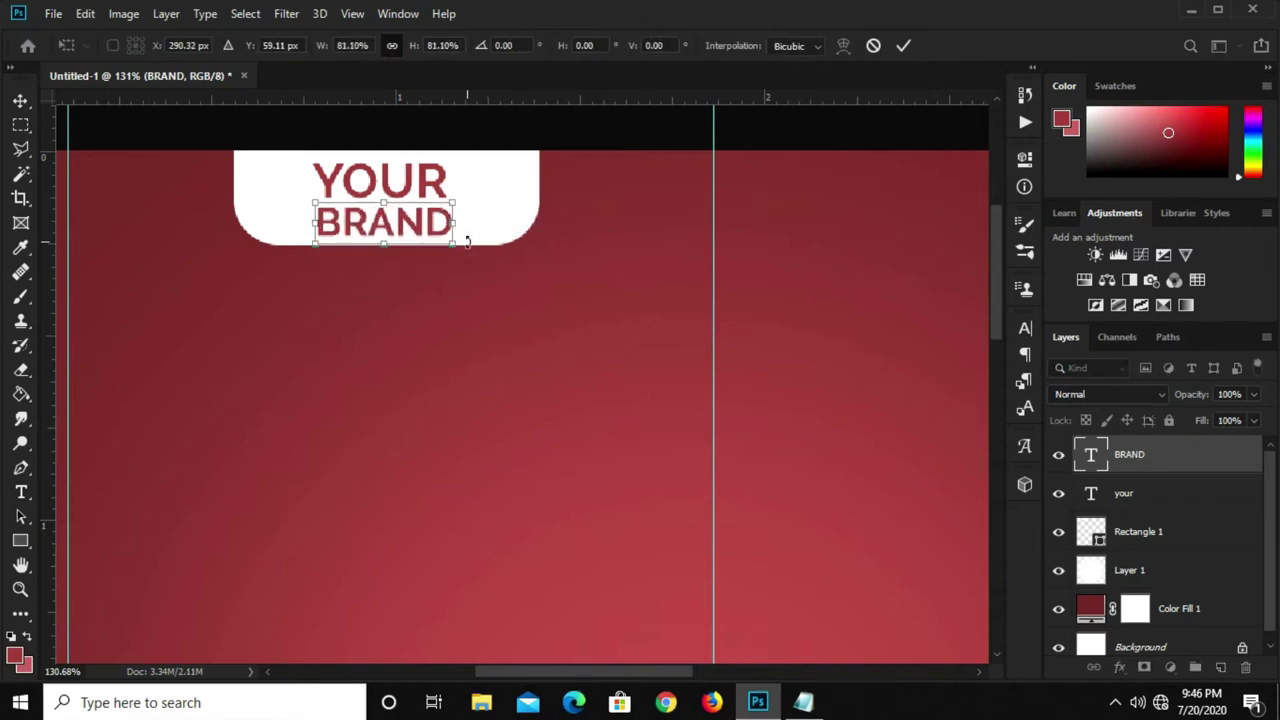
{"action": "key", "text": "Return"}
{"action": "key", "text": "v"}
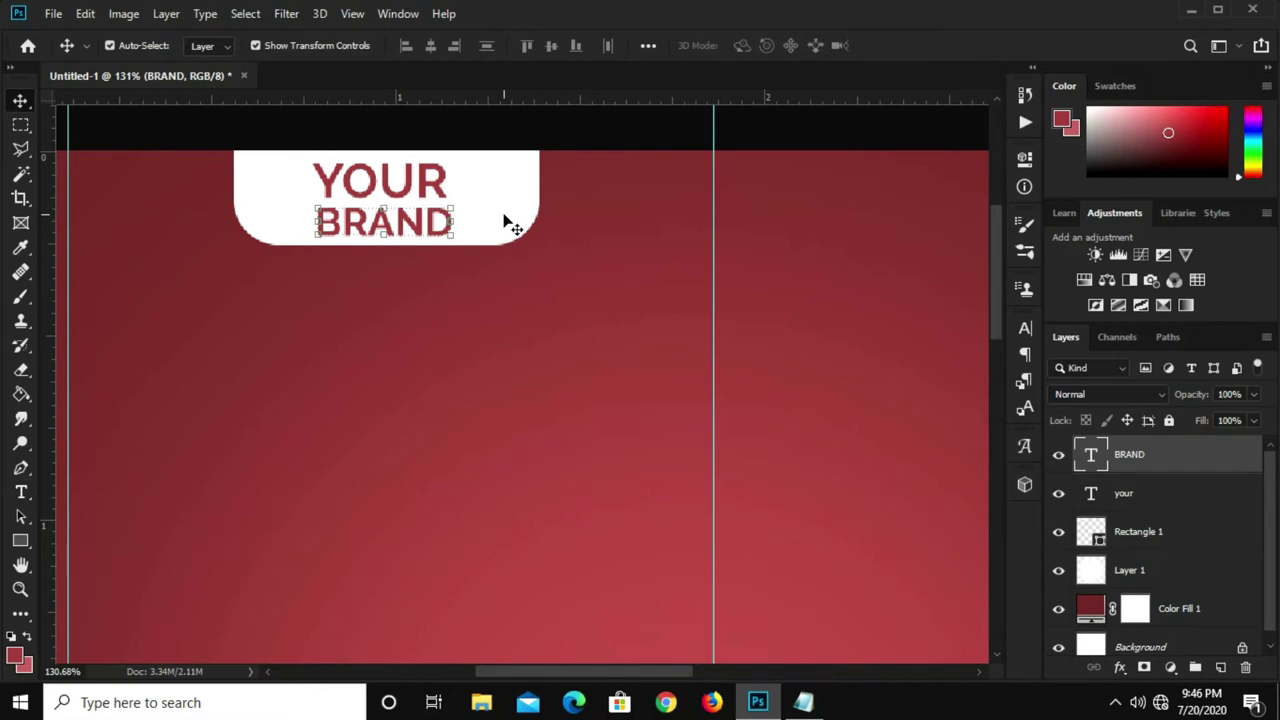
{"action": "left_click", "coordinate": [505, 218]}
{"action": "left_click_drag", "start_coordinate": [542, 170], "coordinate": [503, 170]}
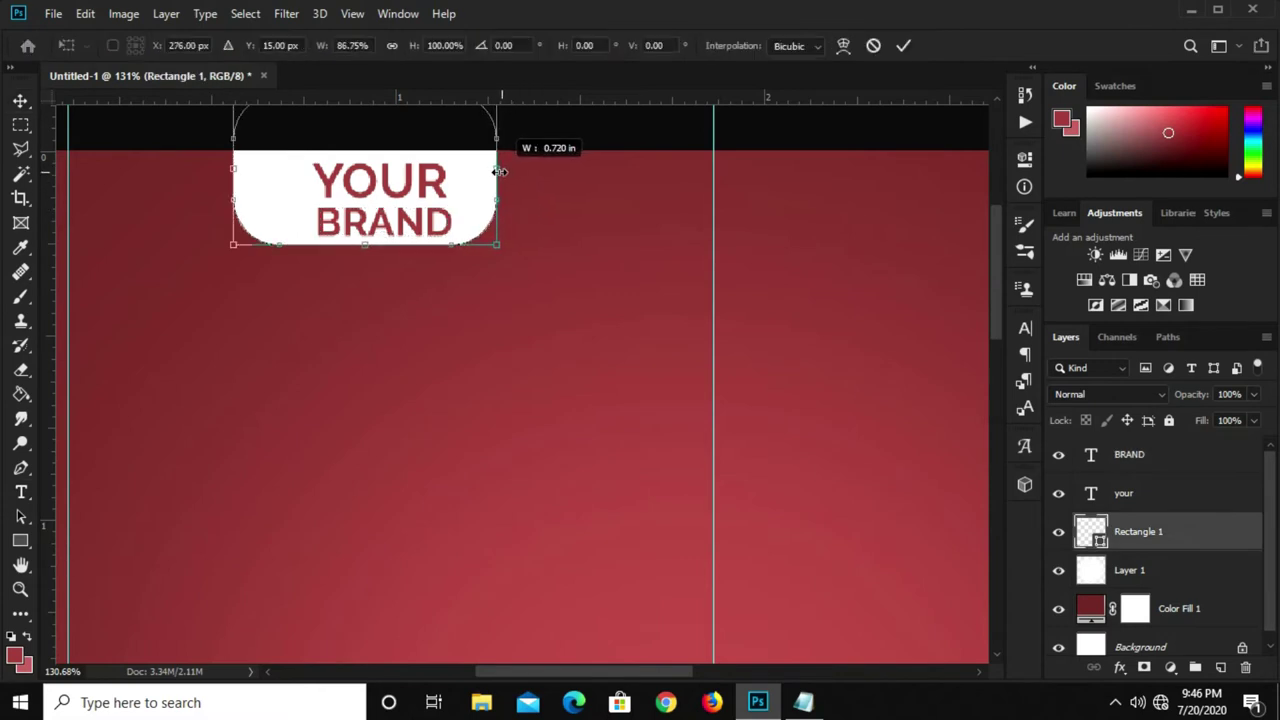
{"action": "left_click_drag", "start_coordinate": [254, 189], "coordinate": [278, 190]}
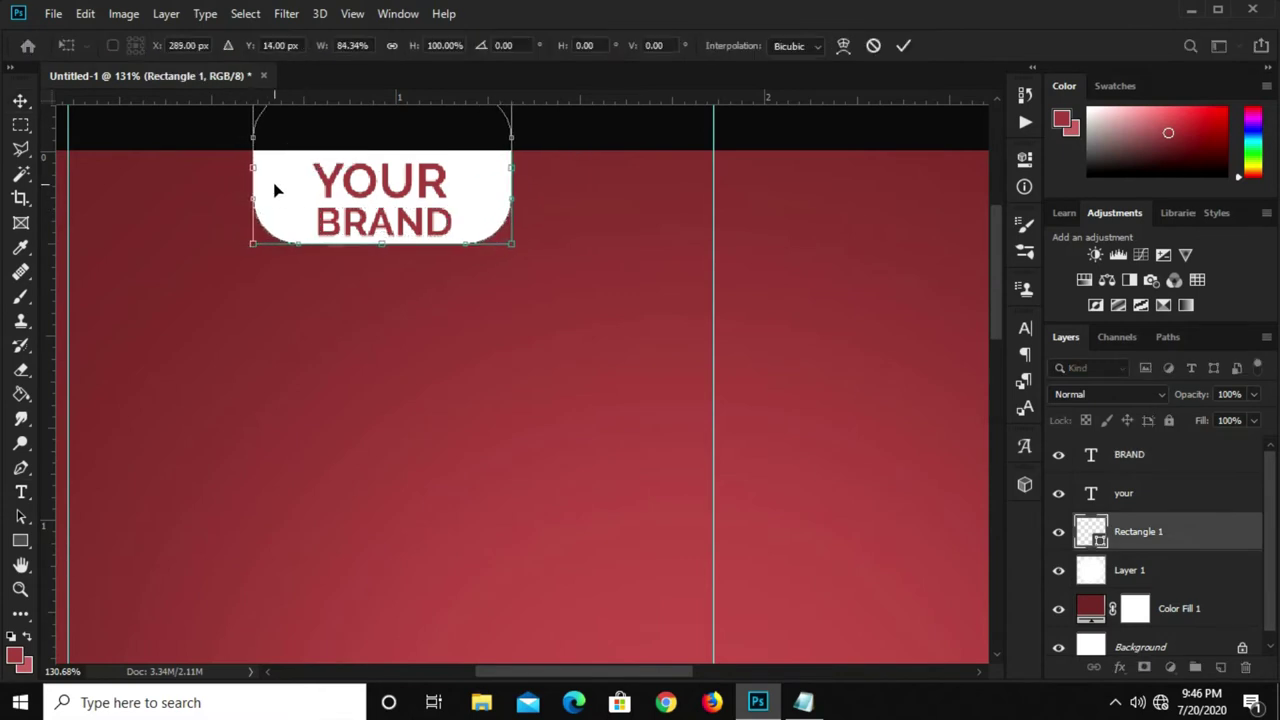
{"action": "key", "text": "Return"}
Align the tab, YOUR and BRAND layers horizontally centred within a selection between the guides.
{"action": "left_click", "coordinate": [18, 128]}
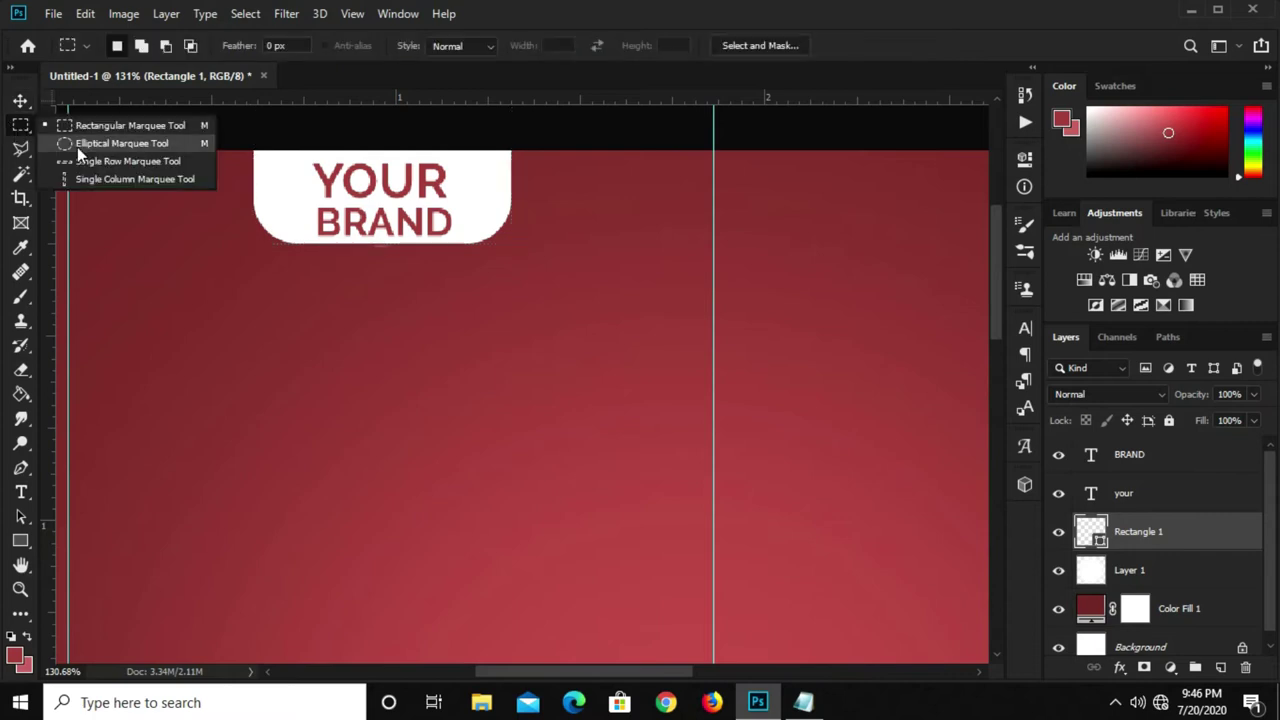
{"action": "left_click", "coordinate": [83, 130]}
{"action": "left_click_drag", "start_coordinate": [68, 185], "coordinate": [714, 333]}
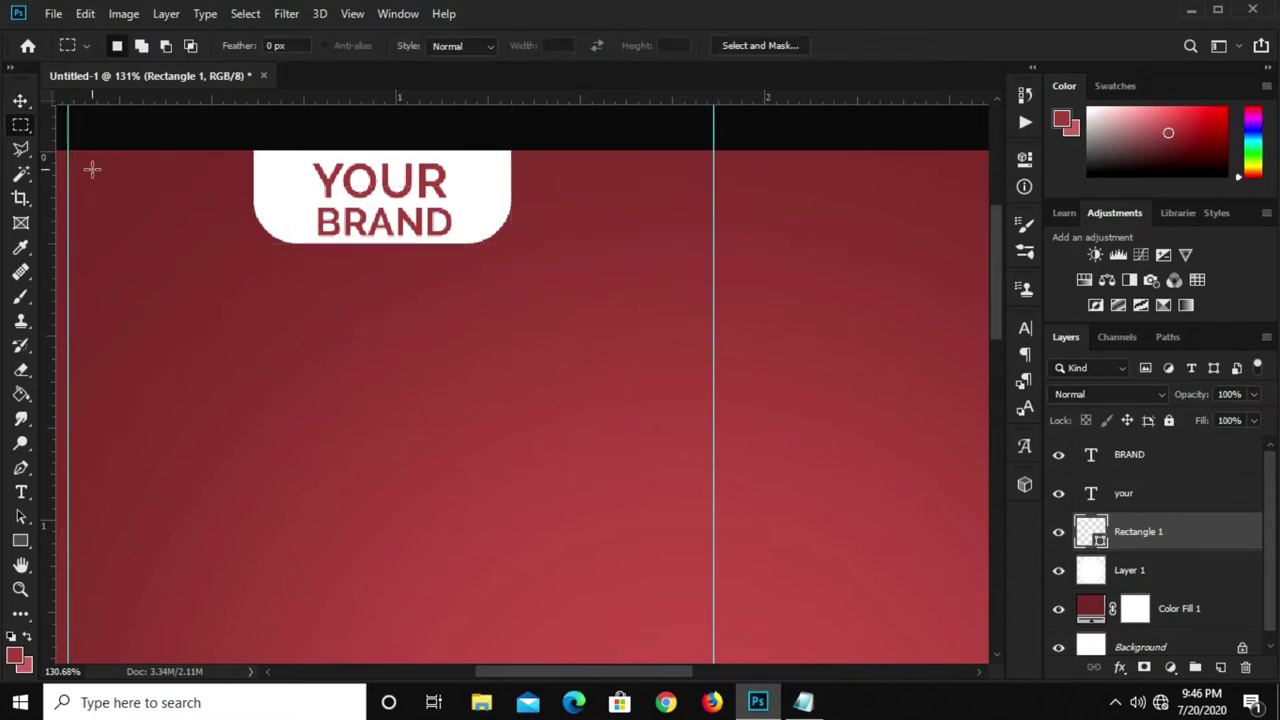
{"action": "left_click_drag", "start_coordinate": [68, 178], "coordinate": [714, 373]}
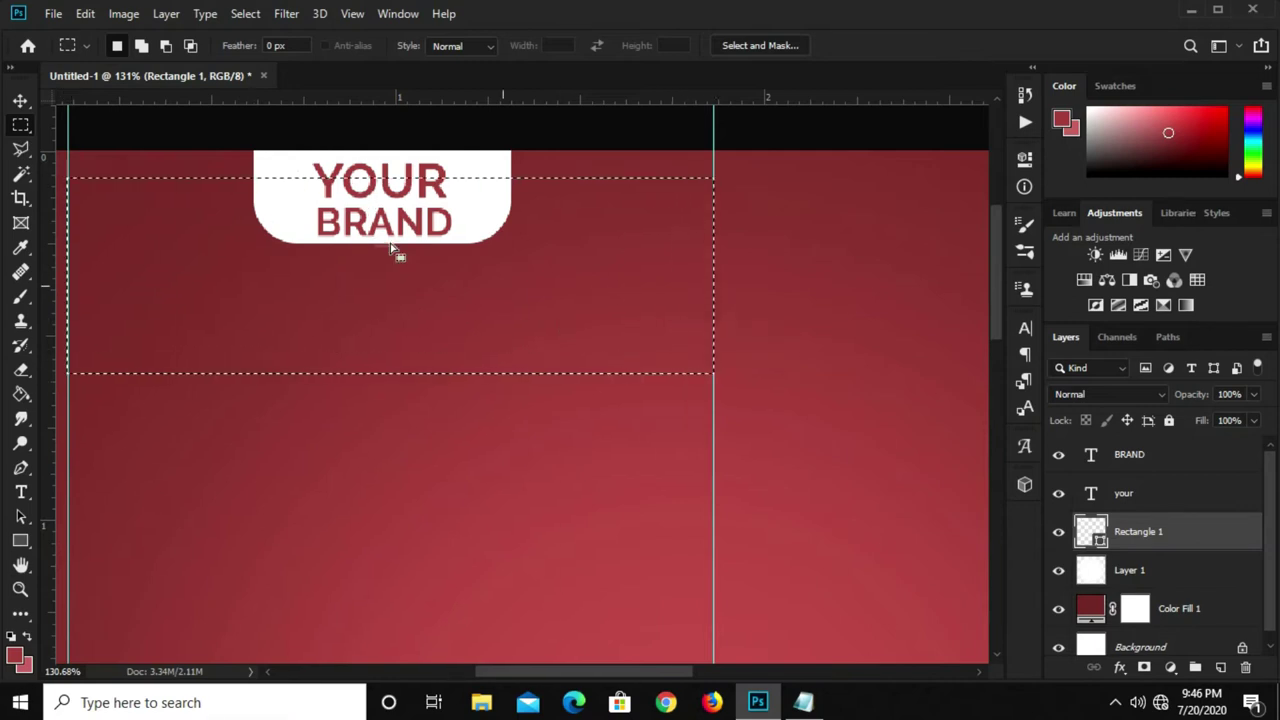
{"action": "left_click", "coordinate": [20, 100]}
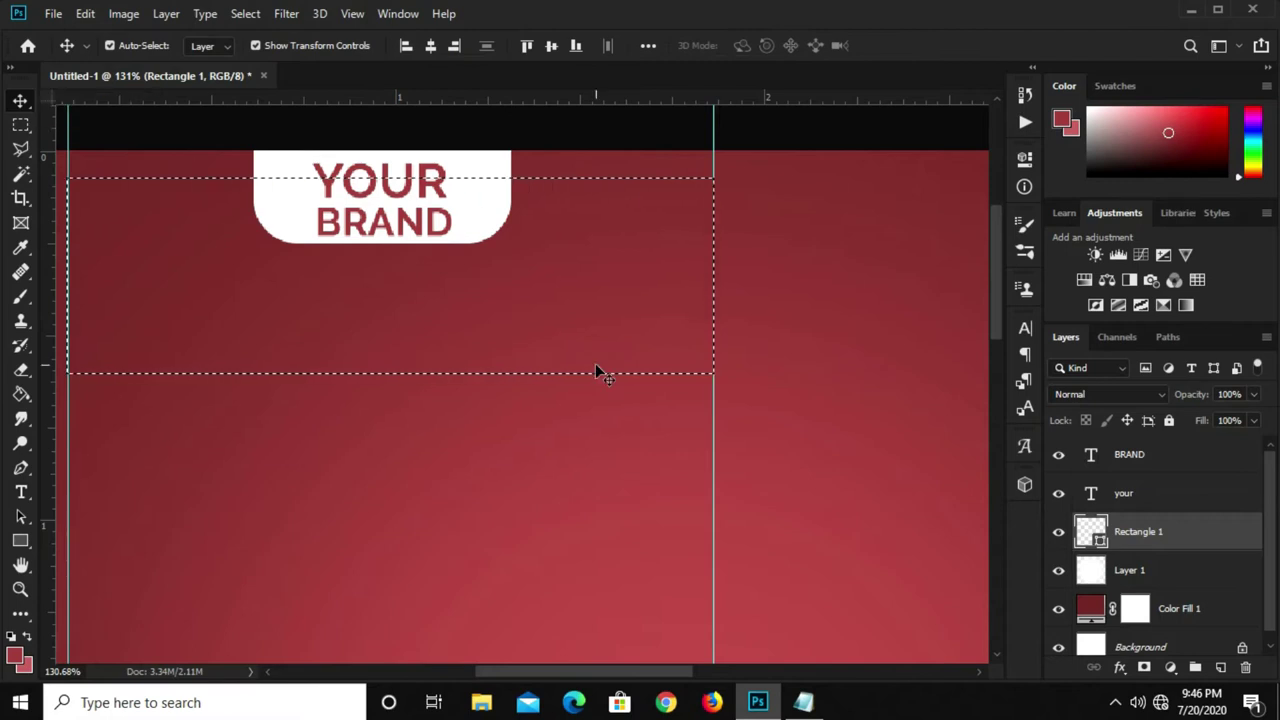
{"action": "left_click", "coordinate": [1143, 492], "text": "shift"}
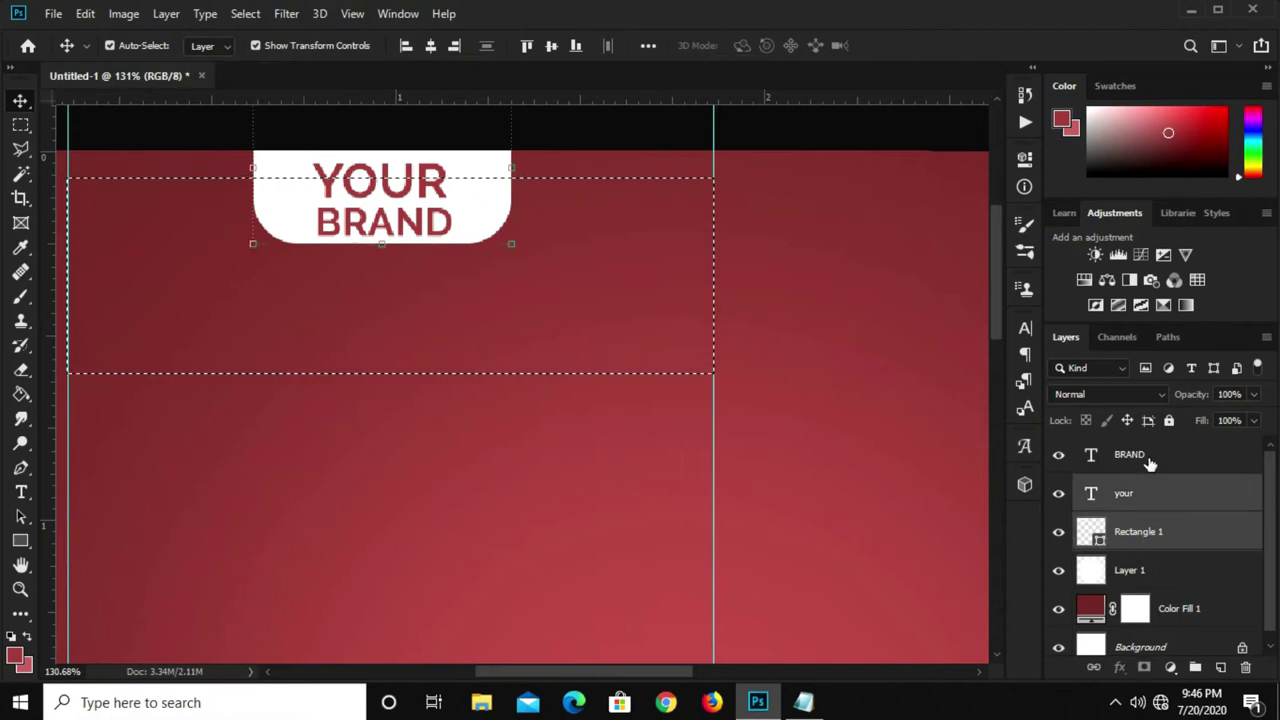
{"action": "left_click", "coordinate": [1150, 458], "text": "shift"}
{"action": "left_click", "coordinate": [430, 46]}
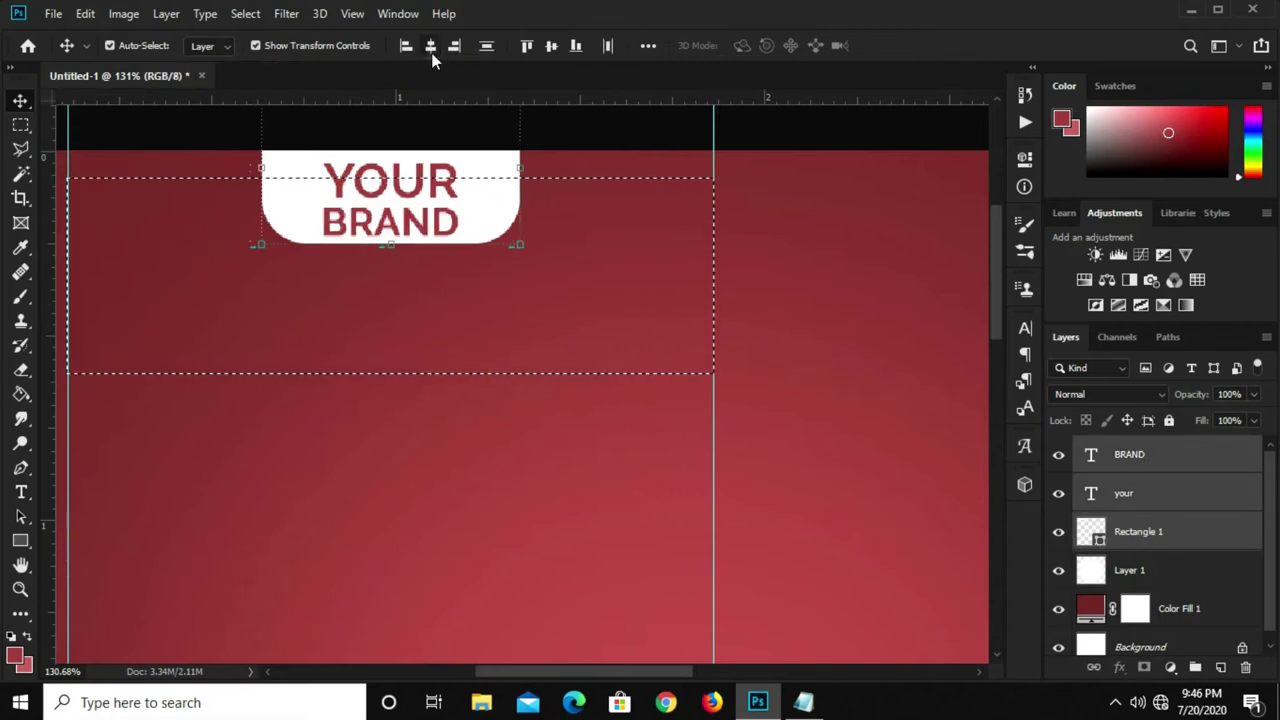
{"action": "scroll", "coordinate": [452, 270], "scroll_direction": "down", "scroll_amount": 3}
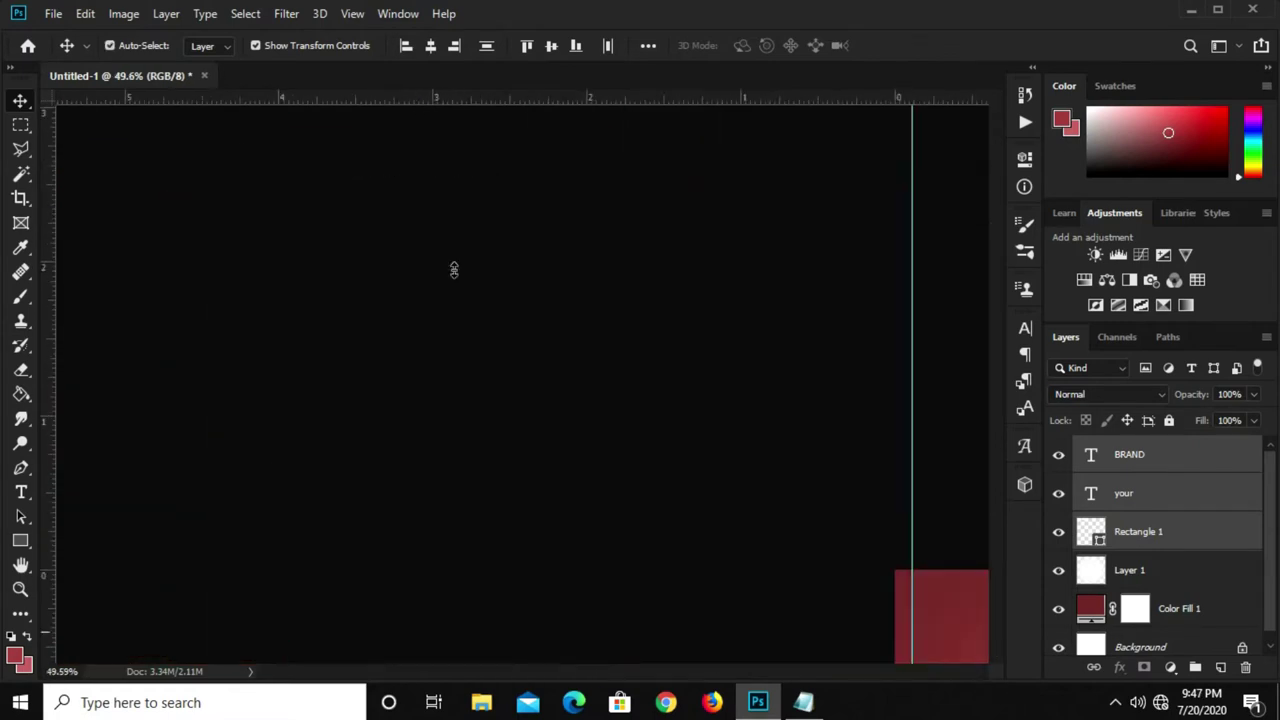
{"action": "scroll", "coordinate": [486, 405], "scroll_direction": "up", "scroll_amount": 1}
{"action": "scroll", "coordinate": [491, 414], "scroll_direction": "up", "scroll_amount": 1}
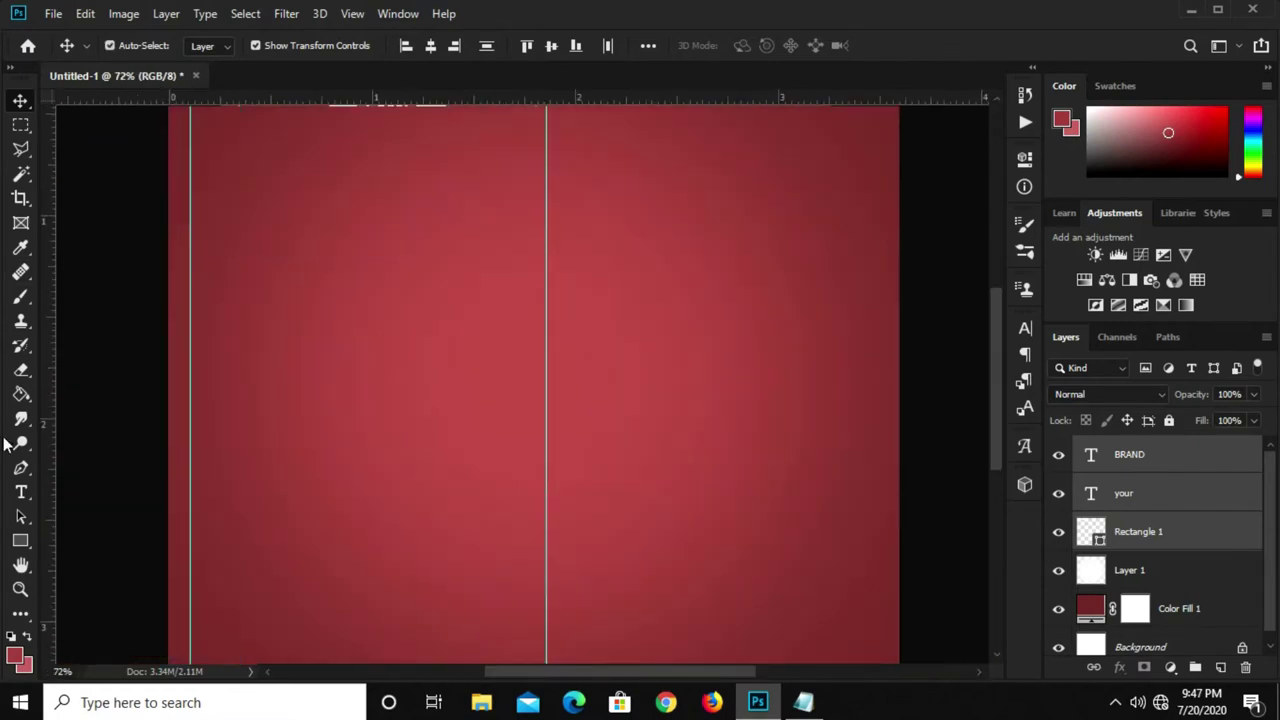
Draw a plain white rectangle below the YOUR BRAND tab.
{"action": "left_click", "coordinate": [22, 541]}
{"action": "right_click", "coordinate": [11, 540]}
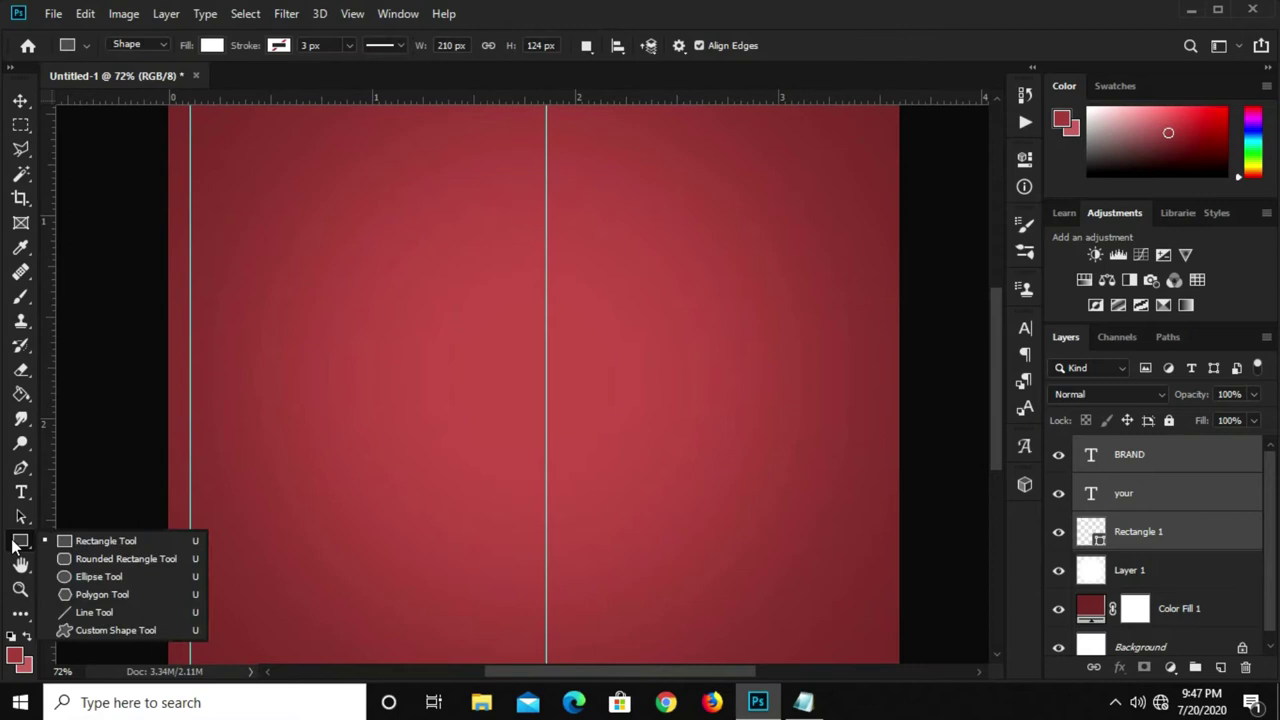
{"action": "left_click", "coordinate": [76, 538]}
{"action": "scroll", "coordinate": [287, 267], "scroll_direction": "down", "scroll_amount": 1}
{"action": "scroll", "coordinate": [287, 267], "scroll_direction": "up", "scroll_amount": 1}
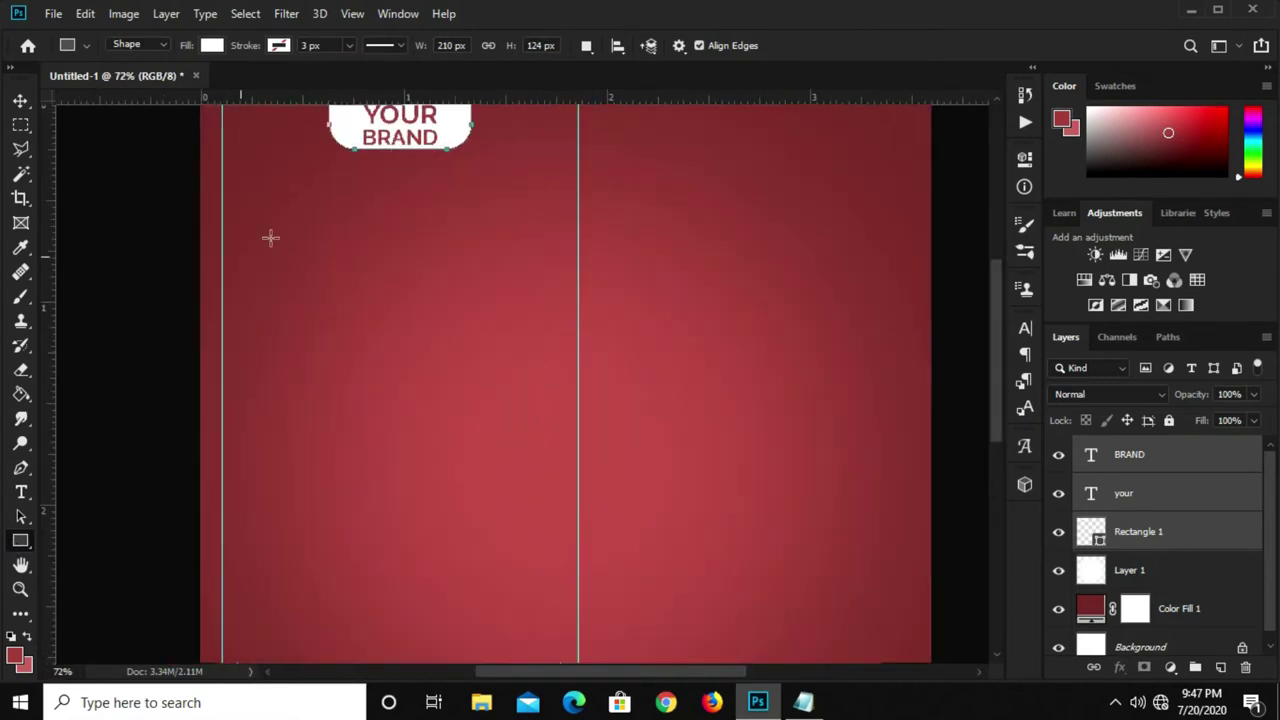
{"action": "left_click_drag", "start_coordinate": [275, 279], "coordinate": [499, 345]}
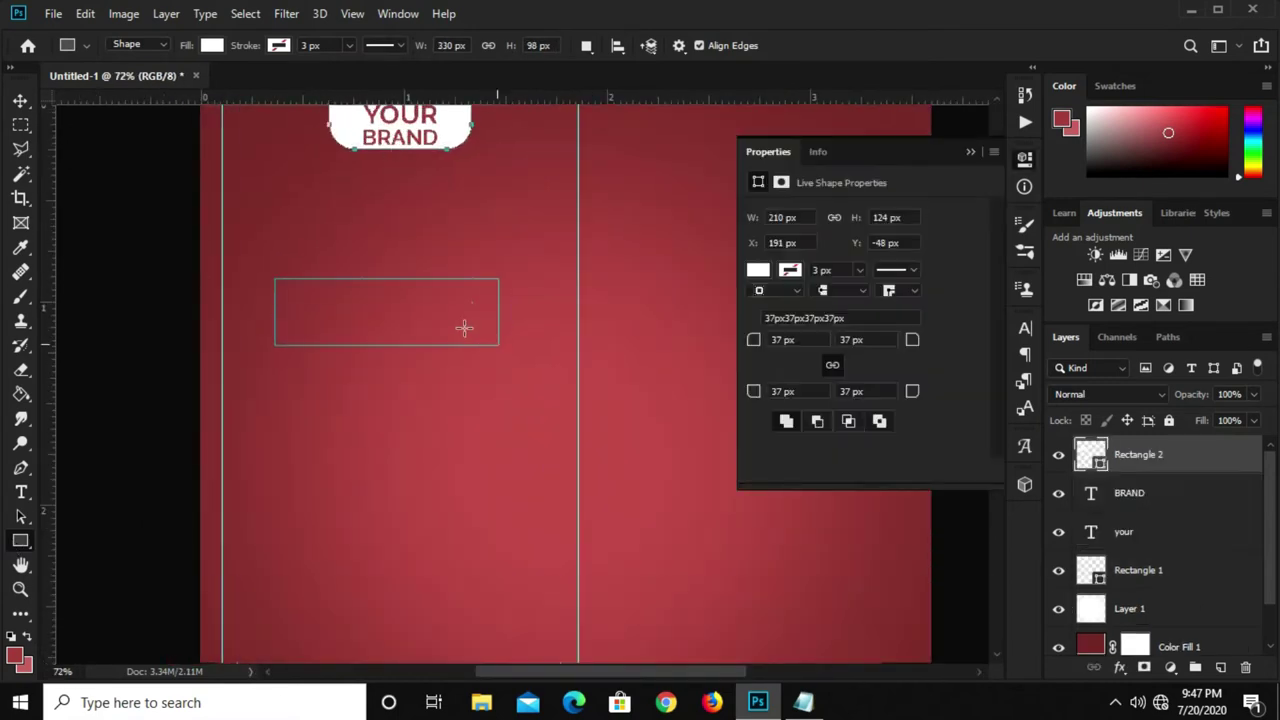
{"action": "type", "text": "v"}
{"action": "key", "text": "Return"}
{"action": "left_click", "coordinate": [625, 290]}
Reduce the white rectangle's height to about 61%, making a thin bar.
{"action": "left_click", "coordinate": [971, 154]}
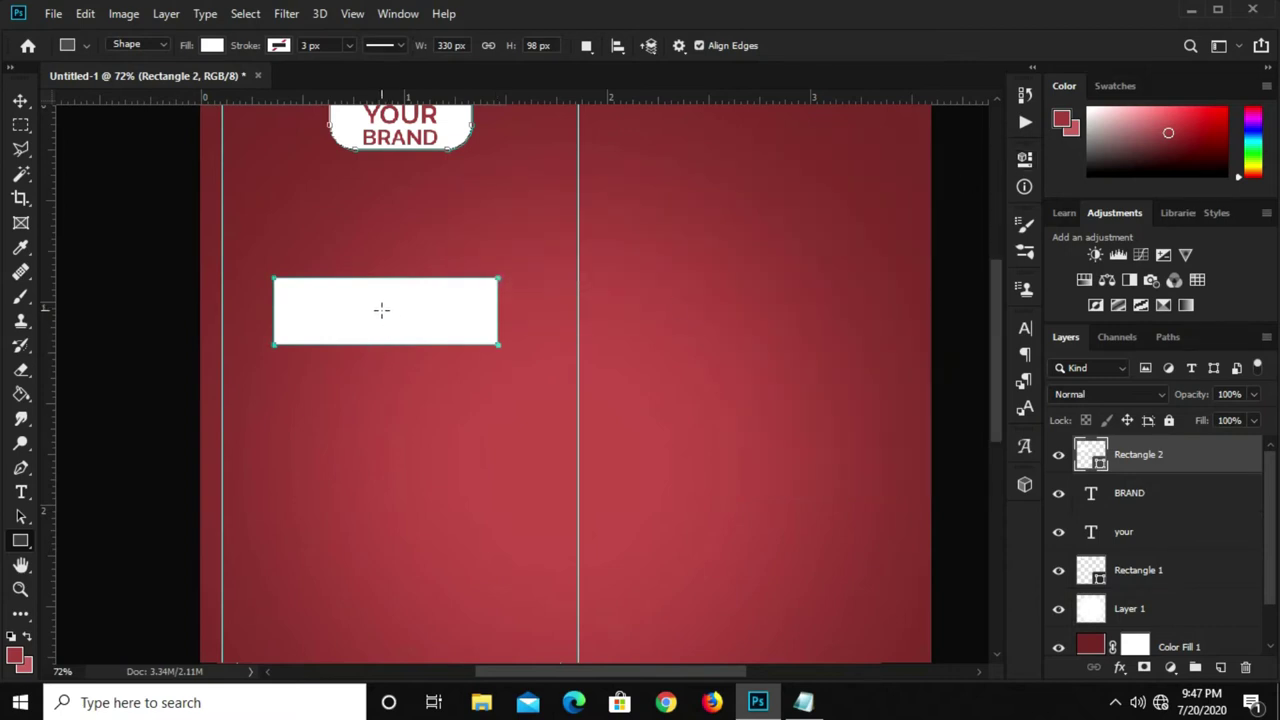
{"action": "key", "text": "v"}
{"action": "mouse_move", "coordinate": [381, 340]}
{"action": "left_mouse_down"}
{"action": "mouse_move", "coordinate": [398, 315]}
{"action": "mouse_move", "coordinate": [393, 337]}
{"action": "left_mouse_up"}
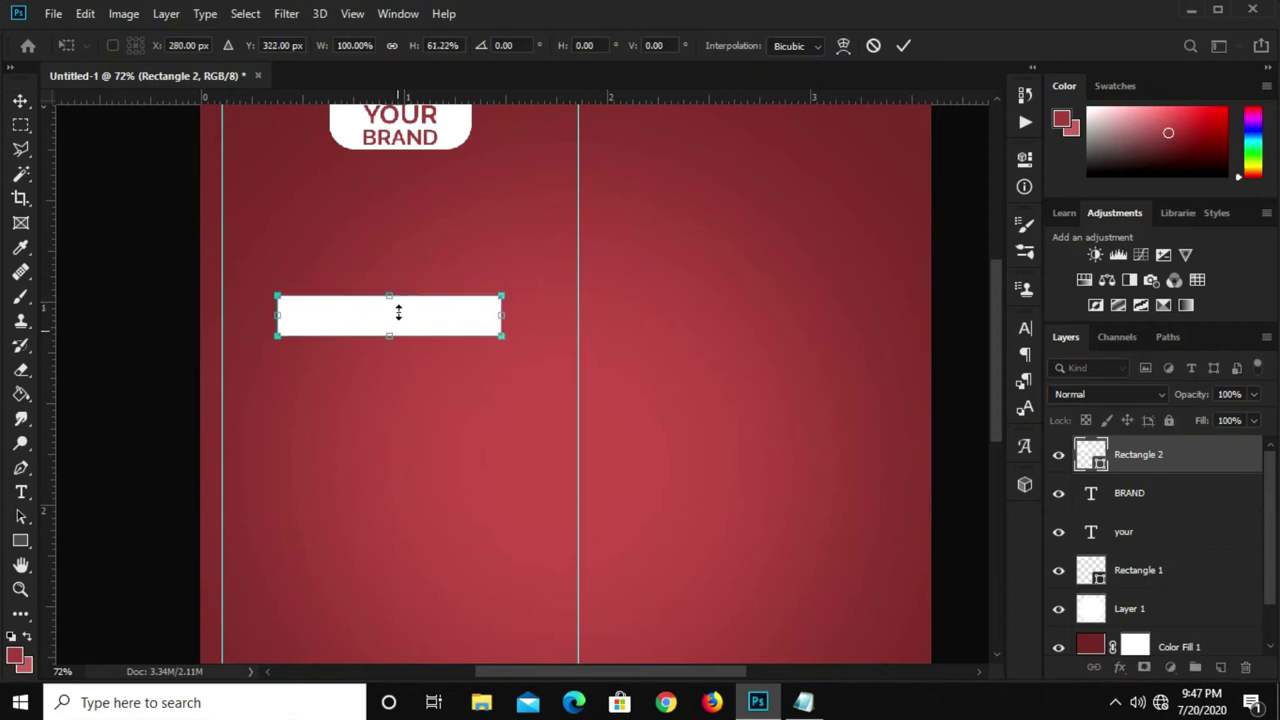
{"action": "scroll", "coordinate": [397, 312], "scroll_direction": "up", "scroll_amount": 3}
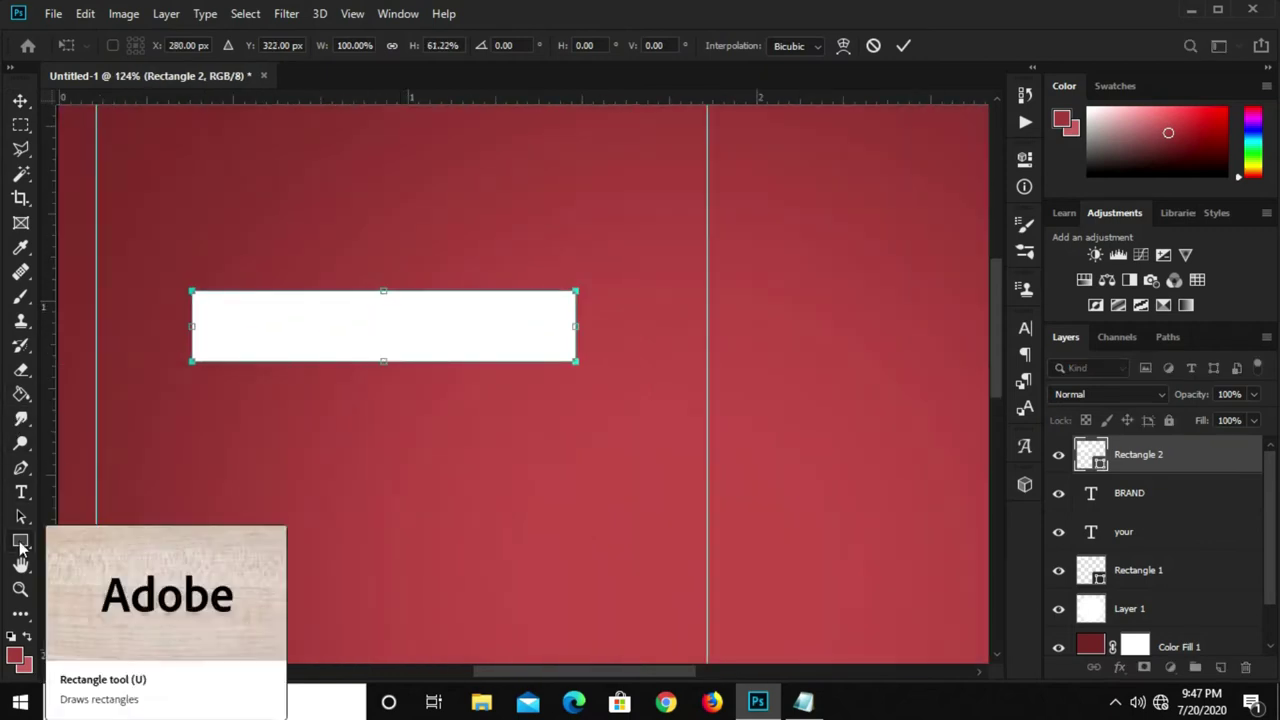
Drag the bar's bottom anchors left into a parallelogram, then nudge it up and right.
{"action": "left_click", "coordinate": [20, 467]}
{"action": "left_click", "coordinate": [91, 524]}
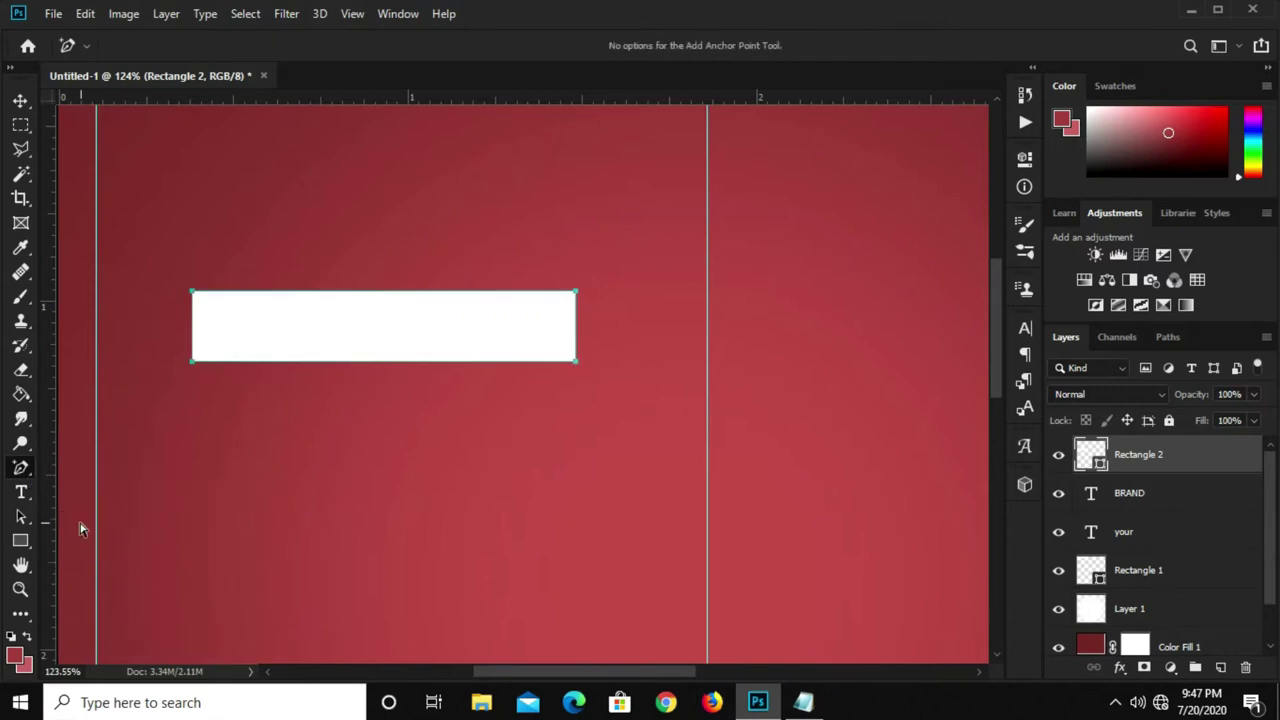
{"action": "right_click", "coordinate": [20, 467]}
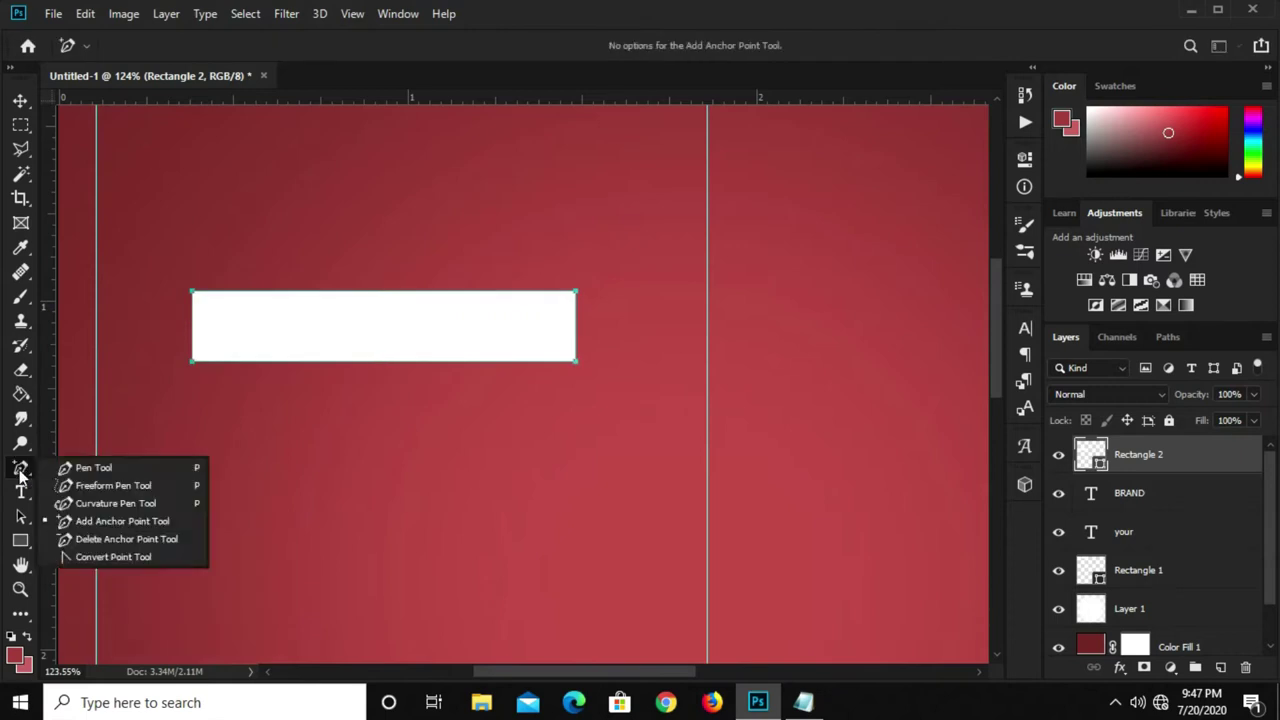
{"action": "left_click", "coordinate": [88, 520]}
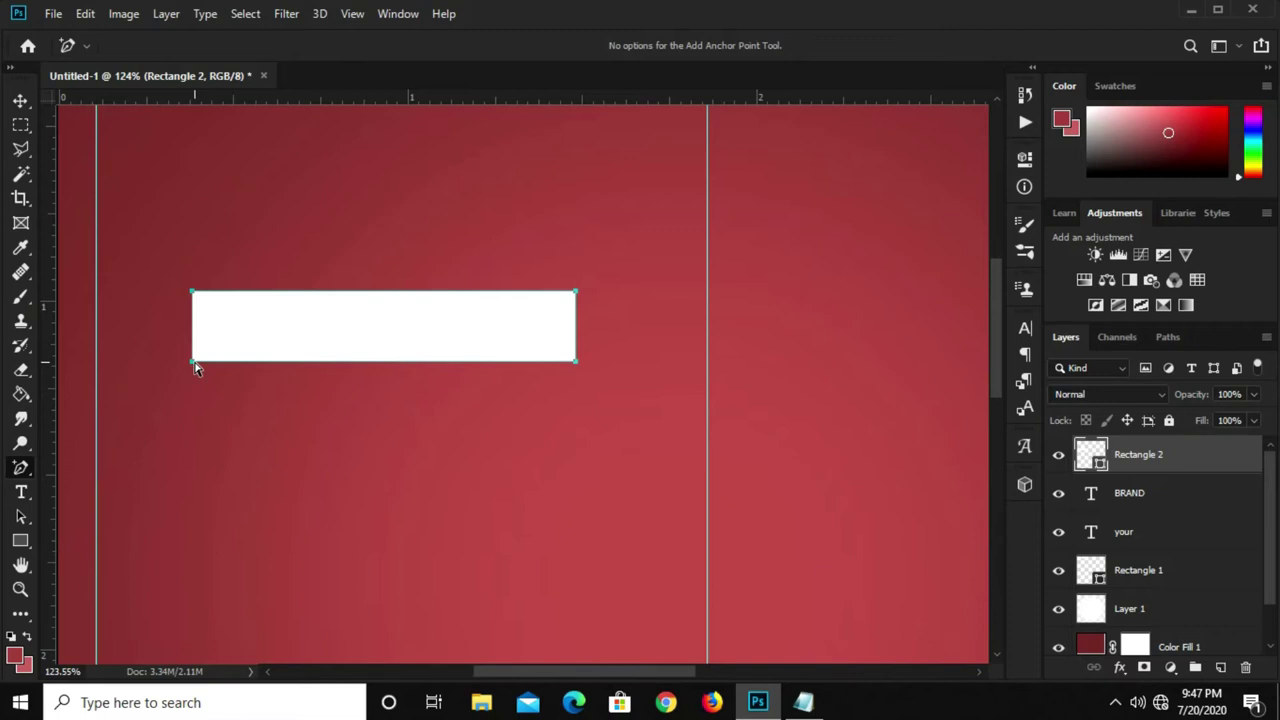
{"action": "left_click_drag", "start_coordinate": [192, 364], "coordinate": [170, 365]}
{"action": "left_click_drag", "start_coordinate": [575, 362], "coordinate": [552, 361]}
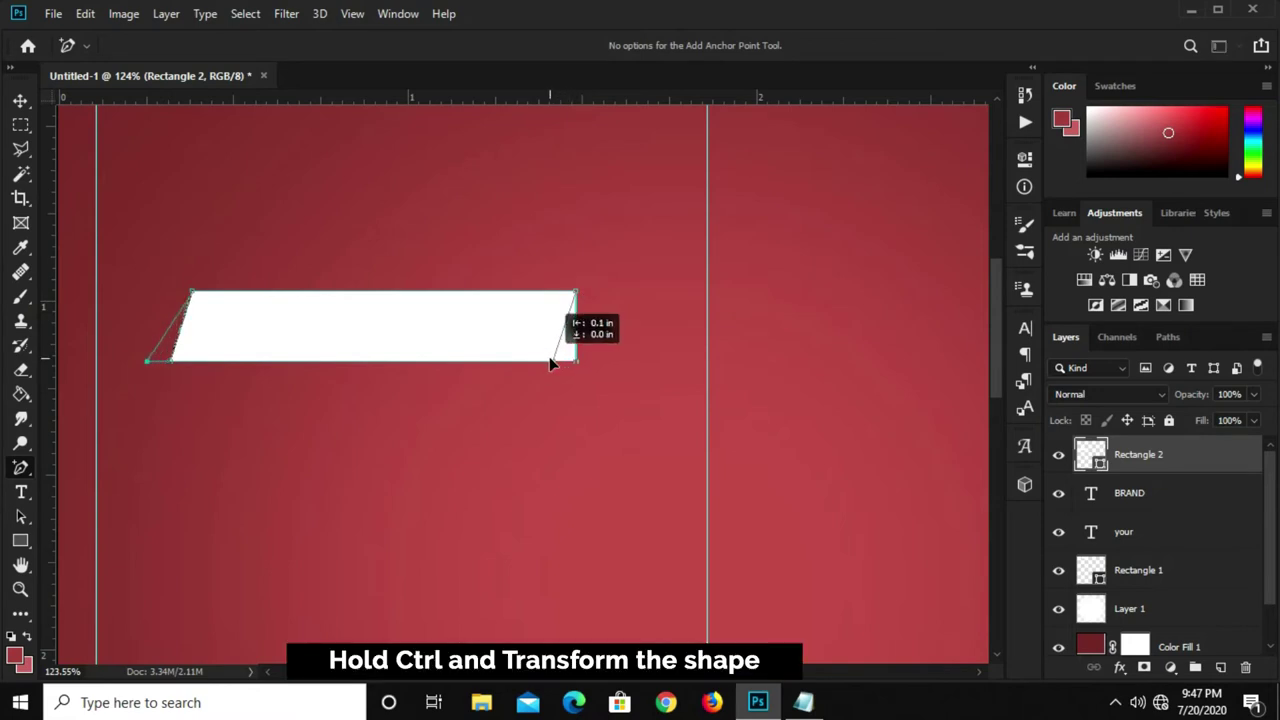
{"action": "left_click_drag", "start_coordinate": [147, 362], "coordinate": [157, 360]}
{"action": "scroll", "coordinate": [189, 320], "scroll_direction": "up", "scroll_amount": 5}
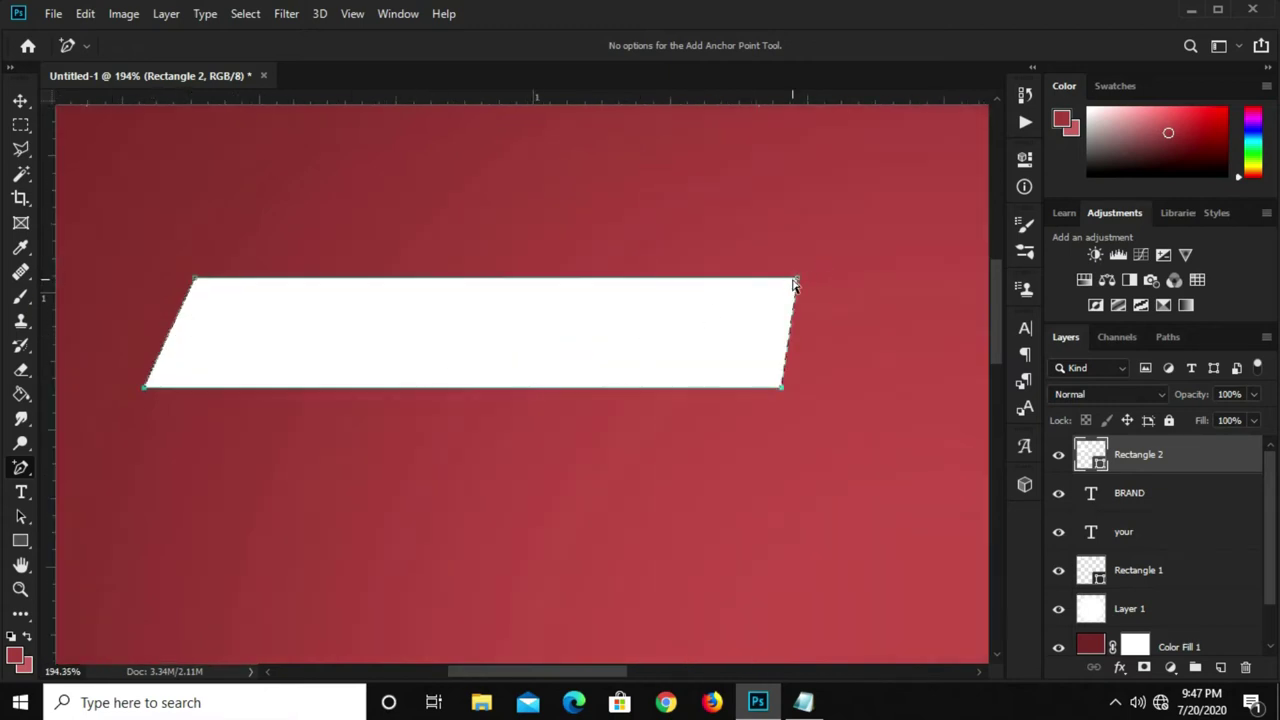
{"action": "scroll", "coordinate": [812, 283], "scroll_direction": "down", "scroll_amount": 4}
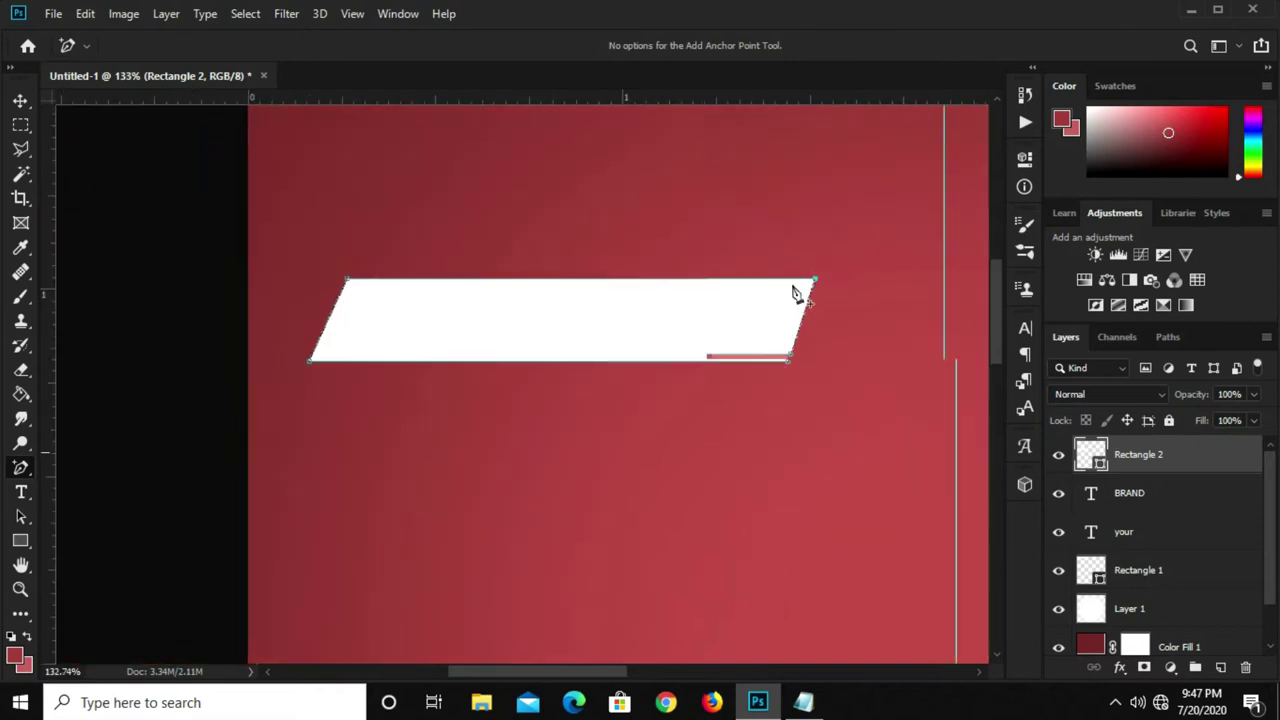
{"action": "key", "text": "v"}
{"action": "left_click_drag", "start_coordinate": [669, 326], "coordinate": [692, 319]}
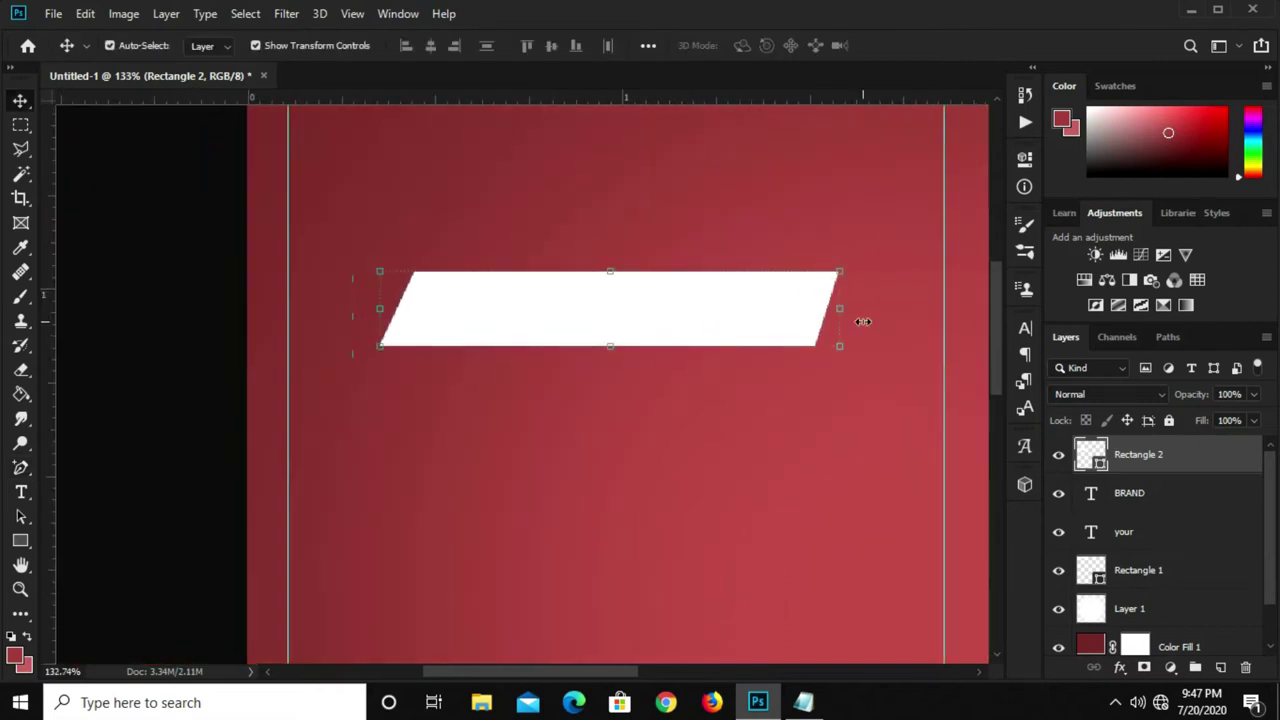
Tilt the white bar about 3 degrees, discarding a trial copy of it.
{"action": "left_click_drag", "start_coordinate": [870, 352], "coordinate": [850, 332]}
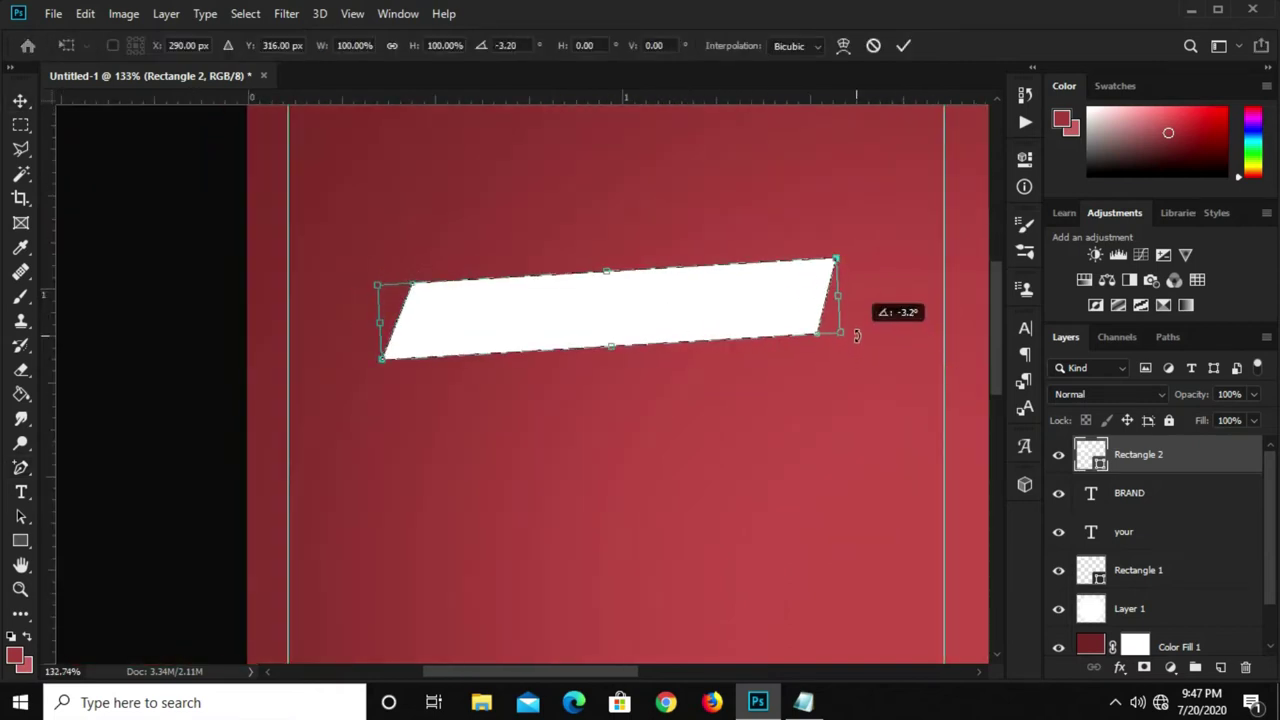
{"action": "left_click", "coordinate": [905, 49]}
{"action": "left_click_drag", "start_coordinate": [543, 343], "coordinate": [563, 312]}
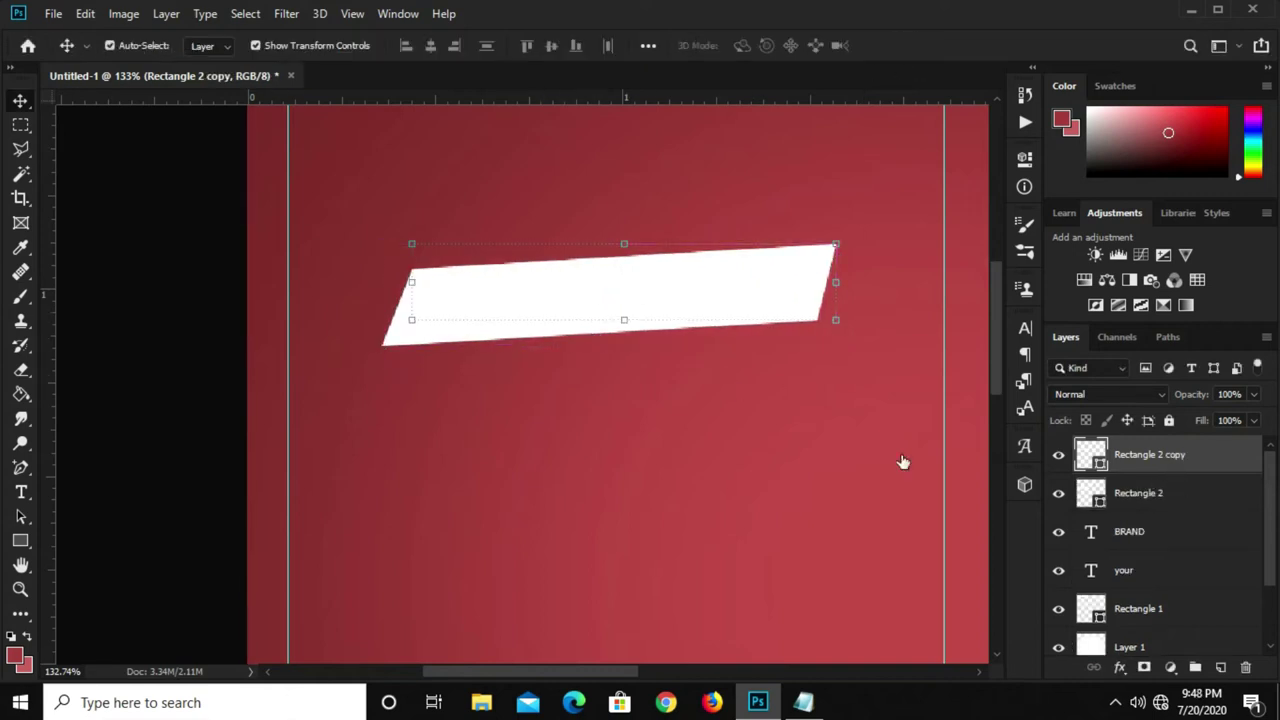
{"action": "left_click_drag", "start_coordinate": [590, 294], "coordinate": [578, 496]}
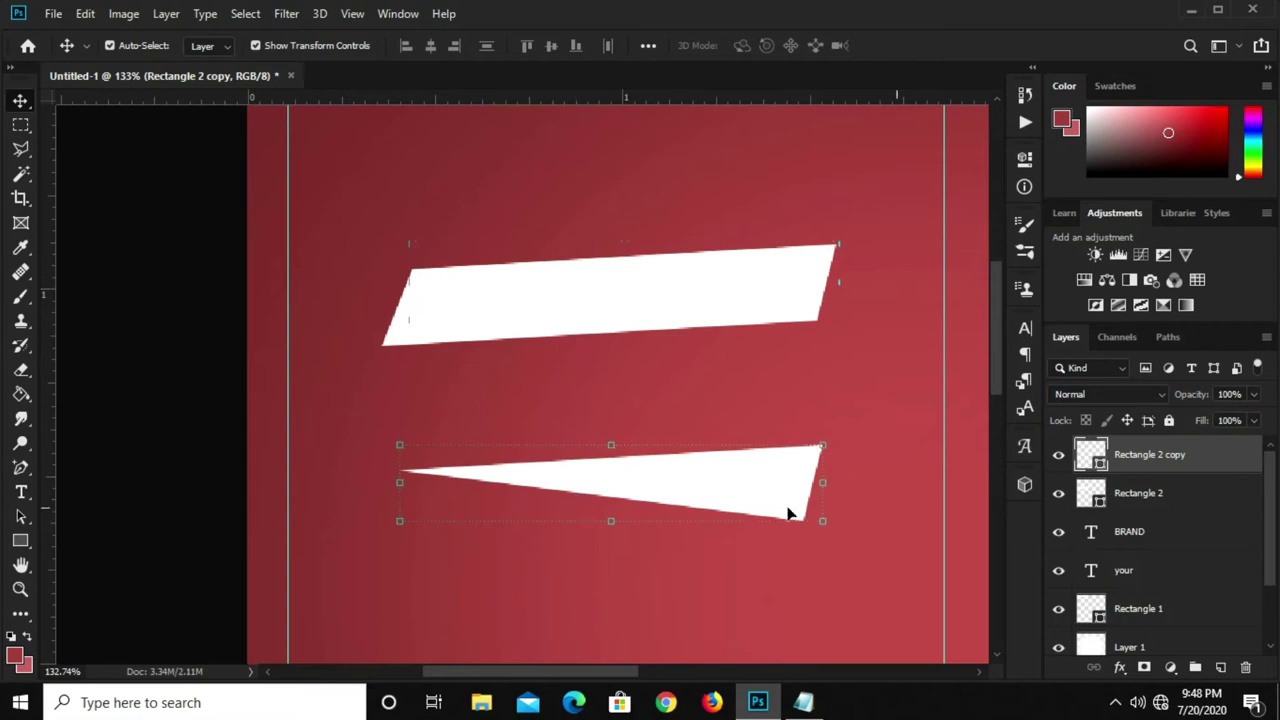
{"action": "left_click", "coordinate": [1245, 667]}
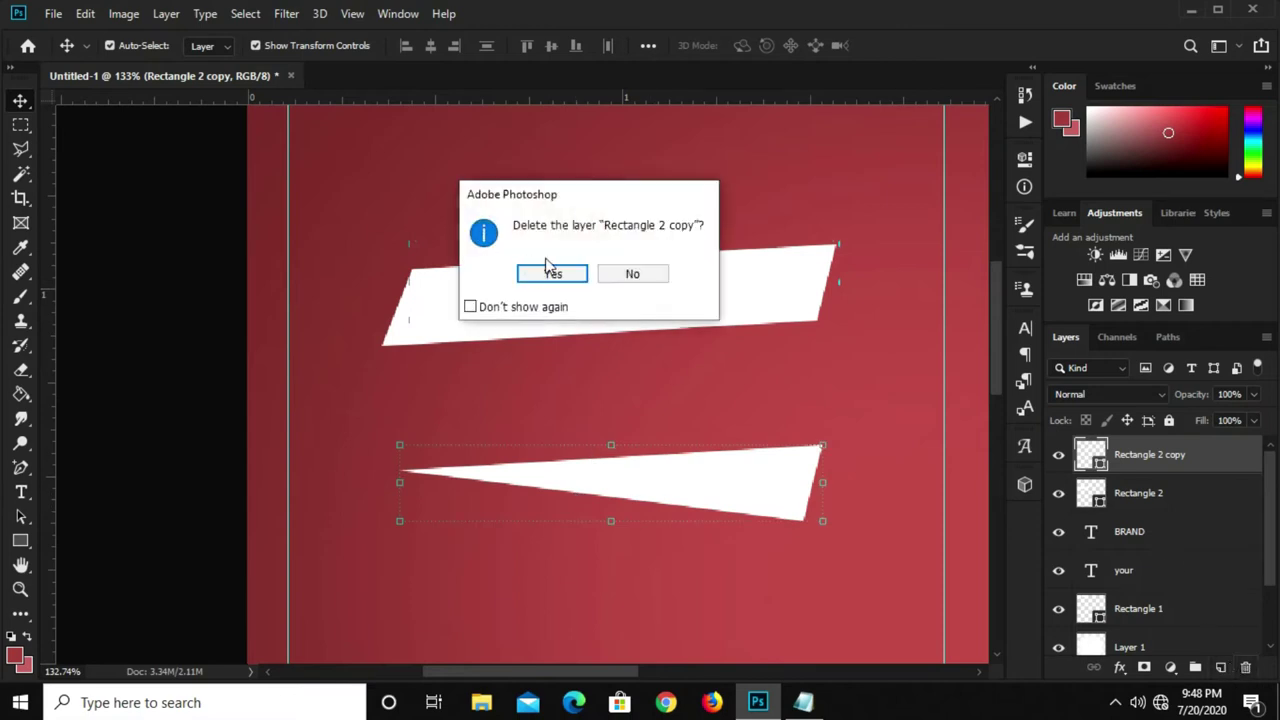
{"action": "left_click", "coordinate": [578, 280]}
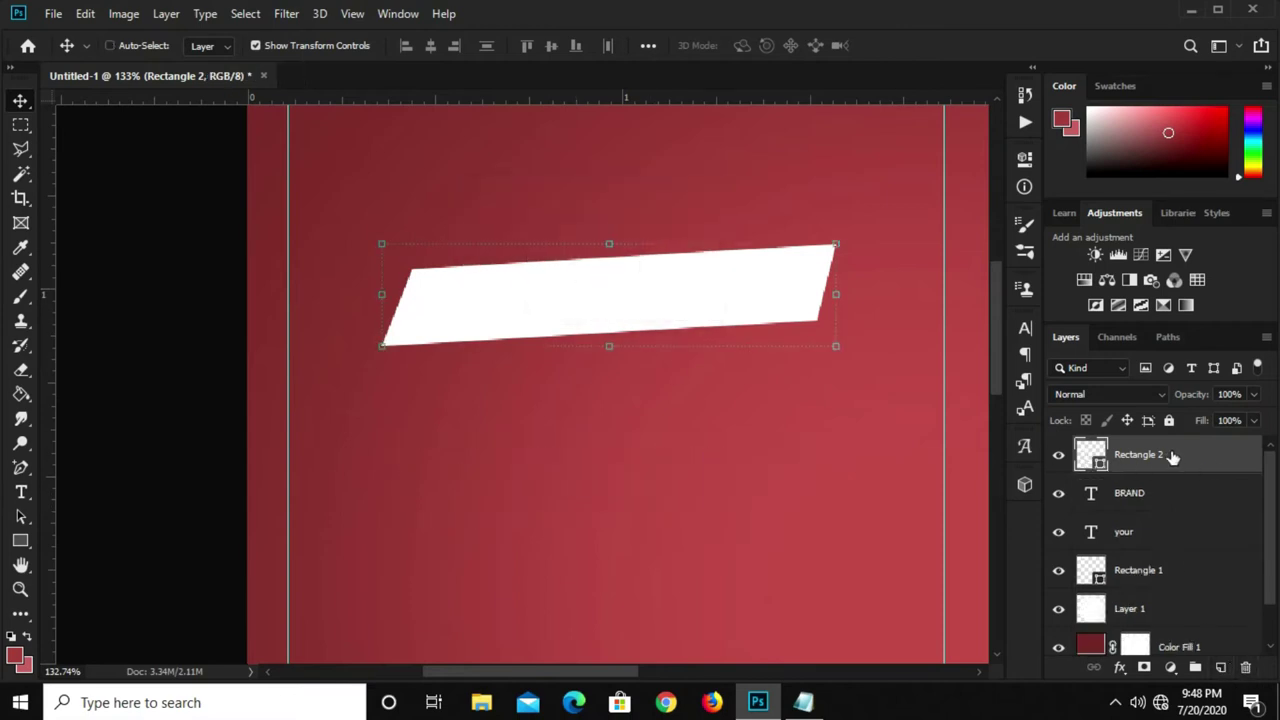
Duplicate the bar below the original and shorten the top bar's left end.
{"action": "key", "text": "ctrl+j"}
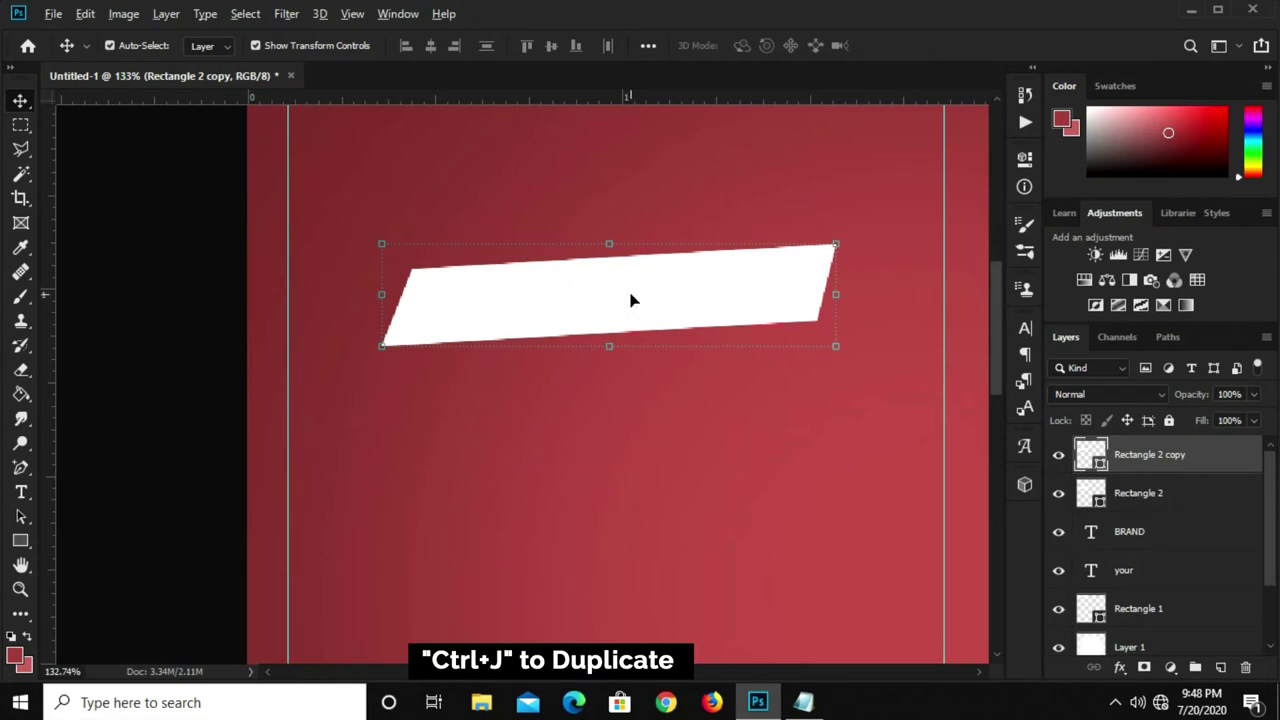
{"action": "left_click_drag", "start_coordinate": [631, 300], "coordinate": [631, 405]}
{"action": "left_click", "coordinate": [600, 305]}
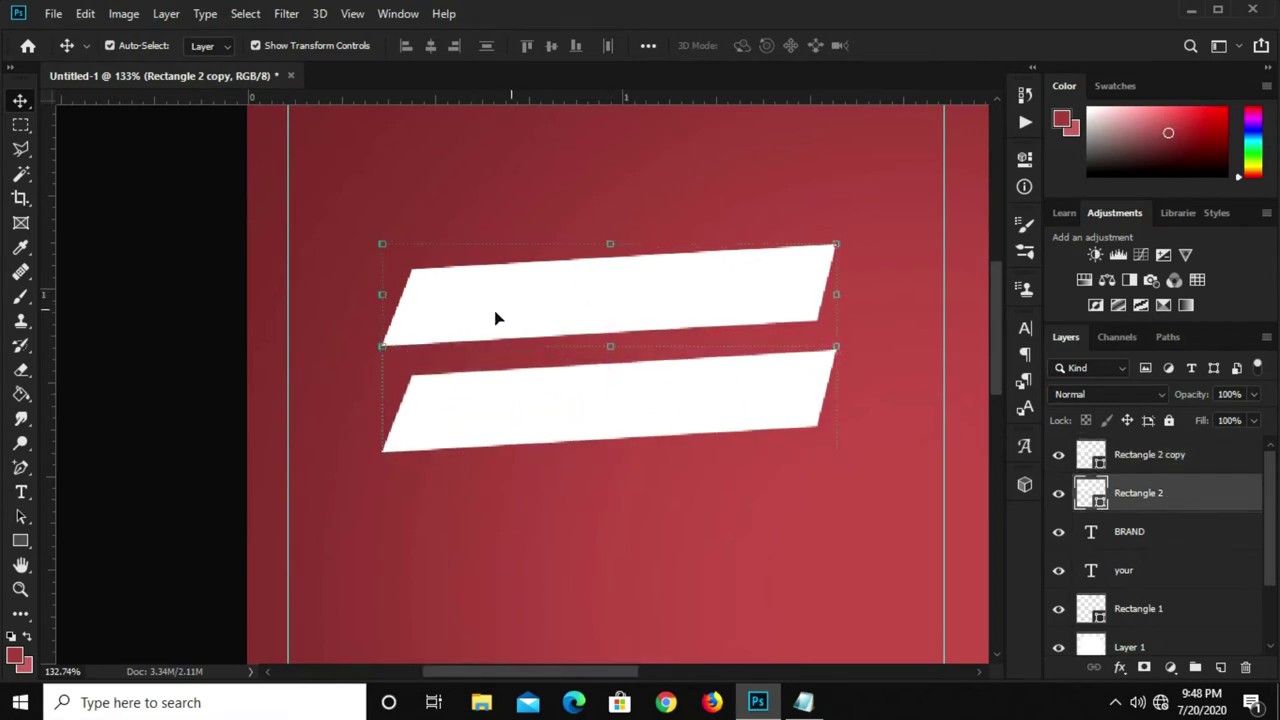
{"action": "key", "text": "ctrl+t"}
{"action": "mouse_move", "coordinate": [382, 294]}
{"action": "left_mouse_down"}
{"action": "mouse_move", "coordinate": [464, 293]}
{"action": "mouse_move", "coordinate": [410, 295]}
{"action": "left_mouse_up"}
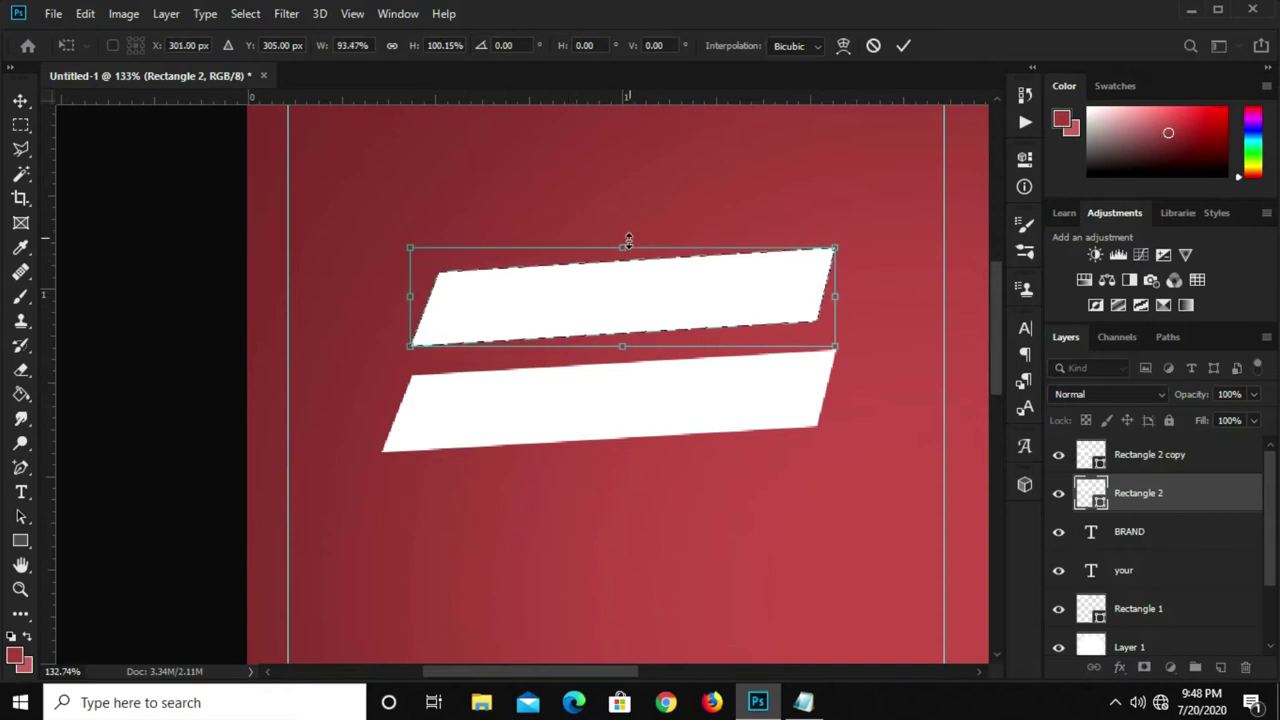
{"action": "double_click", "coordinate": [620, 326]}
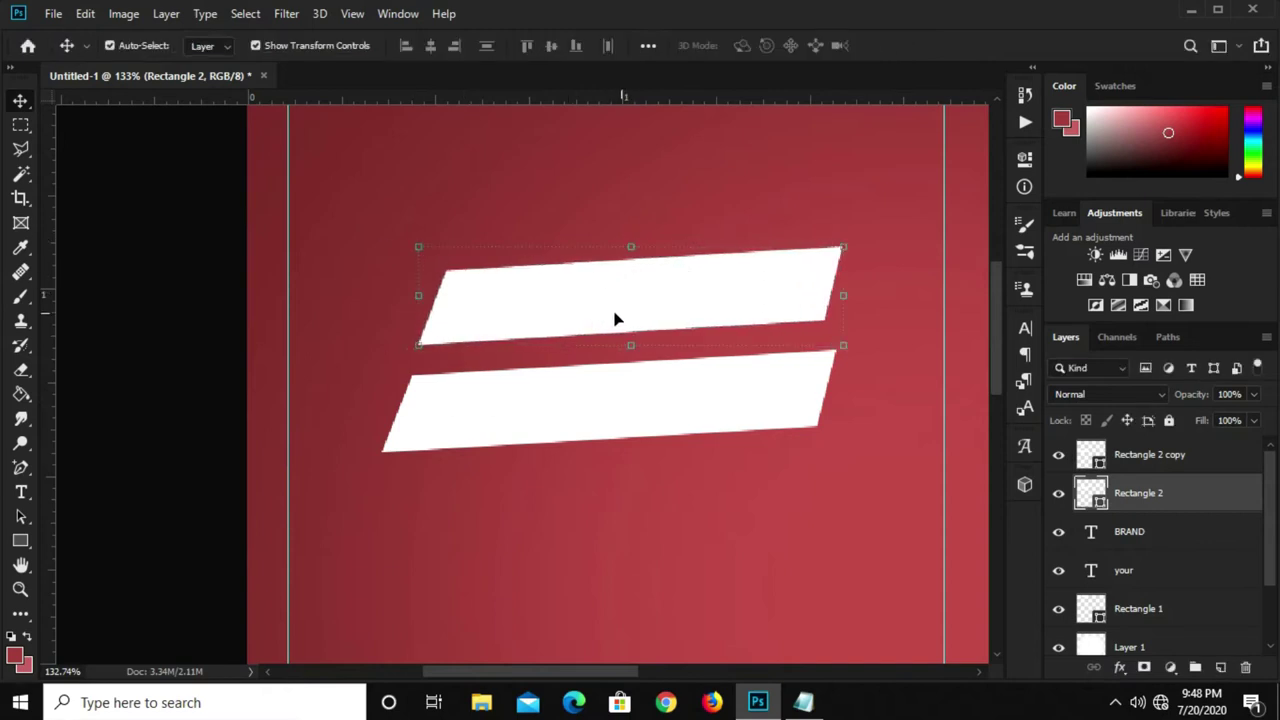
Give the top bar's shape fill the red hex c14030 copied from the notes.
{"action": "left_click", "coordinate": [20, 540]}
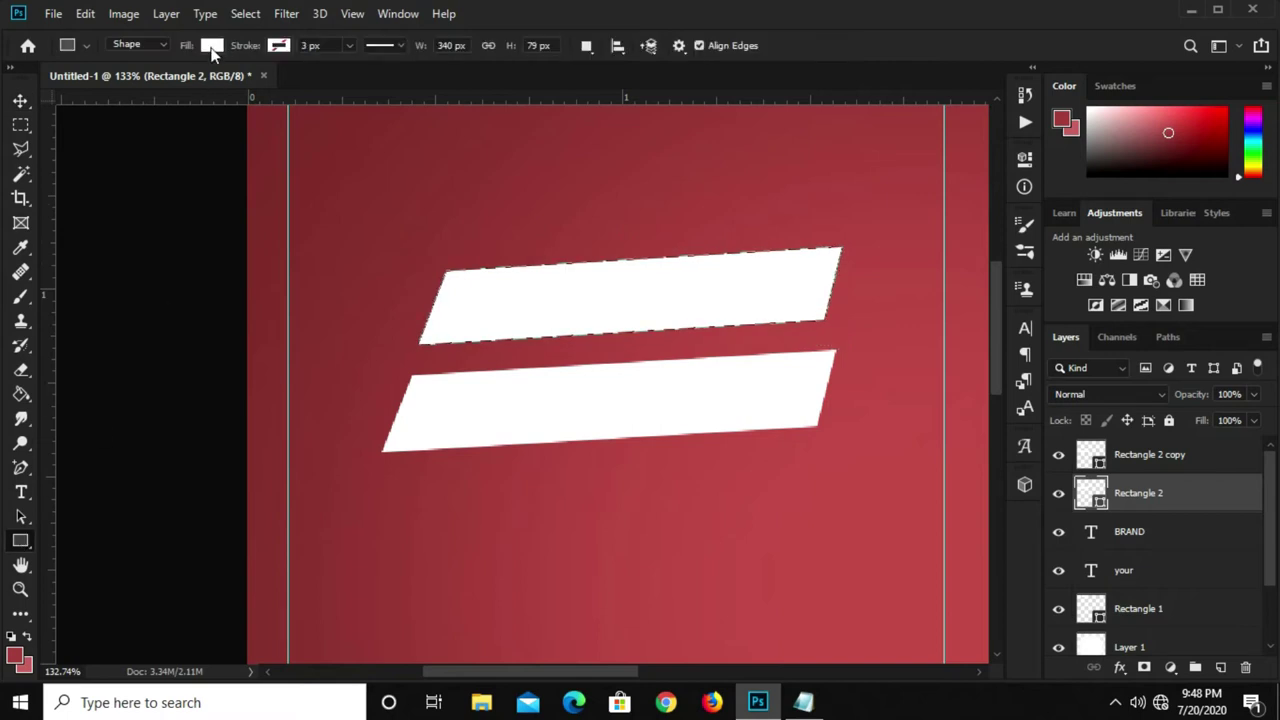
{"action": "left_click", "coordinate": [212, 46]}
{"action": "left_click", "coordinate": [301, 81]}
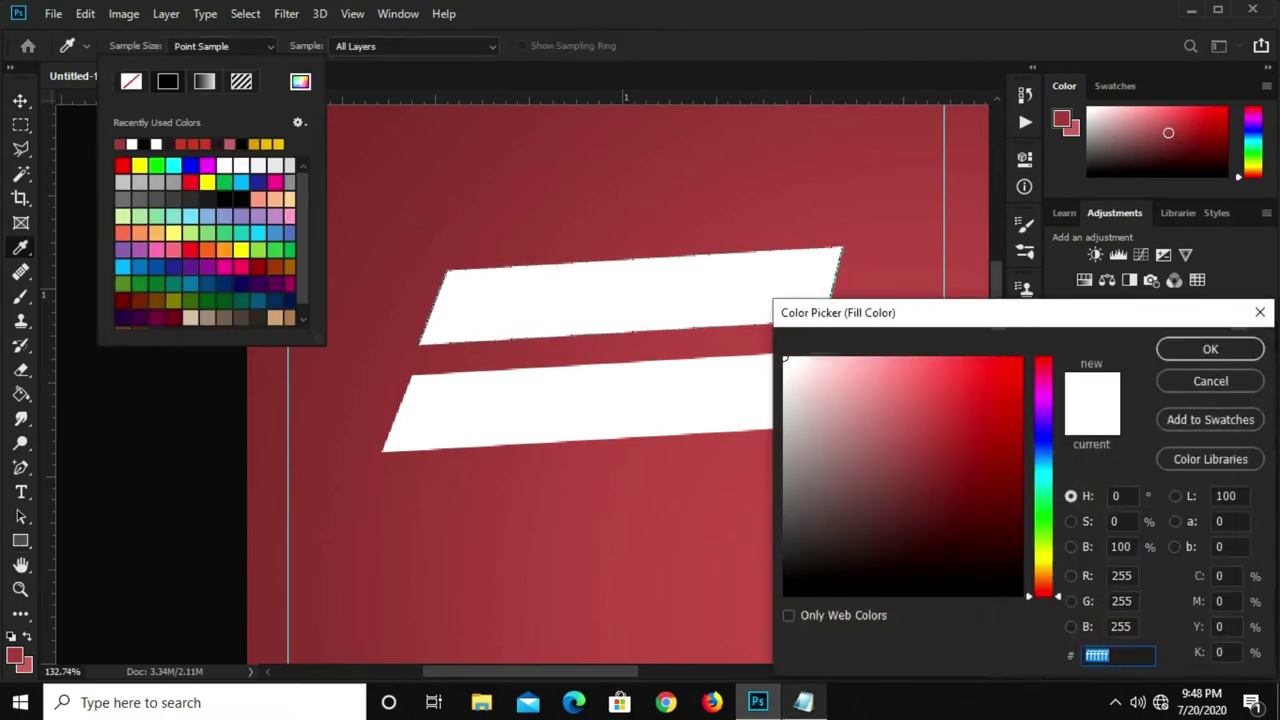
{"action": "key", "text": "alt+Tab"}
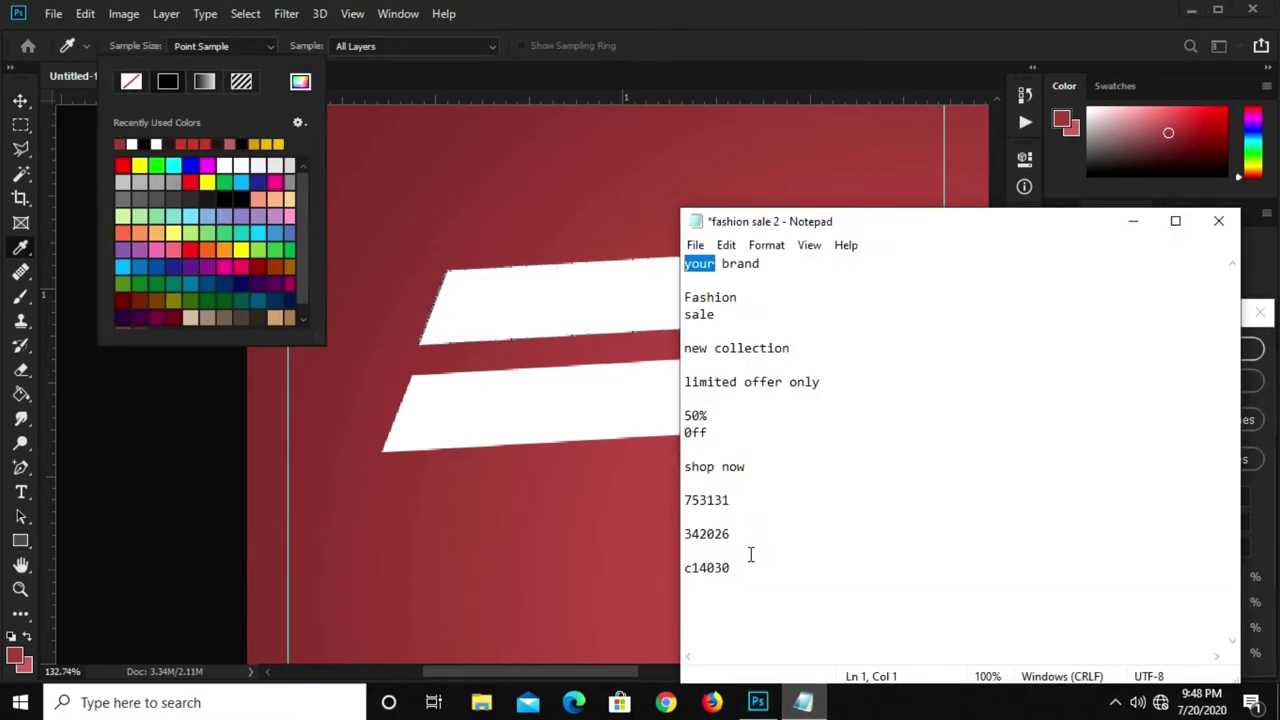
{"action": "left_click_drag", "start_coordinate": [745, 568], "coordinate": [681, 568]}
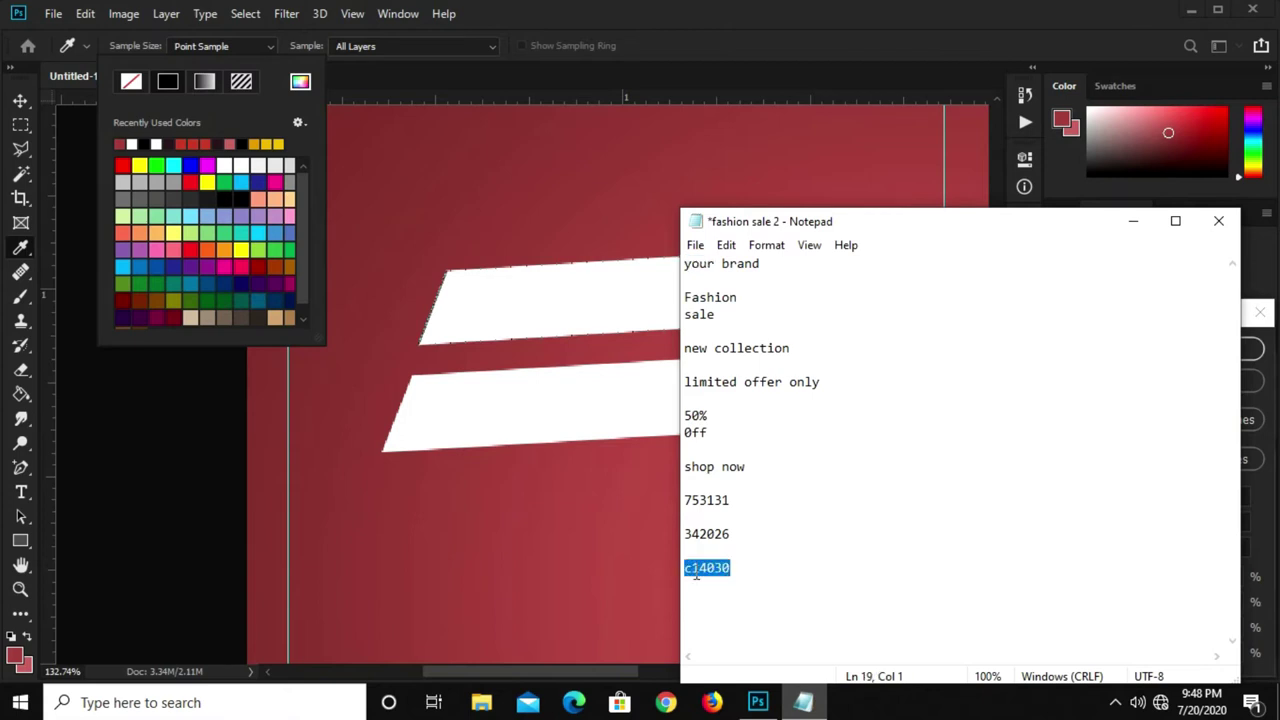
{"action": "right_click", "coordinate": [696, 573]}
{"action": "left_click", "coordinate": [736, 345]}
{"action": "right_click", "coordinate": [1110, 655]}
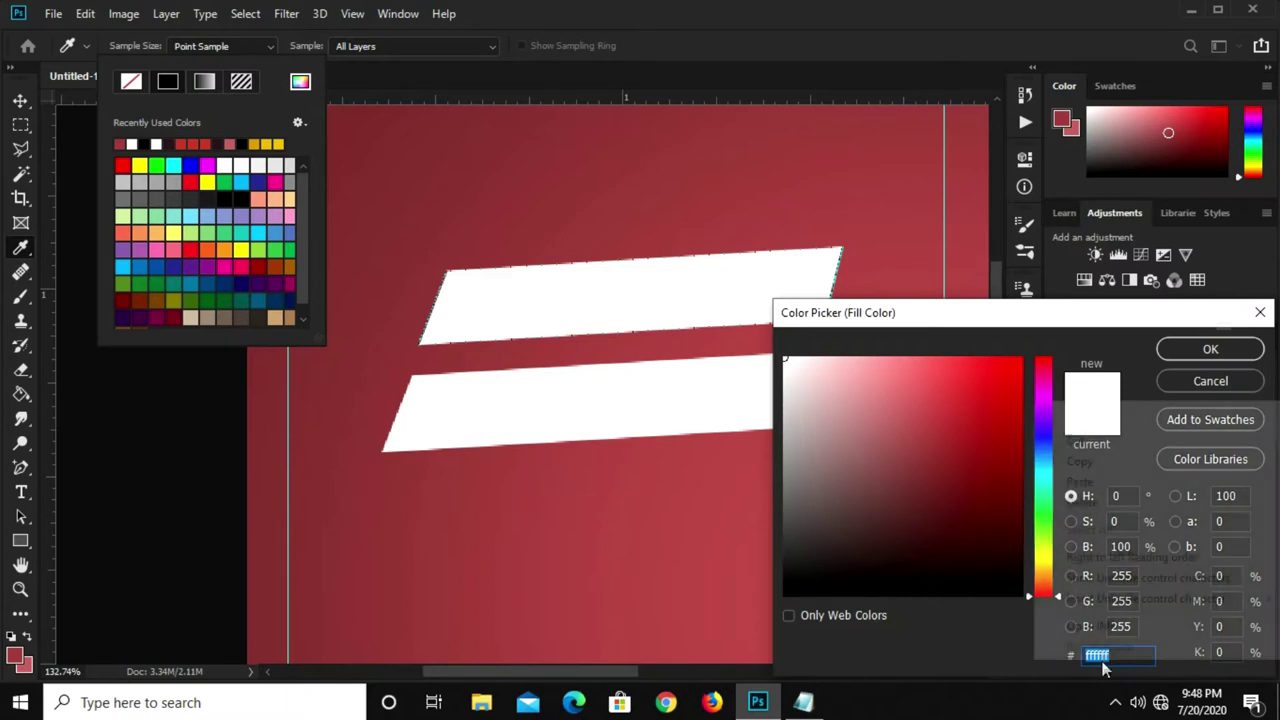
{"action": "left_click", "coordinate": [1090, 480]}
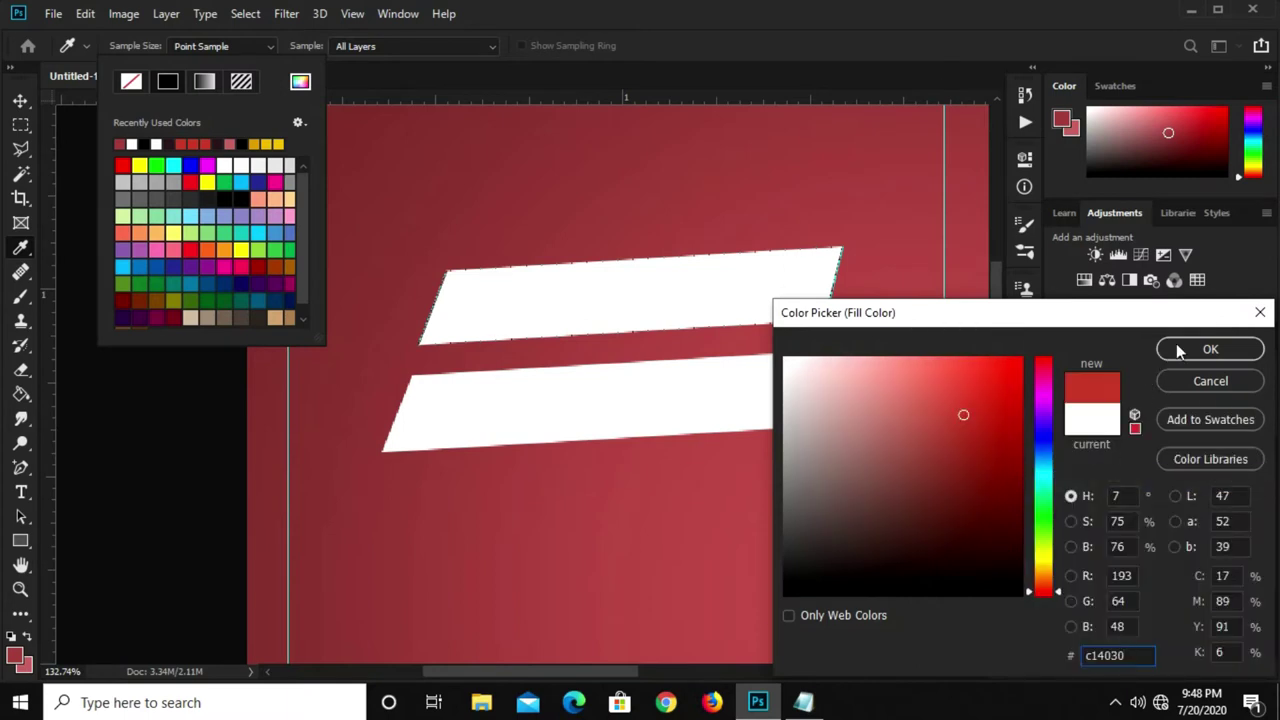
{"action": "left_click", "coordinate": [1179, 349]}
Enlarge the white copy bar and move it up to overlap the red bar's lower part.
{"action": "key", "text": "v"}
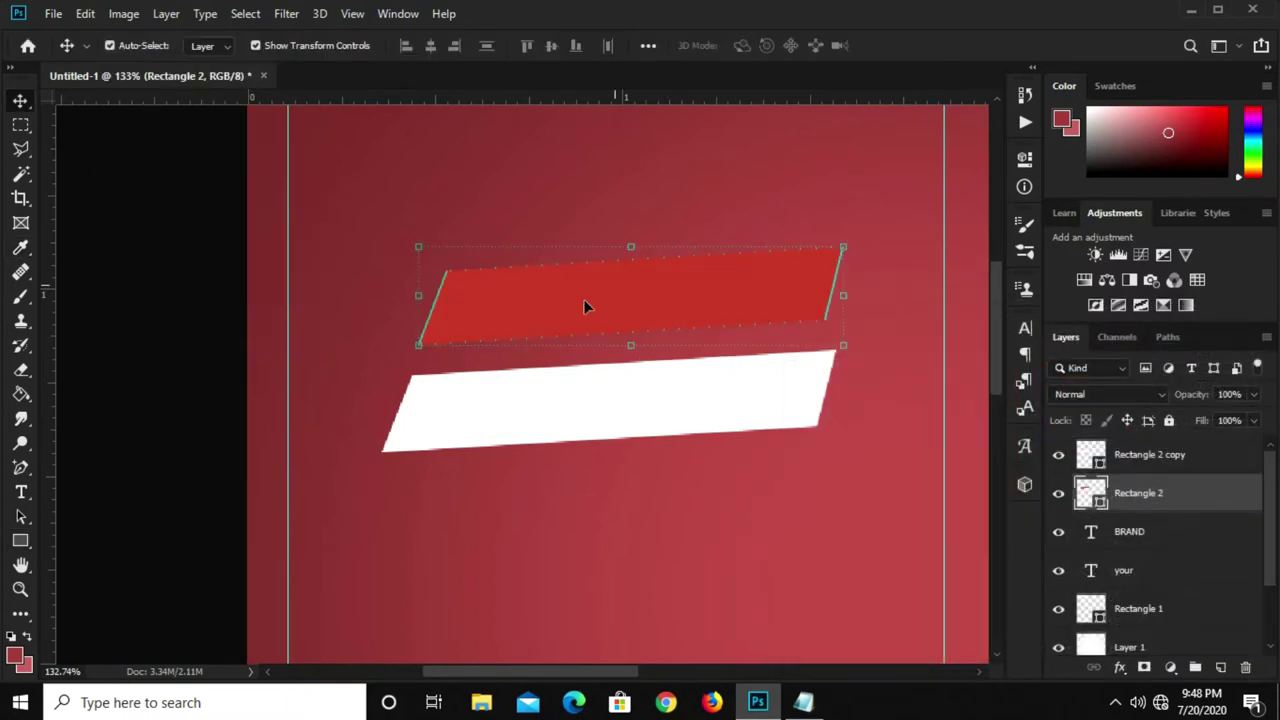
{"action": "left_click", "coordinate": [570, 412]}
{"action": "left_click", "coordinate": [610, 452]}
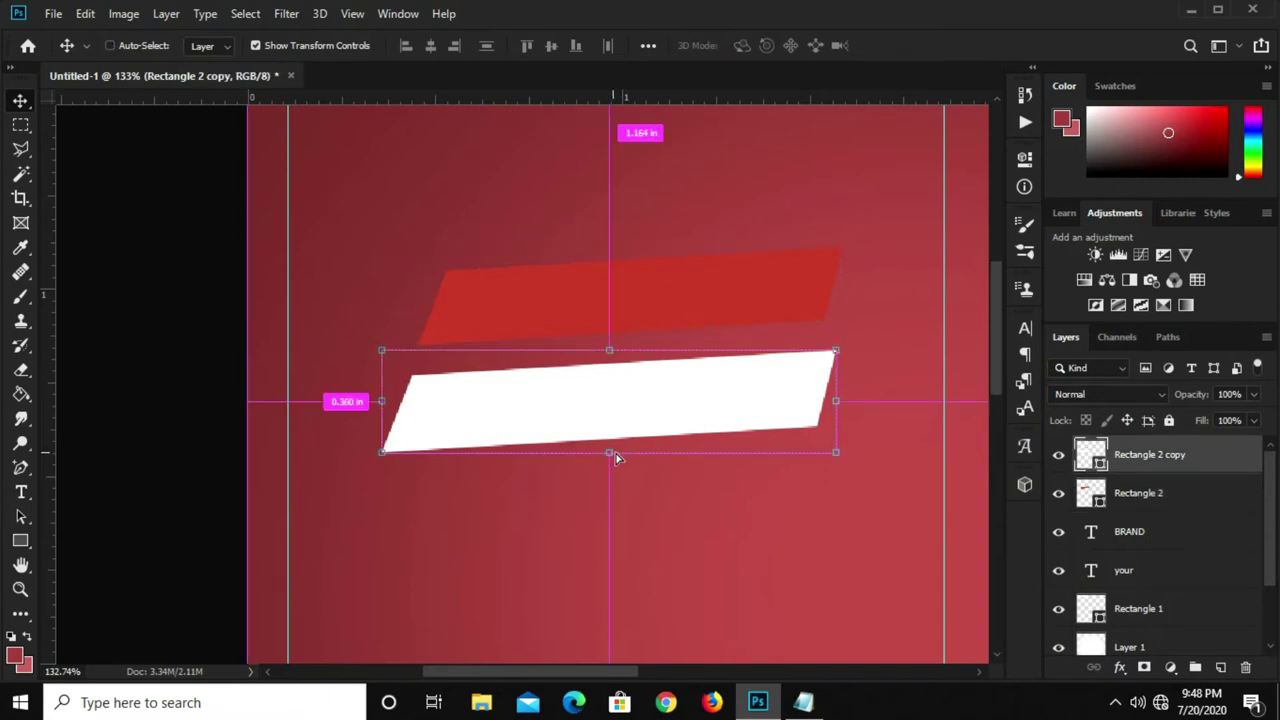
{"action": "left_click_drag", "start_coordinate": [610, 455], "coordinate": [609, 479]}
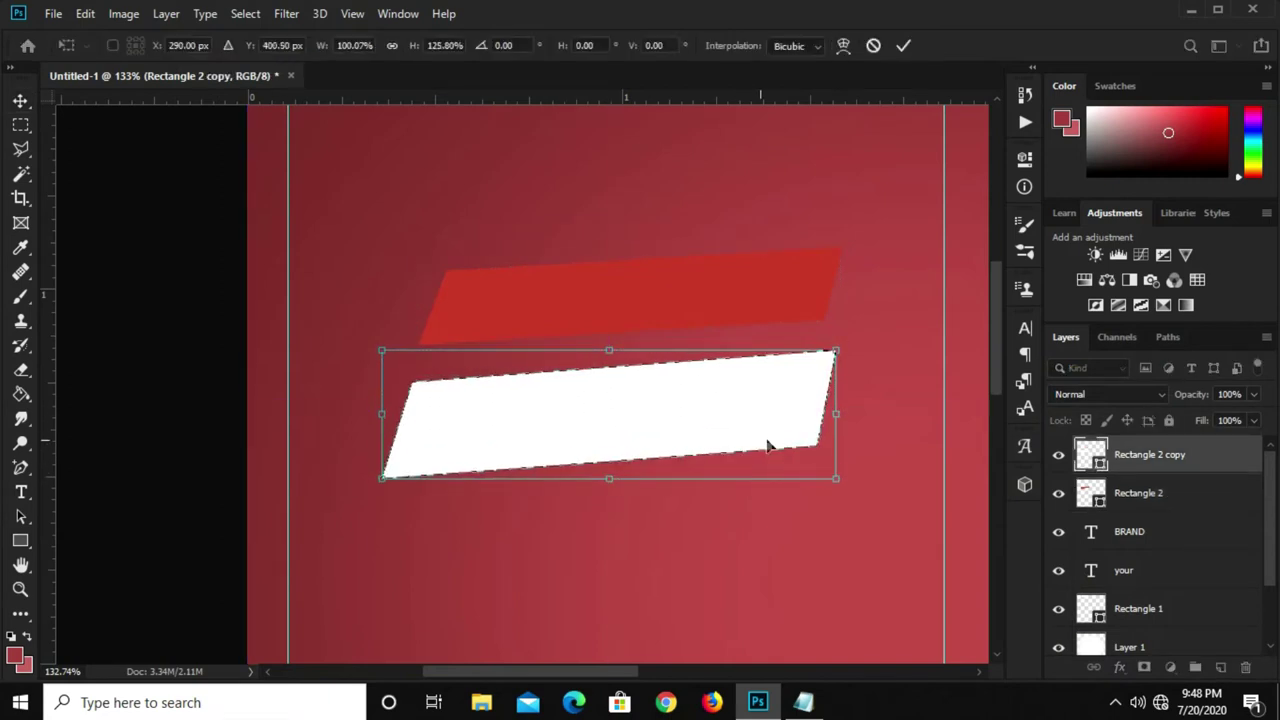
{"action": "left_click_drag", "start_coordinate": [836, 417], "coordinate": [902, 414]}
{"action": "left_click_drag", "start_coordinate": [620, 380], "coordinate": [594, 360]}
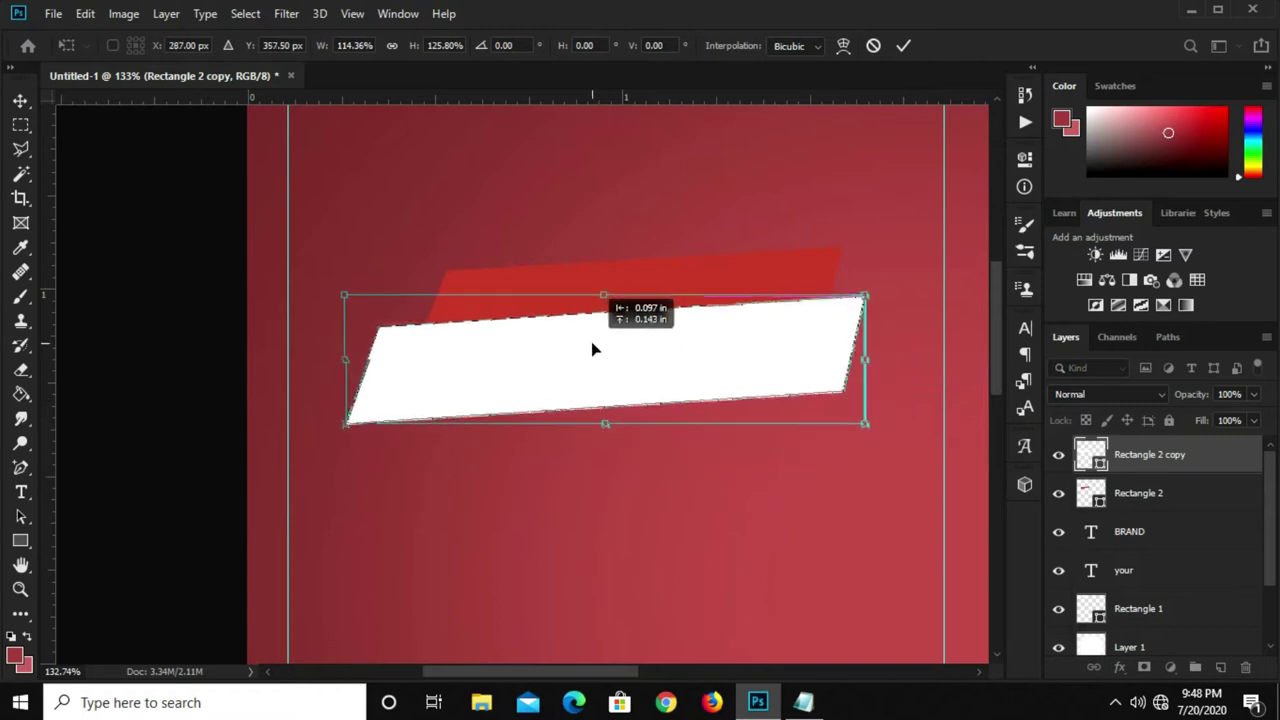
{"action": "mouse_move", "coordinate": [609, 423]}
{"action": "left_mouse_down"}
{"action": "mouse_move", "coordinate": [614, 449]}
{"action": "mouse_move", "coordinate": [609, 437]}
{"action": "left_mouse_up"}
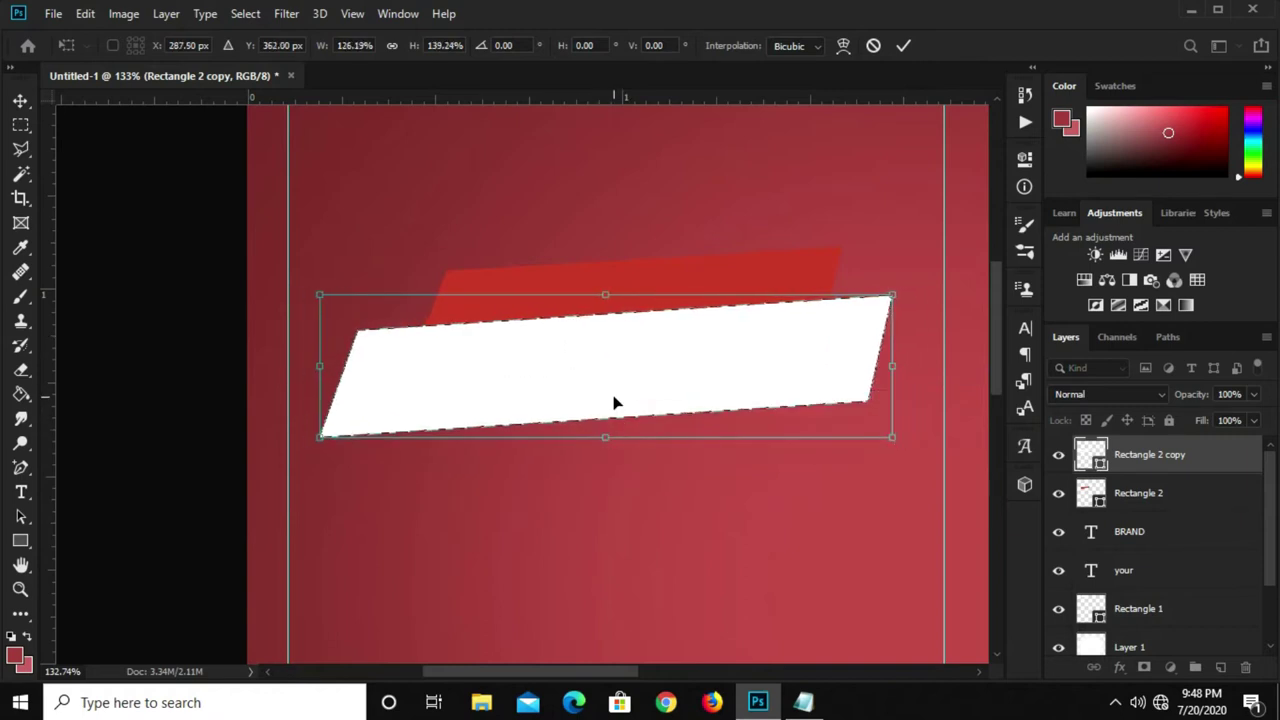
{"action": "key", "text": "Return"}
{"action": "scroll", "coordinate": [605, 400], "scroll_direction": "up", "scroll_amount": 1}
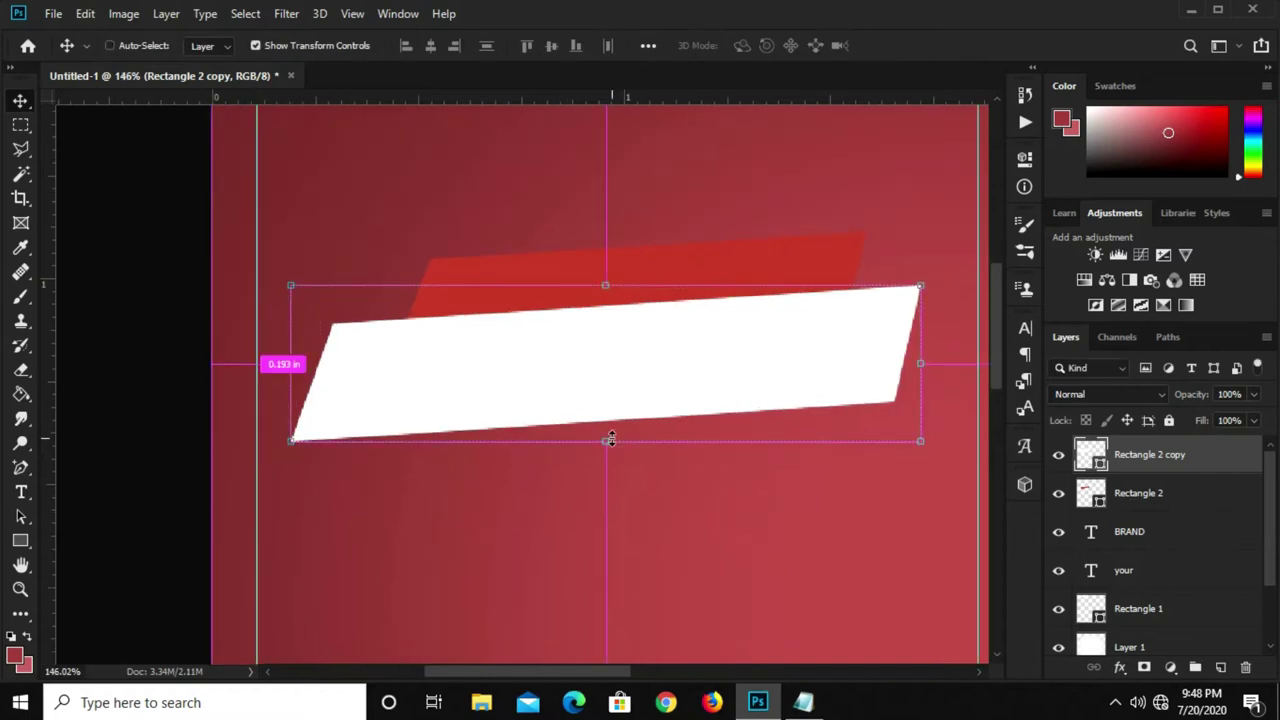
{"action": "left_click_drag", "start_coordinate": [611, 447], "coordinate": [618, 463]}
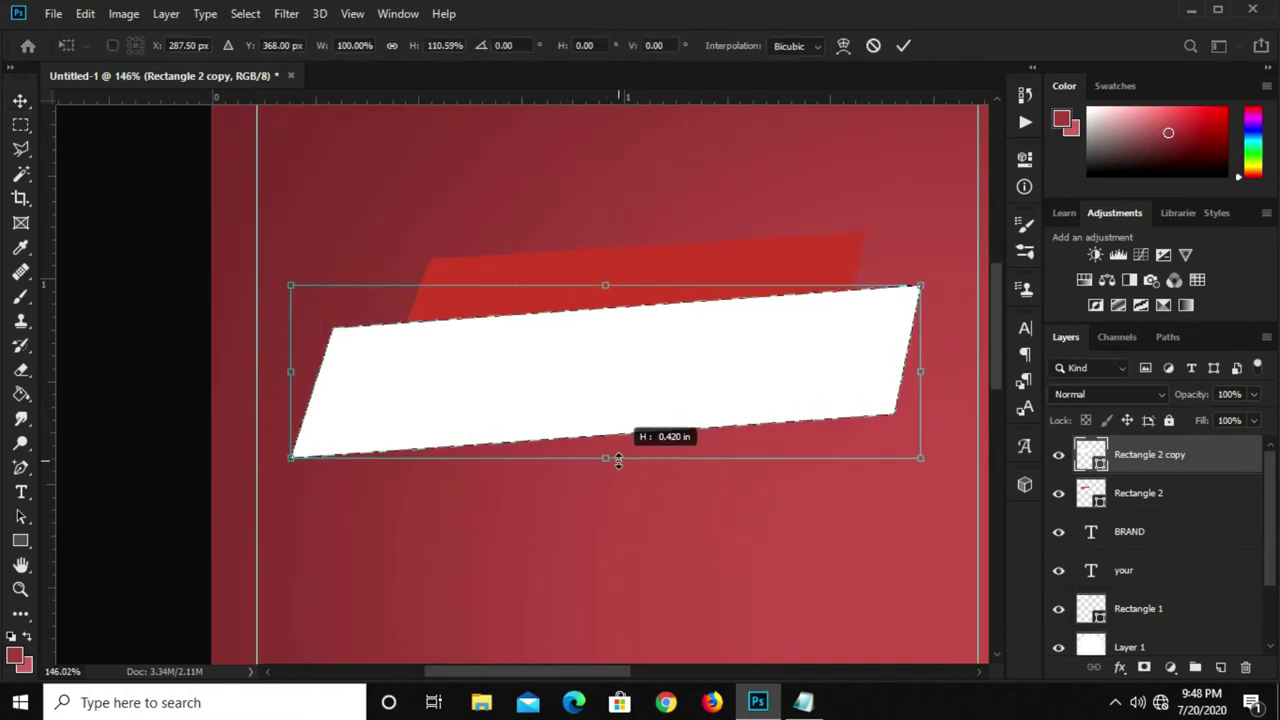
{"action": "key", "text": "Return"}
{"action": "scroll", "coordinate": [590, 425], "scroll_direction": "up", "scroll_amount": 4}
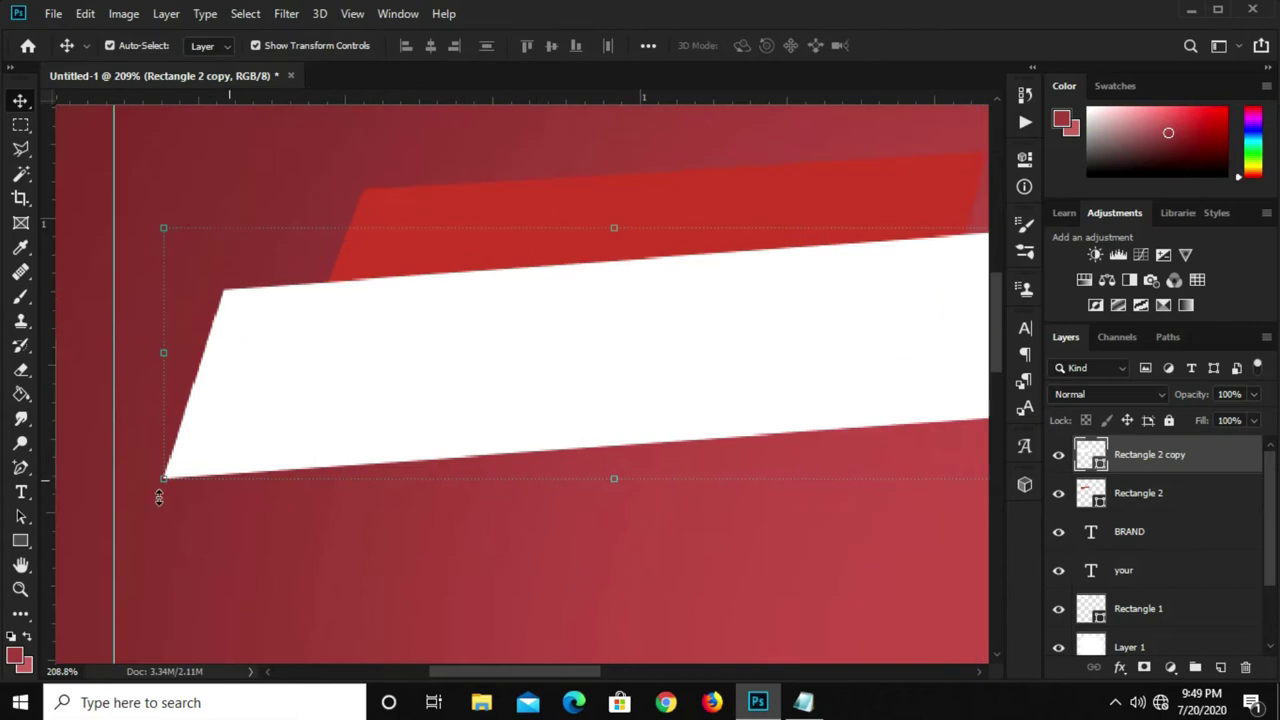
Add an anchor point at the white bar's top-right corner, then deselect the bar.
{"action": "right_click", "coordinate": [20, 470]}
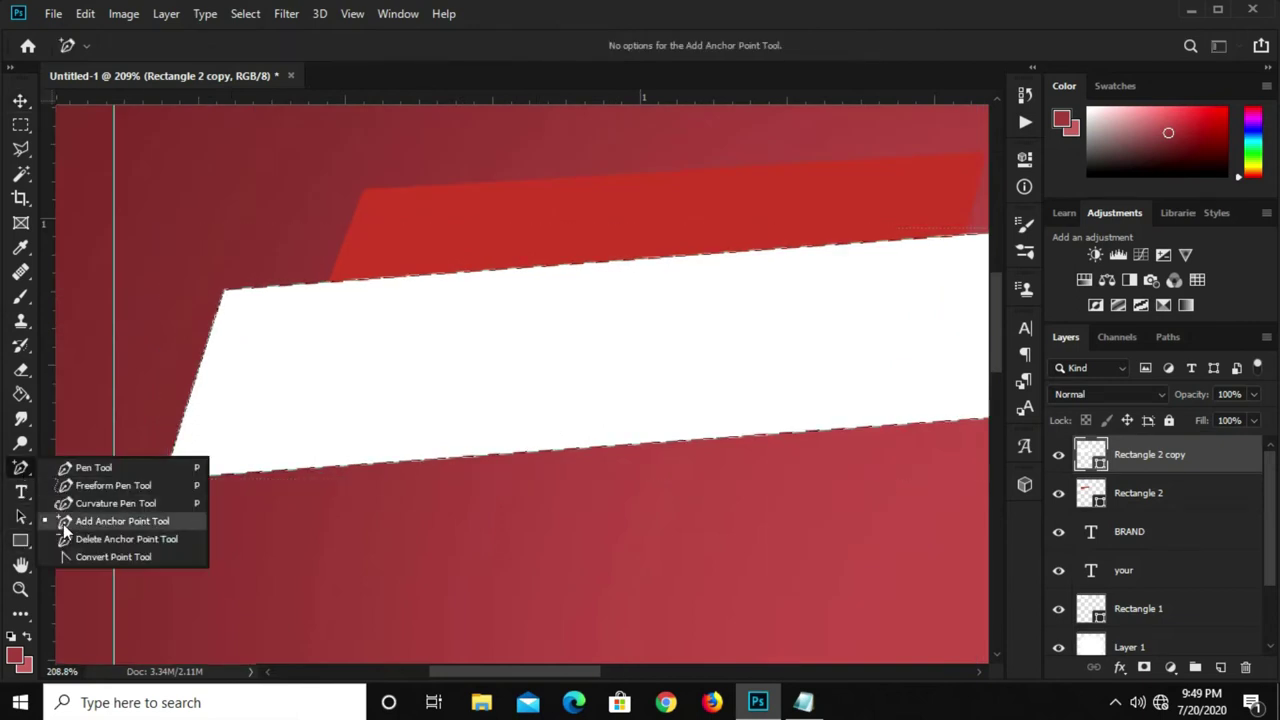
{"action": "left_click", "coordinate": [63, 522]}
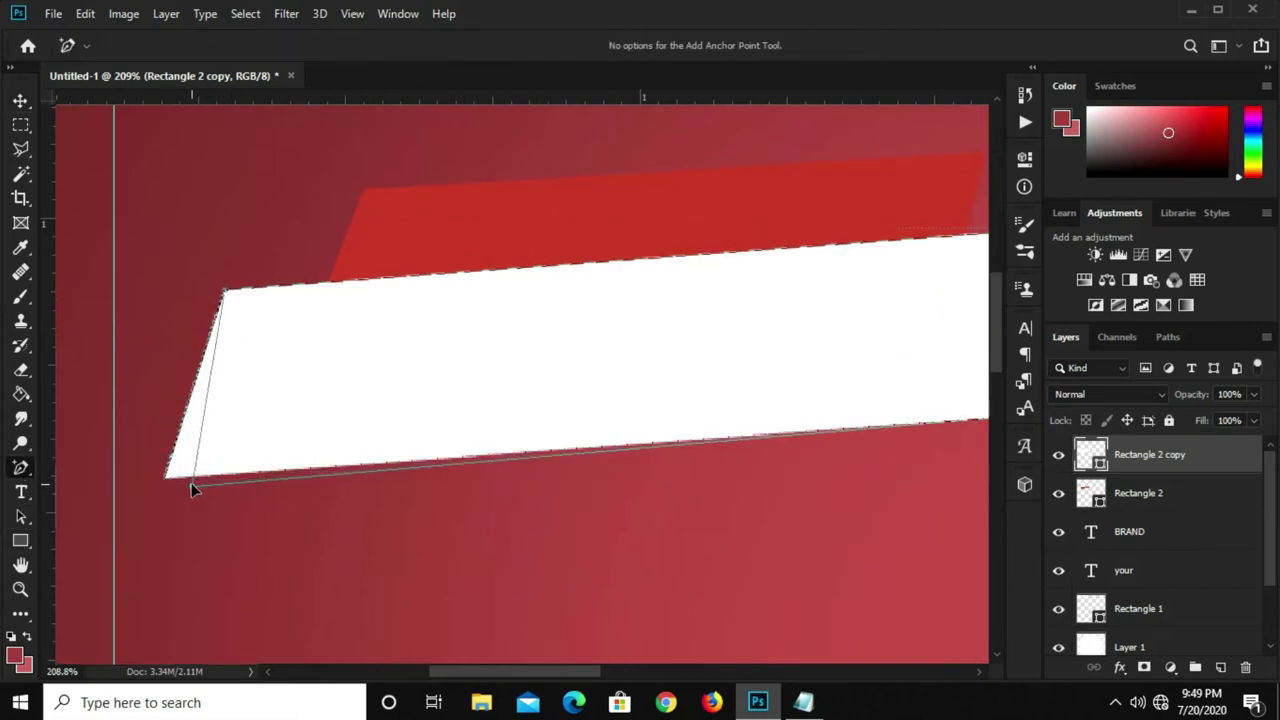
{"action": "scroll", "coordinate": [266, 430], "scroll_direction": "down", "scroll_amount": 1}
{"action": "scroll", "coordinate": [268, 435], "scroll_direction": "down", "scroll_amount": 3}
{"action": "scroll", "coordinate": [268, 435], "scroll_direction": "down", "scroll_amount": 2}
{"action": "scroll", "coordinate": [745, 328], "scroll_direction": "up", "scroll_amount": 5}
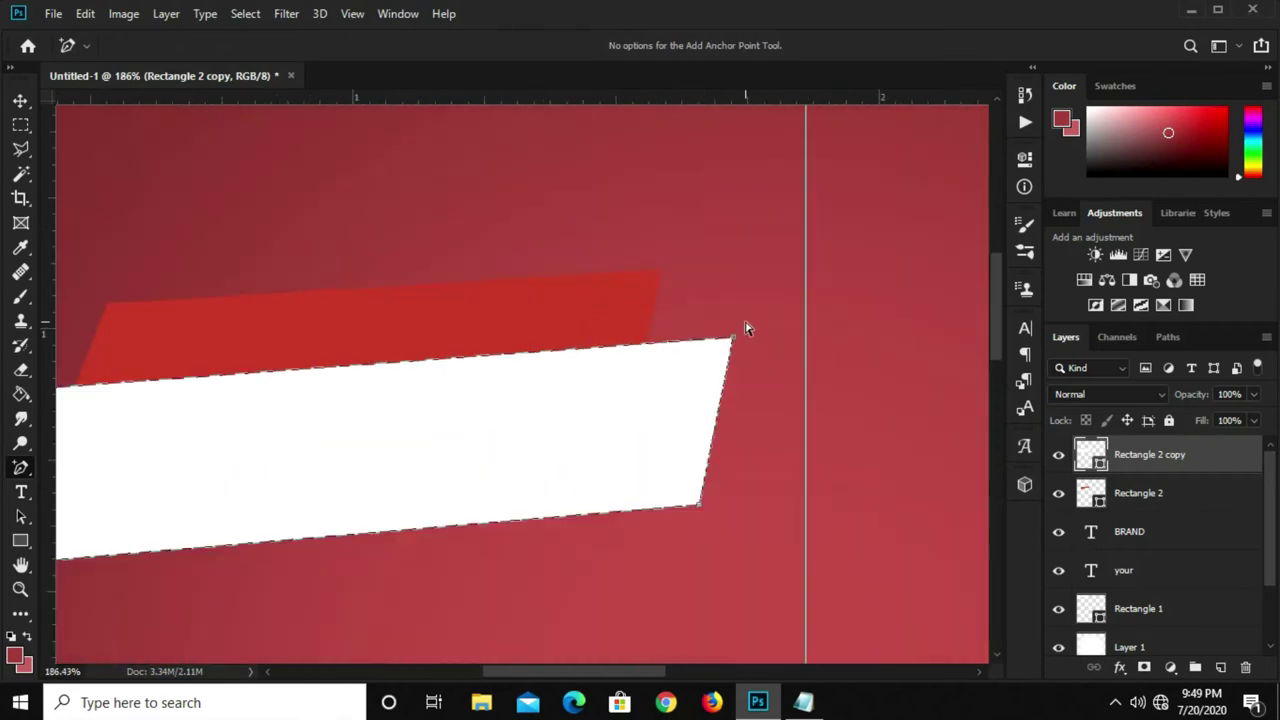
{"action": "left_click", "coordinate": [727, 340]}
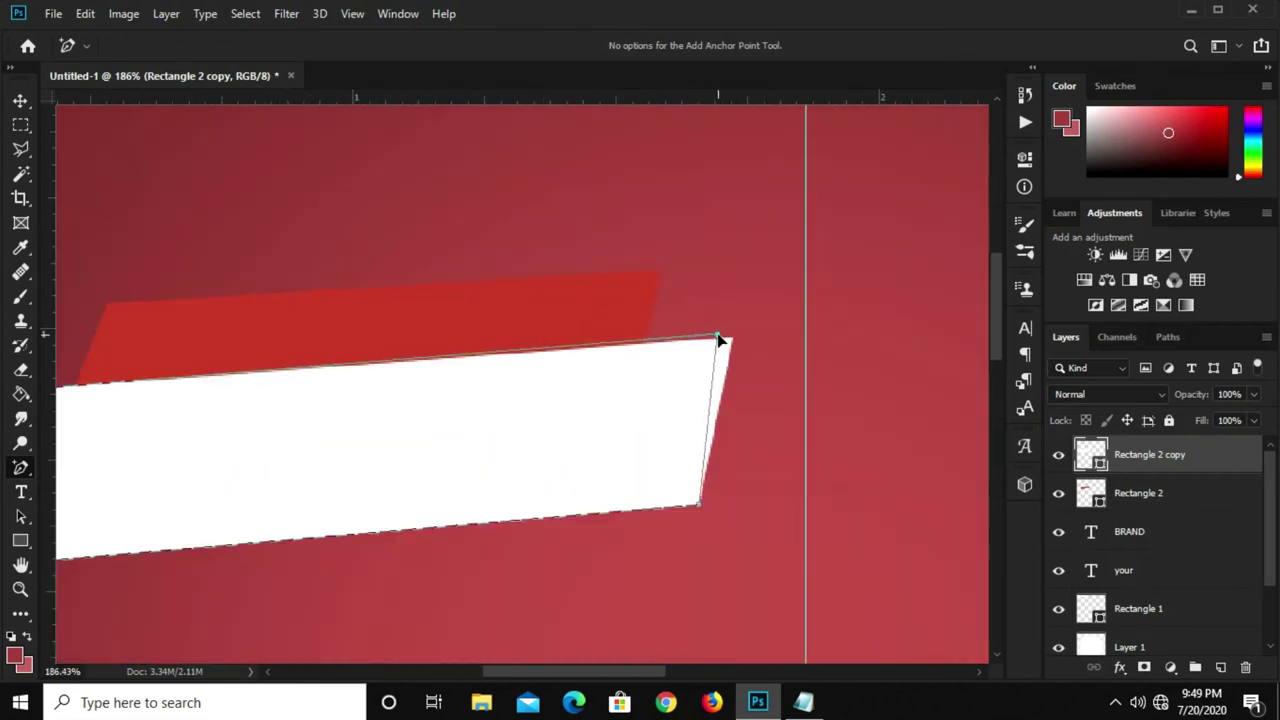
{"action": "scroll", "coordinate": [750, 345], "scroll_direction": "down", "scroll_amount": 2}
{"action": "scroll", "coordinate": [745, 350], "scroll_direction": "down", "scroll_amount": 1}
{"action": "key", "text": "v"}
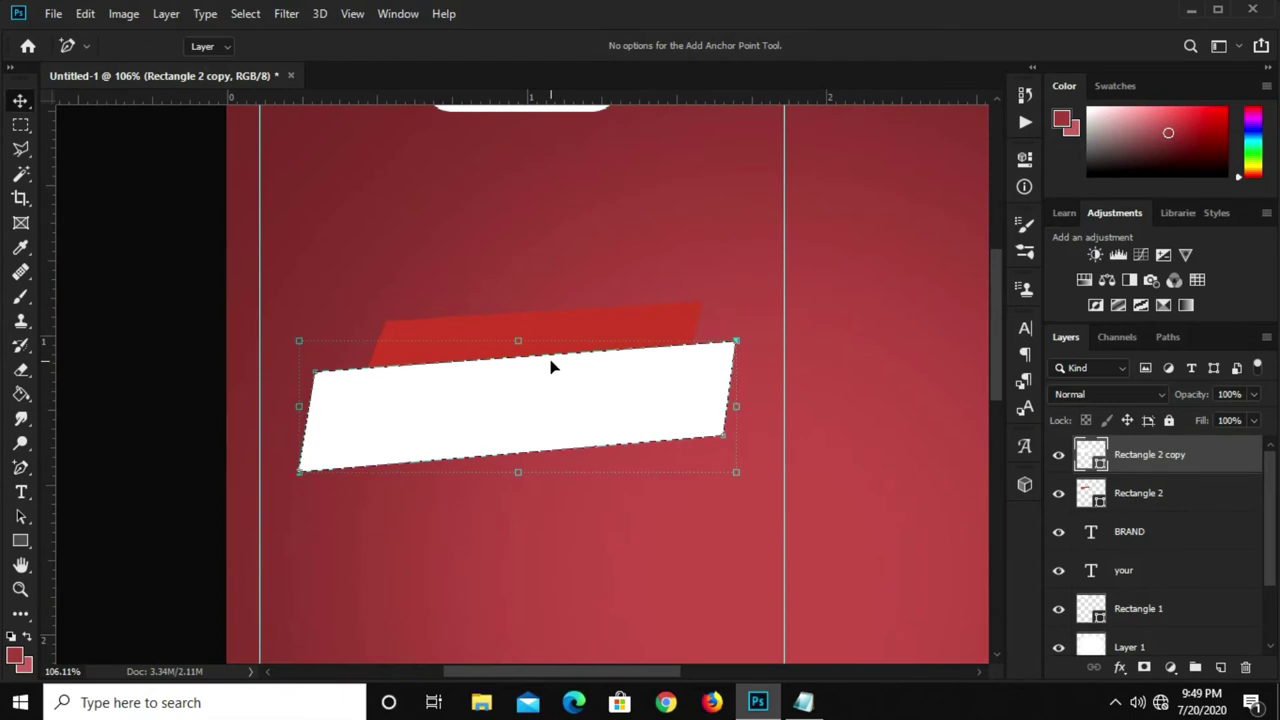
{"action": "left_click", "coordinate": [150, 443]}
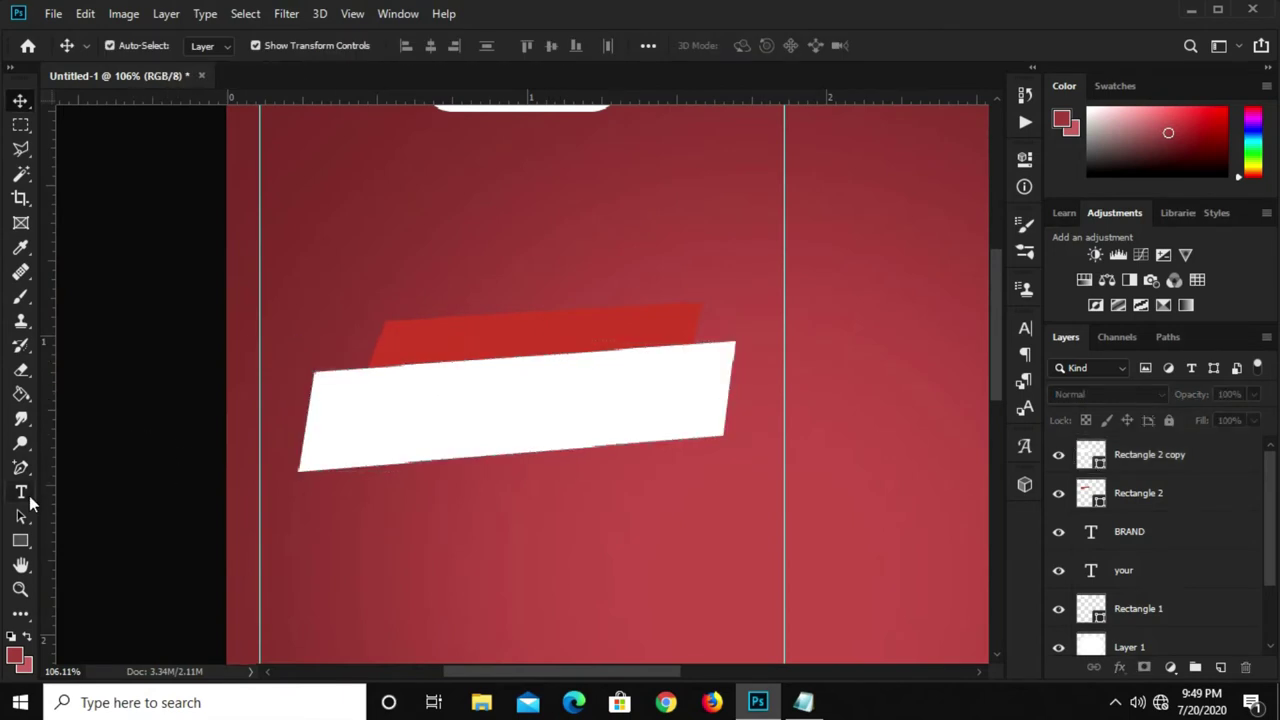
Copy the word 'Fashion' from the notes with the poster text.
{"action": "key", "text": "t"}
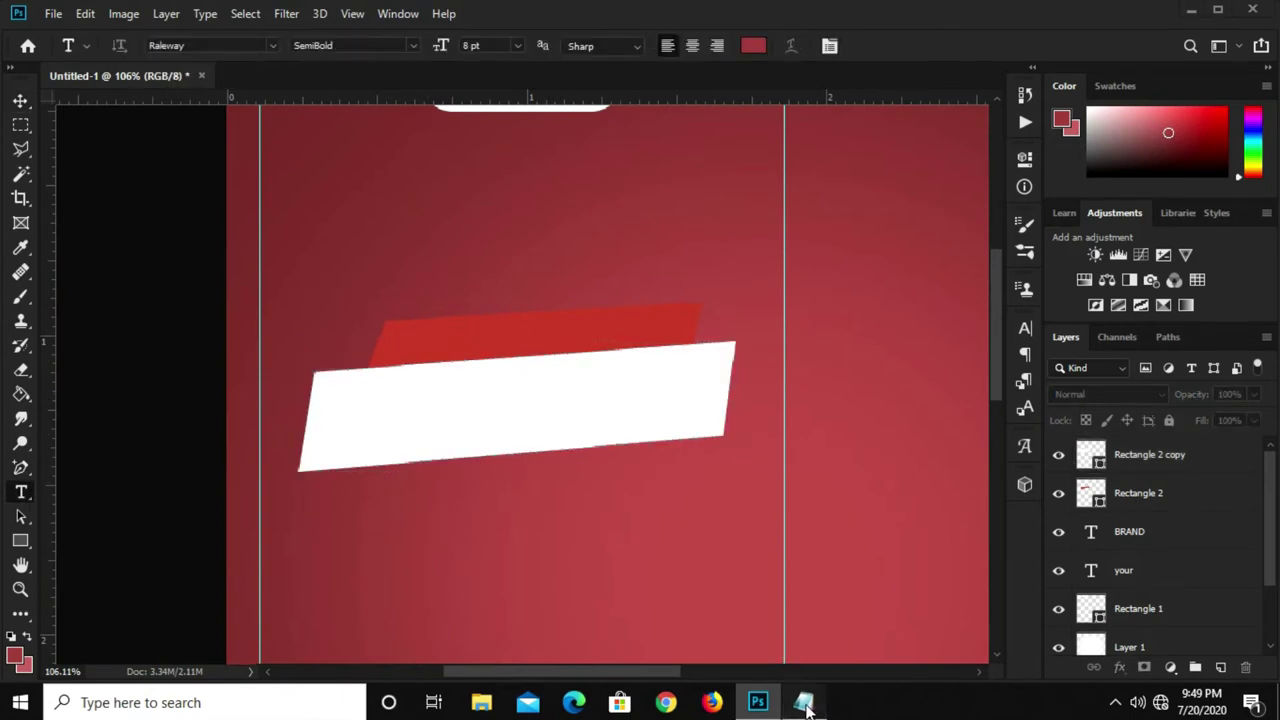
{"action": "left_click", "coordinate": [803, 702]}
{"action": "left_click_drag", "start_coordinate": [758, 300], "coordinate": [671, 302]}
{"action": "right_click", "coordinate": [690, 307]}
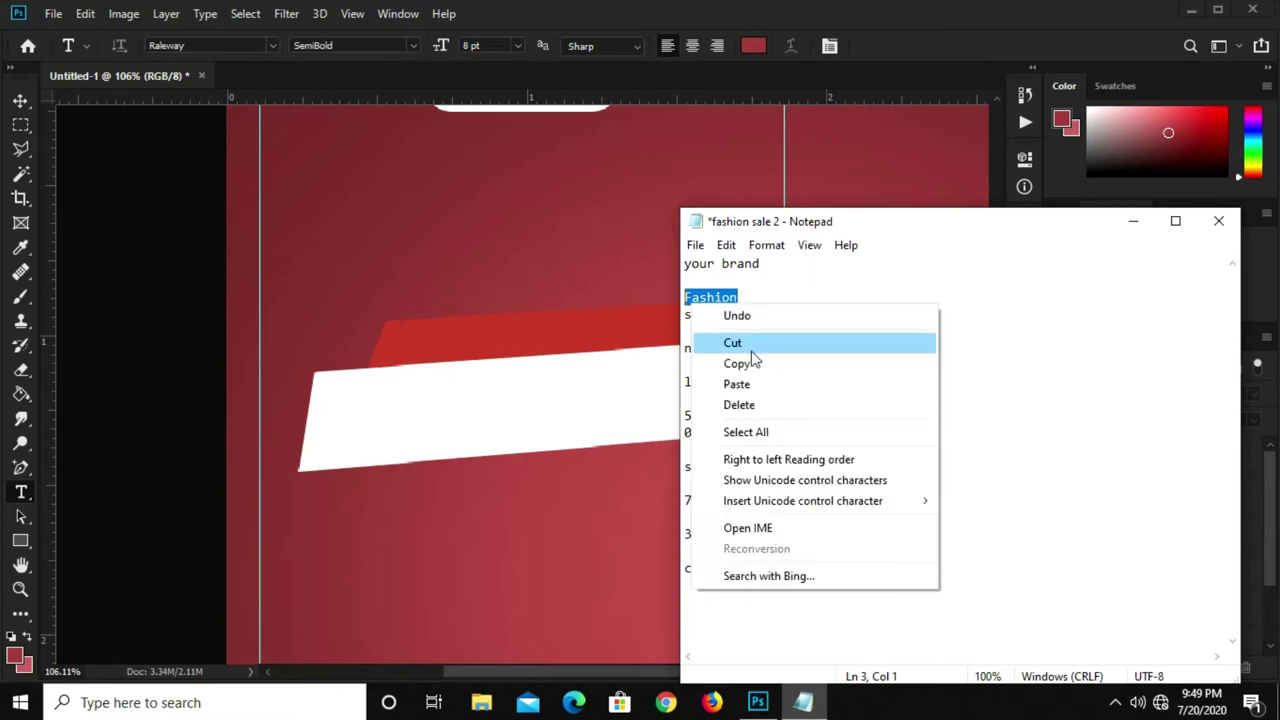
{"action": "left_click", "coordinate": [750, 365]}
{"action": "left_click", "coordinate": [888, 4]}
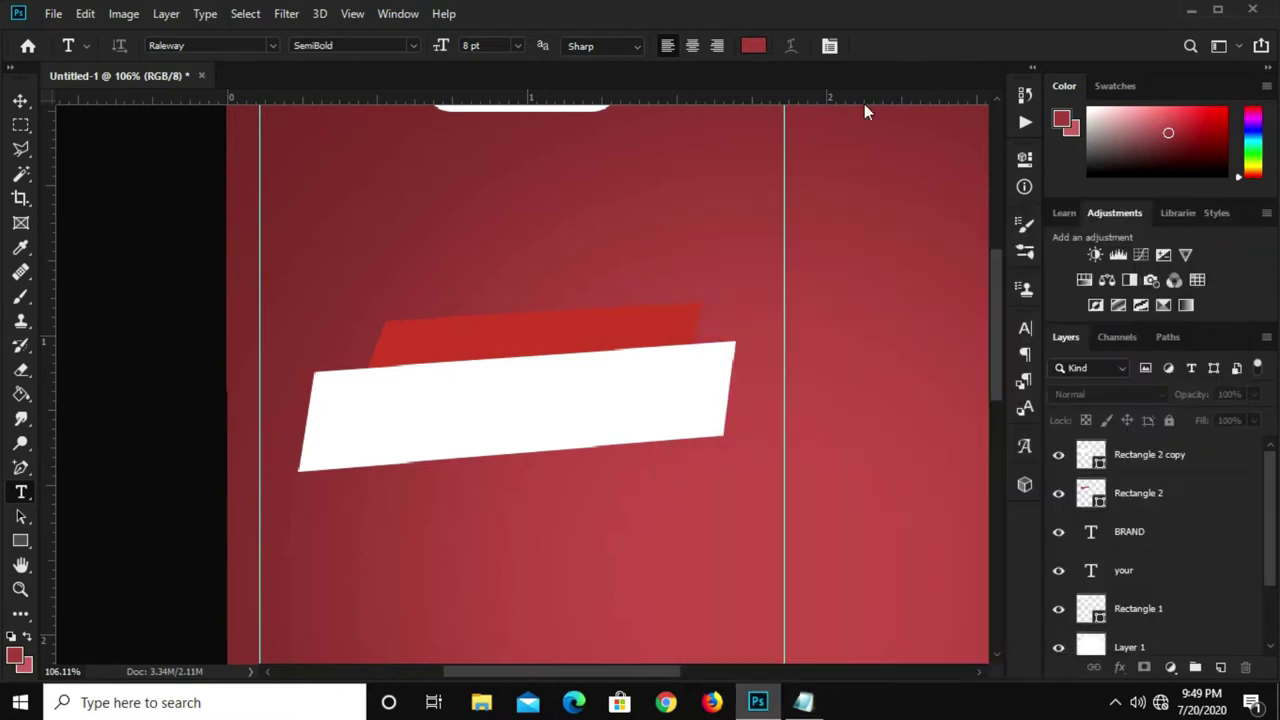
Create a white (#ffffff) FASHION text layer above the bars.
{"action": "left_click", "coordinate": [756, 46]}
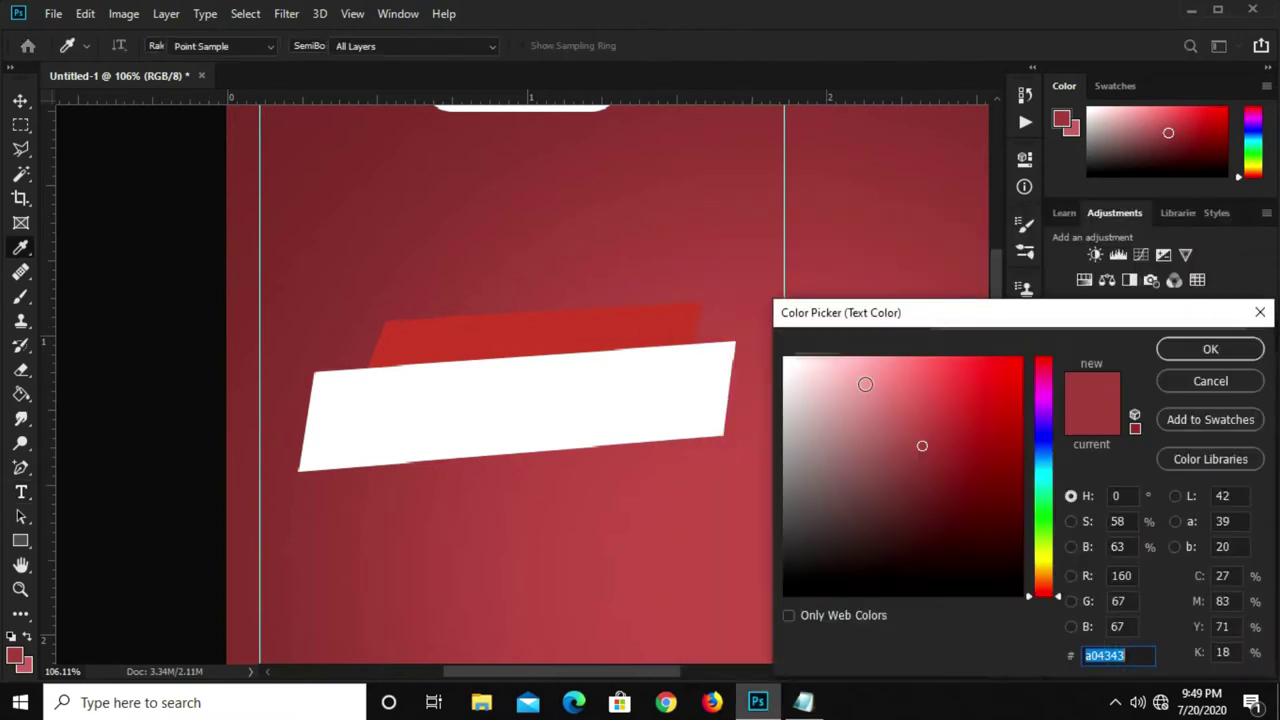
{"action": "type", "text": "ffffff"}
{"action": "key", "text": "Return"}
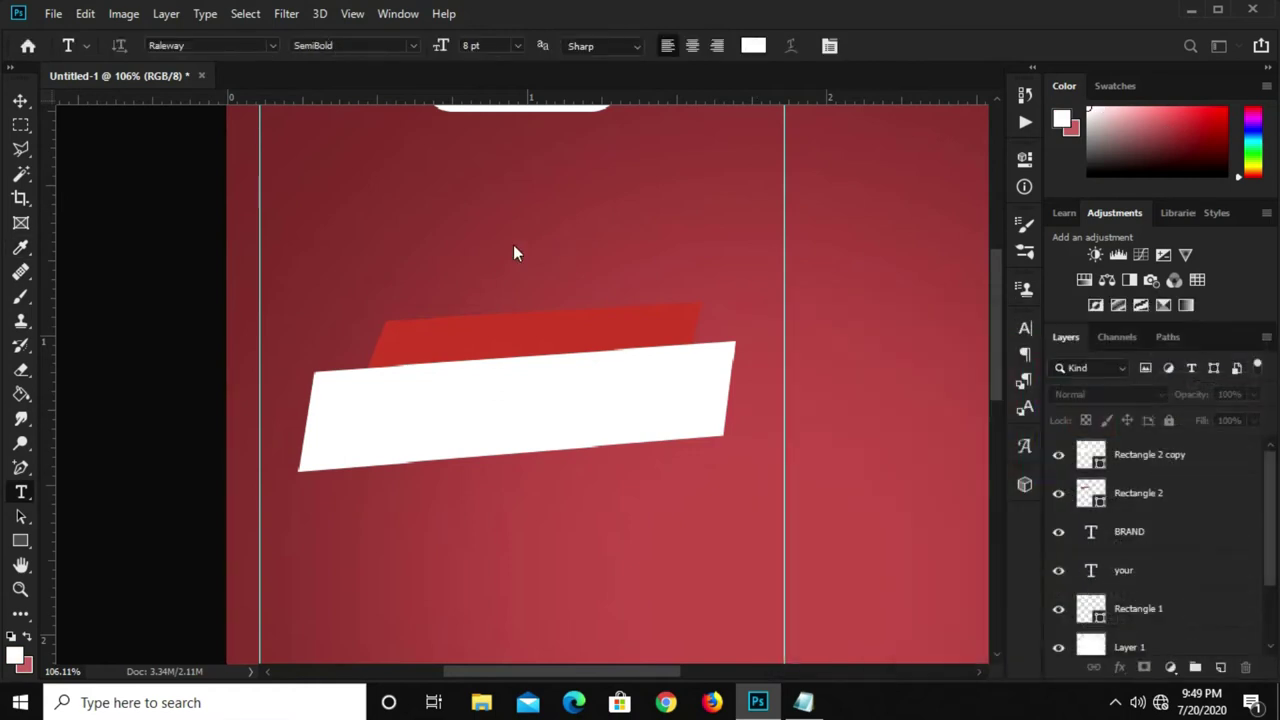
{"action": "left_click", "coordinate": [506, 240]}
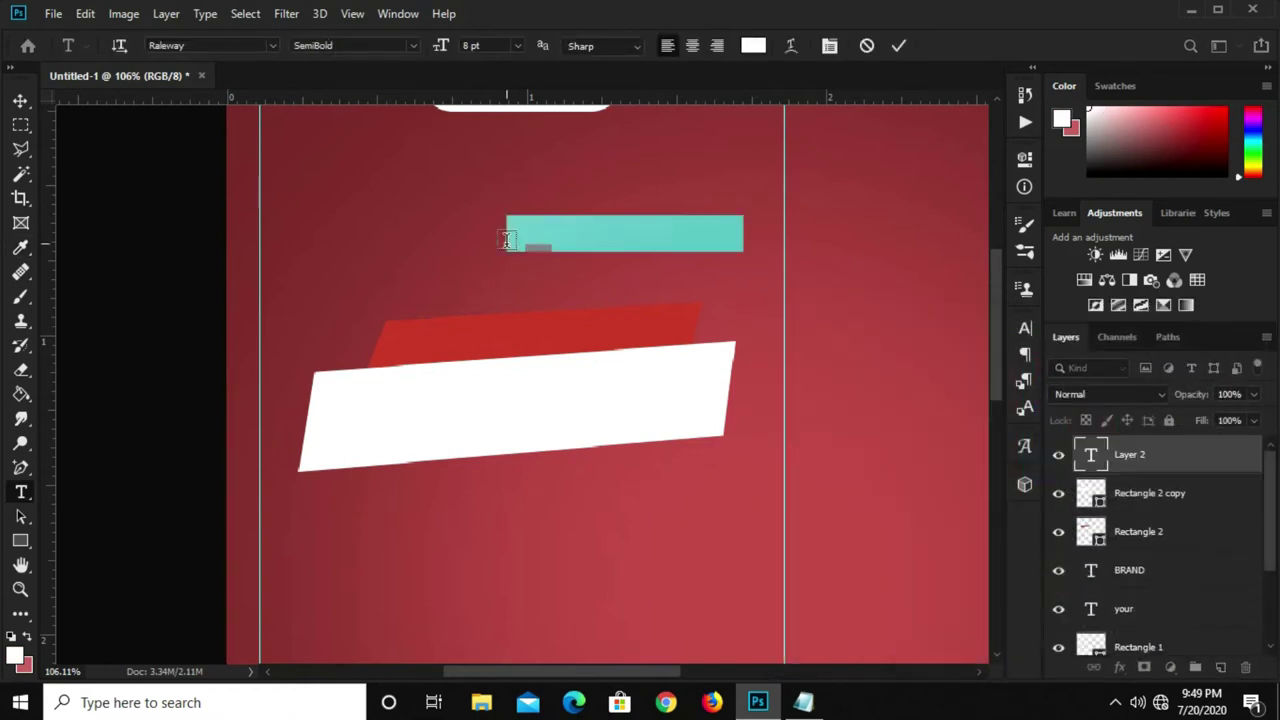
{"action": "key", "text": "ctrl+v"}
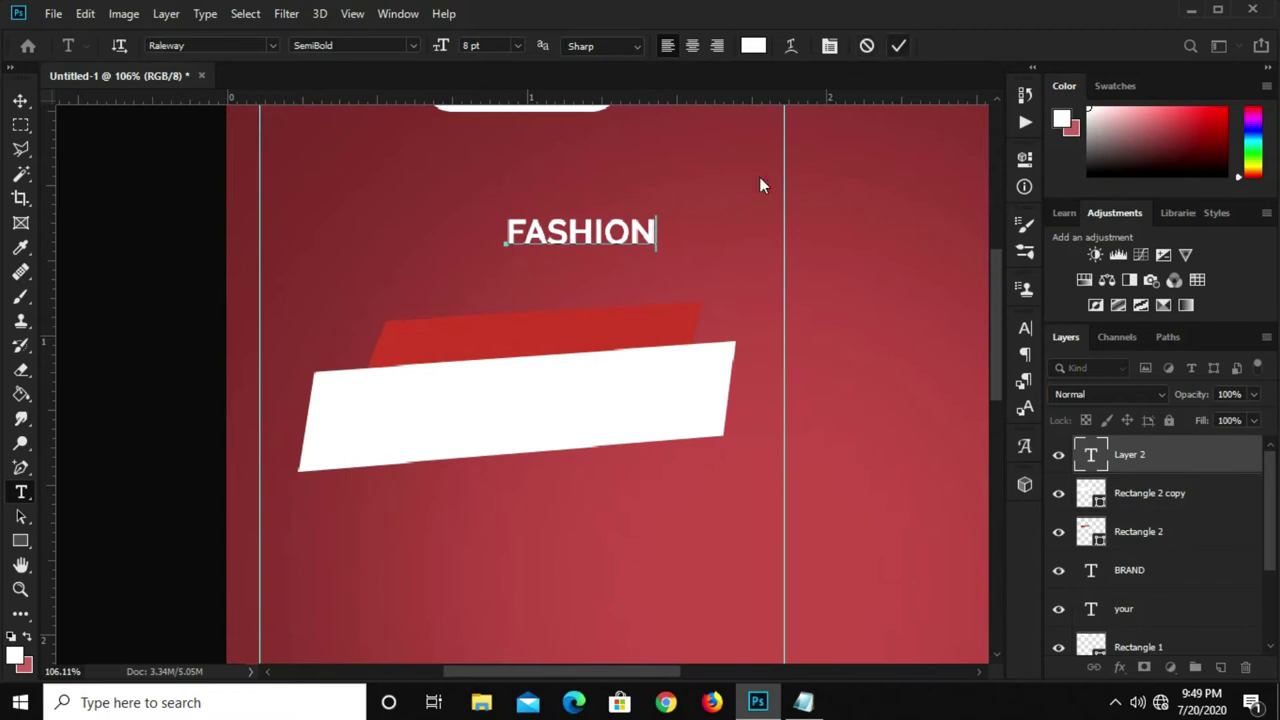
{"action": "key", "text": "ctrl+Return"}
Move FASHION onto the red bar, tilt it to the slant and stretch it taller.
{"action": "key", "text": "v"}
{"action": "left_click_drag", "start_coordinate": [586, 246], "coordinate": [502, 362]}
{"action": "scroll", "coordinate": [518, 335], "scroll_direction": "up", "scroll_amount": 3}
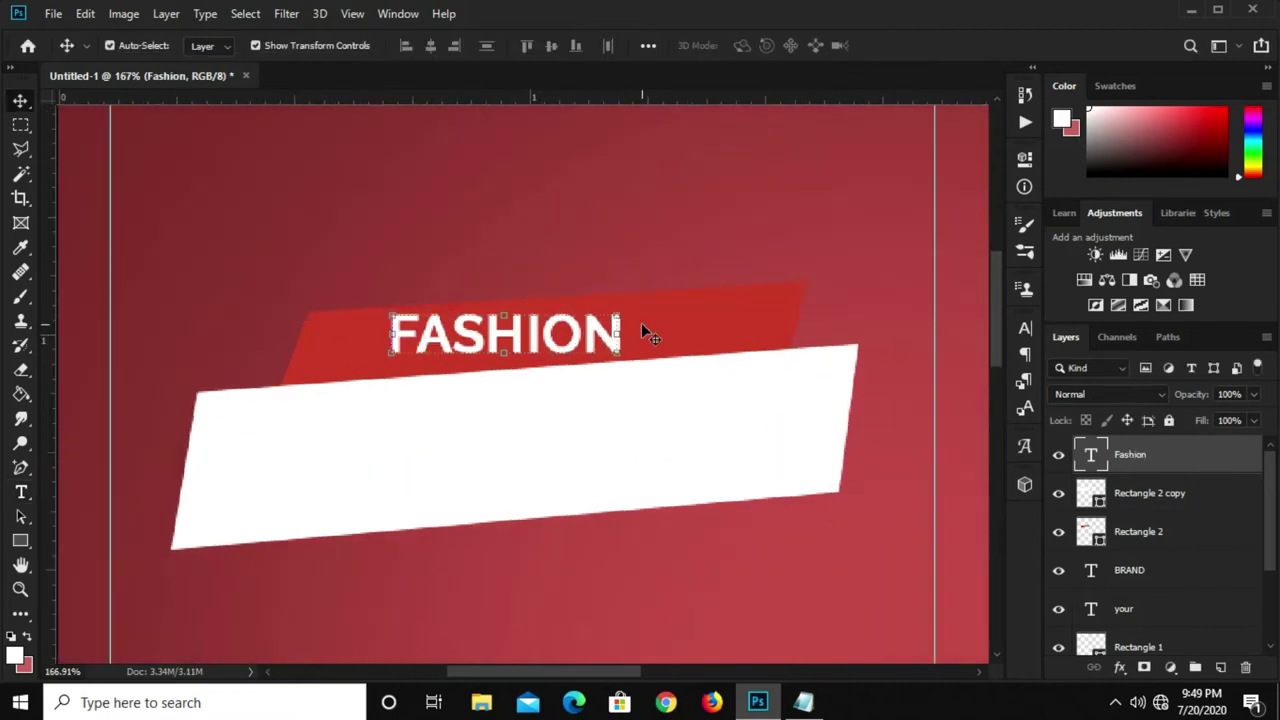
{"action": "key", "text": "ctrl+t"}
{"action": "mouse_move", "coordinate": [637, 294]}
{"action": "left_mouse_down"}
{"action": "mouse_move", "coordinate": [631, 284]}
{"action": "mouse_move", "coordinate": [624, 305]}
{"action": "mouse_move", "coordinate": [670, 296]}
{"action": "mouse_move", "coordinate": [700, 271]}
{"action": "left_mouse_up"}
{"action": "scroll", "coordinate": [520, 371], "scroll_direction": "up", "scroll_amount": 1}
{"action": "left_click_drag", "start_coordinate": [520, 372], "coordinate": [523, 380]}
{"action": "key", "text": "Return"}
{"action": "scroll", "coordinate": [530, 313], "scroll_direction": "down", "scroll_amount": 2}
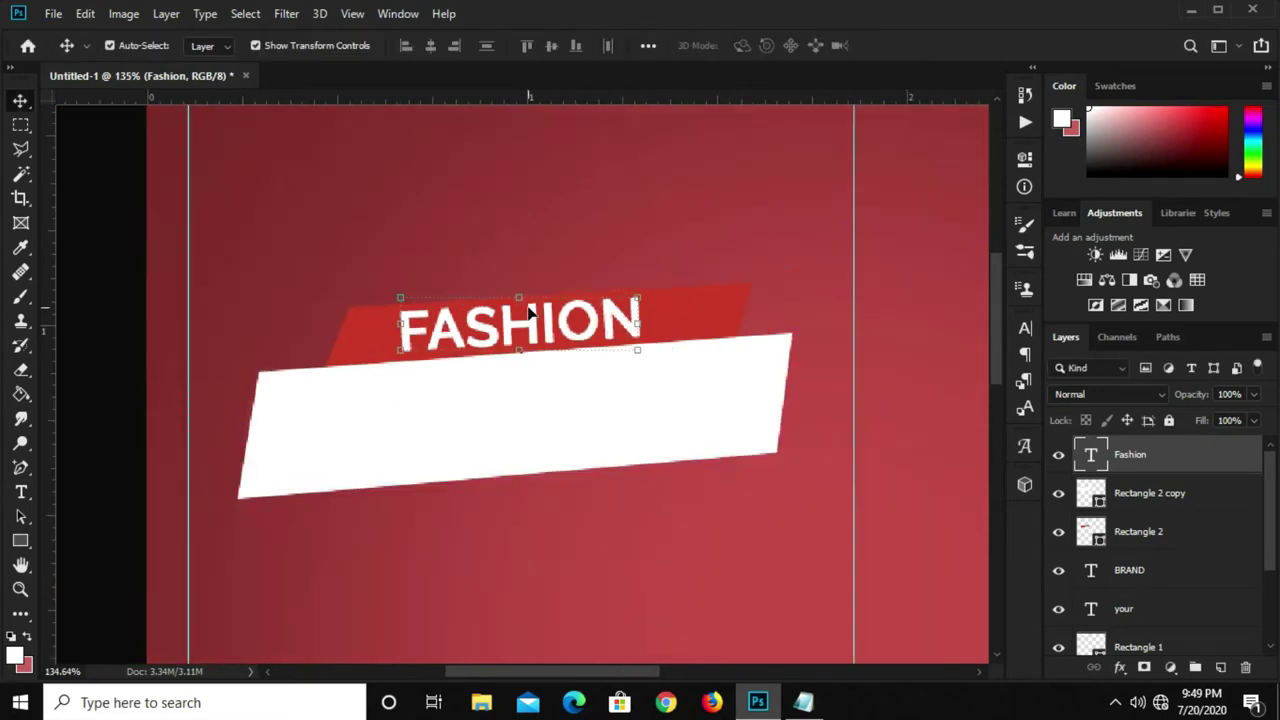
Duplicate FASHION below the white bar and retype the copy as 'SALE'.
{"action": "left_click_drag", "start_coordinate": [540, 318], "coordinate": [548, 530]}
{"action": "key", "text": "t"}
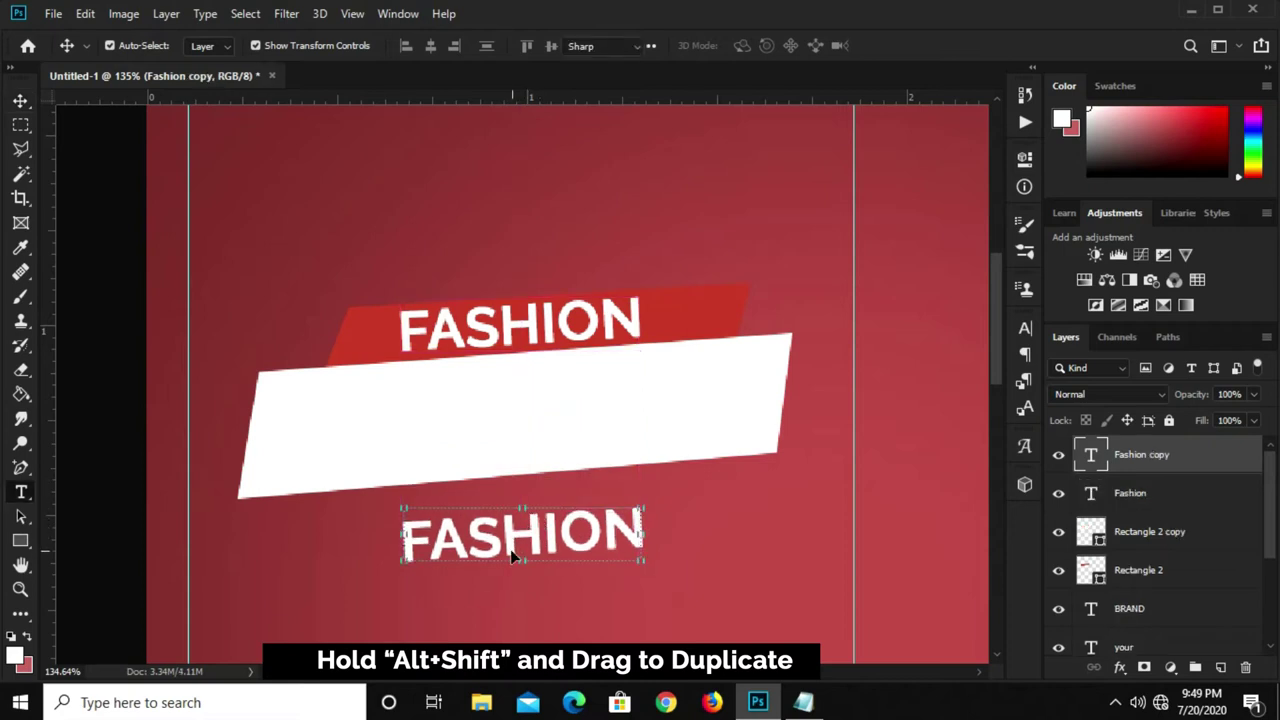
{"action": "left_click", "coordinate": [518, 543]}
{"action": "key", "text": "ctrl+a"}
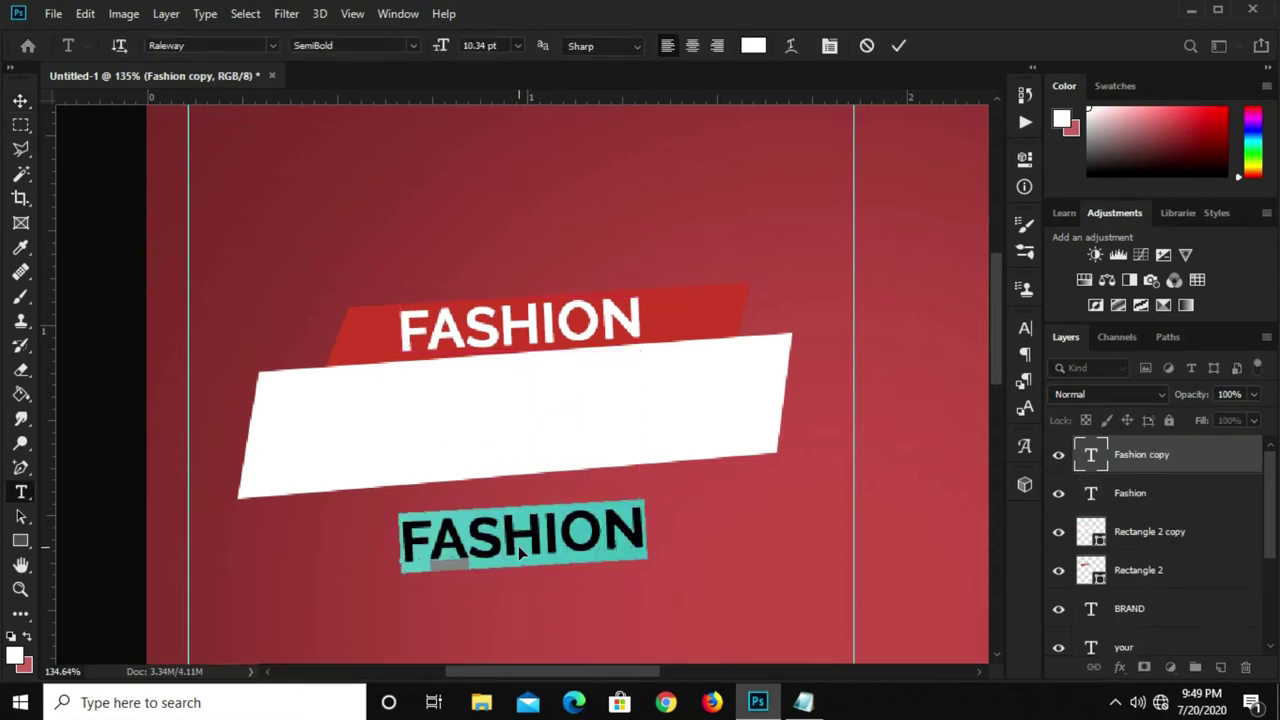
{"action": "type", "text": "SALE"}
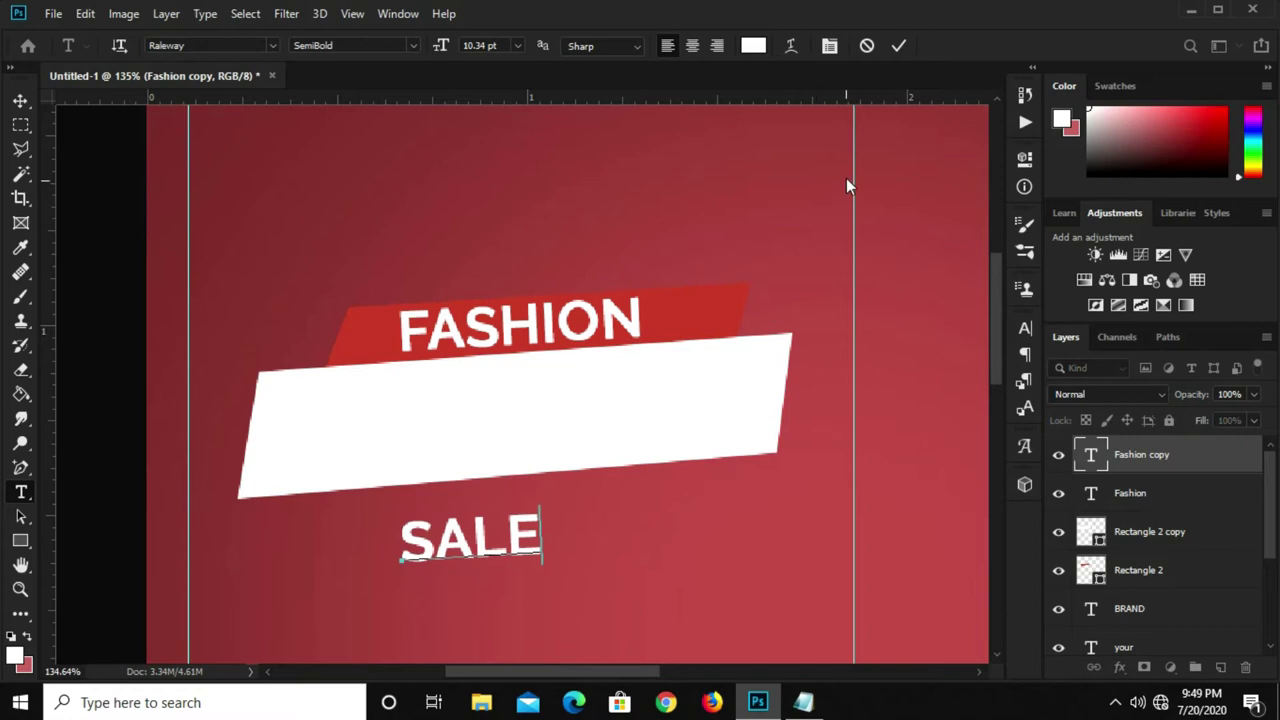
{"action": "key", "text": "ctrl+Return"}
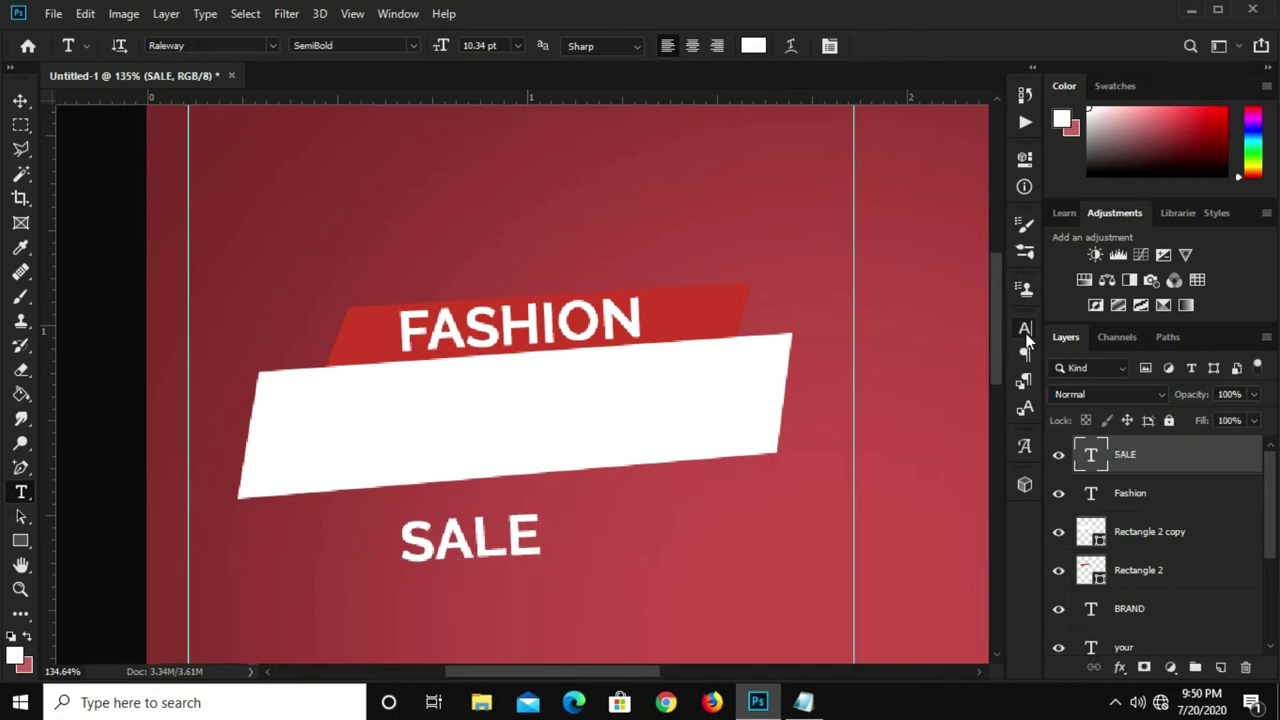
Set SALE to the Black font style and colour it with the FASHION band's red.
{"action": "left_click", "coordinate": [1024, 328]}
{"action": "left_click", "coordinate": [988, 354]}
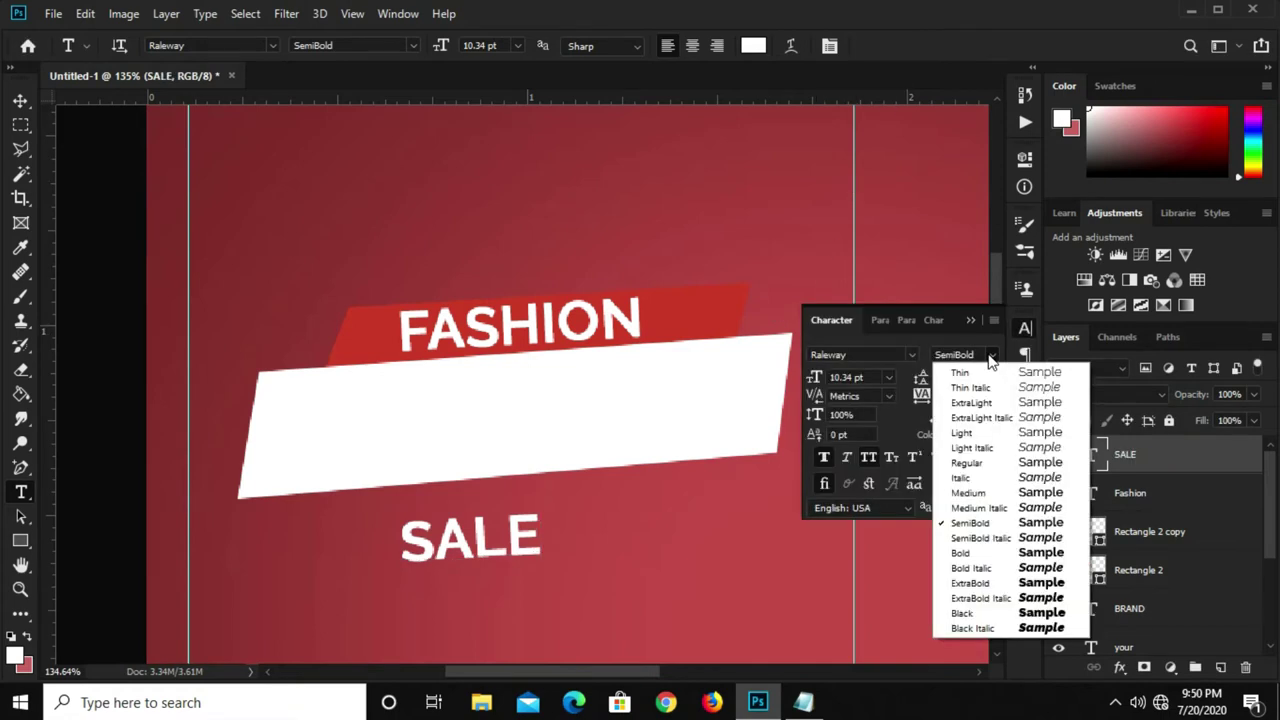
{"action": "left_click", "coordinate": [990, 608]}
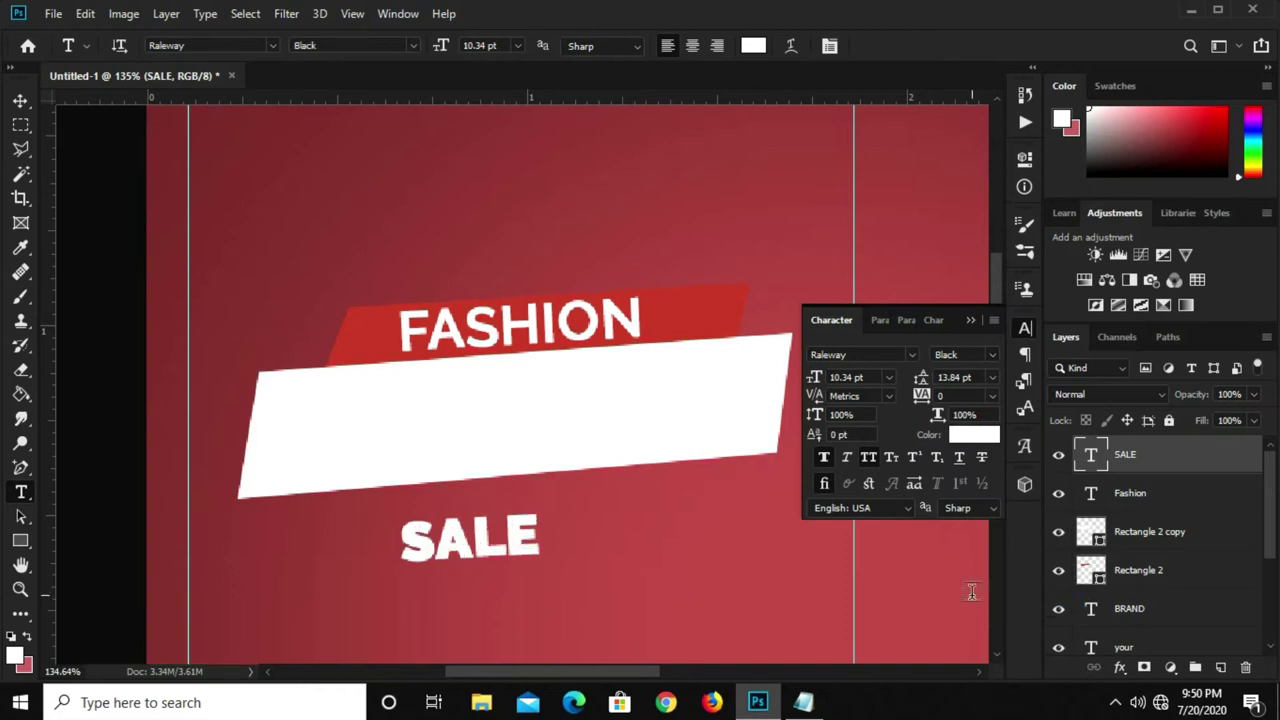
{"action": "left_click", "coordinate": [977, 432]}
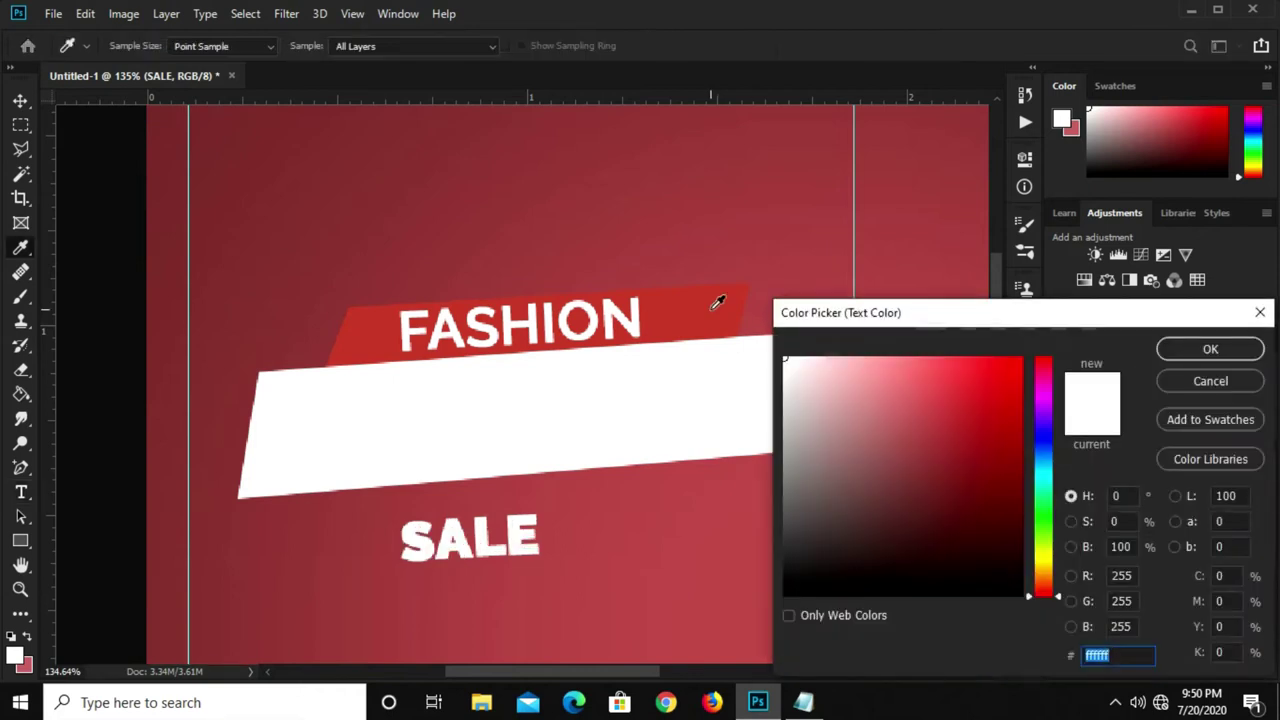
{"action": "left_click", "coordinate": [717, 302]}
{"action": "left_click", "coordinate": [1205, 349]}
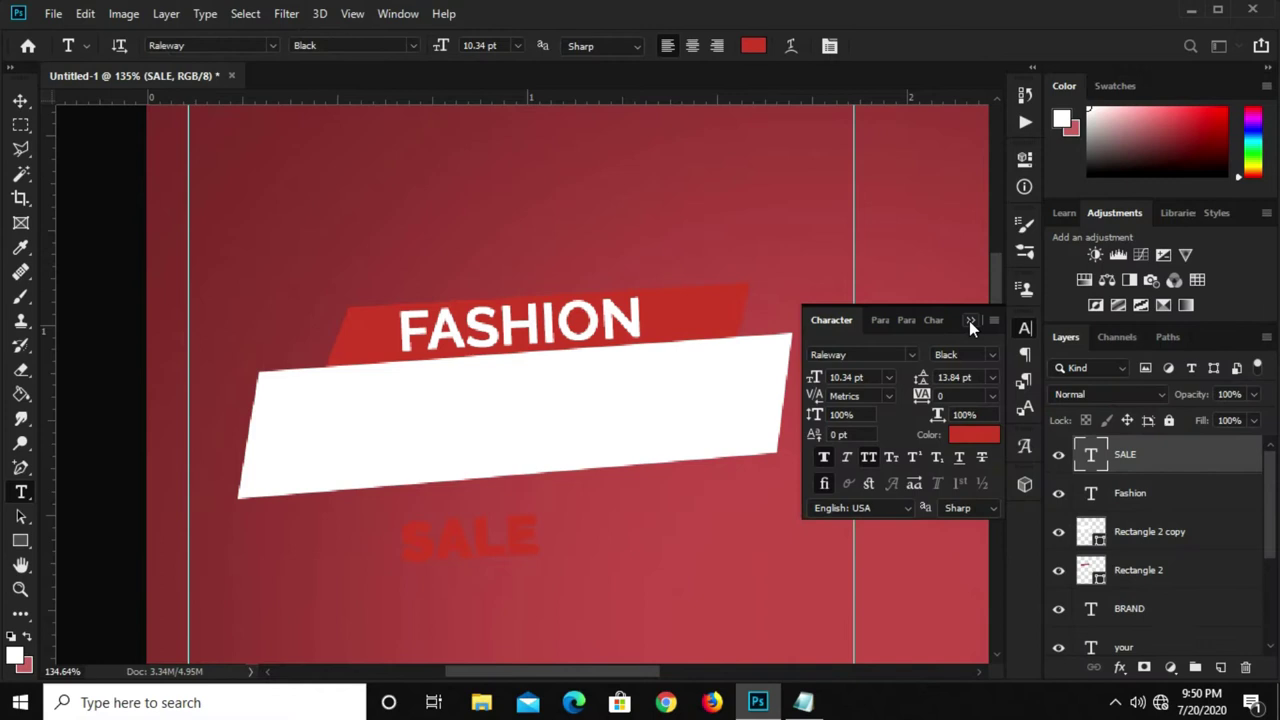
{"action": "left_click", "coordinate": [969, 321]}
Scale SALE up, move it onto the white banner and rotate it about -1.5°.
{"action": "key", "text": "v"}
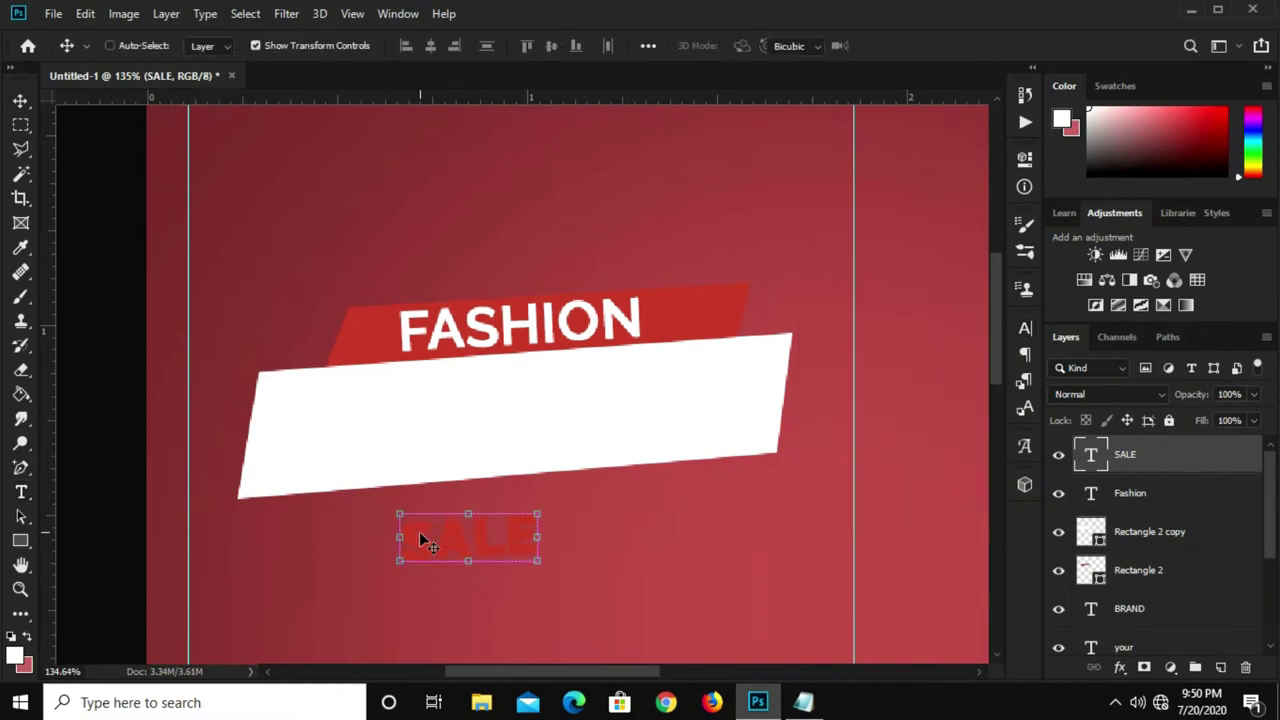
{"action": "key", "text": "ctrl+t"}
{"action": "left_click_drag", "start_coordinate": [471, 503], "coordinate": [492, 398]}
{"action": "left_click_drag", "start_coordinate": [503, 490], "coordinate": [511, 427]}
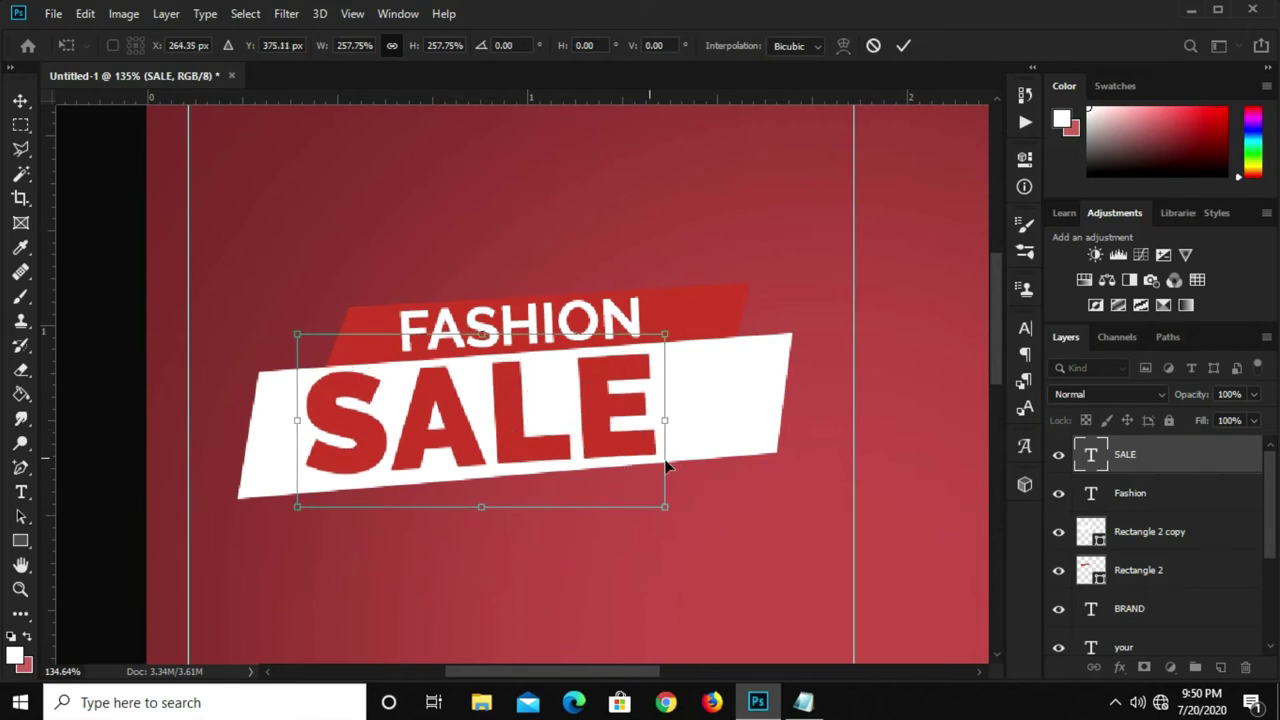
{"action": "left_click_drag", "start_coordinate": [685, 468], "coordinate": [680, 511]}
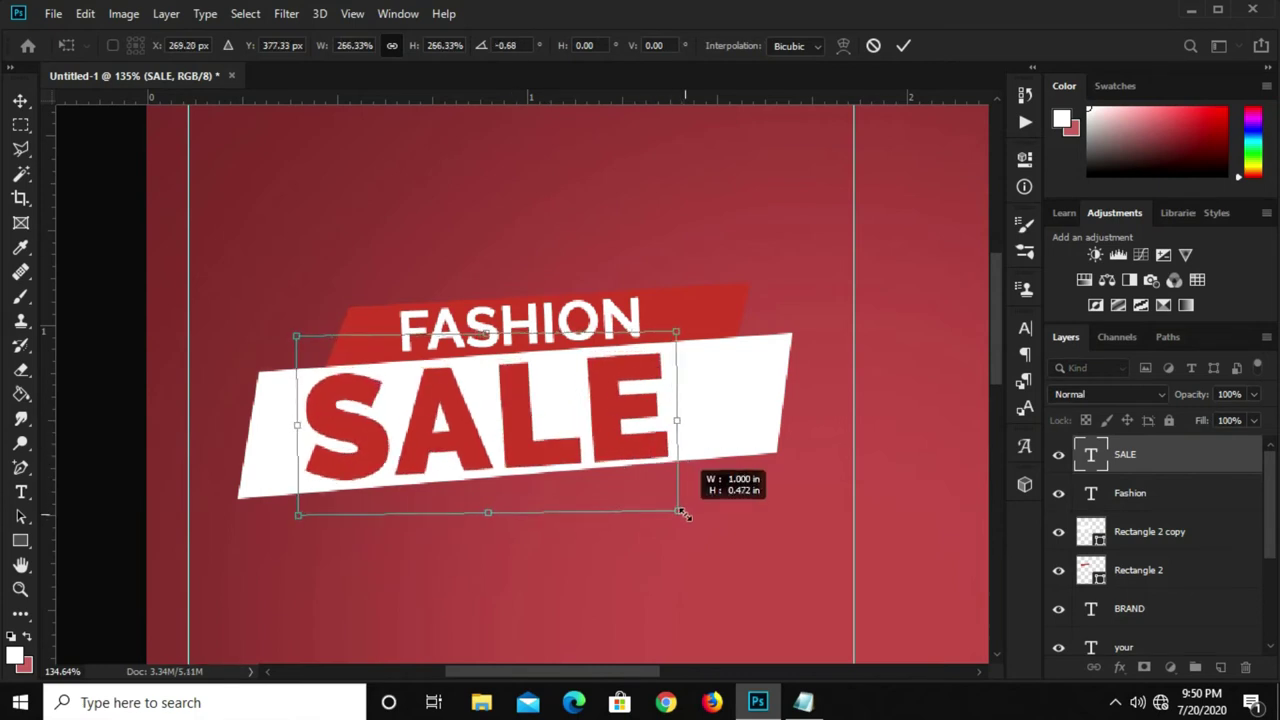
{"action": "left_click_drag", "start_coordinate": [281, 487], "coordinate": [277, 491]}
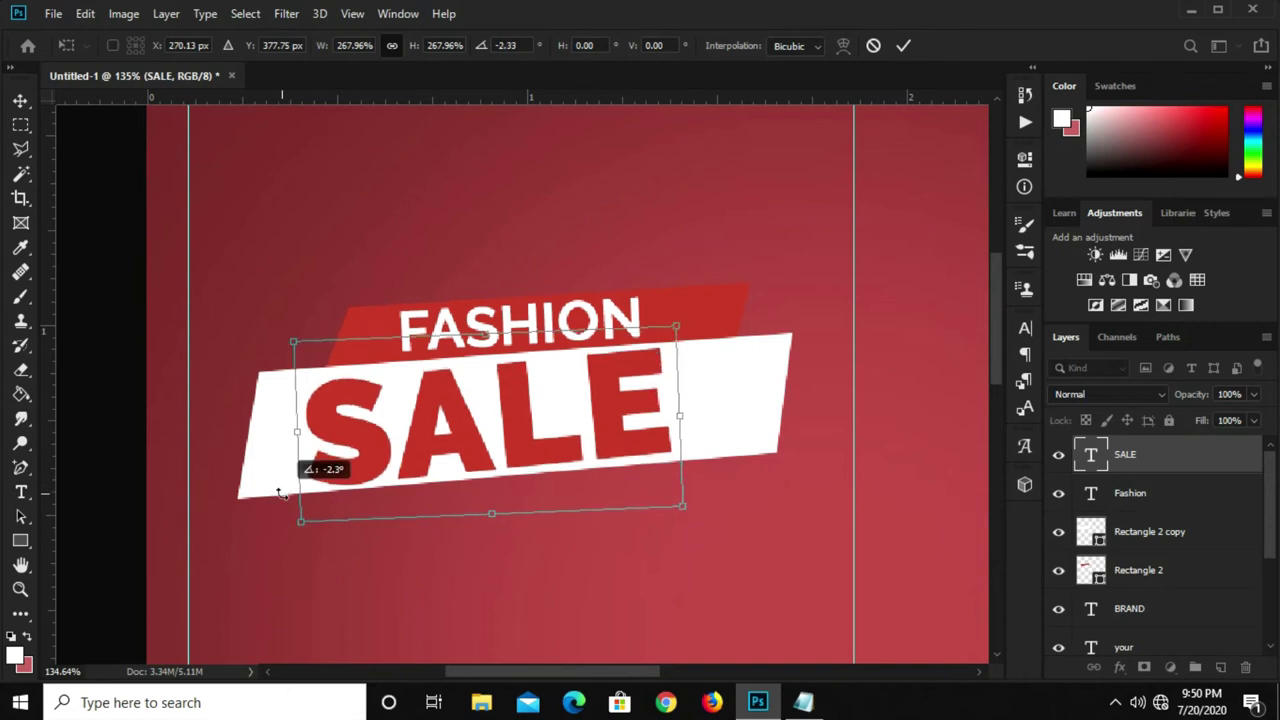
{"action": "scroll", "coordinate": [505, 410], "scroll_direction": "up", "scroll_amount": 1}
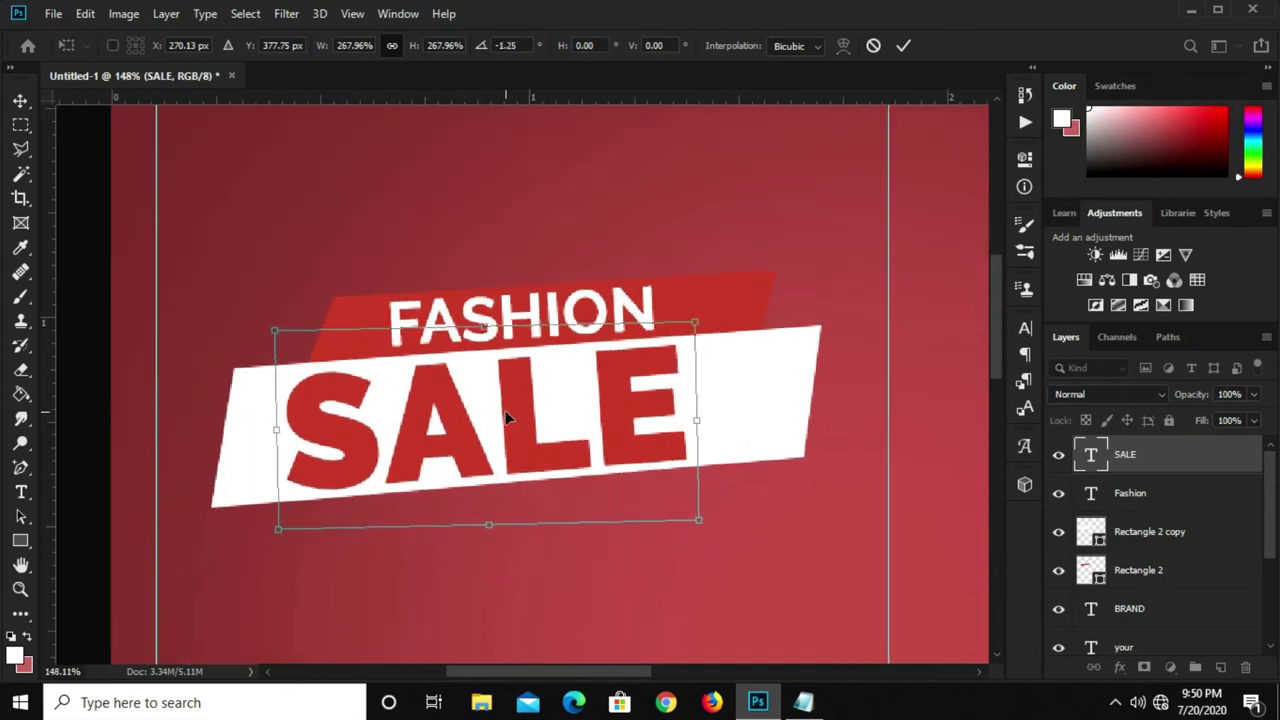
{"action": "left_click_drag", "start_coordinate": [505, 410], "coordinate": [519, 409]}
{"action": "key", "text": "Return"}
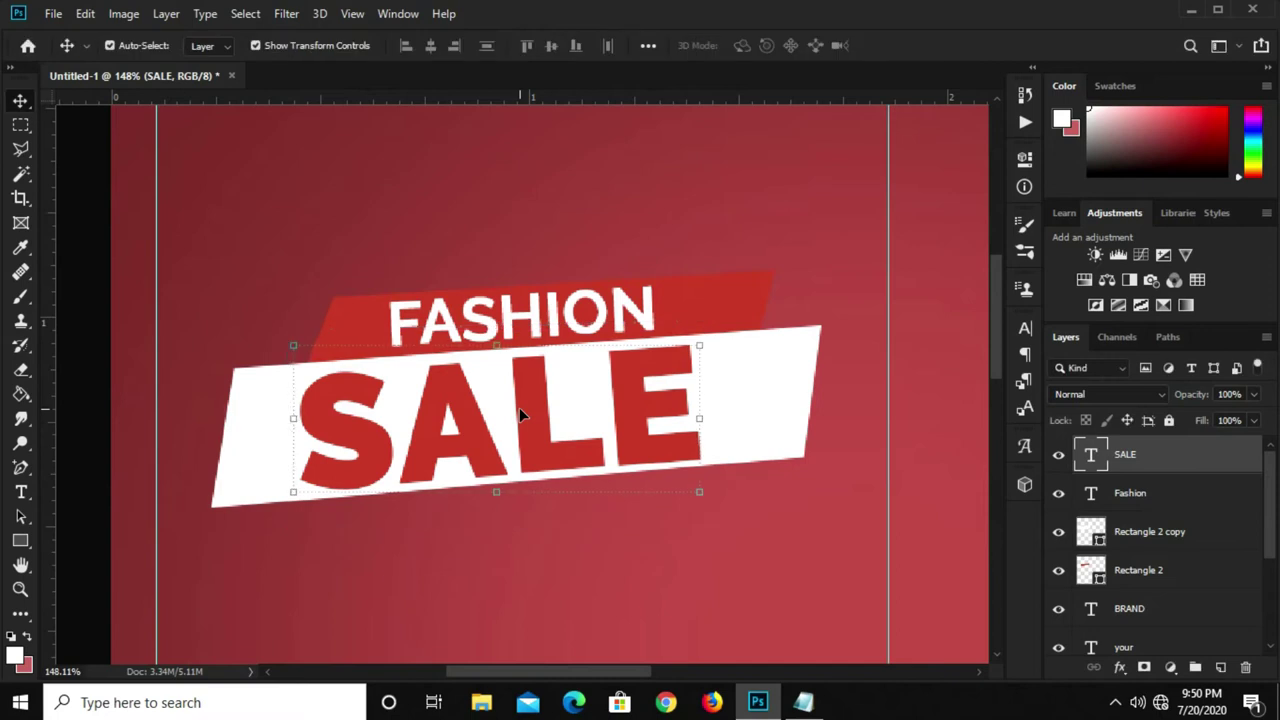
{"action": "scroll", "coordinate": [520, 405], "scroll_direction": "down", "scroll_amount": 1}
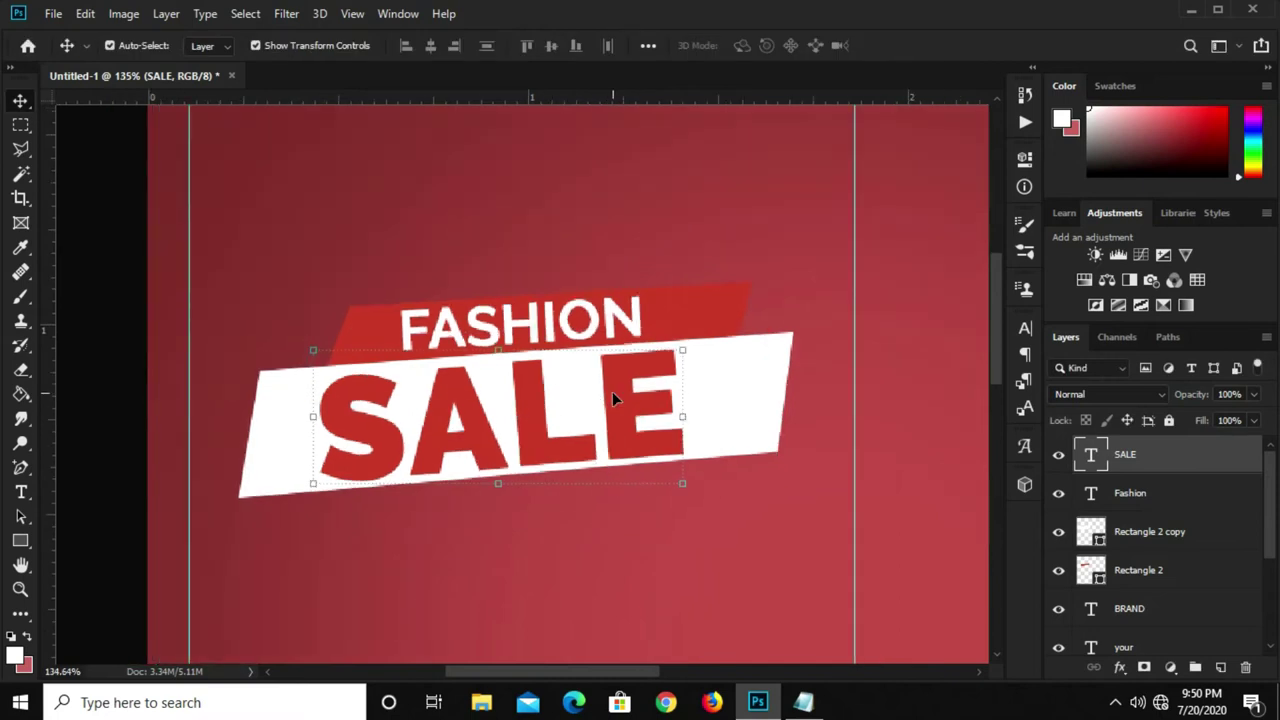
{"action": "left_click_drag", "start_coordinate": [613, 397], "coordinate": [619, 397]}
Nudge the FASHION text and narrow the red band to about 92% width from its right.
{"action": "left_click", "coordinate": [337, 235]}
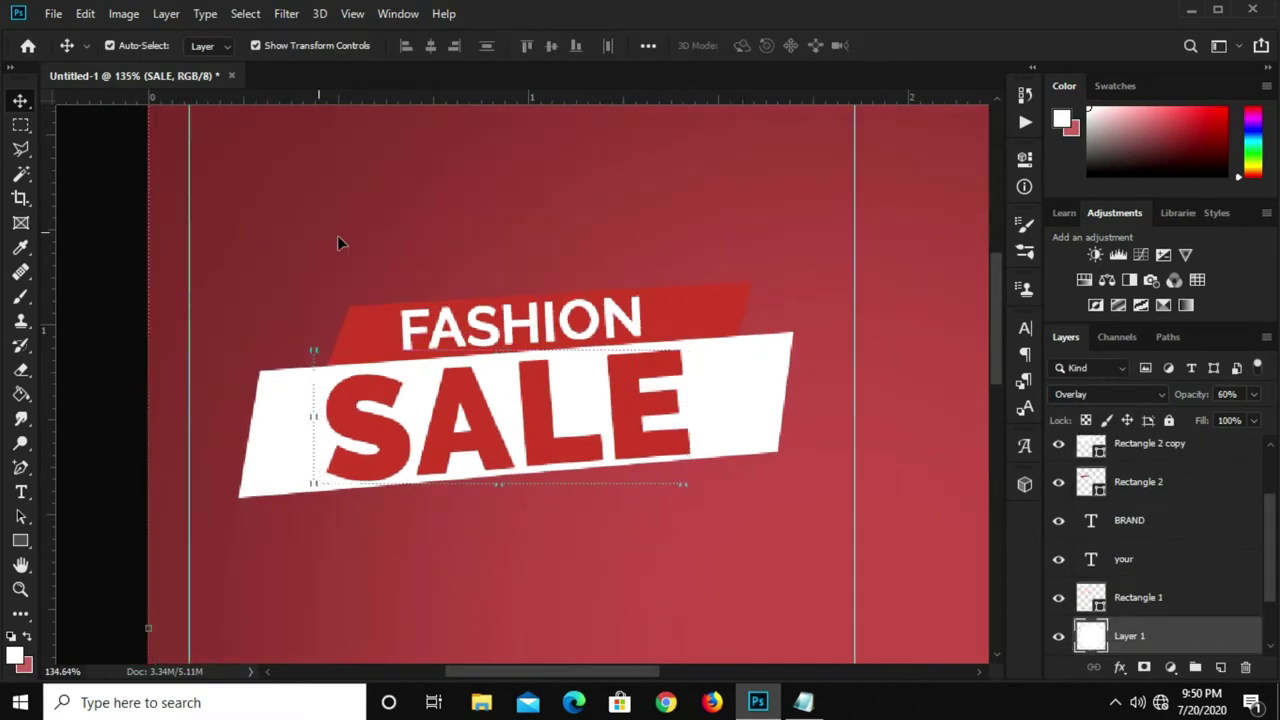
{"action": "left_click", "coordinate": [482, 337]}
{"action": "left_click_drag", "start_coordinate": [482, 337], "coordinate": [480, 334]}
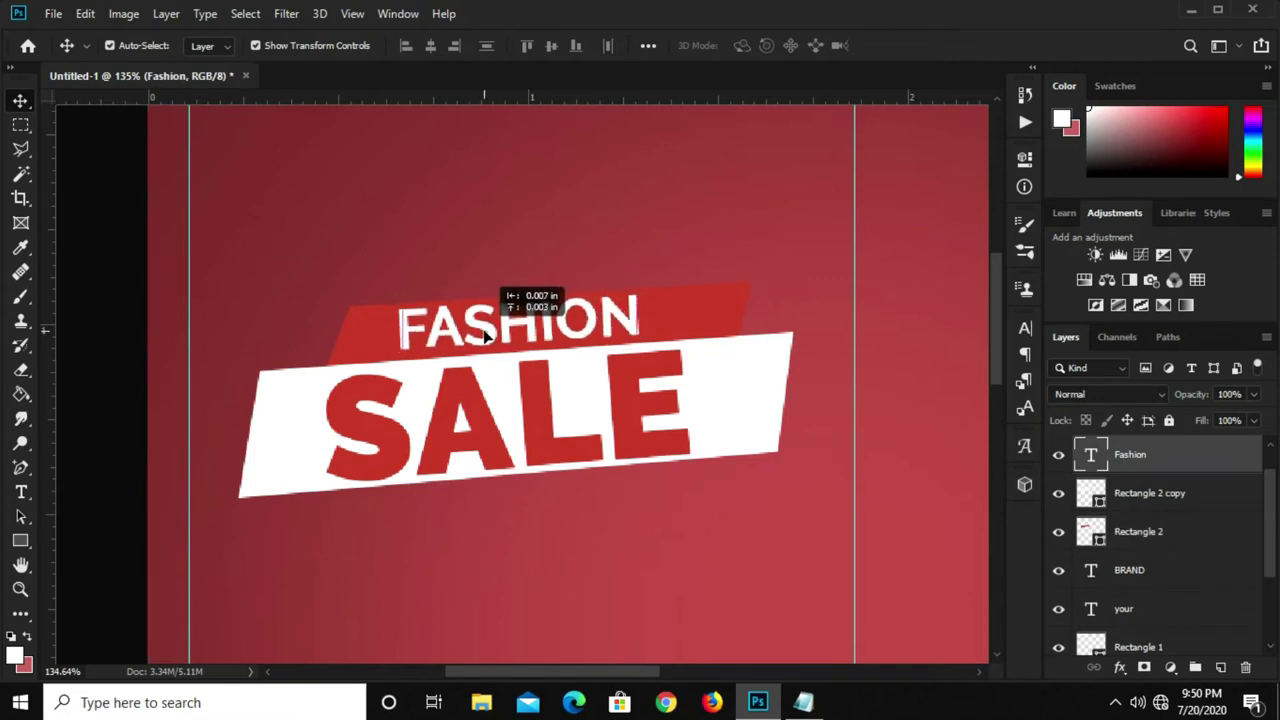
{"action": "left_click", "coordinate": [718, 309]}
{"action": "scroll", "coordinate": [722, 300], "scroll_direction": "up", "scroll_amount": 1}
{"action": "scroll", "coordinate": [722, 300], "scroll_direction": "up", "scroll_amount": 3}
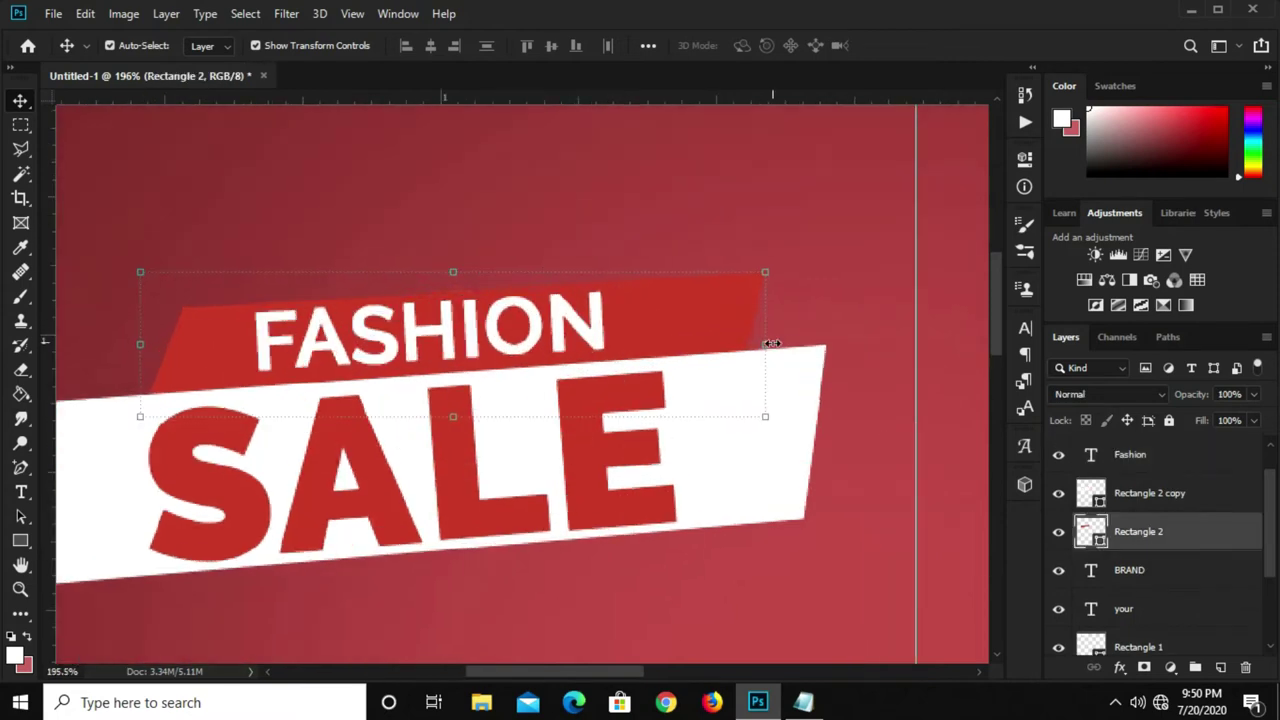
{"action": "key", "text": "ctrl+t"}
{"action": "left_click_drag", "start_coordinate": [745, 345], "coordinate": [720, 346]}
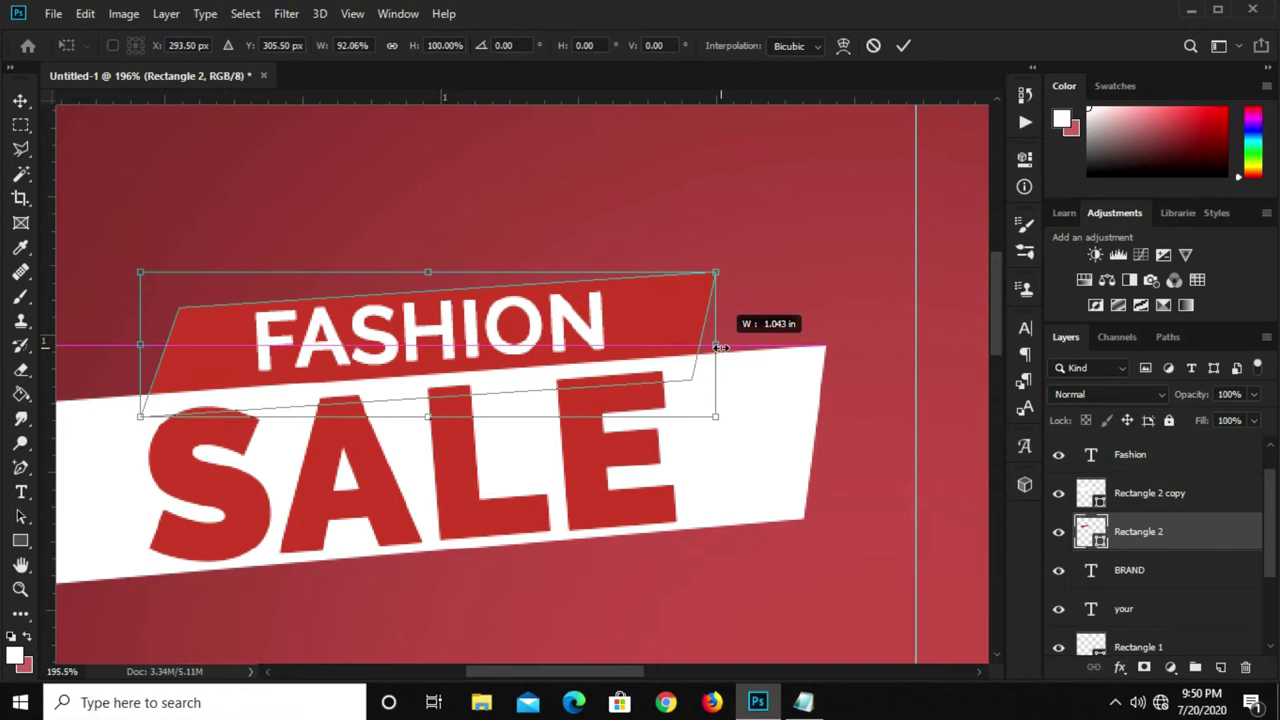
{"action": "key", "text": "Return"}
Nudge the red band up and left one step each, then deselect it.
{"action": "scroll", "coordinate": [697, 344], "scroll_direction": "down", "scroll_amount": 2}
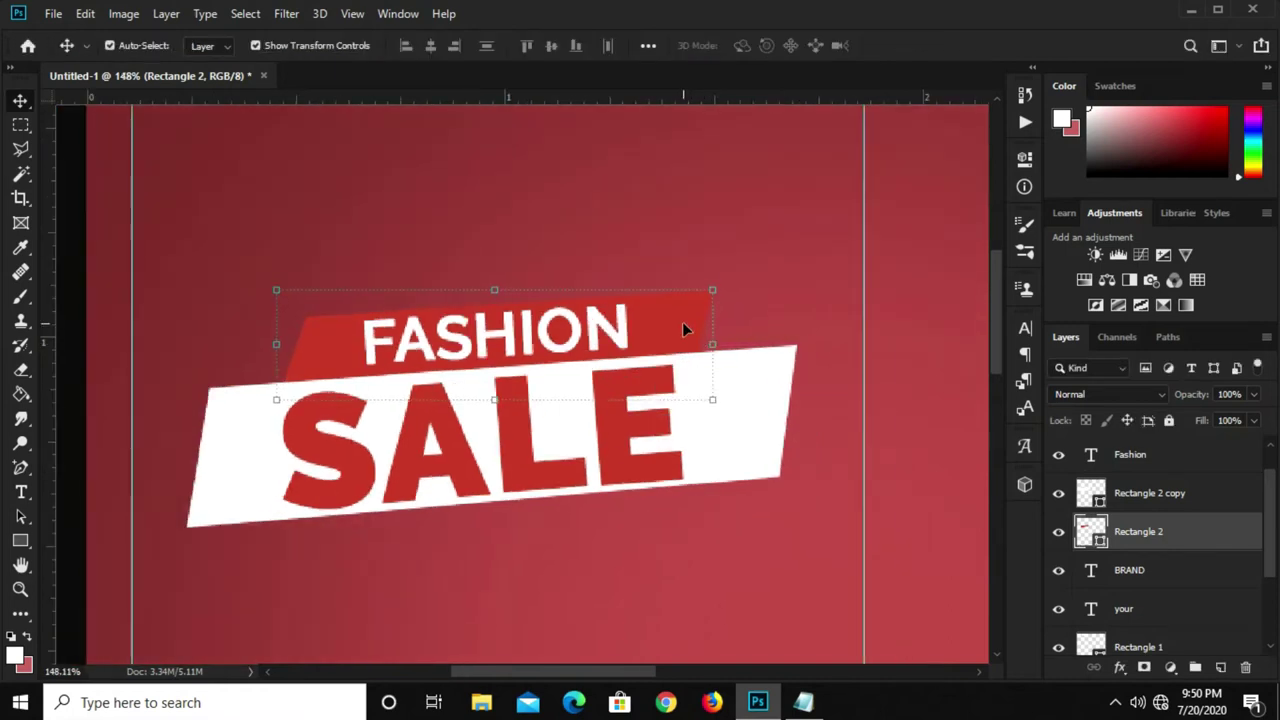
{"action": "key", "text": "Up"}
{"action": "key", "text": "Up"}
{"action": "key", "text": "Left"}
{"action": "key", "text": "Left"}
{"action": "key", "text": "Left"}
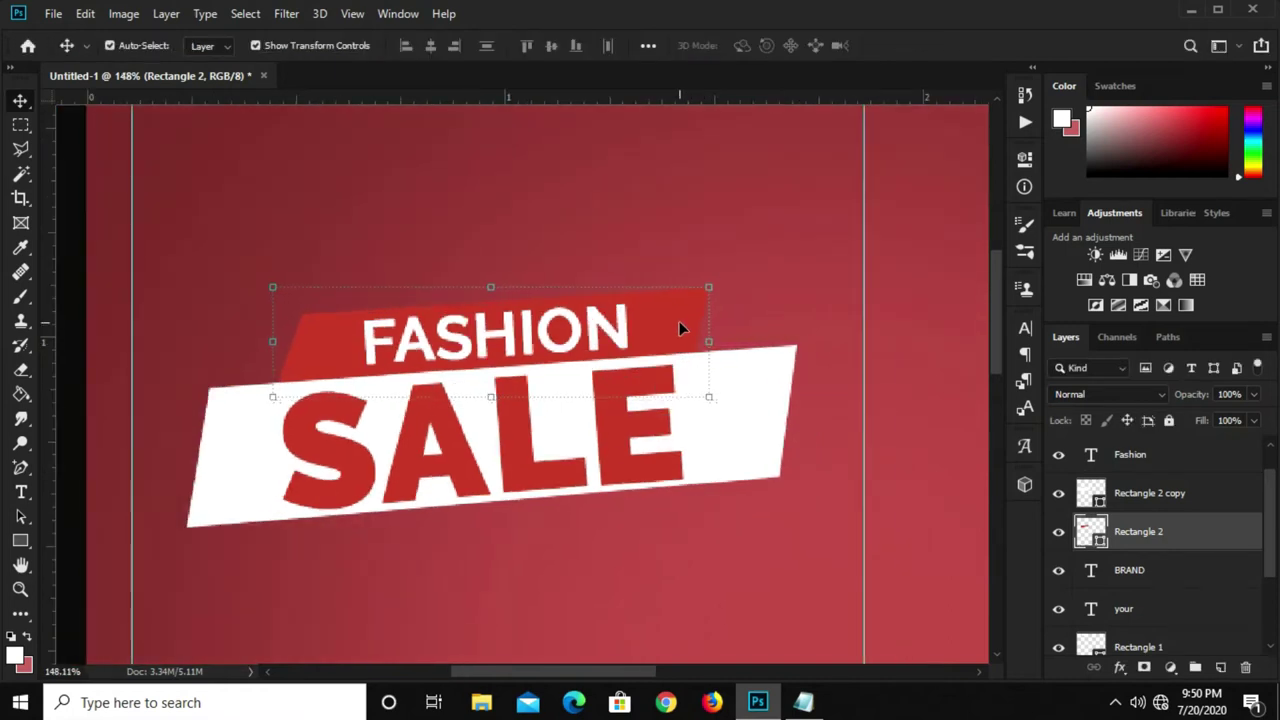
{"action": "scroll", "coordinate": [447, 340], "scroll_direction": "down", "scroll_amount": 3}
{"action": "left_click", "coordinate": [131, 425]}
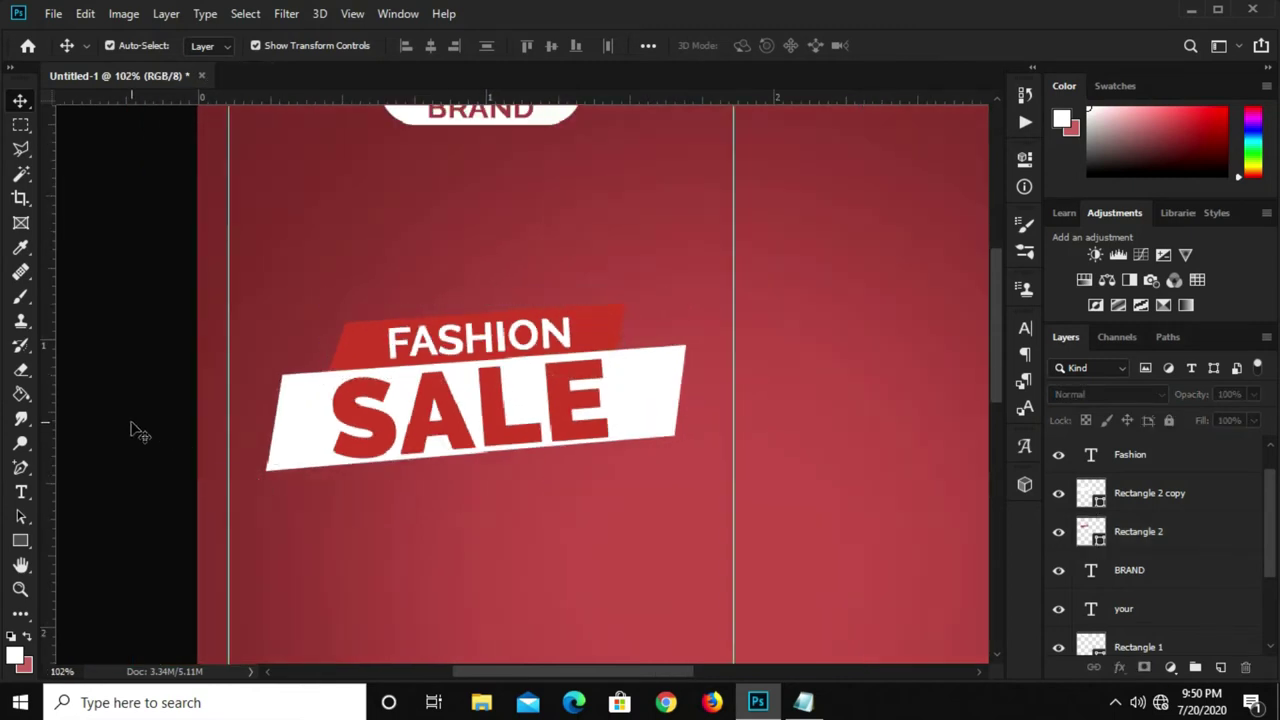
{"action": "scroll", "coordinate": [131, 432], "scroll_direction": "down", "scroll_amount": 3}
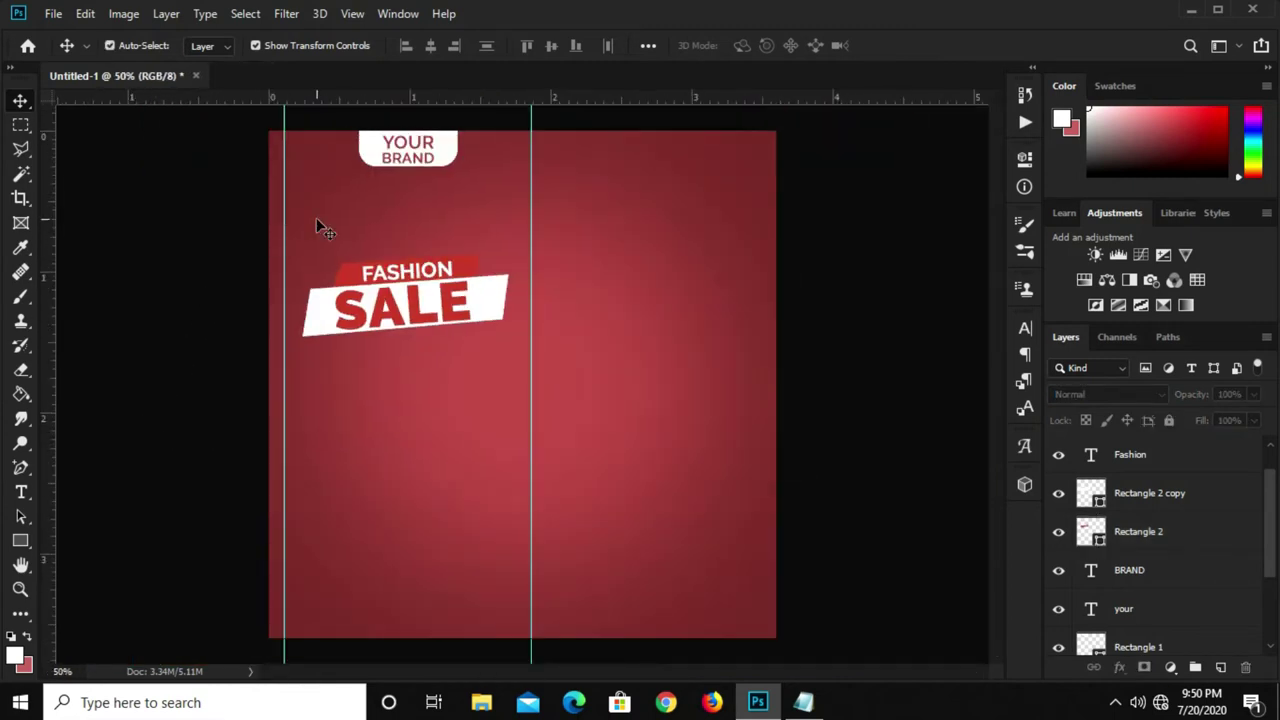
{"action": "scroll", "coordinate": [320, 225], "scroll_direction": "up", "scroll_amount": 1}
{"action": "scroll", "coordinate": [325, 215], "scroll_direction": "up", "scroll_amount": 2}
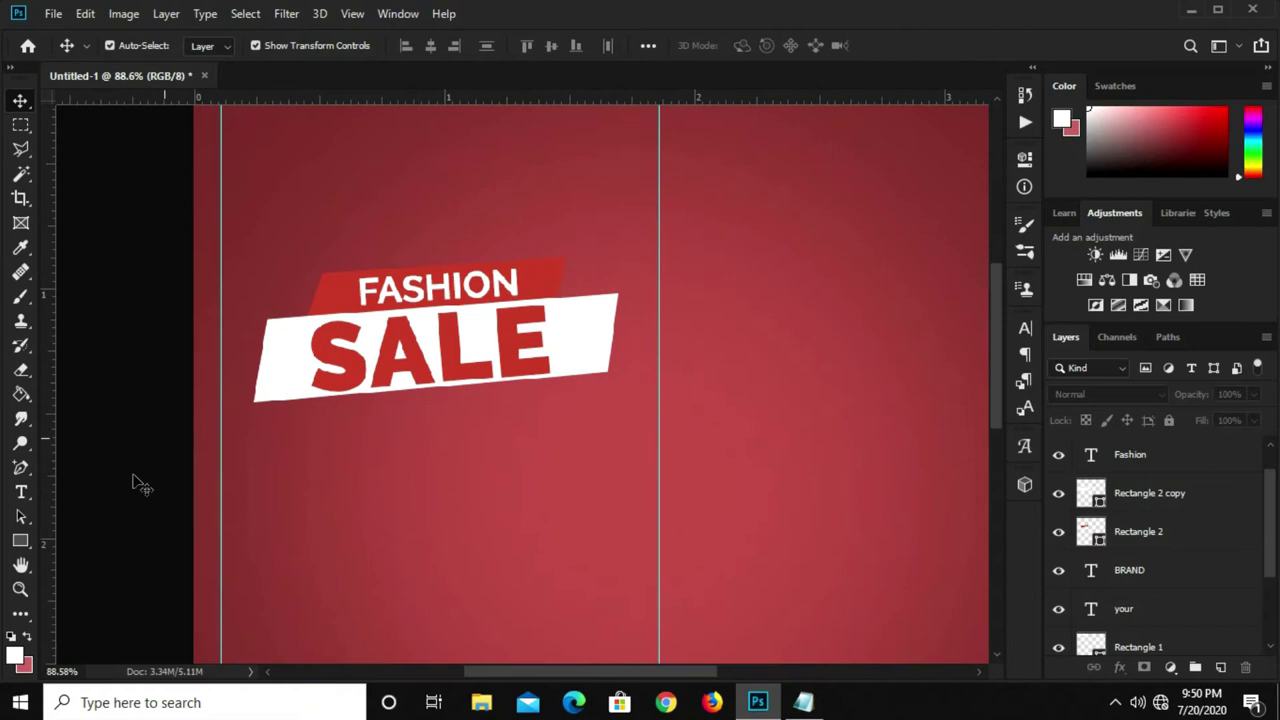
Draw a thin white bar below the banner, duplicate it lower and merge the two.
{"action": "left_click", "coordinate": [25, 541]}
{"action": "left_click", "coordinate": [83, 544]}
{"action": "left_click_drag", "start_coordinate": [304, 437], "coordinate": [577, 440]}
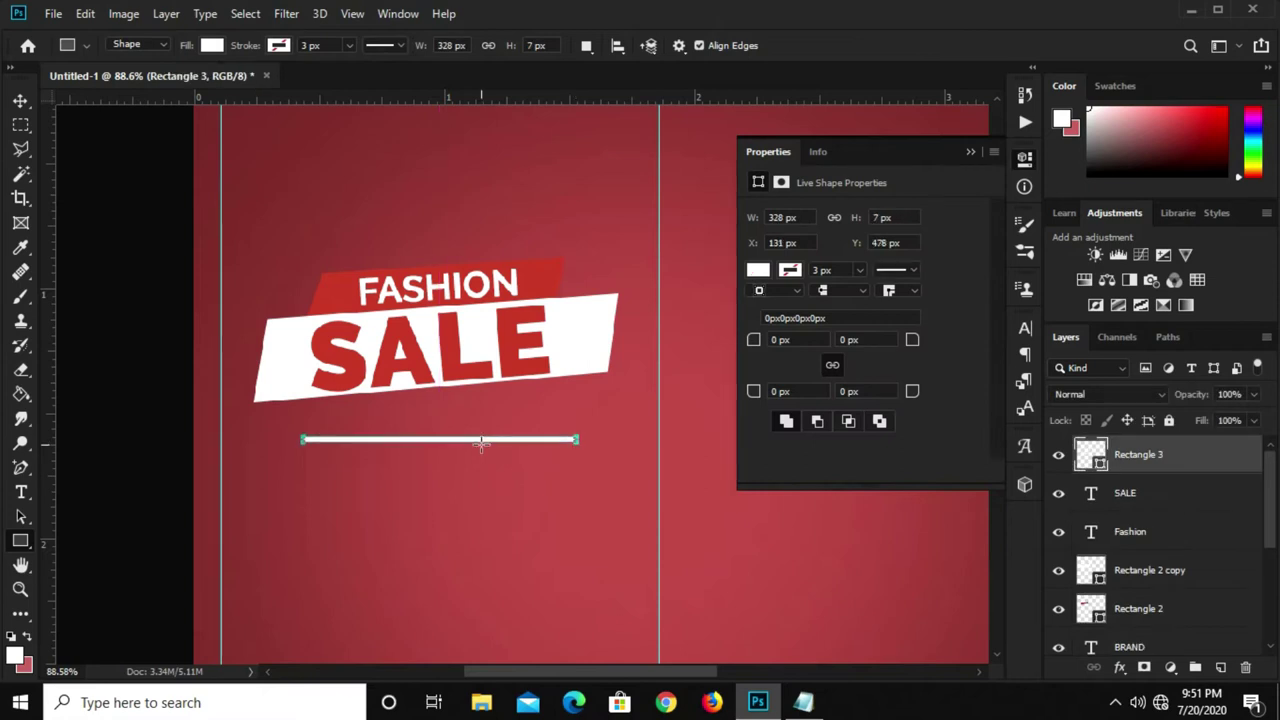
{"action": "key", "text": "v"}
{"action": "scroll", "coordinate": [436, 443], "scroll_direction": "up", "scroll_amount": 2}
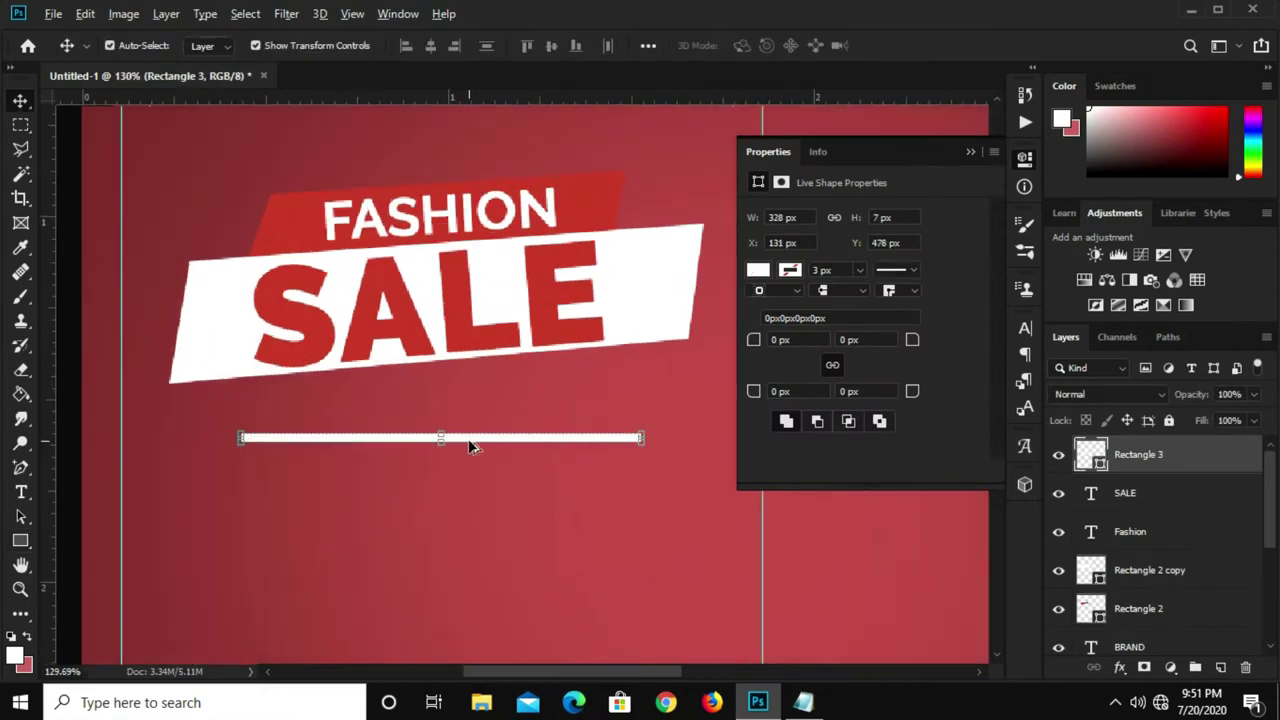
{"action": "left_click_drag", "start_coordinate": [476, 447], "coordinate": [400, 455]}
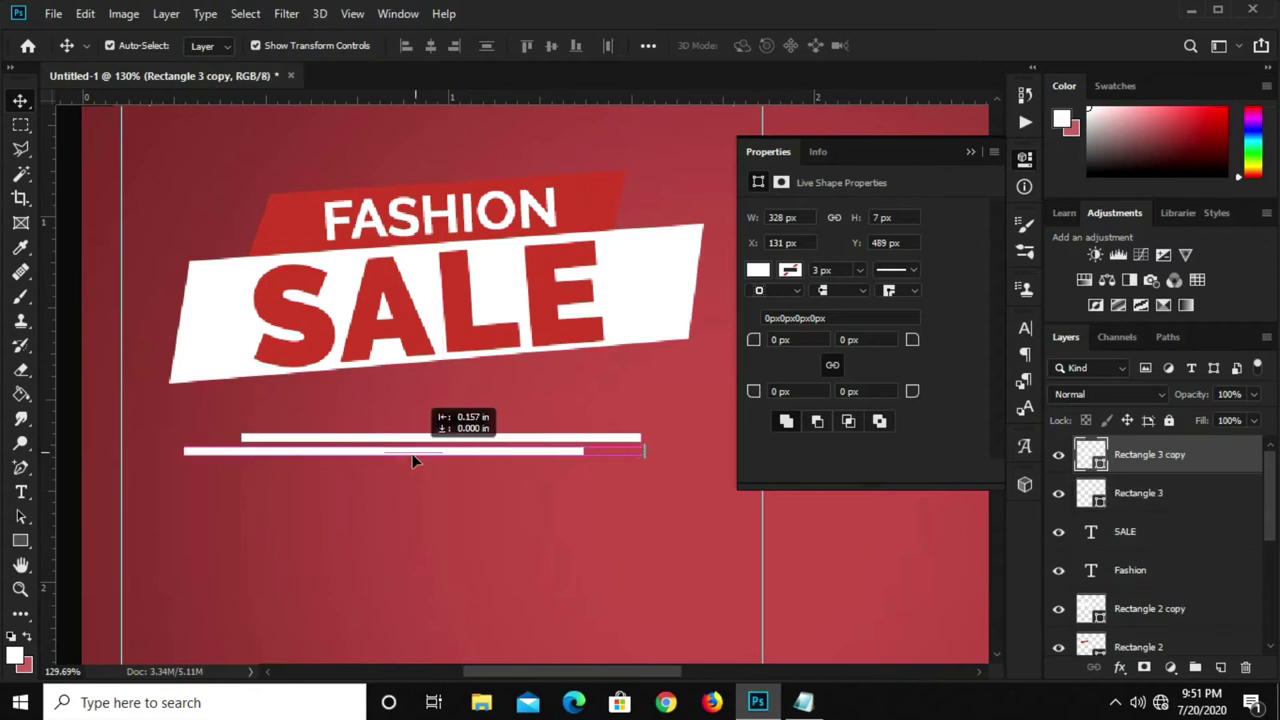
{"action": "scroll", "coordinate": [413, 452], "scroll_direction": "down", "scroll_amount": 3}
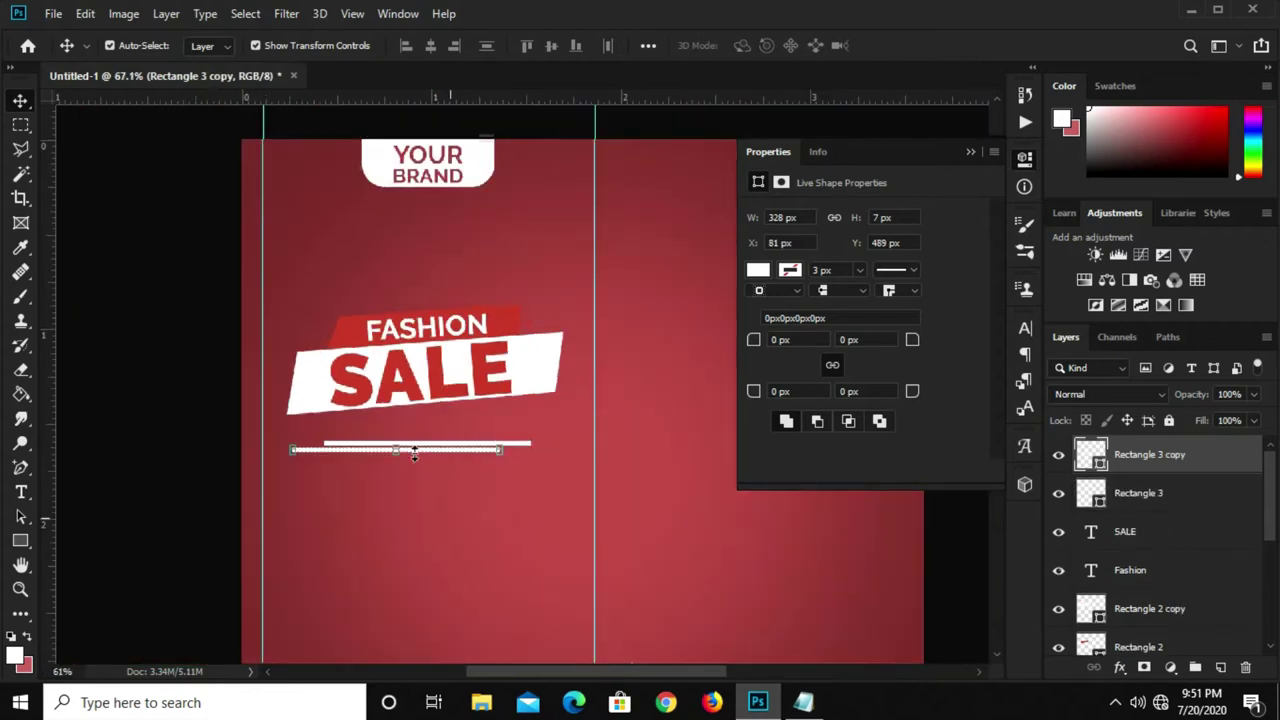
{"action": "scroll", "coordinate": [413, 456], "scroll_direction": "down", "scroll_amount": 2}
{"action": "scroll", "coordinate": [391, 358], "scroll_direction": "up", "scroll_amount": 5}
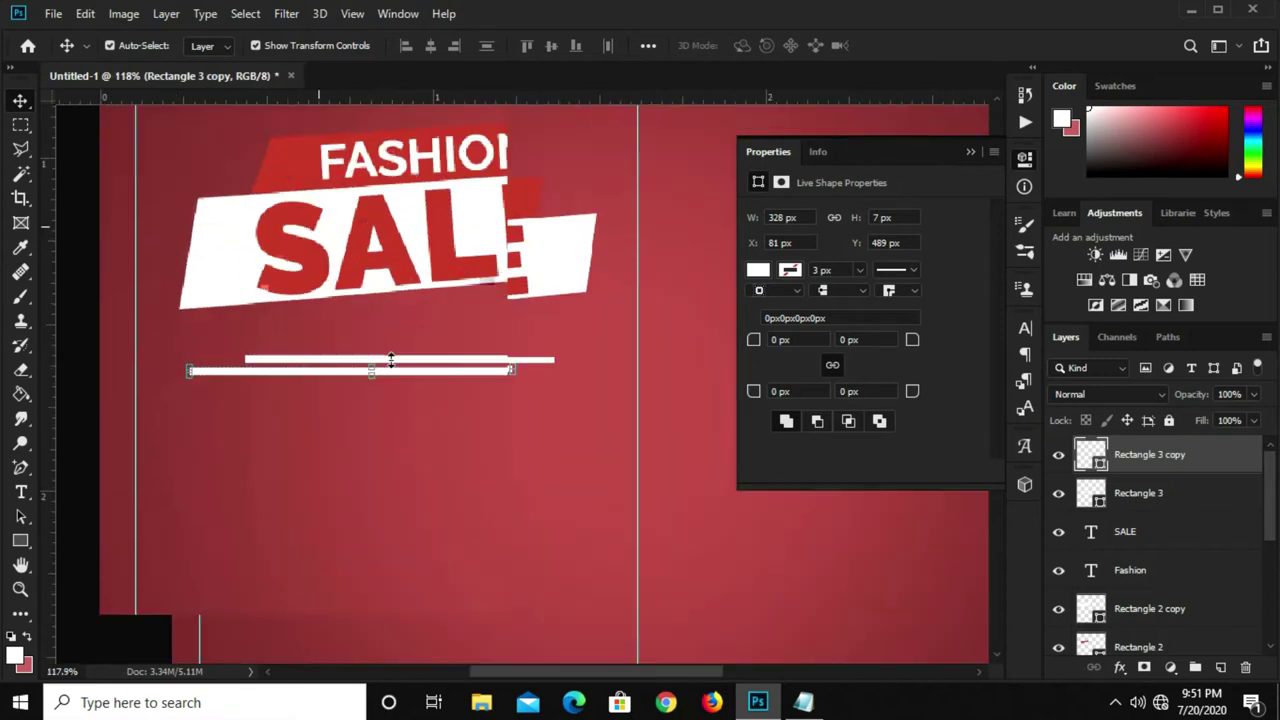
{"action": "key", "text": "ctrl+e"}
{"action": "scroll", "coordinate": [391, 358], "scroll_direction": "up", "scroll_amount": 2}
{"action": "scroll", "coordinate": [470, 358], "scroll_direction": "up", "scroll_amount": 1}
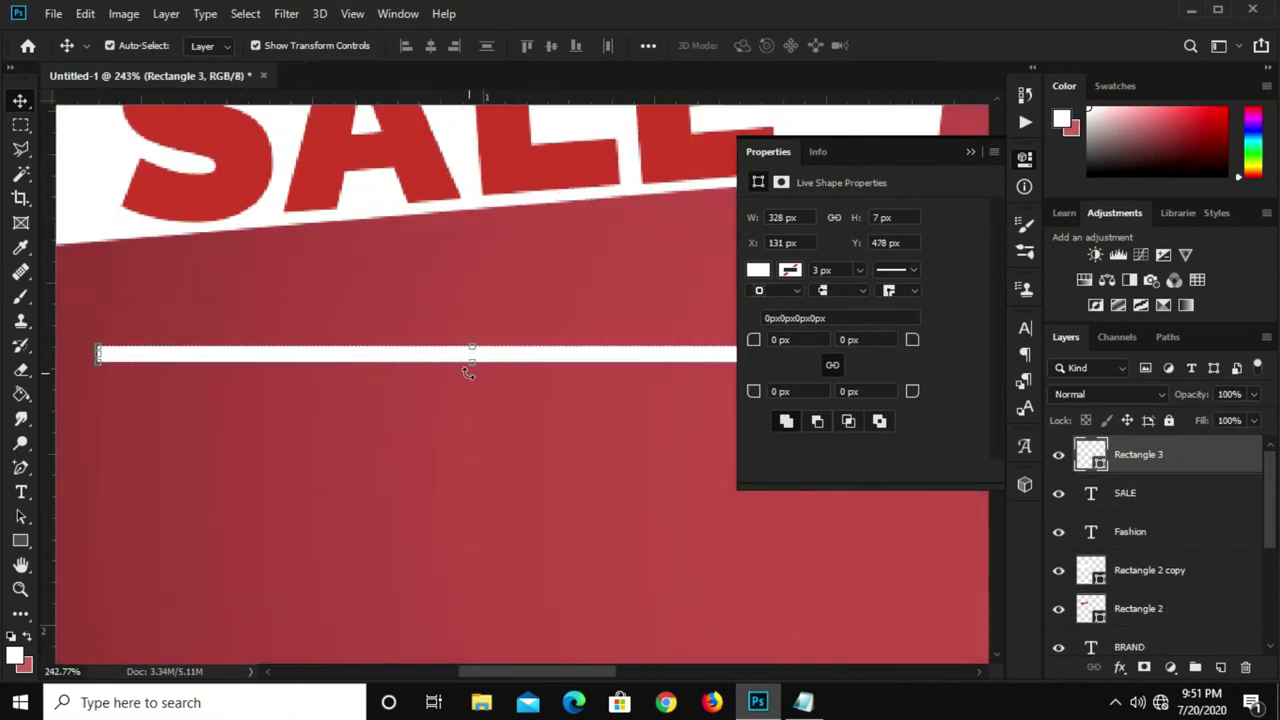
Make the white bar thinner and place a duplicate just below the original.
{"action": "key", "text": "ctrl+t"}
{"action": "left_click_drag", "start_coordinate": [472, 357], "coordinate": [475, 358]}
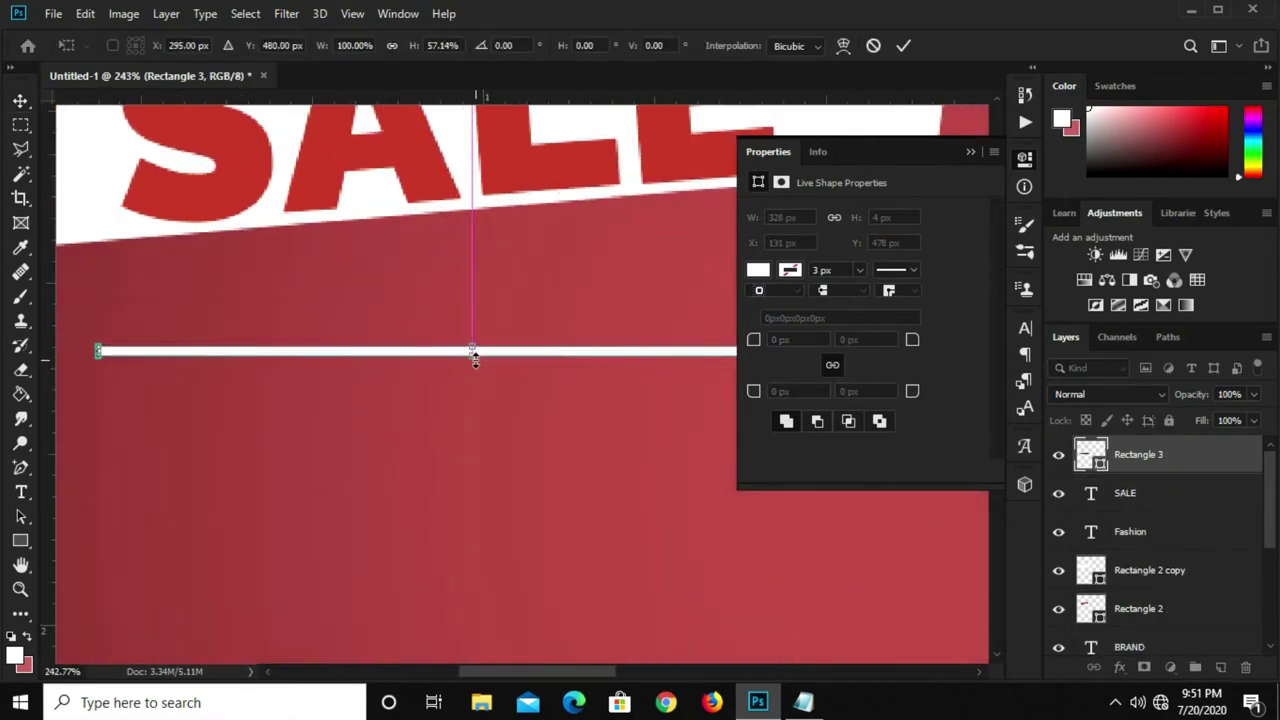
{"action": "key", "text": "Return"}
{"action": "key", "text": "ctrl+minus"}
{"action": "key", "text": "ctrl+minus"}
{"action": "key", "text": "ctrl+minus"}
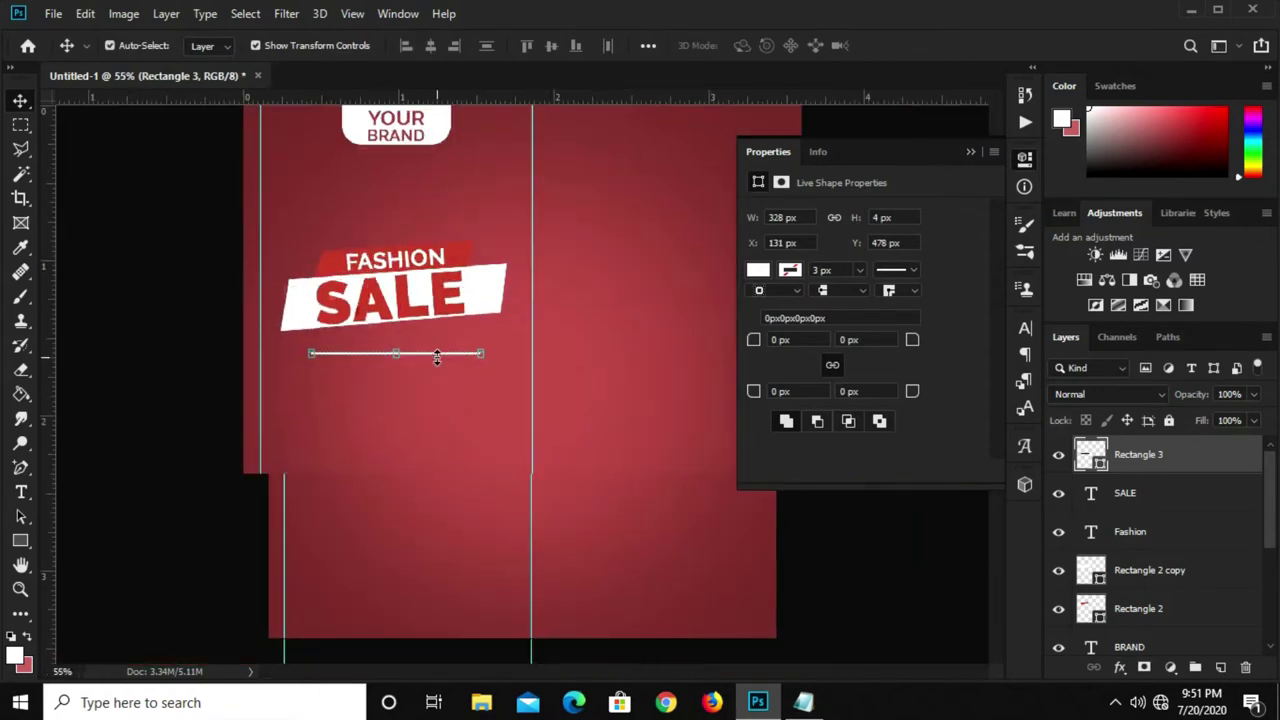
{"action": "scroll", "coordinate": [438, 356], "scroll_direction": "up", "scroll_amount": 4}
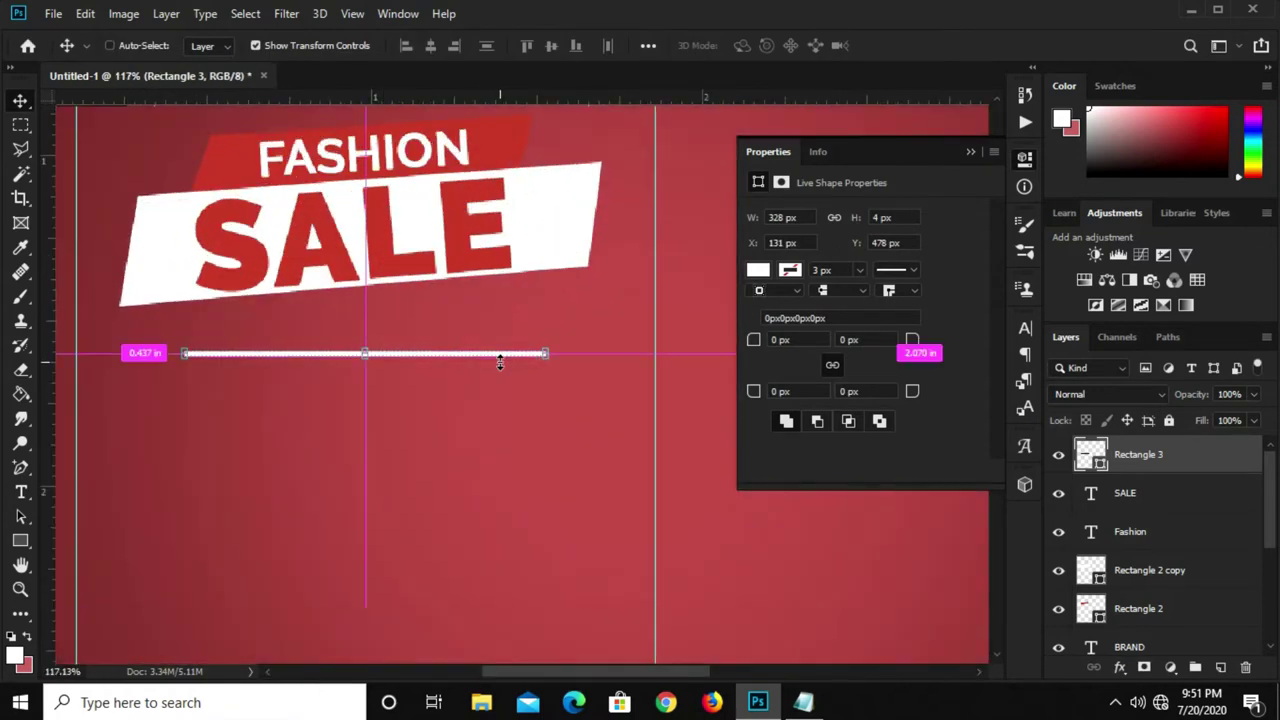
{"action": "left_click_drag", "start_coordinate": [500, 362], "coordinate": [500, 358]}
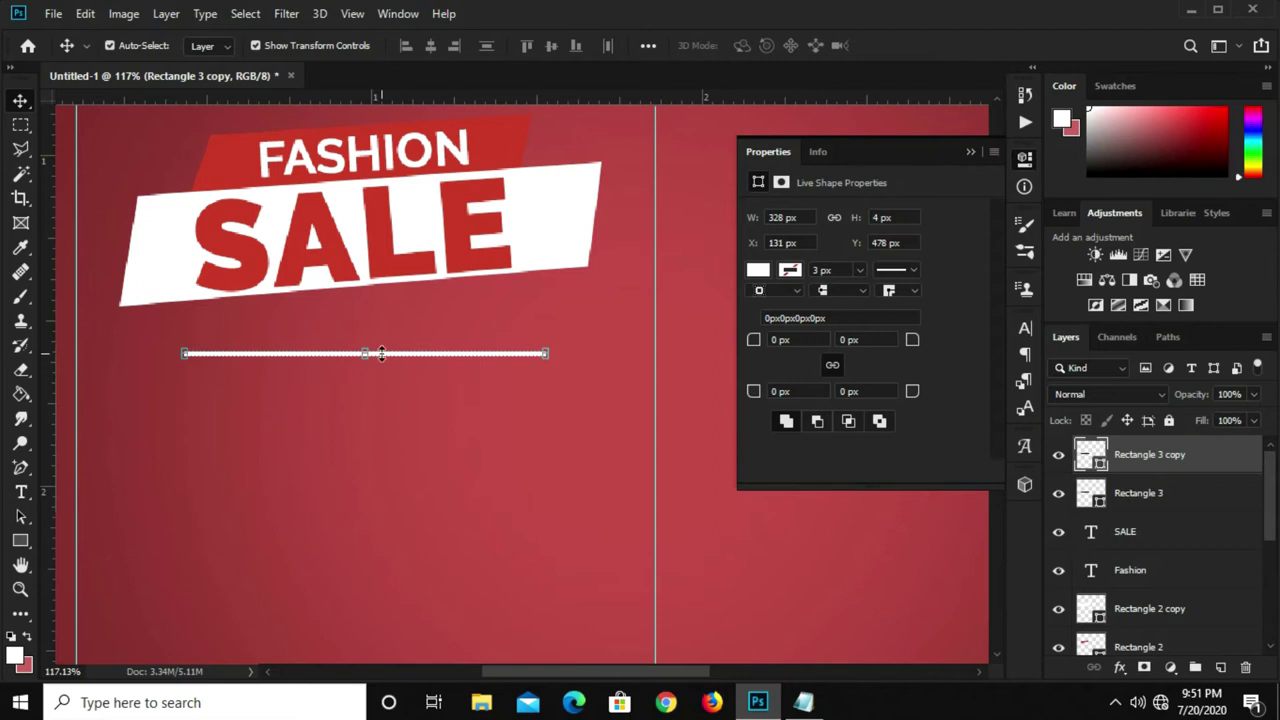
{"action": "left_click_drag", "start_coordinate": [381, 354], "coordinate": [386, 368]}
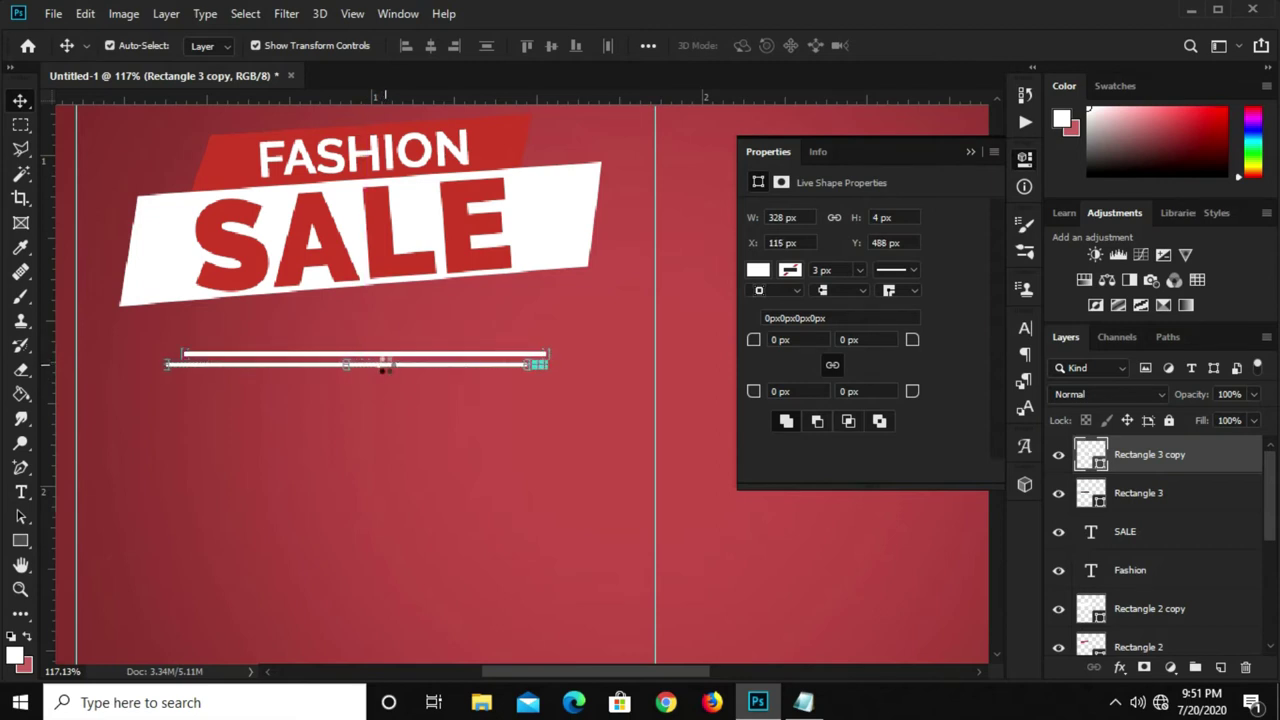
{"action": "key", "text": "Up"}
{"action": "key", "text": "Up"}
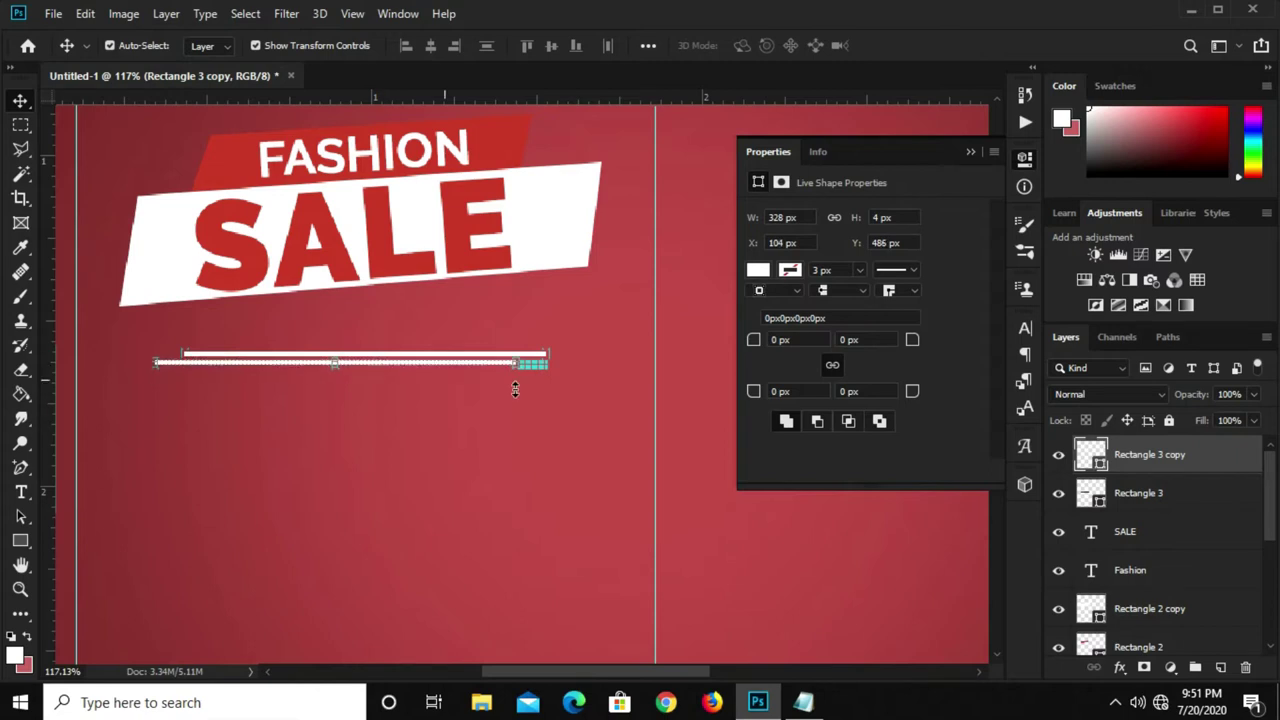
Rotate both thin bars about -5.25° and place them just under the SALE banner.
{"action": "left_click", "coordinate": [1140, 493], "text": "shift"}
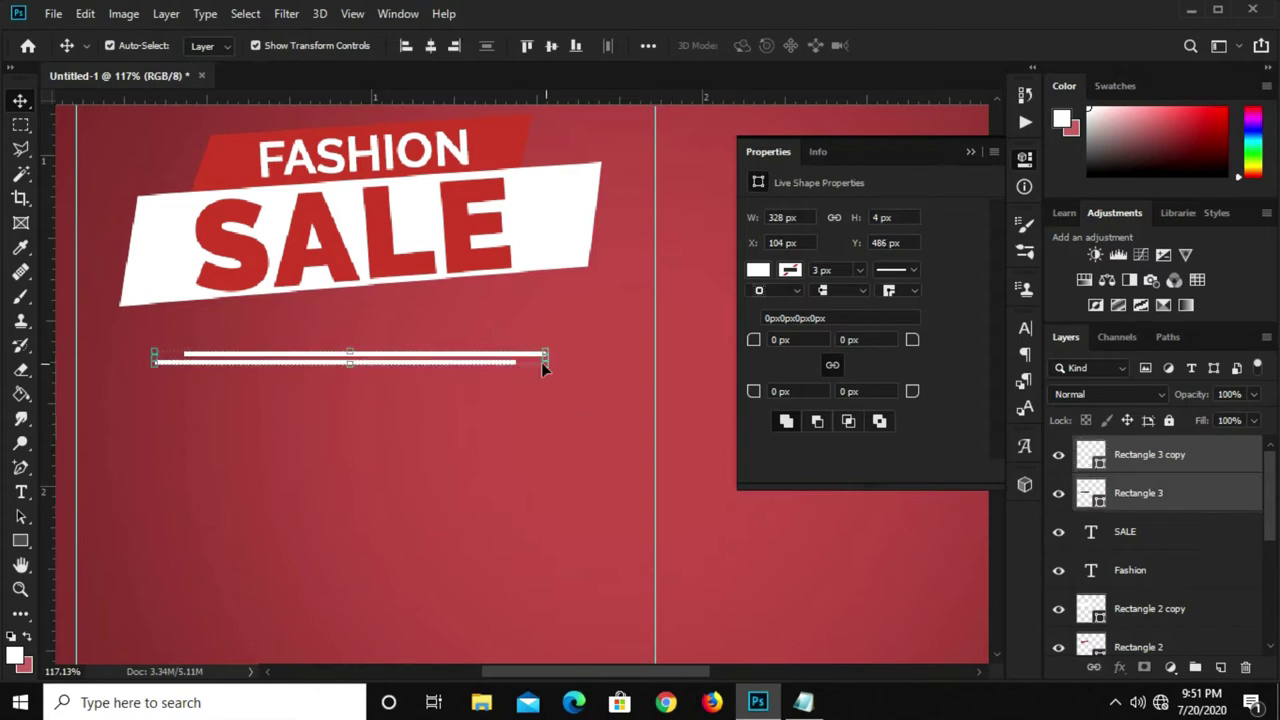
{"action": "left_click_drag", "start_coordinate": [558, 363], "coordinate": [551, 342]}
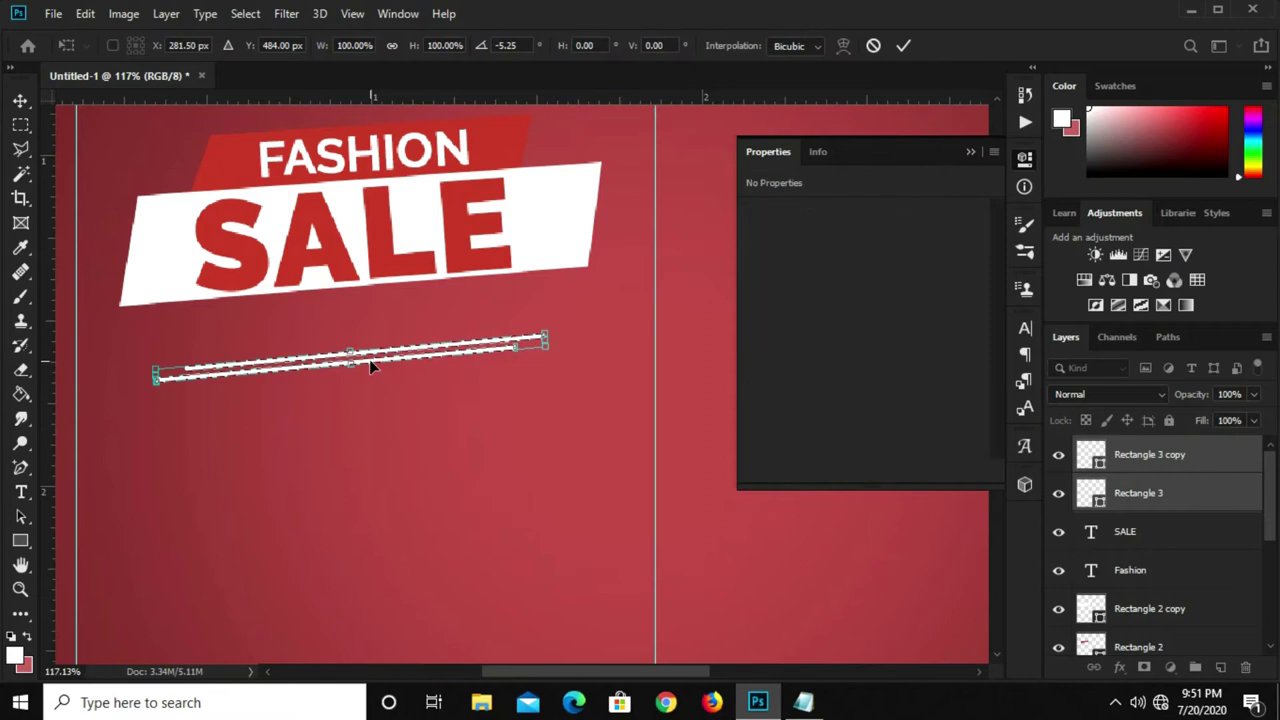
{"action": "scroll", "coordinate": [371, 366], "scroll_direction": "up", "scroll_amount": 2}
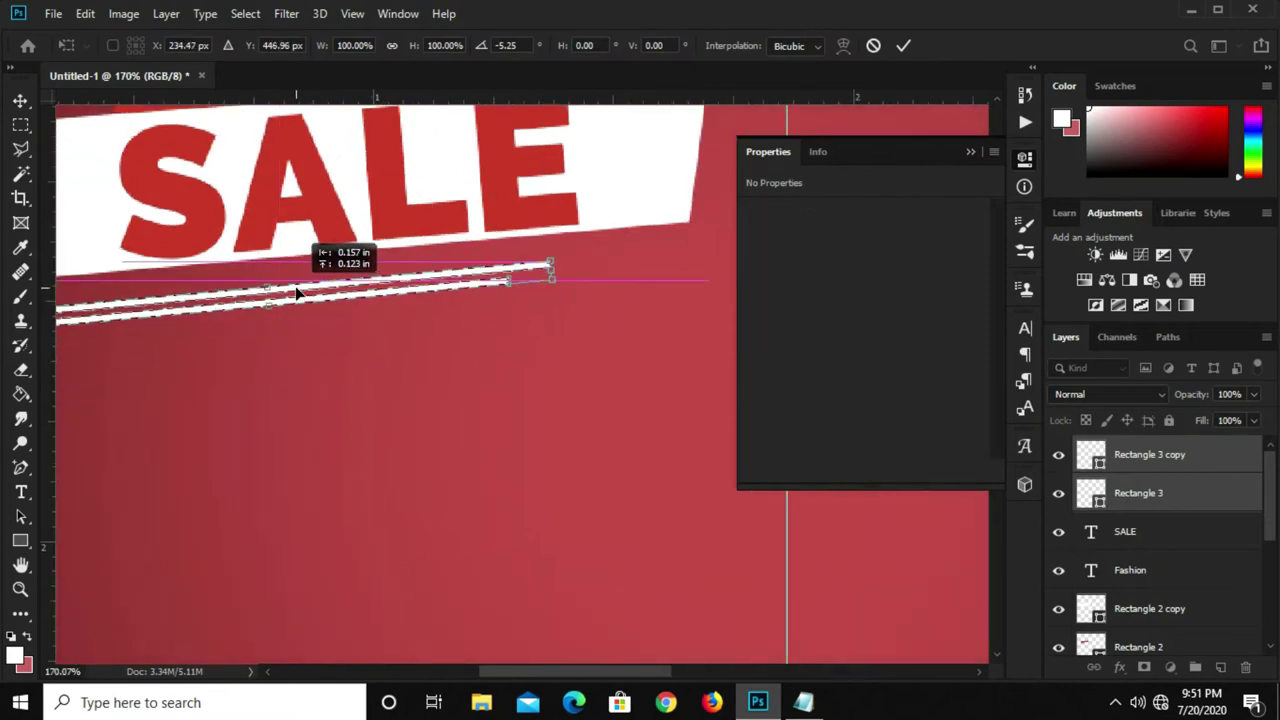
{"action": "left_click_drag", "start_coordinate": [371, 352], "coordinate": [295, 290]}
{"action": "scroll", "coordinate": [343, 288], "scroll_direction": "down", "scroll_amount": 1}
{"action": "scroll", "coordinate": [343, 288], "scroll_direction": "down", "scroll_amount": 2}
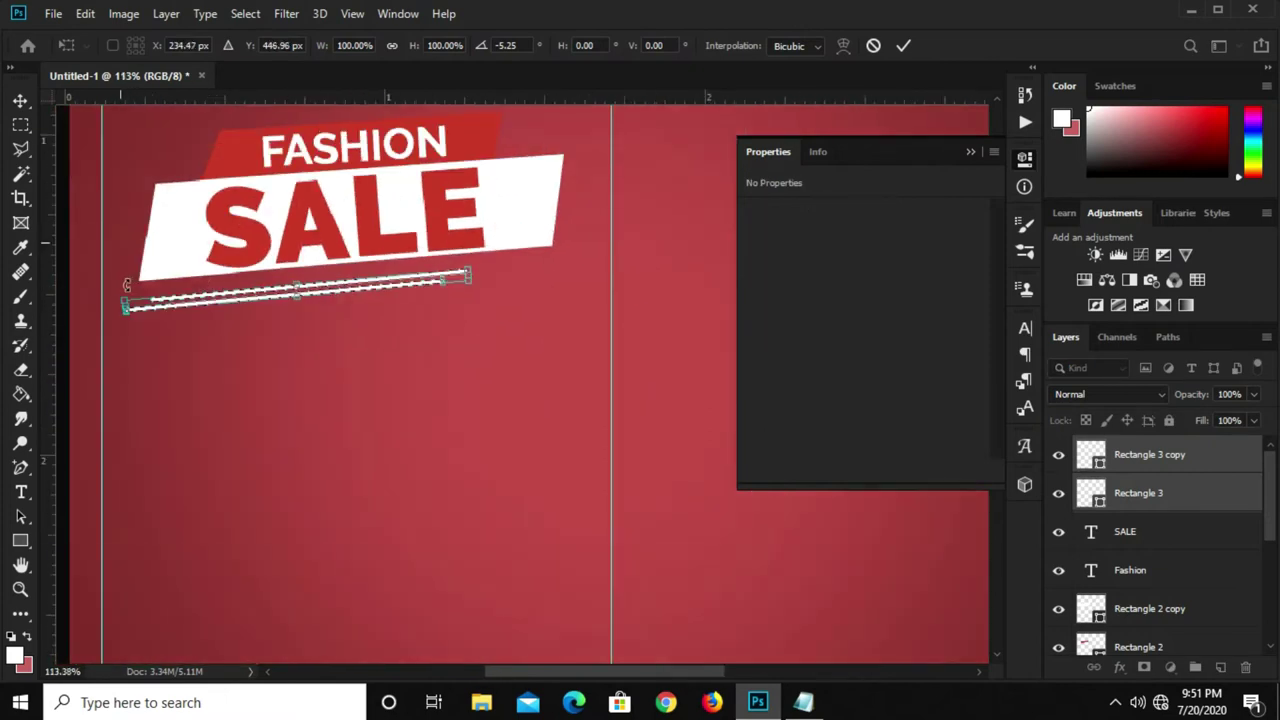
{"action": "scroll", "coordinate": [127, 285], "scroll_direction": "up", "scroll_amount": 2}
{"action": "left_click_drag", "start_coordinate": [440, 291], "coordinate": [435, 283]}
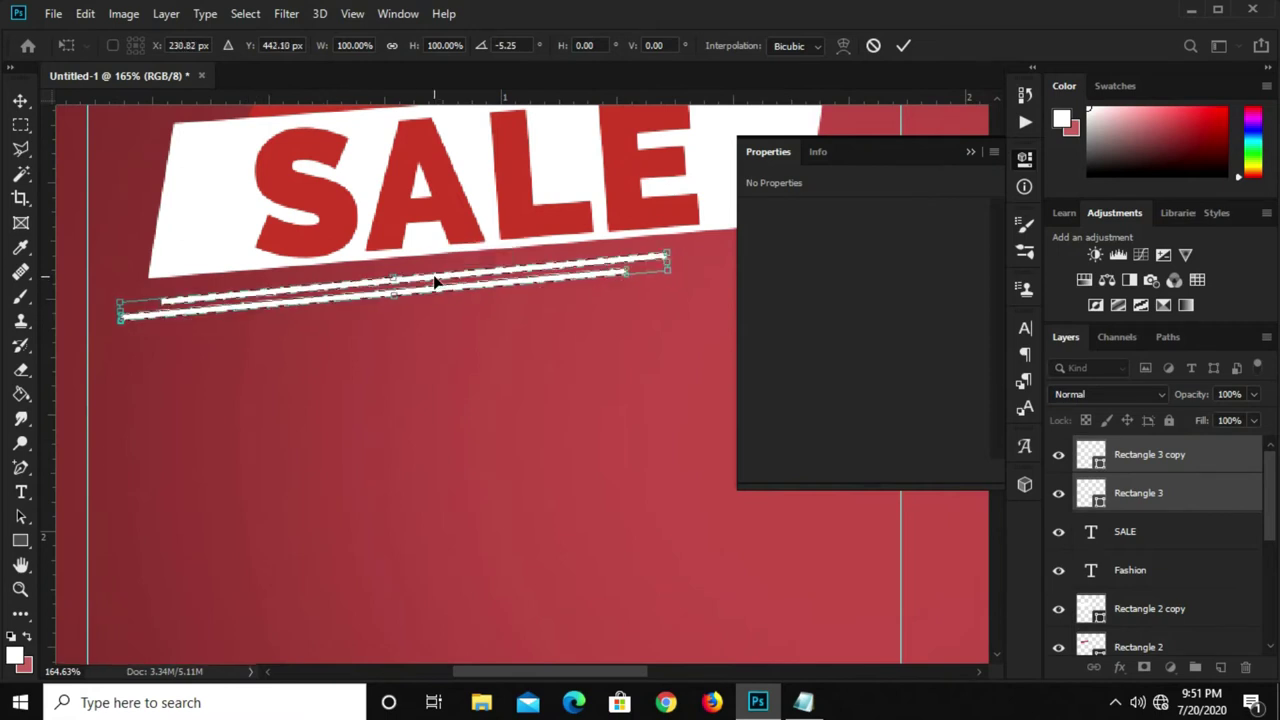
{"action": "left_click", "coordinate": [901, 46]}
{"action": "scroll", "coordinate": [634, 206], "scroll_direction": "down", "scroll_amount": 3}
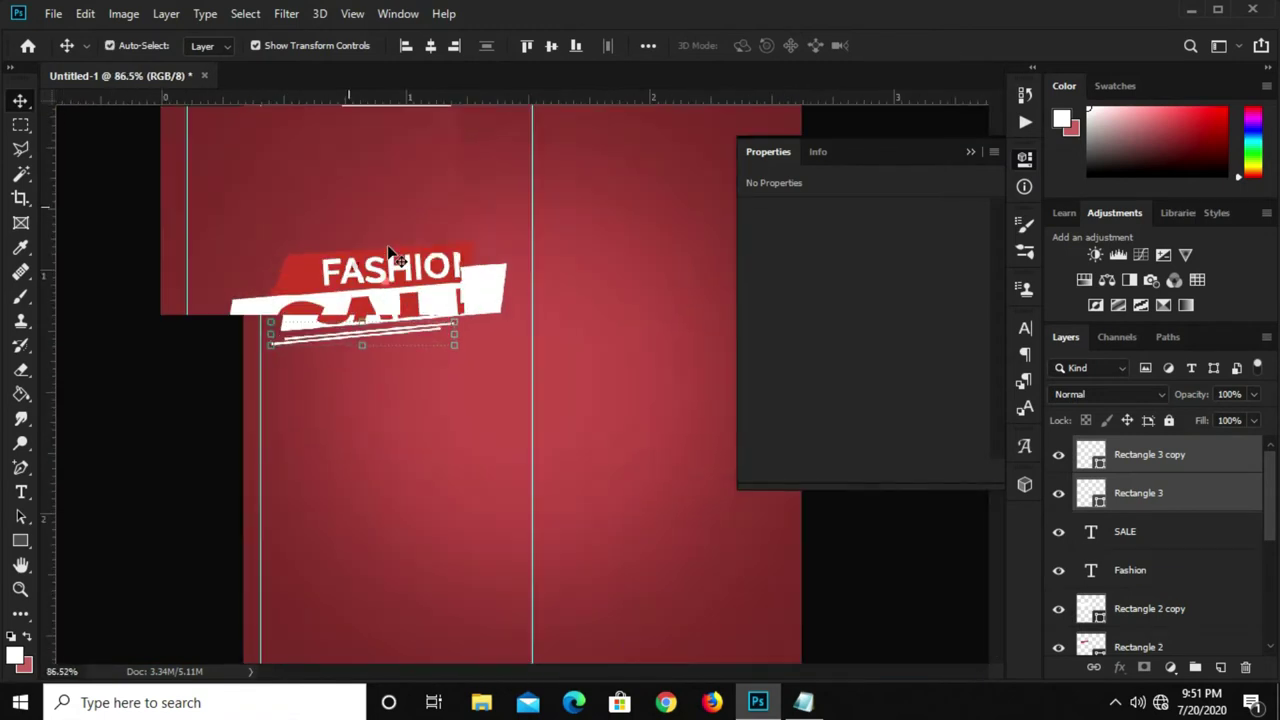
{"action": "scroll", "coordinate": [420, 300], "scroll_direction": "up", "scroll_amount": 5}
{"action": "left_click", "coordinate": [331, 417]}
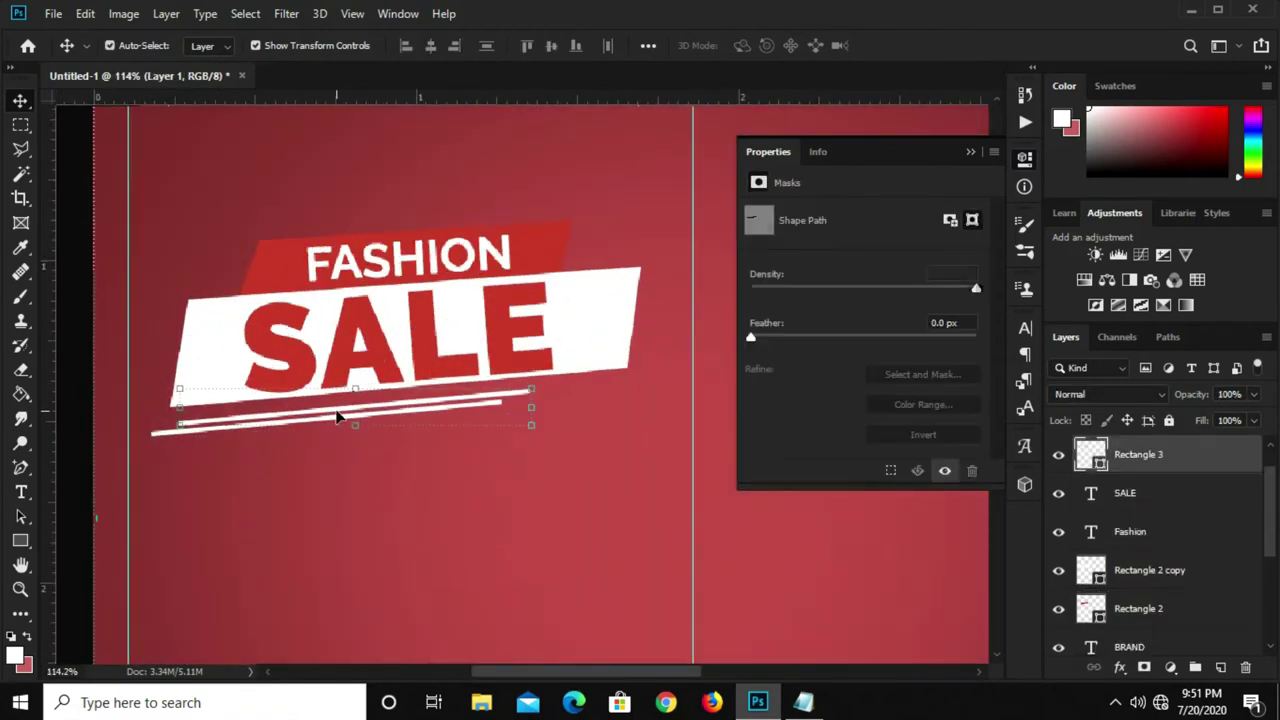
Draw a thin white bar above FASHION and rotate it about -4° to match the slant.
{"action": "left_click", "coordinate": [20, 540]}
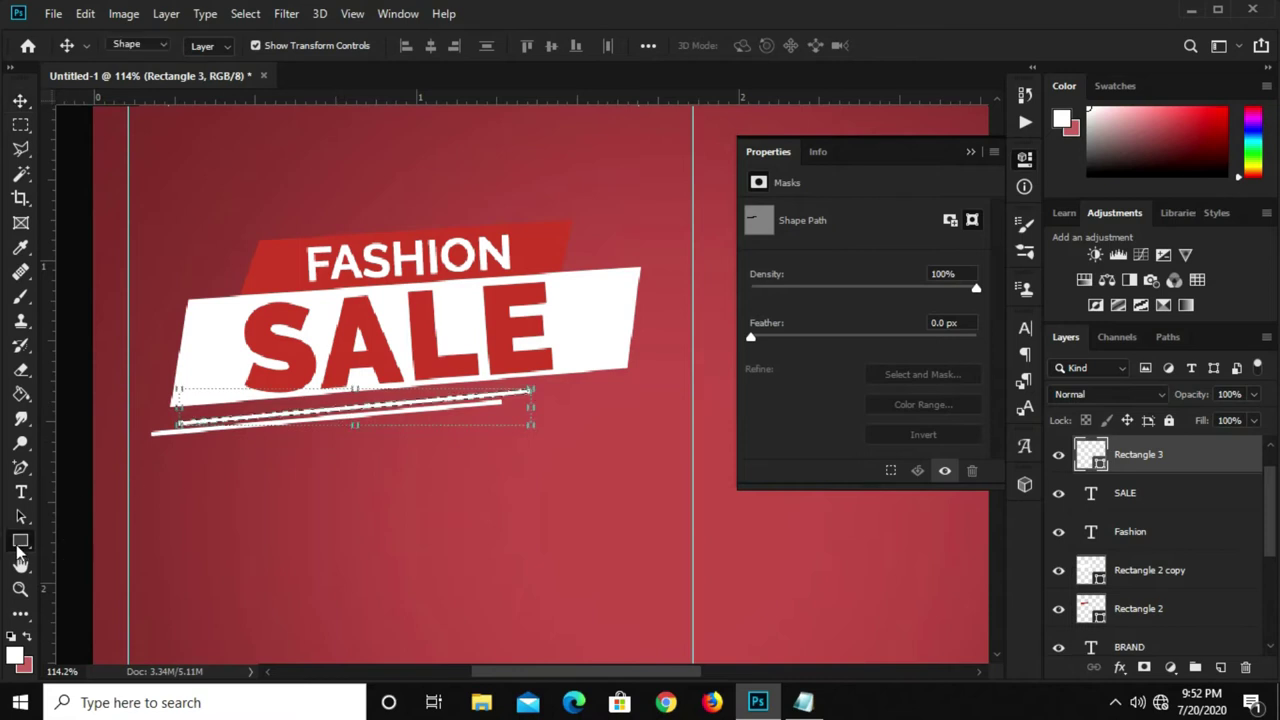
{"action": "left_click", "coordinate": [100, 540]}
{"action": "scroll", "coordinate": [441, 197], "scroll_direction": "up", "scroll_amount": 1}
{"action": "scroll", "coordinate": [441, 197], "scroll_direction": "up", "scroll_amount": 2}
{"action": "left_click_drag", "start_coordinate": [338, 231], "coordinate": [650, 228]}
{"action": "key", "text": "v"}
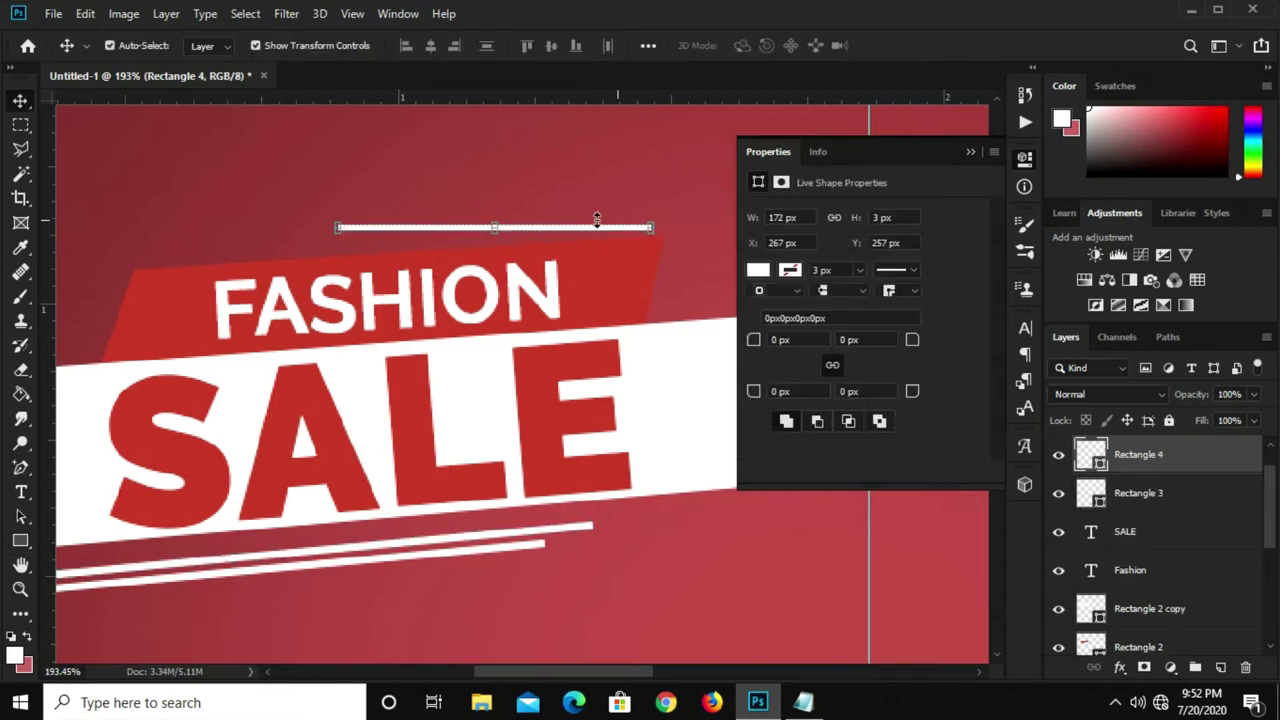
{"action": "scroll", "coordinate": [650, 228], "scroll_direction": "up", "scroll_amount": 3}
{"action": "key", "text": "ctrl+t"}
{"action": "left_click_drag", "start_coordinate": [668, 205], "coordinate": [668, 190]}
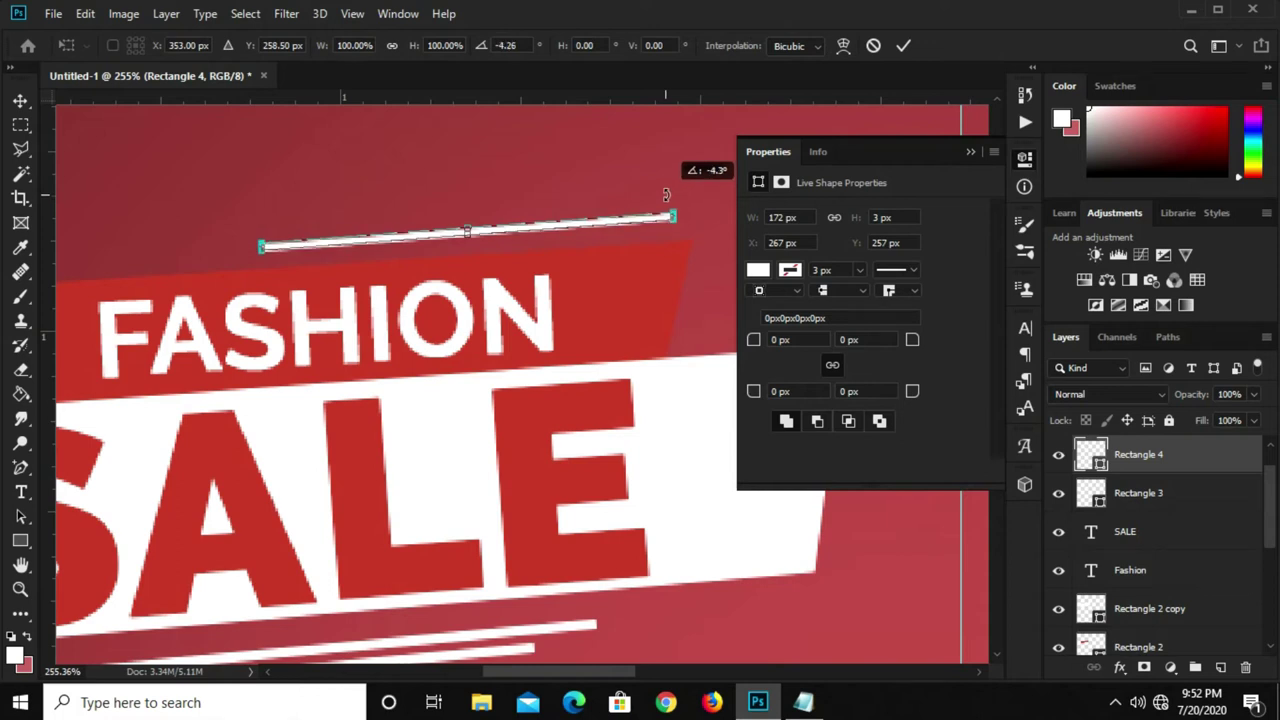
{"action": "scroll", "coordinate": [465, 213], "scroll_direction": "up", "scroll_amount": 2}
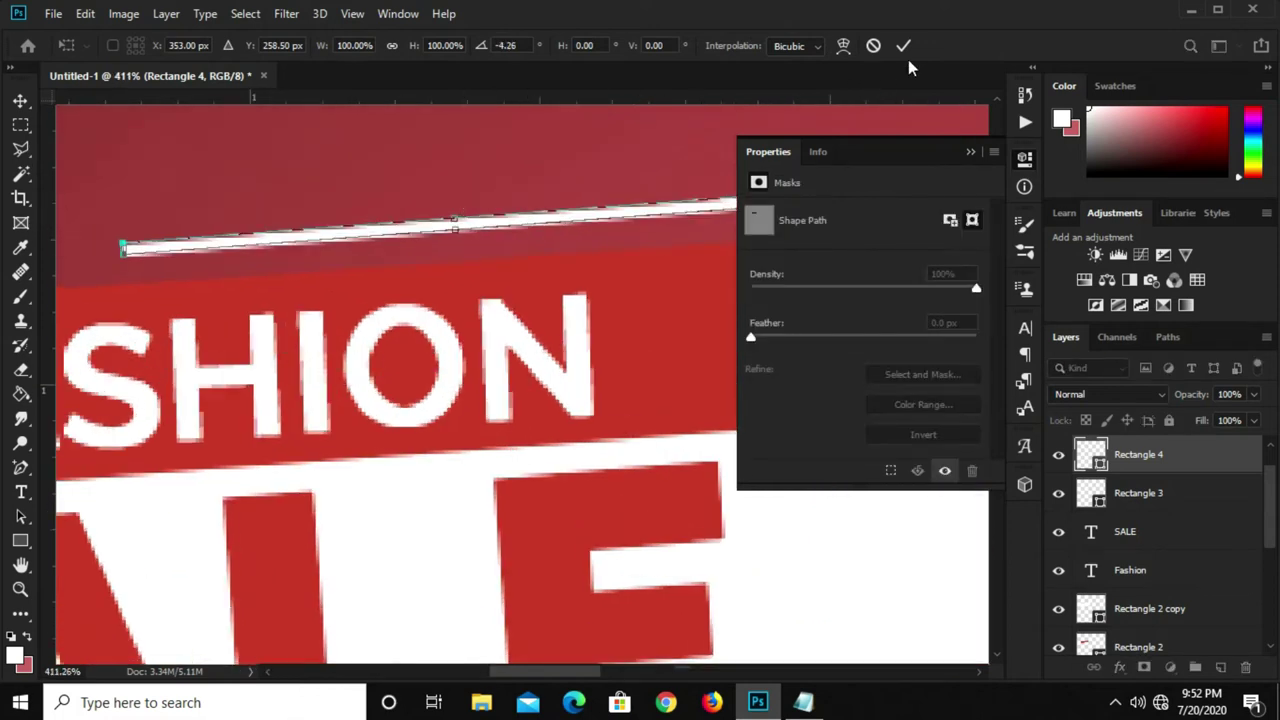
{"action": "left_click", "coordinate": [903, 45]}
{"action": "left_click", "coordinate": [970, 151]}
{"action": "scroll", "coordinate": [733, 202], "scroll_direction": "down", "scroll_amount": 1, "text": "alt"}
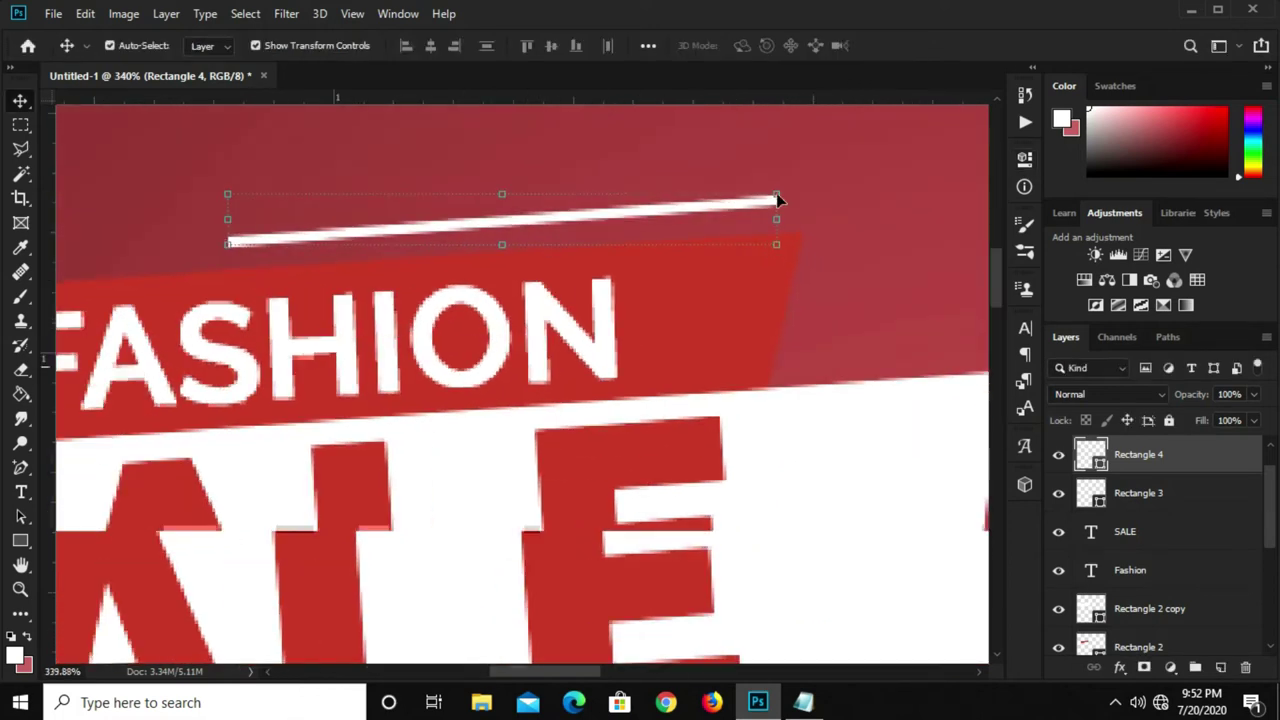
Fine-tune the top bar's angle, then duplicate it and shift the copy up-left.
{"action": "key", "text": "ctrl+t"}
{"action": "left_click_drag", "start_coordinate": [795, 200], "coordinate": [792, 203]}
{"action": "key", "text": "Return"}
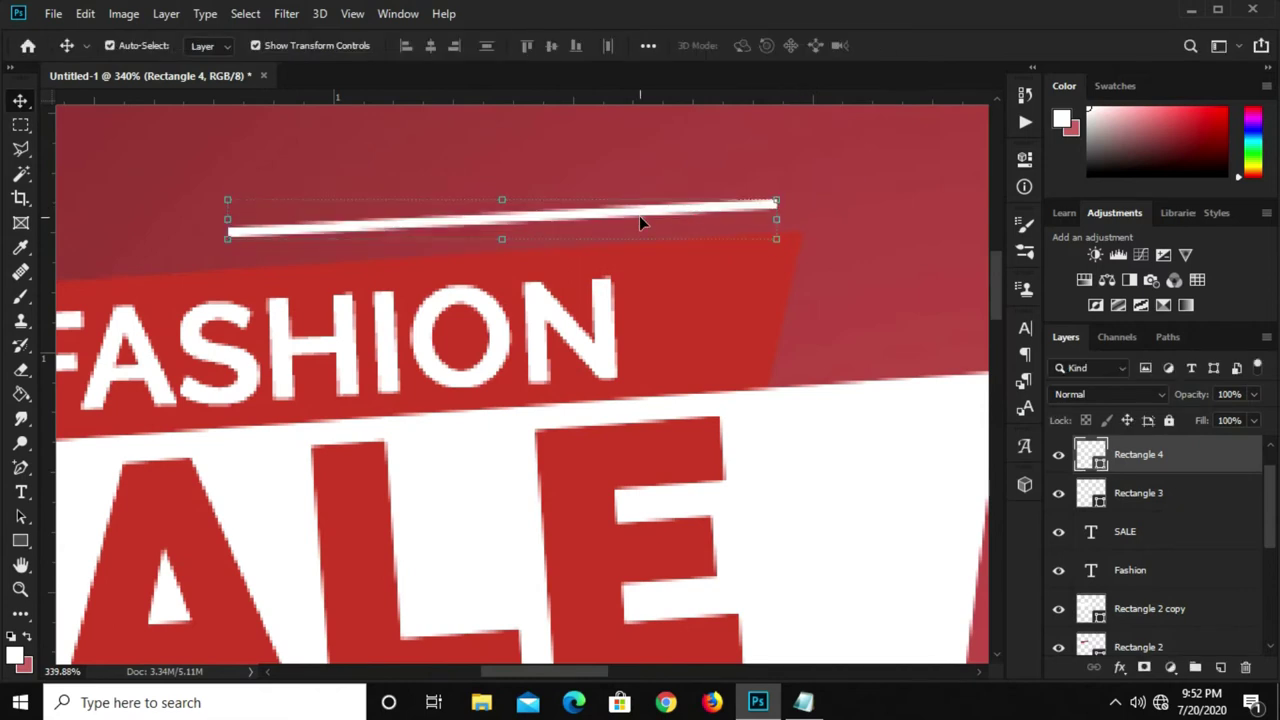
{"action": "key", "text": "ctrl+j"}
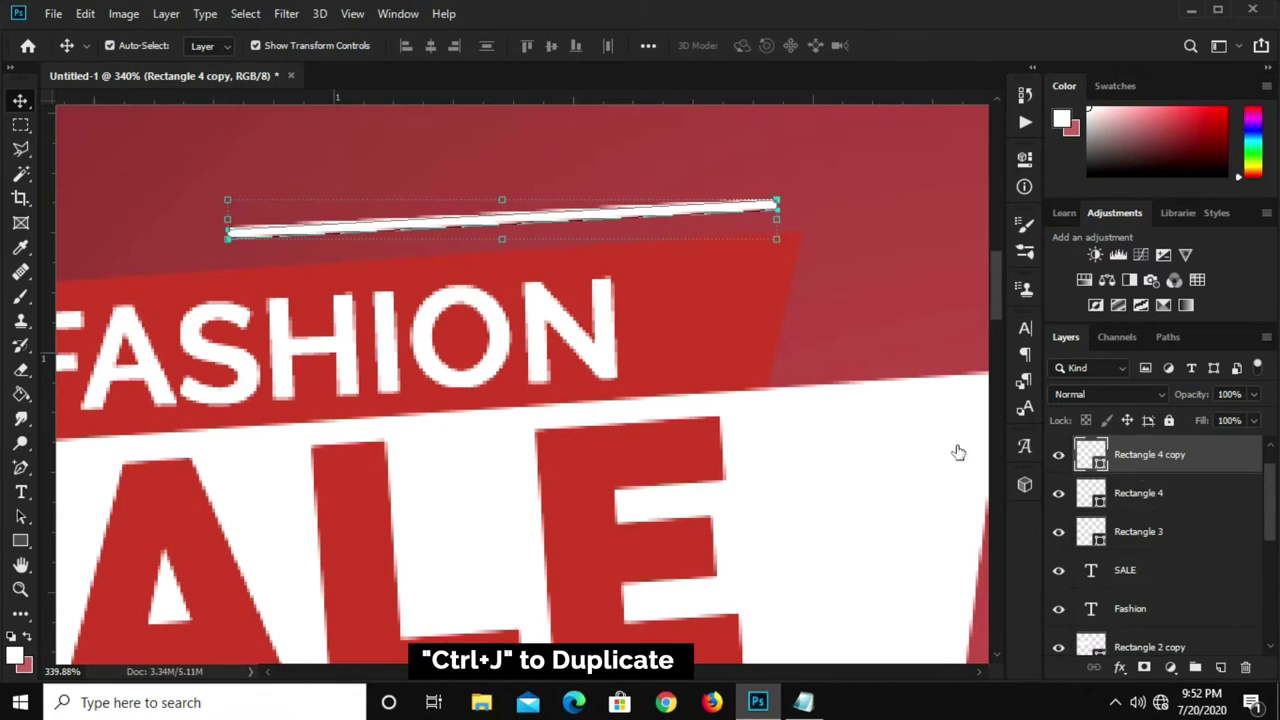
{"action": "left_click_drag", "start_coordinate": [548, 222], "coordinate": [466, 207]}
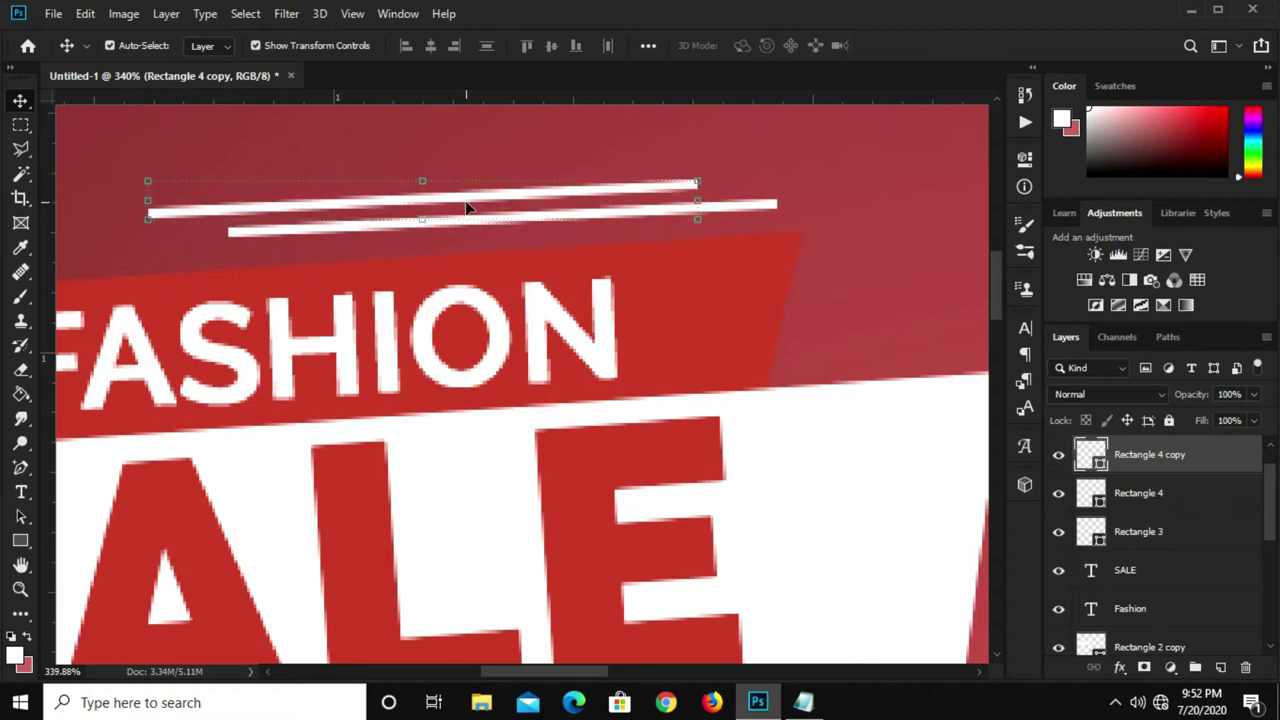
{"action": "scroll", "coordinate": [465, 205], "scroll_direction": "down", "scroll_amount": 5}
{"action": "left_click", "coordinate": [822, 318]}
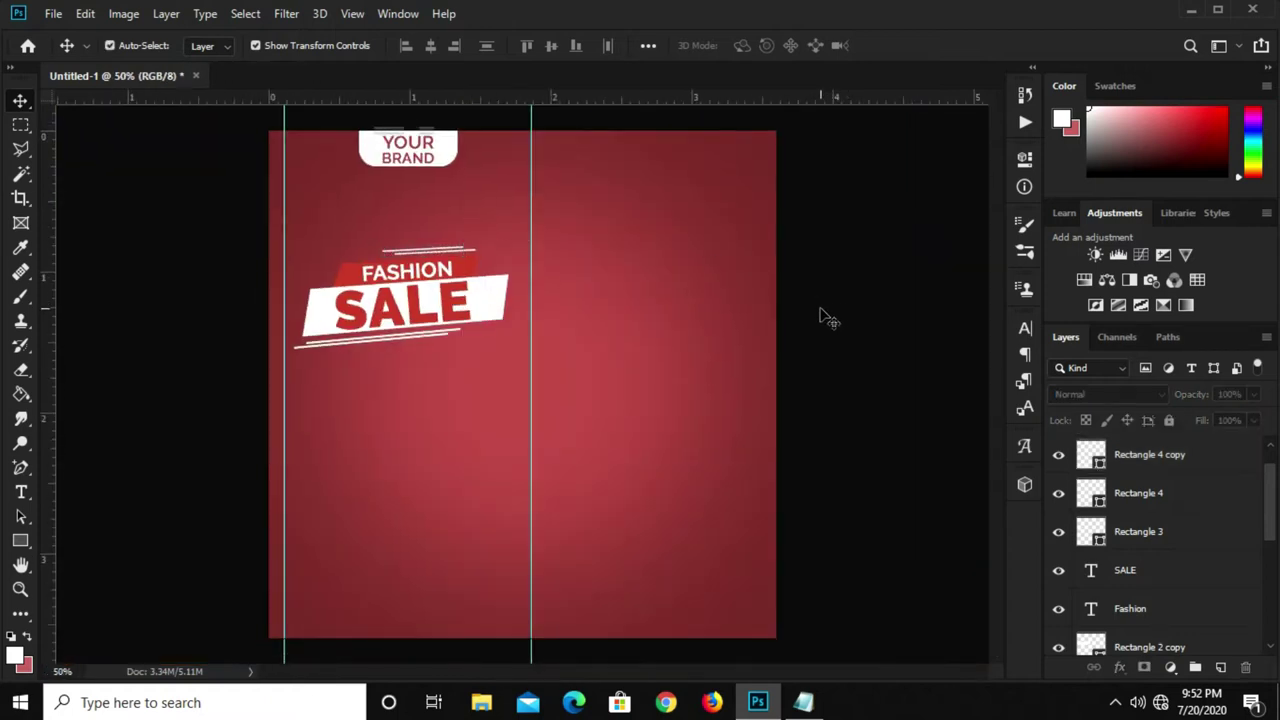
Draw a white rectangle below the banner and round its corners to 42 px.
{"action": "scroll", "coordinate": [449, 303], "scroll_direction": "up", "scroll_amount": 2}
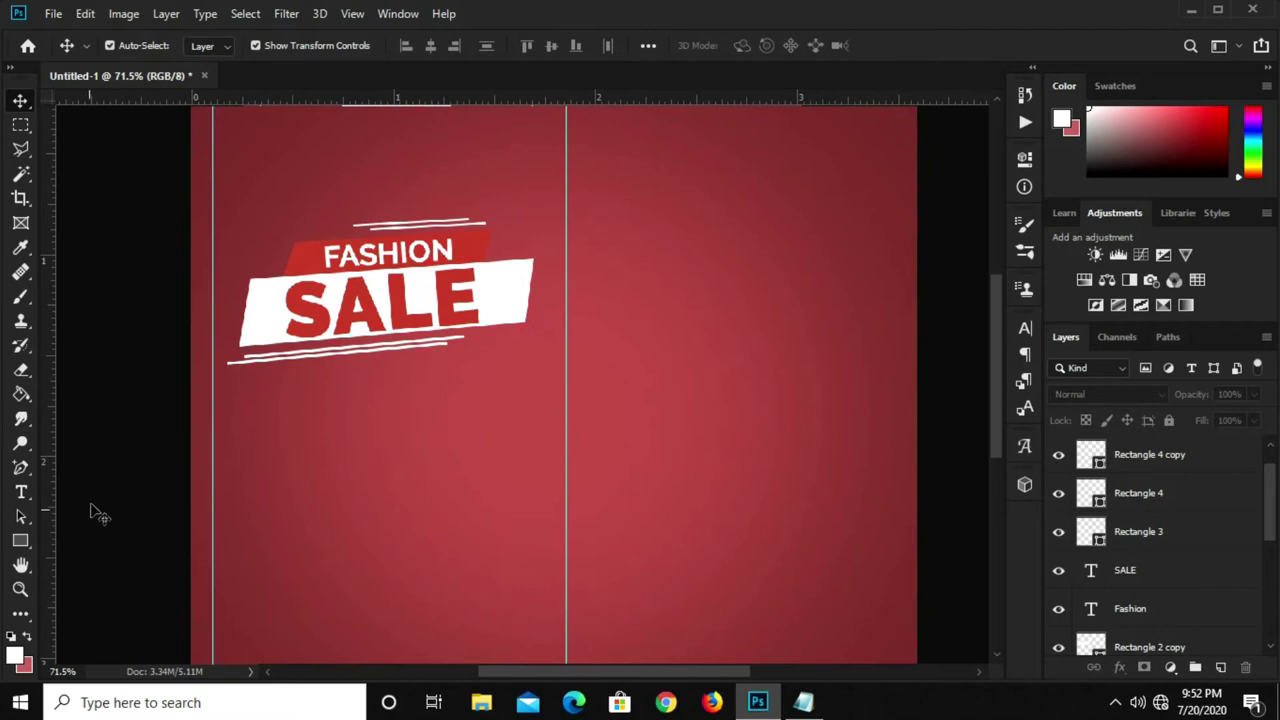
{"action": "right_click", "coordinate": [12, 539]}
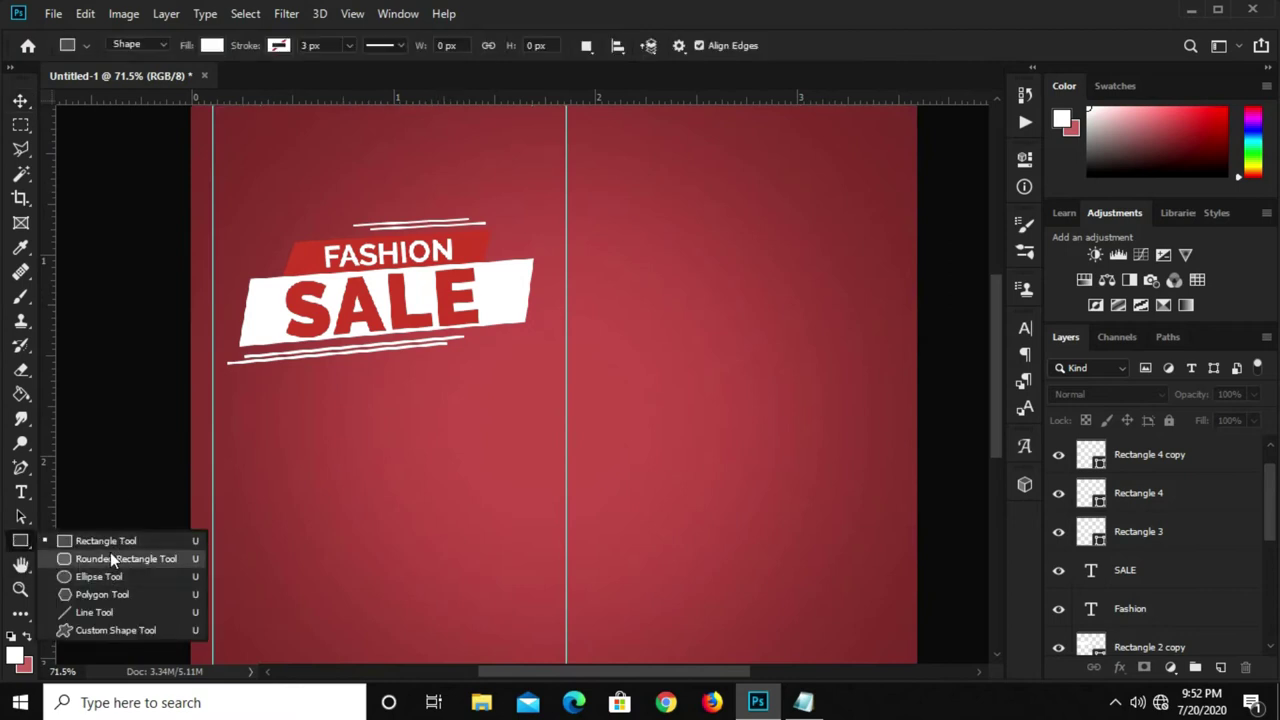
{"action": "left_click", "coordinate": [110, 545]}
{"action": "scroll", "coordinate": [257, 386], "scroll_direction": "up", "scroll_amount": 3}
{"action": "left_click_drag", "start_coordinate": [275, 414], "coordinate": [574, 443]}
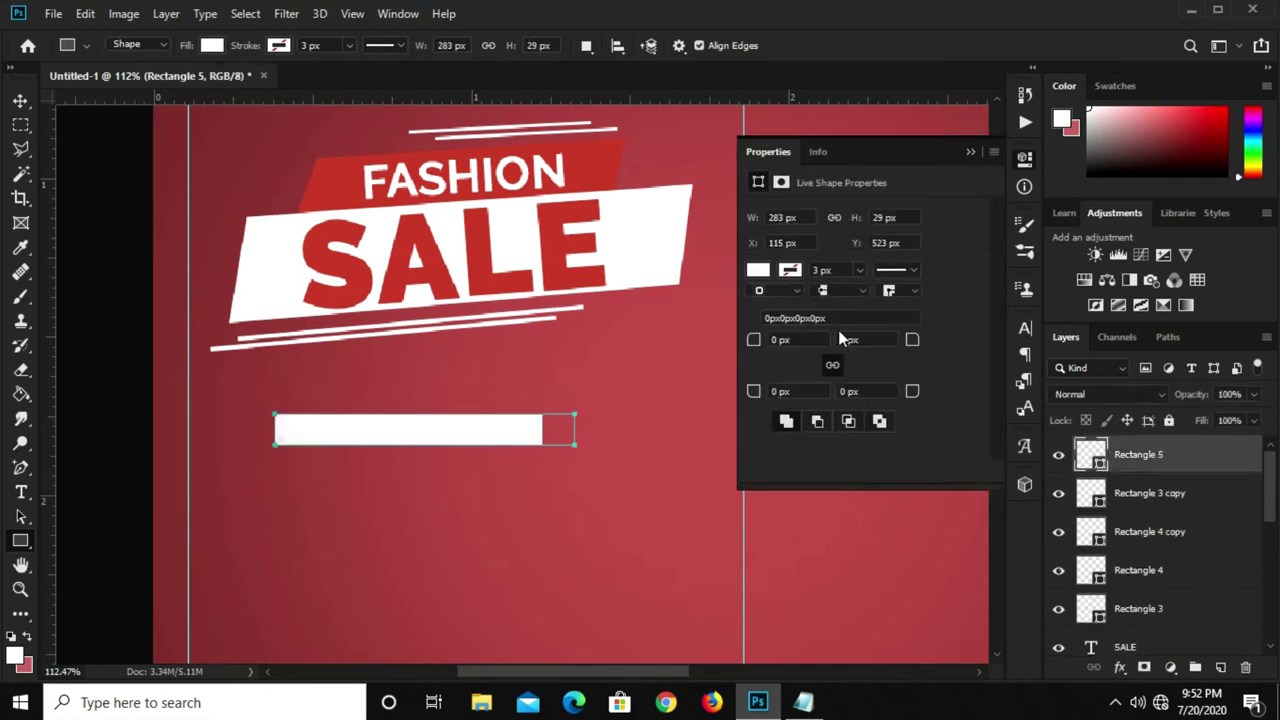
{"action": "left_click_drag", "start_coordinate": [912, 345], "coordinate": [949, 349]}
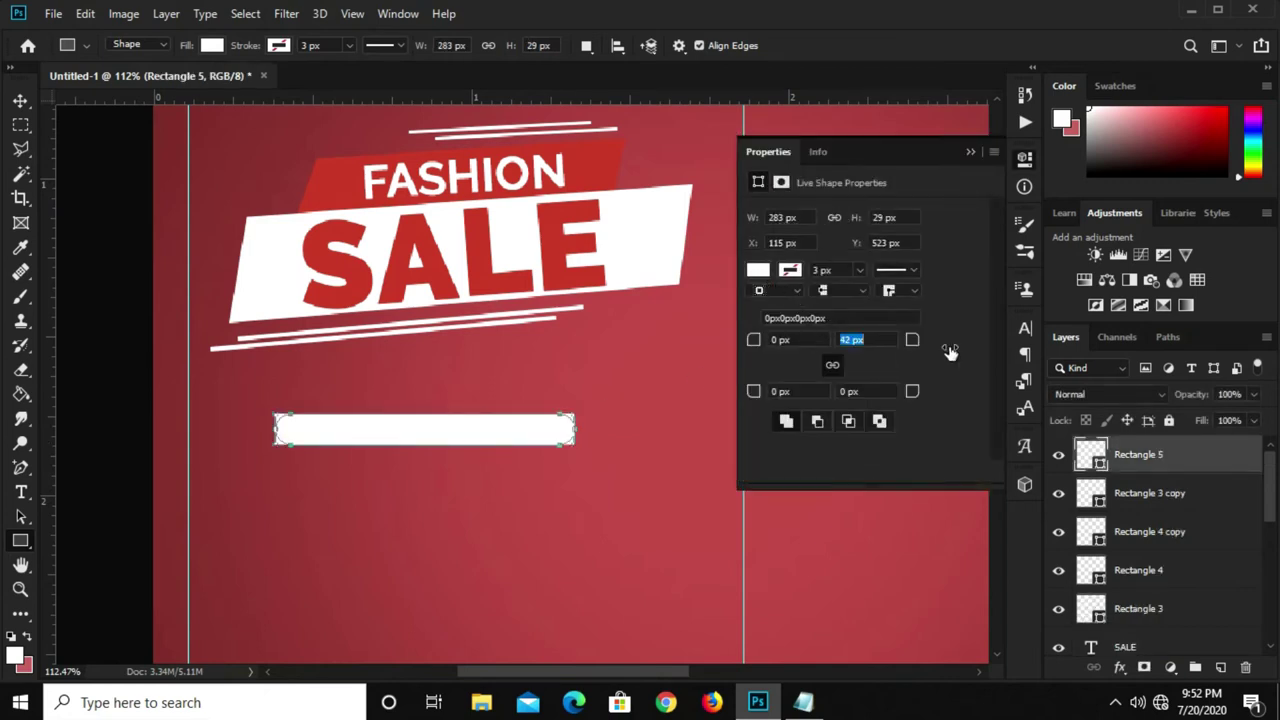
Make the pill bar narrower and shorter, then return to the Notepad text list.
{"action": "left_click", "coordinate": [970, 151]}
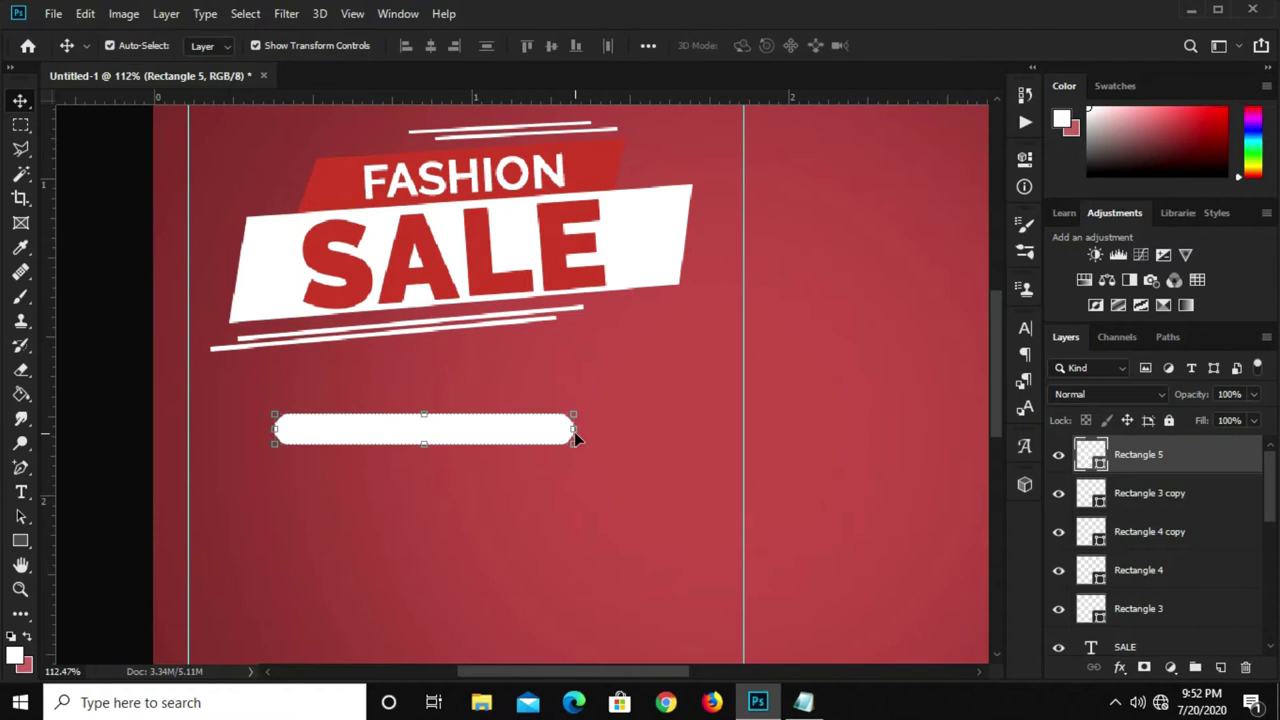
{"action": "key", "text": "ctrl+t"}
{"action": "left_click_drag", "start_coordinate": [574, 431], "coordinate": [502, 431]}
{"action": "scroll", "coordinate": [380, 418], "scroll_direction": "up", "scroll_amount": 2}
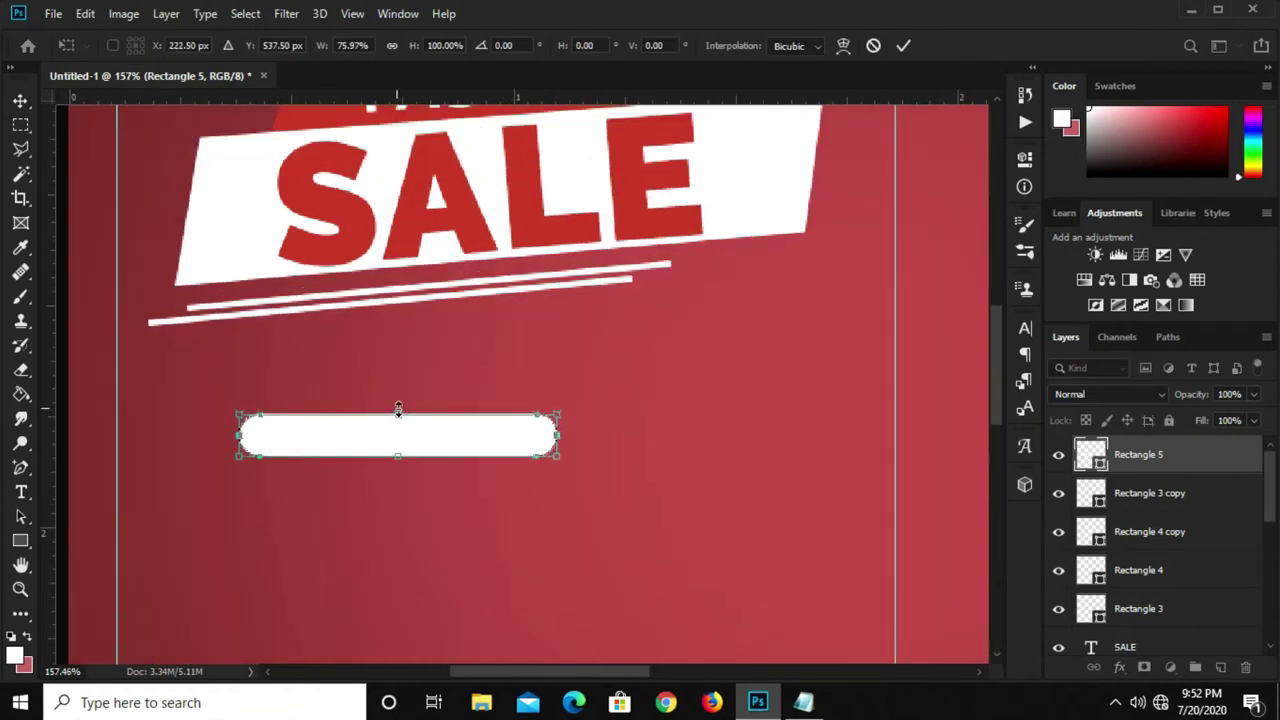
{"action": "left_click_drag", "start_coordinate": [397, 415], "coordinate": [399, 420]}
{"action": "key", "text": "Return"}
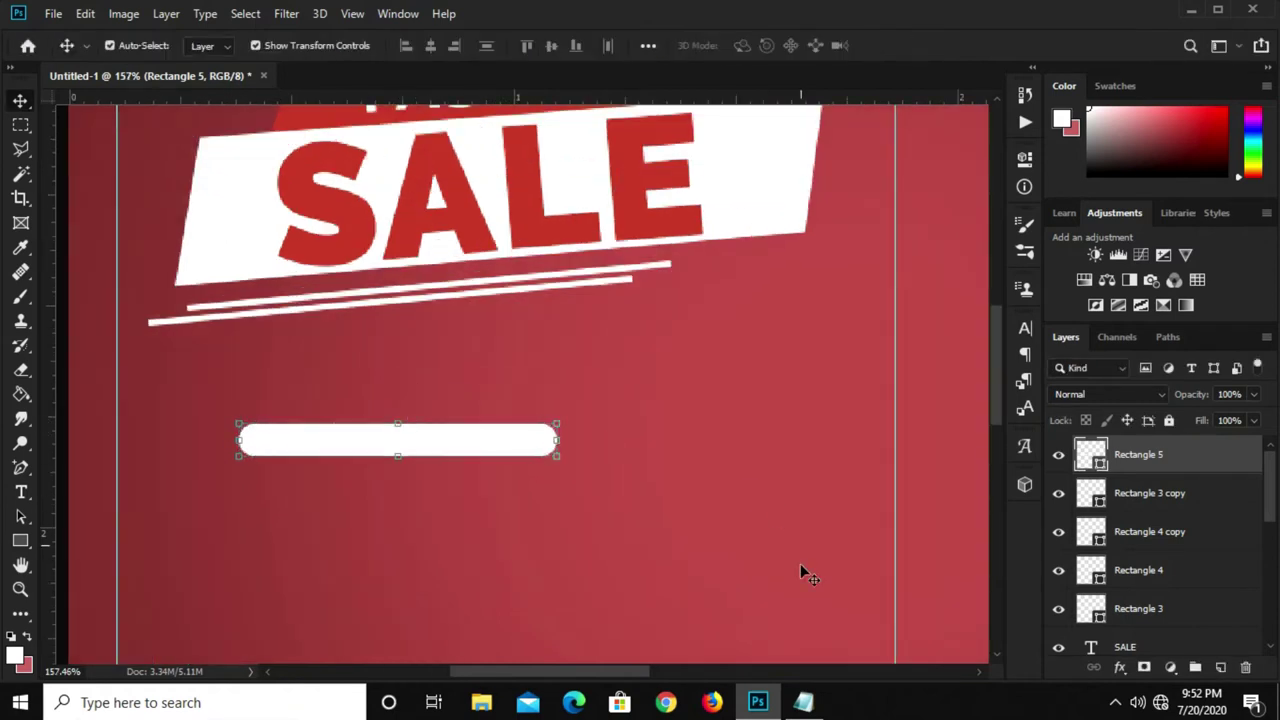
{"action": "left_click", "coordinate": [803, 700]}
Copy 'new collection' from Notepad and paste it as a new text layer.
{"action": "left_click_drag", "start_coordinate": [800, 352], "coordinate": [684, 349]}
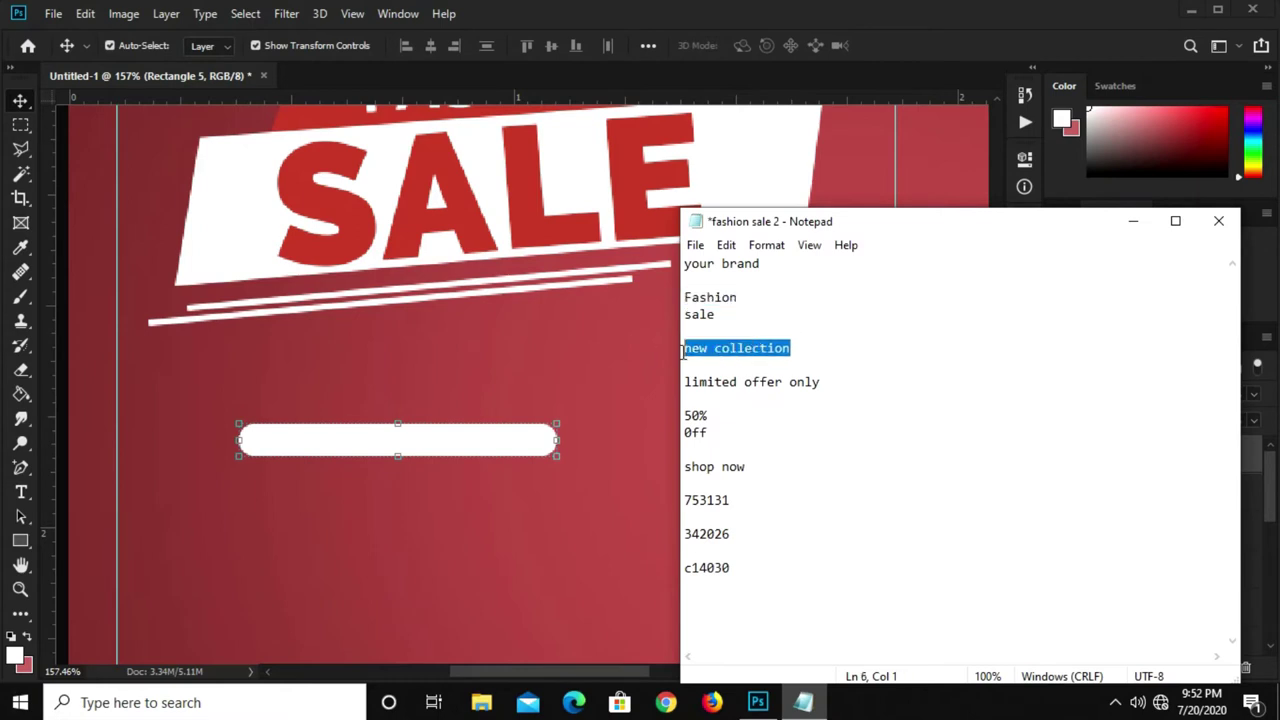
{"action": "right_click", "coordinate": [731, 357]}
{"action": "left_click", "coordinate": [740, 412]}
{"action": "left_click", "coordinate": [568, 533]}
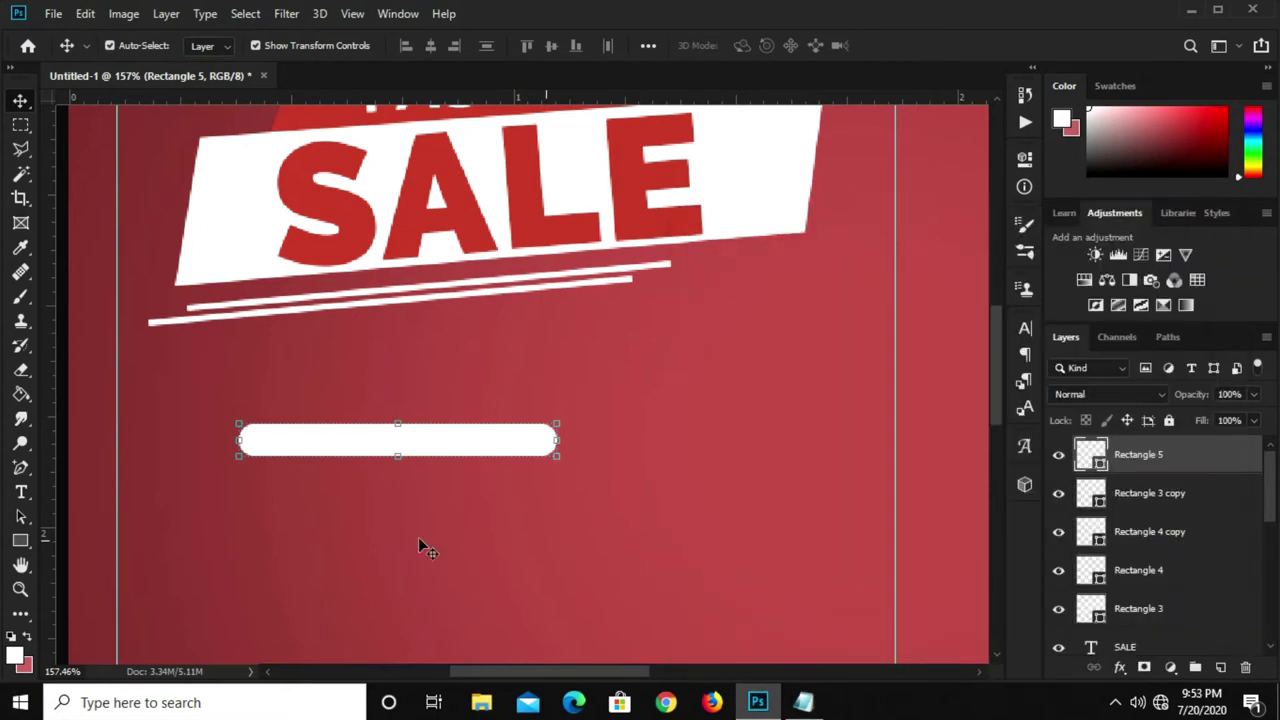
{"action": "left_click", "coordinate": [20, 492]}
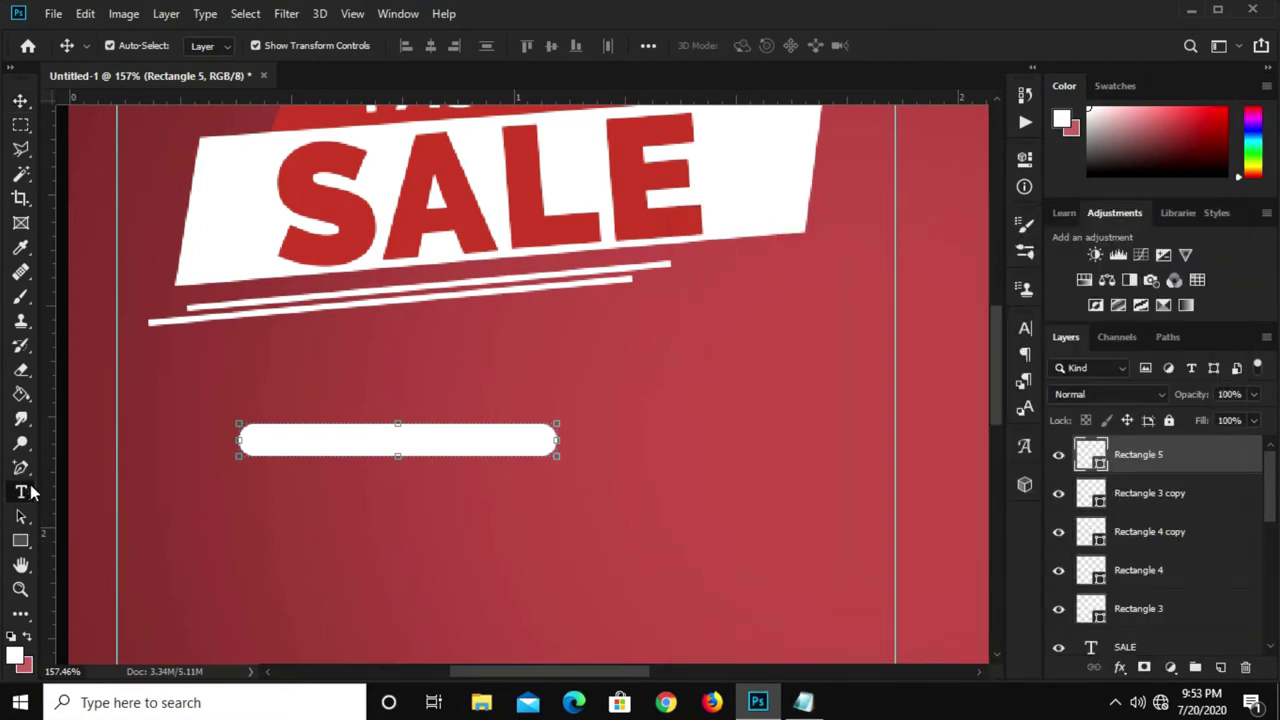
{"action": "left_click", "coordinate": [614, 373]}
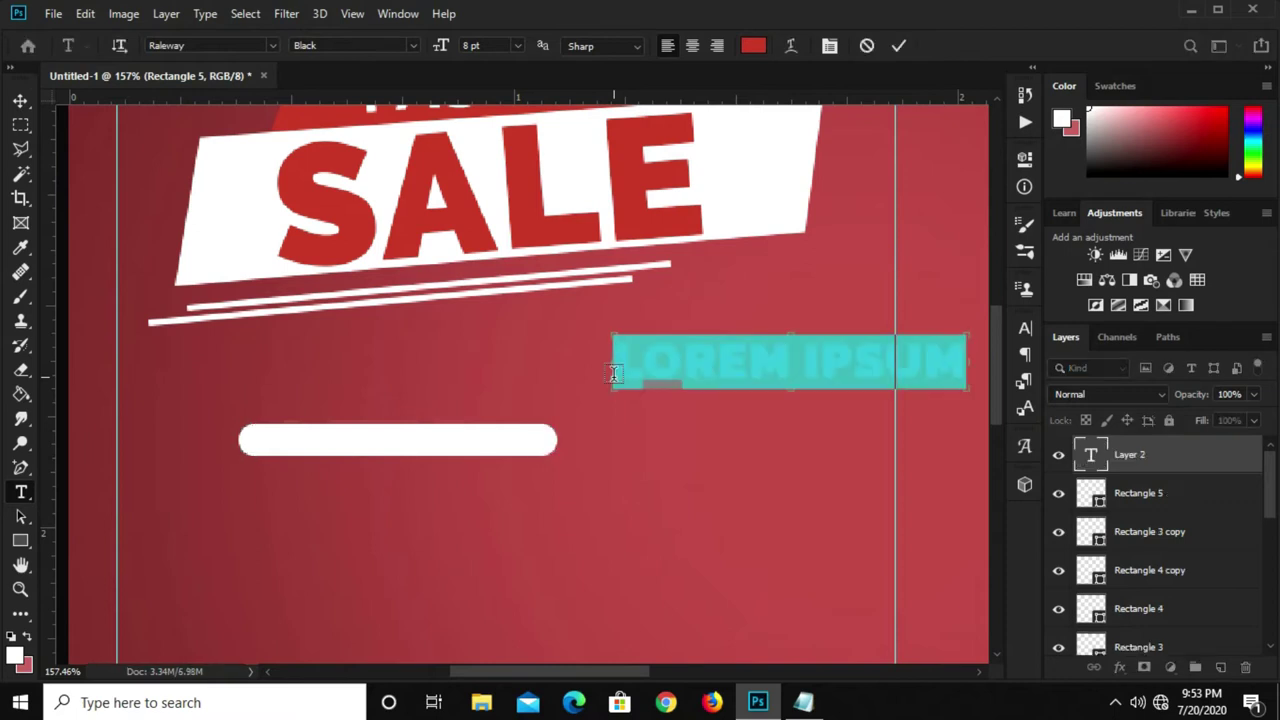
{"action": "key", "text": "ctrl+v"}
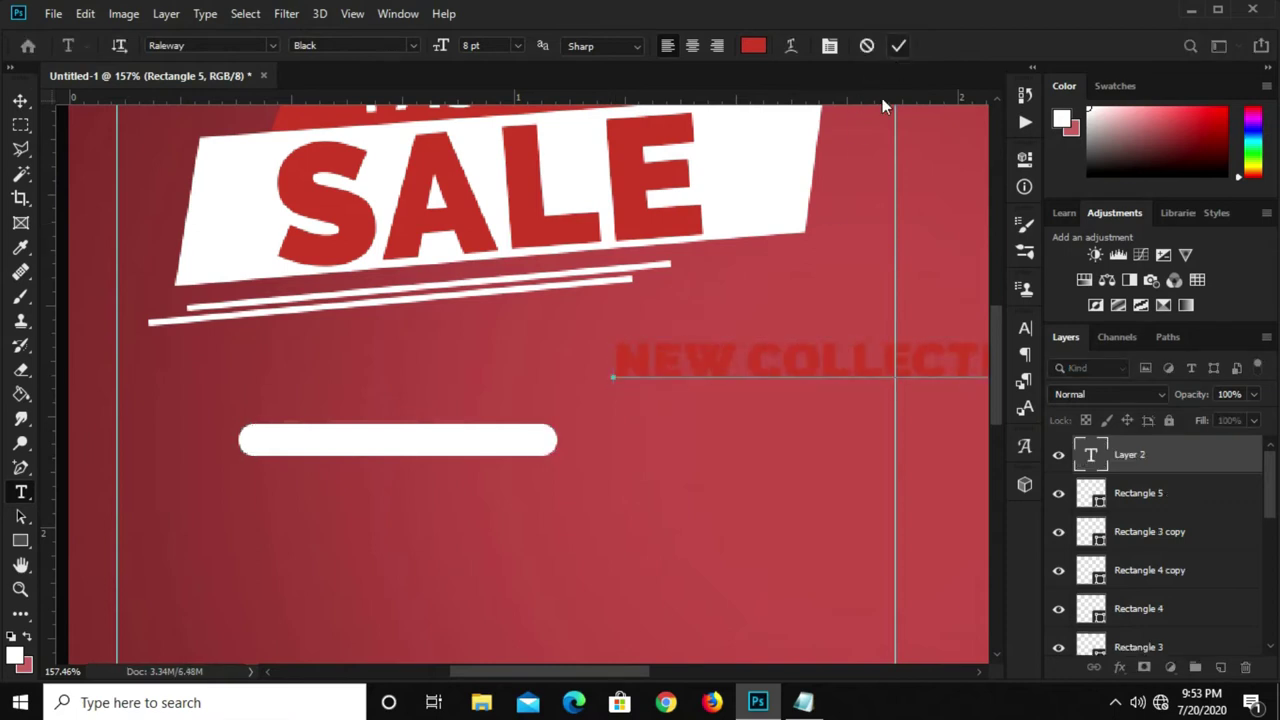
{"action": "left_click", "coordinate": [898, 45]}
Make the NEW COLLECTION text red and Bold.
{"action": "left_click", "coordinate": [753, 45]}
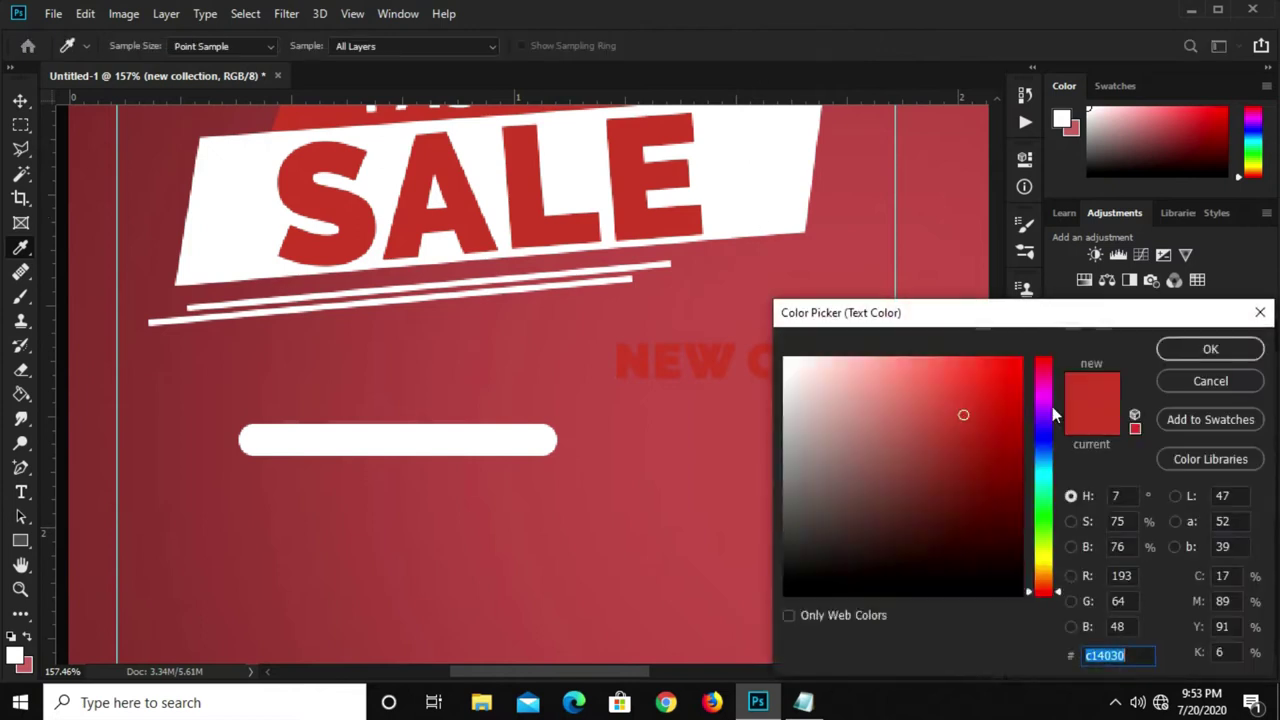
{"action": "left_click", "coordinate": [1210, 349]}
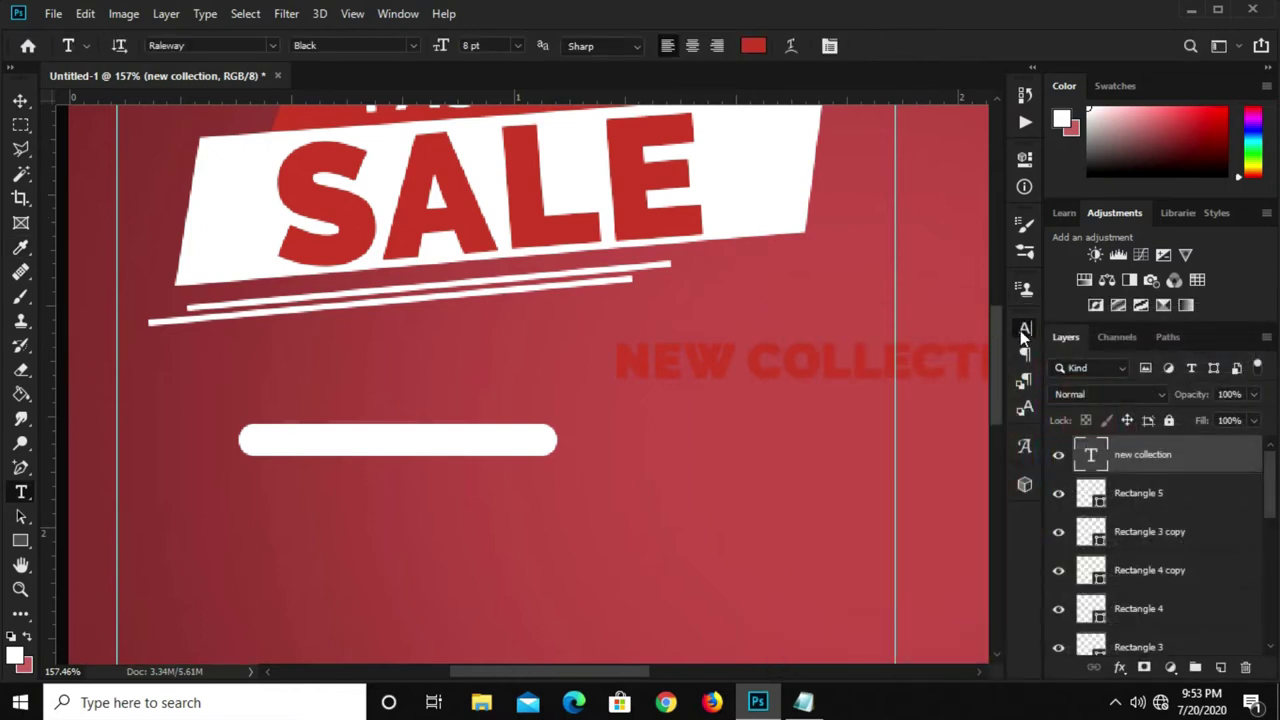
{"action": "left_click", "coordinate": [1024, 330]}
{"action": "left_click", "coordinate": [993, 355]}
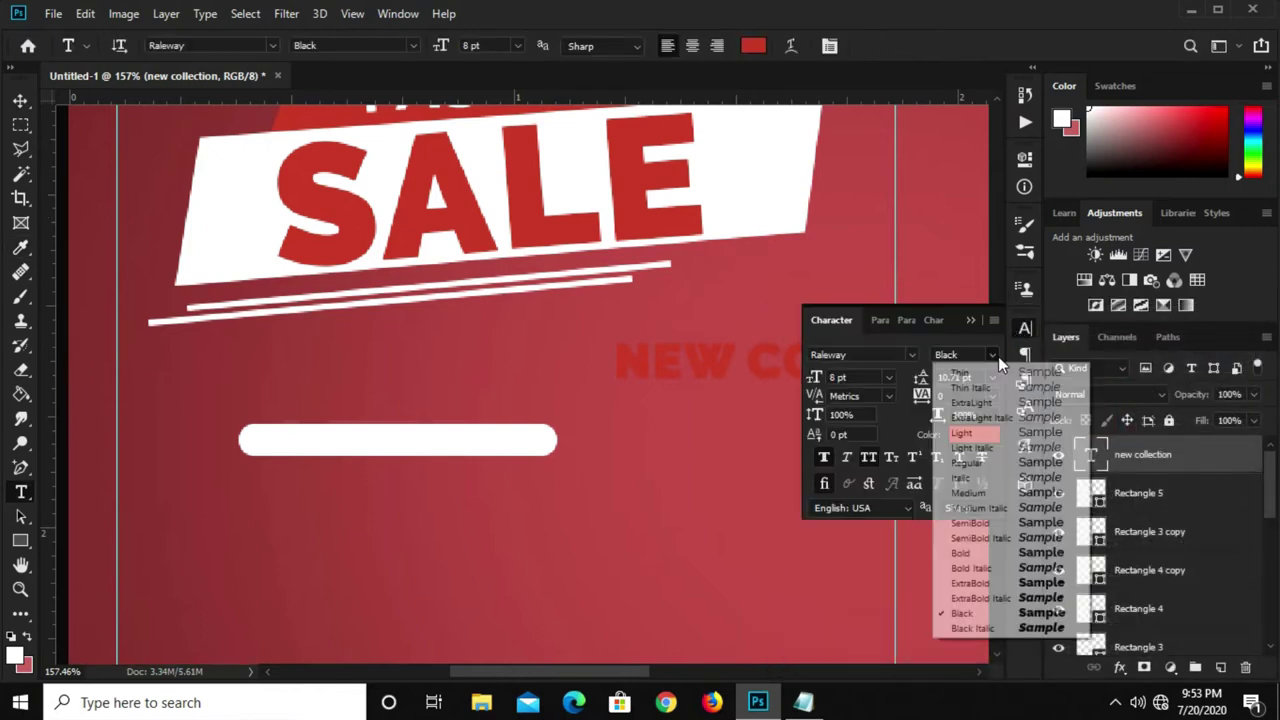
{"action": "left_click", "coordinate": [980, 553]}
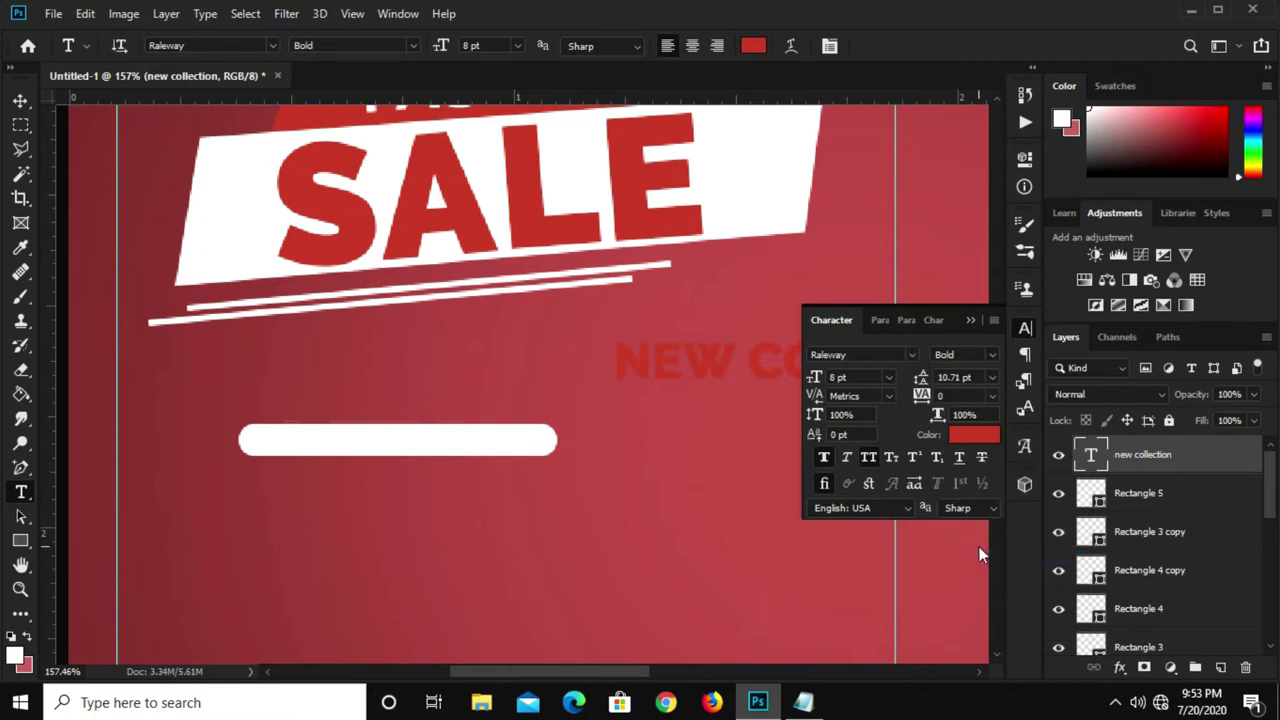
{"action": "key", "text": "v"}
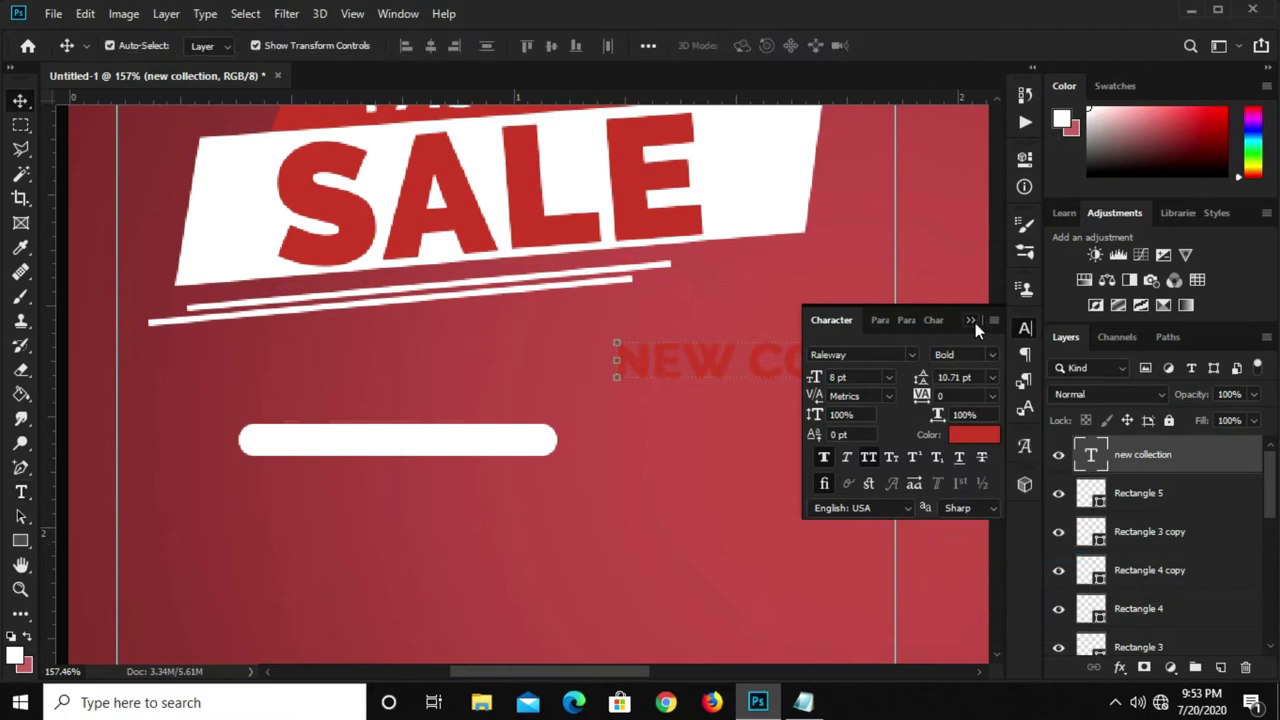
{"action": "left_click", "coordinate": [971, 321]}
Move NEW COLLECTION onto the white pill bar and scale it to fit.
{"action": "mouse_move", "coordinate": [798, 364]}
{"action": "left_mouse_down"}
{"action": "mouse_move", "coordinate": [432, 437]}
{"action": "mouse_move", "coordinate": [457, 467]}
{"action": "mouse_move", "coordinate": [497, 451]}
{"action": "mouse_move", "coordinate": [429, 429]}
{"action": "mouse_move", "coordinate": [396, 464]}
{"action": "left_mouse_up"}
{"action": "key", "text": "ctrl+t"}
{"action": "scroll", "coordinate": [457, 467], "scroll_direction": "up", "scroll_amount": 2, "text": "alt"}
{"action": "scroll", "coordinate": [385, 435], "scroll_direction": "up", "scroll_amount": 2, "text": "alt"}
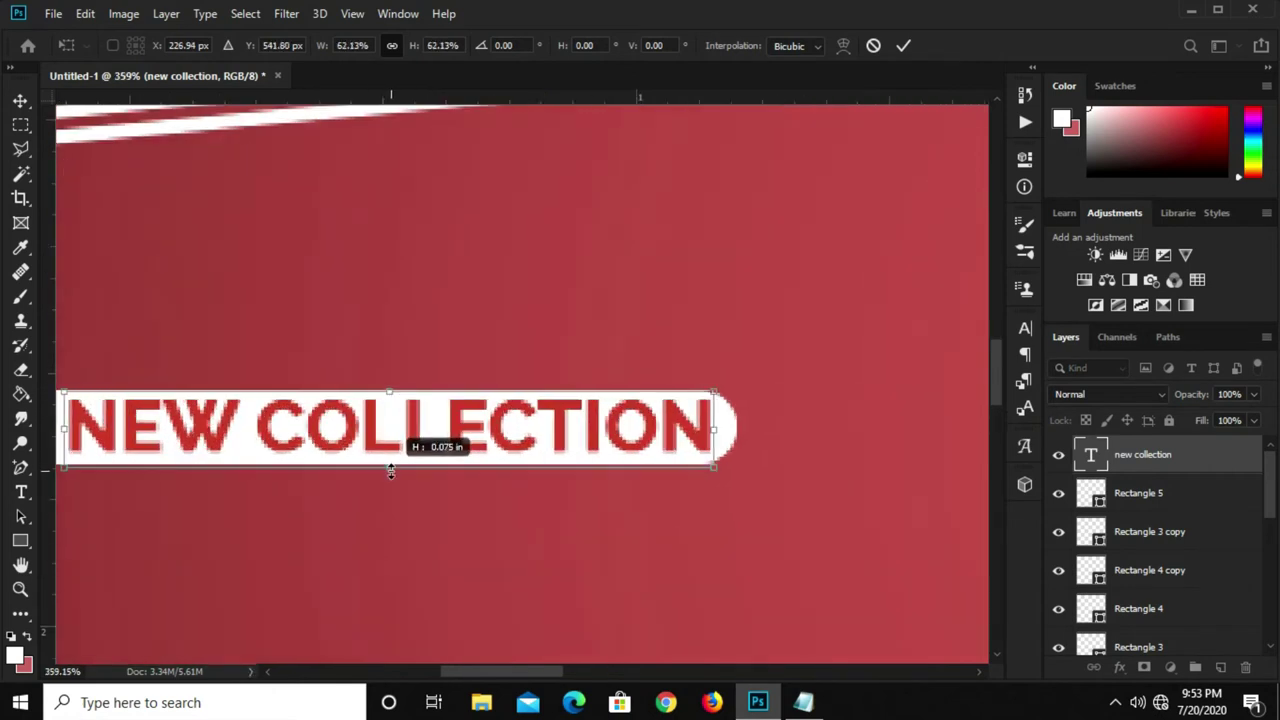
{"action": "key", "text": "Return"}
Move the pill bar and its text up beneath the SALE banner.
{"action": "scroll", "coordinate": [428, 450], "scroll_direction": "down", "scroll_amount": 2, "text": "alt"}
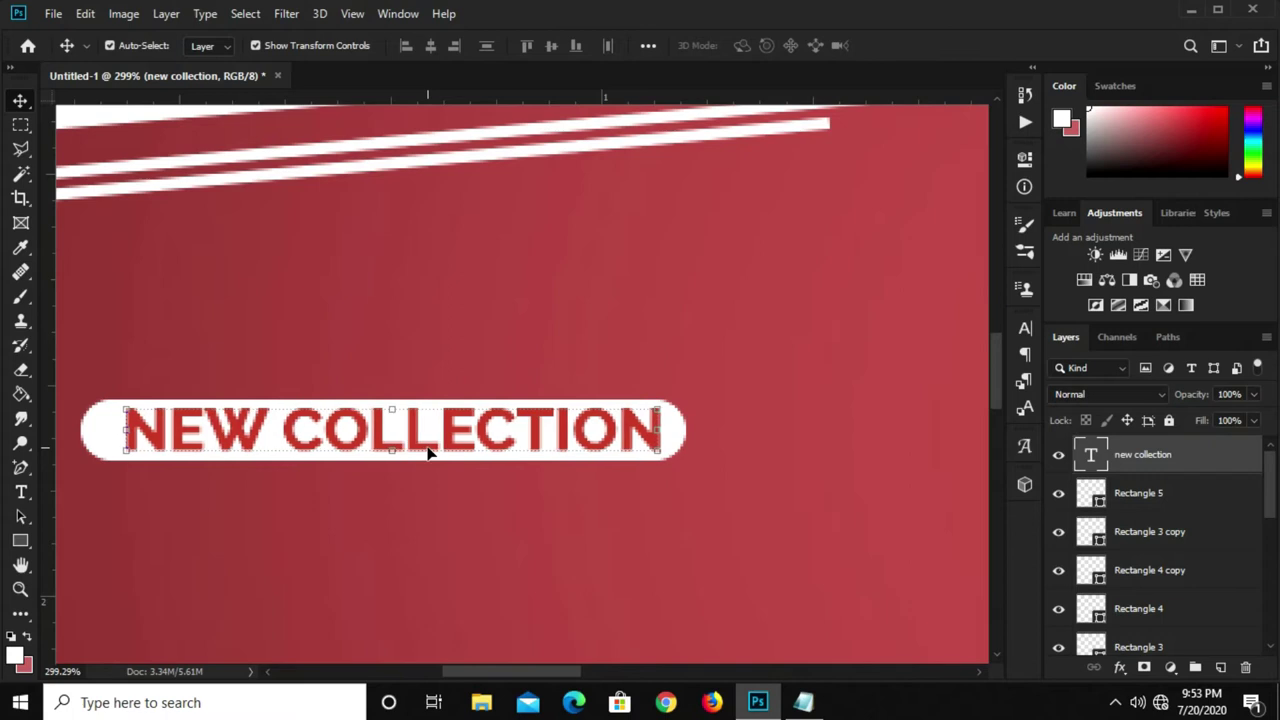
{"action": "left_click", "coordinate": [1184, 500], "text": "shift"}
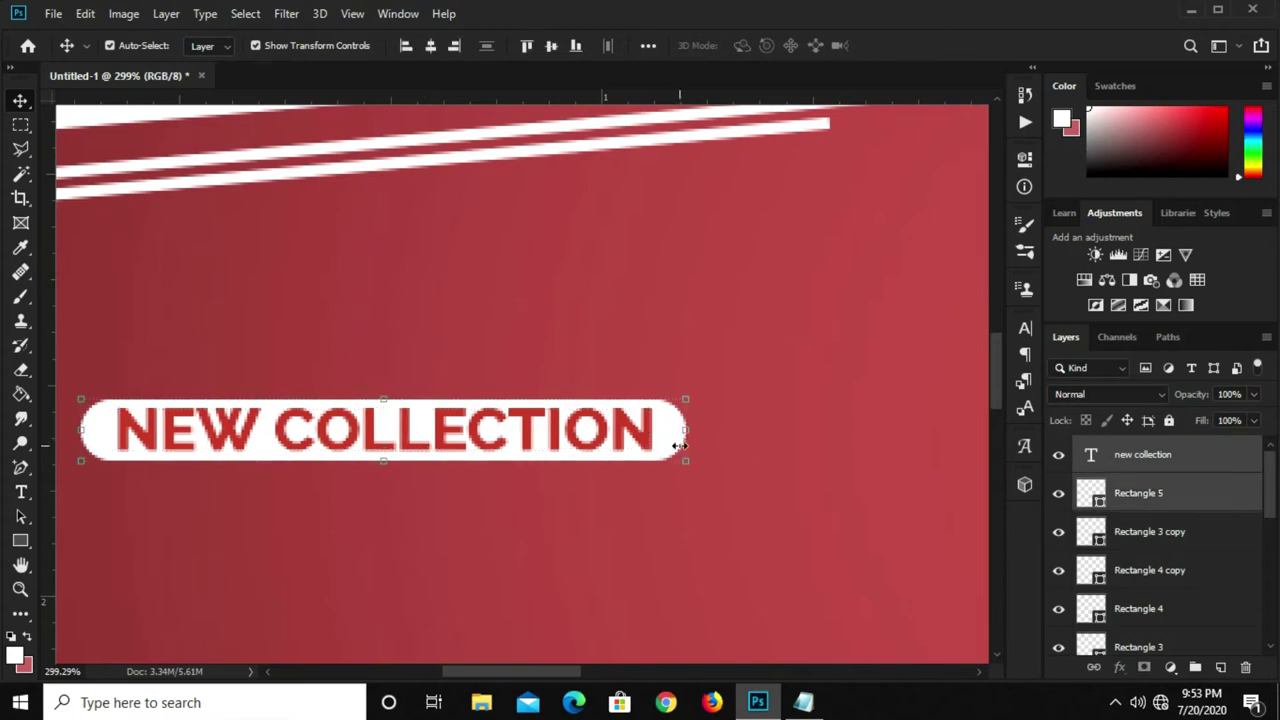
{"action": "scroll", "coordinate": [676, 453], "scroll_direction": "down", "scroll_amount": 1, "text": "alt"}
{"action": "left_click_drag", "start_coordinate": [660, 455], "coordinate": [699, 305]}
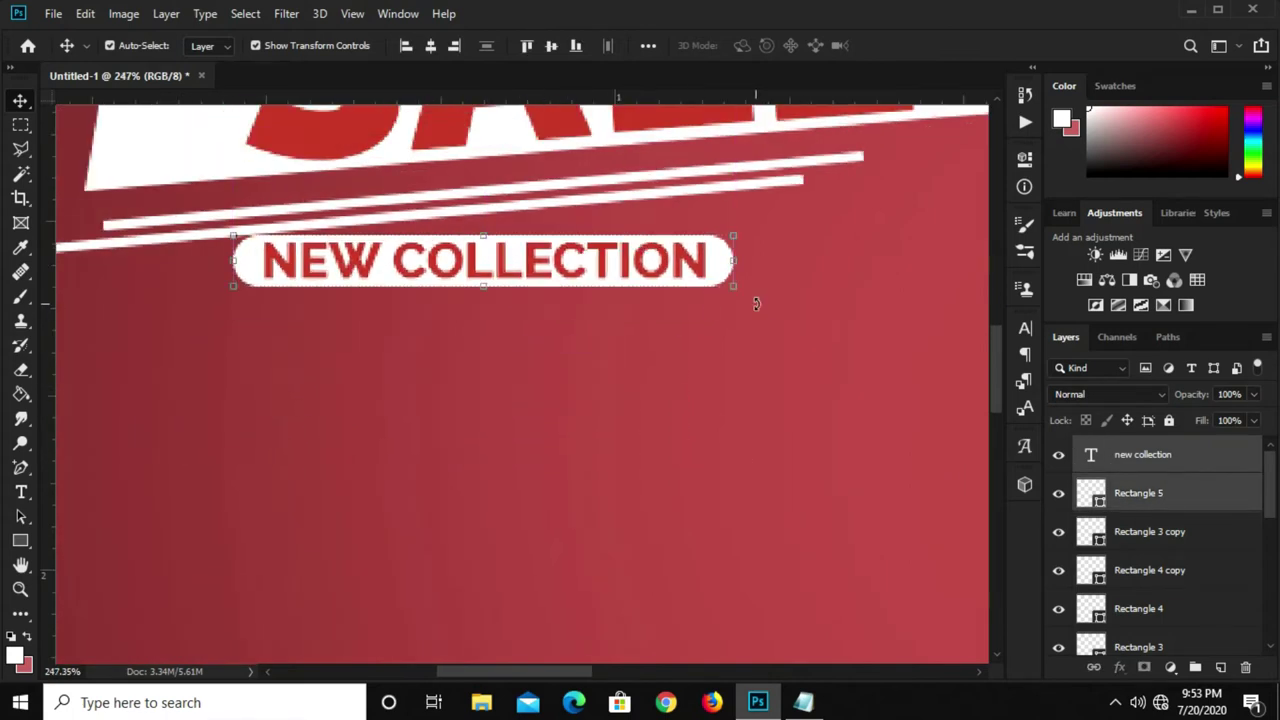
{"action": "left_click", "coordinate": [758, 296]}
Select the Rectangle 5 and NEW COLLECTION layers and tilt them toward the banner's slant.
{"action": "left_click", "coordinate": [1154, 497]}
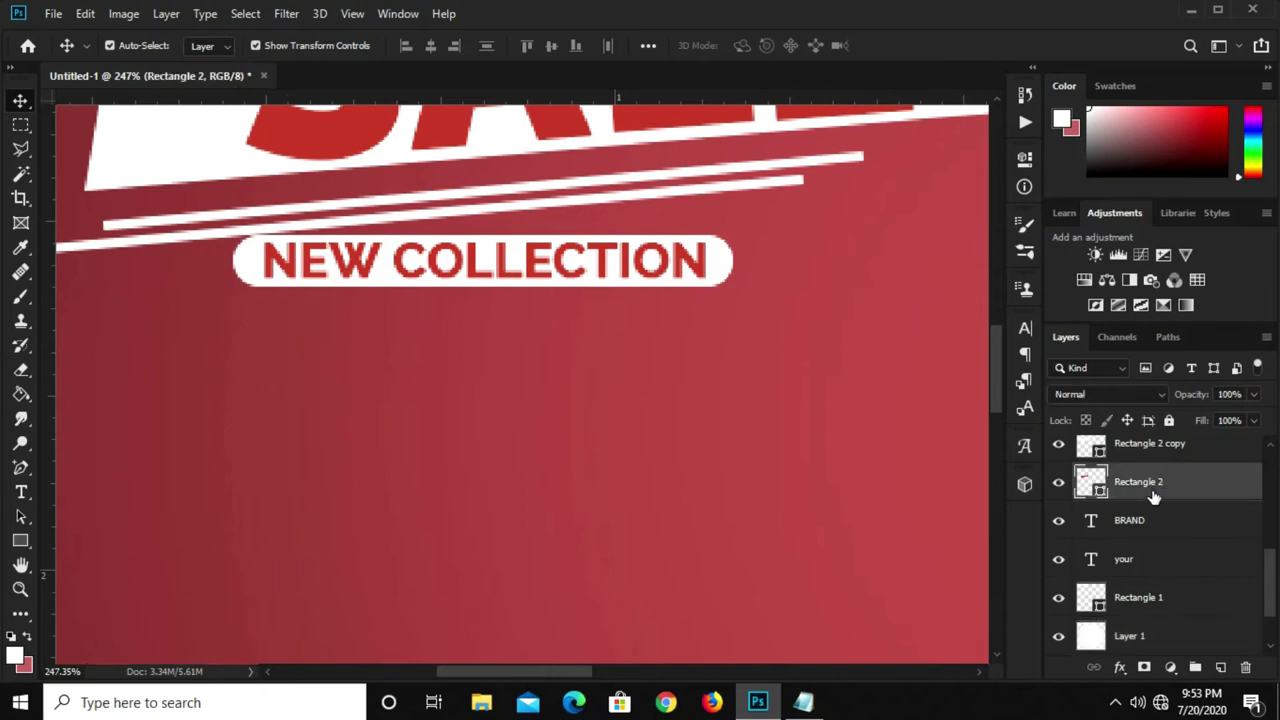
{"action": "scroll", "coordinate": [1155, 495], "scroll_direction": "up", "scroll_amount": 2}
{"action": "scroll", "coordinate": [1156, 493], "scroll_direction": "up", "scroll_amount": 2}
{"action": "left_click", "coordinate": [1158, 493]}
{"action": "left_click", "coordinate": [1157, 462], "text": "shift"}
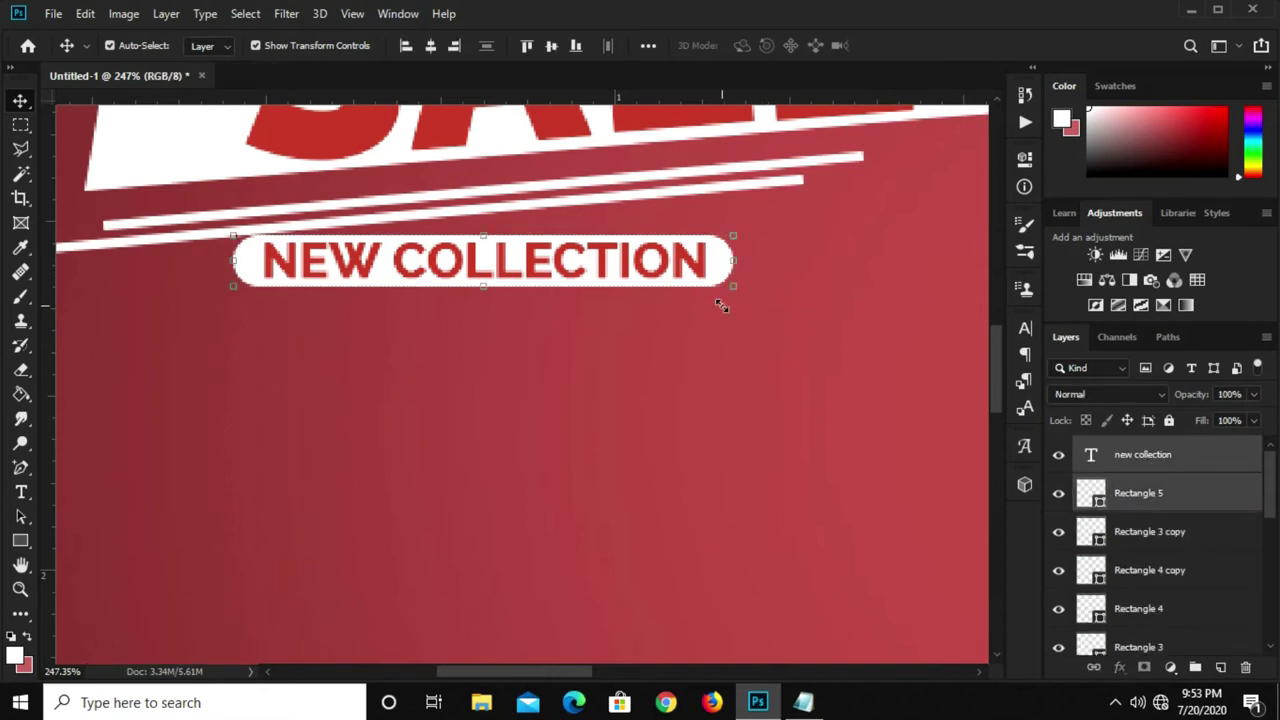
{"action": "left_click_drag", "start_coordinate": [722, 306], "coordinate": [722, 270]}
{"action": "scroll", "coordinate": [722, 270], "scroll_direction": "down", "scroll_amount": 3}
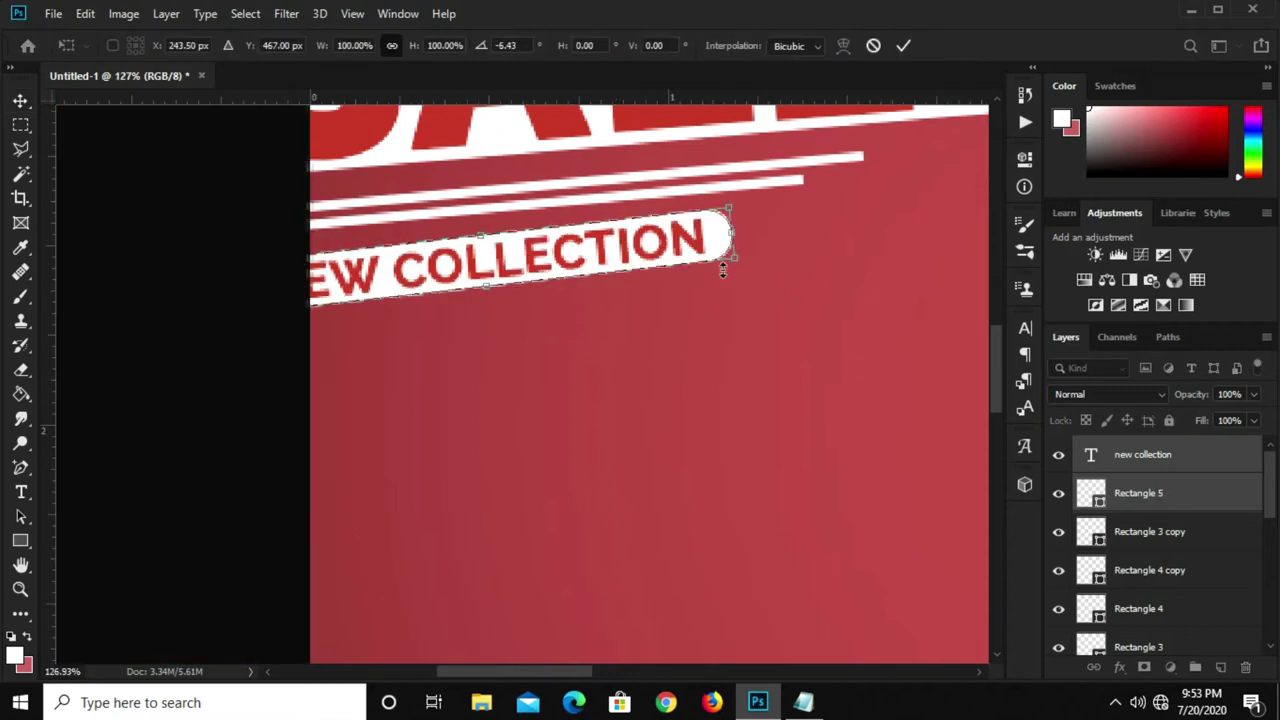
{"action": "scroll", "coordinate": [722, 270], "scroll_direction": "down", "scroll_amount": 2}
{"action": "scroll", "coordinate": [720, 265], "scroll_direction": "down", "scroll_amount": 2}
{"action": "scroll", "coordinate": [340, 374], "scroll_direction": "up", "scroll_amount": 2}
{"action": "scroll", "coordinate": [373, 375], "scroll_direction": "up", "scroll_amount": 3}
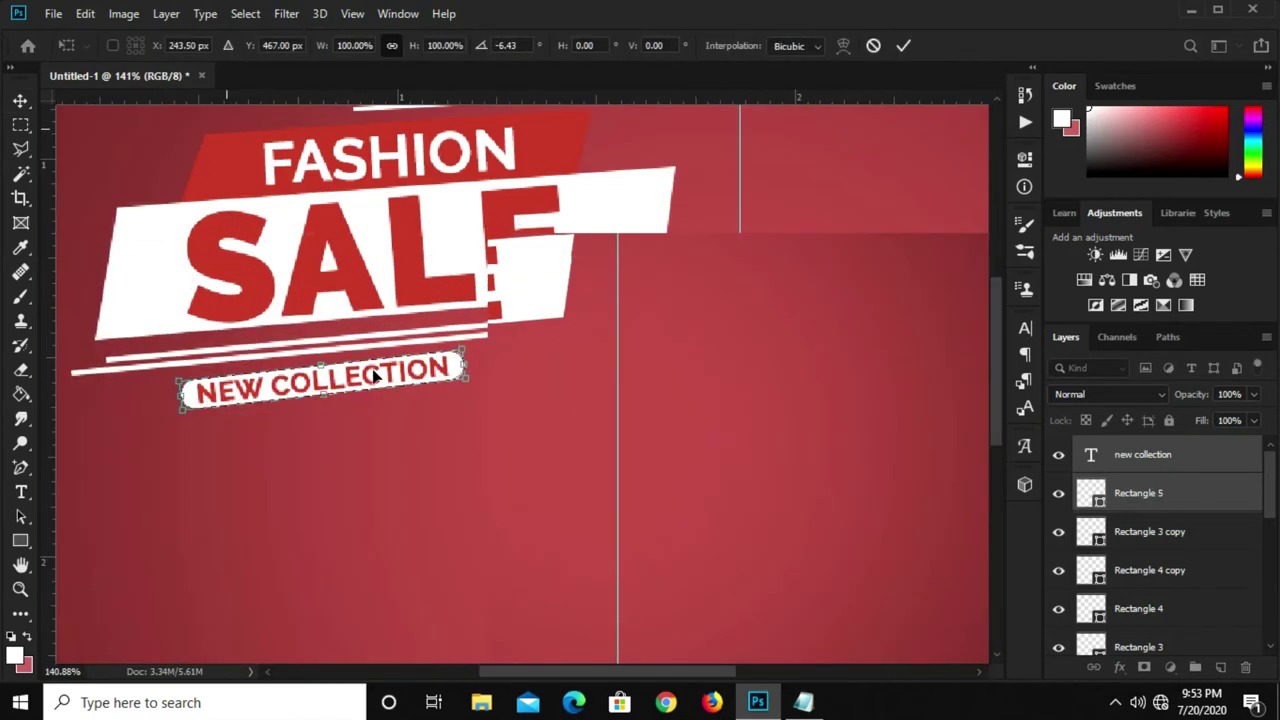
Set the pill's tilt to about -5.3° and nudge it left under the stripes.
{"action": "left_click_drag", "start_coordinate": [373, 375], "coordinate": [387, 370]}
{"action": "scroll", "coordinate": [481, 368], "scroll_direction": "up", "scroll_amount": 2}
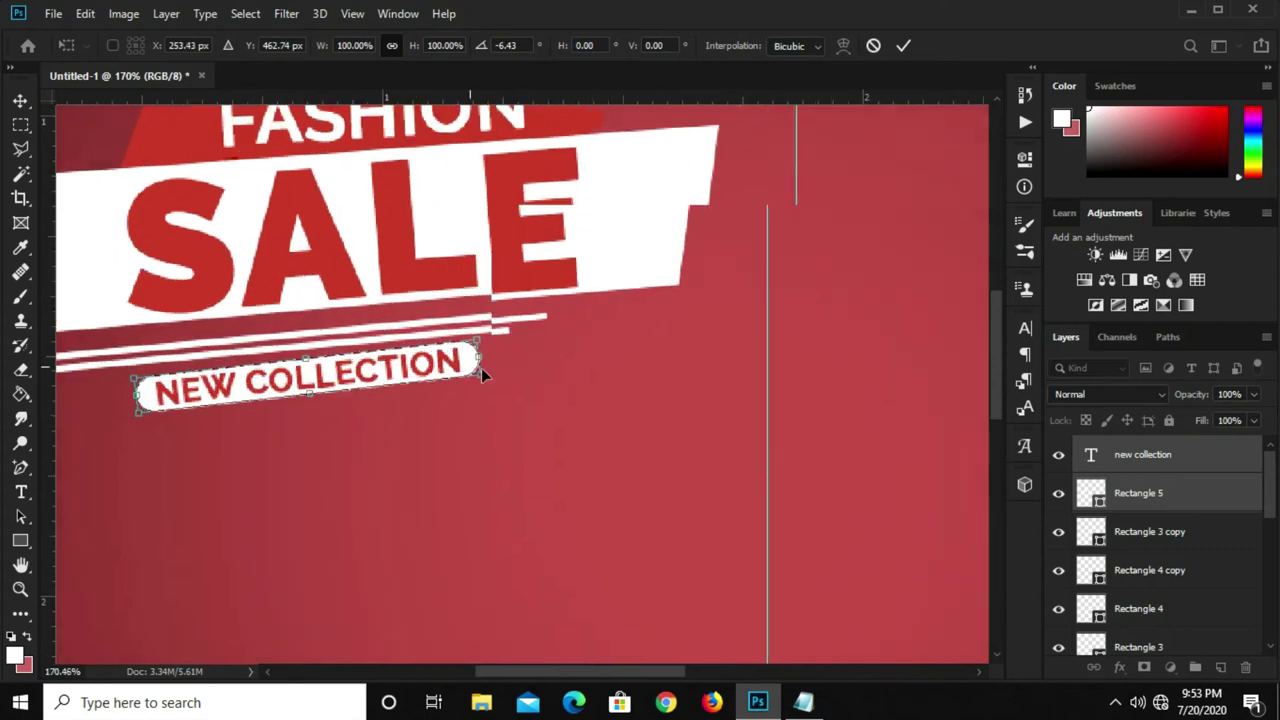
{"action": "left_click_drag", "start_coordinate": [479, 381], "coordinate": [494, 380]}
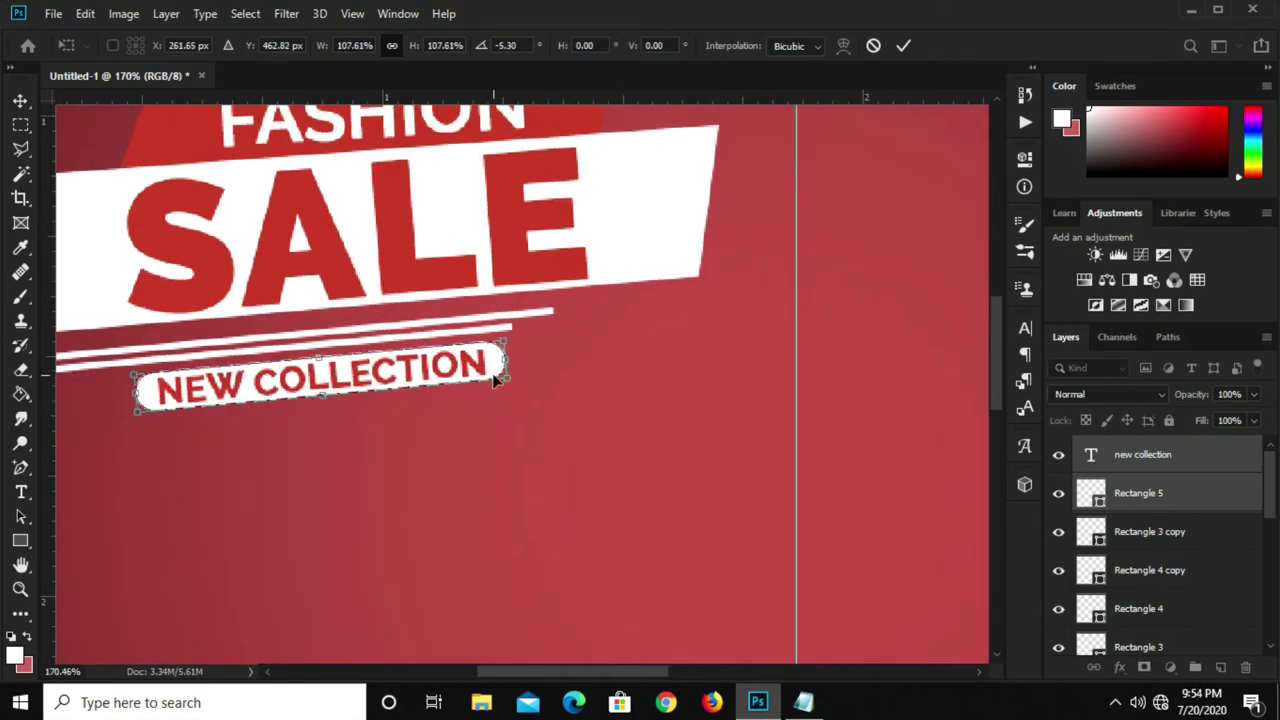
{"action": "key", "text": "Left"}
{"action": "key", "text": "Left"}
{"action": "key", "text": "Left"}
{"action": "key", "text": "Left"}
{"action": "key", "text": "Left"}
{"action": "key", "text": "Left"}
{"action": "key", "text": "Left"}
{"action": "key", "text": "Left"}
{"action": "key", "text": "Left"}
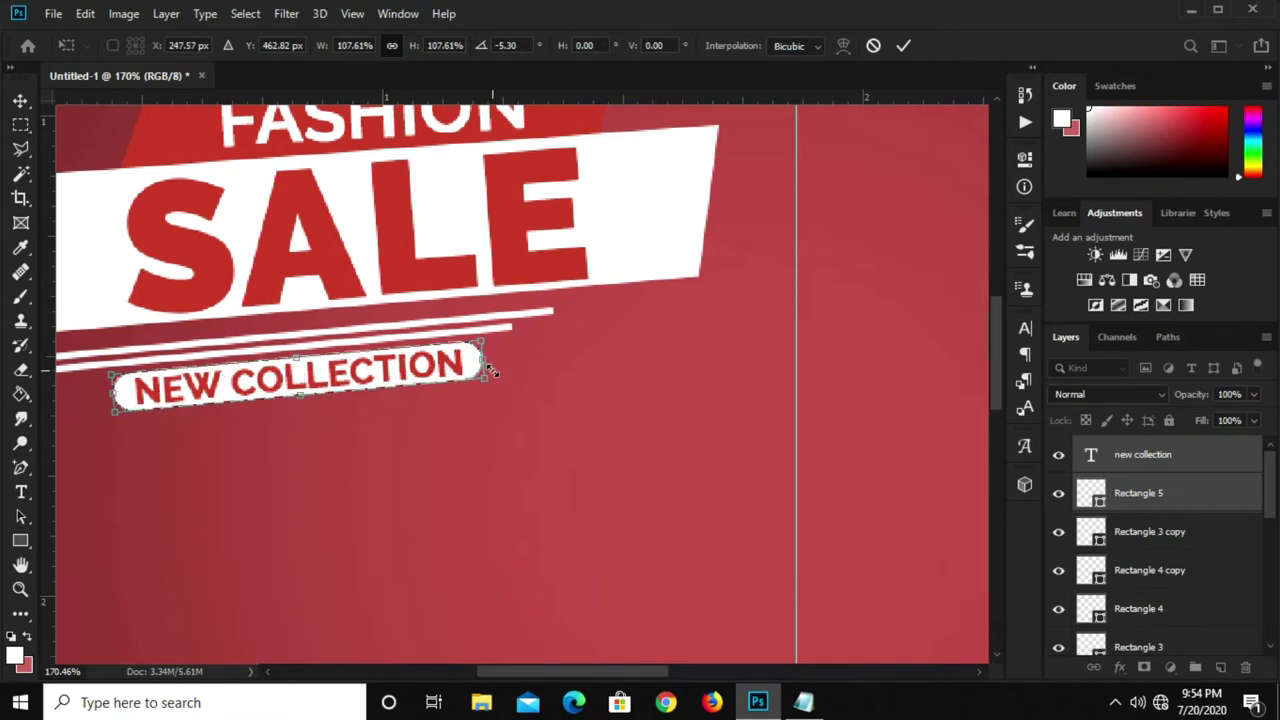
{"action": "key", "text": "Return"}
Zoom out to view the whole poster and fine-tune the NEW COLLECTION position.
{"action": "key", "text": "ctrl+minus"}
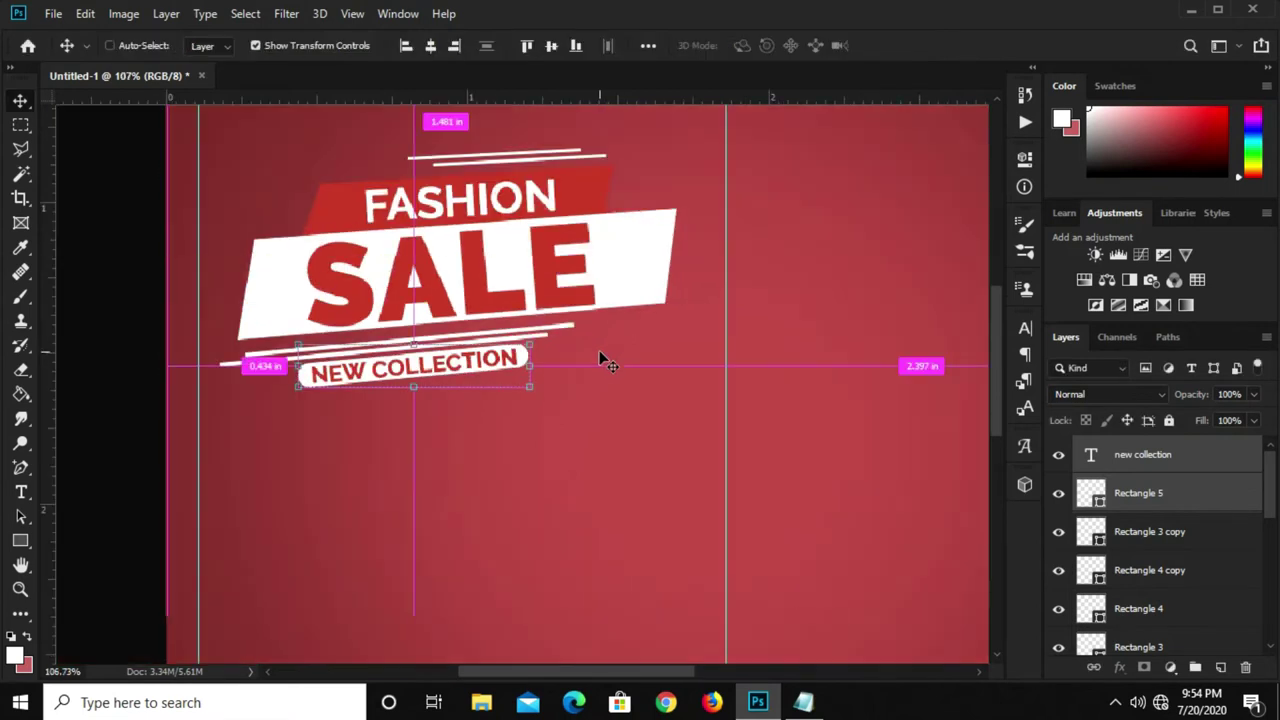
{"action": "key", "text": "ctrl+minus"}
{"action": "key", "text": "ctrl+minus"}
{"action": "key", "text": "Down"}
{"action": "key", "text": "Down"}
{"action": "key", "text": "Down"}
{"action": "key", "text": "Down"}
{"action": "key", "text": "Down"}
{"action": "key", "text": "Down"}
{"action": "key", "text": "Up"}
{"action": "key", "text": "Up"}
{"action": "key", "text": "Up"}
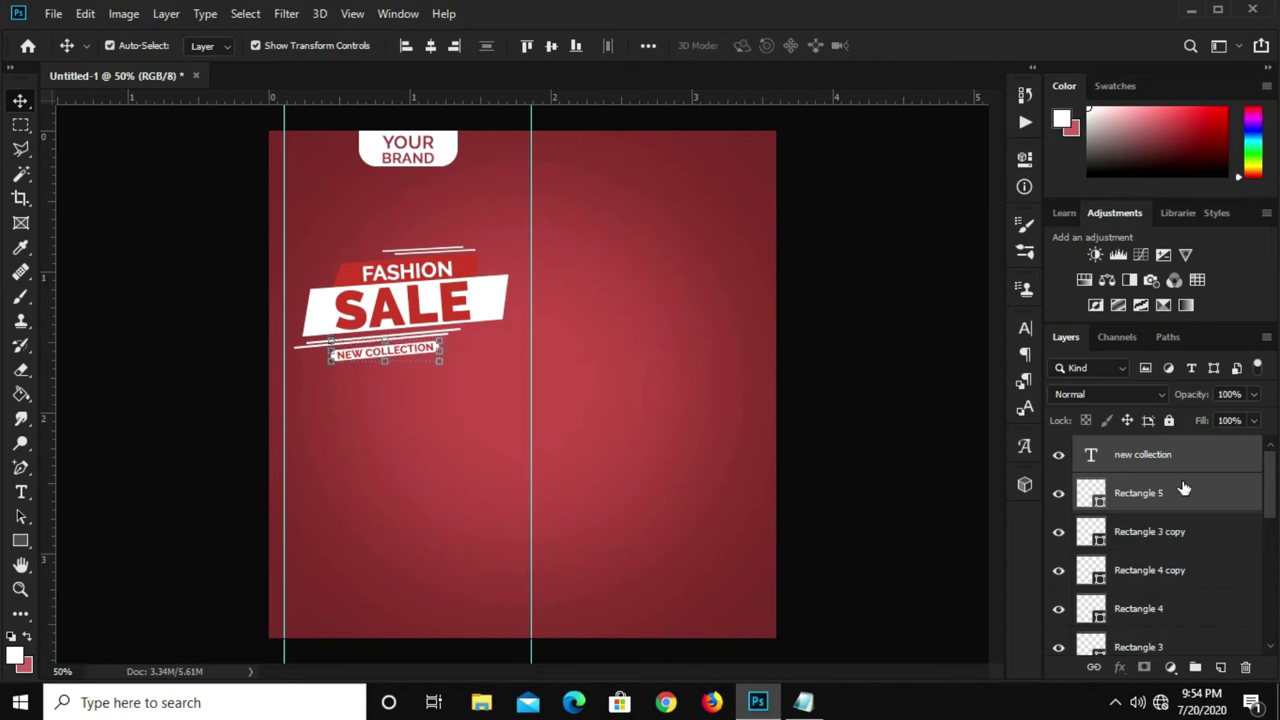
{"action": "left_click", "coordinate": [885, 450]}
{"action": "scroll", "coordinate": [1200, 550], "scroll_direction": "down", "scroll_amount": 3}
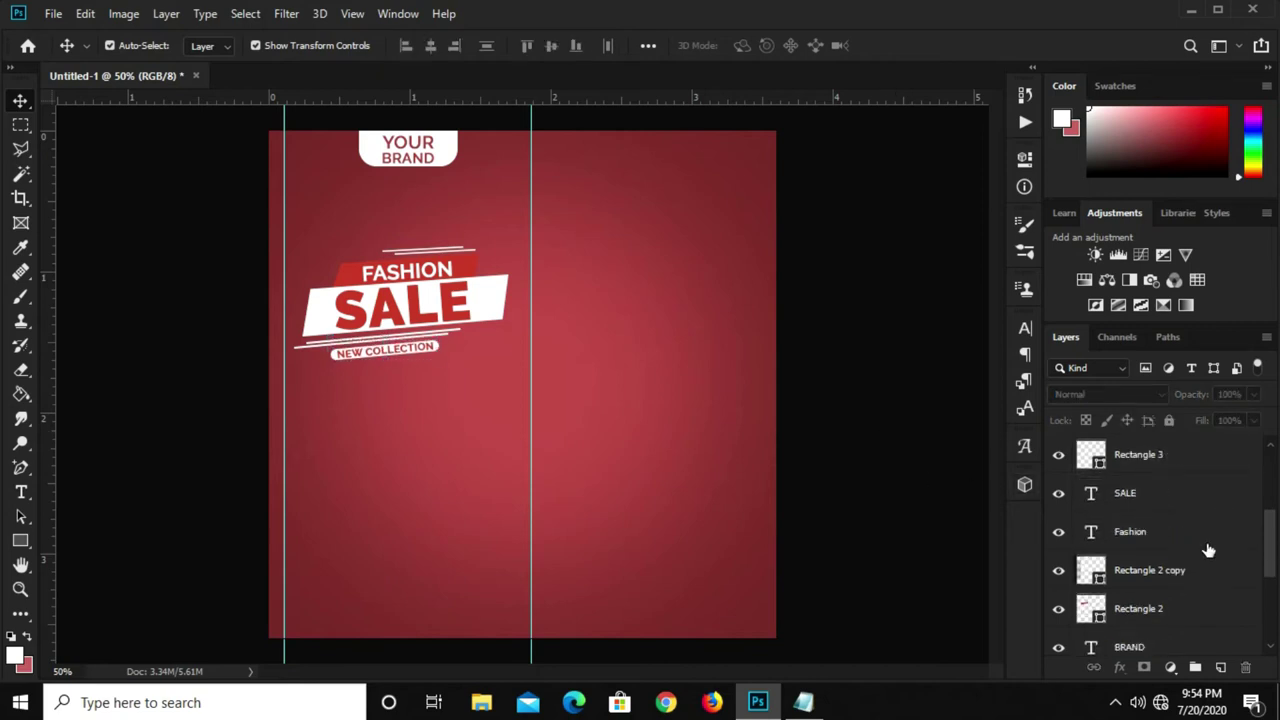
{"action": "scroll", "coordinate": [1203, 552], "scroll_direction": "down", "scroll_amount": 2}
{"action": "left_click", "coordinate": [1174, 538]}
Select all FASHION SALE banner layers and group them as Group 1.
{"action": "scroll", "coordinate": [1174, 538], "scroll_direction": "up", "scroll_amount": 2}
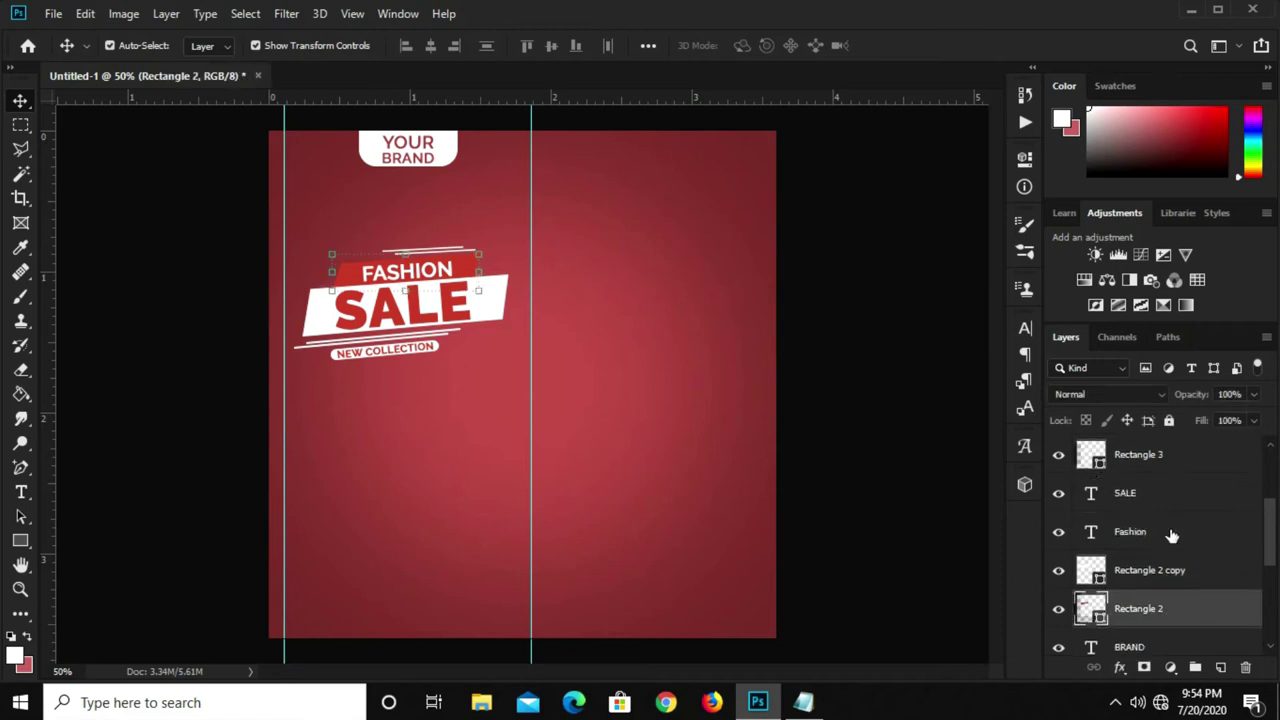
{"action": "scroll", "coordinate": [1173, 536], "scroll_direction": "up", "scroll_amount": 4}
{"action": "left_click", "coordinate": [1155, 454], "text": "shift"}
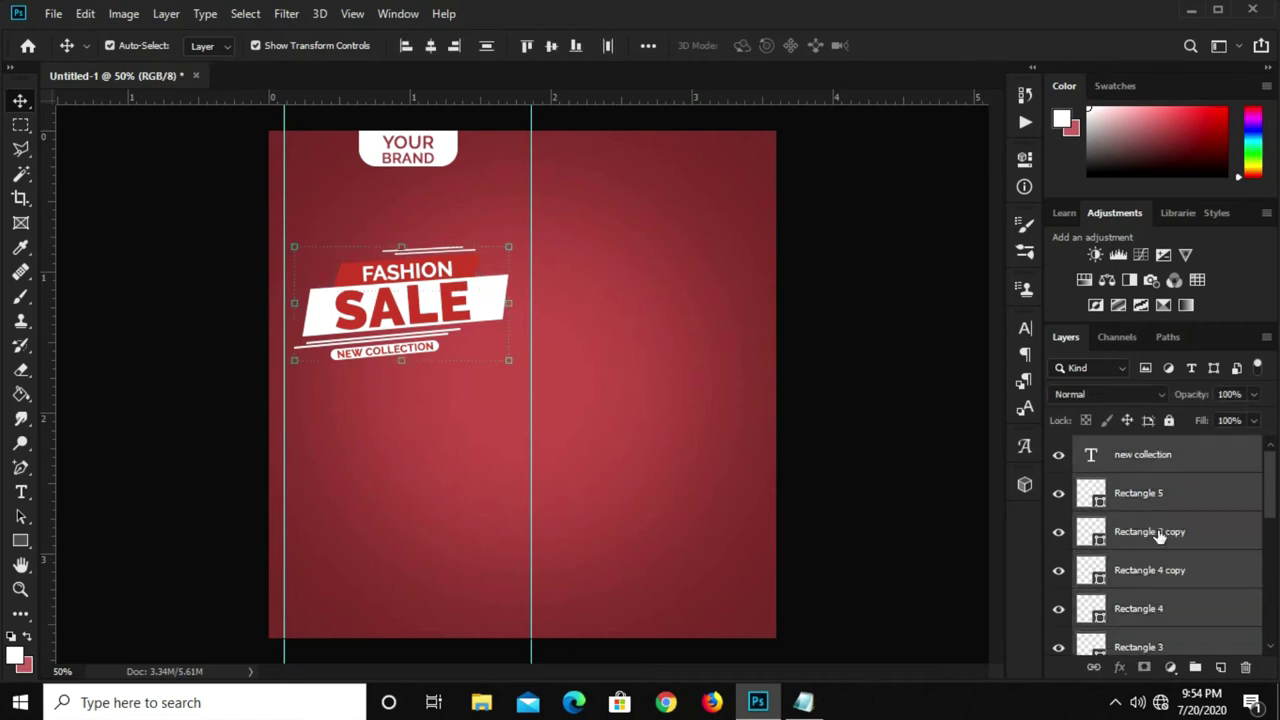
{"action": "scroll", "coordinate": [1150, 520], "scroll_direction": "down", "scroll_amount": 1}
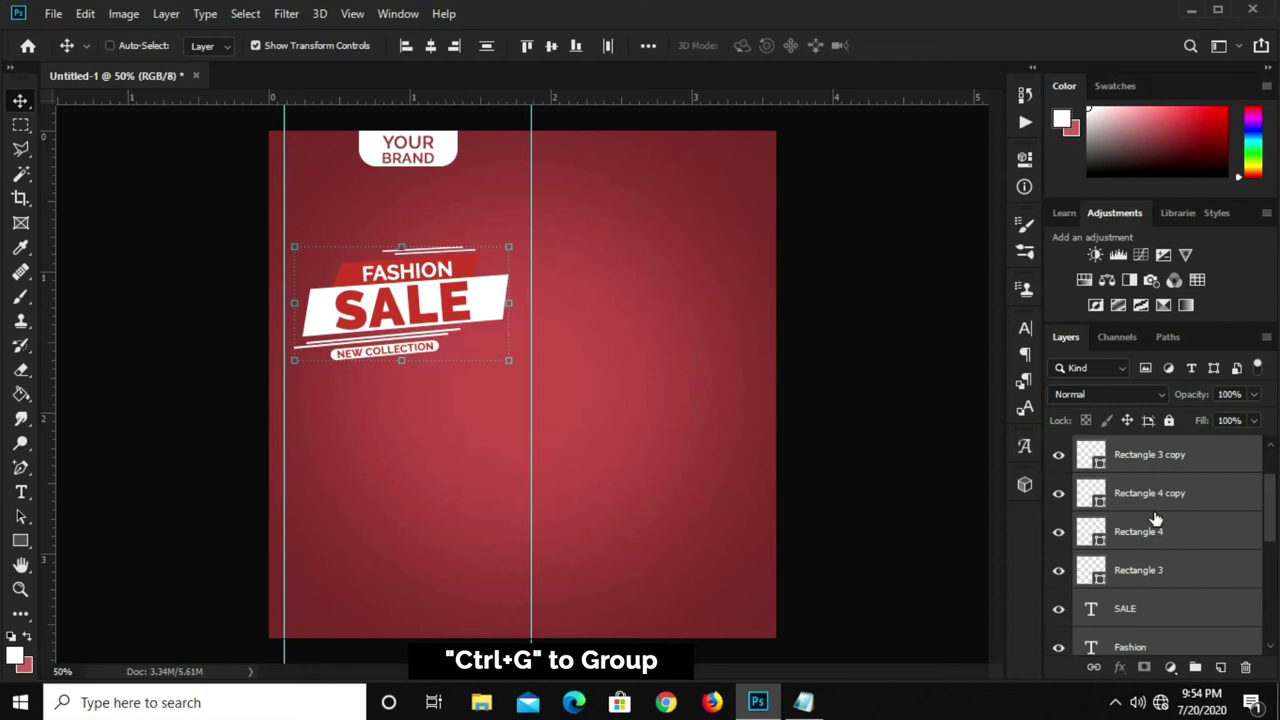
{"action": "key", "text": "ctrl+g"}
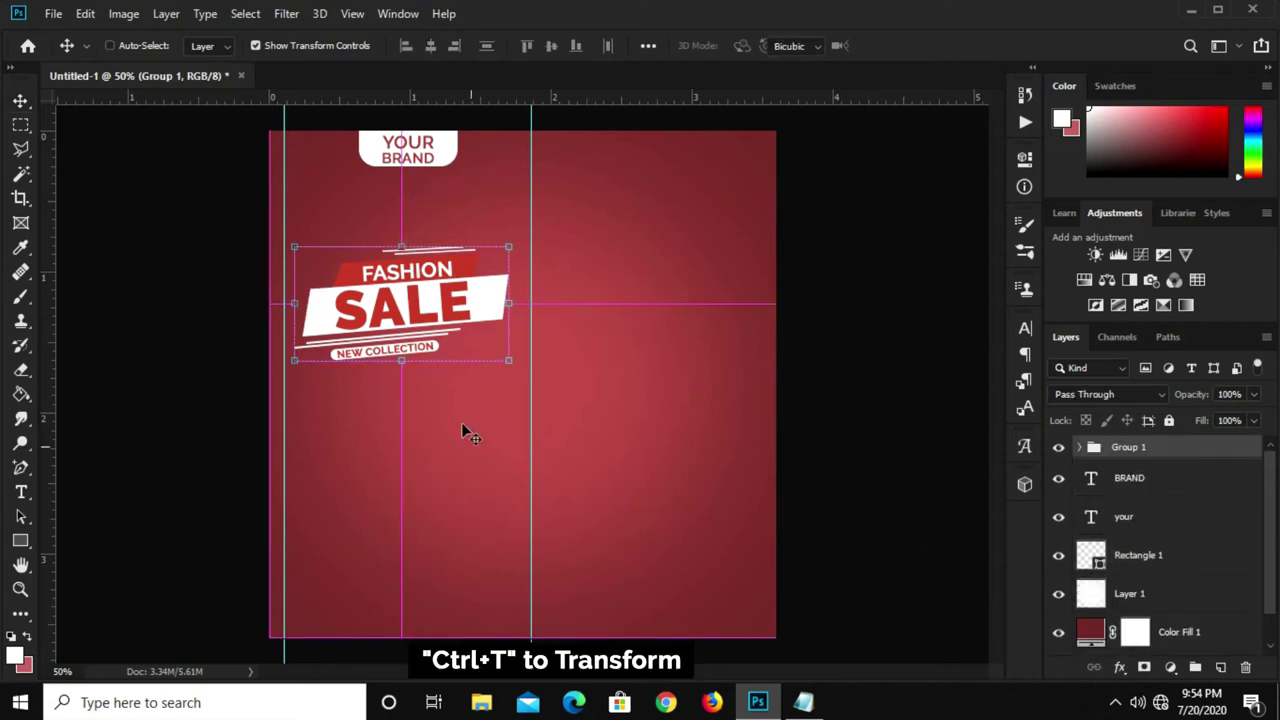
Scale Group 1 up to about 116%.
{"action": "key", "text": "ctrl+t"}
{"action": "left_click_drag", "start_coordinate": [508, 360], "coordinate": [532, 379]}
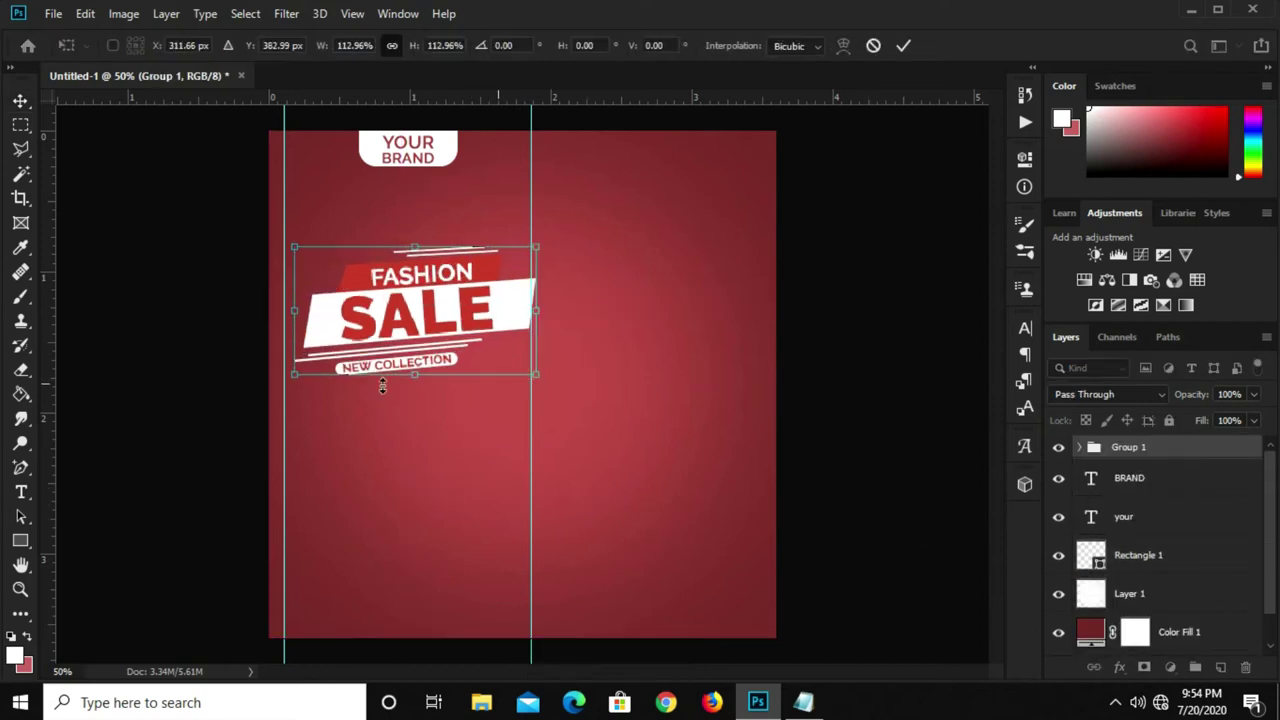
{"action": "key", "text": "ctrl+plus"}
{"action": "left_click_drag", "start_coordinate": [265, 370], "coordinate": [252, 382]}
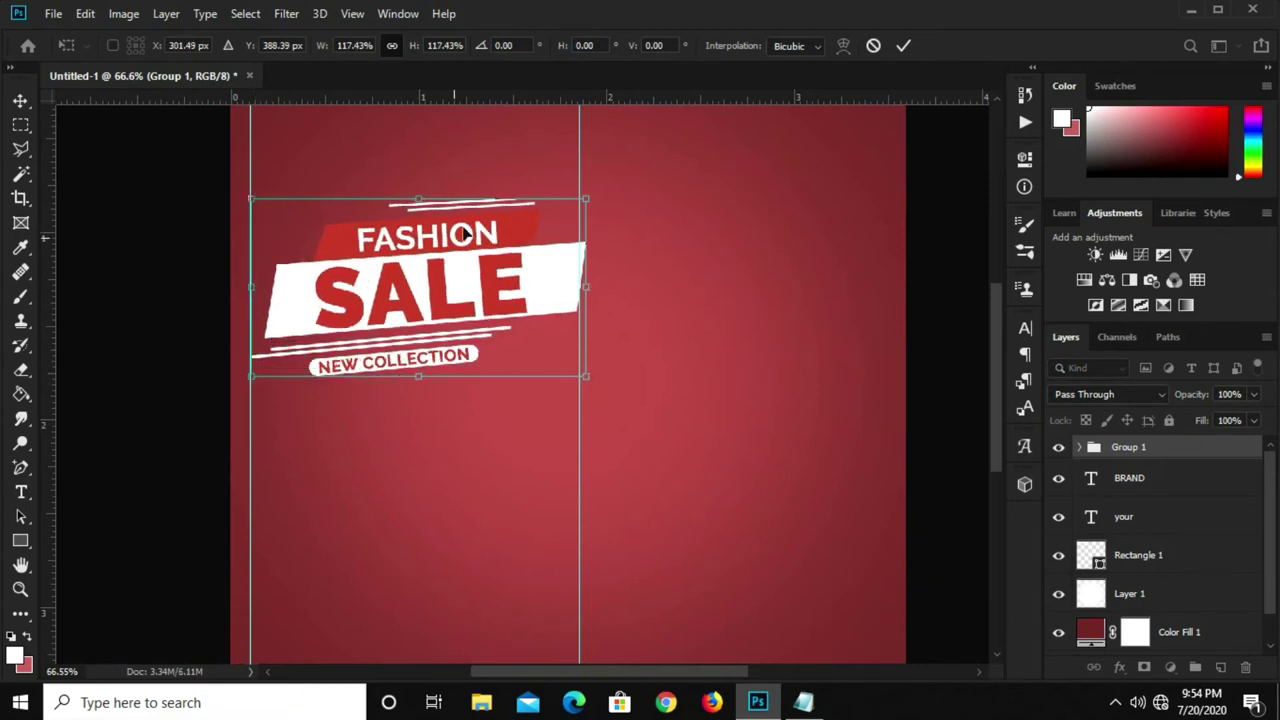
{"action": "scroll", "coordinate": [487, 213], "scroll_direction": "up", "scroll_amount": 1}
{"action": "left_click_drag", "start_coordinate": [606, 198], "coordinate": [619, 188]}
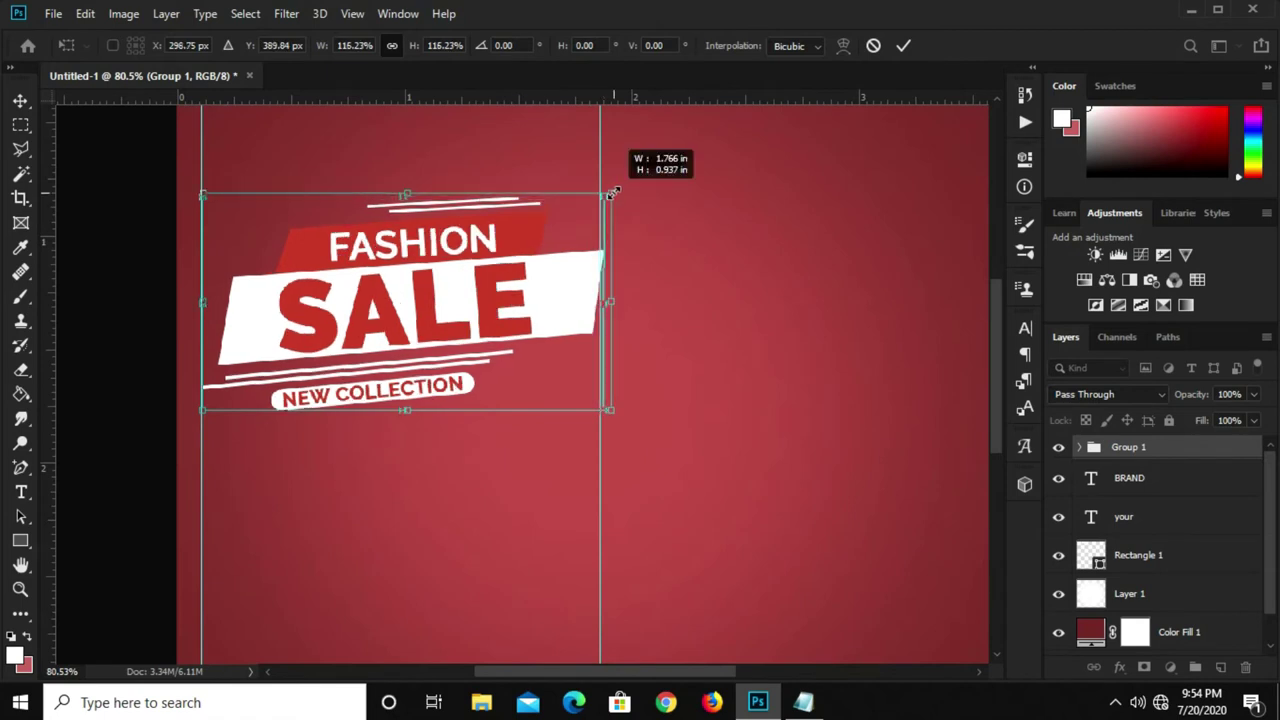
{"action": "key", "text": "Return"}
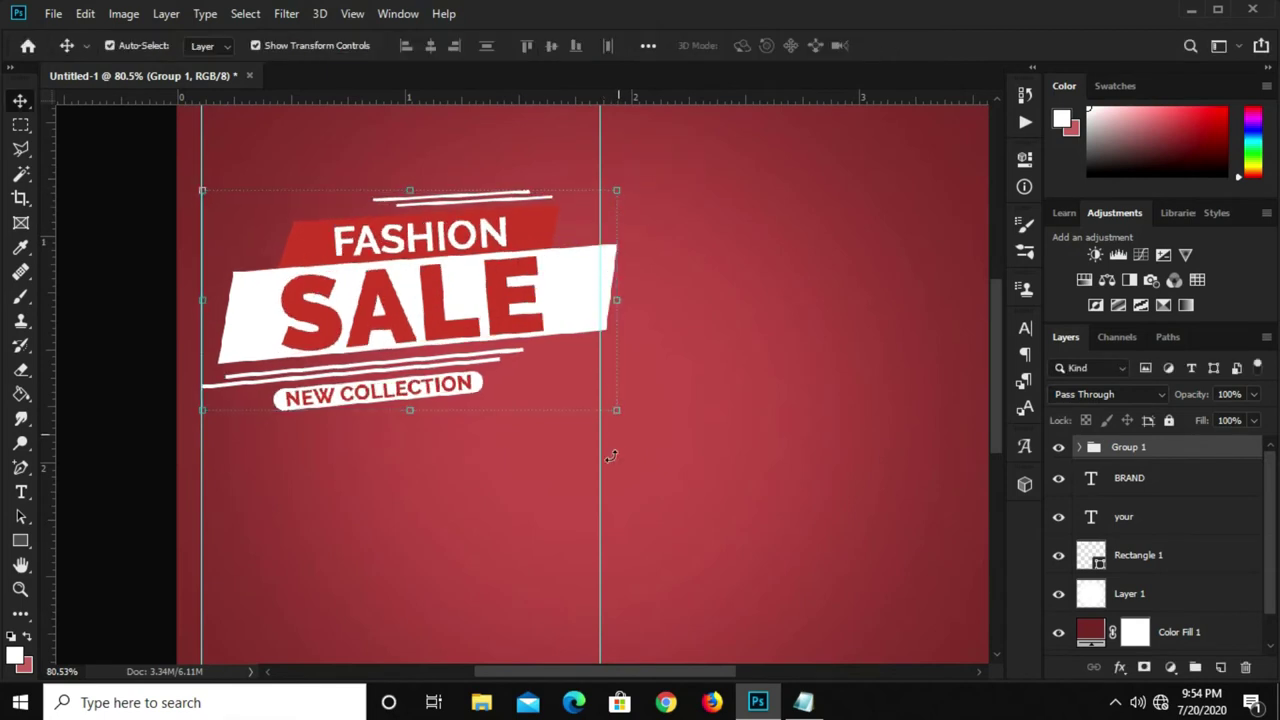
Move a vertical guide to the 2 inch mark and deselect the banner group.
{"action": "left_click_drag", "start_coordinate": [599, 464], "coordinate": [634, 462]}
{"action": "scroll", "coordinate": [602, 441], "scroll_direction": "down", "scroll_amount": 1}
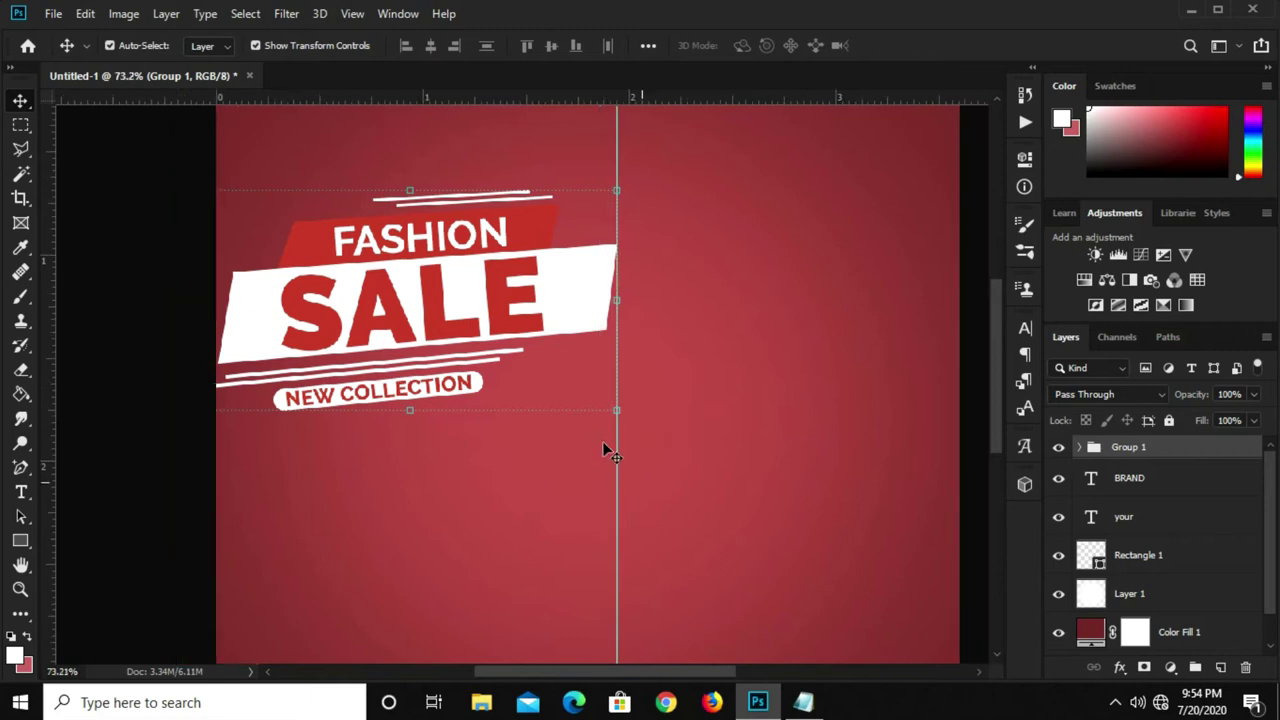
{"action": "scroll", "coordinate": [602, 441], "scroll_direction": "down", "scroll_amount": 4}
{"action": "left_click", "coordinate": [189, 497]}
{"action": "key", "text": "ctrl+plus"}
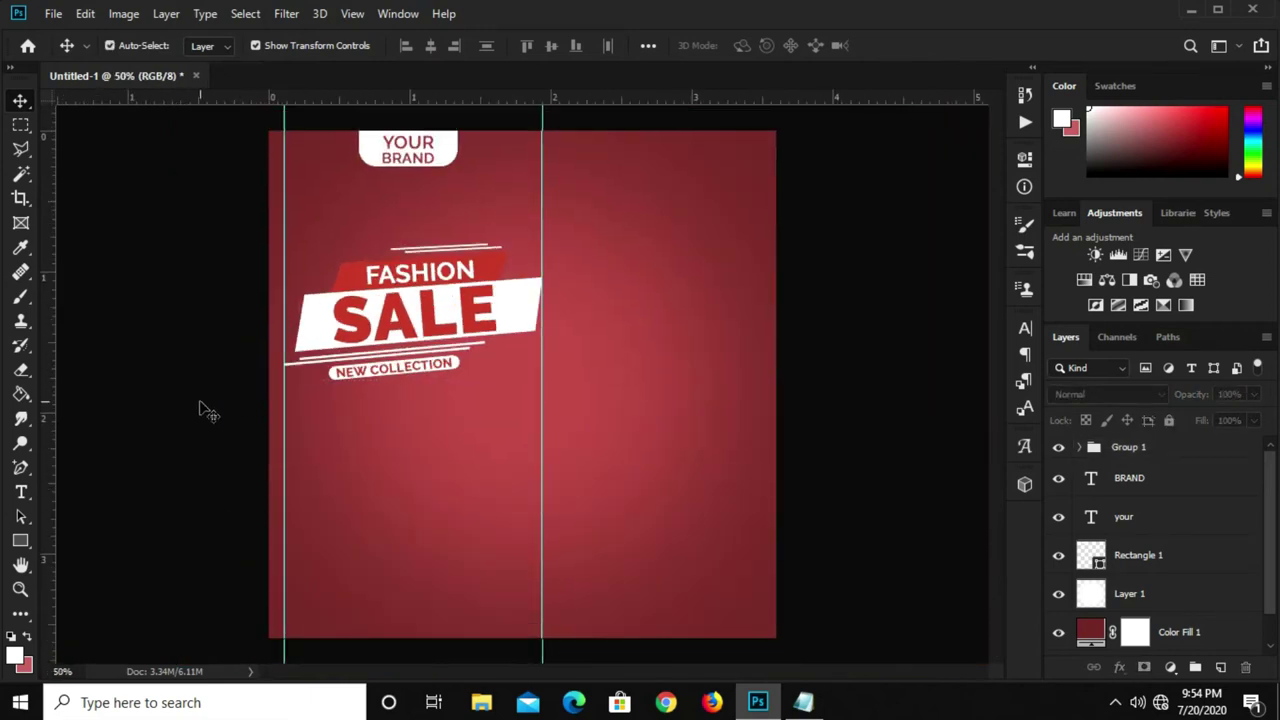
On a new Layer 2, convert the triangle path into a selection.
{"action": "left_click", "coordinate": [1221, 667]}
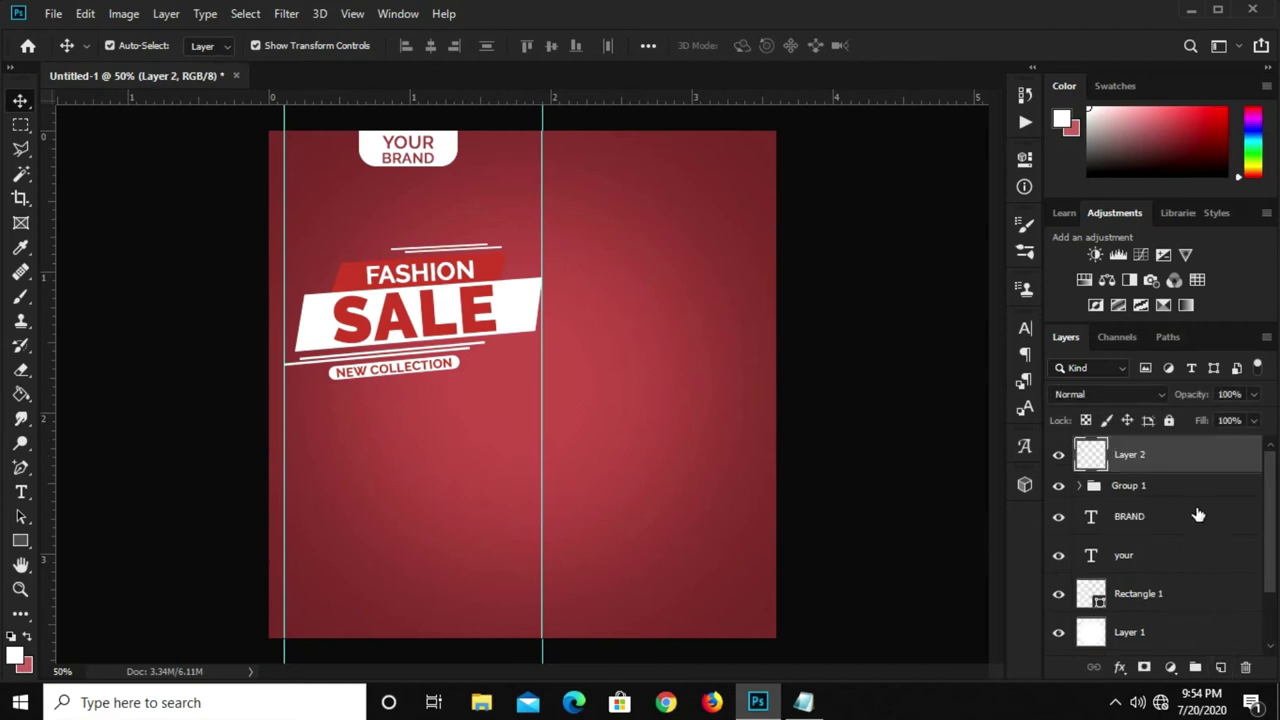
{"action": "right_click", "coordinate": [20, 470]}
{"action": "left_click", "coordinate": [143, 465]}
{"action": "scroll", "coordinate": [346, 457], "scroll_direction": "up", "scroll_amount": 2}
{"action": "scroll", "coordinate": [360, 447], "scroll_direction": "up", "scroll_amount": 1}
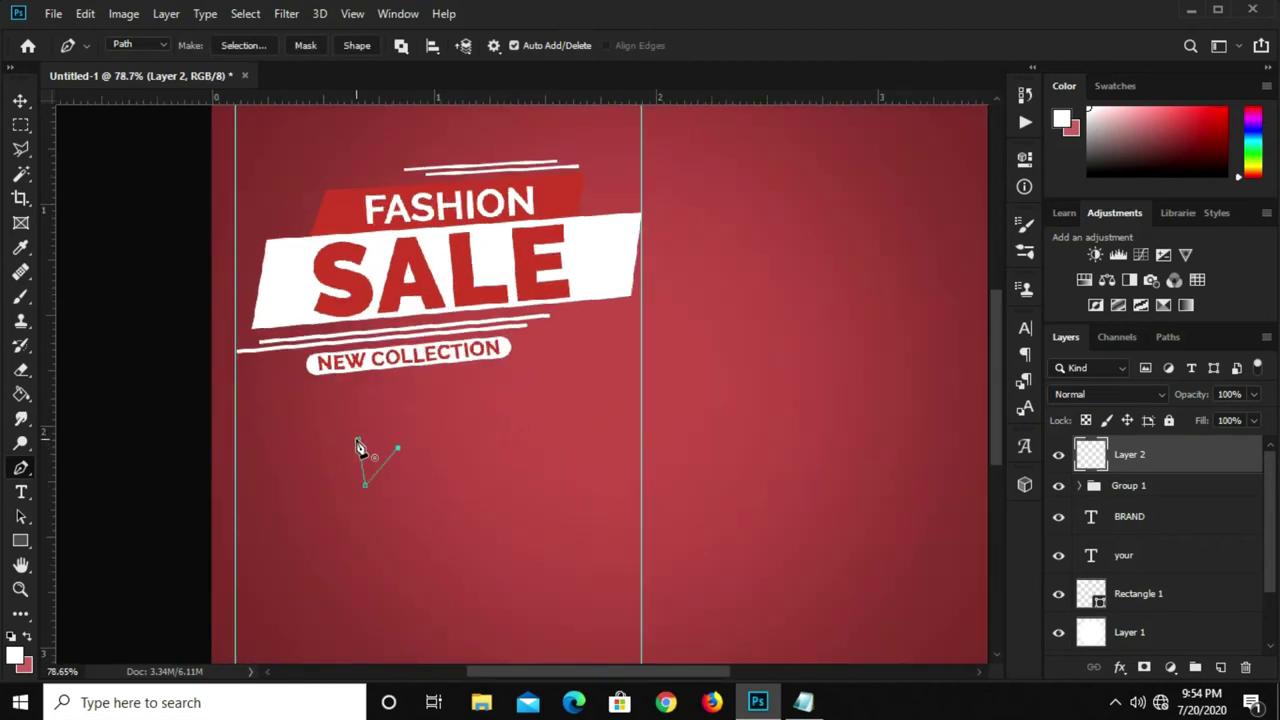
{"action": "right_click", "coordinate": [373, 462]}
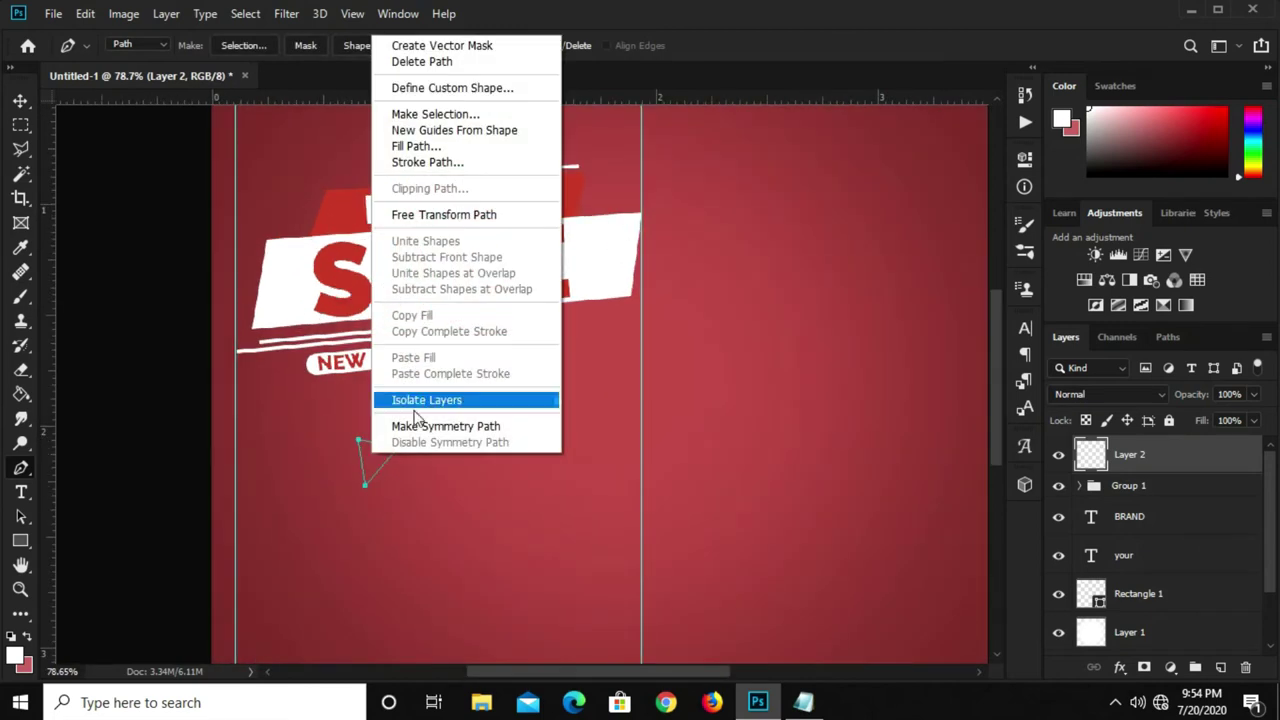
{"action": "left_click", "coordinate": [425, 116]}
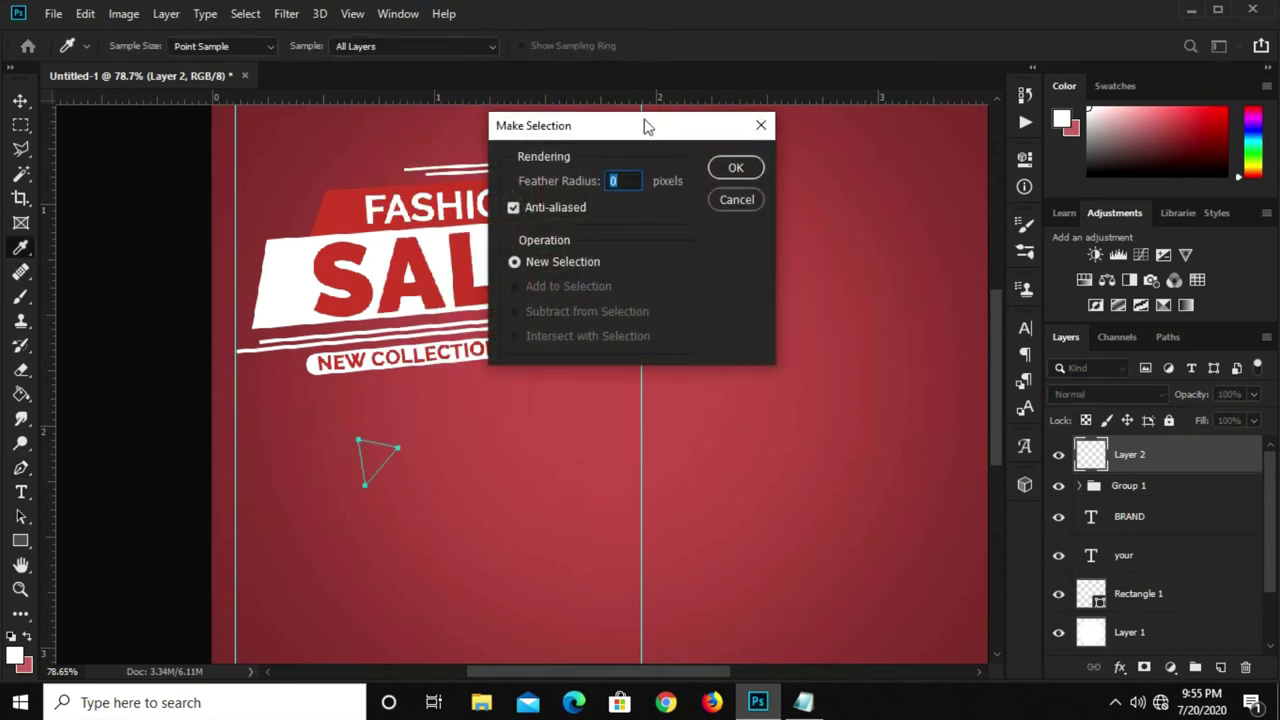
{"action": "left_click", "coordinate": [735, 167]}
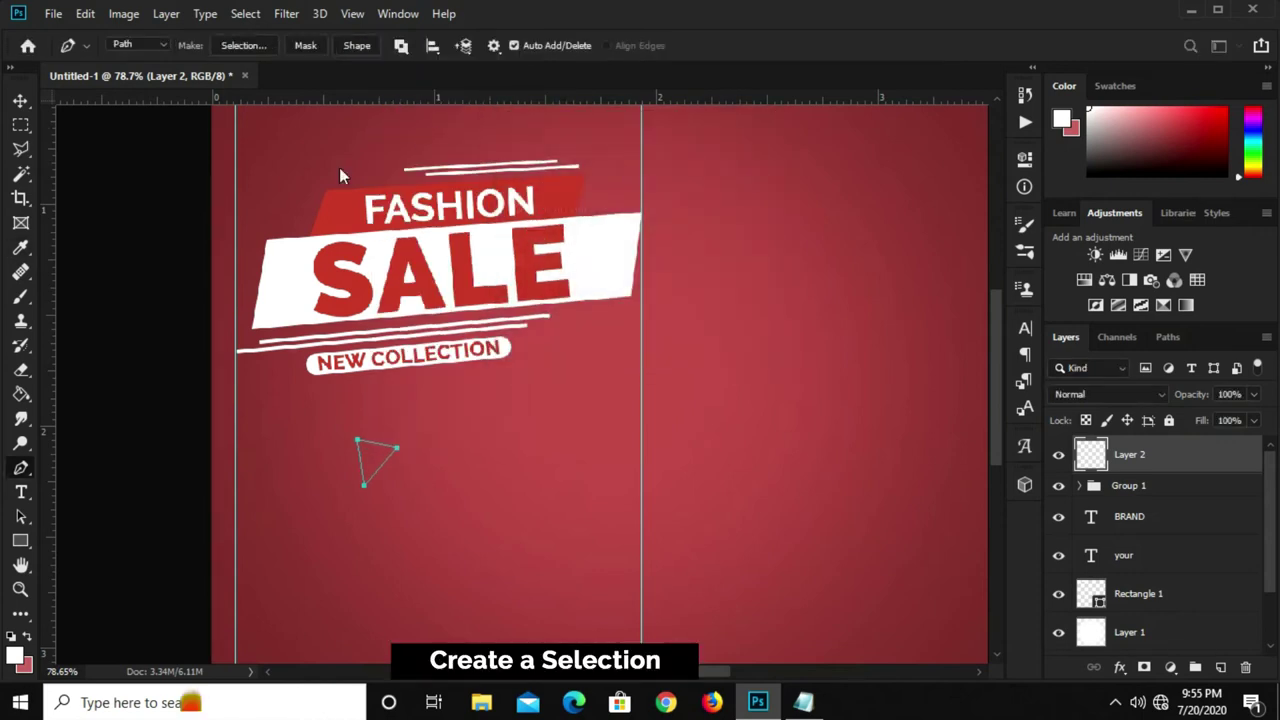
{"action": "left_click", "coordinate": [20, 127]}
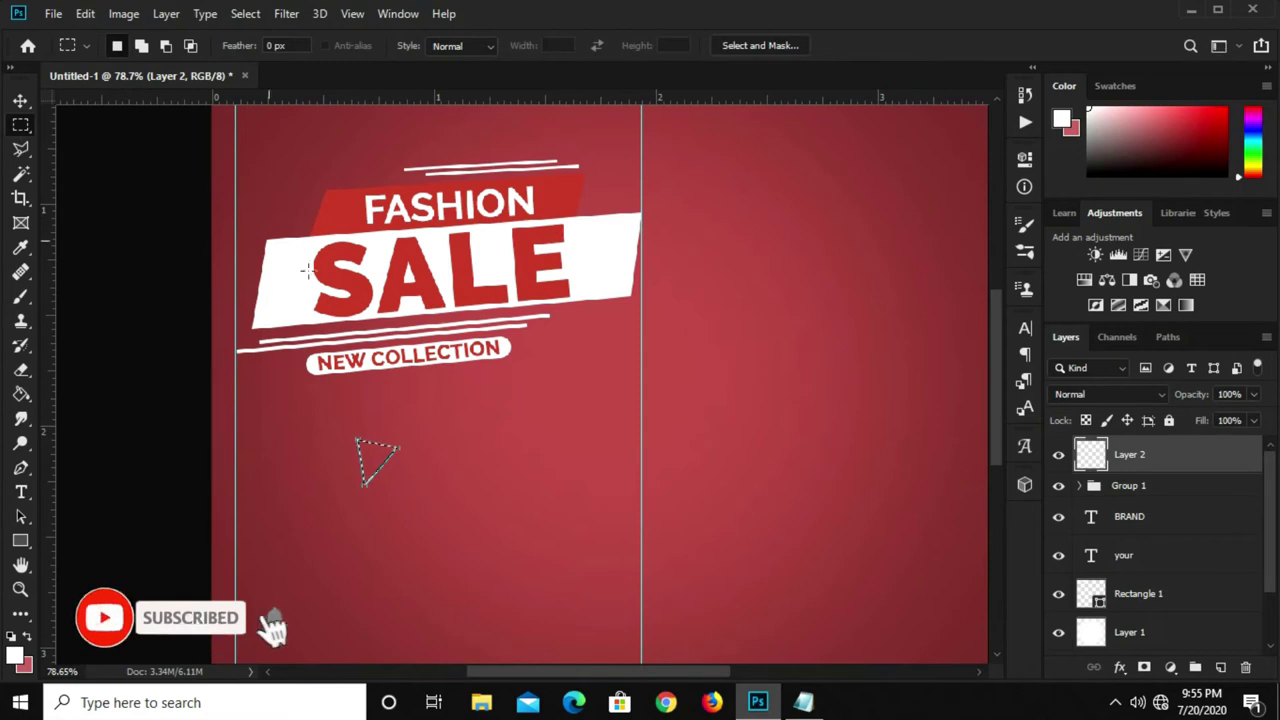
Fill the triangle selection with white (#ffffff).
{"action": "right_click", "coordinate": [366, 462]}
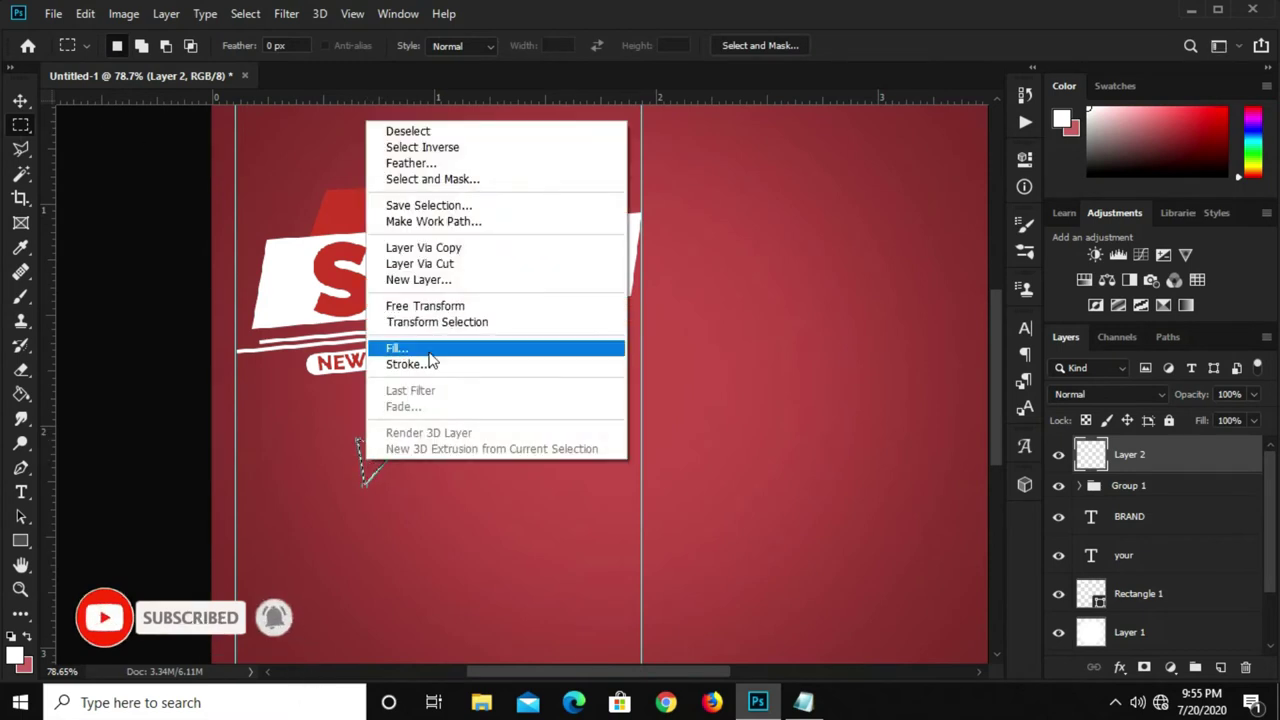
{"action": "left_click", "coordinate": [395, 346]}
{"action": "left_click", "coordinate": [522, 172]}
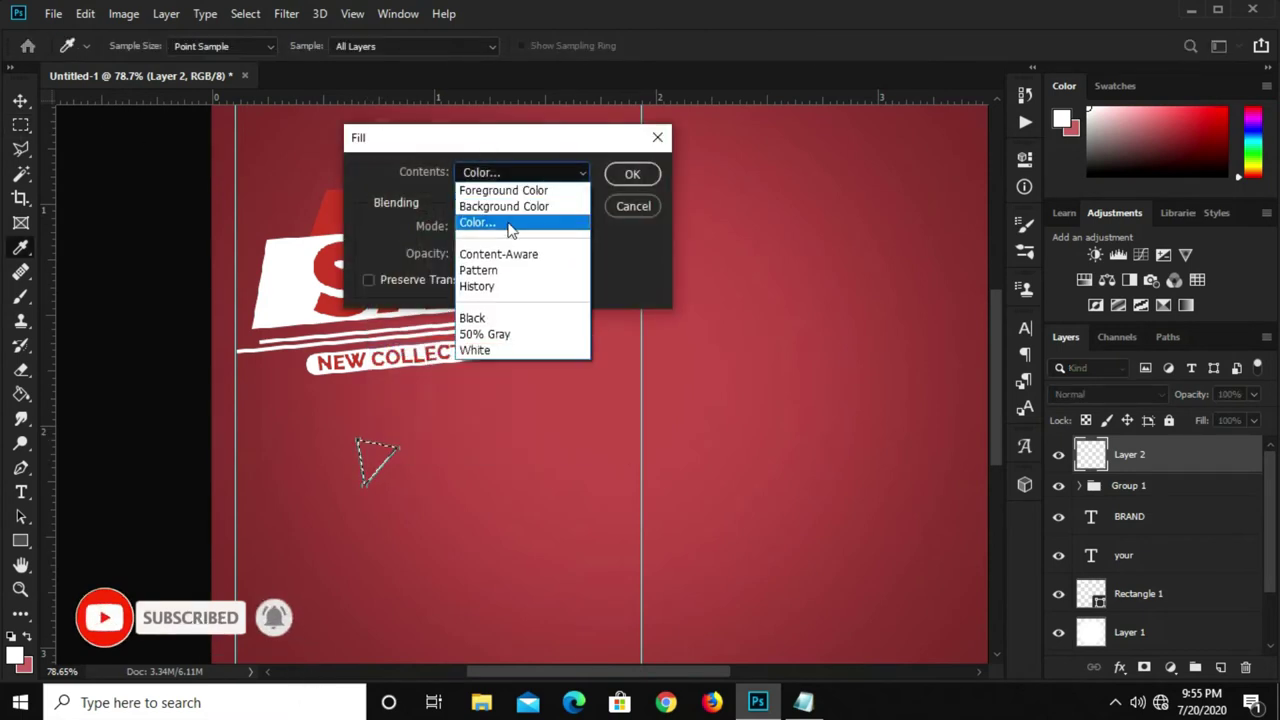
{"action": "left_click", "coordinate": [510, 217]}
{"action": "type", "text": "ffffff"}
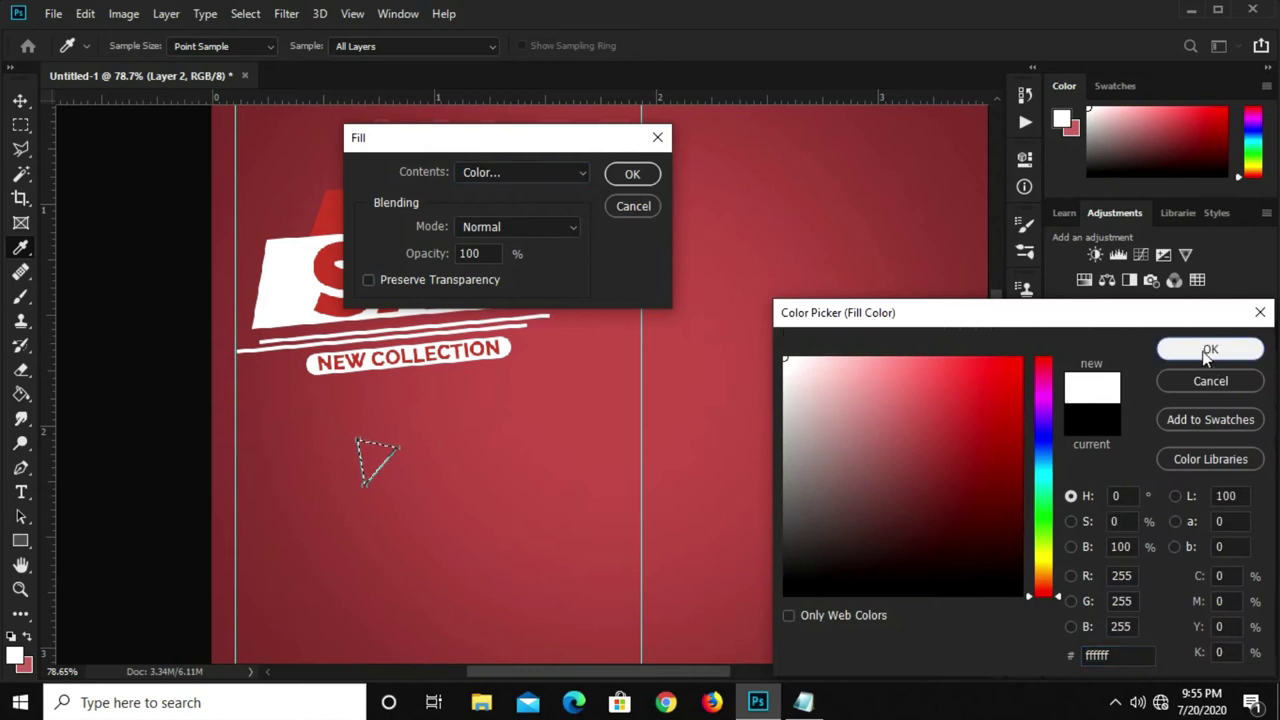
{"action": "left_click", "coordinate": [1210, 349]}
{"action": "left_click", "coordinate": [632, 174]}
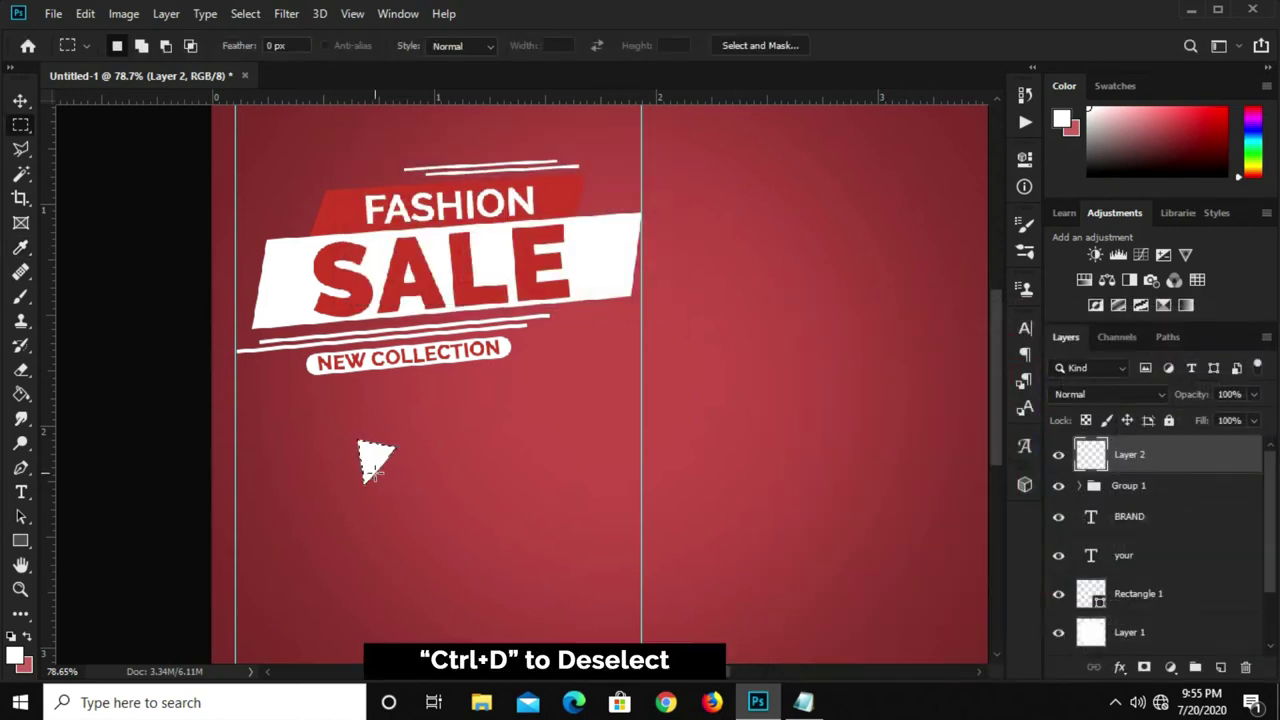
Shrink and rotate the white triangle, and move it beside the FASHION banner.
{"action": "key", "text": "v"}
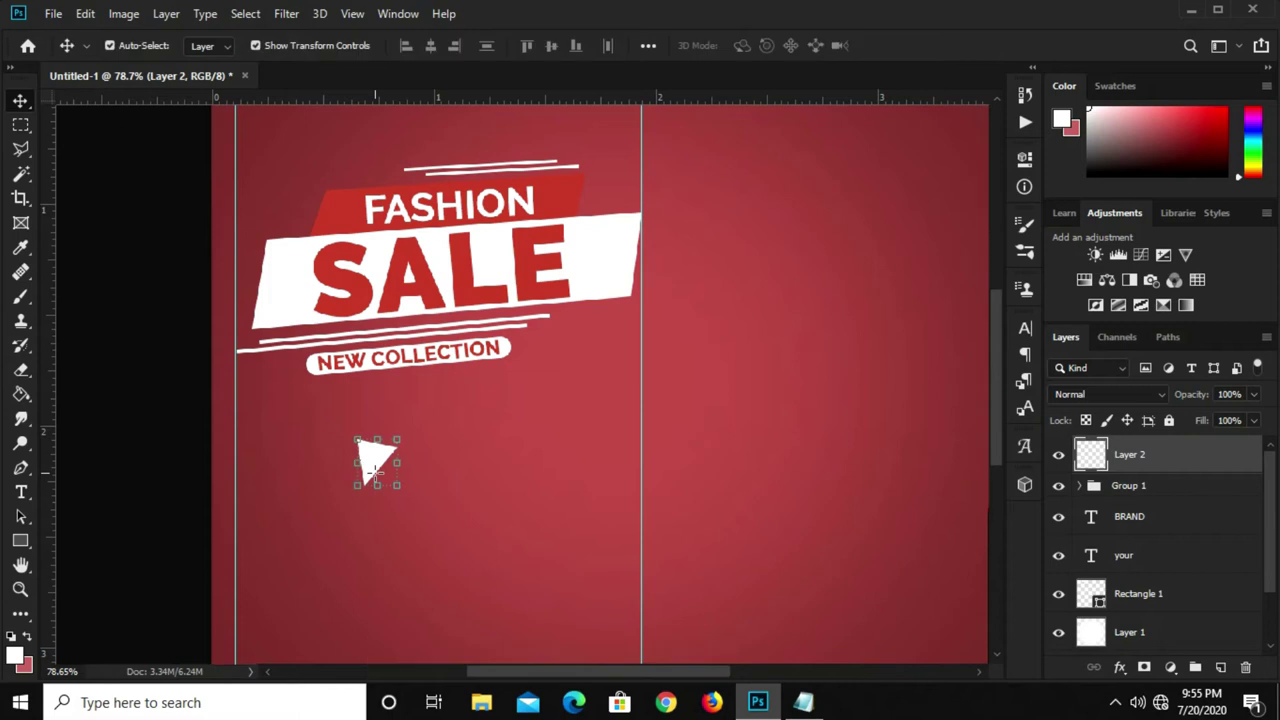
{"action": "left_click_drag", "start_coordinate": [396, 486], "coordinate": [366, 444]}
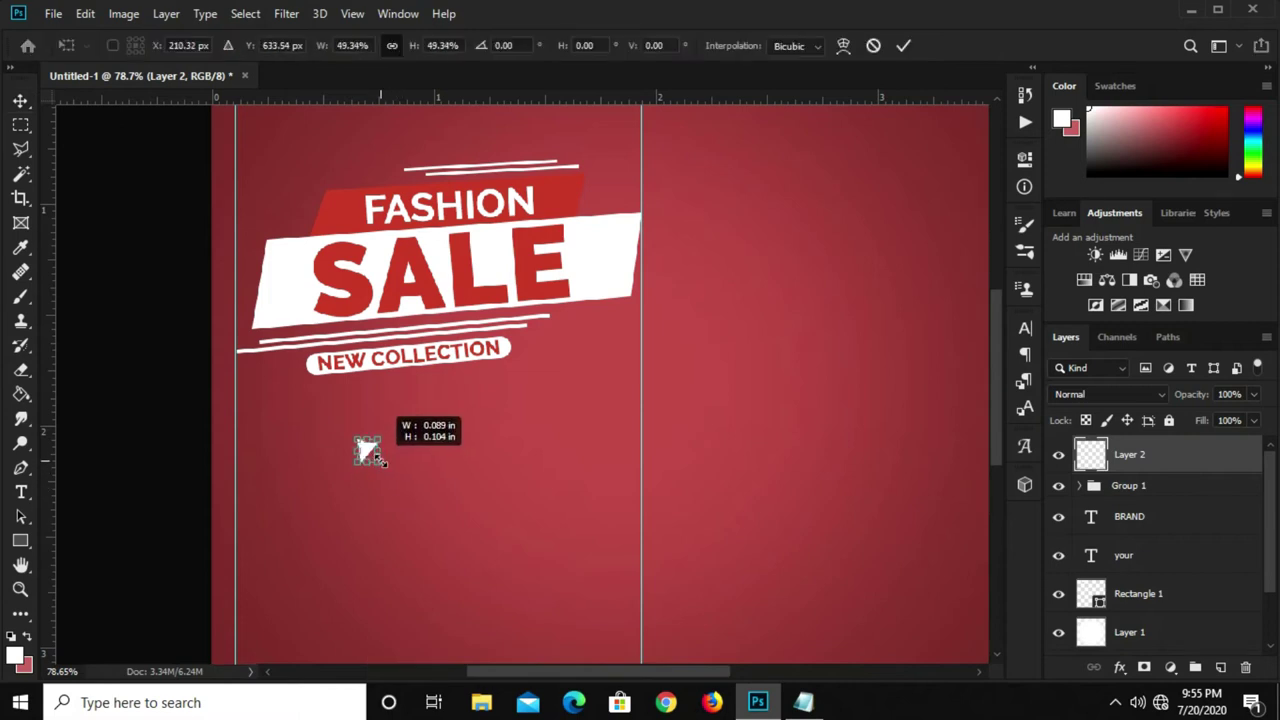
{"action": "mouse_move", "coordinate": [343, 497]}
{"action": "left_mouse_down"}
{"action": "mouse_move", "coordinate": [393, 521]}
{"action": "mouse_move", "coordinate": [424, 498]}
{"action": "left_mouse_up"}
{"action": "scroll", "coordinate": [363, 449], "scroll_direction": "up", "scroll_amount": 3}
{"action": "left_click_drag", "start_coordinate": [369, 450], "coordinate": [252, 108]}
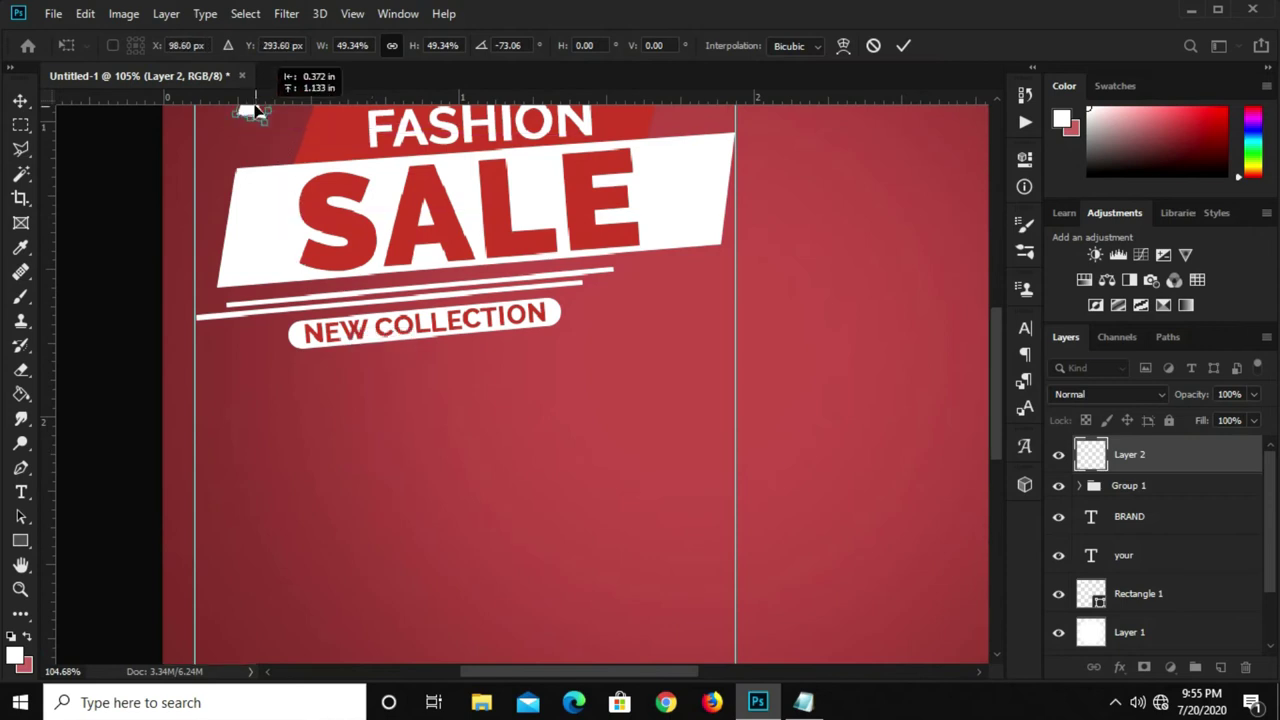
{"action": "scroll", "coordinate": [252, 140], "scroll_direction": "down", "scroll_amount": 3}
{"action": "scroll", "coordinate": [378, 243], "scroll_direction": "up", "scroll_amount": 1}
{"action": "scroll", "coordinate": [378, 243], "scroll_direction": "up", "scroll_amount": 2}
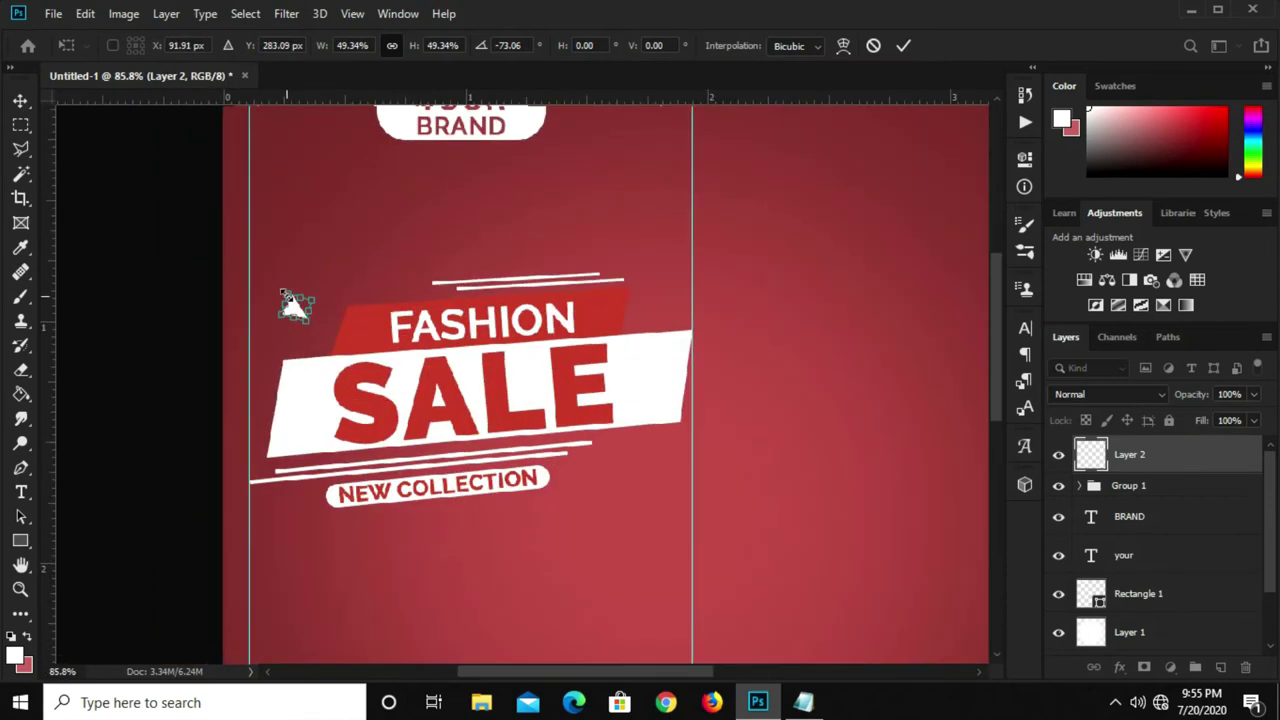
{"action": "key", "text": "Return"}
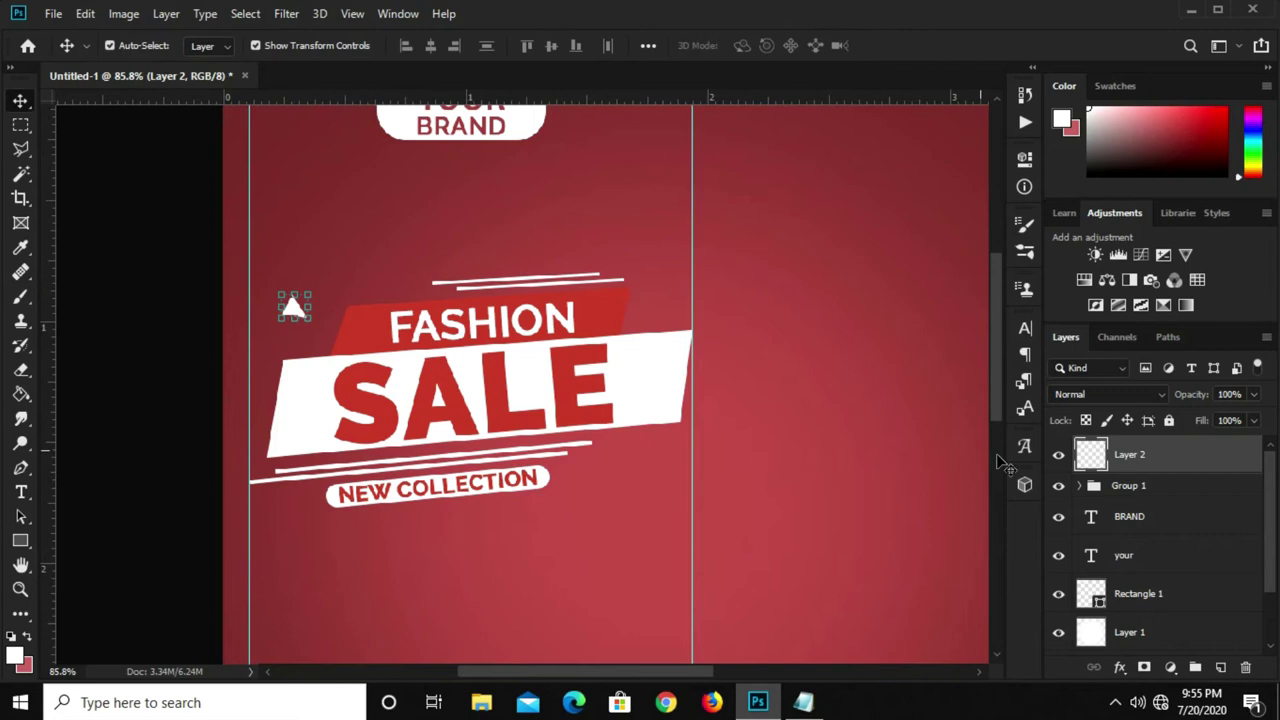
Duplicate the triangle, place the copy beside NEW COLLECTION, and rotate it.
{"action": "key", "text": "ctrl+j"}
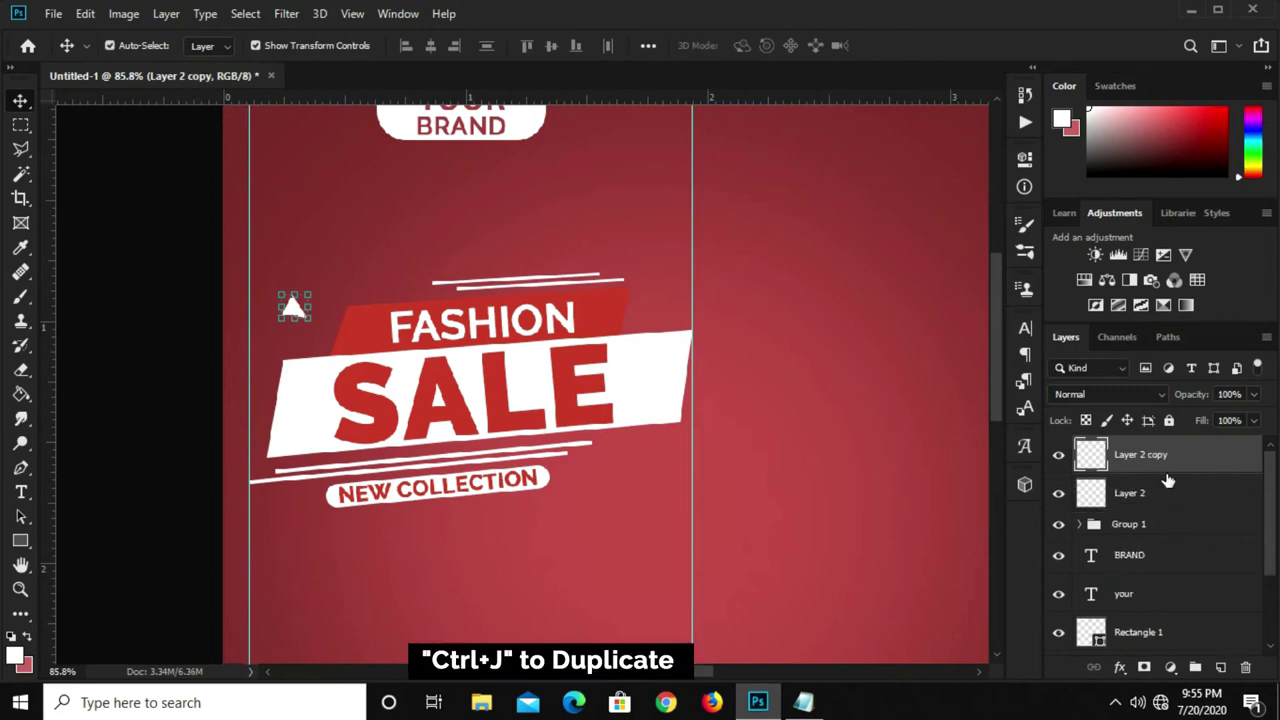
{"action": "mouse_move", "coordinate": [292, 310]}
{"action": "left_mouse_down"}
{"action": "mouse_move", "coordinate": [598, 490]}
{"action": "mouse_move", "coordinate": [643, 467]}
{"action": "left_mouse_up"}
{"action": "key", "text": "ctrl+t"}
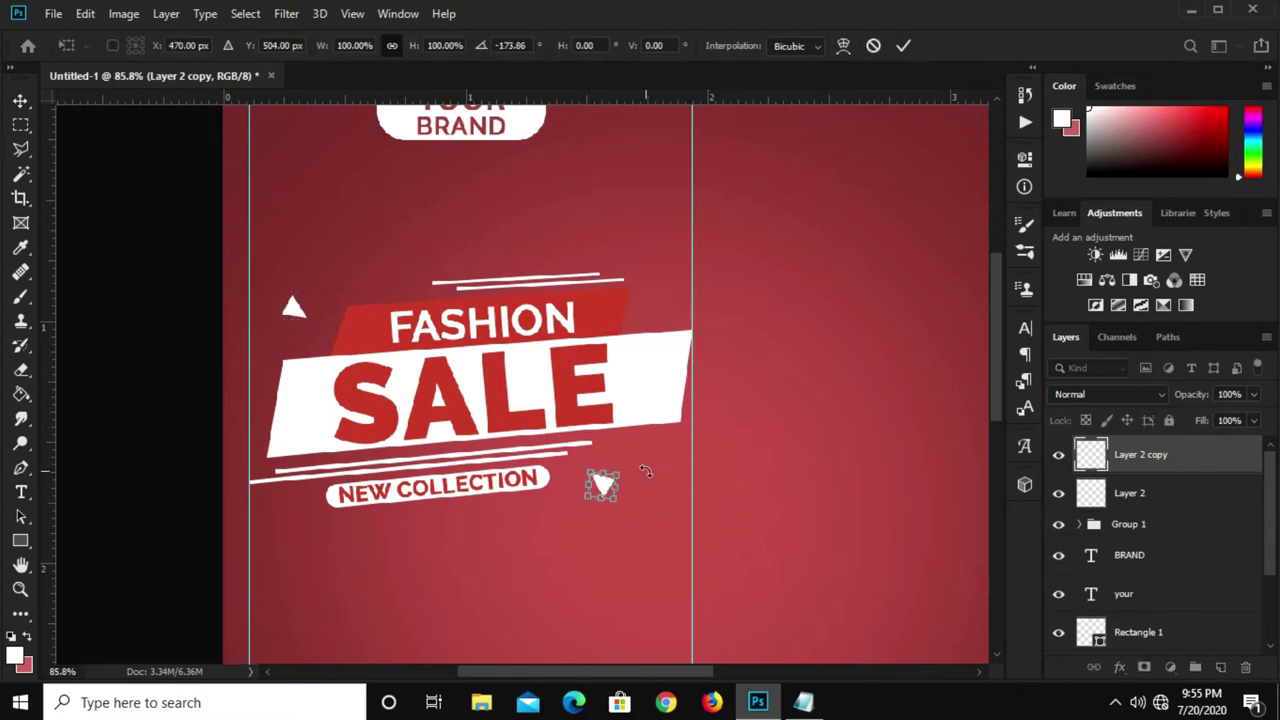
{"action": "key", "text": "Return"}
Add a third triangle below-left of NEW COLLECTION, rotated about 73°.
{"action": "mouse_move", "coordinate": [600, 488]}
{"action": "left_mouse_down"}
{"action": "mouse_move", "coordinate": [592, 498]}
{"action": "mouse_move", "coordinate": [600, 486]}
{"action": "left_mouse_up"}
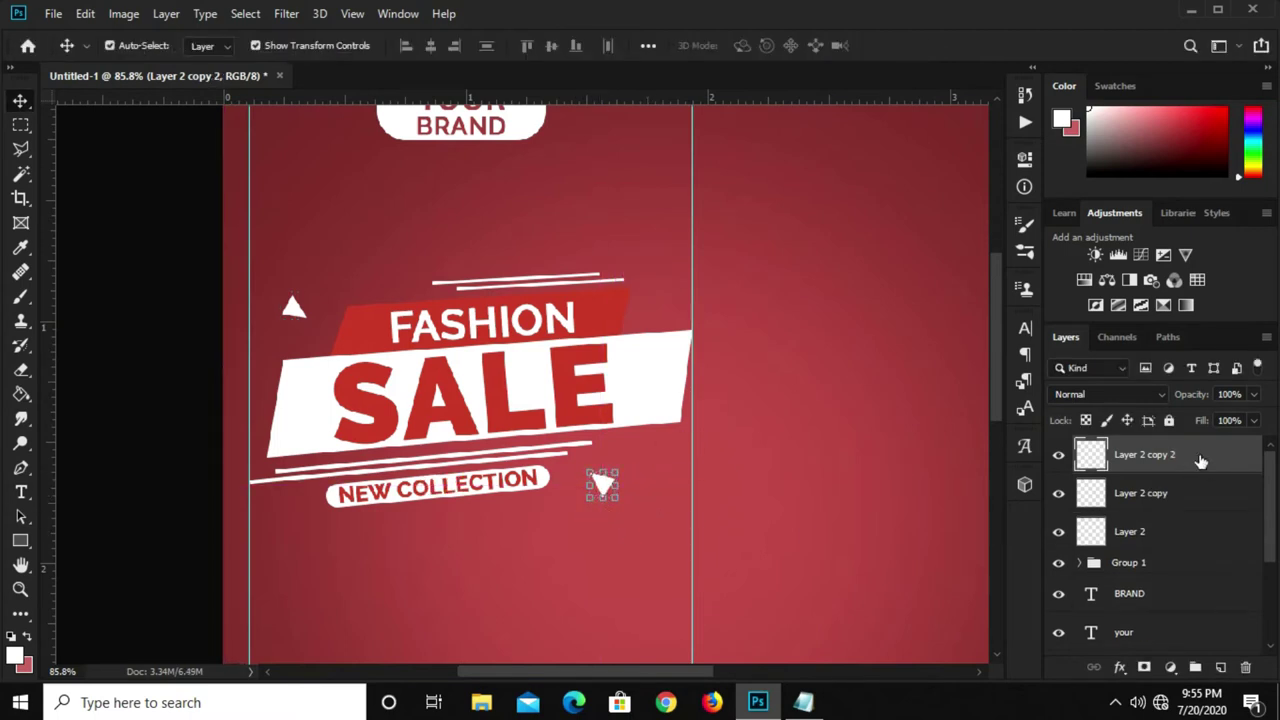
{"action": "scroll", "coordinate": [600, 484], "scroll_direction": "up", "scroll_amount": 2}
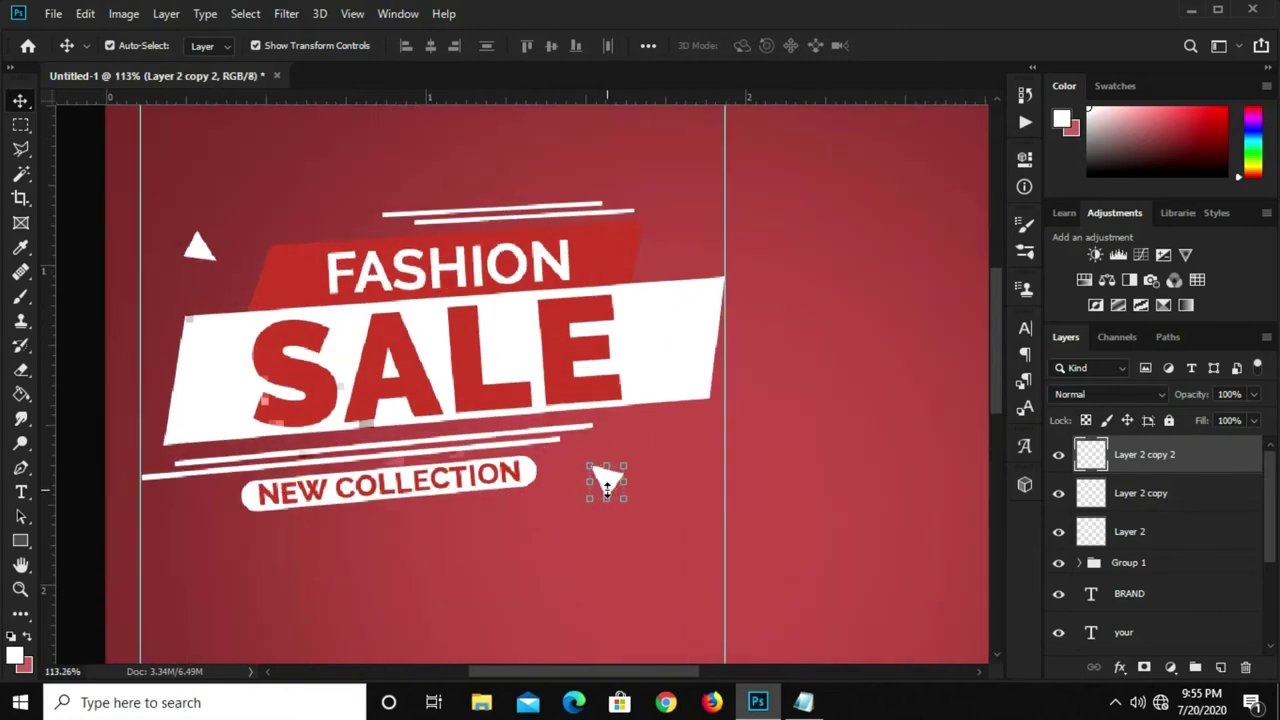
{"action": "left_click_drag", "start_coordinate": [607, 485], "coordinate": [230, 526]}
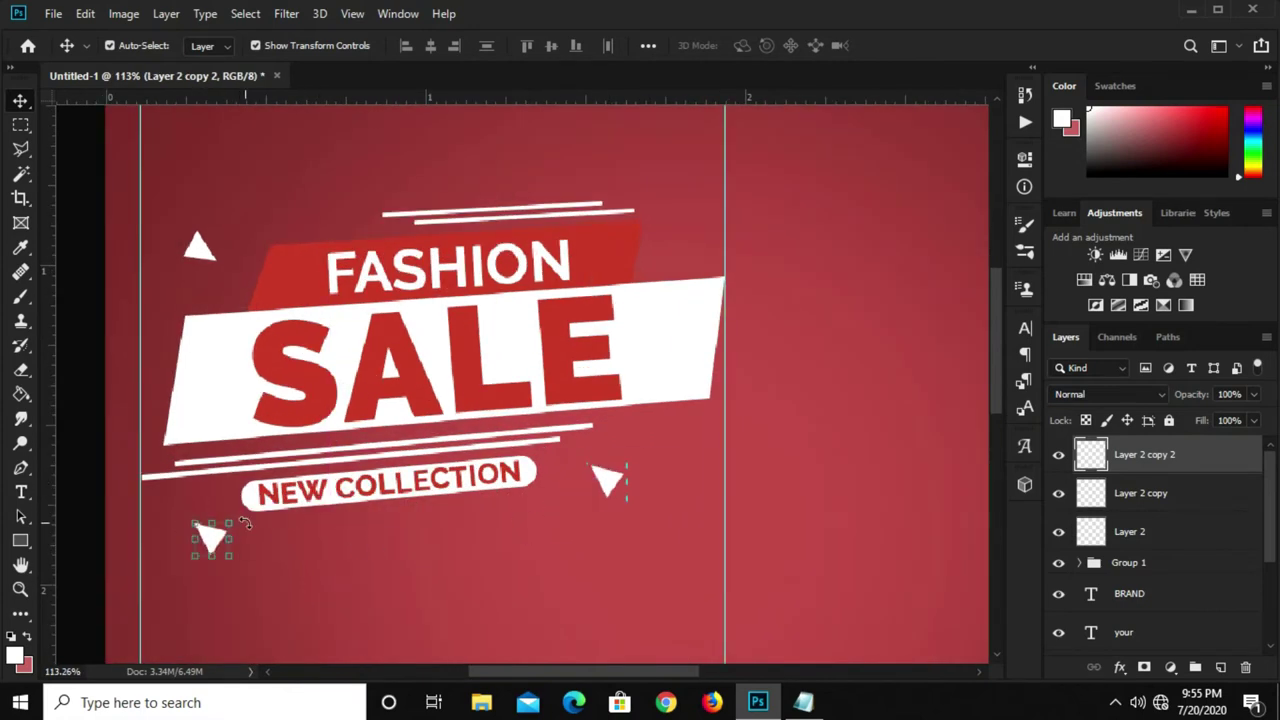
{"action": "left_click_drag", "start_coordinate": [245, 522], "coordinate": [295, 505]}
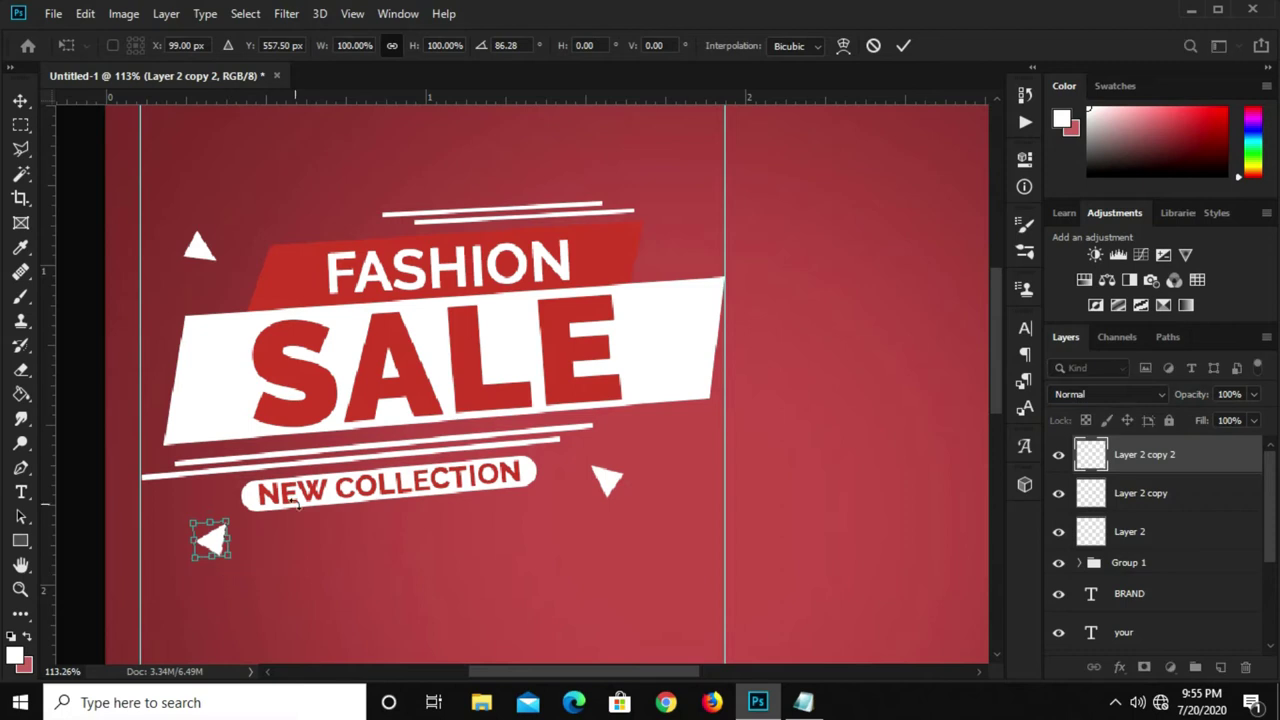
{"action": "mouse_move", "coordinate": [215, 548]}
{"action": "left_mouse_down"}
{"action": "mouse_move", "coordinate": [227, 531]}
{"action": "mouse_move", "coordinate": [176, 570]}
{"action": "left_mouse_up"}
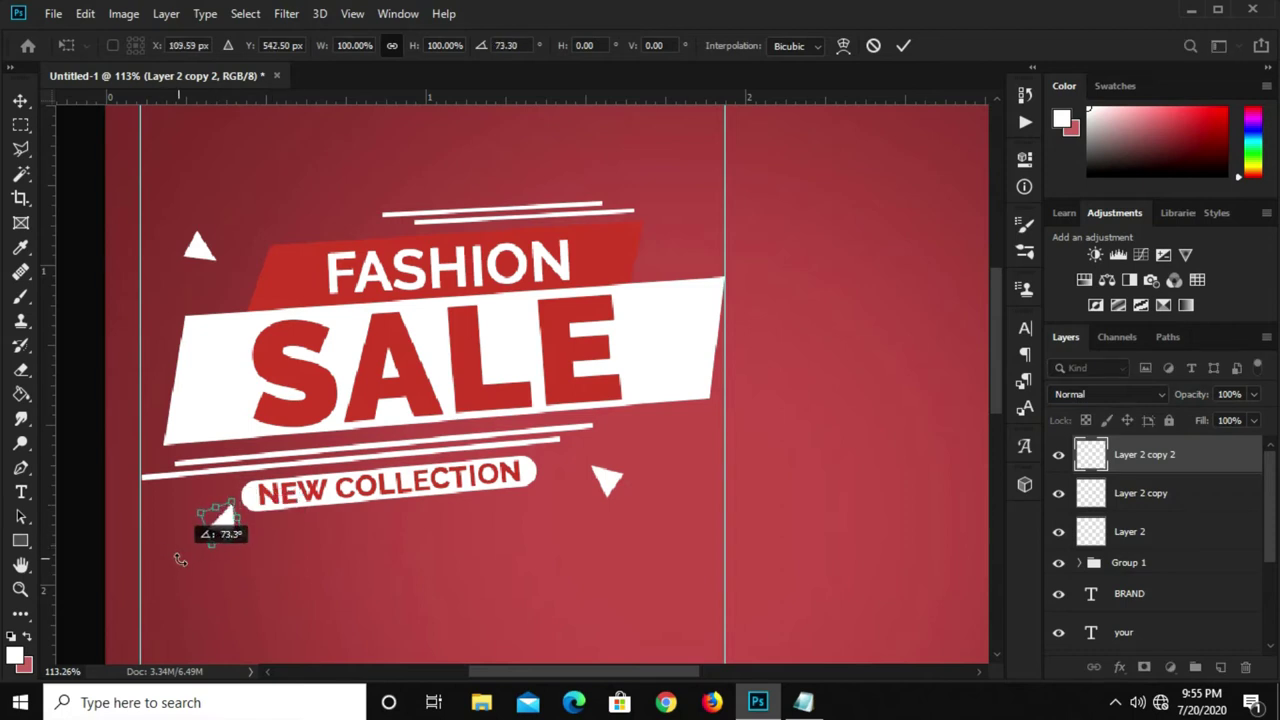
{"action": "left_click", "coordinate": [909, 46]}
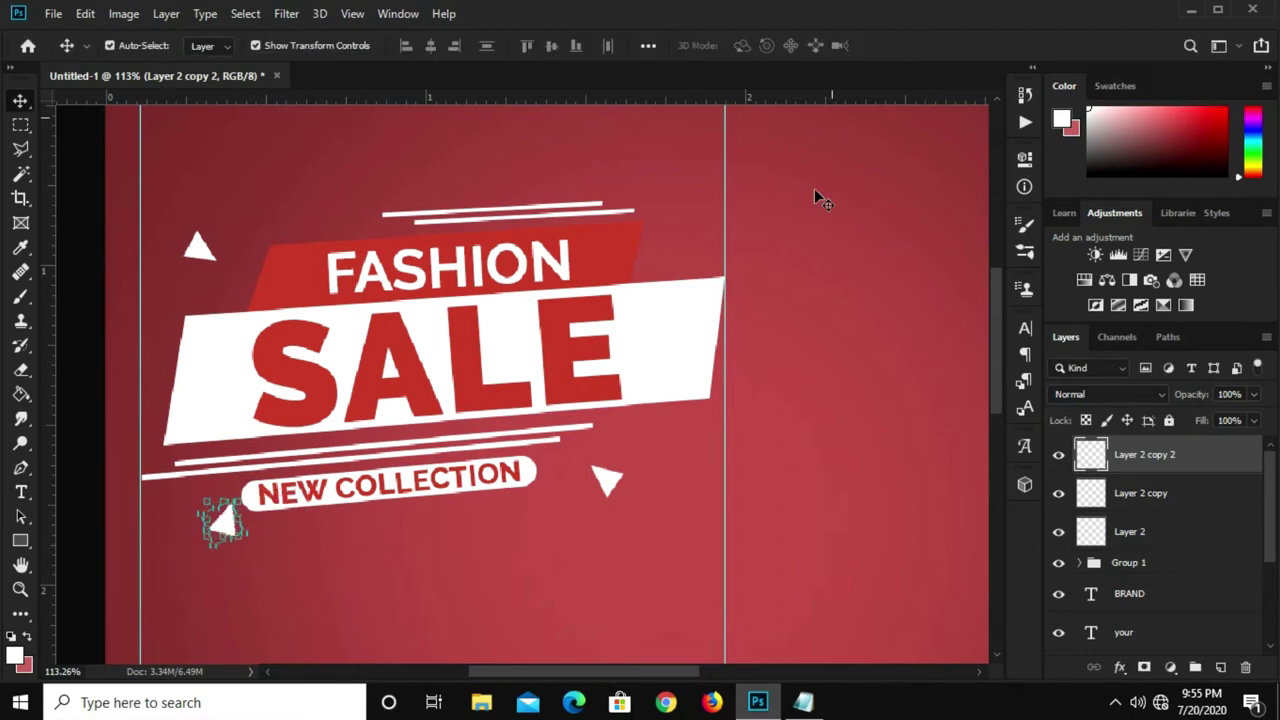
{"action": "scroll", "coordinate": [816, 229], "scroll_direction": "down", "scroll_amount": 5}
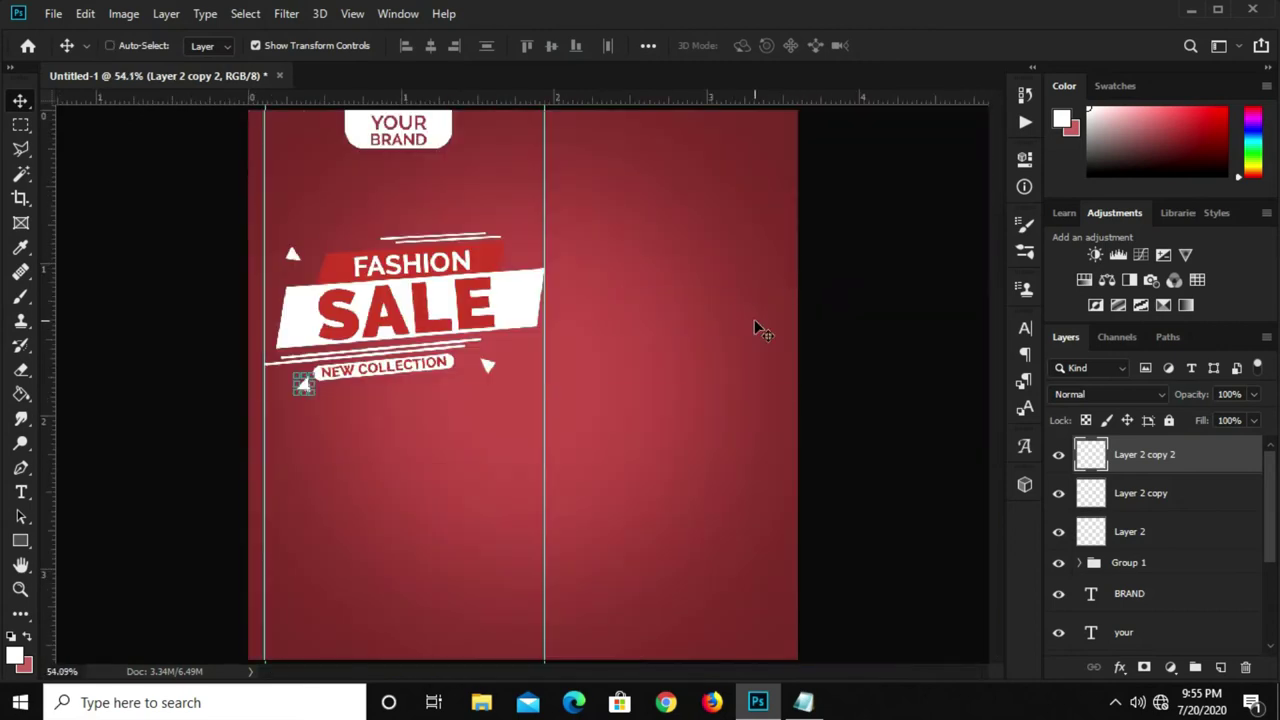
{"action": "key", "text": "ctrl+minus"}
Deselect the triangle layer, add a new empty layer, and switch to the Brush Tool.
{"action": "left_click", "coordinate": [833, 350]}
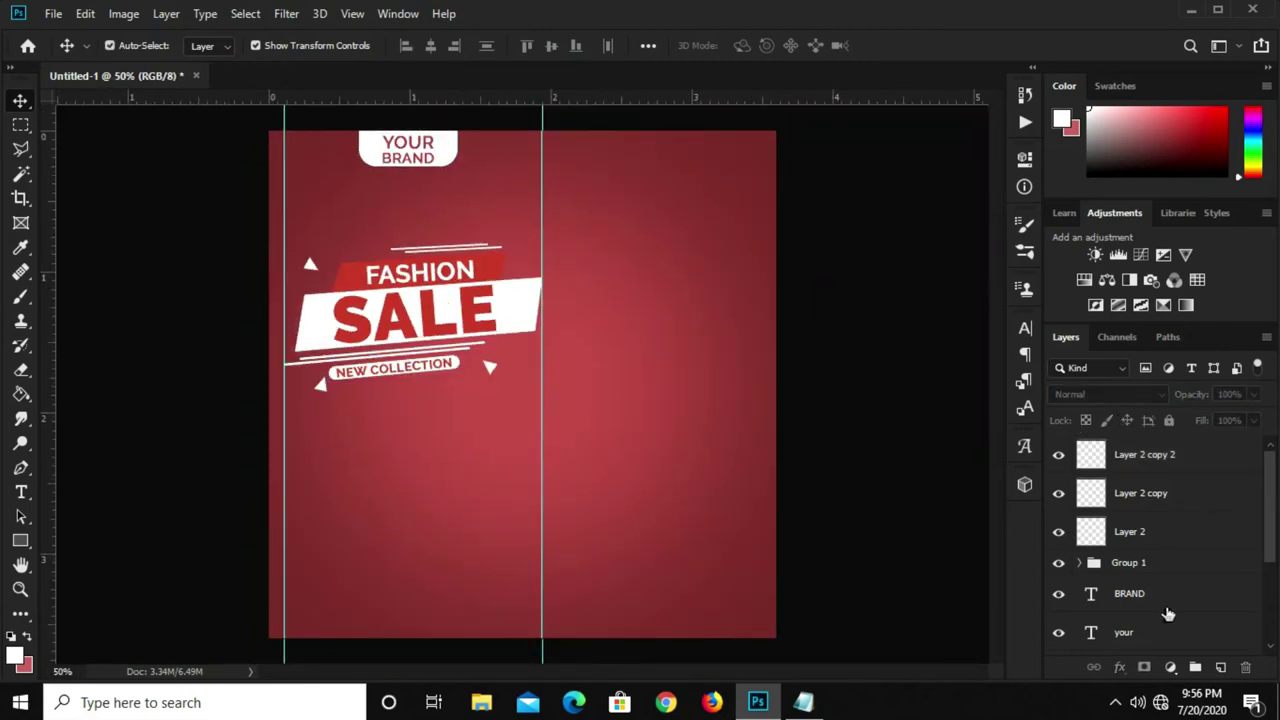
{"action": "left_click", "coordinate": [1221, 668]}
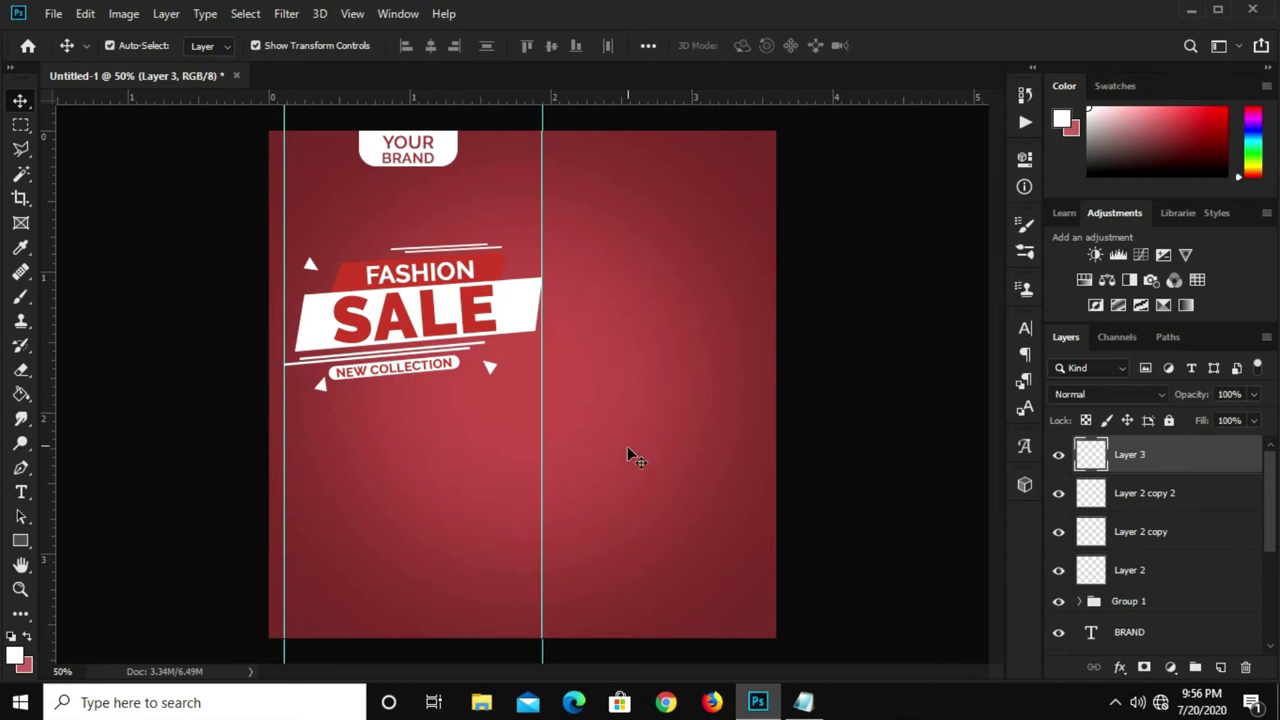
{"action": "right_click", "coordinate": [20, 297]}
{"action": "left_click", "coordinate": [140, 297]}
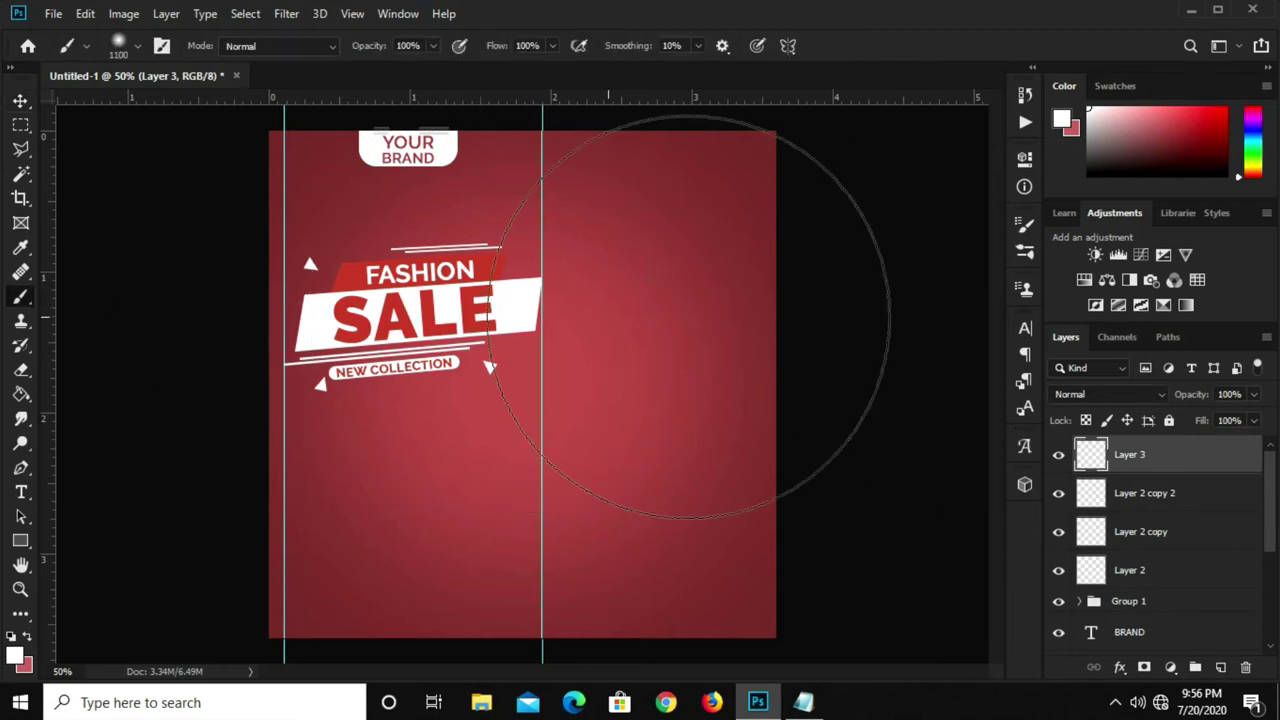
Pick the X-shaped brush tip in Brush Settings.
{"action": "left_click", "coordinate": [1031, 234]}
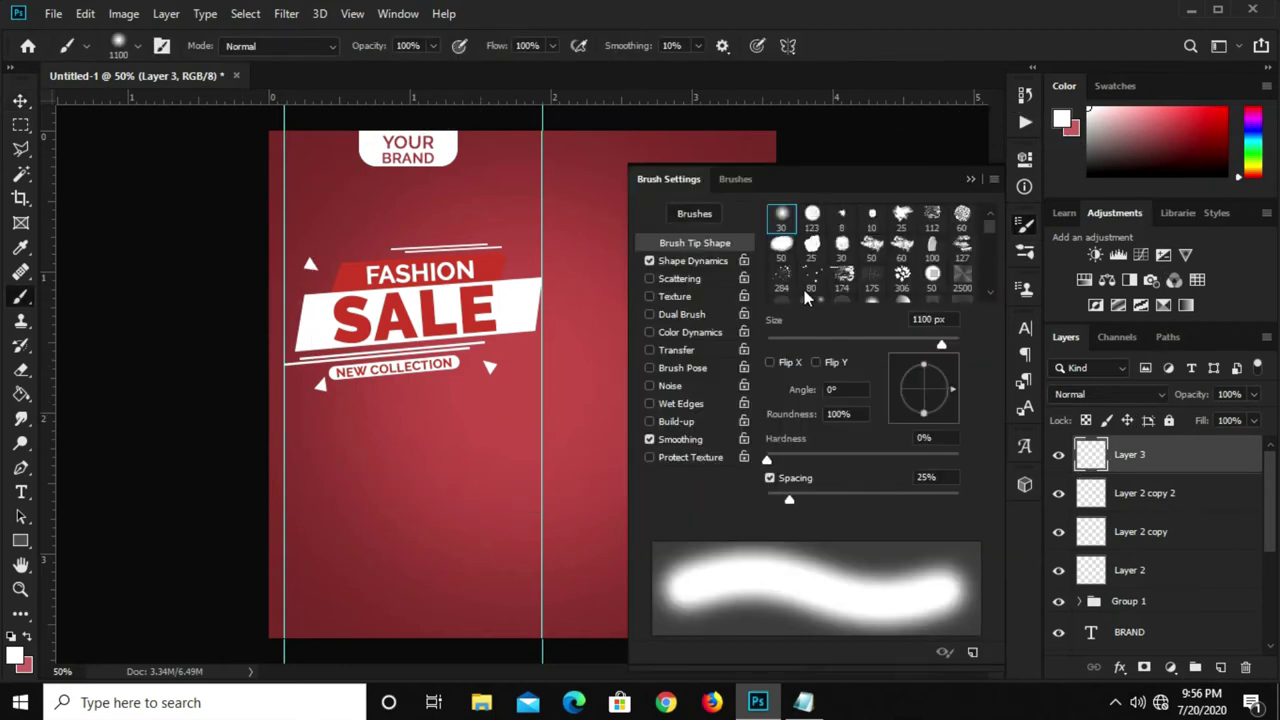
{"action": "scroll", "coordinate": [824, 272], "scroll_direction": "down", "scroll_amount": 2}
{"action": "scroll", "coordinate": [826, 280], "scroll_direction": "down", "scroll_amount": 2}
{"action": "scroll", "coordinate": [826, 284], "scroll_direction": "down", "scroll_amount": 2}
{"action": "scroll", "coordinate": [828, 290], "scroll_direction": "down", "scroll_amount": 2}
{"action": "scroll", "coordinate": [828, 290], "scroll_direction": "down", "scroll_amount": 2}
{"action": "scroll", "coordinate": [825, 280], "scroll_direction": "down", "scroll_amount": 2}
{"action": "scroll", "coordinate": [822, 270], "scroll_direction": "down", "scroll_amount": 2}
{"action": "scroll", "coordinate": [818, 258], "scroll_direction": "down", "scroll_amount": 2}
{"action": "scroll", "coordinate": [818, 253], "scroll_direction": "down", "scroll_amount": 1}
{"action": "scroll", "coordinate": [815, 245], "scroll_direction": "down", "scroll_amount": 1}
{"action": "left_click", "coordinate": [812, 235]}
{"action": "scroll", "coordinate": [864, 252], "scroll_direction": "up", "scroll_amount": 1}
{"action": "scroll", "coordinate": [860, 250], "scroll_direction": "up", "scroll_amount": 1}
{"action": "scroll", "coordinate": [848, 242], "scroll_direction": "up", "scroll_amount": 1}
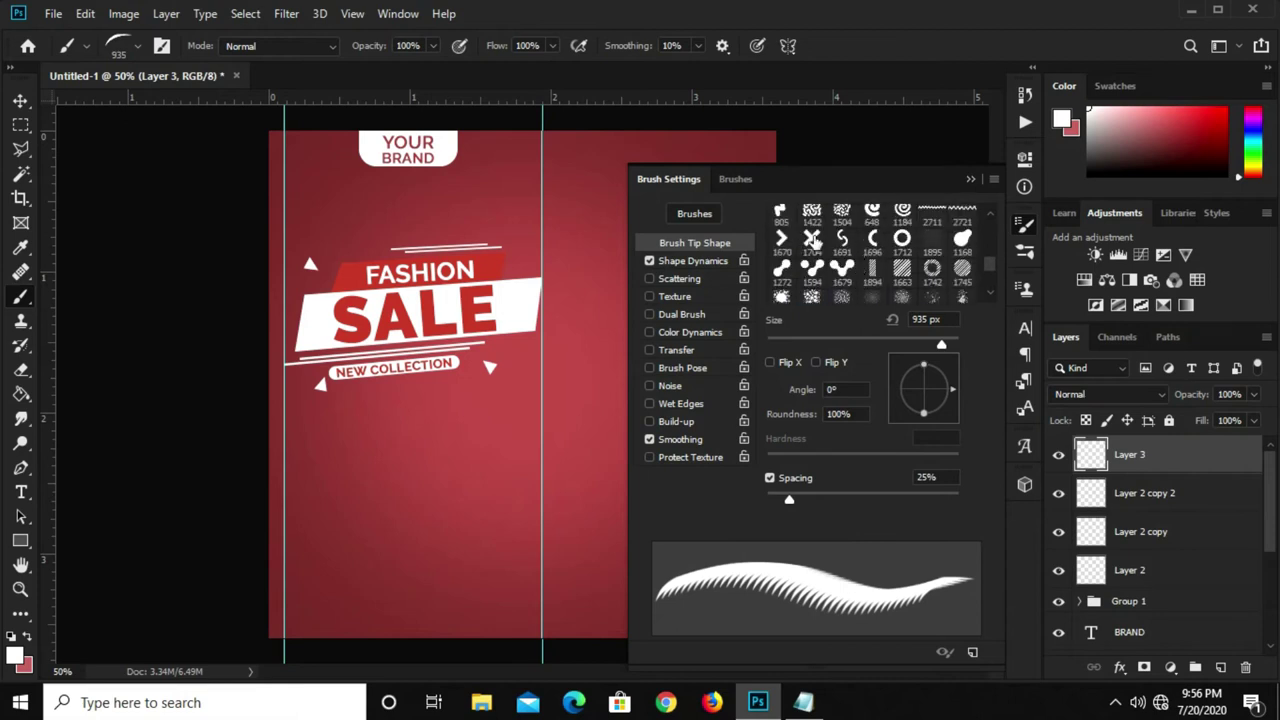
{"action": "left_click", "coordinate": [812, 238]}
{"action": "left_click", "coordinate": [969, 181]}
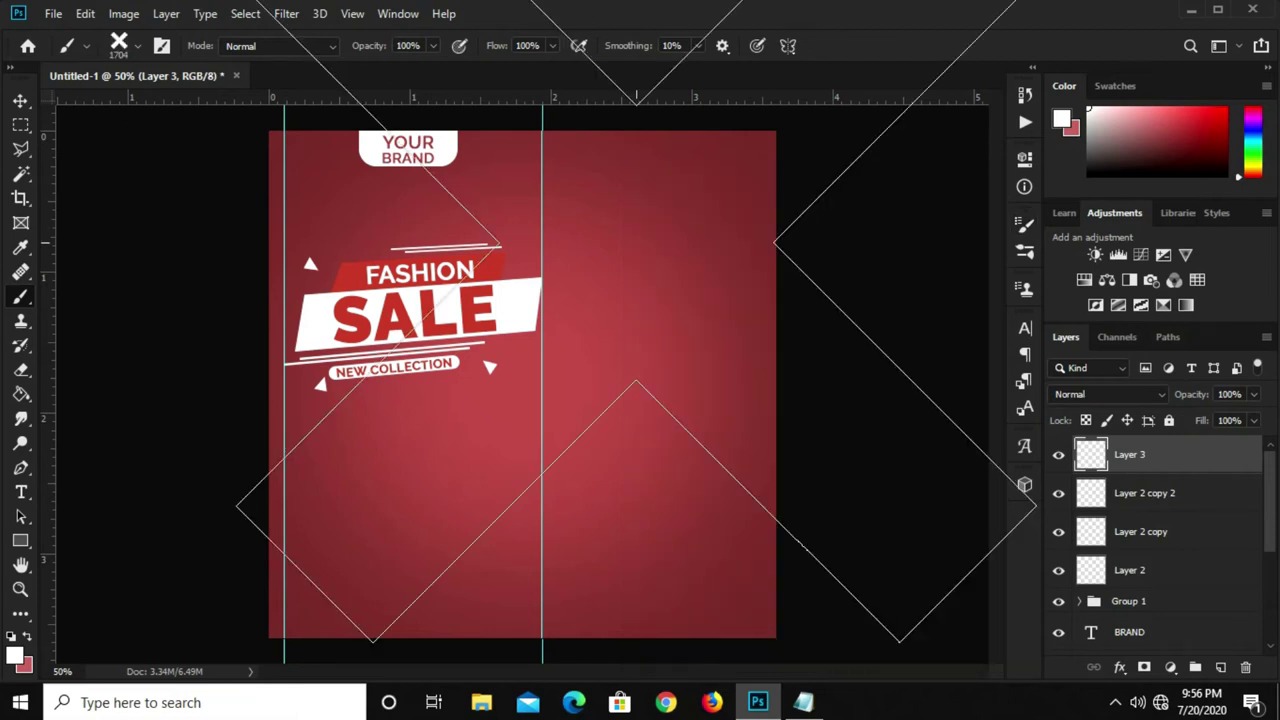
Set the brush to size 20 with white as the painting colour.
{"action": "key", "text": "bracketleft"}
{"action": "key", "text": "bracketleft"}
{"action": "key", "text": "bracketleft"}
{"action": "key", "text": "bracketleft"}
{"action": "key", "text": "bracketleft"}
{"action": "key", "text": "bracketleft"}
{"action": "key", "text": "bracketleft"}
{"action": "key", "text": "bracketleft"}
{"action": "key", "text": "bracketleft"}
{"action": "key", "text": "bracketleft"}
{"action": "key", "text": "bracketleft"}
{"action": "key", "text": "bracketleft"}
{"action": "key", "text": "bracketleft"}
{"action": "key", "text": "bracketleft"}
{"action": "key", "text": "bracketleft"}
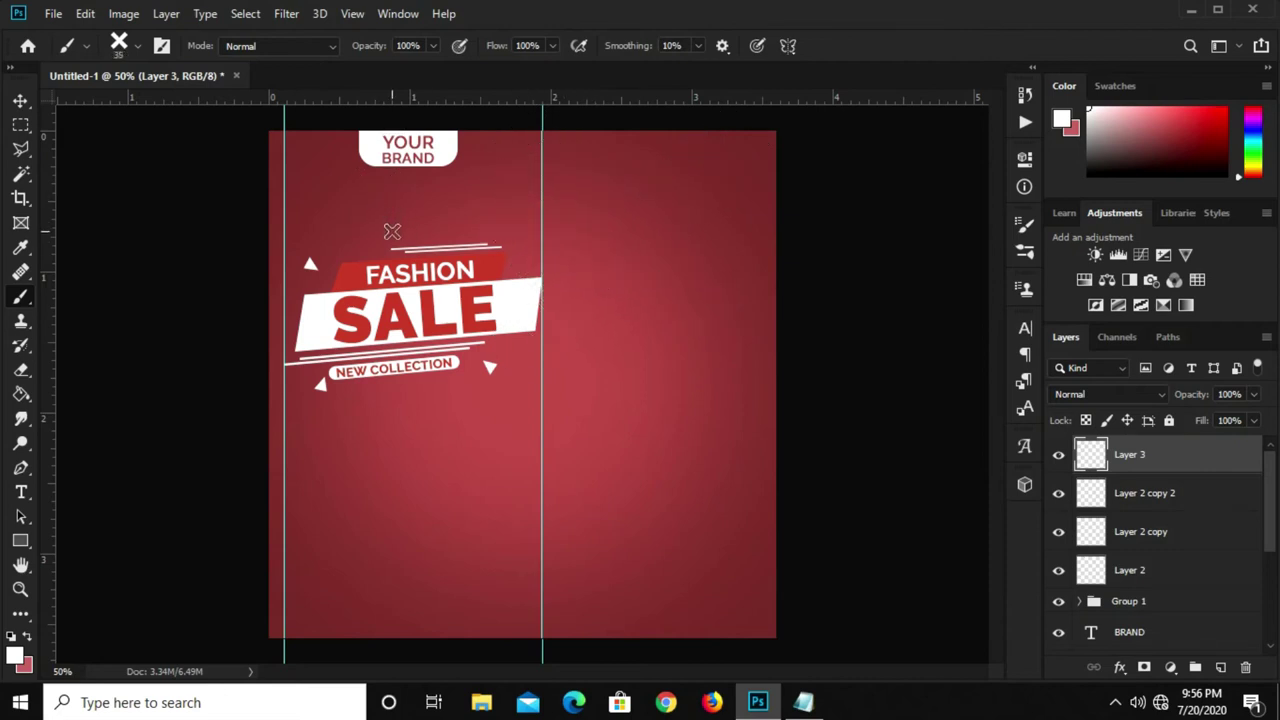
{"action": "left_click", "coordinate": [14, 656]}
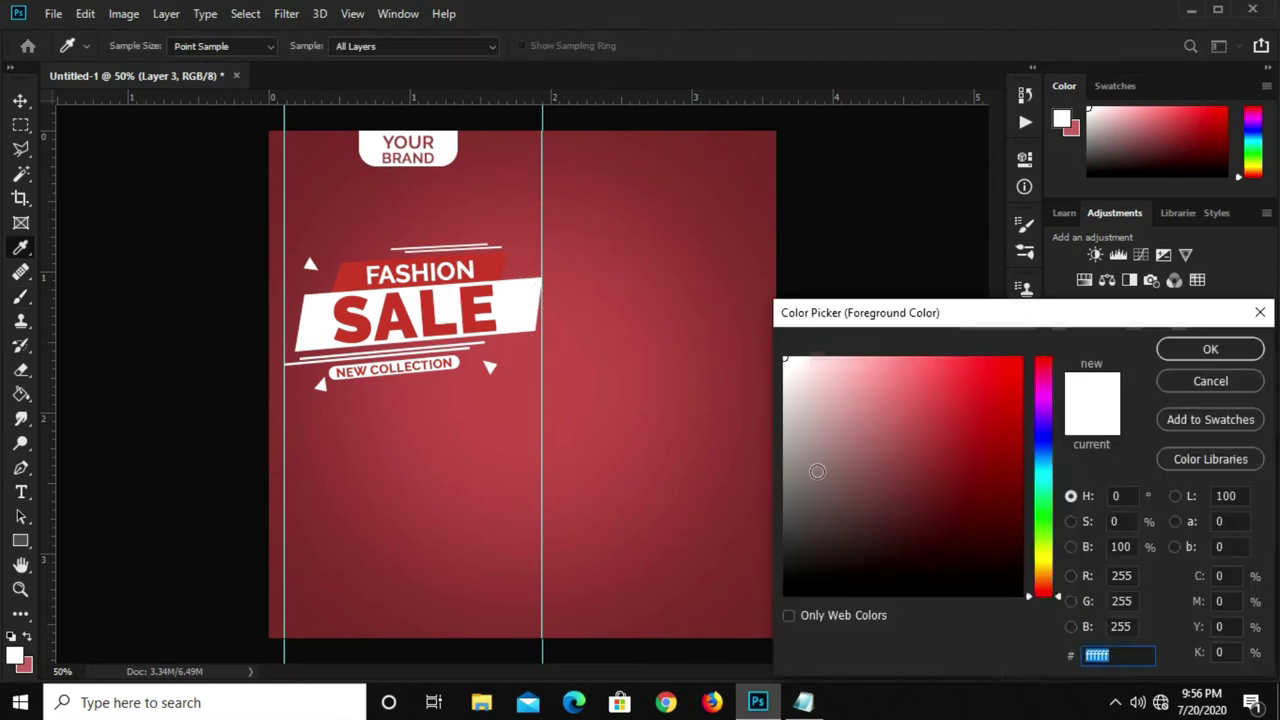
{"action": "left_click", "coordinate": [1220, 358]}
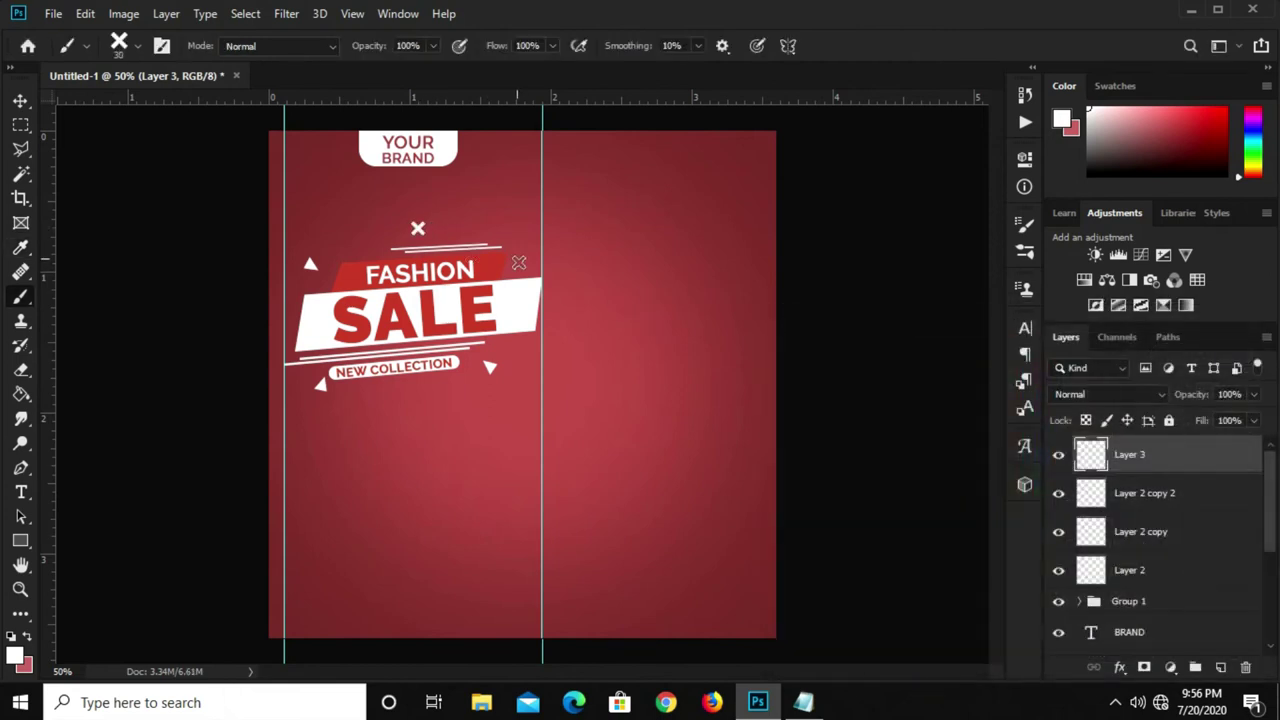
{"action": "key", "text": "bracketright"}
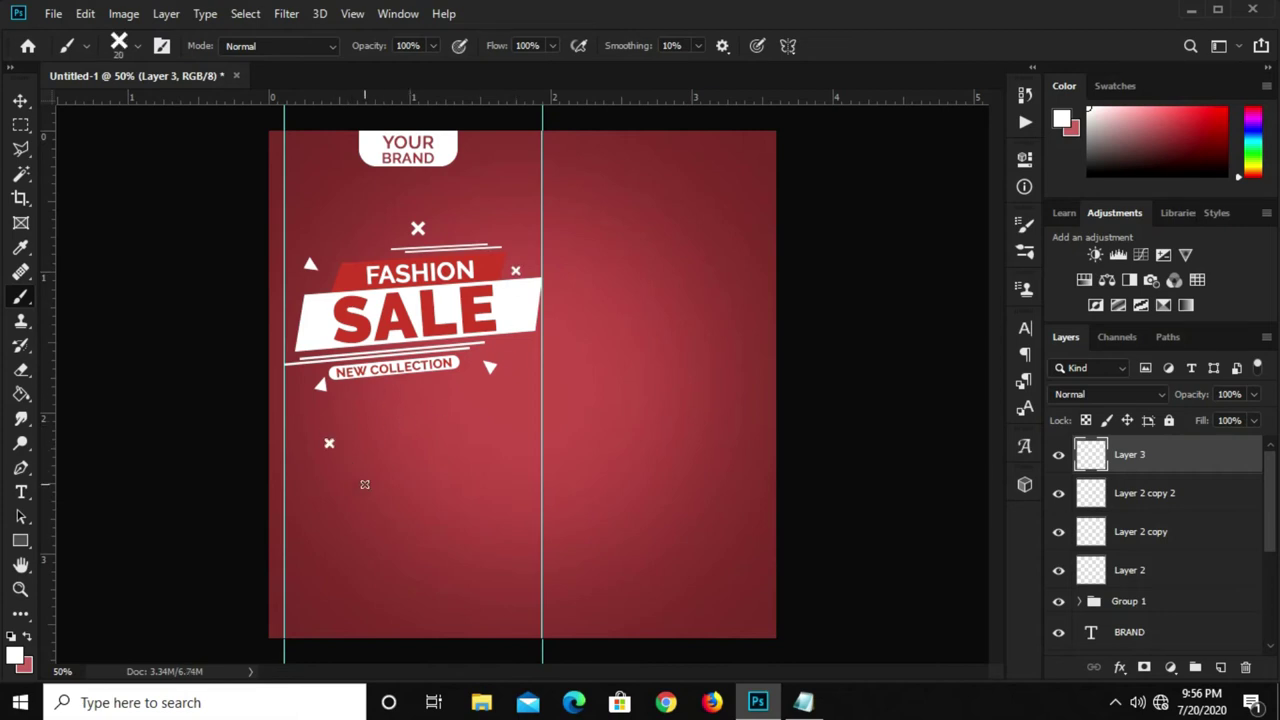
Draw a wide white rectangle bar below the left-side sale graphics.
{"action": "key", "text": "v"}
{"action": "left_click", "coordinate": [210, 418]}
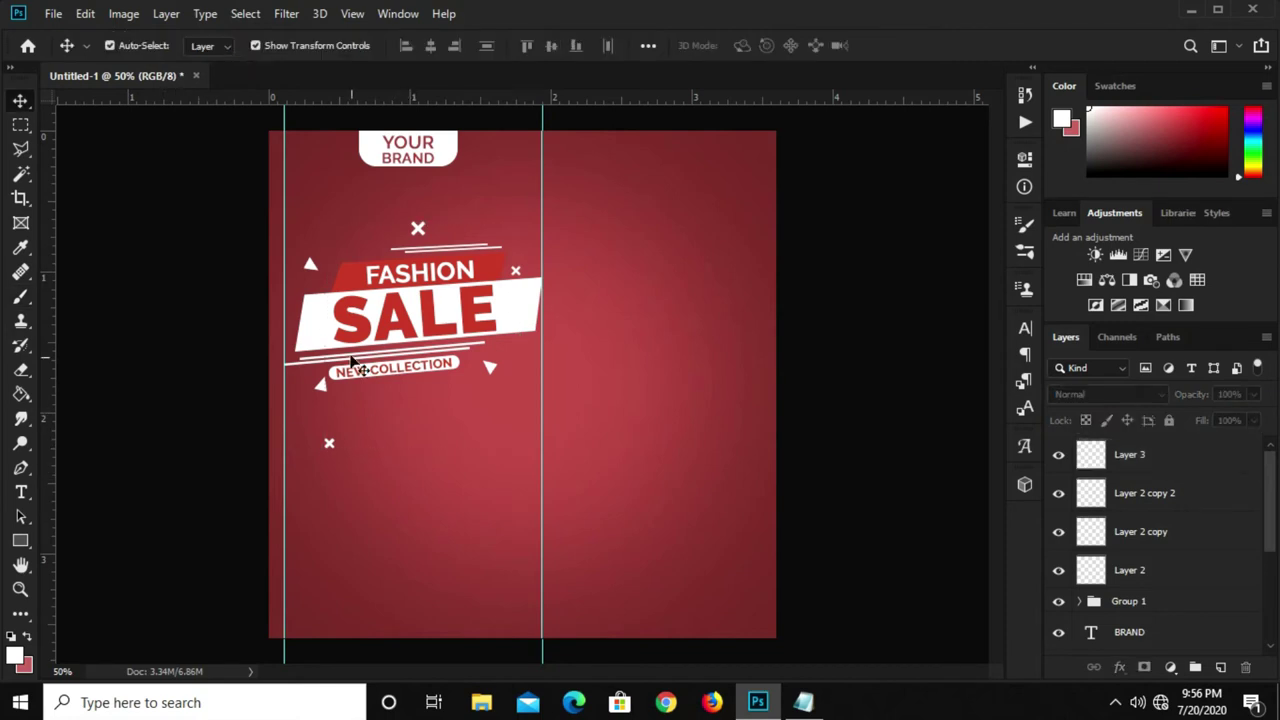
{"action": "scroll", "coordinate": [343, 418], "scroll_direction": "up", "scroll_amount": 1}
{"action": "right_click", "coordinate": [20, 541]}
{"action": "left_click", "coordinate": [112, 537]}
{"action": "scroll", "coordinate": [235, 532], "scroll_direction": "up", "scroll_amount": 5}
{"action": "left_click_drag", "start_coordinate": [320, 444], "coordinate": [658, 481]}
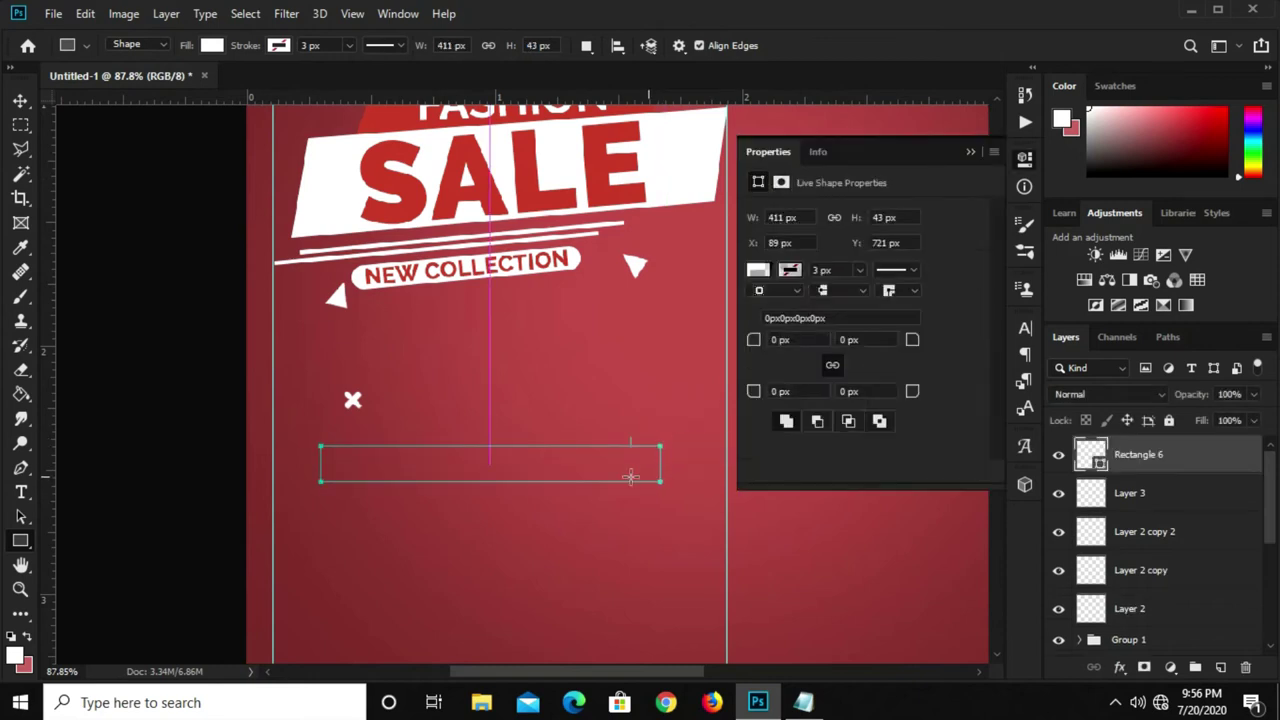
Slim the bar to 411×36 px, then select 'limited offer only' in the Notepad list.
{"action": "key", "text": "v"}
{"action": "mouse_move", "coordinate": [563, 471]}
{"action": "left_mouse_down"}
{"action": "mouse_move", "coordinate": [574, 477]}
{"action": "mouse_move", "coordinate": [510, 477]}
{"action": "left_mouse_up"}
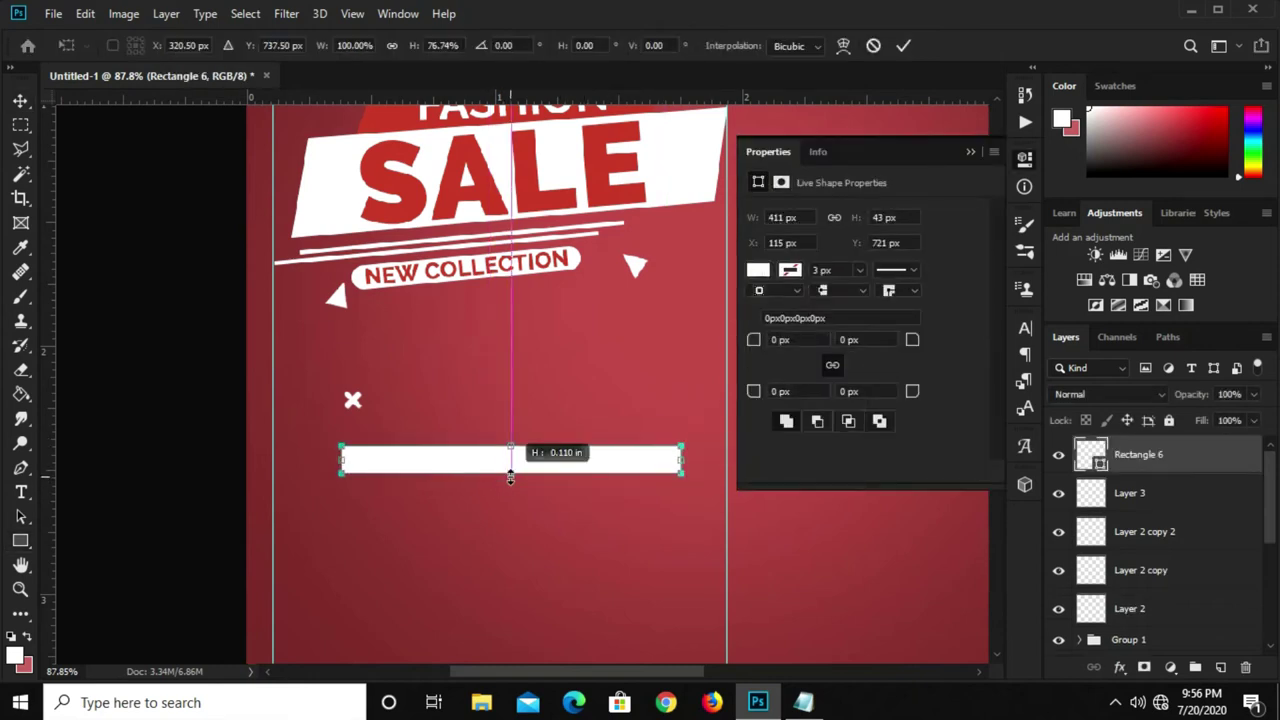
{"action": "key", "text": "Return"}
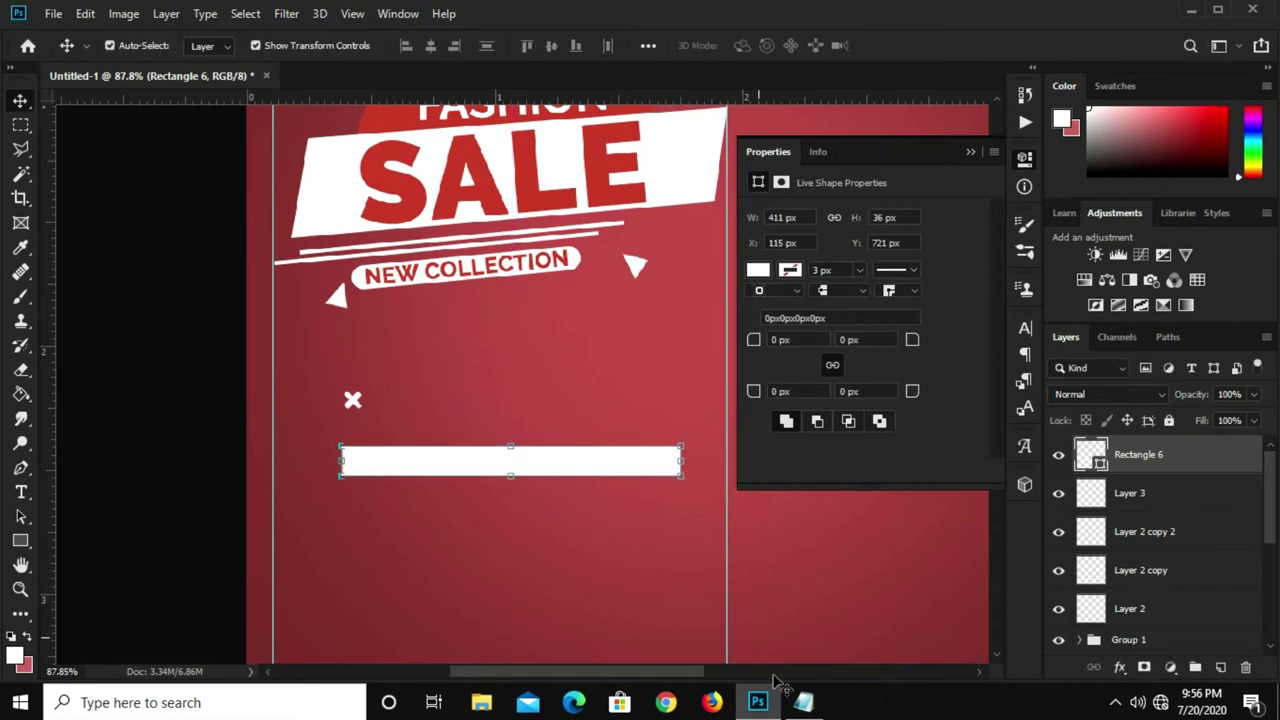
{"action": "left_click", "coordinate": [803, 702]}
{"action": "left_click_drag", "start_coordinate": [830, 381], "coordinate": [644, 383]}
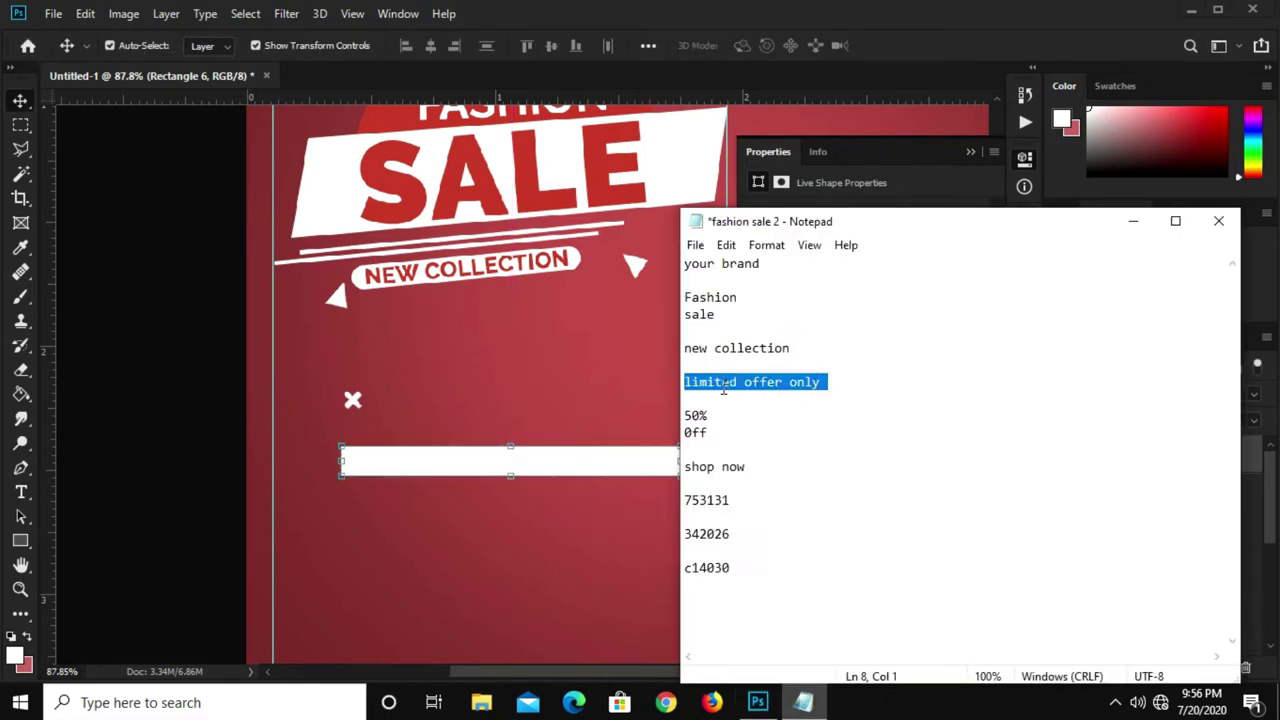
Copy the 'limited offer only' line from Notepad and paste it as a new text layer.
{"action": "right_click", "coordinate": [723, 388]}
{"action": "left_click", "coordinate": [782, 456]}
{"action": "left_click", "coordinate": [465, 555]}
{"action": "left_click", "coordinate": [20, 492]}
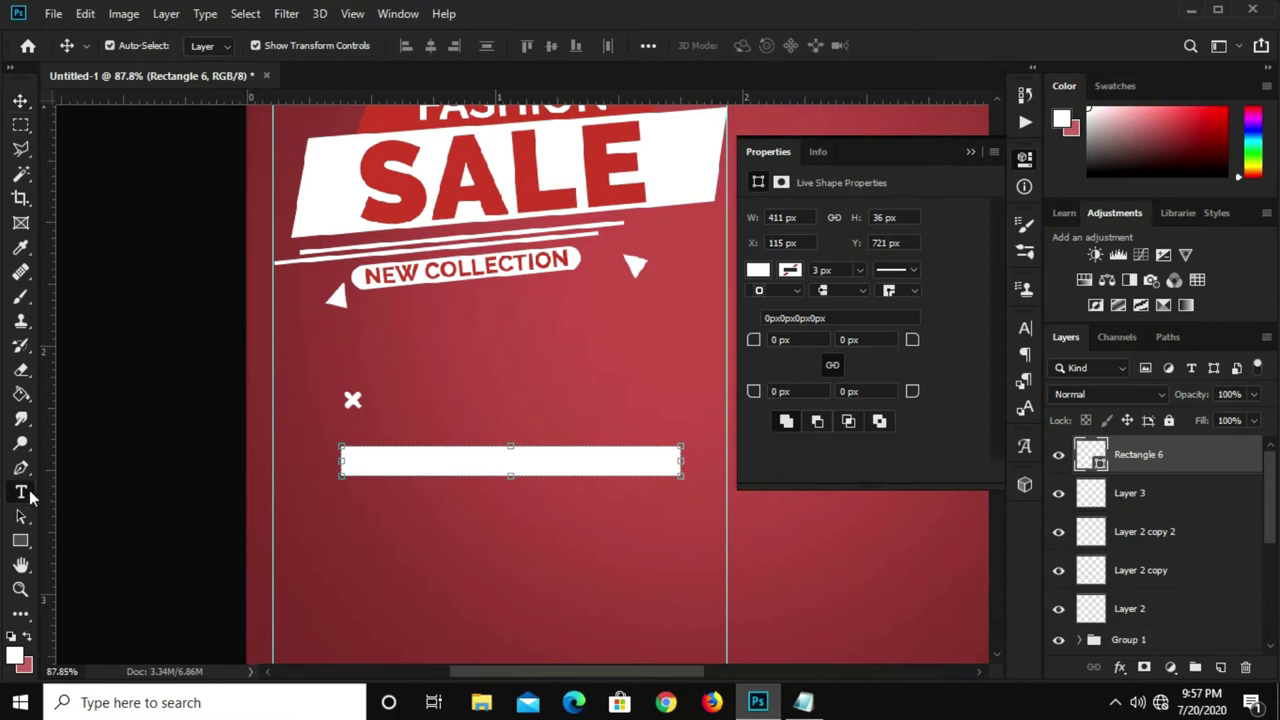
{"action": "left_click", "coordinate": [387, 521]}
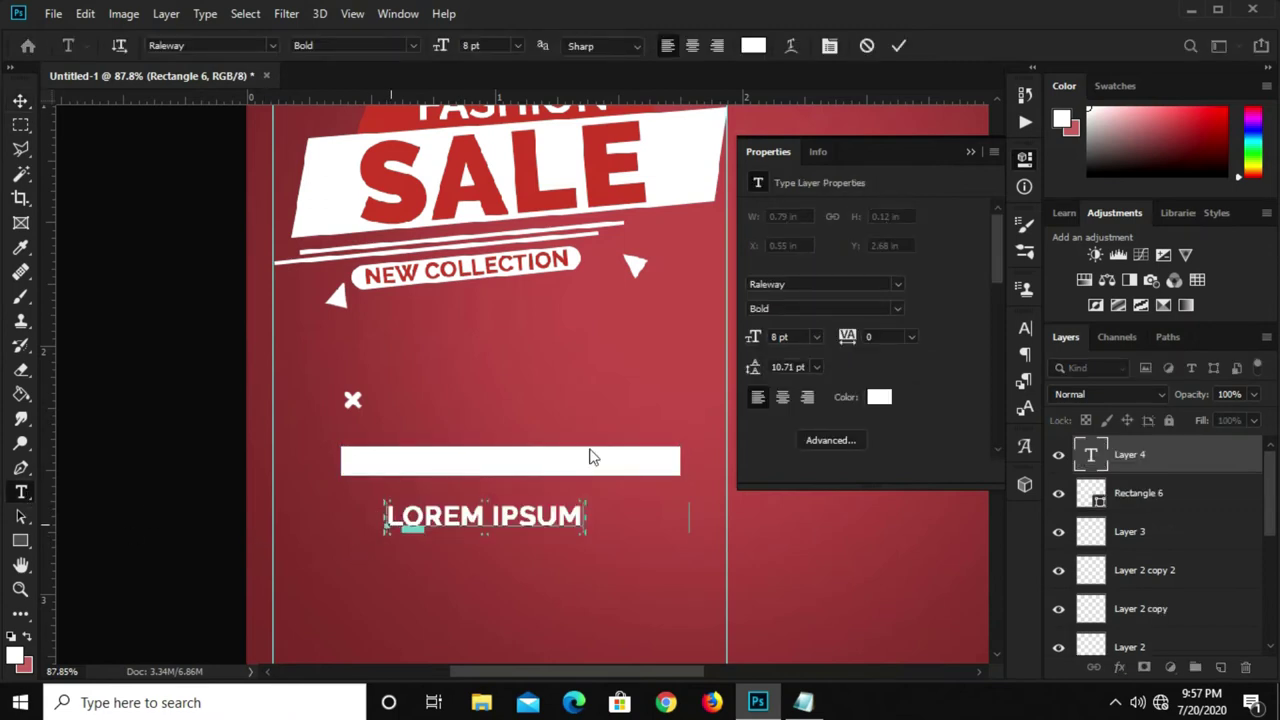
{"action": "key", "text": "ctrl+v"}
{"action": "left_click", "coordinate": [897, 47]}
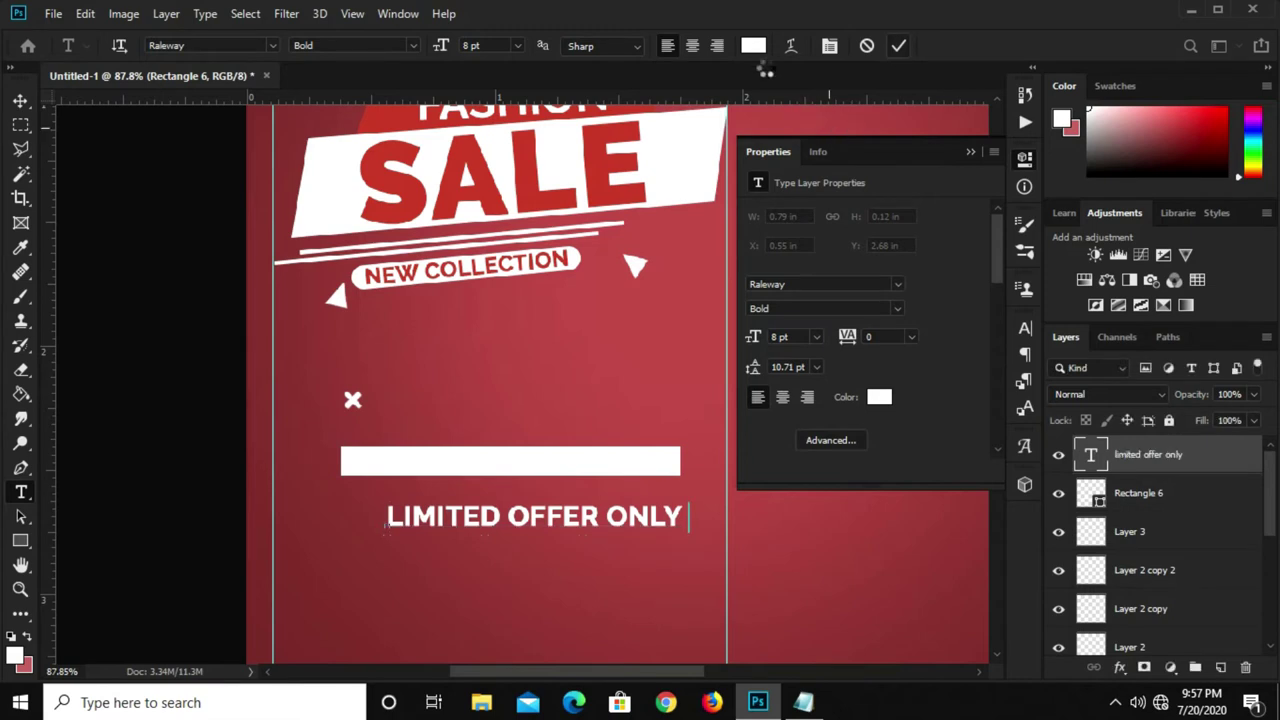
Colour the text dark red #7b3333 and move it onto the white bar.
{"action": "left_click", "coordinate": [879, 397]}
{"action": "left_click", "coordinate": [274, 608]}
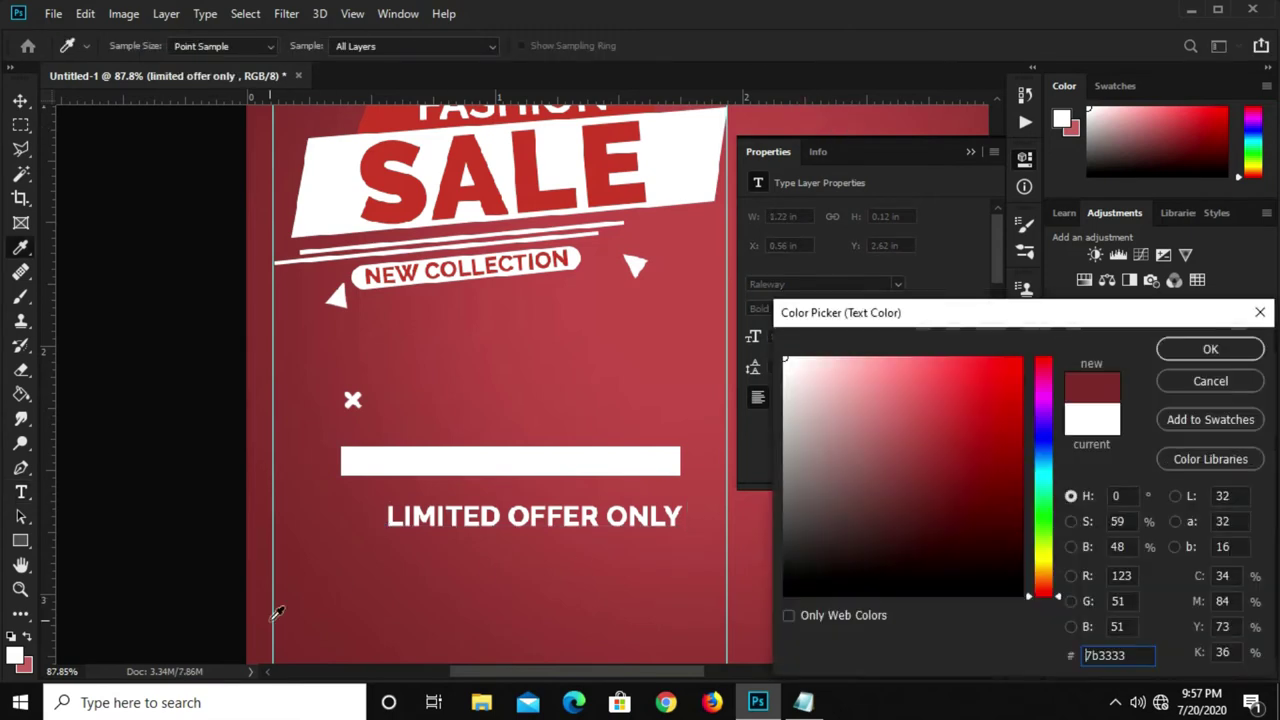
{"action": "left_click", "coordinate": [1210, 349]}
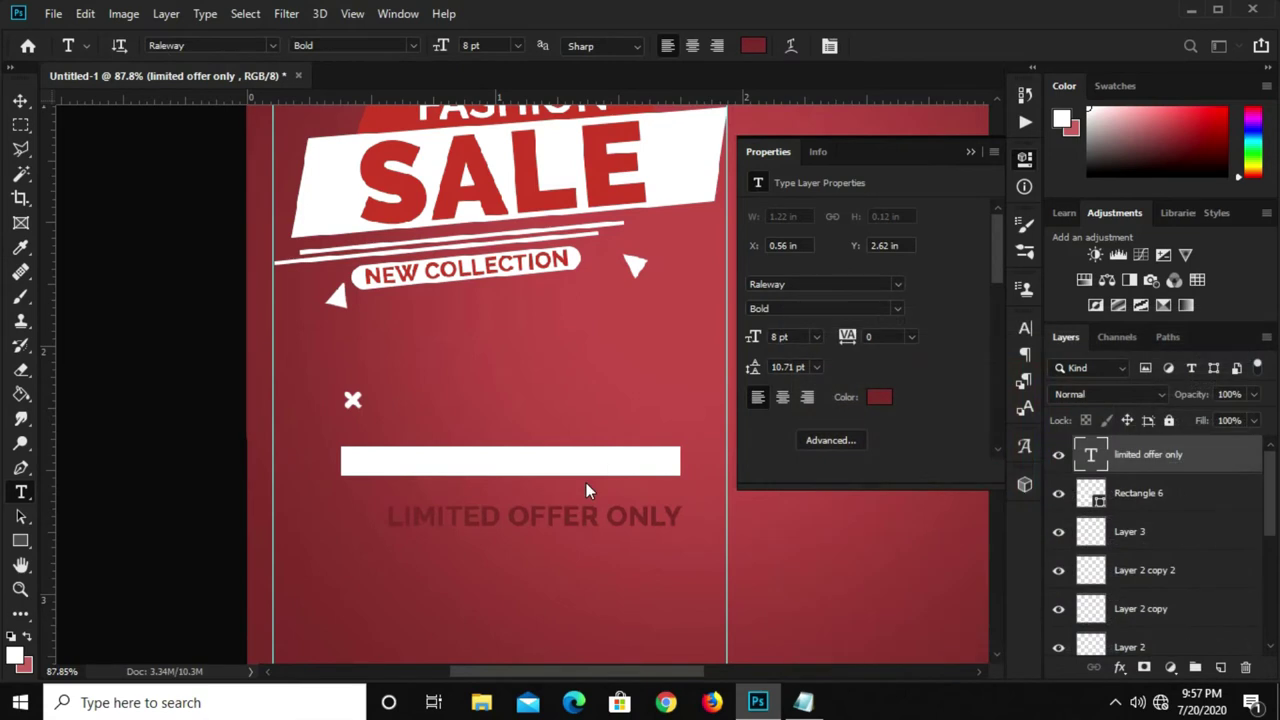
{"action": "key", "text": "v"}
{"action": "left_click_drag", "start_coordinate": [540, 513], "coordinate": [514, 459]}
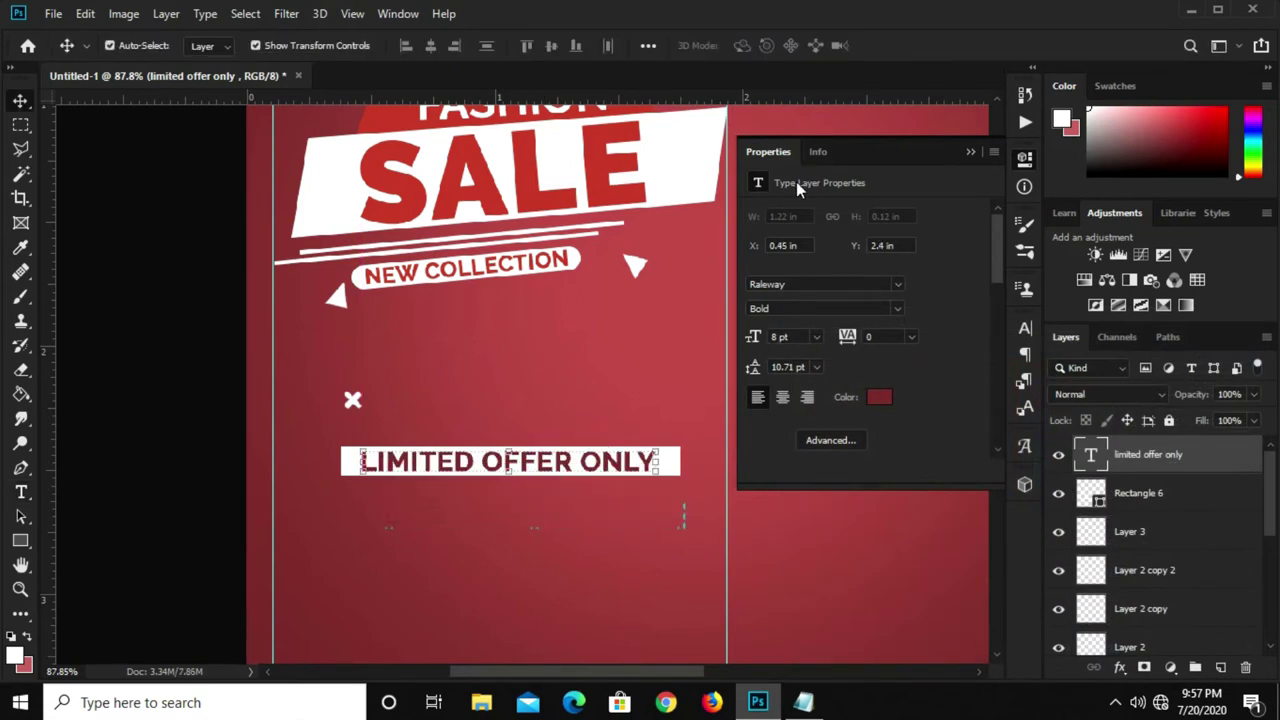
Apply Faux Italic to the LIMITED OFFER ONLY text in the Character panel.
{"action": "left_click", "coordinate": [1025, 330]}
{"action": "left_click", "coordinate": [846, 461]}
{"action": "left_click", "coordinate": [970, 320]}
{"action": "scroll", "coordinate": [680, 458], "scroll_direction": "up", "scroll_amount": 1}
{"action": "scroll", "coordinate": [640, 455], "scroll_direction": "up", "scroll_amount": 1}
{"action": "scroll", "coordinate": [613, 443], "scroll_direction": "down", "scroll_amount": 3}
{"action": "scroll", "coordinate": [600, 440], "scroll_direction": "down", "scroll_amount": 2}
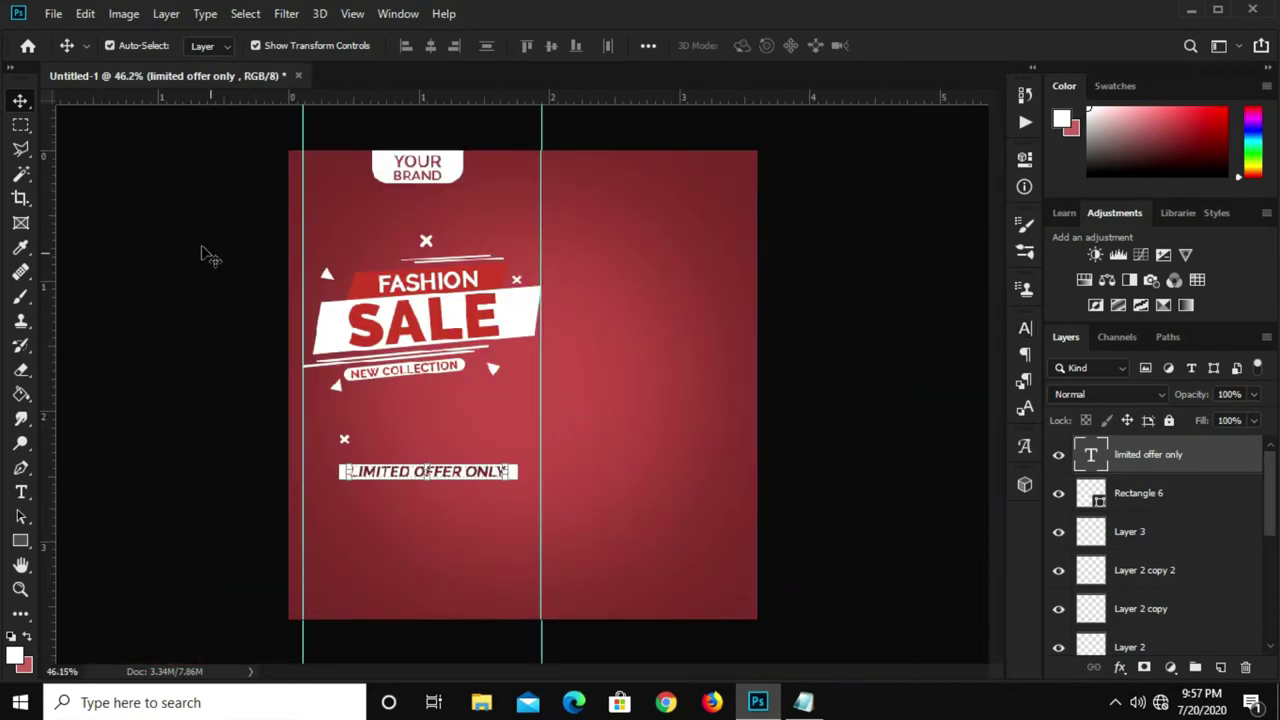
Make a rectangular marquee around the SALE graphic as an alignment guide.
{"action": "right_click", "coordinate": [18, 126]}
{"action": "left_click", "coordinate": [85, 129]}
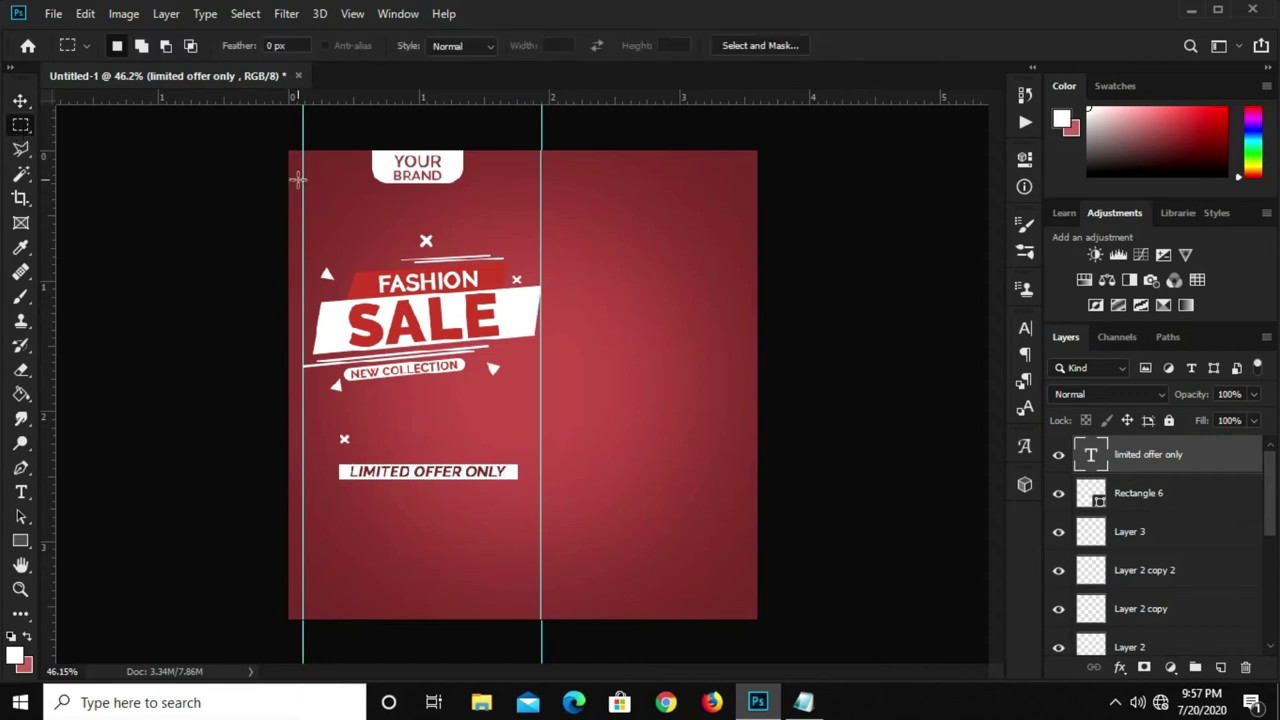
{"action": "left_click_drag", "start_coordinate": [303, 186], "coordinate": [541, 352]}
{"action": "left_click", "coordinate": [20, 101]}
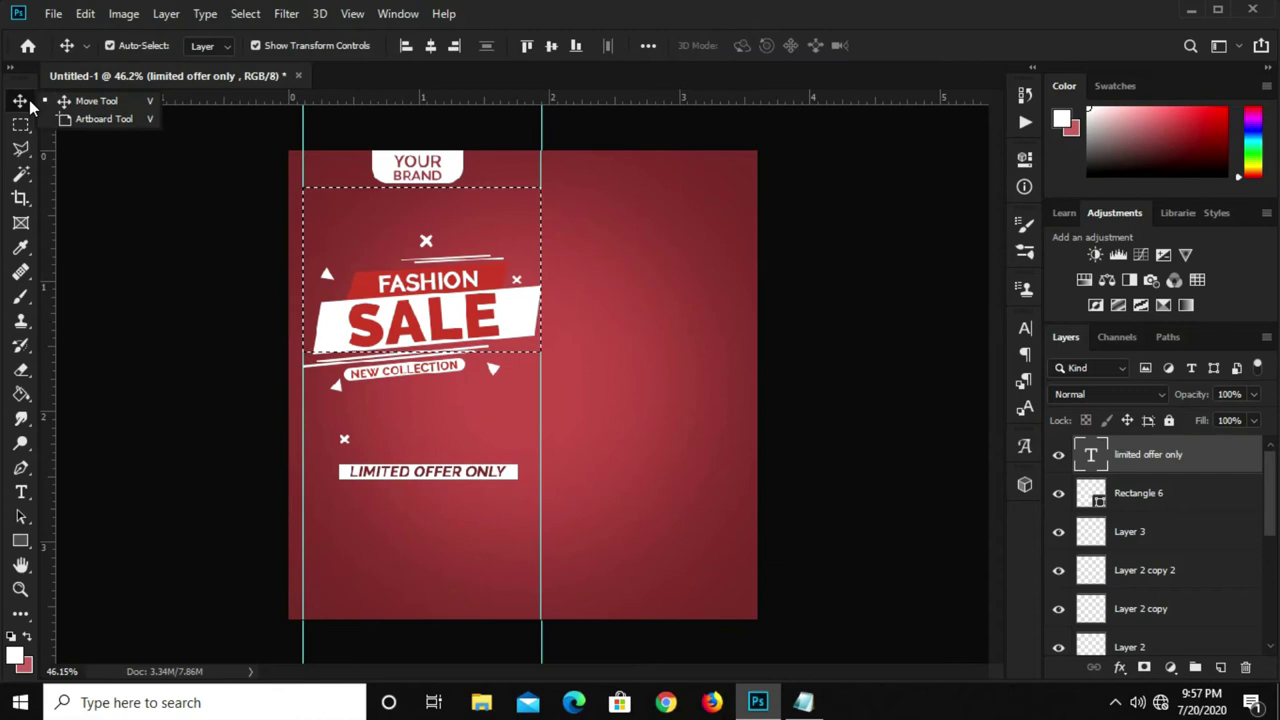
{"action": "left_click", "coordinate": [90, 100]}
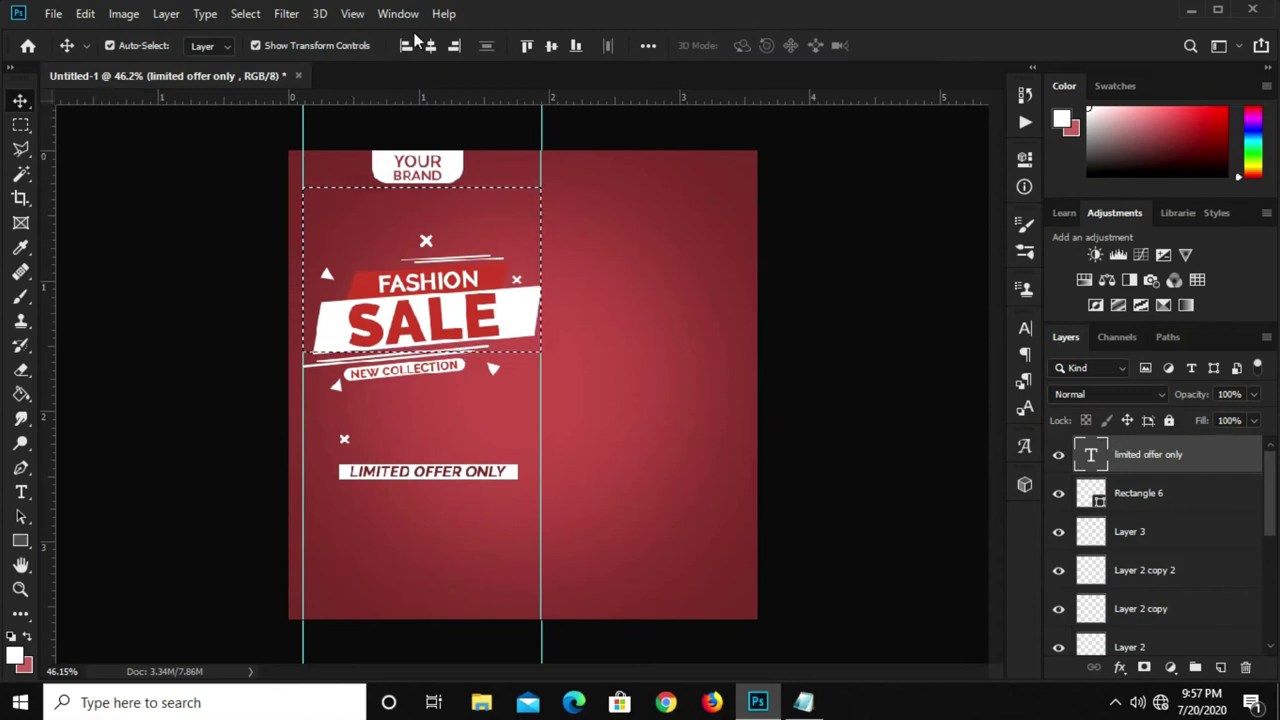
Select Rectangle 6 and its text layer and nudge them up together.
{"action": "left_click", "coordinate": [1165, 500]}
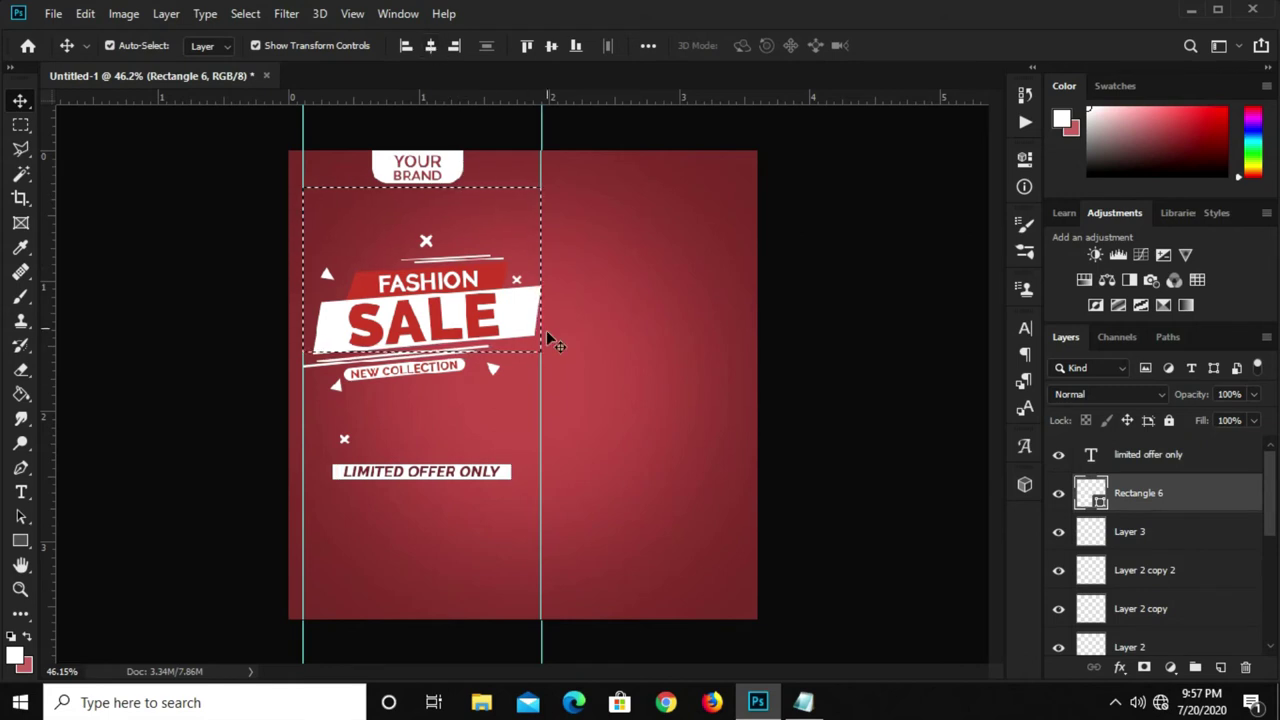
{"action": "scroll", "coordinate": [483, 468], "scroll_direction": "up", "scroll_amount": 1}
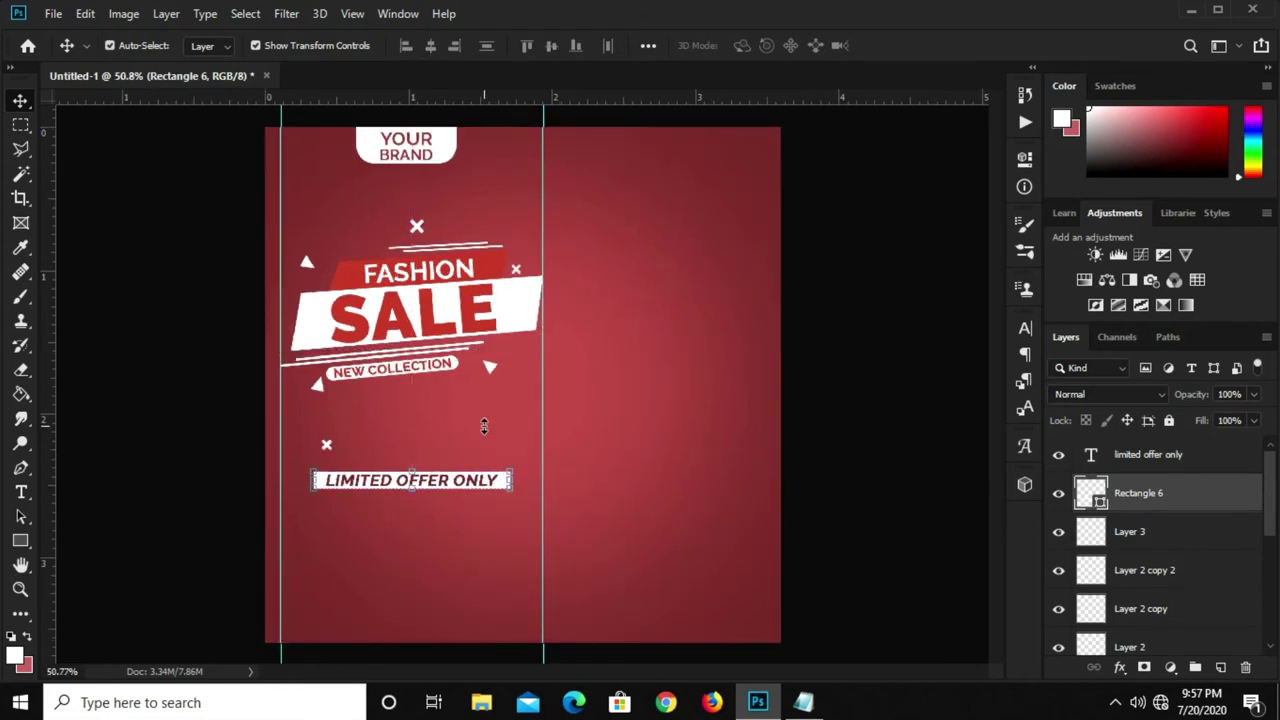
{"action": "scroll", "coordinate": [460, 490], "scroll_direction": "down", "scroll_amount": 2}
{"action": "scroll", "coordinate": [456, 498], "scroll_direction": "up", "scroll_amount": 1}
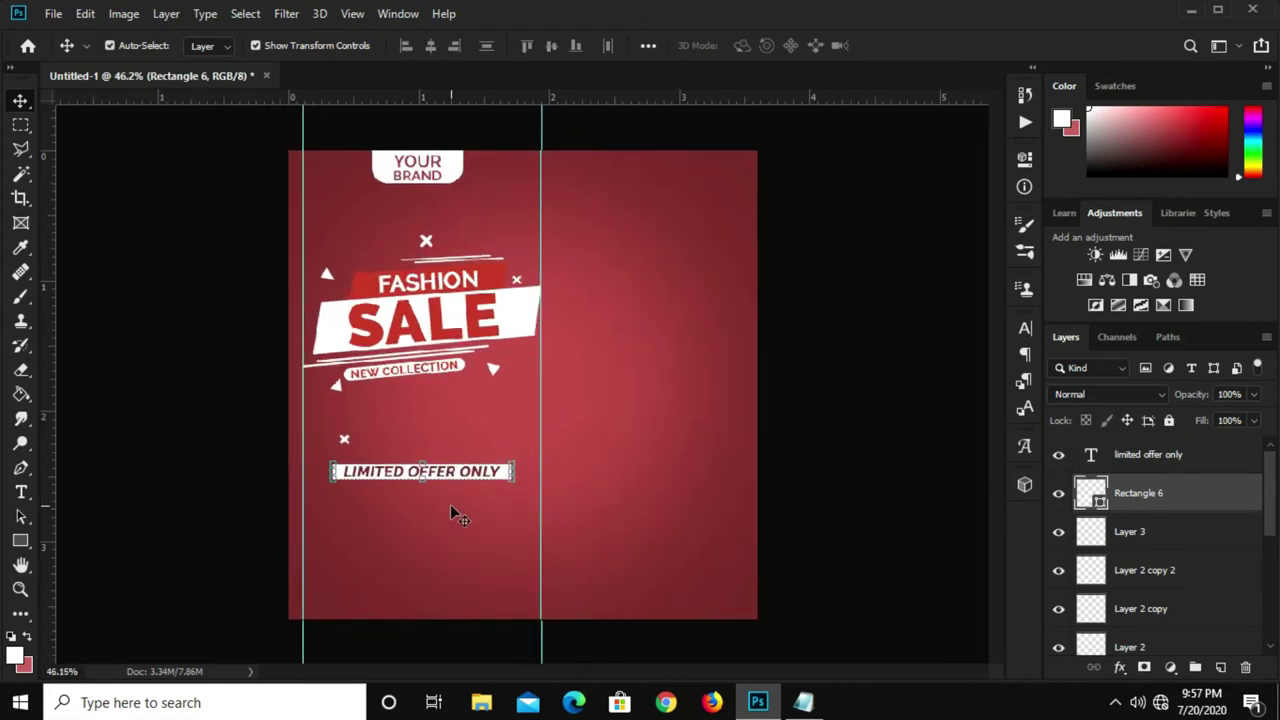
{"action": "left_click", "coordinate": [1180, 457], "text": "shift"}
{"action": "key", "text": "Up"}
{"action": "key", "text": "Up"}
{"action": "key", "text": "Up"}
{"action": "key", "text": "Up"}
{"action": "key", "text": "Up"}
{"action": "key", "text": "Up"}
{"action": "key", "text": "Up"}
{"action": "key", "text": "Up"}
{"action": "key", "text": "Up"}
{"action": "key", "text": "Up"}
{"action": "key", "text": "Up"}
{"action": "key", "text": "Up"}
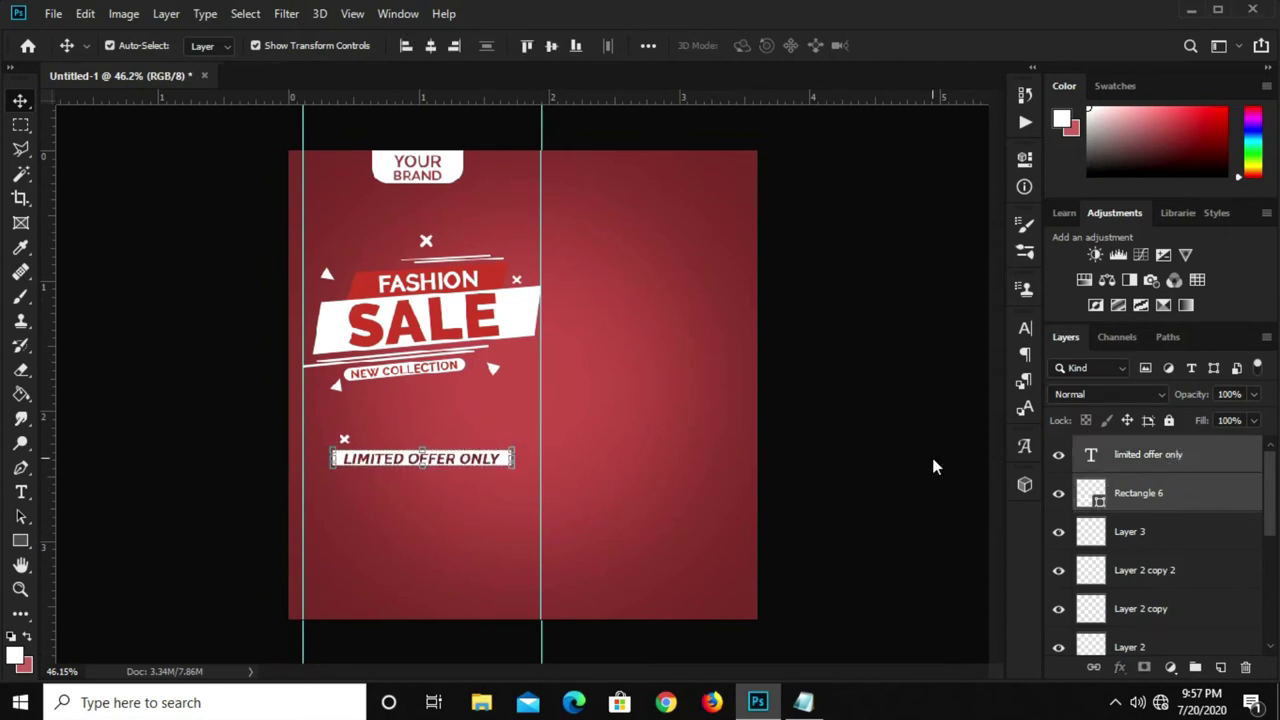
{"action": "left_click", "coordinate": [525, 510]}
{"action": "scroll", "coordinate": [362, 547], "scroll_direction": "up", "scroll_amount": 2}
{"action": "scroll", "coordinate": [365, 548], "scroll_direction": "up", "scroll_amount": 1}
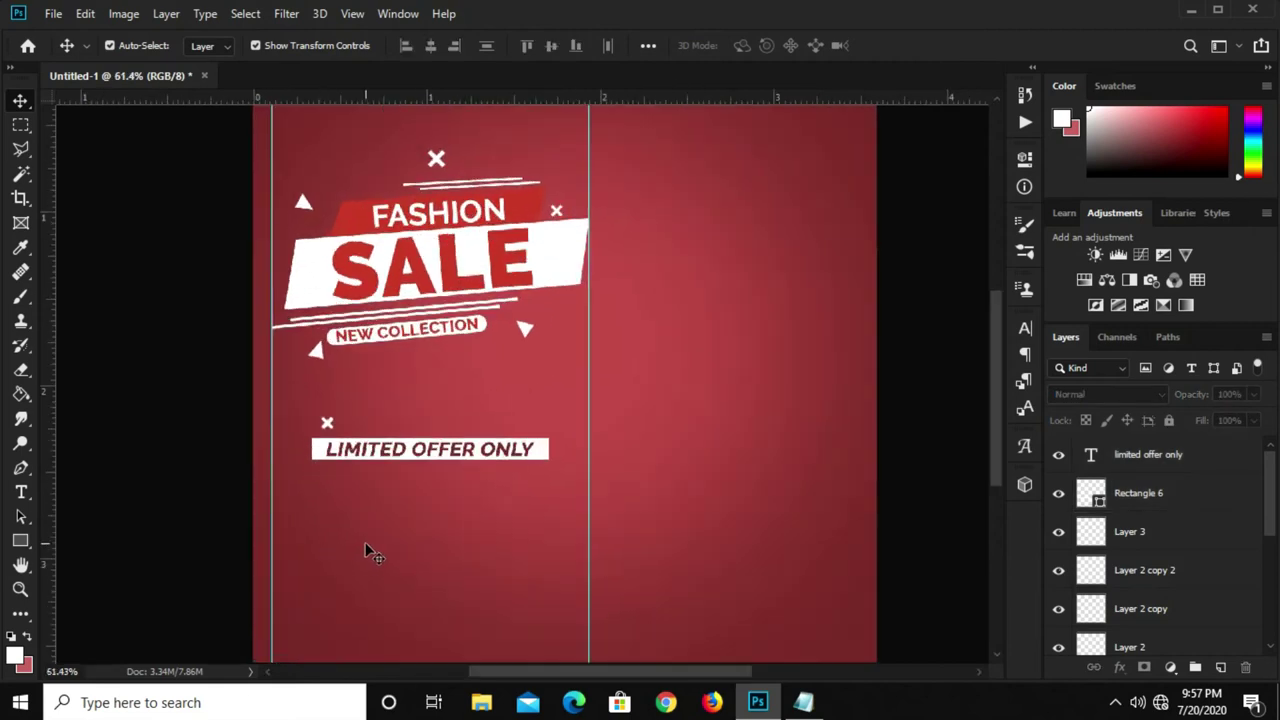
{"action": "scroll", "coordinate": [365, 545], "scroll_direction": "up", "scroll_amount": 1}
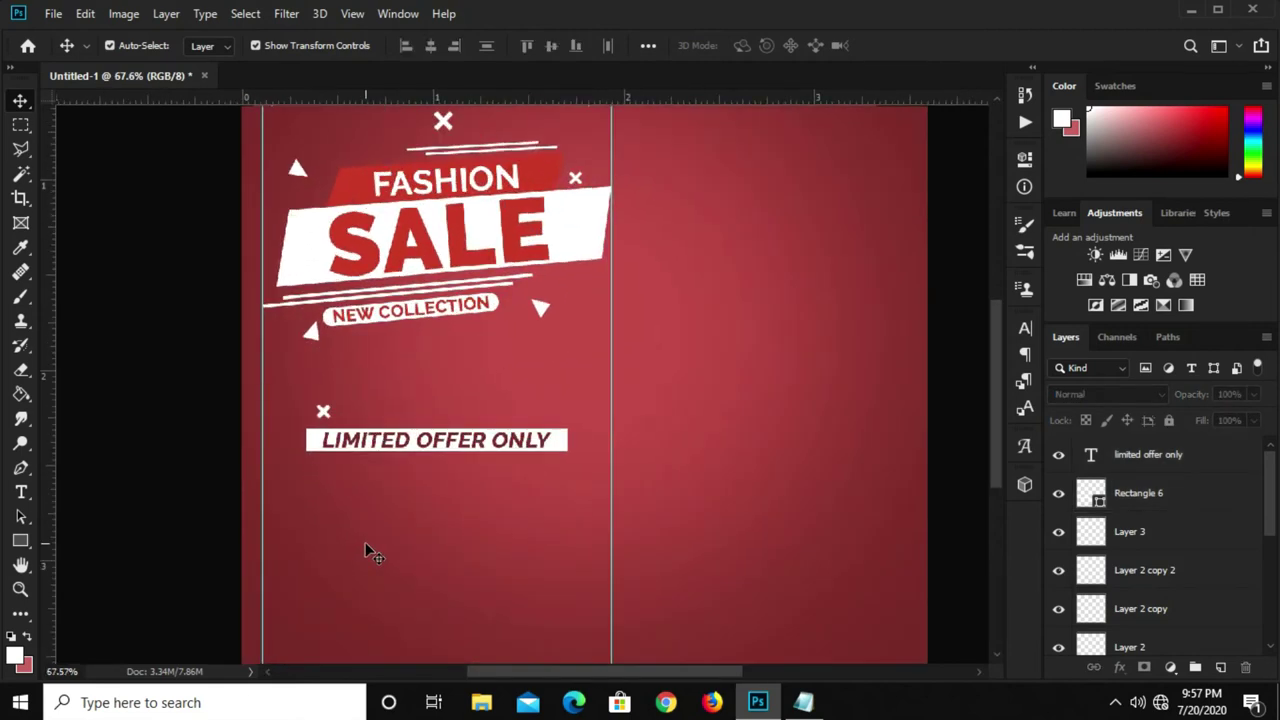
Draw a white circle below the LIMITED OFFER ONLY bar.
{"action": "left_click", "coordinate": [19, 542]}
{"action": "right_click", "coordinate": [20, 542]}
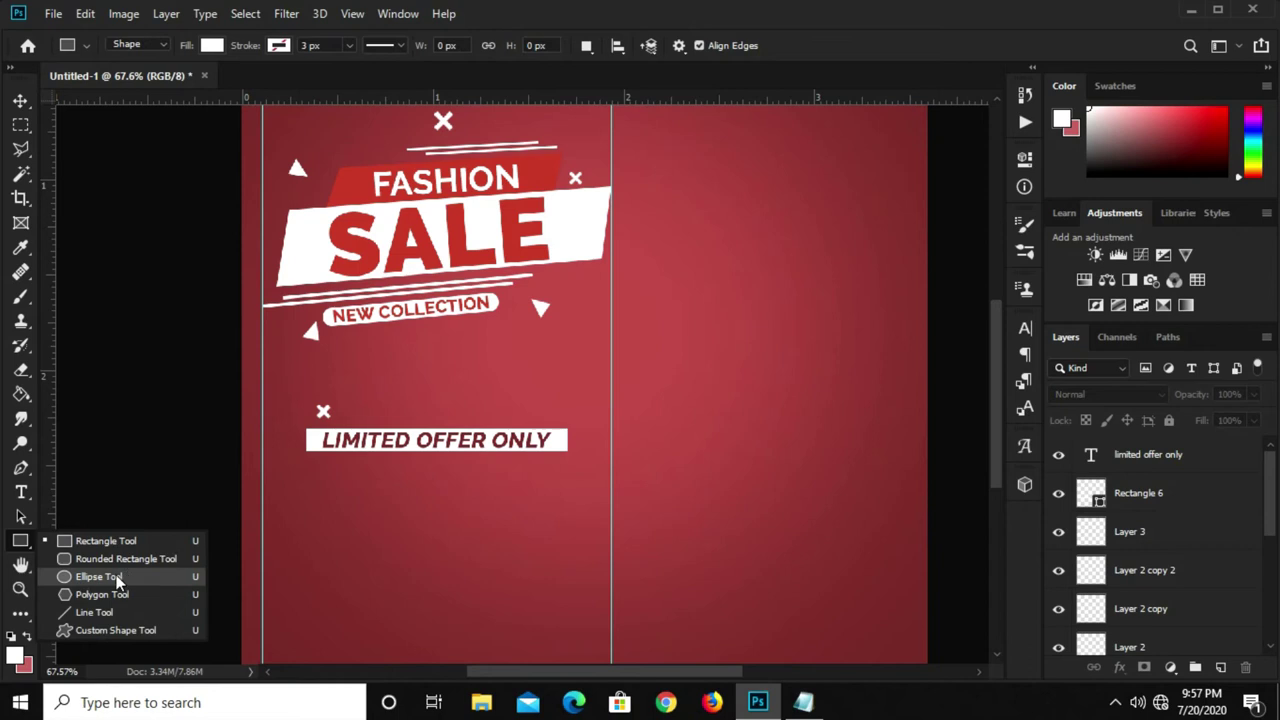
{"action": "left_click", "coordinate": [100, 577]}
{"action": "left_click_drag", "start_coordinate": [378, 496], "coordinate": [522, 642]}
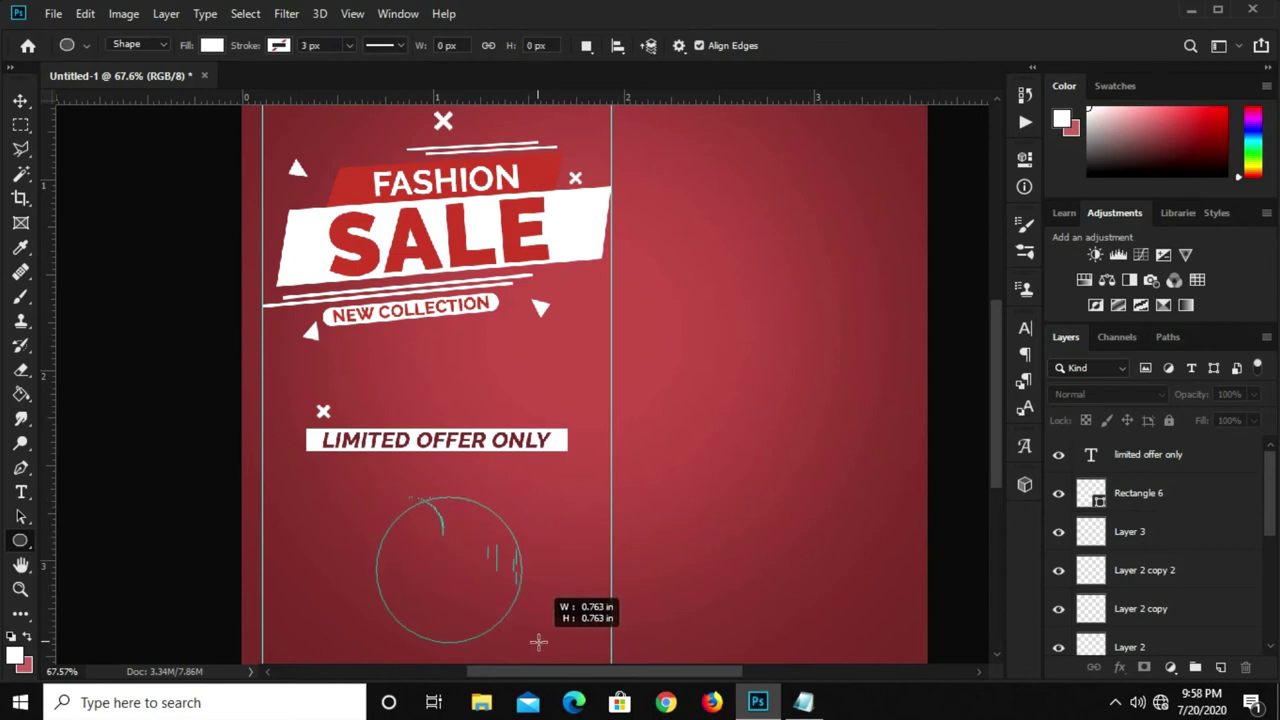
{"action": "scroll", "coordinate": [494, 548], "scroll_direction": "down", "scroll_amount": 2}
Move the circle up and left and shrink it slightly.
{"action": "key", "text": "v"}
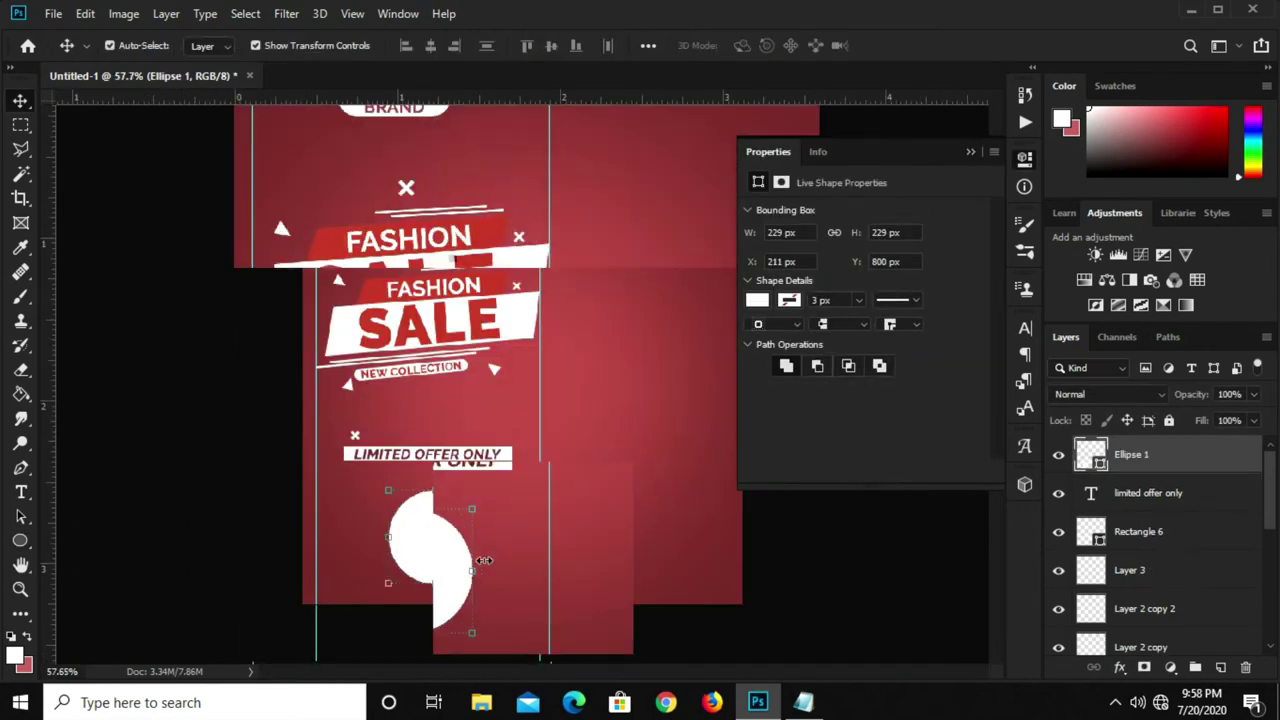
{"action": "scroll", "coordinate": [378, 590], "scroll_direction": "up", "scroll_amount": 3}
{"action": "left_click_drag", "start_coordinate": [378, 590], "coordinate": [354, 560]}
{"action": "key", "text": "ctrl+t"}
{"action": "left_click_drag", "start_coordinate": [444, 616], "coordinate": [425, 605]}
{"action": "left_click_drag", "start_coordinate": [430, 469], "coordinate": [421, 480]}
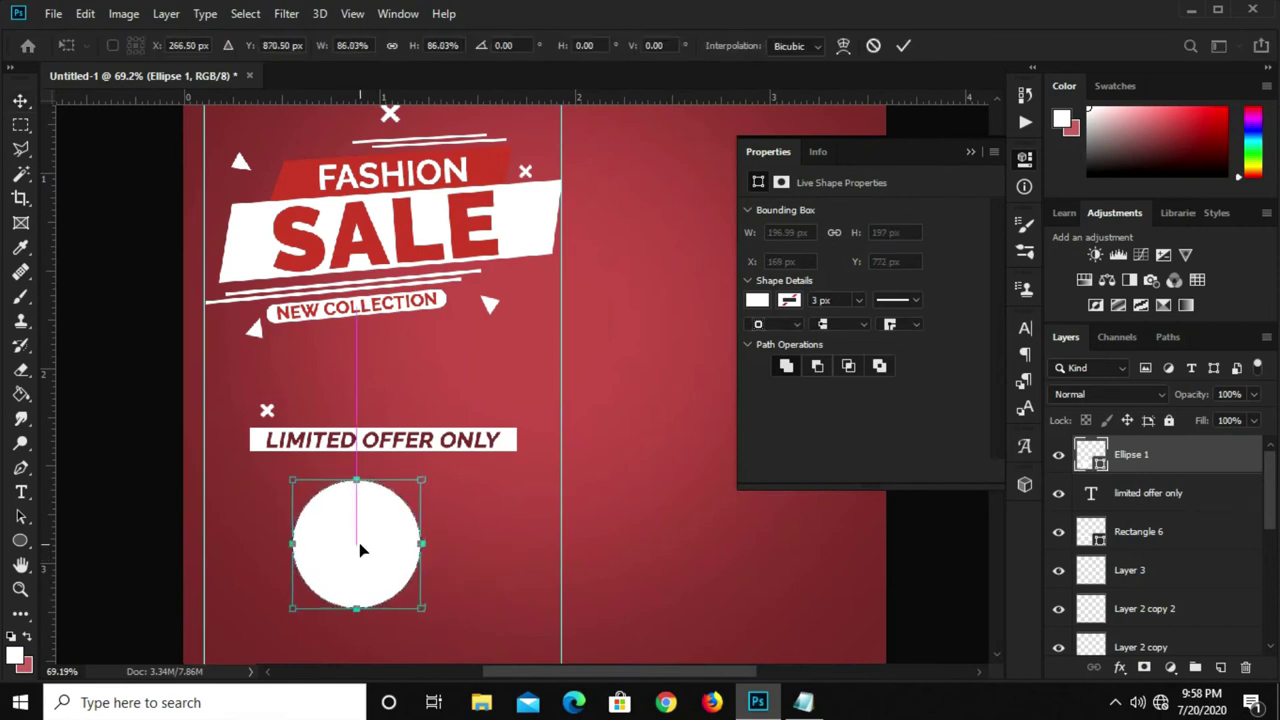
{"action": "type", "text": "266"}
{"action": "key", "text": "Return"}
{"action": "scroll", "coordinate": [370, 567], "scroll_direction": "up", "scroll_amount": 2}
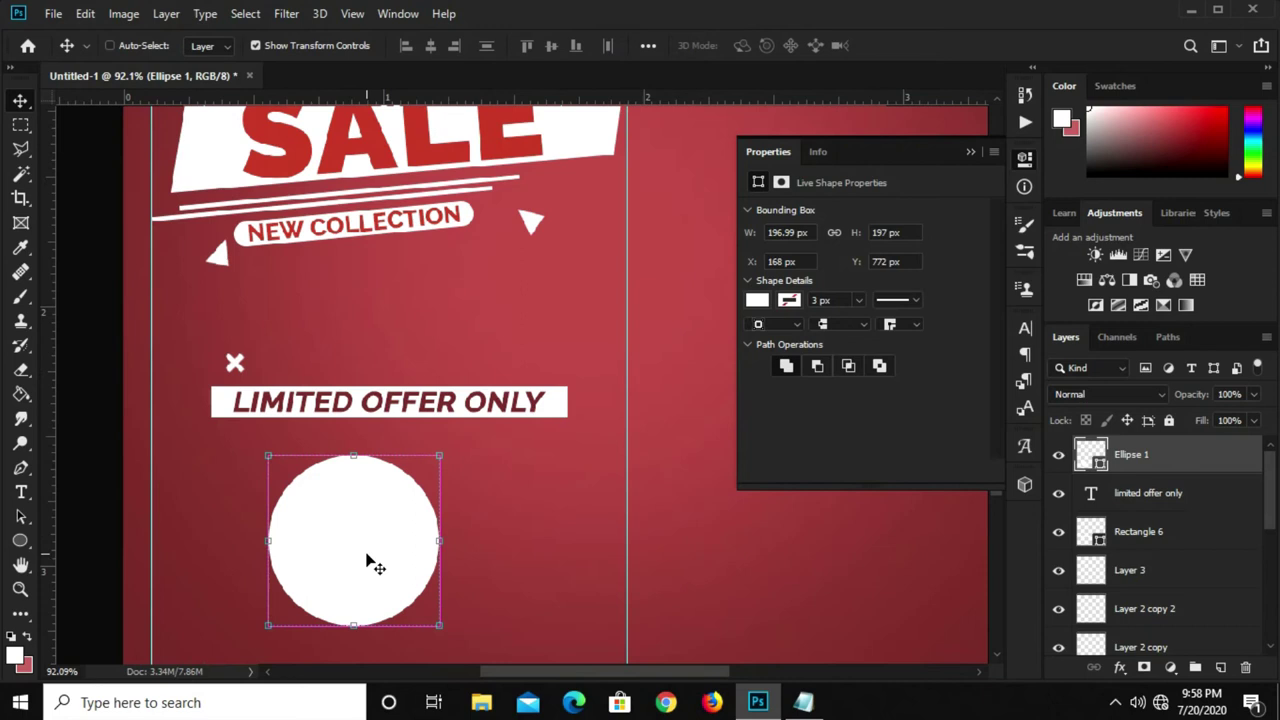
Duplicate the circle, scale the copy to about 80% and fill it dark red.
{"action": "key", "text": "ctrl+j"}
{"action": "key", "text": "ctrl"}
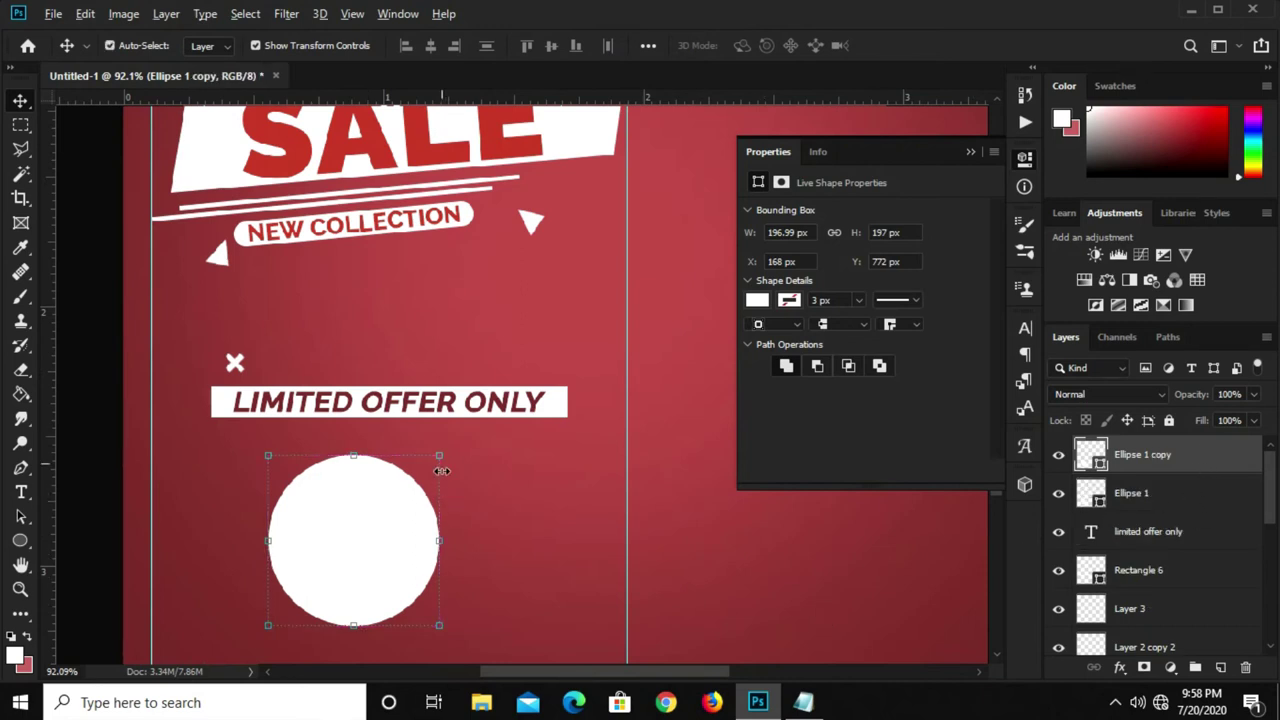
{"action": "left_click_drag", "start_coordinate": [447, 456], "coordinate": [432, 467]}
{"action": "left_click", "coordinate": [904, 47]}
{"action": "left_click", "coordinate": [758, 301]}
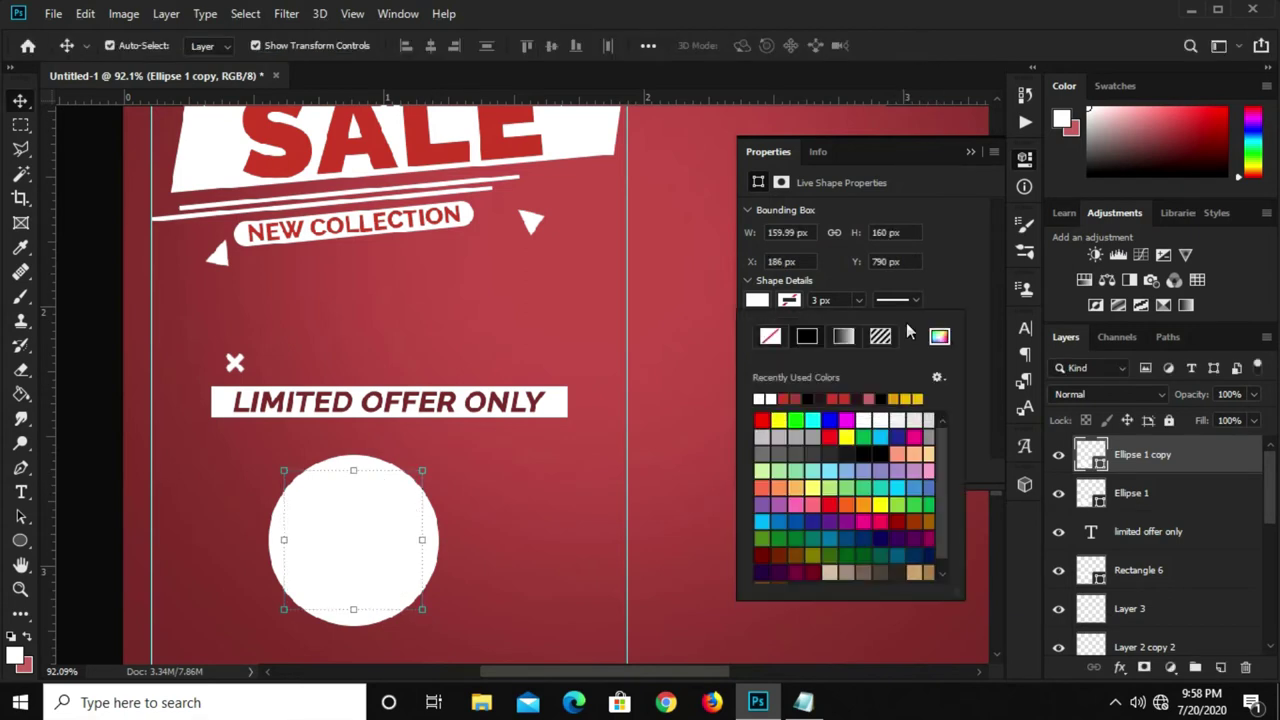
{"action": "left_click", "coordinate": [939, 340]}
{"action": "left_click", "coordinate": [440, 145]}
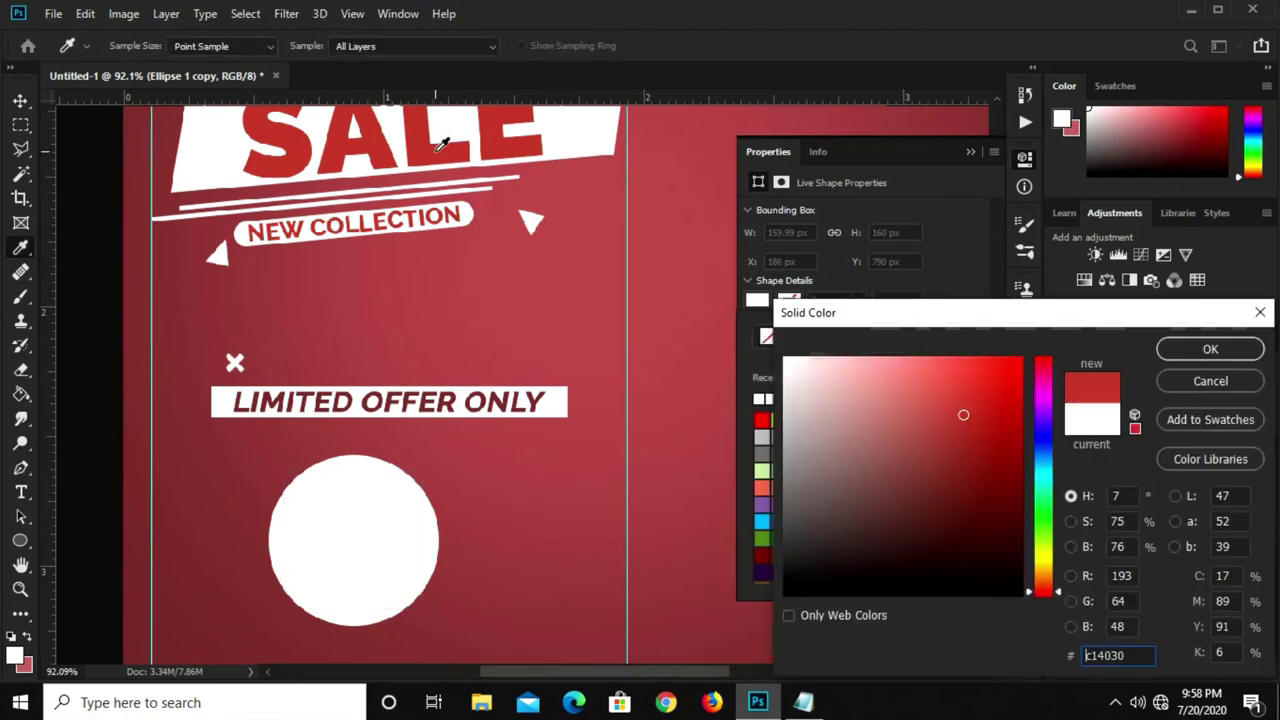
{"action": "left_click_drag", "start_coordinate": [1007, 402], "coordinate": [1013, 436]}
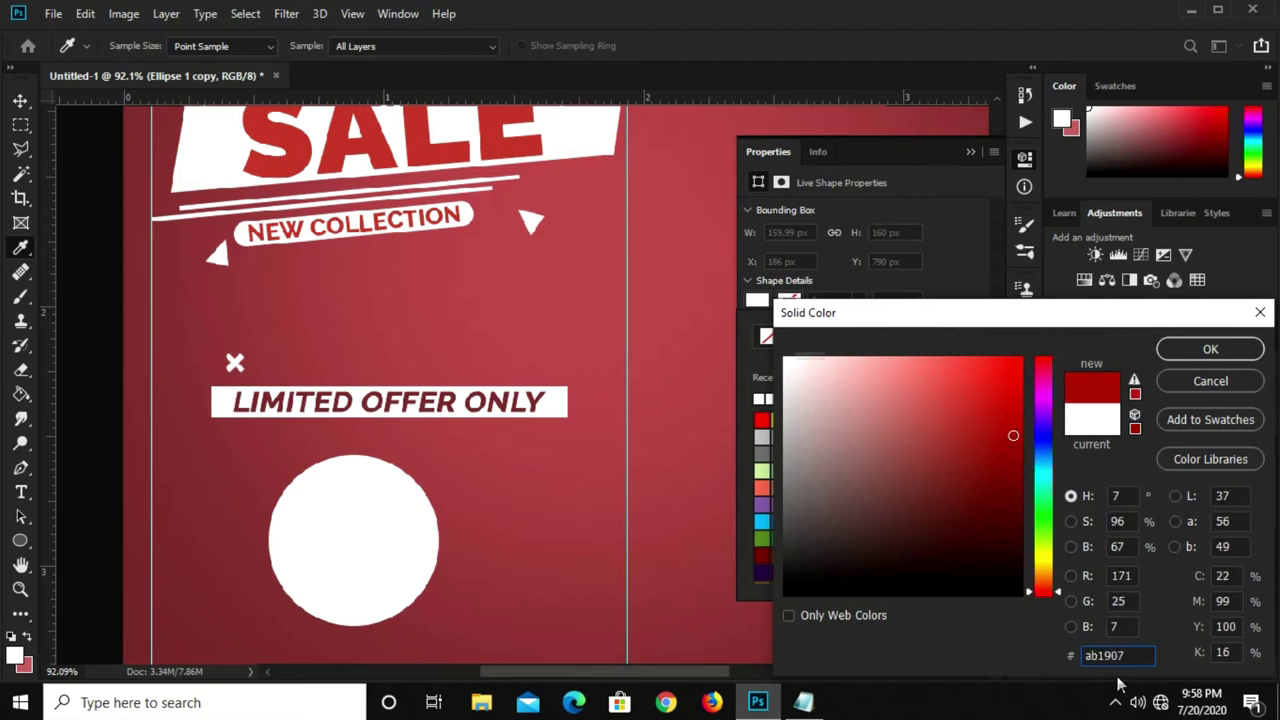
{"action": "left_click", "coordinate": [1180, 355]}
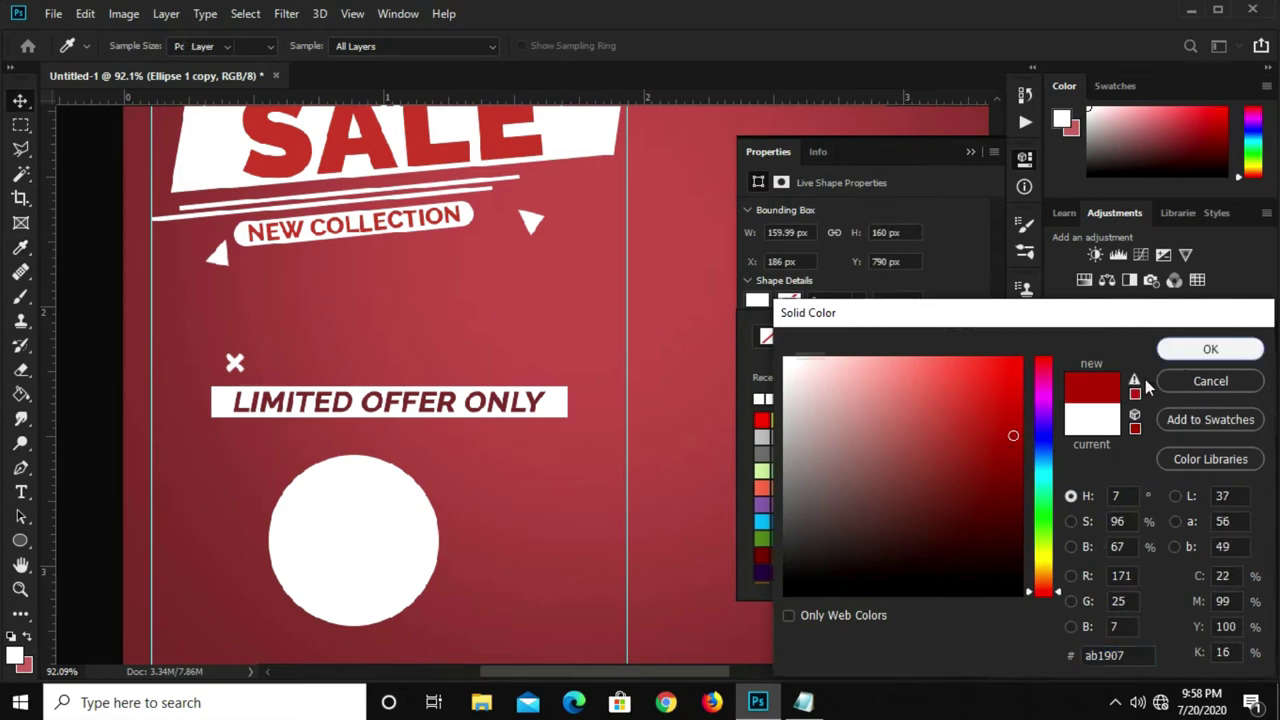
Hide the dark red Ellipse 1 copy and select the white Ellipse 1 layer.
{"action": "left_click", "coordinate": [967, 148]}
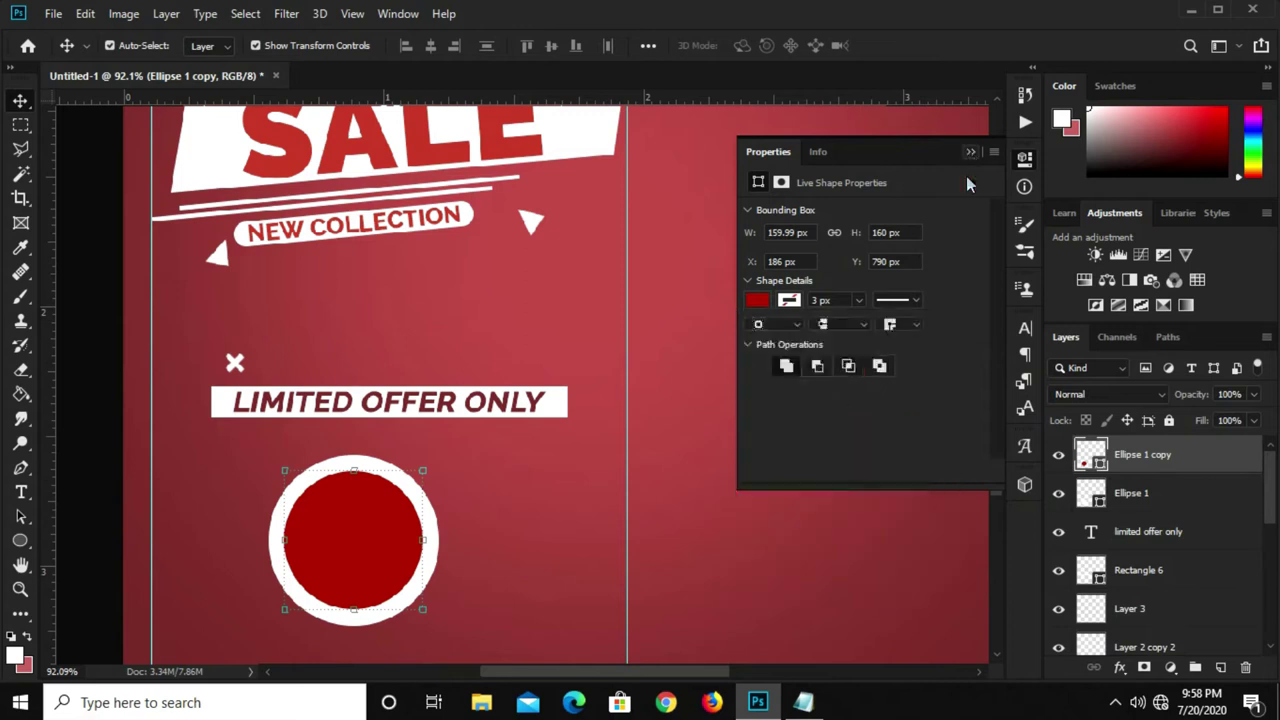
{"action": "left_click", "coordinate": [323, 538]}
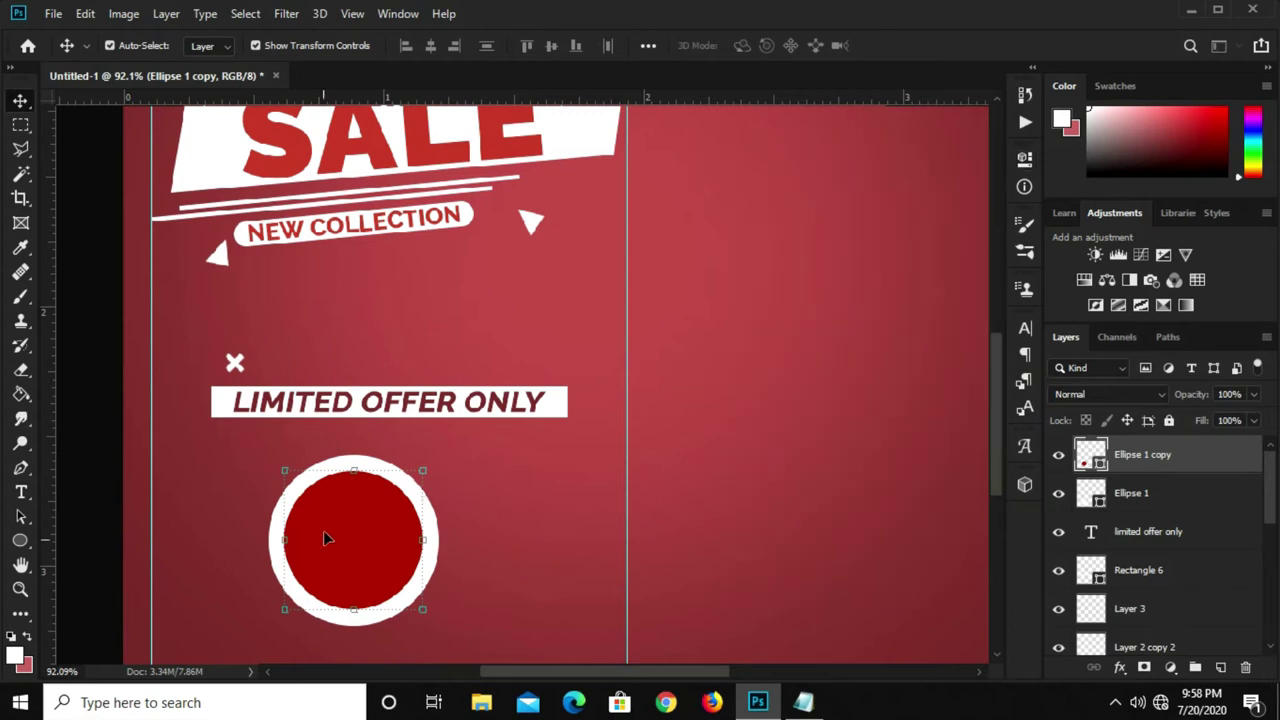
{"action": "left_click", "coordinate": [1060, 462]}
{"action": "left_click", "coordinate": [1150, 500]}
Rasterize the white circle layer Ellipse 1.
{"action": "right_click", "coordinate": [1150, 495]}
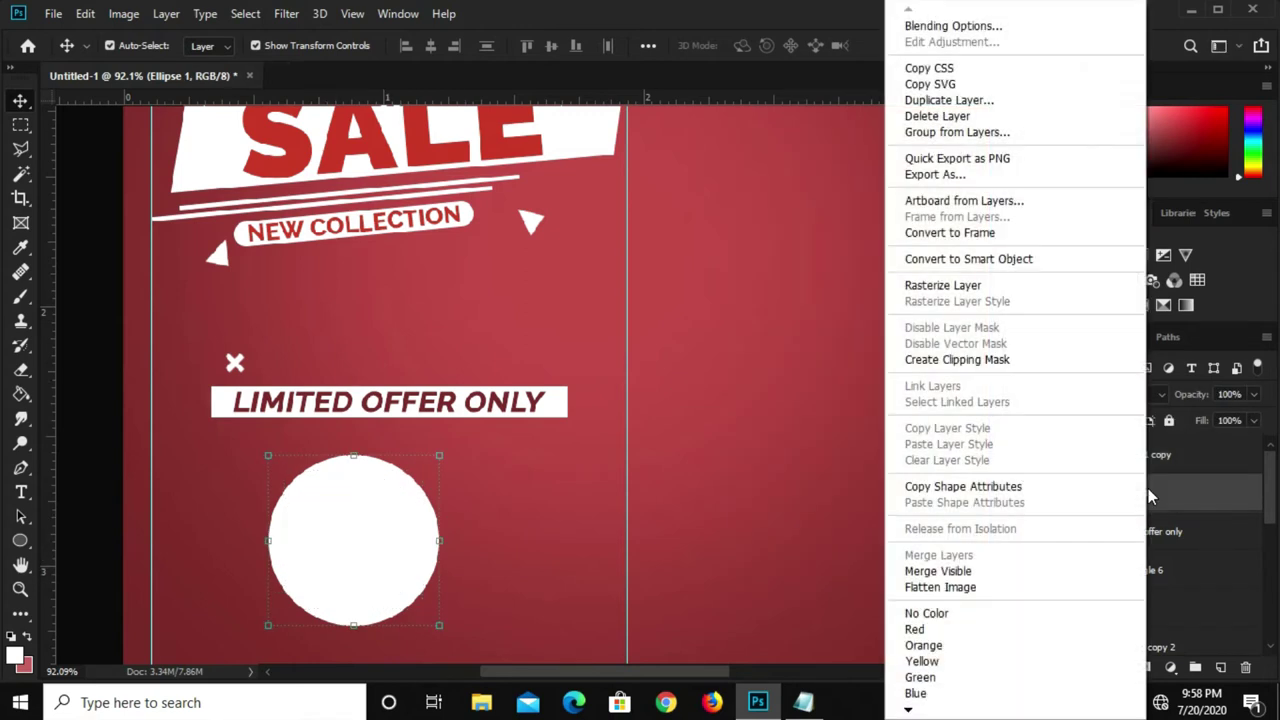
{"action": "left_click", "coordinate": [943, 285]}
{"action": "scroll", "coordinate": [329, 566], "scroll_direction": "up", "scroll_amount": 2}
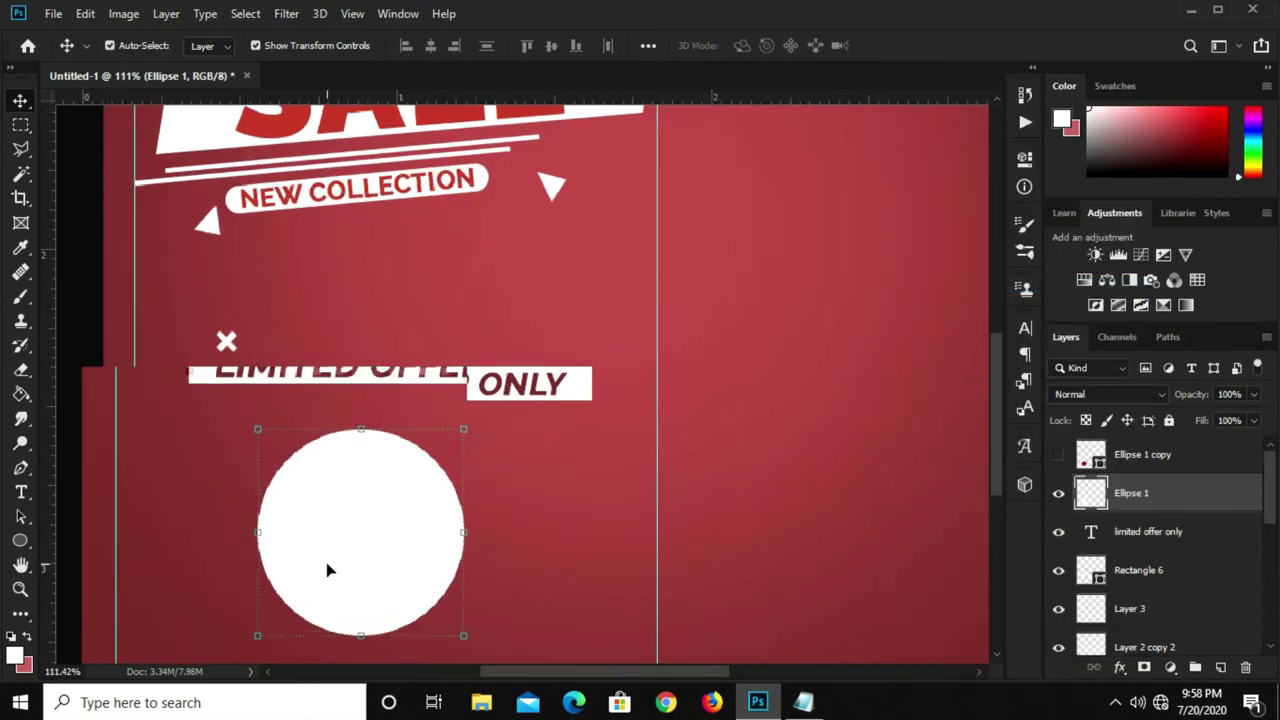
Polygonal-lasso the circle's bottom slice and cut it onto new Layer 4.
{"action": "left_click", "coordinate": [20, 155]}
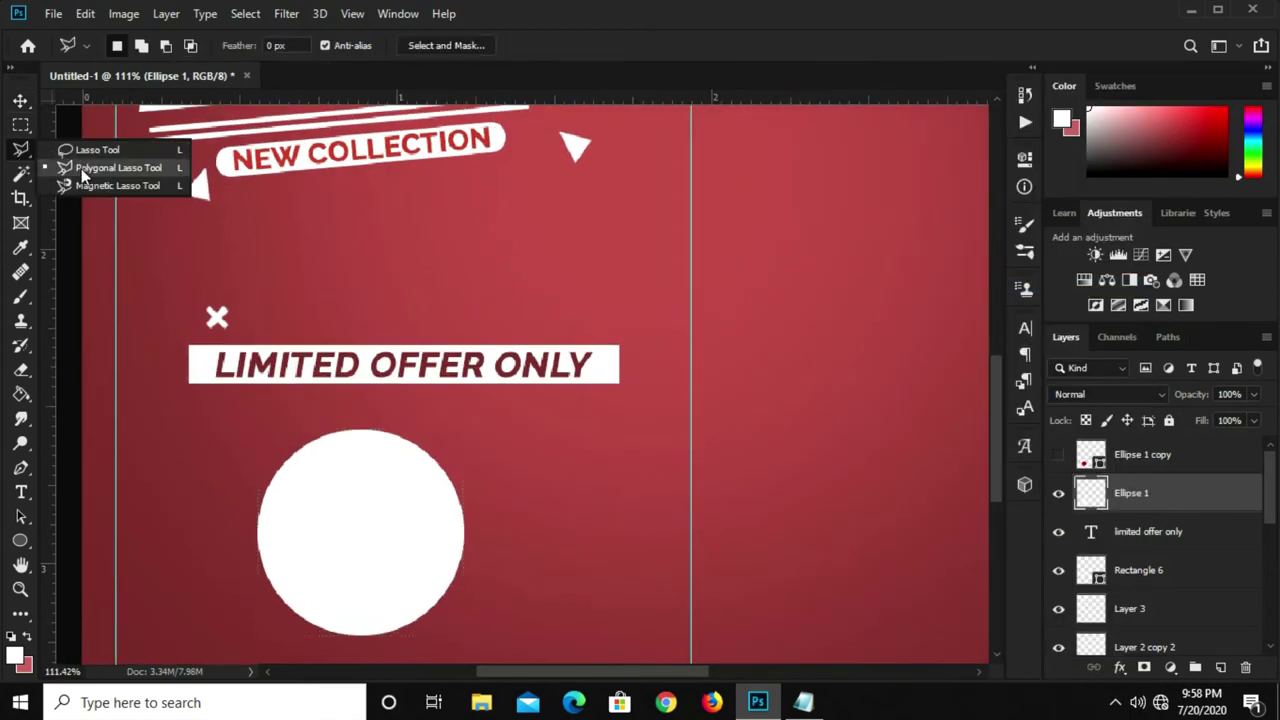
{"action": "left_click", "coordinate": [83, 168]}
{"action": "left_click", "coordinate": [251, 596]}
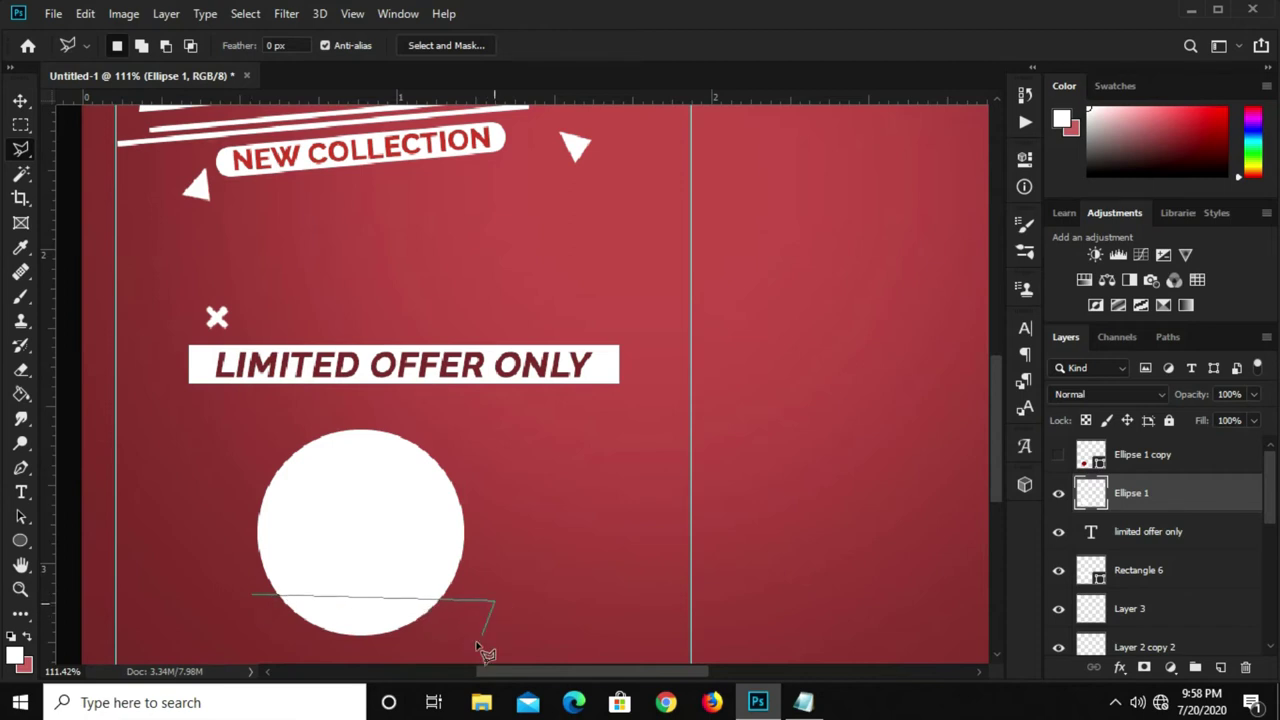
{"action": "left_click", "coordinate": [460, 658]}
{"action": "left_click", "coordinate": [242, 643]}
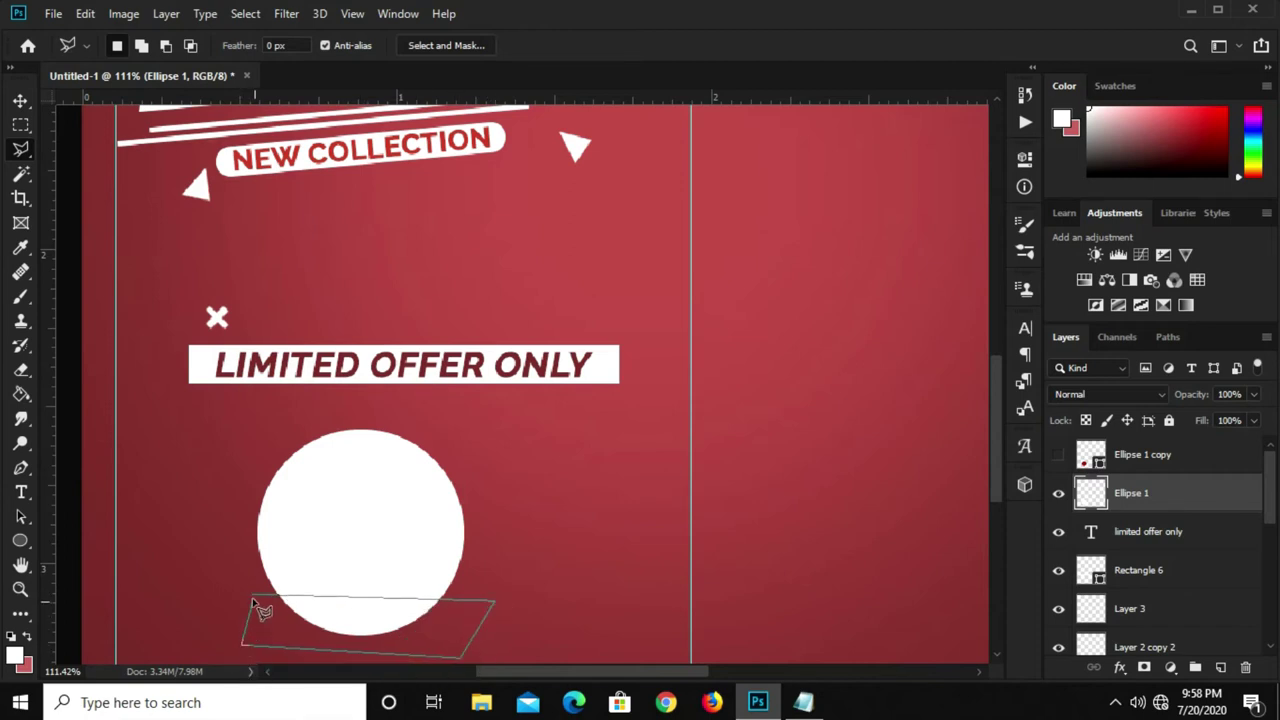
{"action": "left_click", "coordinate": [251, 598]}
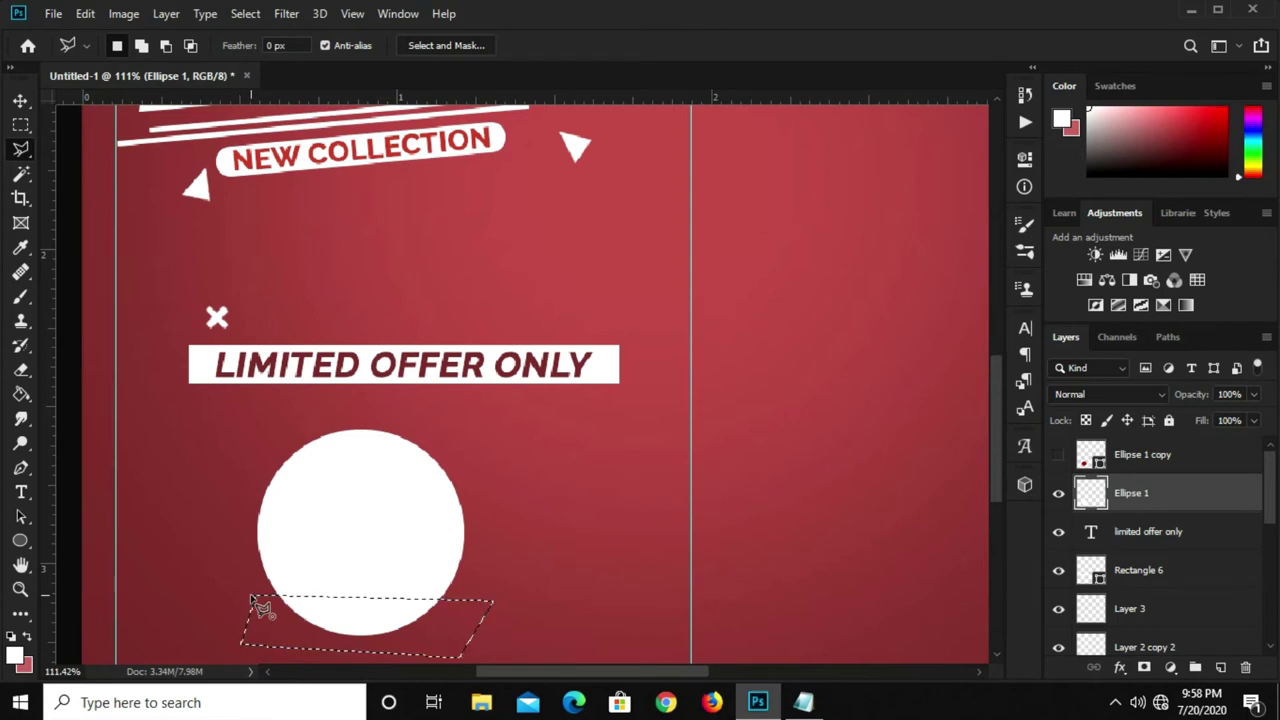
{"action": "right_click", "coordinate": [338, 608]}
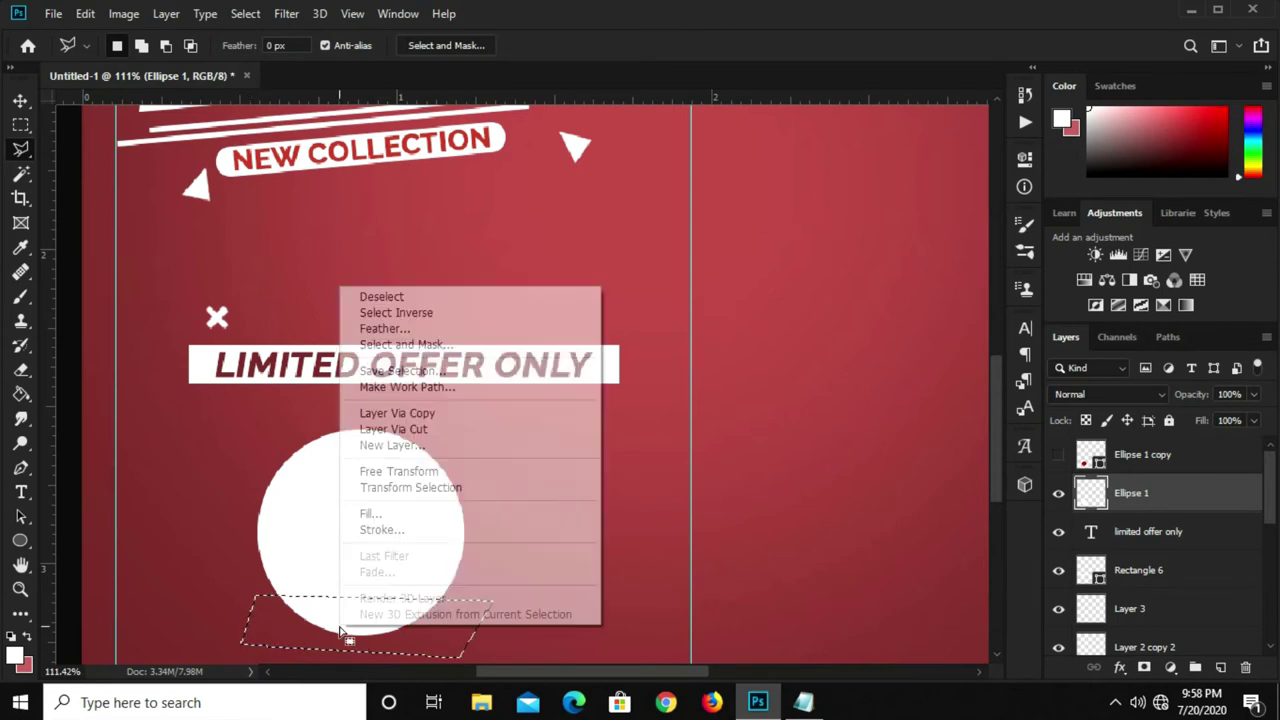
{"action": "left_click", "coordinate": [421, 429]}
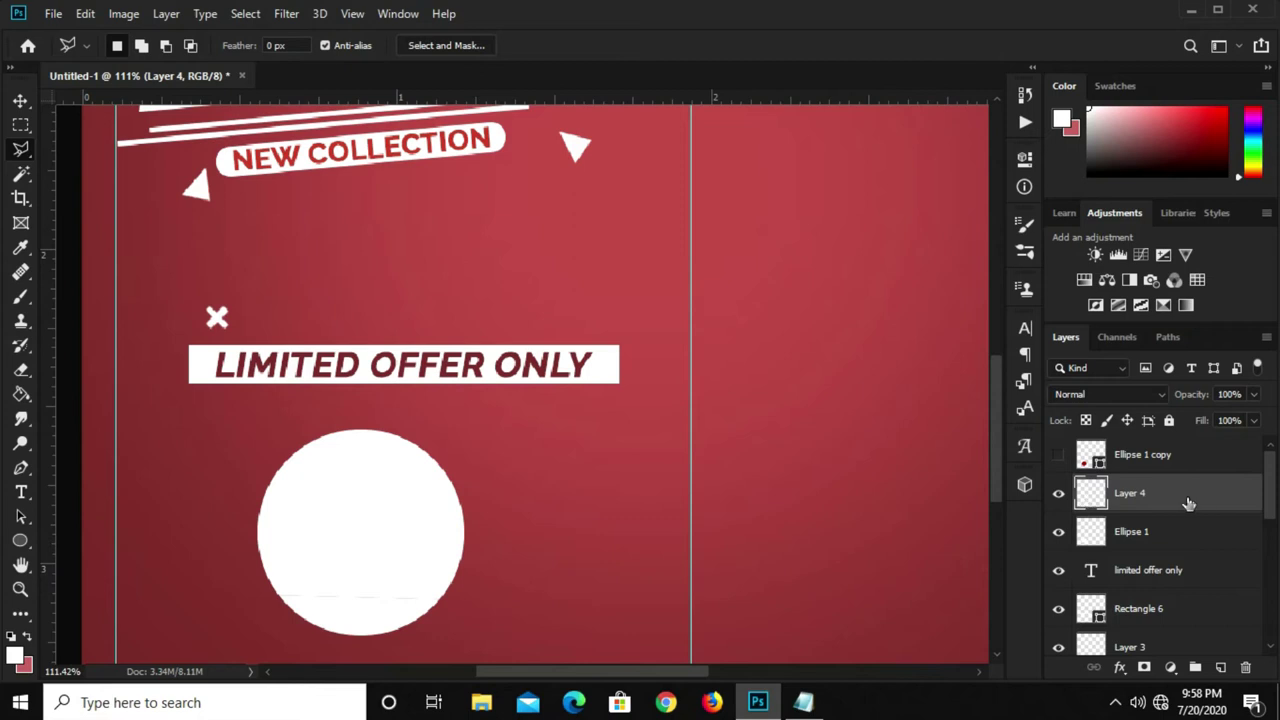
{"action": "left_click", "coordinate": [1058, 493]}
Rotate the cut slice 180° and nudge it up into the circle.
{"action": "key", "text": "v"}
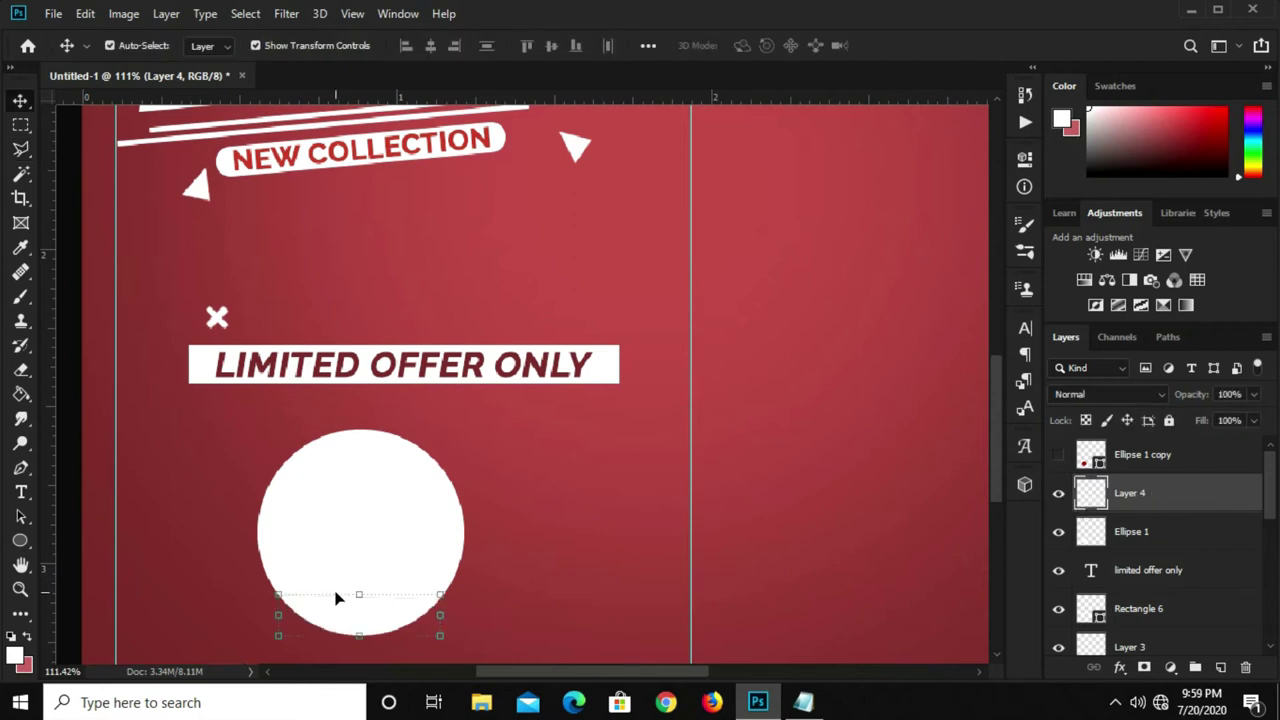
{"action": "left_click", "coordinate": [336, 598]}
{"action": "right_click", "coordinate": [360, 608]}
{"action": "left_click", "coordinate": [418, 526]}
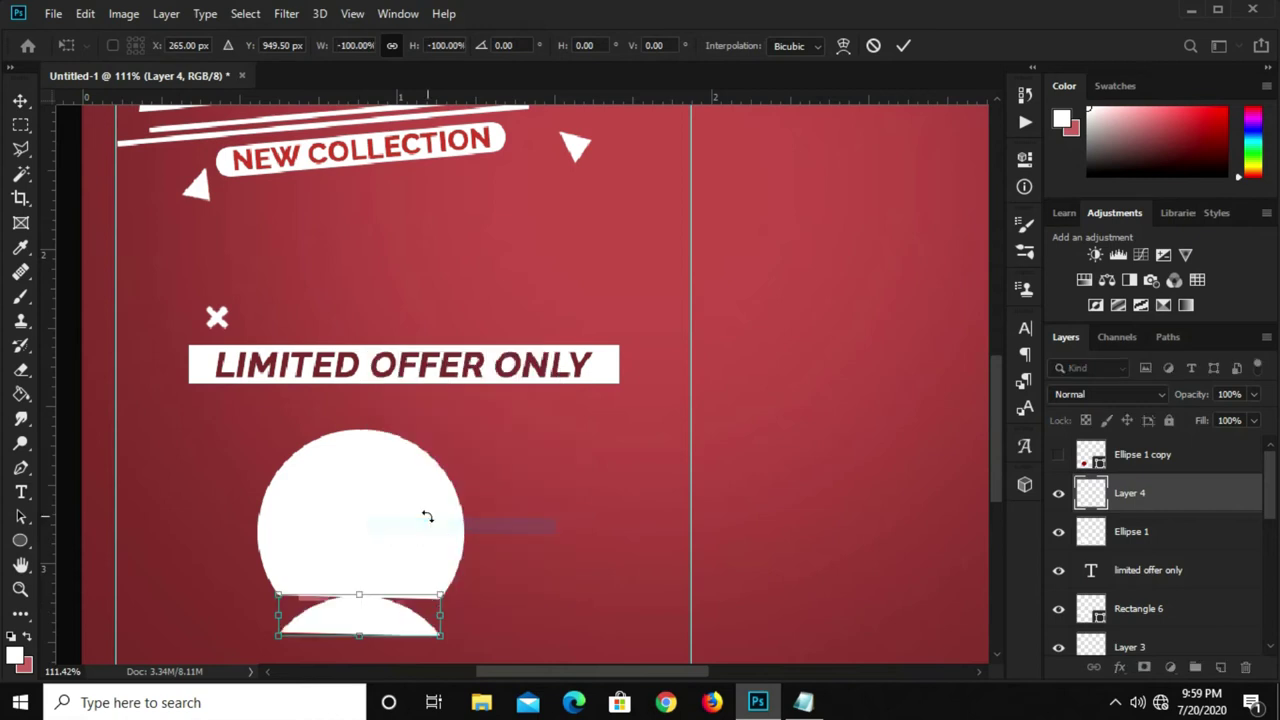
{"action": "left_click", "coordinate": [905, 44]}
{"action": "key", "text": "shift+Up"}
{"action": "key", "text": "Up"}
{"action": "key", "text": "Up"}
{"action": "key", "text": "Up"}
{"action": "key", "text": "Up"}
{"action": "key", "text": "Up"}
{"action": "key", "text": "Up"}
{"action": "key", "text": "Up"}
{"action": "key", "text": "Up"}
{"action": "key", "text": "Up"}
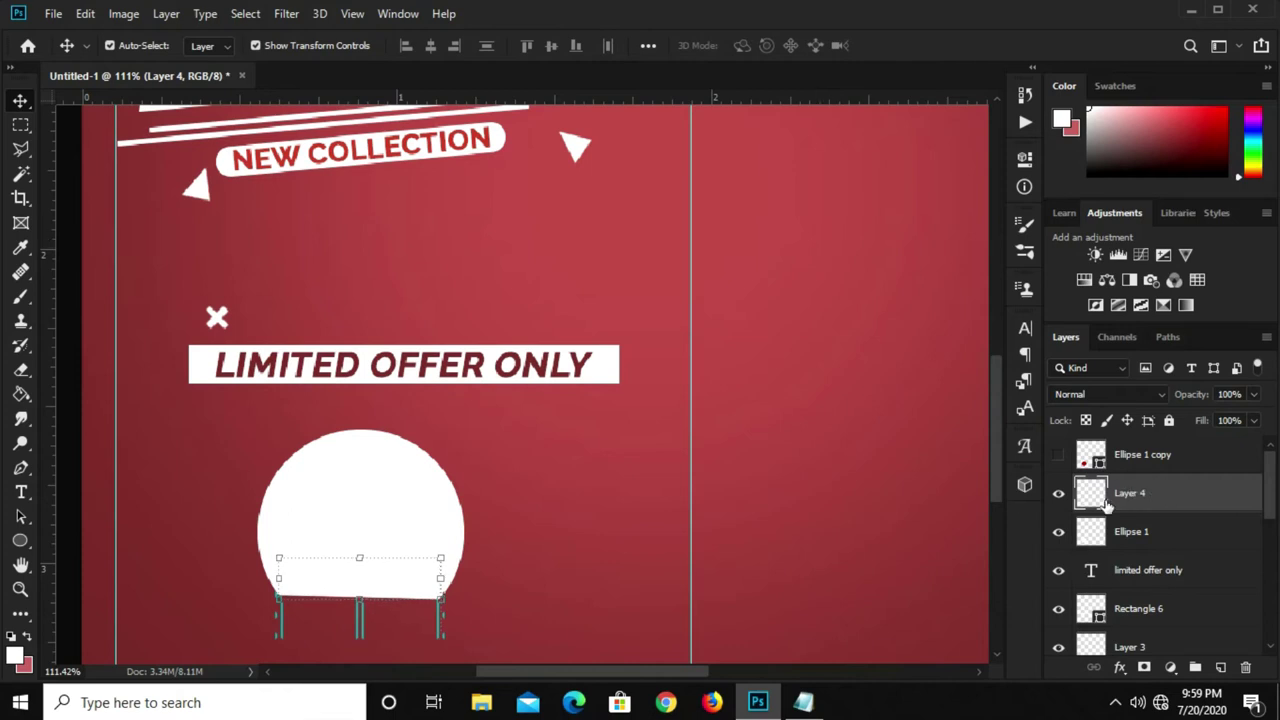
Add a Drop Shadow to Layer 4 with a -104° angle.
{"action": "left_click", "coordinate": [1120, 669]}
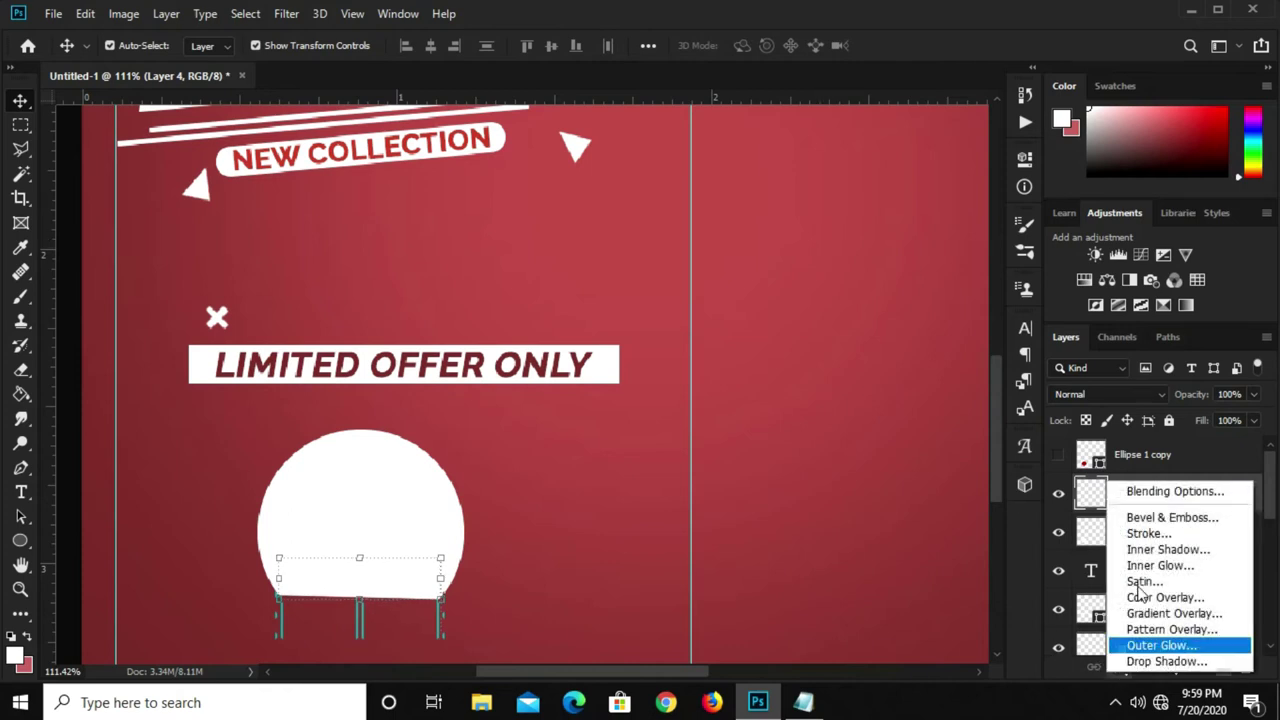
{"action": "left_click", "coordinate": [1141, 662]}
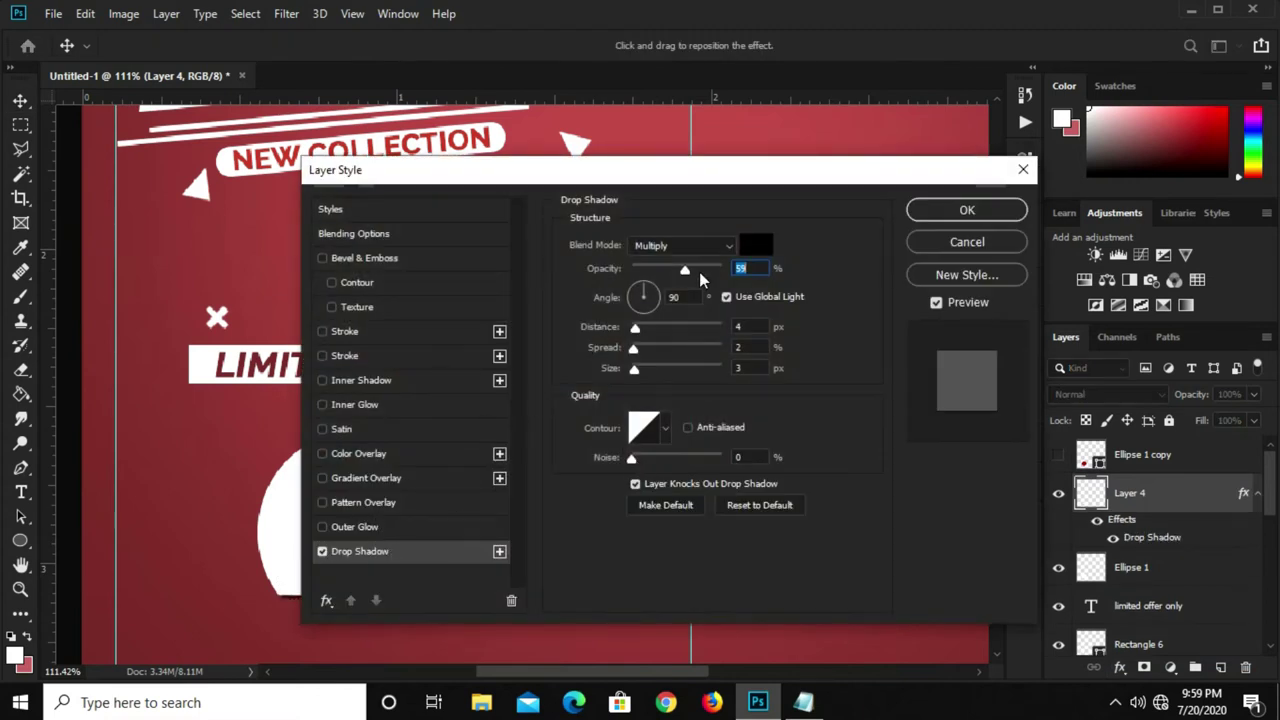
{"action": "left_click", "coordinate": [641, 306]}
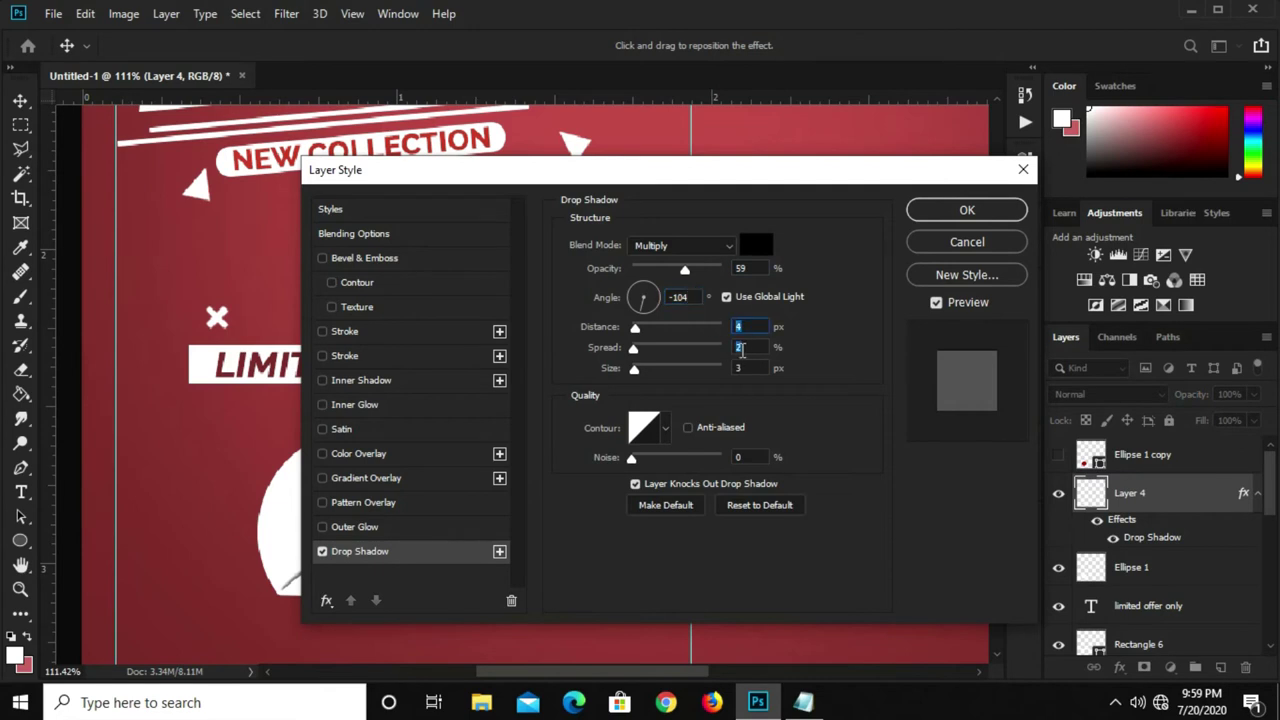
{"action": "left_click", "coordinate": [930, 216]}
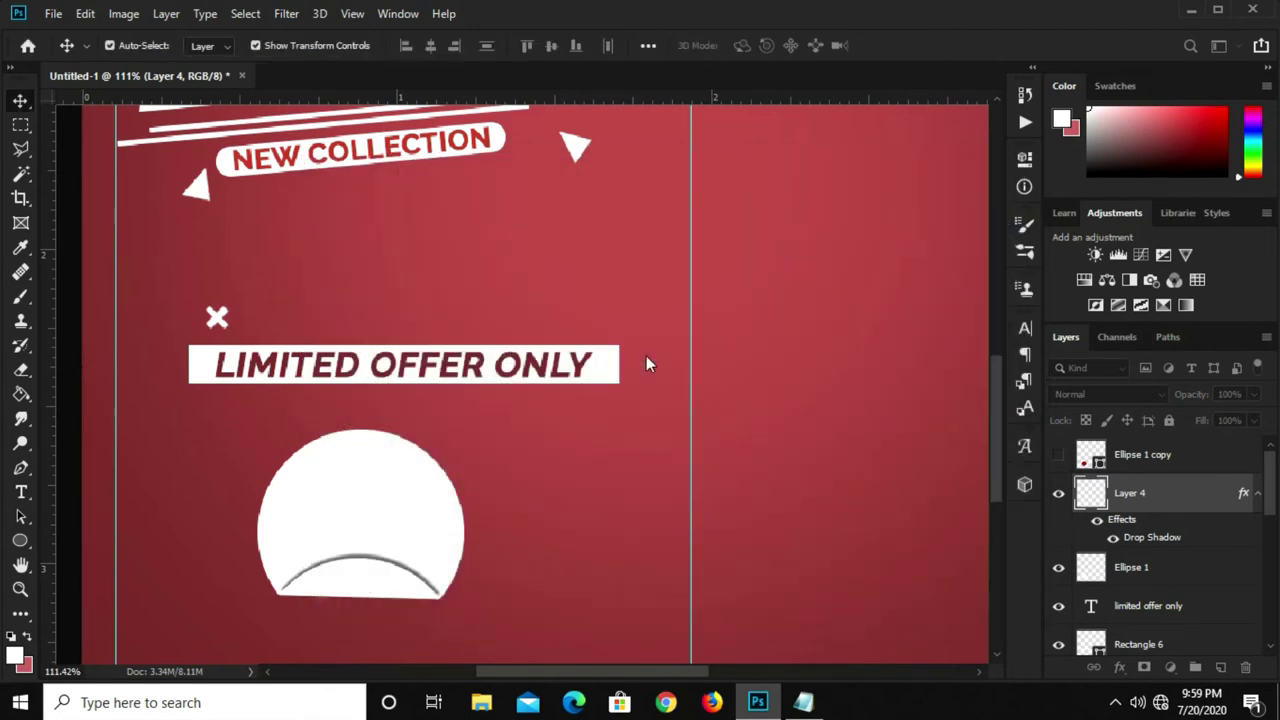
Move Ellipse 1 copy below Layer 4, show it and rasterize it.
{"action": "left_click_drag", "start_coordinate": [1152, 456], "coordinate": [1157, 541]}
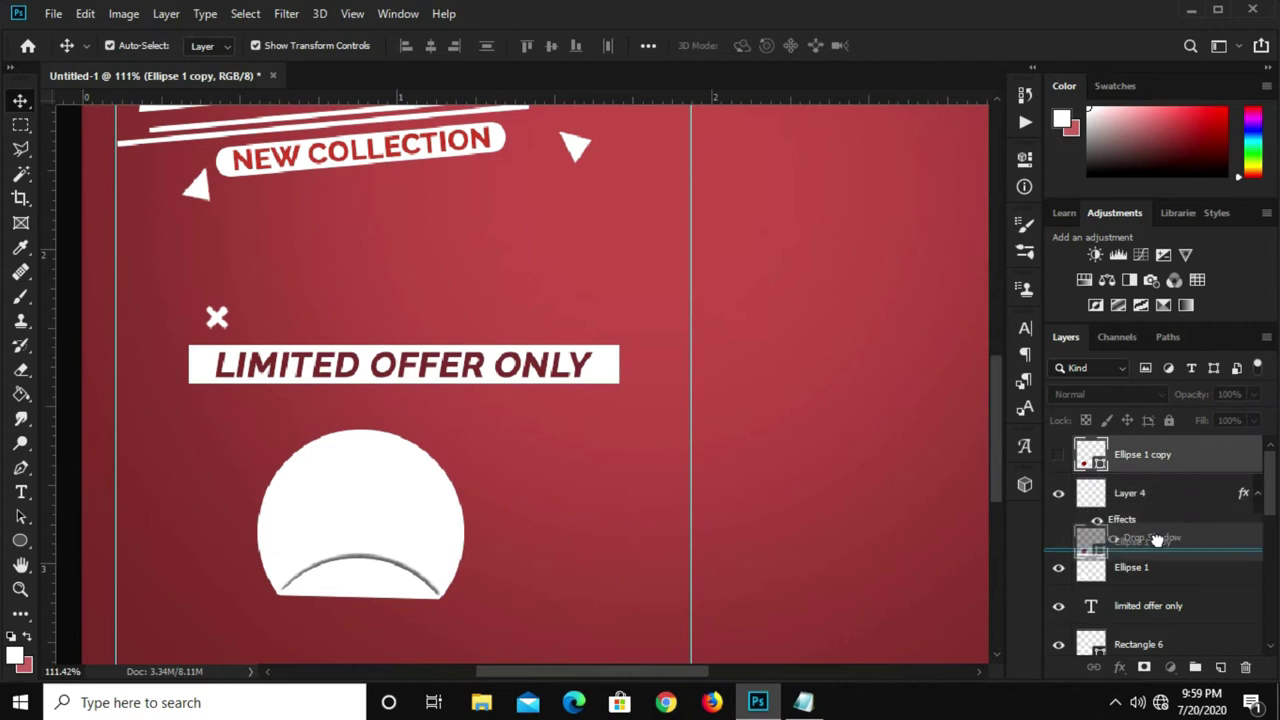
{"action": "left_click", "coordinate": [1059, 533]}
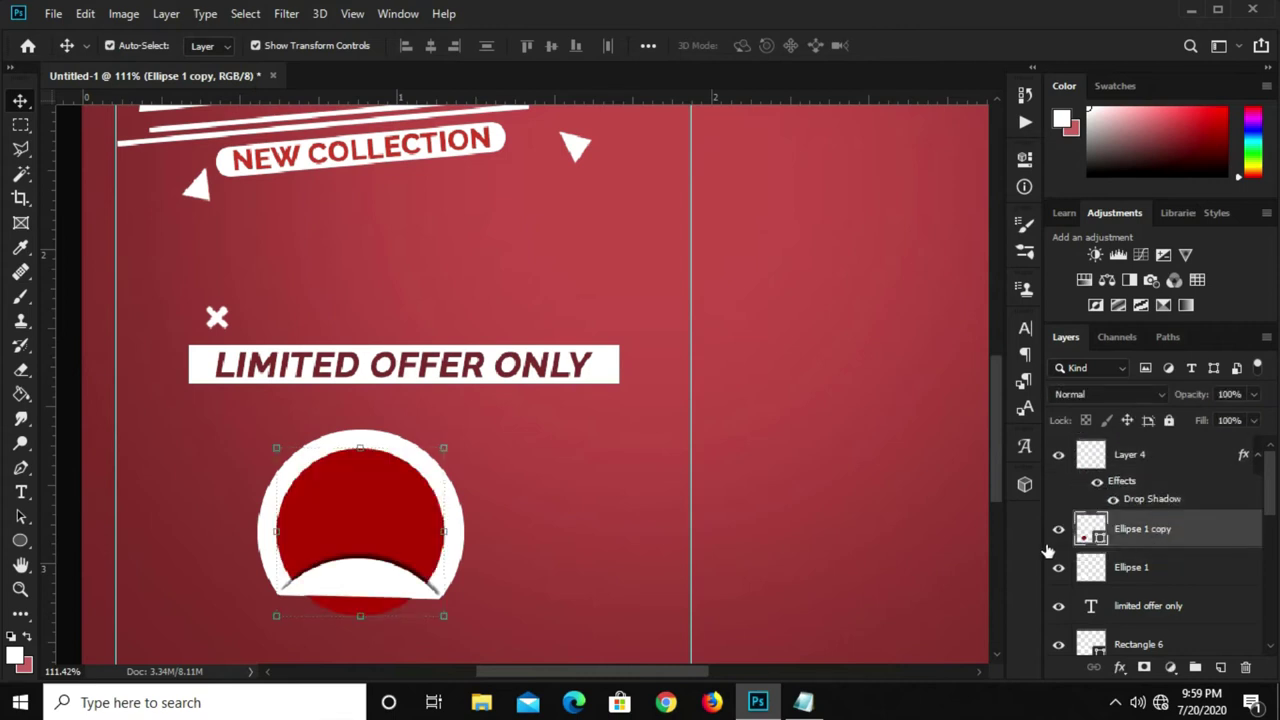
{"action": "right_click", "coordinate": [1160, 533]}
{"action": "left_click", "coordinate": [968, 294]}
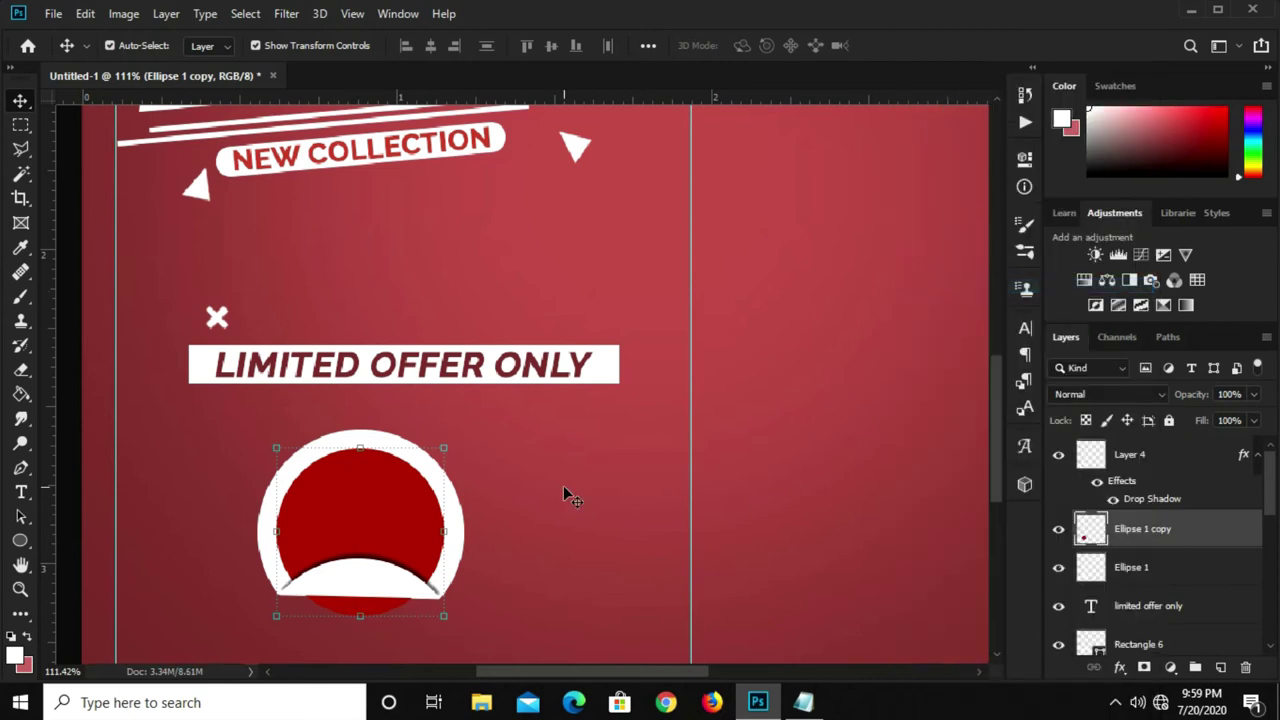
Delete the red circle's overhang below the curved slice and deselect.
{"action": "left_click", "coordinate": [20, 148]}
{"action": "left_click", "coordinate": [120, 165]}
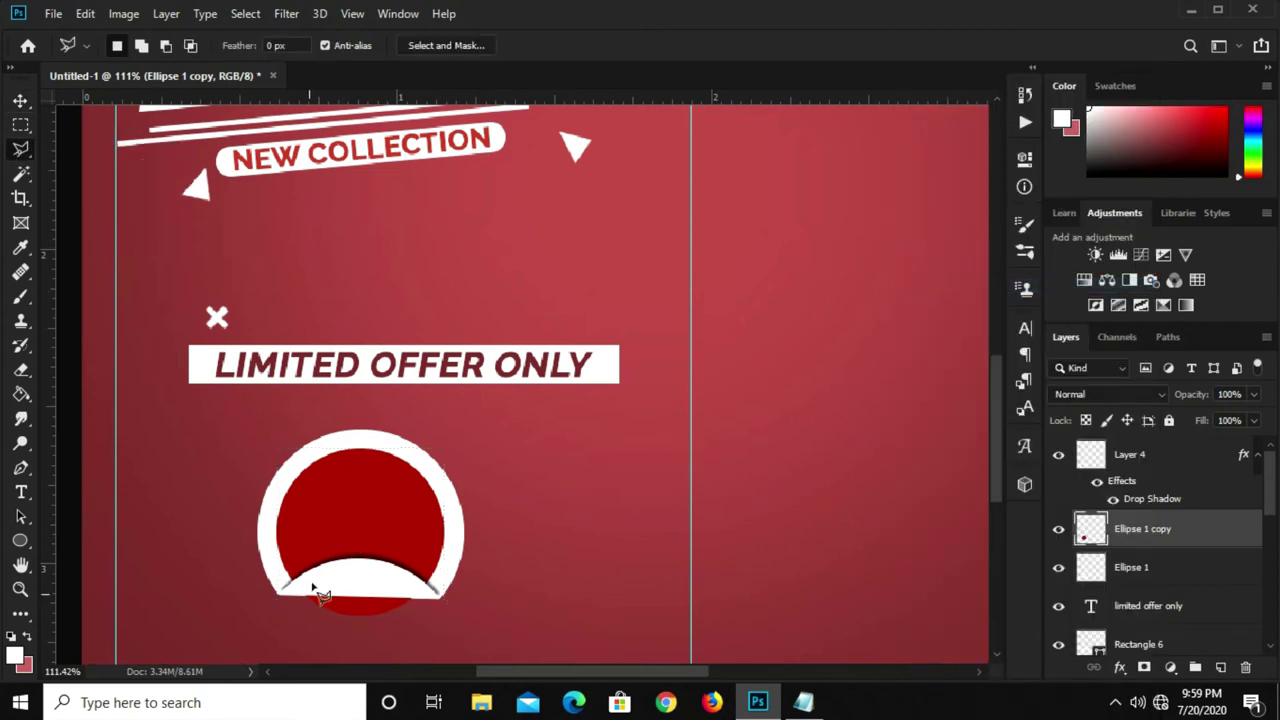
{"action": "scroll", "coordinate": [305, 612], "scroll_direction": "up", "scroll_amount": 2}
{"action": "left_click", "coordinate": [262, 621]}
{"action": "left_click", "coordinate": [313, 561]}
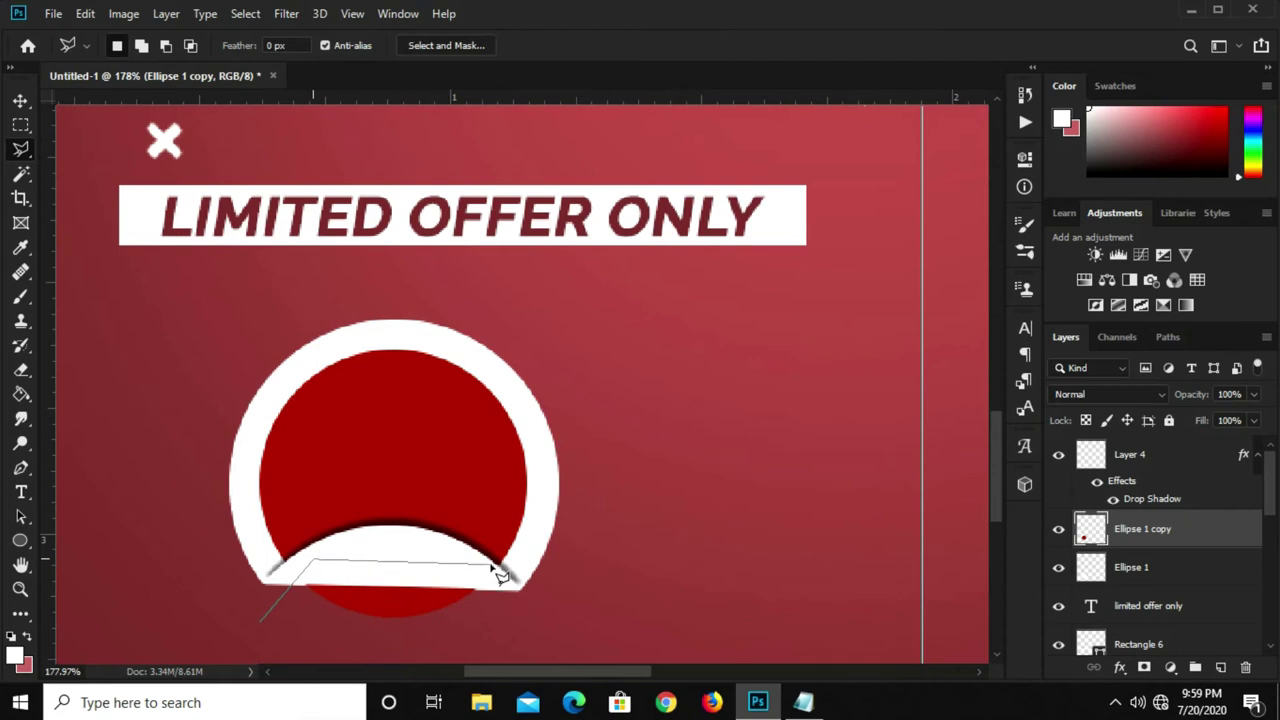
{"action": "left_click", "coordinate": [523, 621]}
{"action": "left_click", "coordinate": [325, 645]}
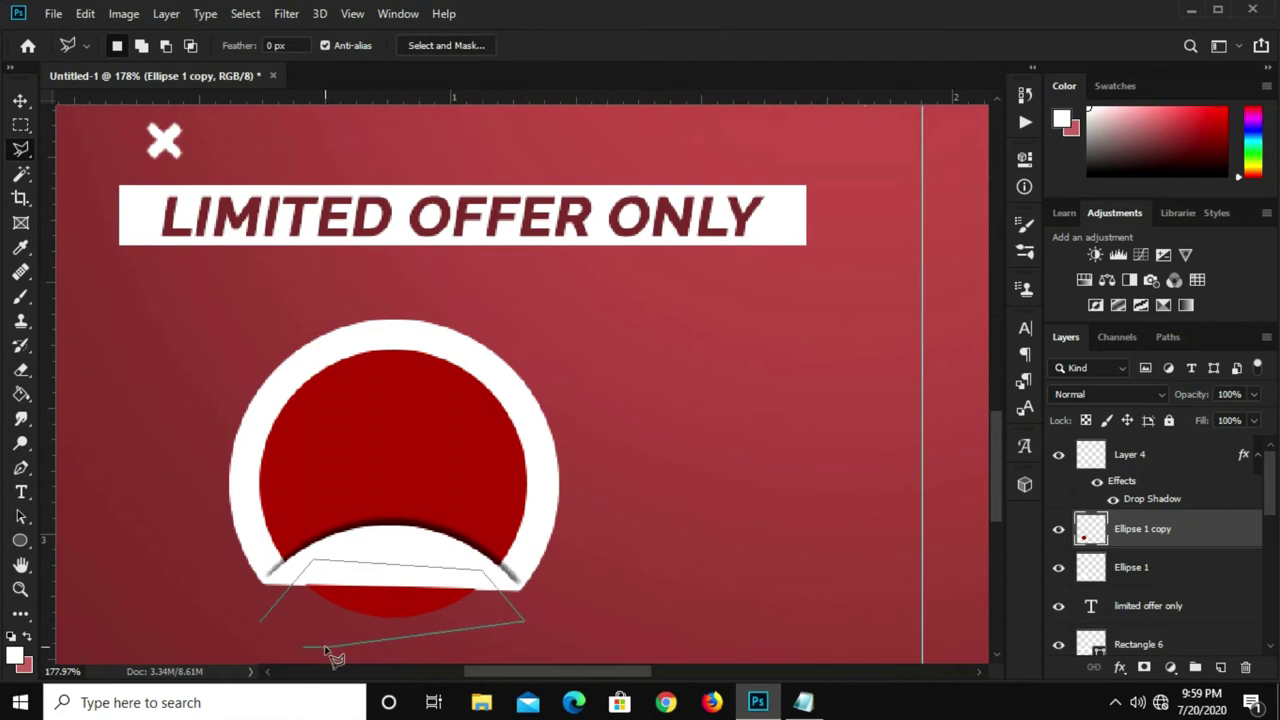
{"action": "left_click", "coordinate": [264, 627]}
{"action": "key", "text": "ctrl+d"}
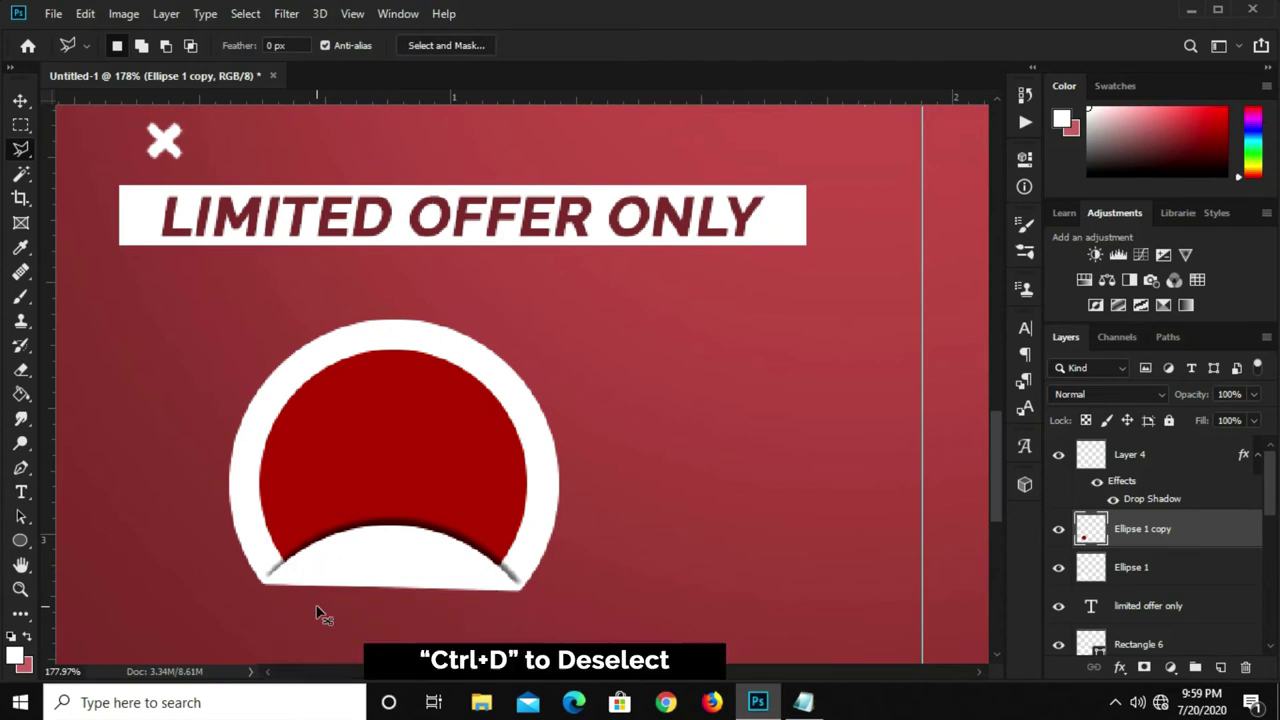
Group the three circle layers into Group 2.
{"action": "key", "text": "v"}
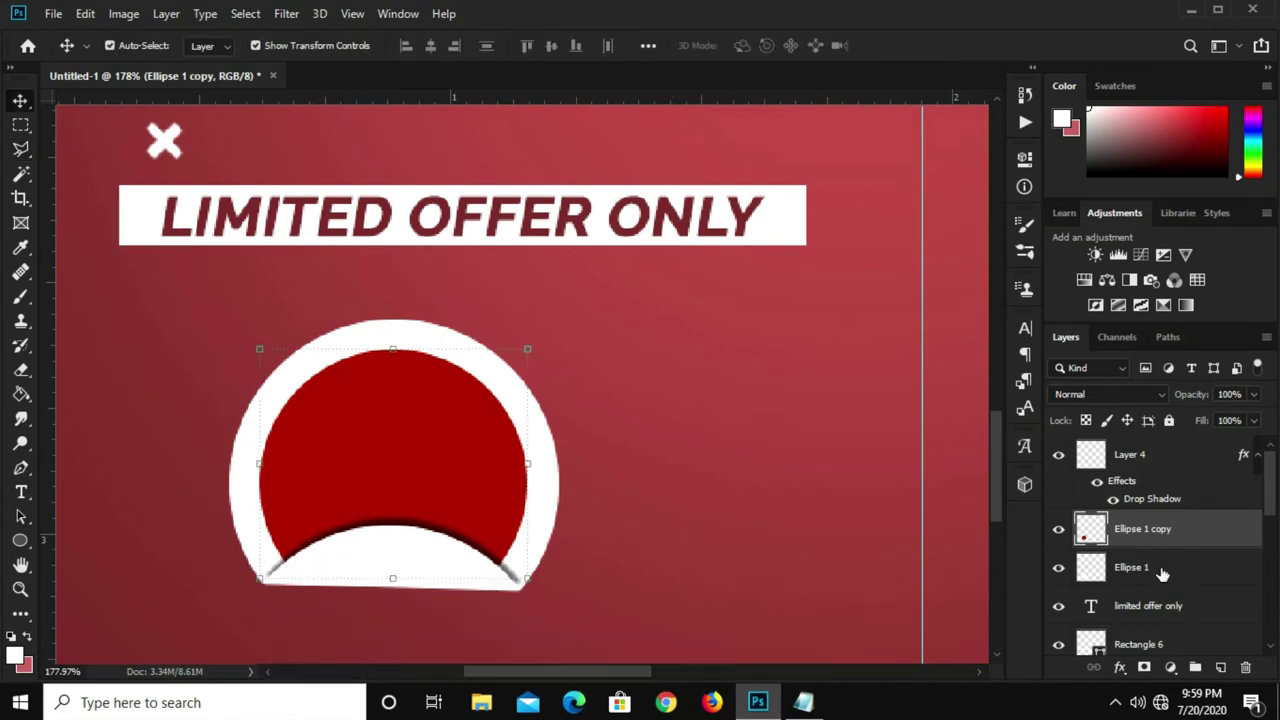
{"action": "left_click", "coordinate": [1161, 570]}
{"action": "left_click", "coordinate": [1147, 453], "text": "shift"}
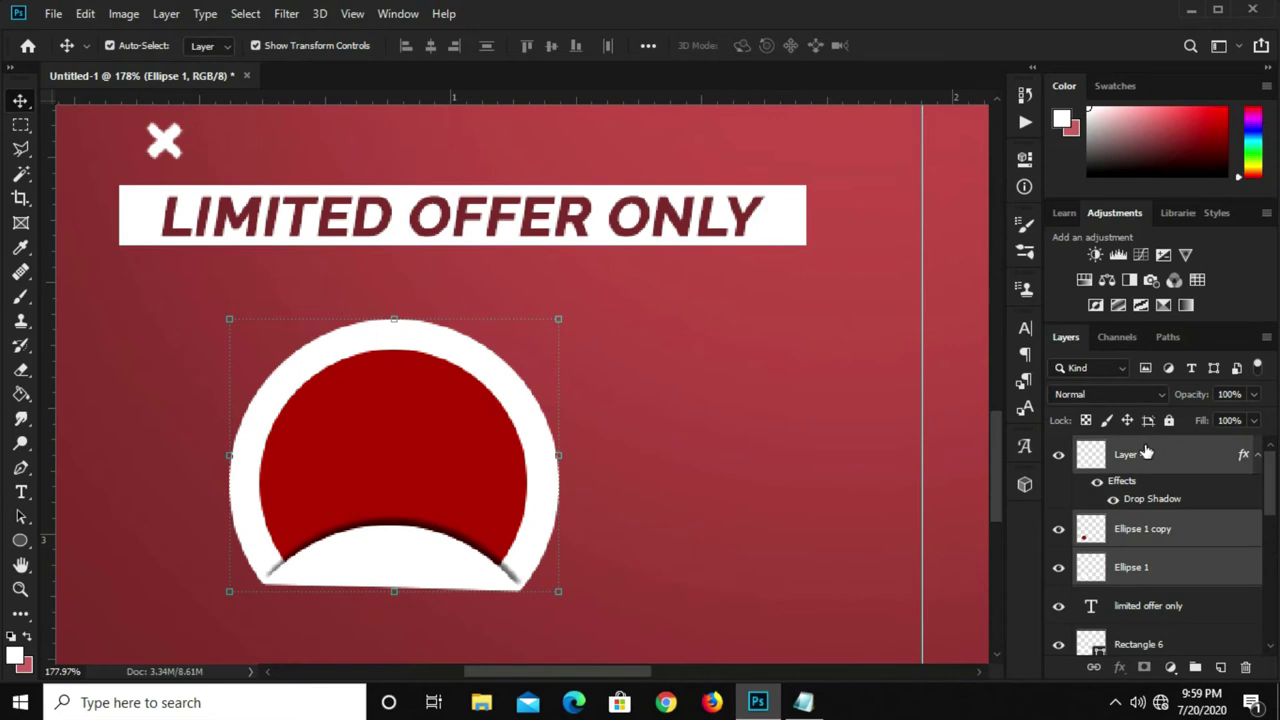
{"action": "key", "text": "ctrl+g"}
Scale the Group 2 badge to about 79% and shift it right.
{"action": "left_click", "coordinate": [1058, 447]}
{"action": "key", "text": "ctrl+t"}
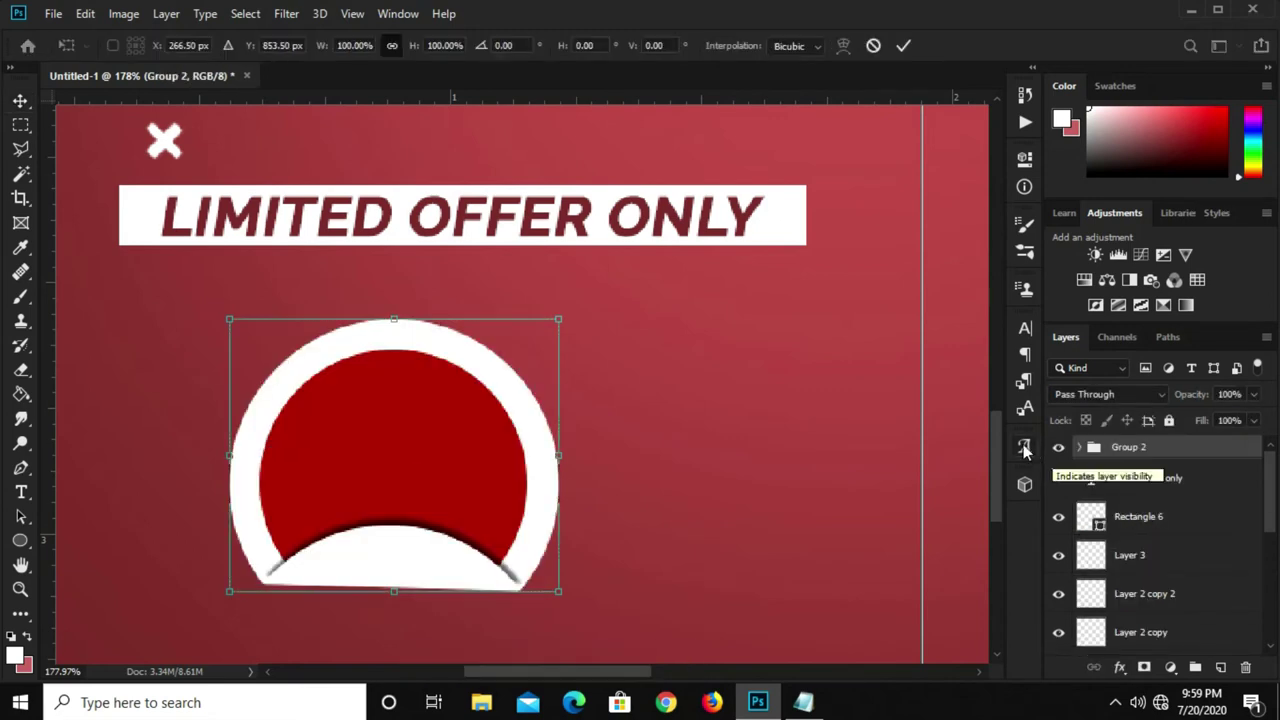
{"action": "left_click_drag", "start_coordinate": [557, 321], "coordinate": [500, 372]}
{"action": "scroll", "coordinate": [377, 468], "scroll_direction": "down", "scroll_amount": 2}
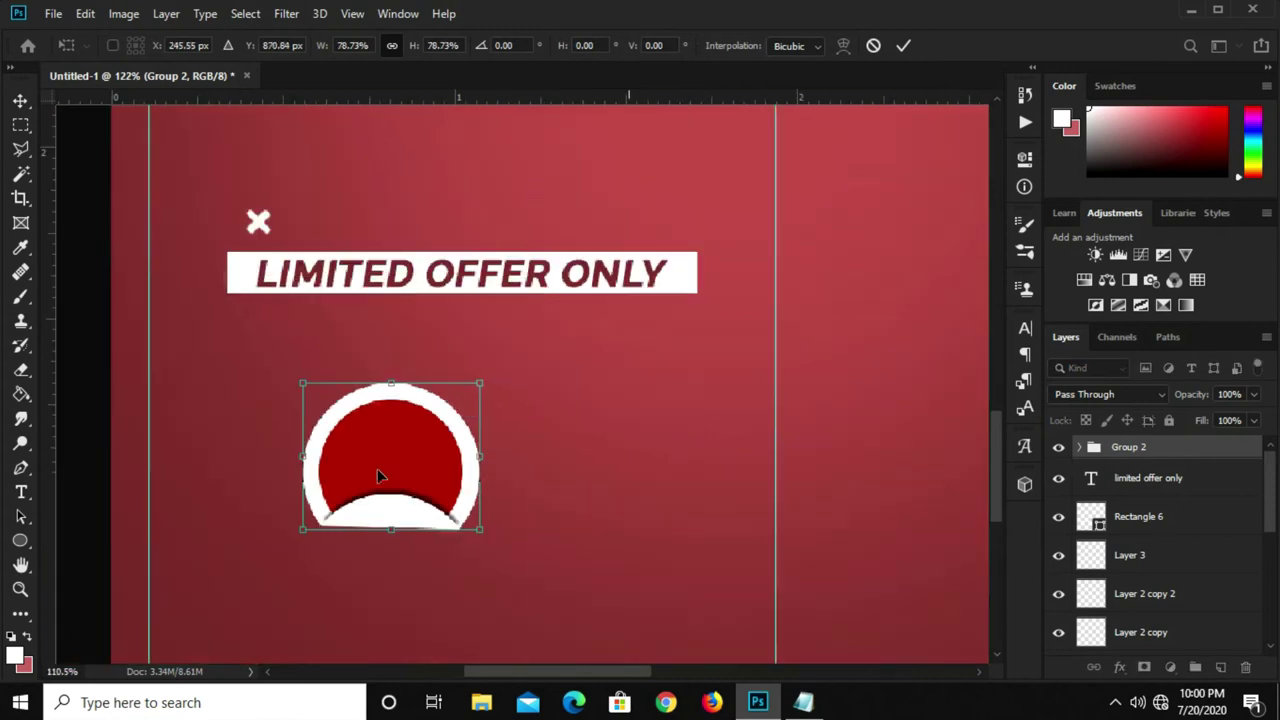
{"action": "left_click_drag", "start_coordinate": [377, 460], "coordinate": [418, 465]}
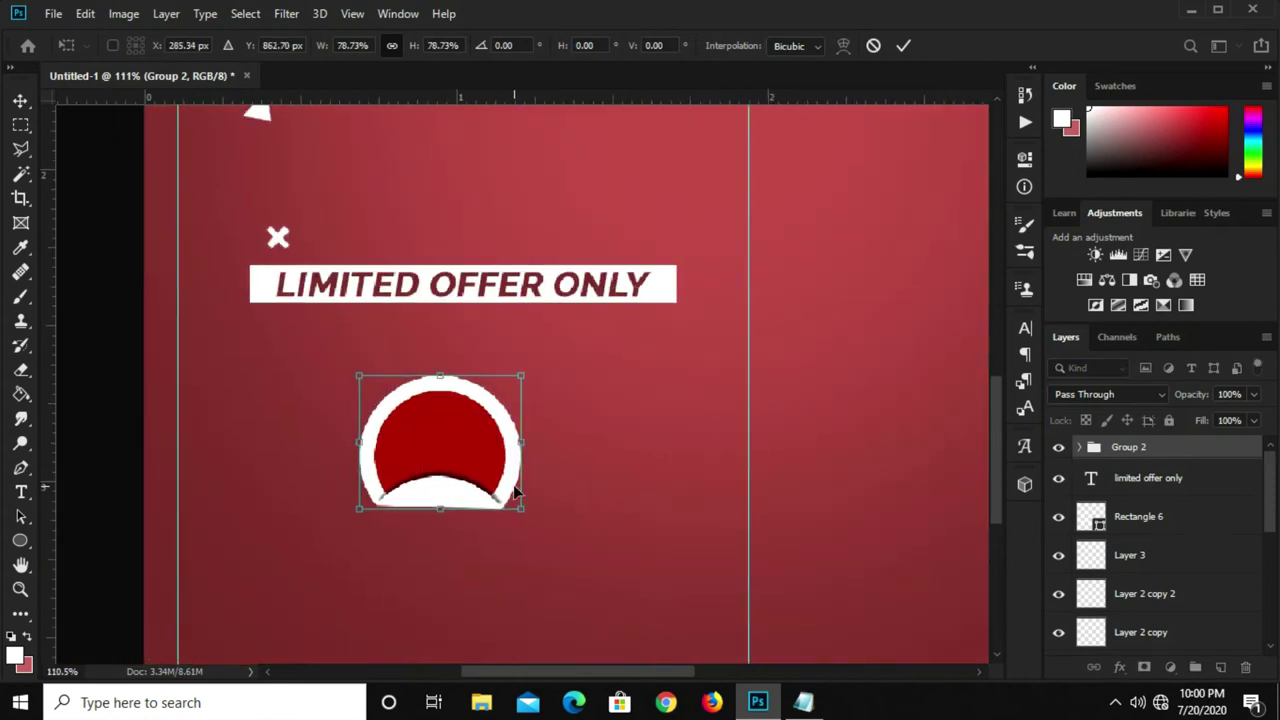
{"action": "key", "text": "Return"}
{"action": "scroll", "coordinate": [505, 443], "scroll_direction": "up", "scroll_amount": 2}
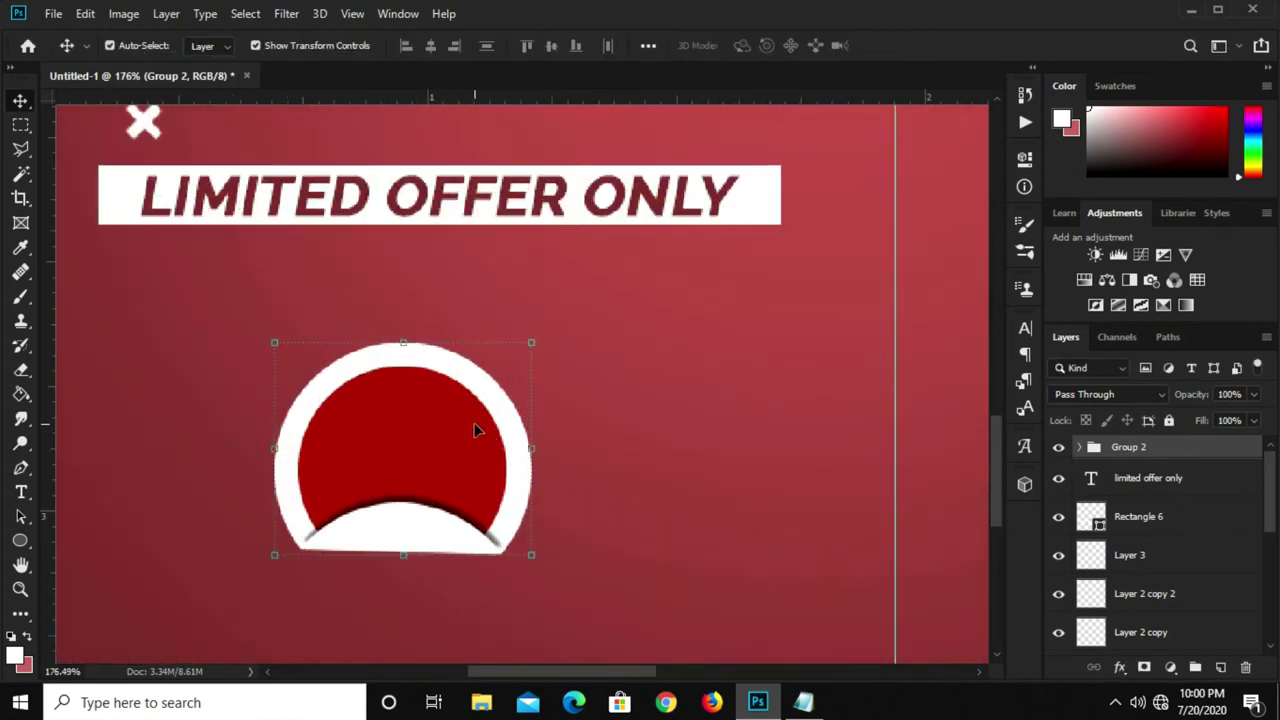
Duplicate the LIMITED OFFER ONLY text above-right of the badge, layered above Group 2.
{"action": "left_click", "coordinate": [540, 203]}
{"action": "mouse_move", "coordinate": [540, 203]}
{"action": "left_mouse_down"}
{"action": "mouse_move", "coordinate": [740, 325]}
{"action": "mouse_move", "coordinate": [739, 311]}
{"action": "left_mouse_up"}
{"action": "mouse_move", "coordinate": [1162, 479]}
{"action": "left_mouse_down"}
{"action": "mouse_move", "coordinate": [1146, 441]}
{"action": "mouse_move", "coordinate": [1128, 452]}
{"action": "left_mouse_up"}
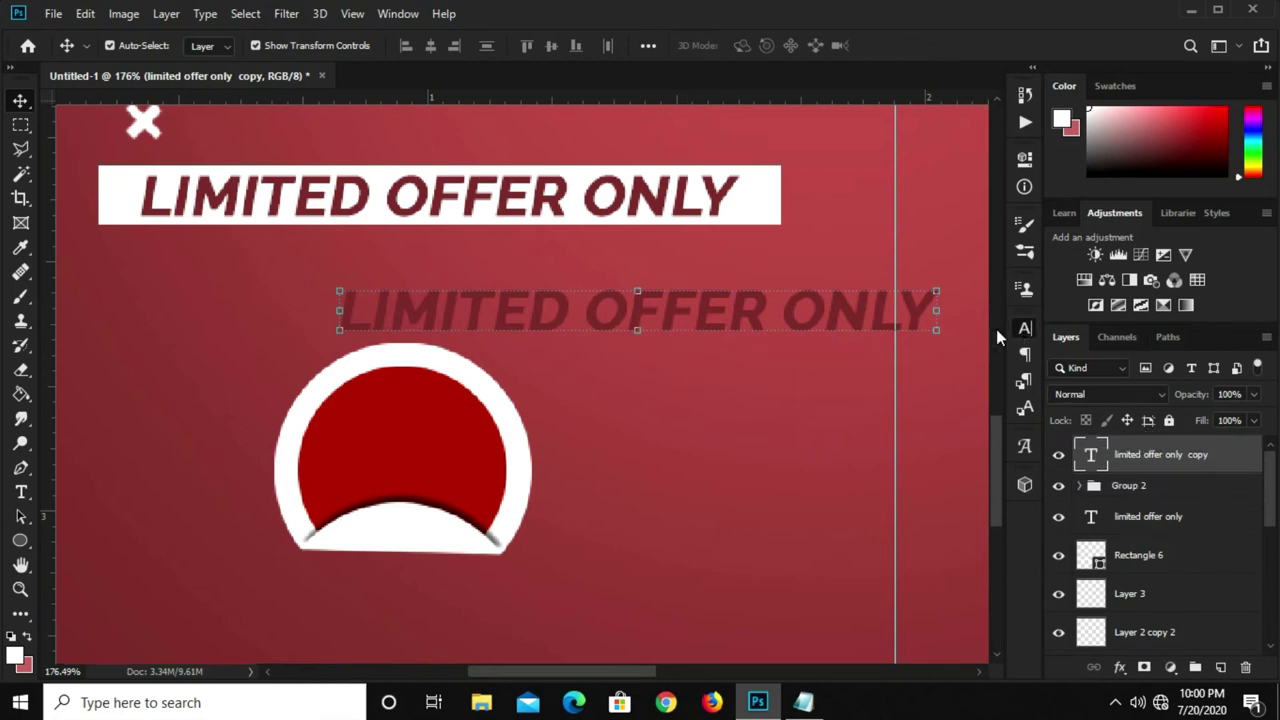
Set the text copy's colour to white #ffffff.
{"action": "left_click", "coordinate": [1024, 329]}
{"action": "left_click", "coordinate": [972, 434]}
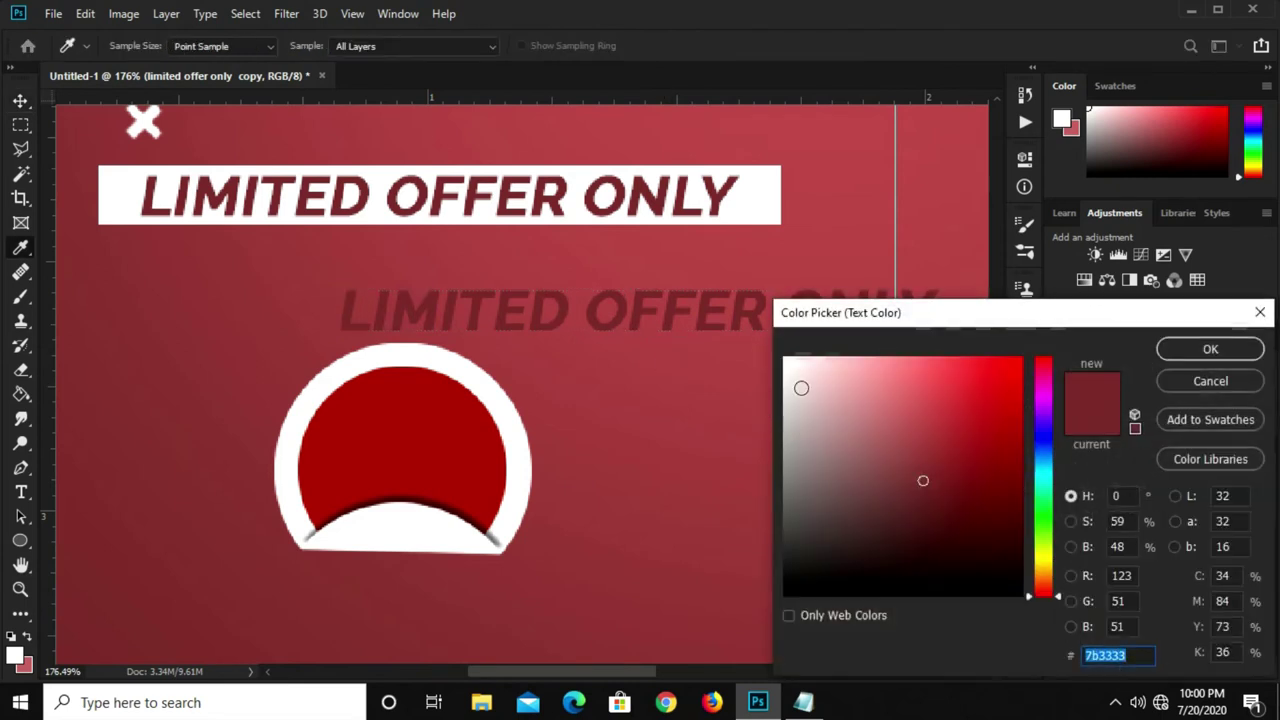
{"action": "type", "text": "ffffff"}
{"action": "left_click", "coordinate": [1190, 352]}
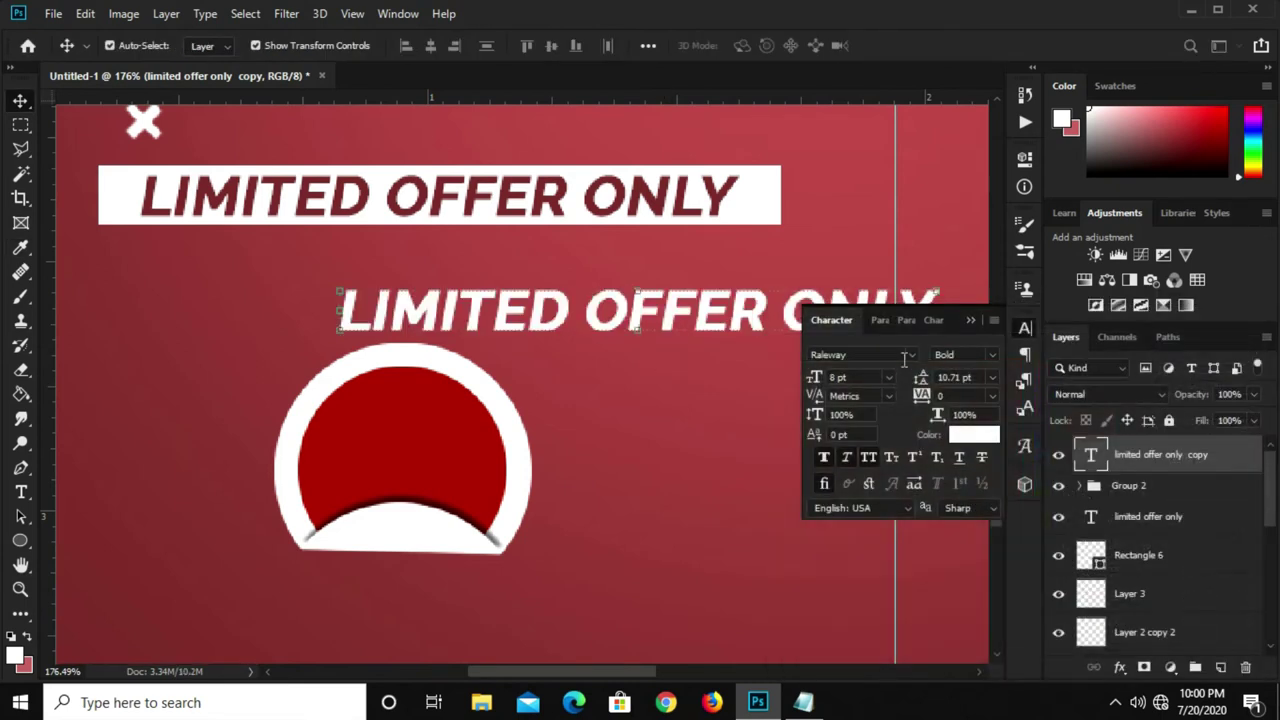
Change the copy to Accidental Presidency Regular, 18 pt, with Faux Italic off.
{"action": "left_click", "coordinate": [896, 354]}
{"action": "left_click", "coordinate": [889, 351]}
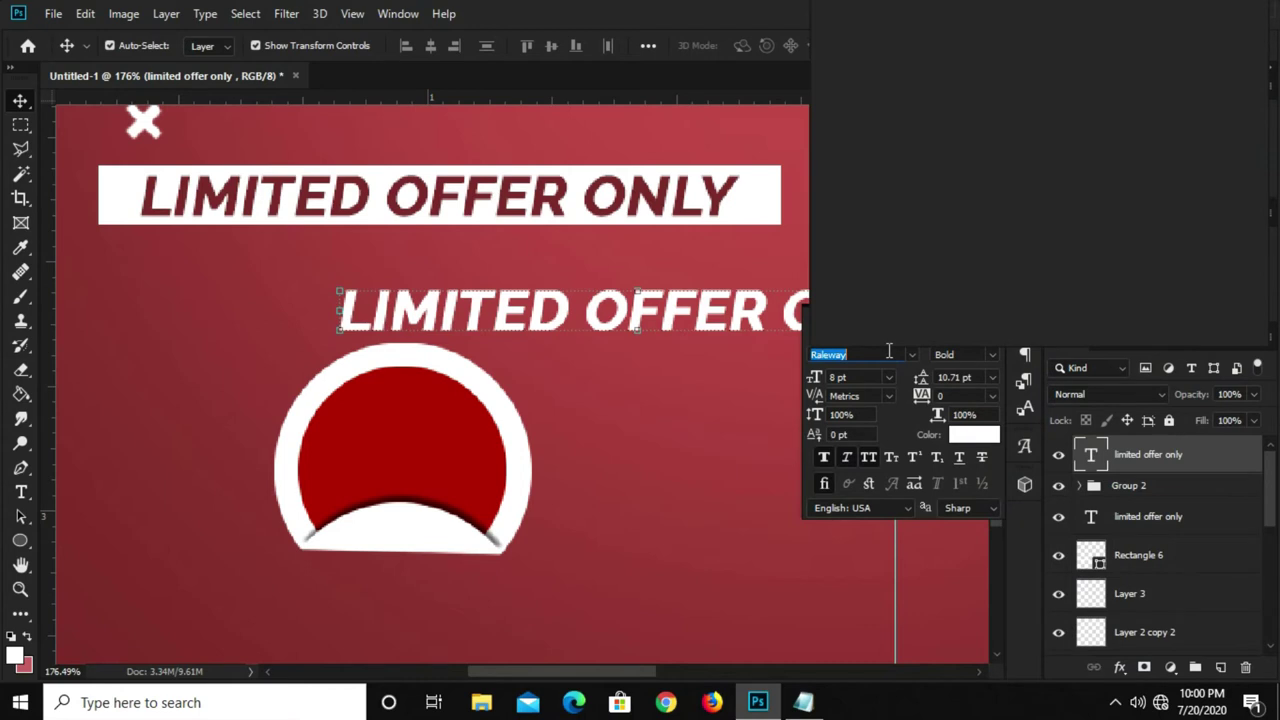
{"action": "type", "text": "ac"}
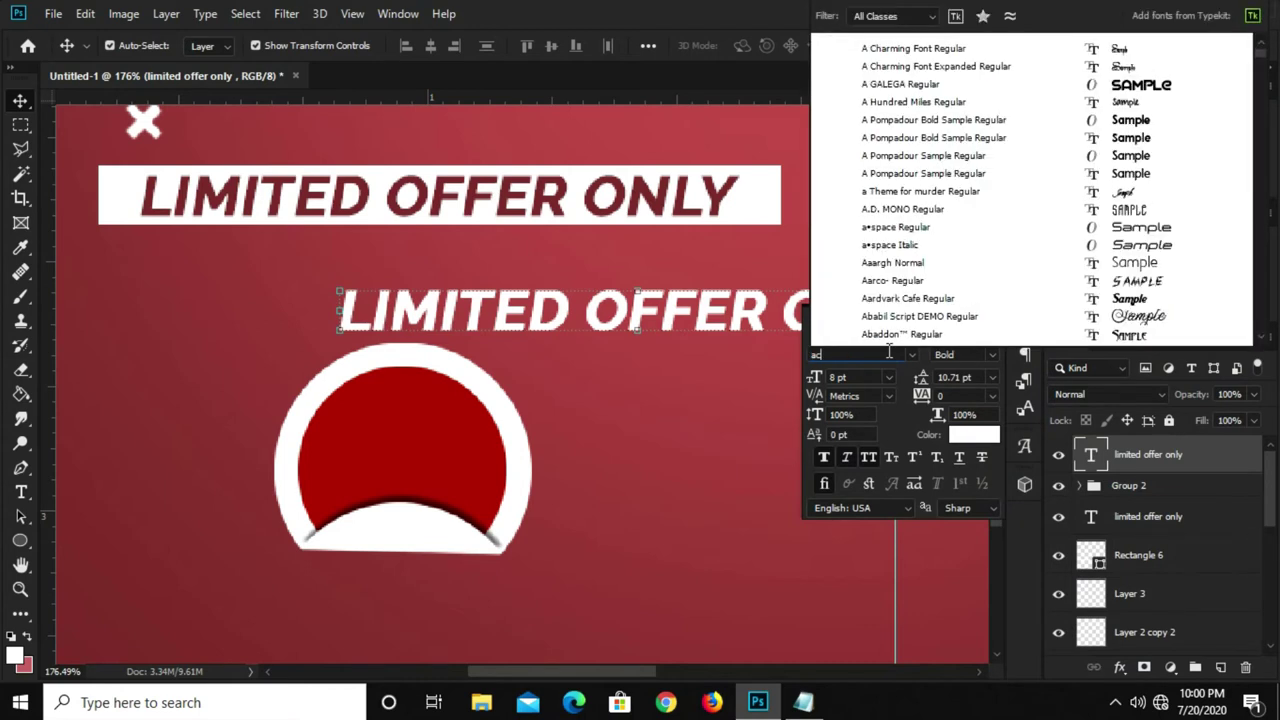
{"action": "type", "text": "cidental Preside..."}
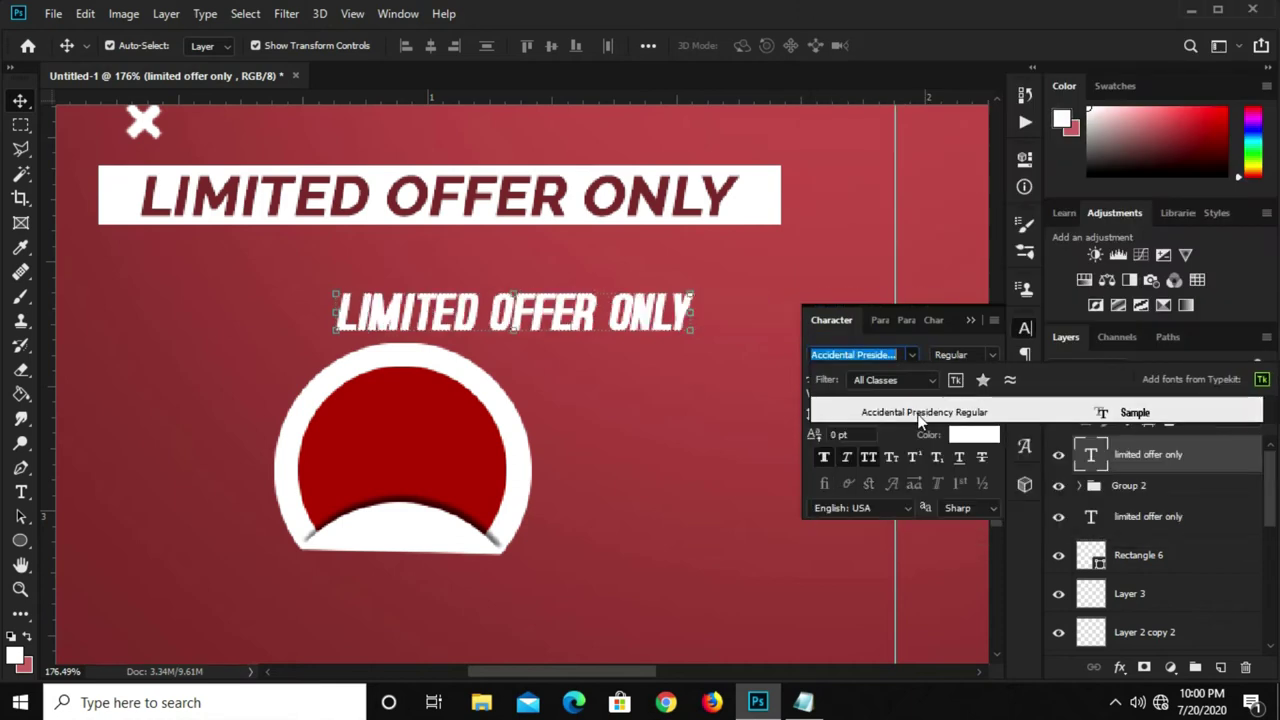
{"action": "left_click", "coordinate": [917, 413]}
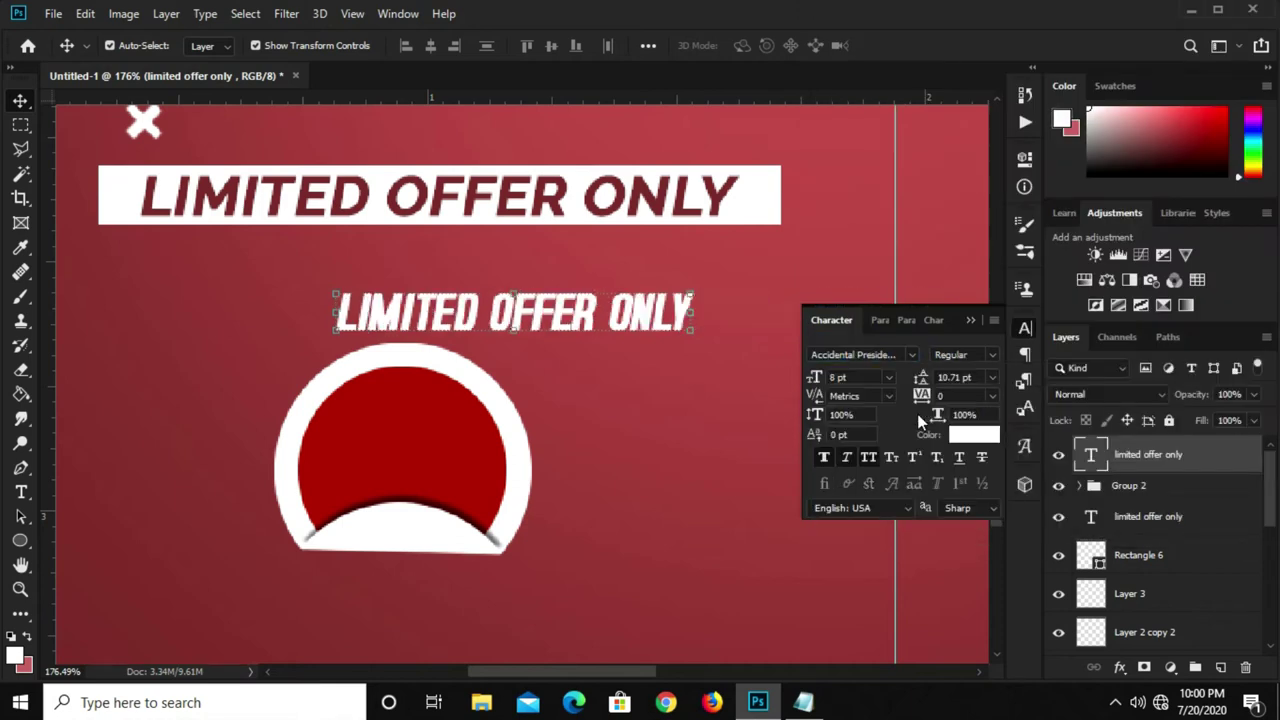
{"action": "left_click", "coordinate": [850, 457]}
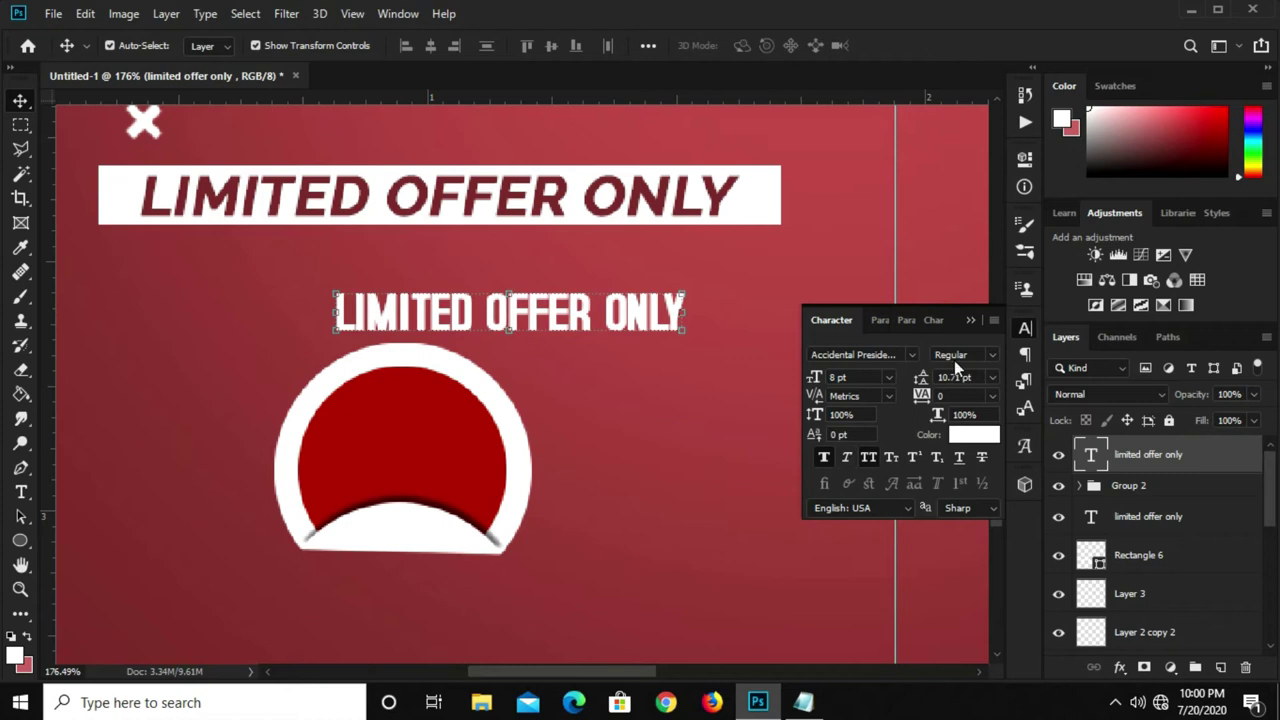
{"action": "left_click", "coordinate": [888, 377]}
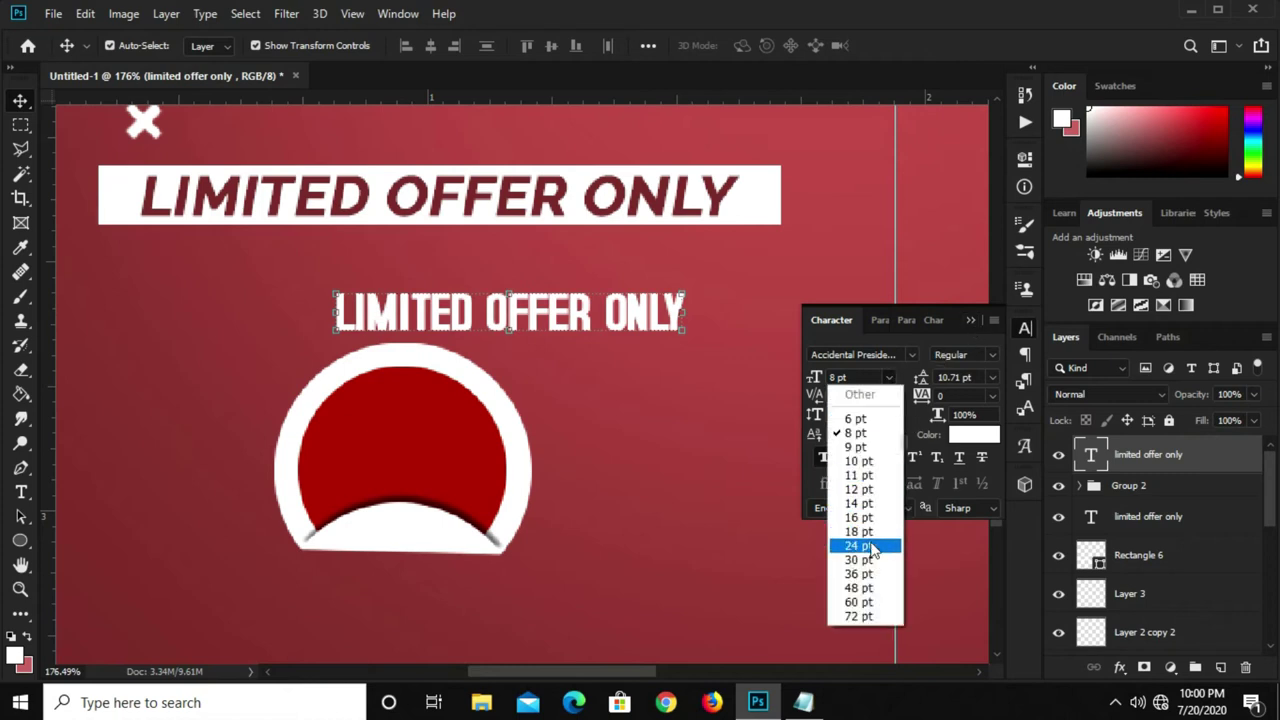
{"action": "left_click", "coordinate": [860, 523]}
{"action": "left_click", "coordinate": [992, 309]}
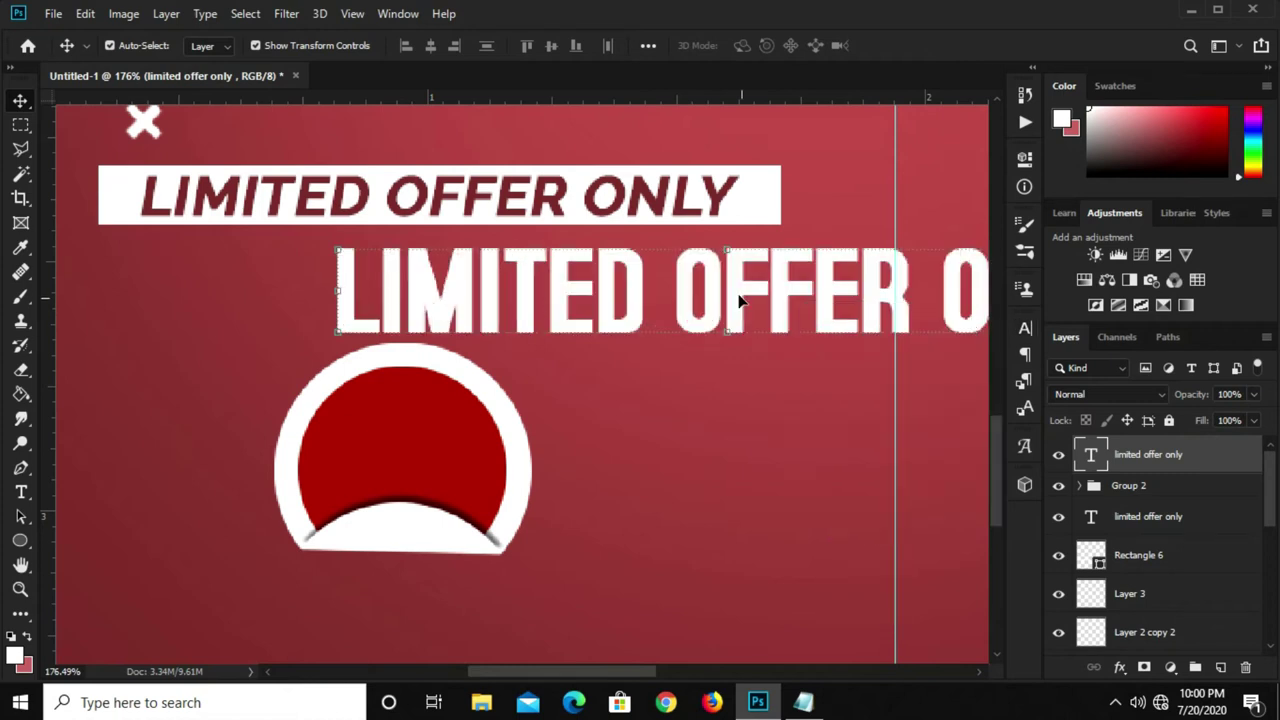
{"action": "left_click", "coordinate": [19, 490]}
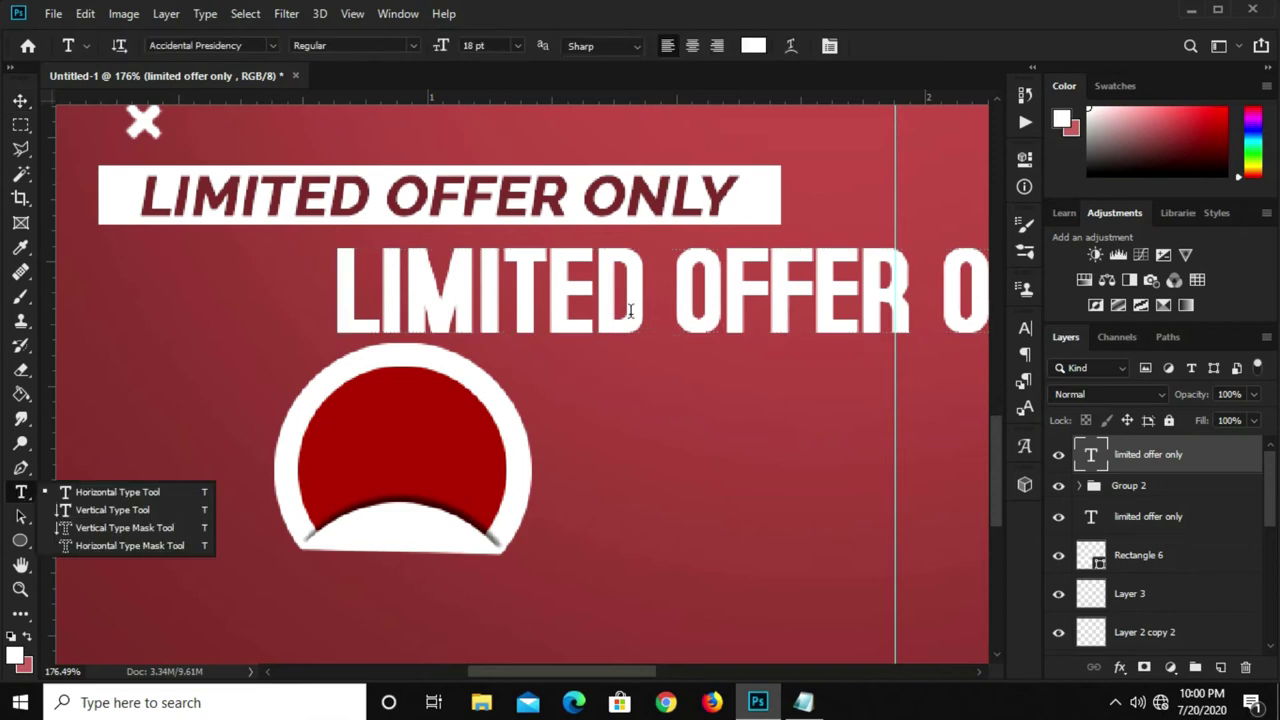
{"action": "left_click", "coordinate": [98, 492]}
Replace the large white text with 50.
{"action": "left_click", "coordinate": [577, 290]}
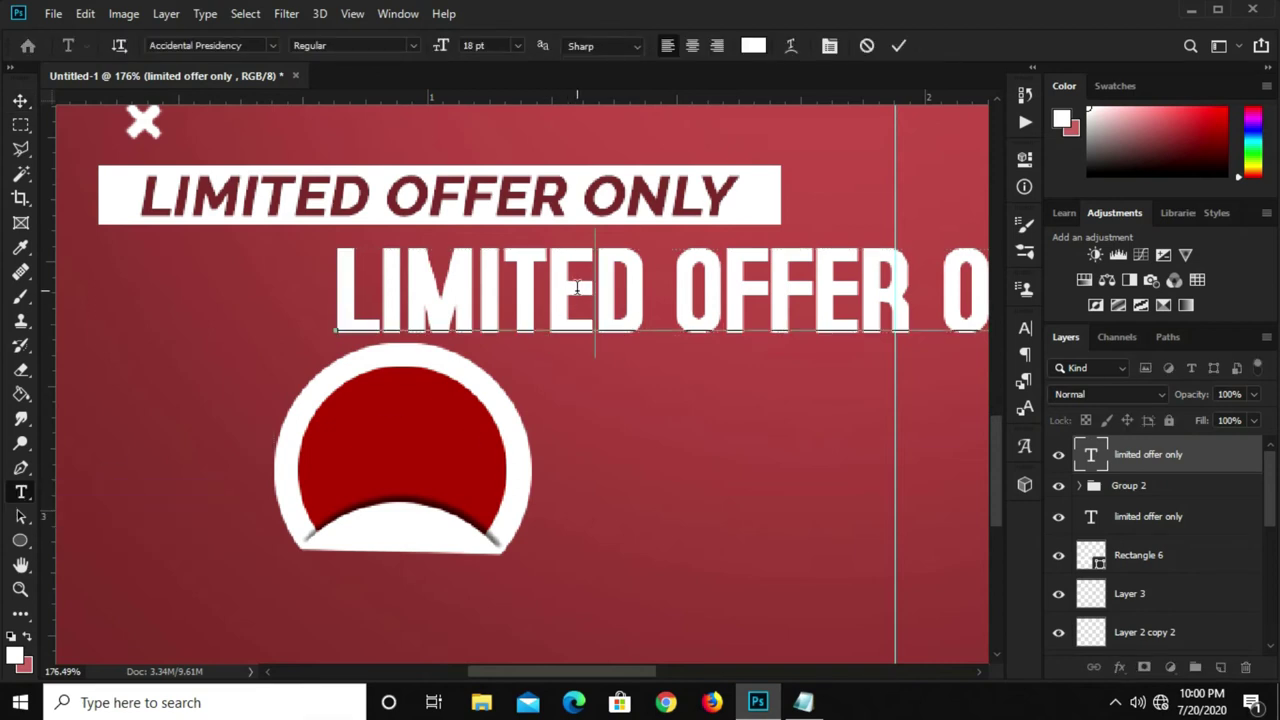
{"action": "key", "text": "ctrl+a"}
{"action": "type", "text": "50"}
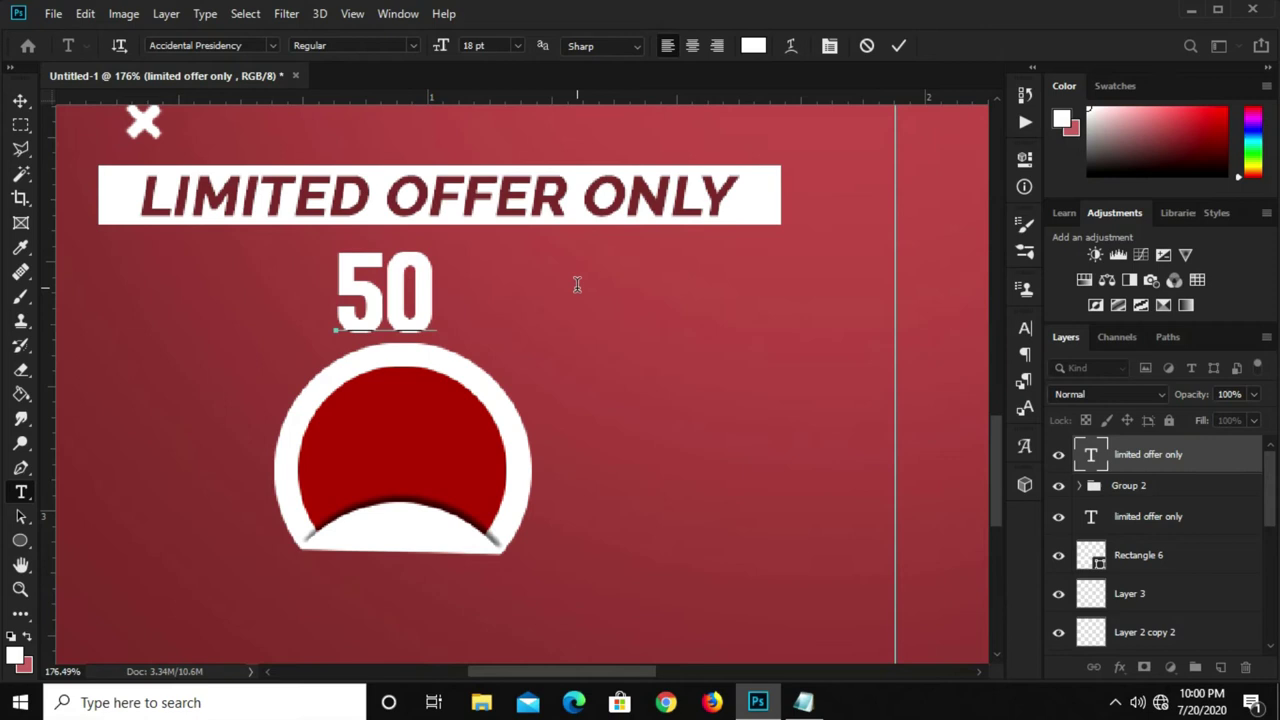
{"action": "left_click", "coordinate": [898, 46]}
Duplicate the 50 to its right, shrink the copy to about half size and retype it as %.
{"action": "key", "text": "v"}
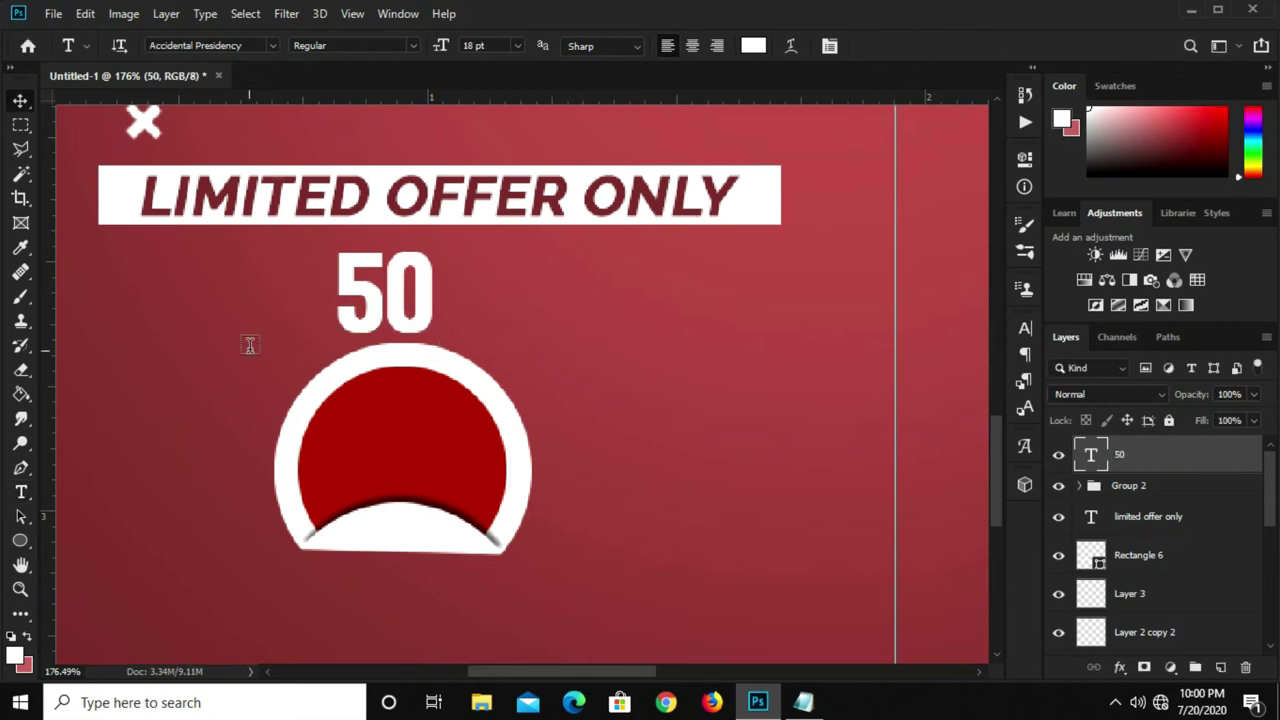
{"action": "mouse_move", "coordinate": [365, 298]}
{"action": "left_mouse_down"}
{"action": "mouse_move", "coordinate": [625, 400]}
{"action": "mouse_move", "coordinate": [718, 321]}
{"action": "left_mouse_up"}
{"action": "scroll", "coordinate": [670, 395], "scroll_direction": "up", "scroll_amount": 1}
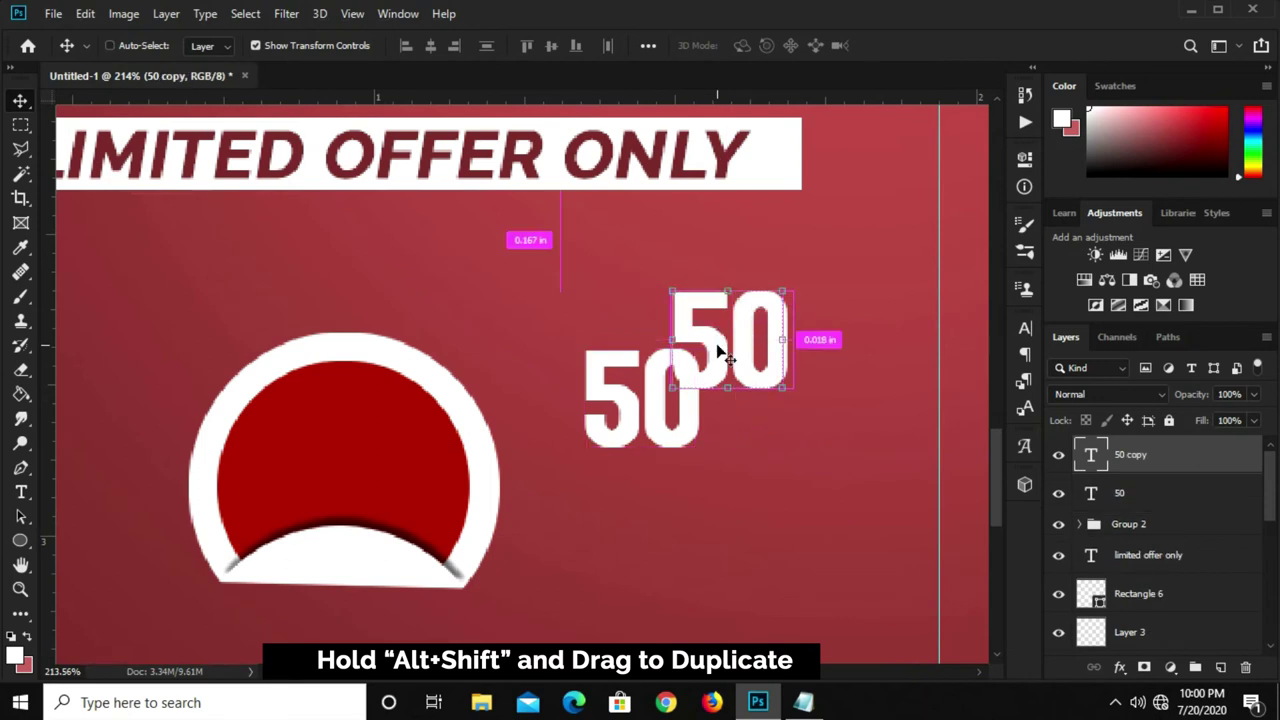
{"action": "key", "text": "ctrl+t"}
{"action": "mouse_move", "coordinate": [787, 274]}
{"action": "left_mouse_down"}
{"action": "mouse_move", "coordinate": [756, 372]}
{"action": "mouse_move", "coordinate": [735, 373]}
{"action": "left_mouse_up"}
{"action": "key", "text": "Return"}
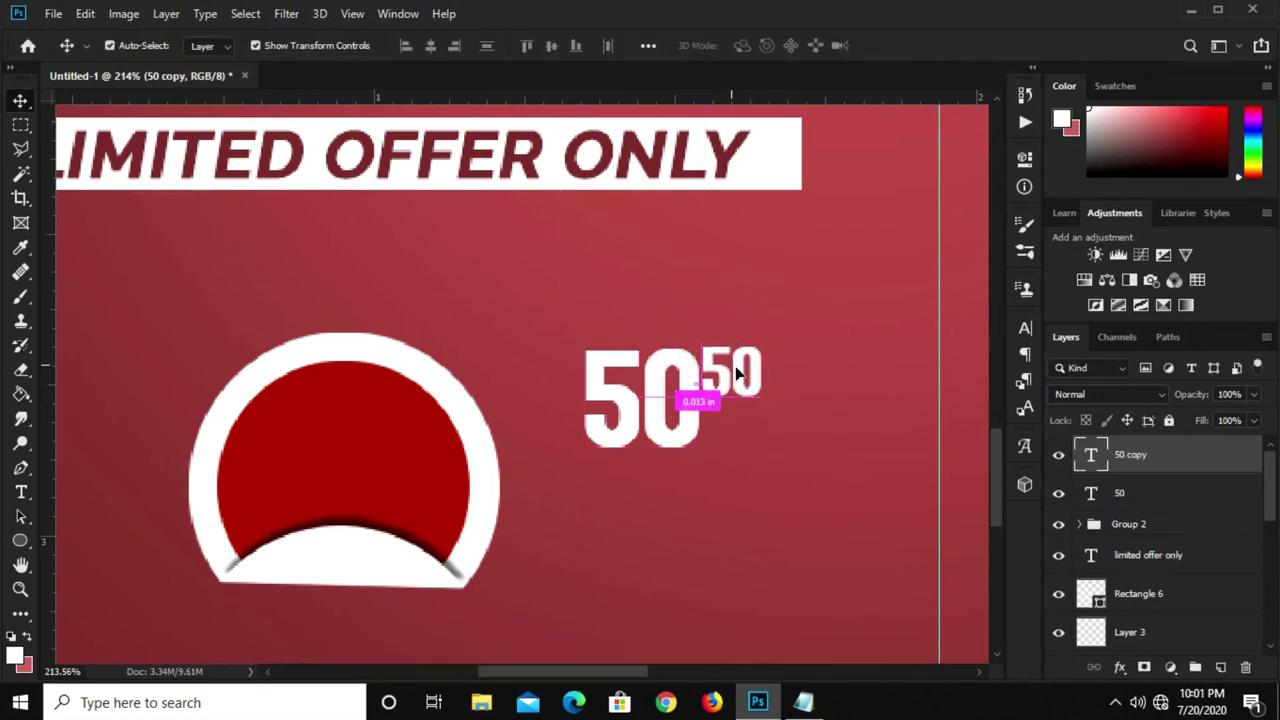
{"action": "key", "text": "t"}
{"action": "double_click", "coordinate": [735, 370]}
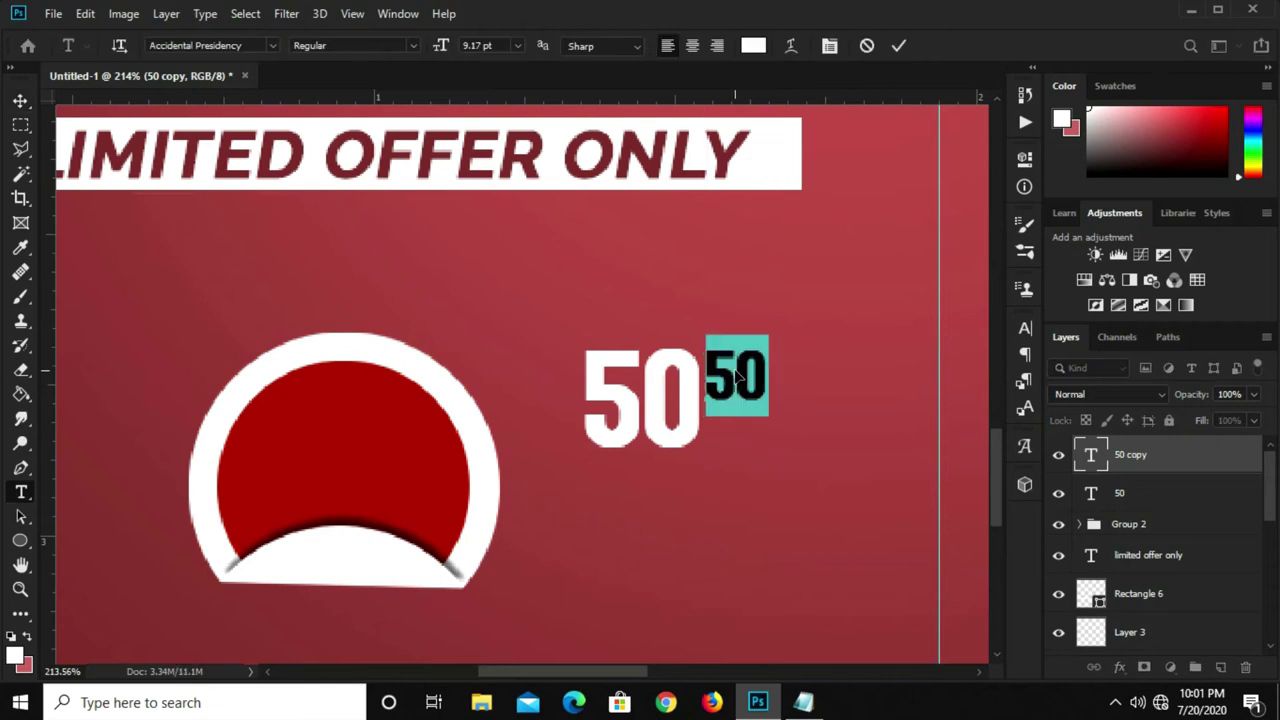
{"action": "type", "text": "%"}
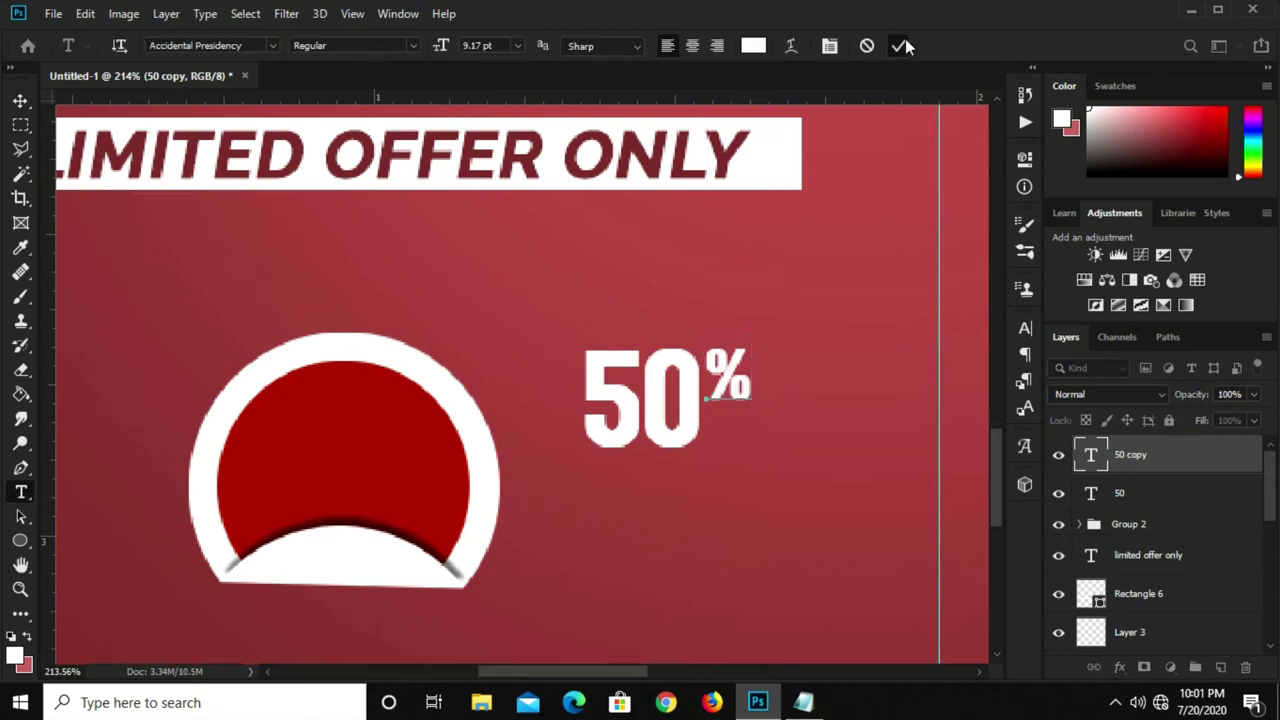
{"action": "left_click", "coordinate": [902, 45]}
Duplicate the % just below itself and retype the copy as OFF.
{"action": "scroll", "coordinate": [757, 359], "scroll_direction": "up", "scroll_amount": 3}
{"action": "key", "text": "v"}
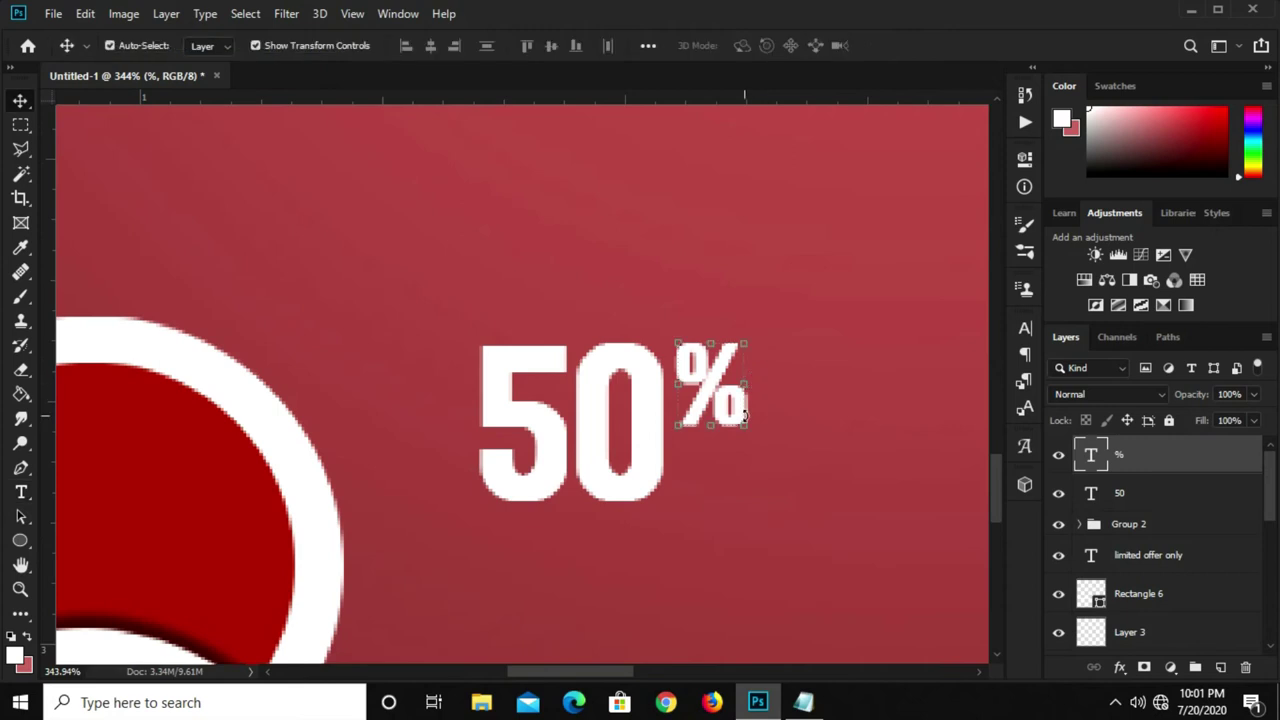
{"action": "left_click_drag", "start_coordinate": [728, 383], "coordinate": [731, 462]}
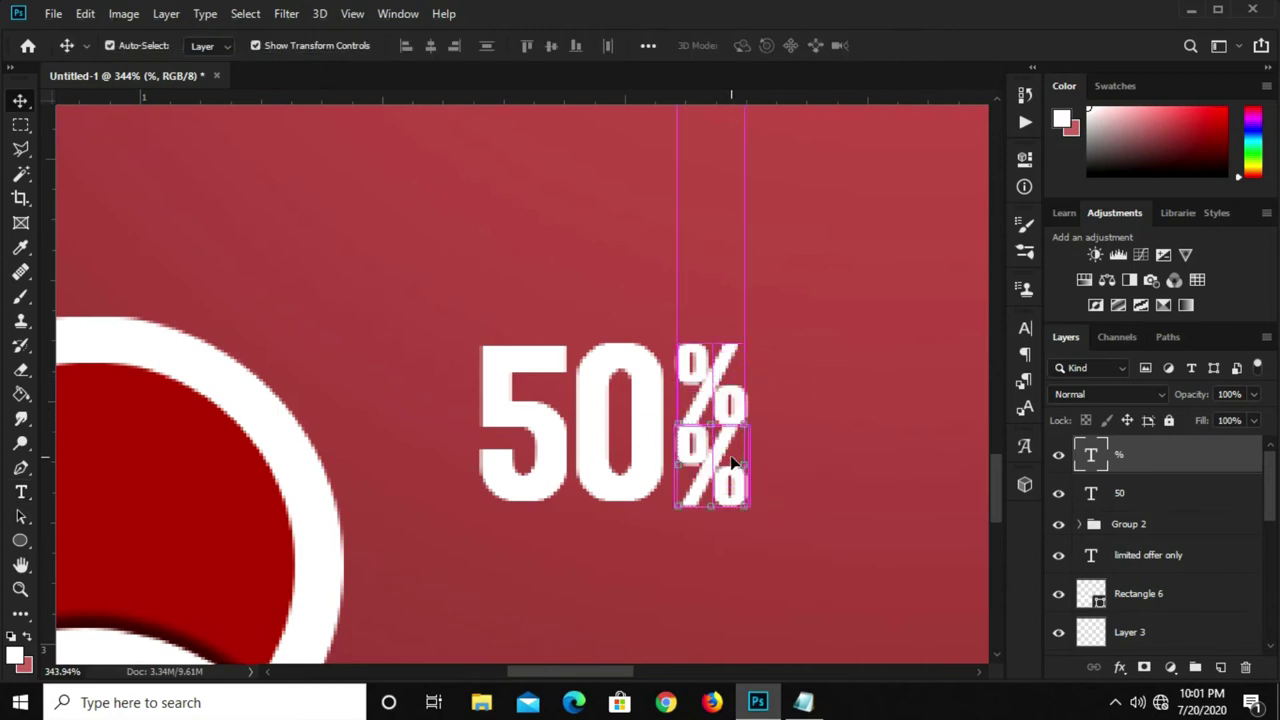
{"action": "key", "text": "t"}
{"action": "left_click", "coordinate": [717, 474]}
{"action": "key", "text": "Delete"}
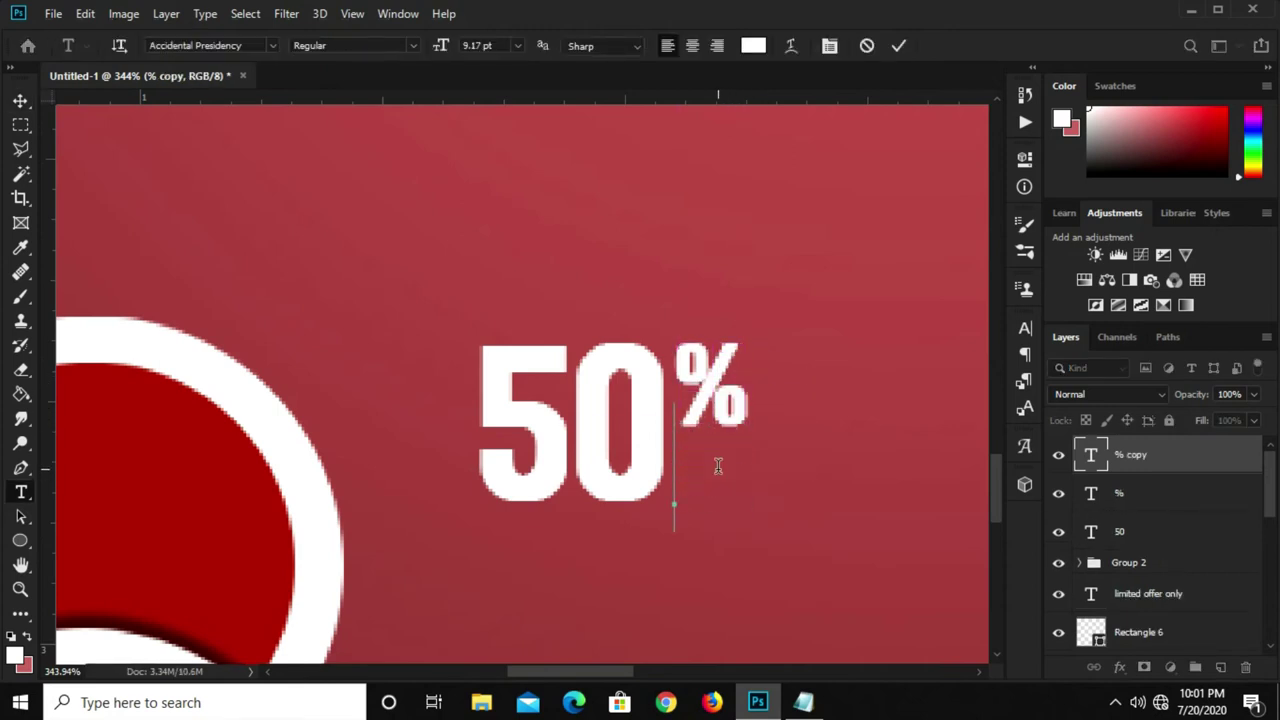
{"action": "type", "text": "OFF"}
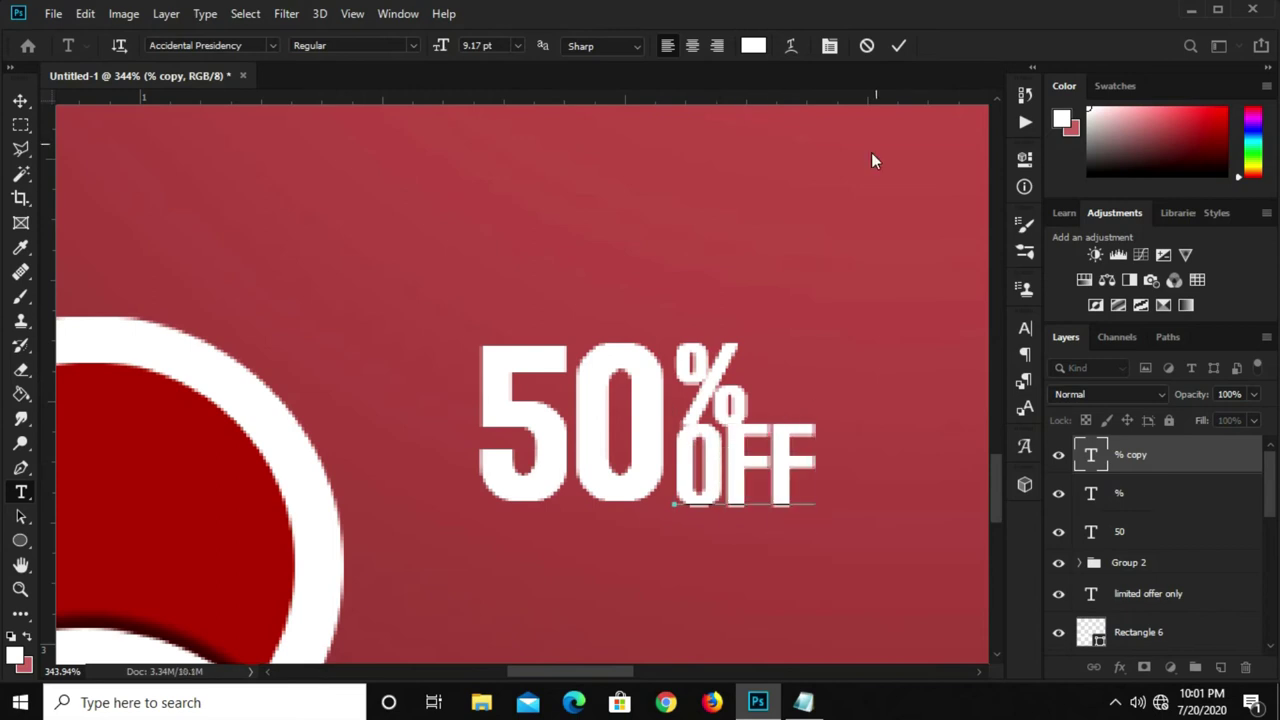
{"action": "left_click", "coordinate": [899, 50]}
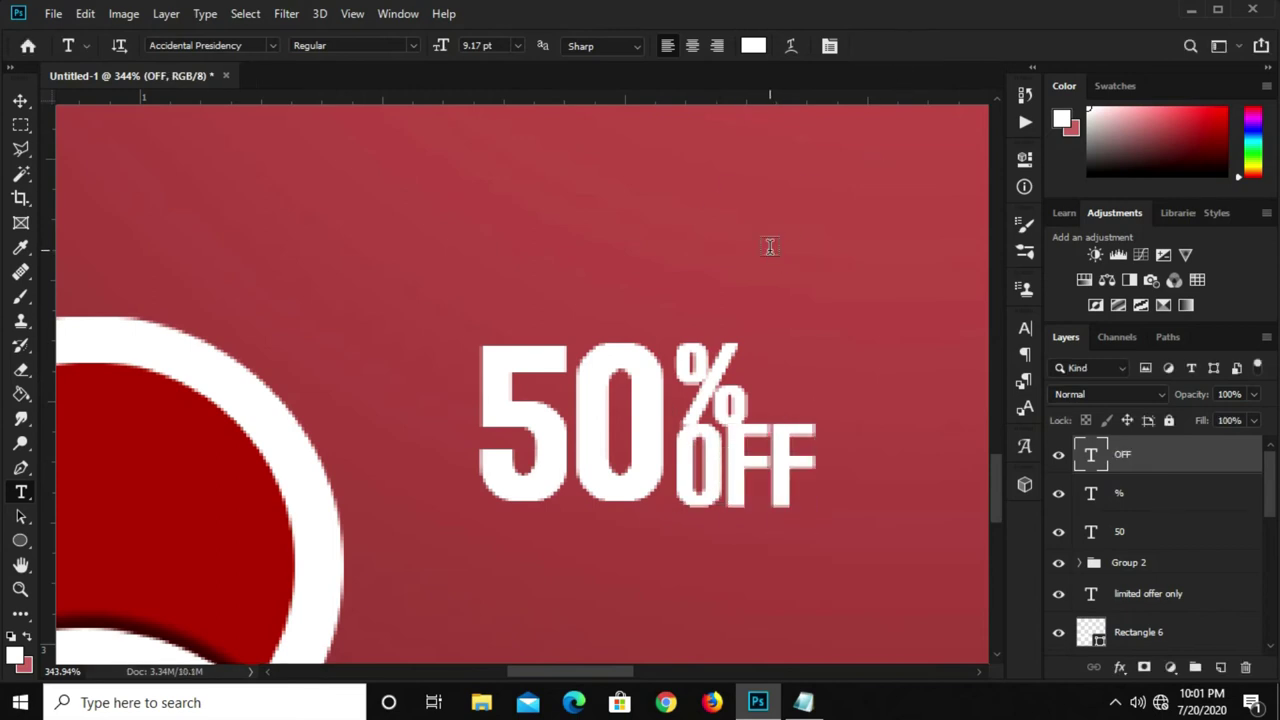
Scale the OFF text to about 77% and position it under the %.
{"action": "key", "text": "v"}
{"action": "key", "text": "ctrl+t"}
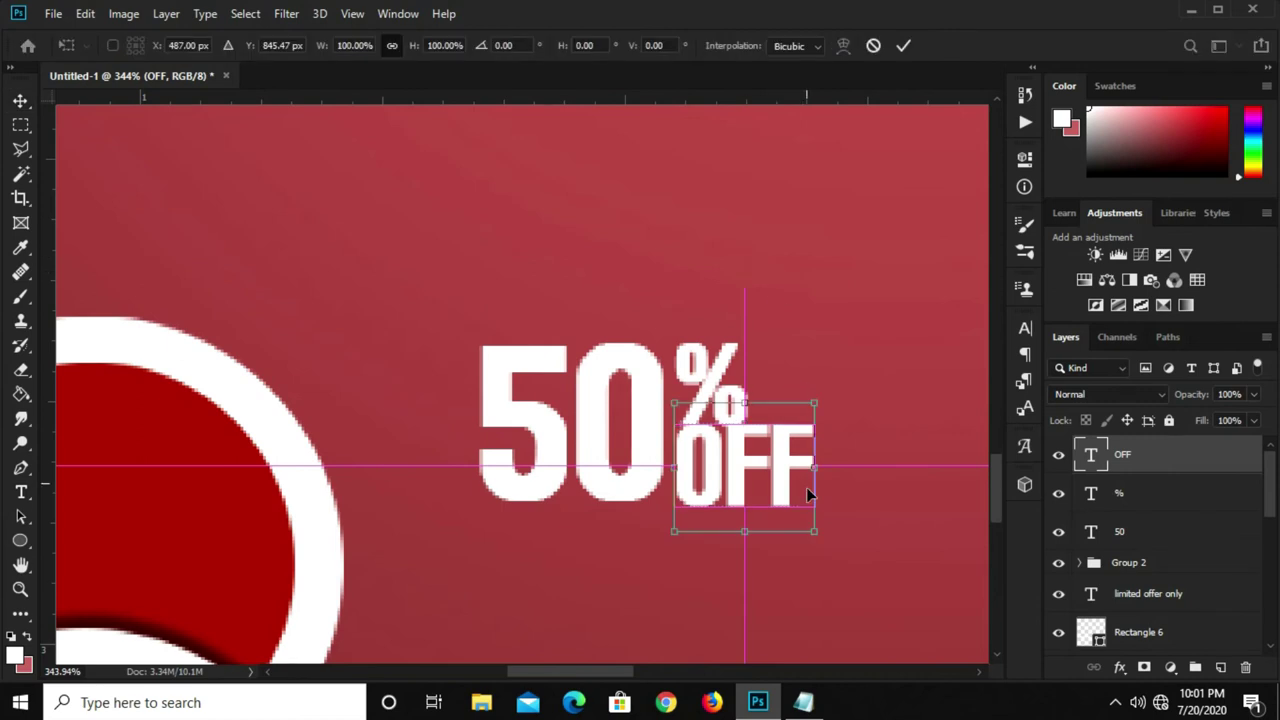
{"action": "left_click_drag", "start_coordinate": [813, 535], "coordinate": [780, 499]}
{"action": "scroll", "coordinate": [726, 489], "scroll_direction": "up", "scroll_amount": 3}
{"action": "mouse_move", "coordinate": [717, 452]}
{"action": "left_mouse_down"}
{"action": "mouse_move", "coordinate": [718, 470]}
{"action": "mouse_move", "coordinate": [717, 455]}
{"action": "left_mouse_up"}
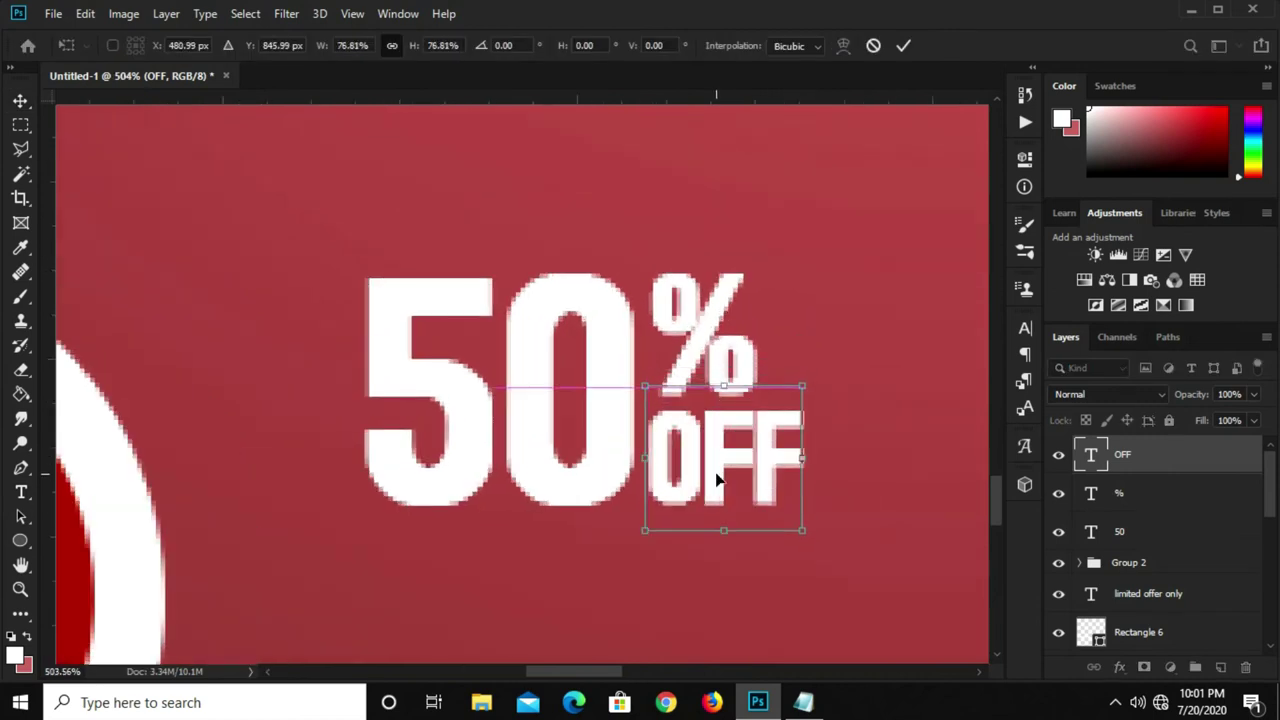
{"action": "key", "text": "Return"}
Enlarge the % to about 115% and align it above OFF's left edge.
{"action": "left_click", "coordinate": [729, 357]}
{"action": "key", "text": "ctrl+t"}
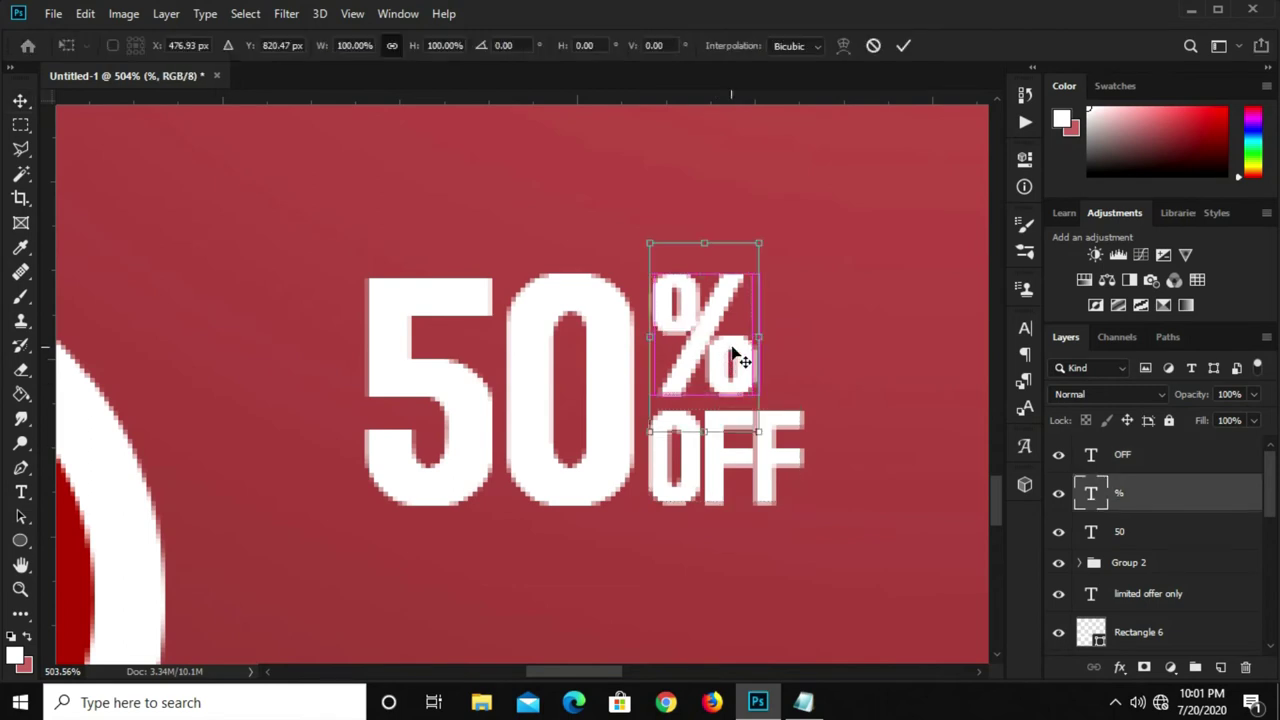
{"action": "scroll", "coordinate": [736, 352], "scroll_direction": "up", "scroll_amount": 1}
{"action": "left_click_drag", "start_coordinate": [773, 209], "coordinate": [797, 182]}
{"action": "mouse_move", "coordinate": [697, 289]}
{"action": "left_mouse_down"}
{"action": "mouse_move", "coordinate": [714, 297]}
{"action": "mouse_move", "coordinate": [710, 310]}
{"action": "left_mouse_up"}
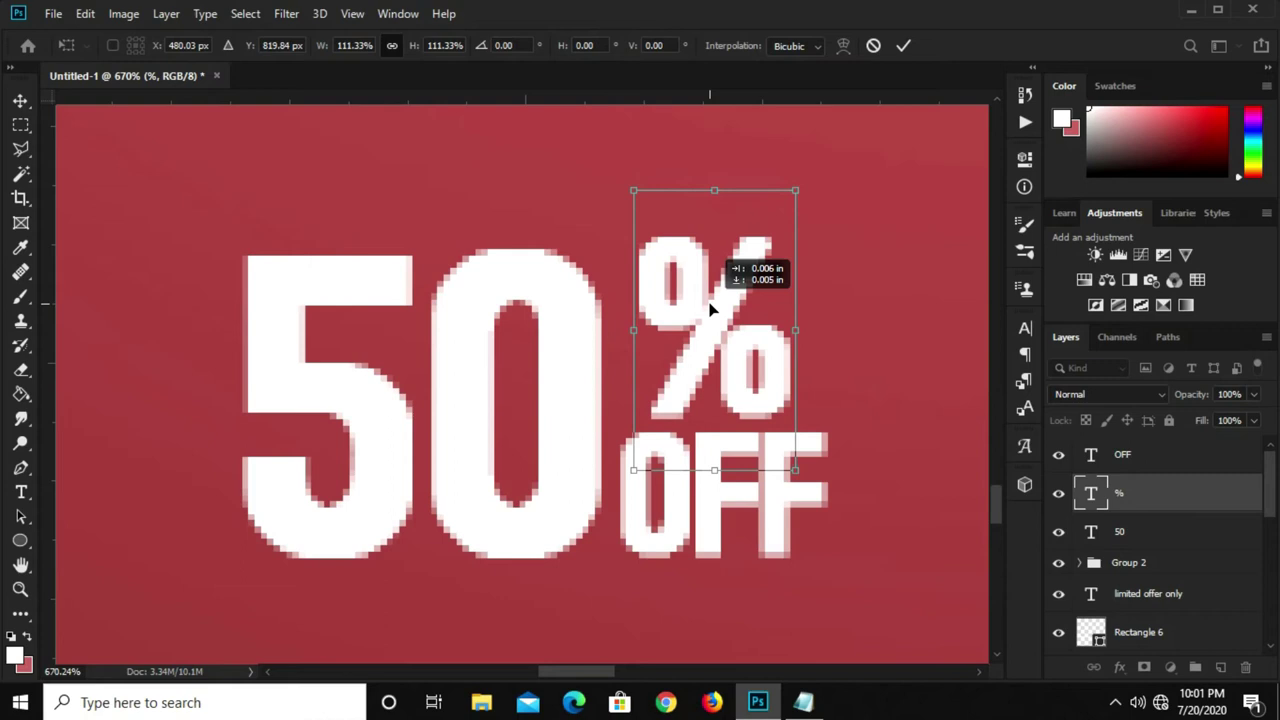
{"action": "left_click_drag", "start_coordinate": [698, 341], "coordinate": [681, 347]}
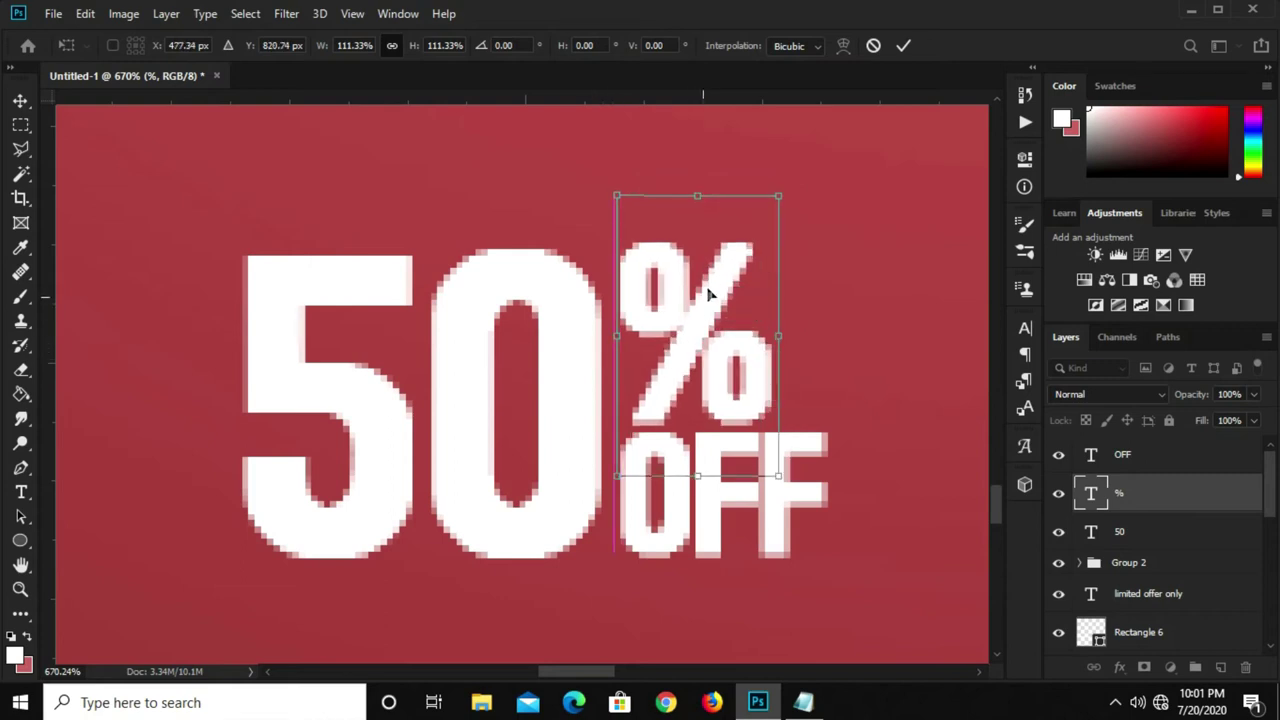
{"action": "left_click_drag", "start_coordinate": [776, 193], "coordinate": [789, 186]}
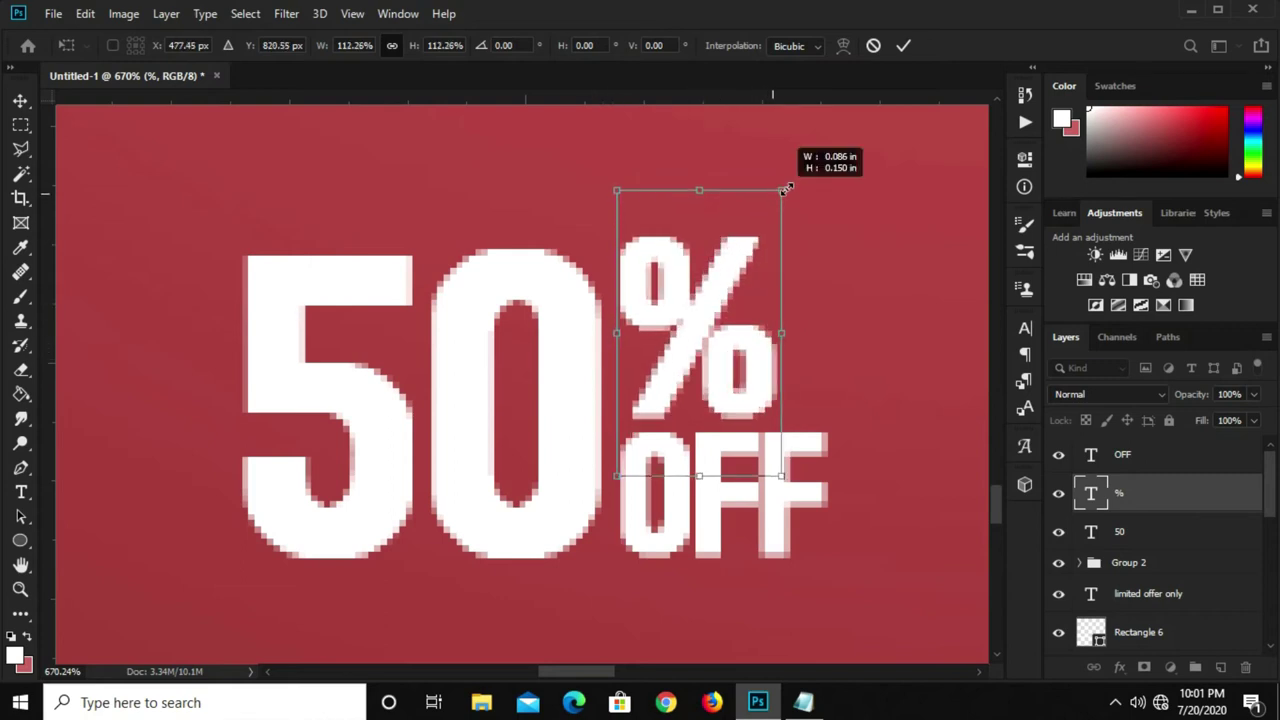
{"action": "left_click_drag", "start_coordinate": [737, 276], "coordinate": [740, 277]}
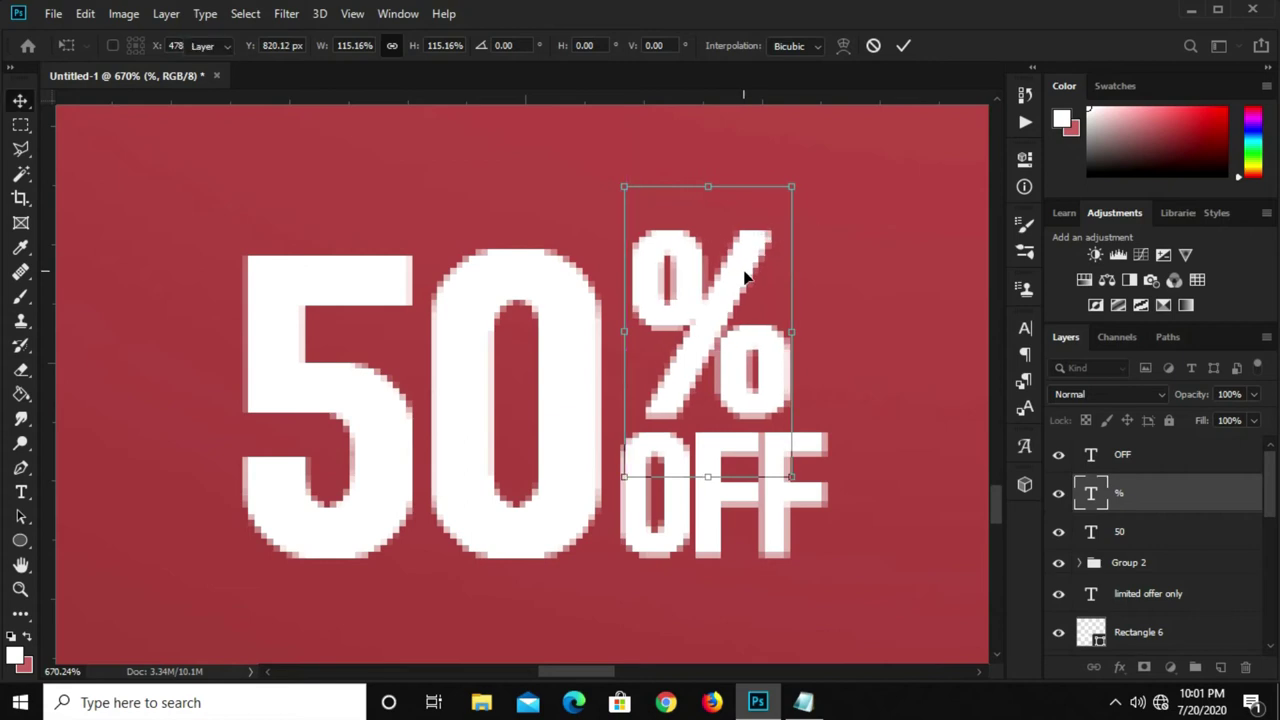
{"action": "key", "text": "Return"}
{"action": "left_click", "coordinate": [1165, 540]}
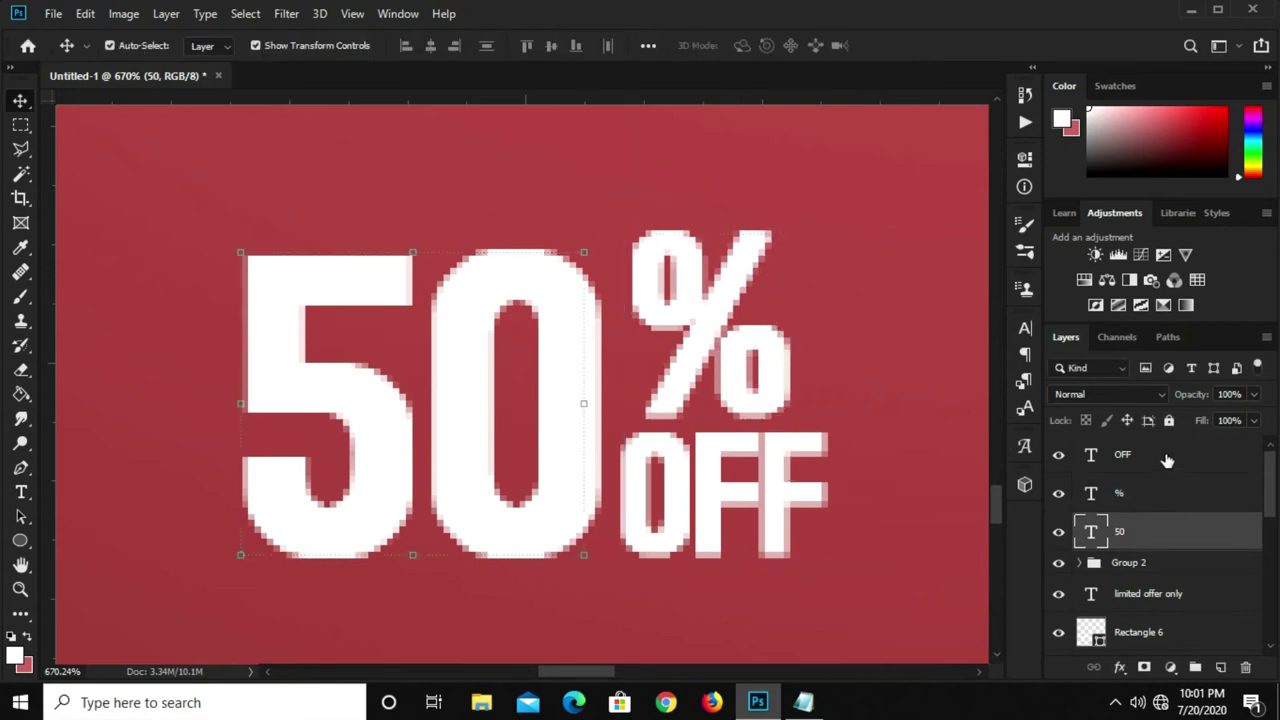
Group the 50, % and OFF text layers into Group 3.
{"action": "left_click", "coordinate": [1167, 459], "text": "shift"}
{"action": "key", "text": "ctrl+g"}
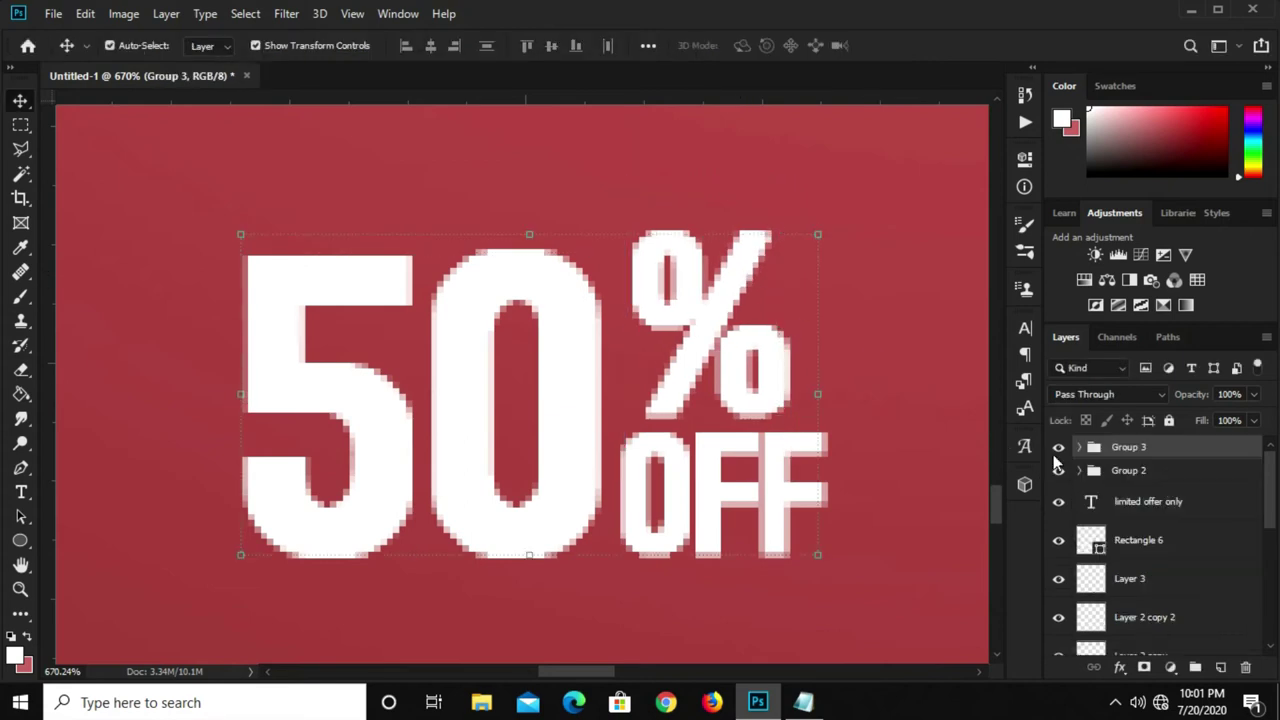
{"action": "left_click", "coordinate": [1058, 449]}
{"action": "scroll", "coordinate": [838, 418], "scroll_direction": "down", "scroll_amount": 5, "text": "alt"}
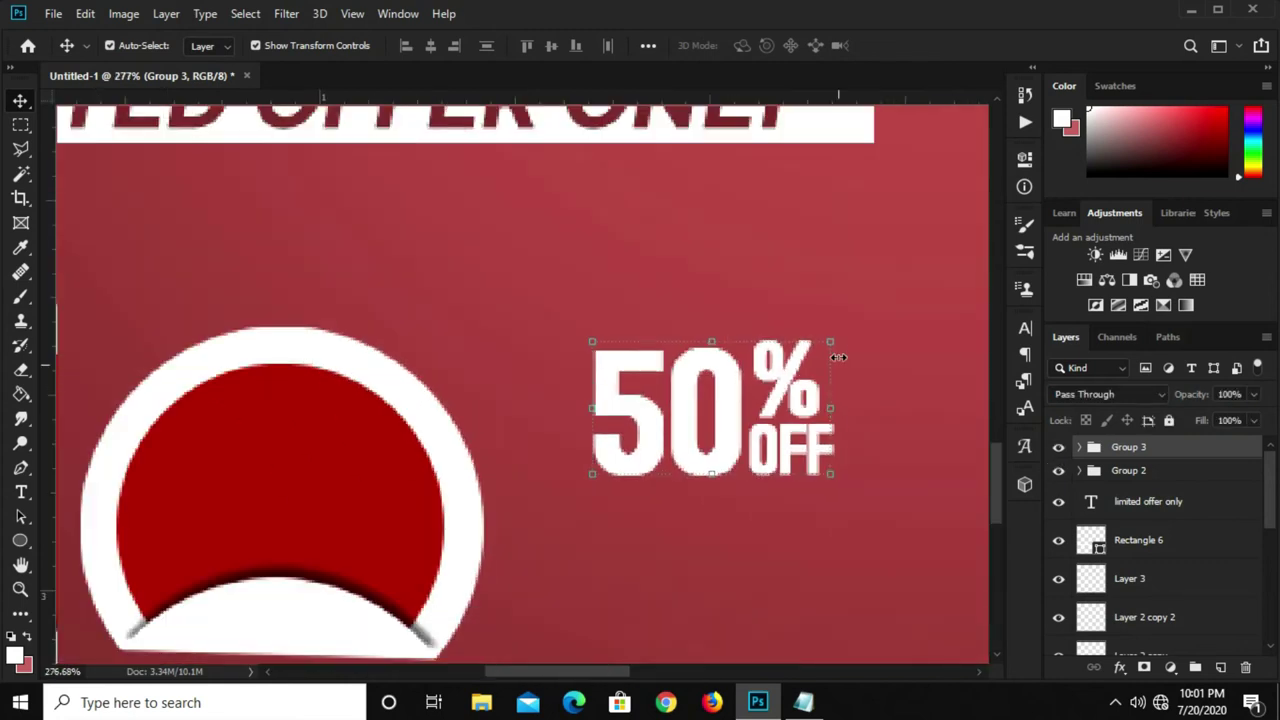
Move the 50% OFF group onto the red badge, shrink it slightly and rotate it about 11°.
{"action": "key", "text": "ctrl+t"}
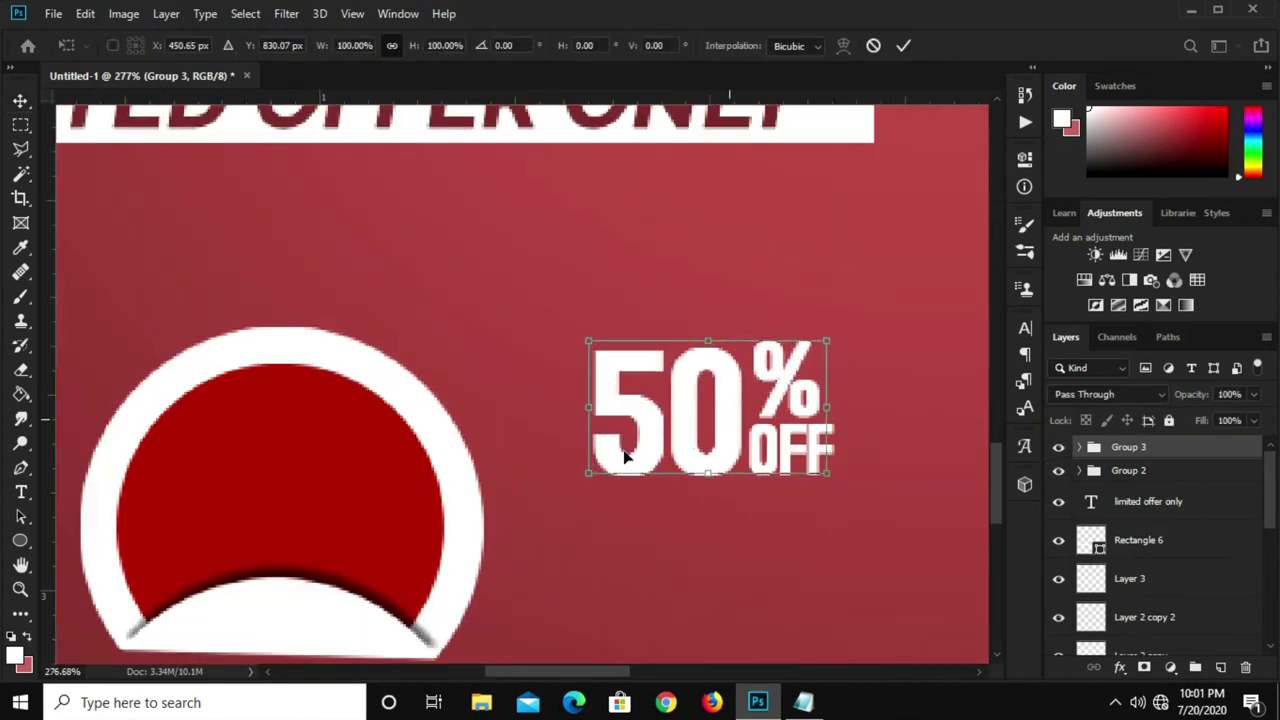
{"action": "left_click_drag", "start_coordinate": [623, 449], "coordinate": [309, 493]}
{"action": "left_click_drag", "start_coordinate": [429, 414], "coordinate": [429, 437]}
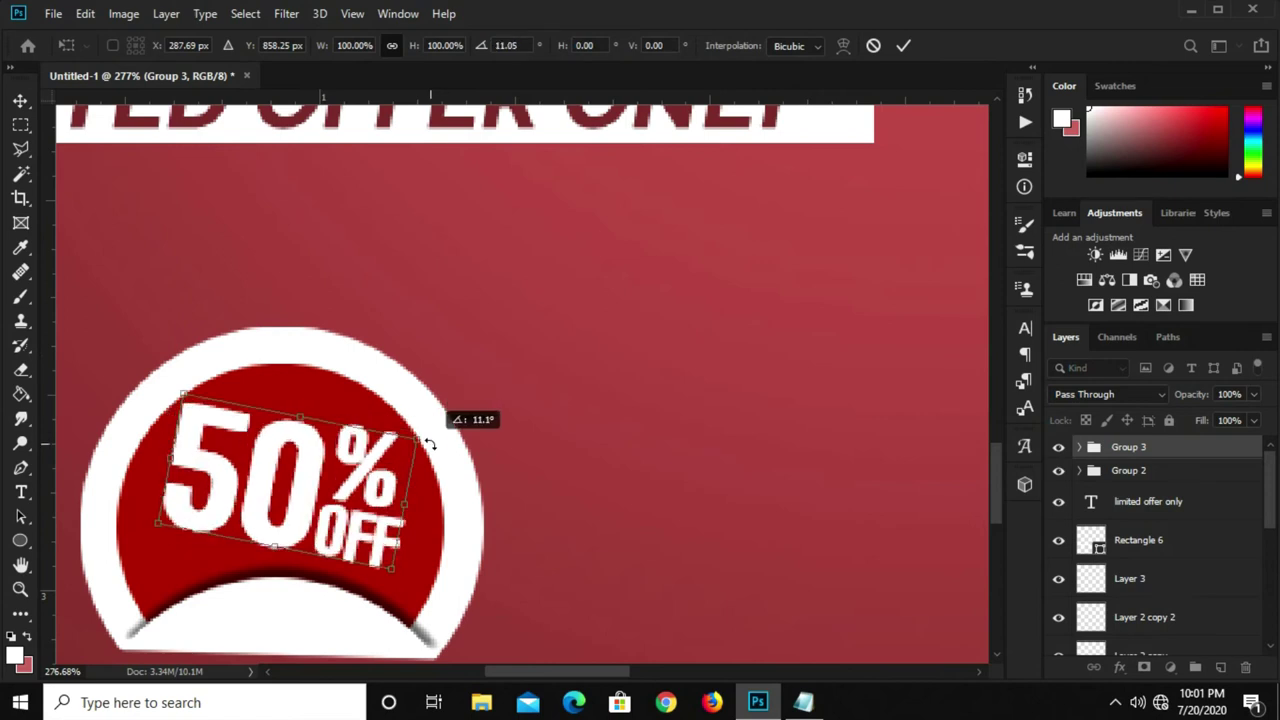
{"action": "left_click_drag", "start_coordinate": [180, 393], "coordinate": [190, 401]}
{"action": "mouse_move", "coordinate": [391, 414]}
{"action": "left_mouse_down"}
{"action": "mouse_move", "coordinate": [401, 432]}
{"action": "mouse_move", "coordinate": [445, 445]}
{"action": "left_mouse_up"}
{"action": "left_click_drag", "start_coordinate": [320, 466], "coordinate": [328, 484]}
{"action": "key", "text": "Return"}
Reposition the 50% OFF text so it sits centred inside the red sticker circle.
{"action": "scroll", "coordinate": [360, 456], "scroll_direction": "down", "scroll_amount": 5}
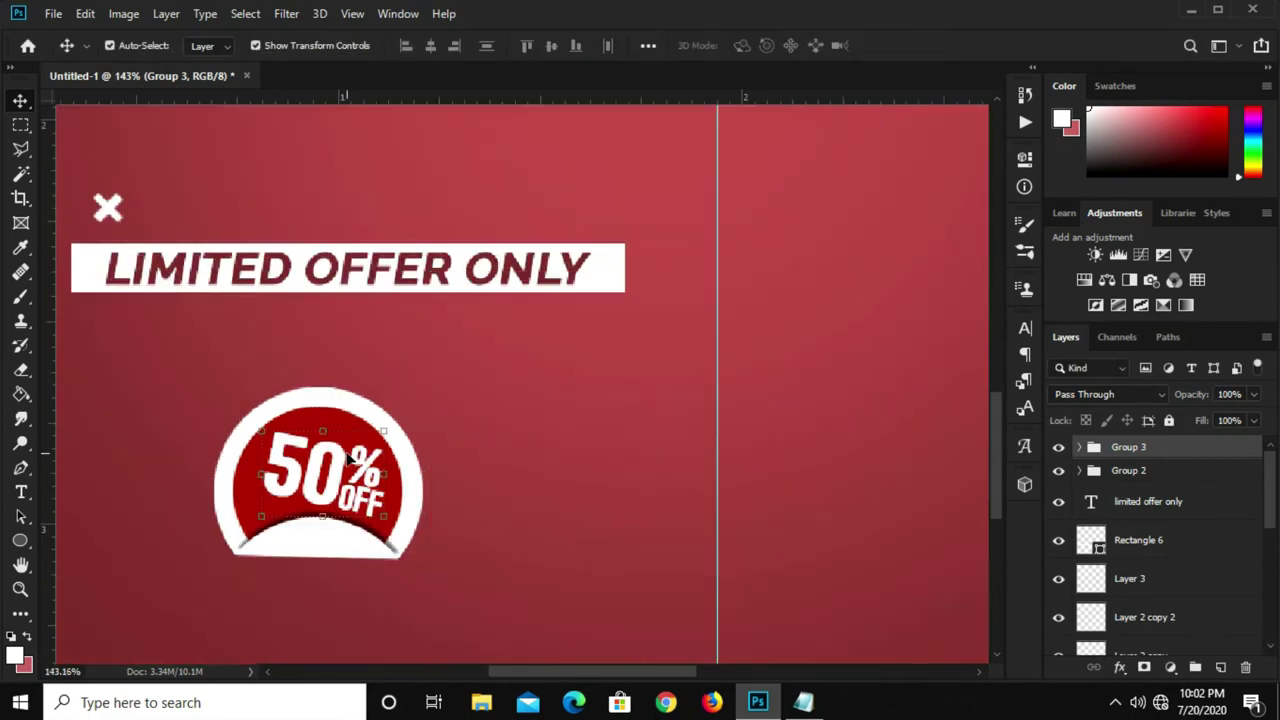
{"action": "mouse_move", "coordinate": [348, 457]}
{"action": "left_mouse_down"}
{"action": "mouse_move", "coordinate": [563, 432]}
{"action": "mouse_move", "coordinate": [324, 453]}
{"action": "left_mouse_up"}
{"action": "key", "text": "ctrl+t"}
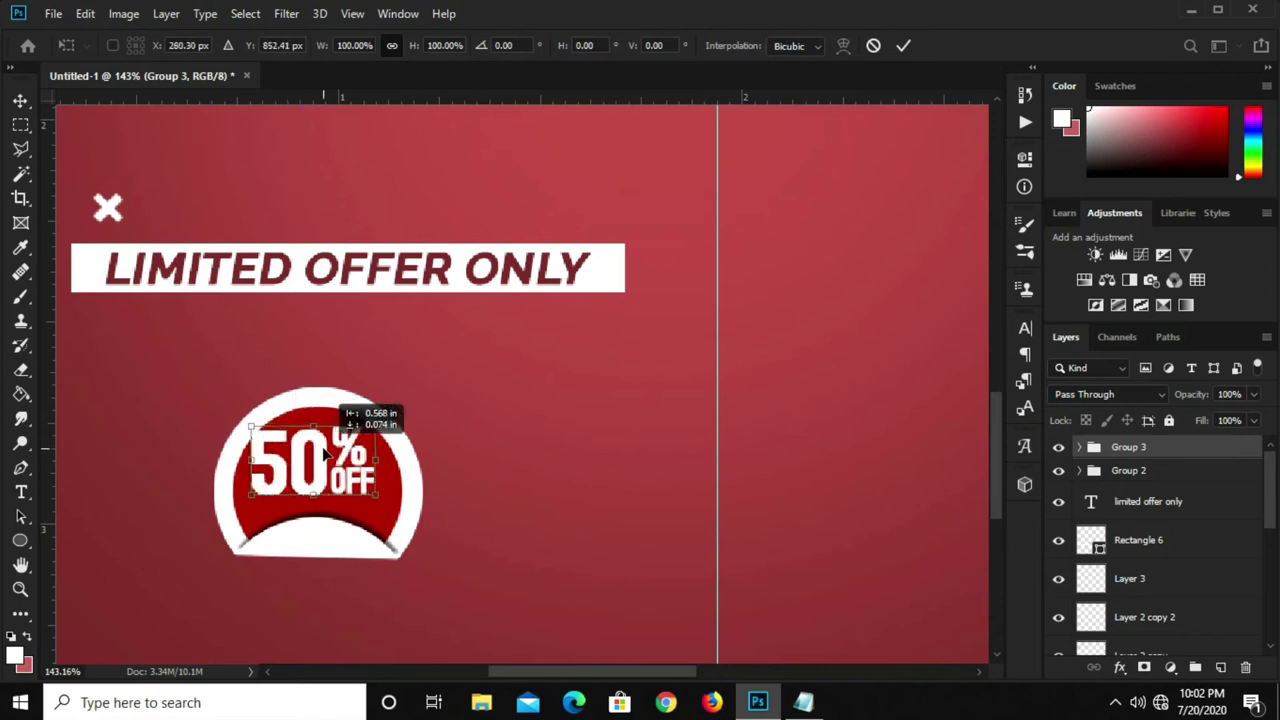
{"action": "scroll", "coordinate": [324, 453], "scroll_direction": "up", "scroll_amount": 2}
{"action": "left_click_drag", "start_coordinate": [324, 453], "coordinate": [321, 455]}
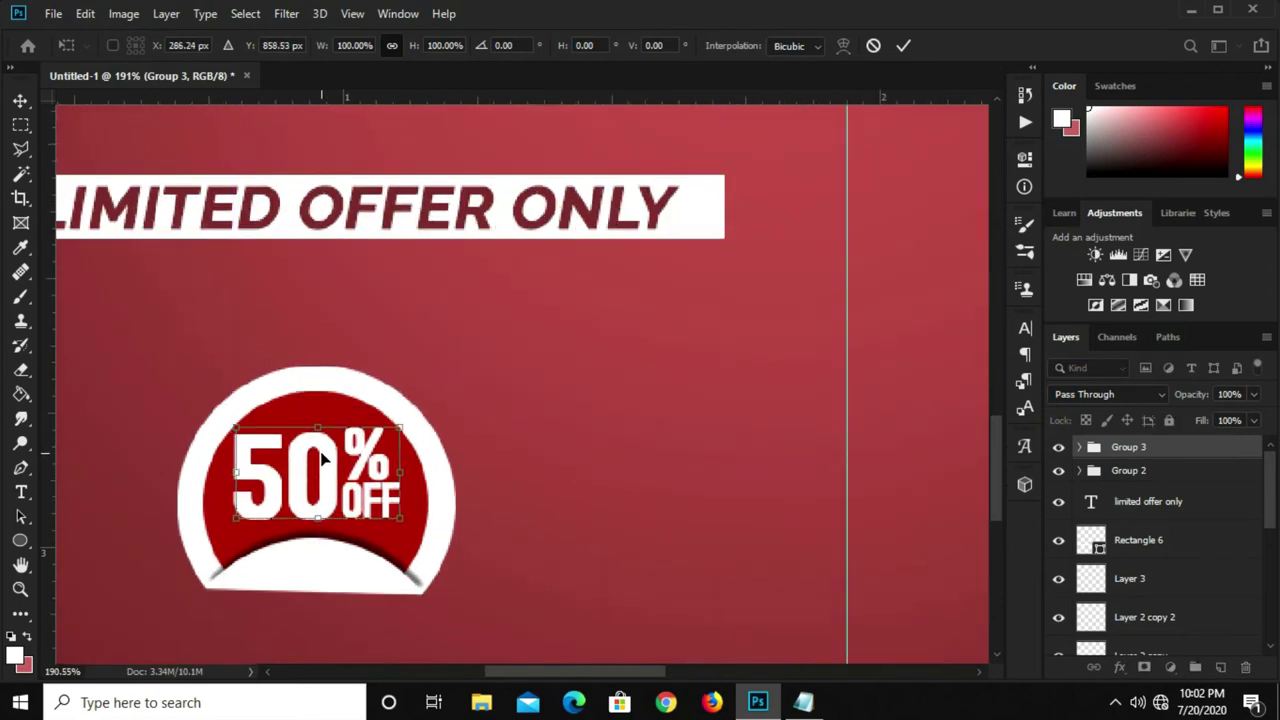
{"action": "key", "text": "Return"}
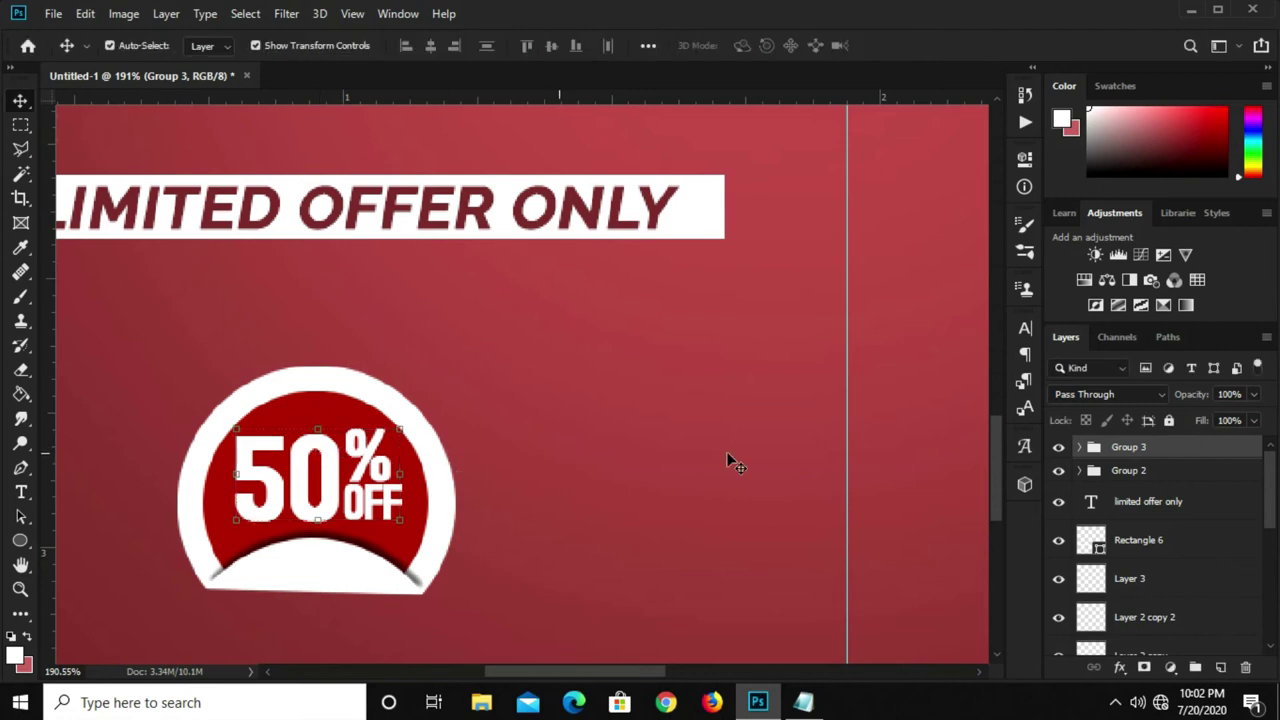
Group the badge with its 50% OFF text as Group 4 and scale it to about 95%.
{"action": "left_click", "coordinate": [1170, 472], "text": "ctrl"}
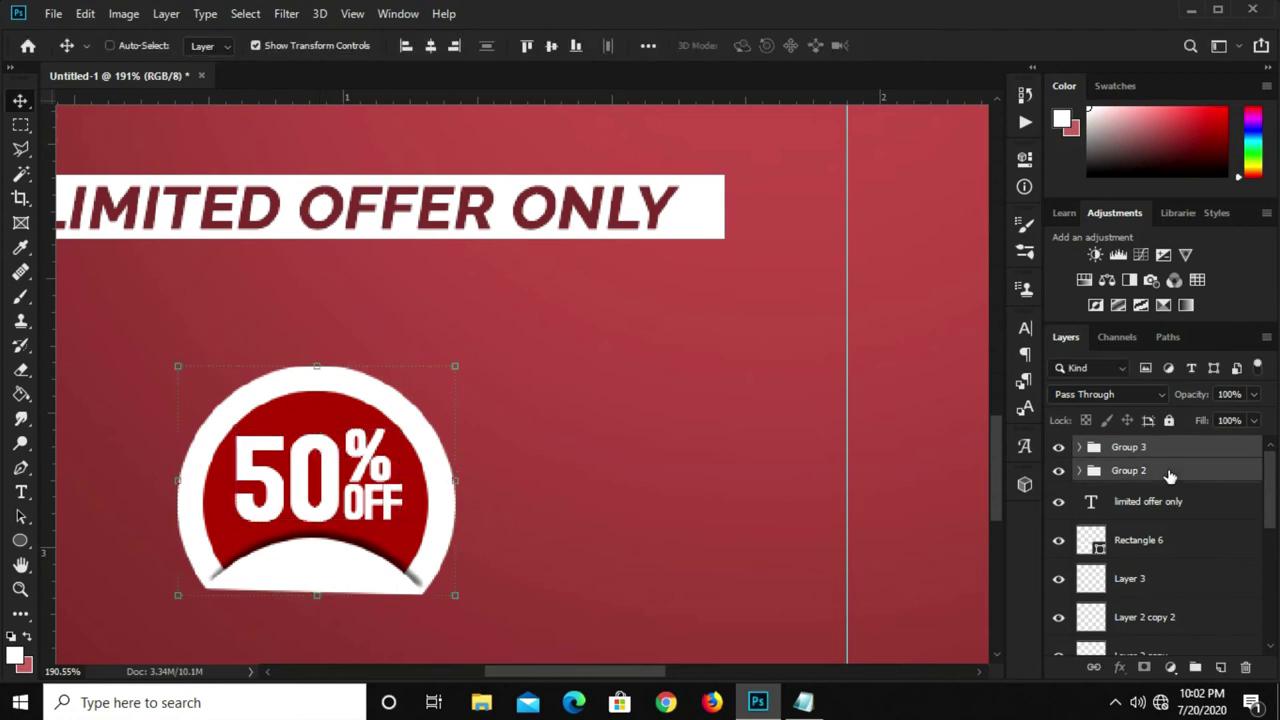
{"action": "key", "text": "ctrl+g"}
{"action": "left_click", "coordinate": [1058, 447]}
{"action": "key", "text": "ctrl+t"}
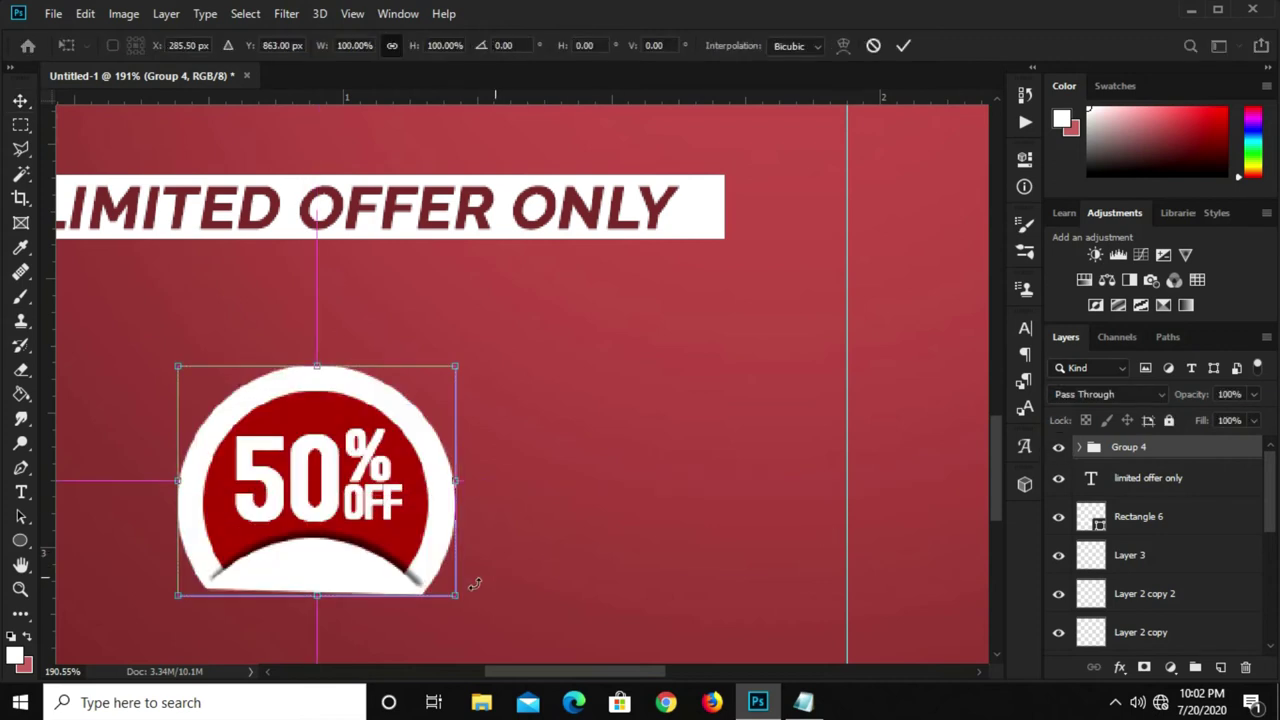
{"action": "left_click_drag", "start_coordinate": [456, 595], "coordinate": [443, 577]}
{"action": "key", "text": "Return"}
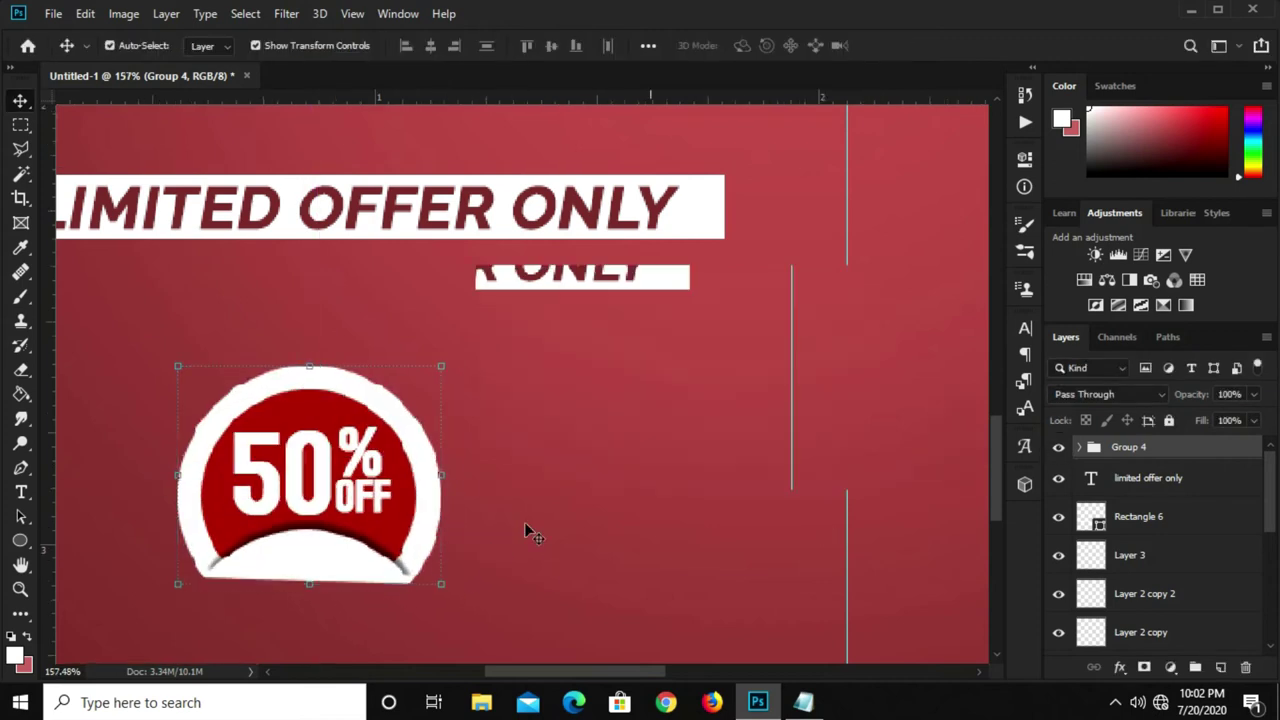
Tilt the Group 4 sticker about 27° and deselect it.
{"action": "key", "text": "ctrl+minus"}
{"action": "key", "text": "ctrl+minus"}
{"action": "key", "text": "ctrl+minus"}
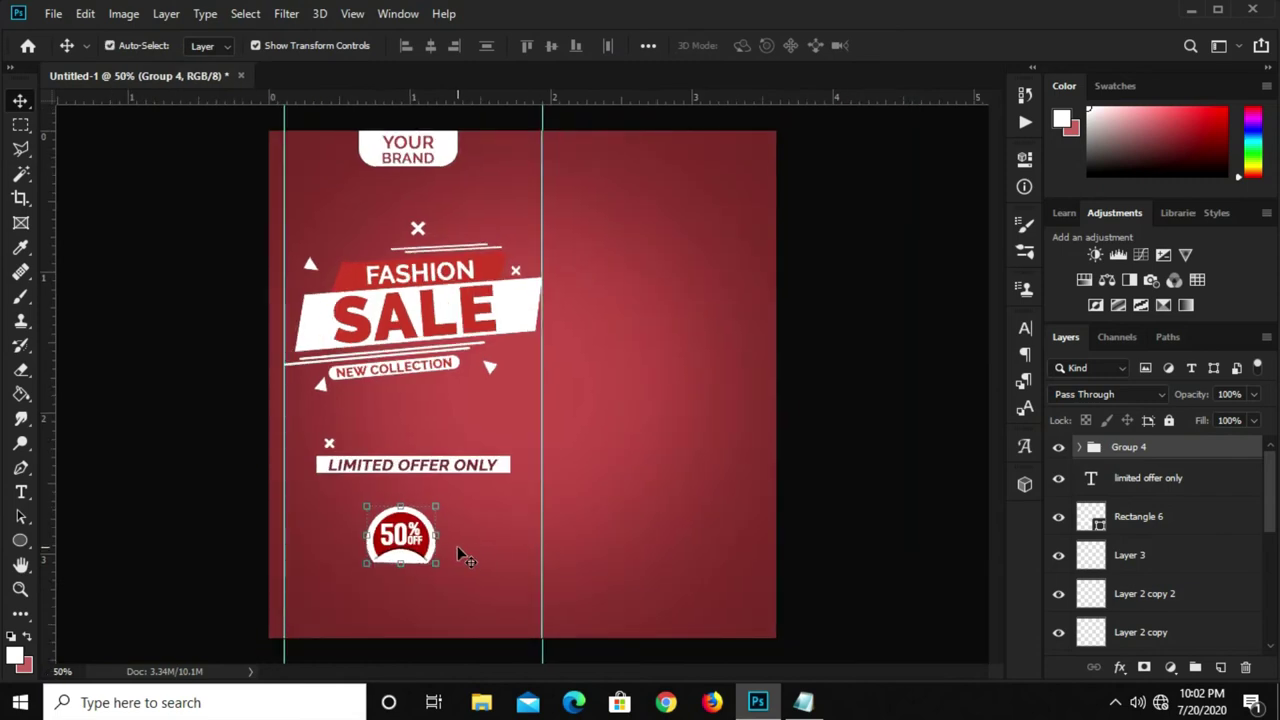
{"action": "key", "text": "ctrl+t"}
{"action": "mouse_move", "coordinate": [457, 553]}
{"action": "left_mouse_down"}
{"action": "mouse_move", "coordinate": [440, 578]}
{"action": "mouse_move", "coordinate": [384, 572]}
{"action": "mouse_move", "coordinate": [455, 561]}
{"action": "left_mouse_up"}
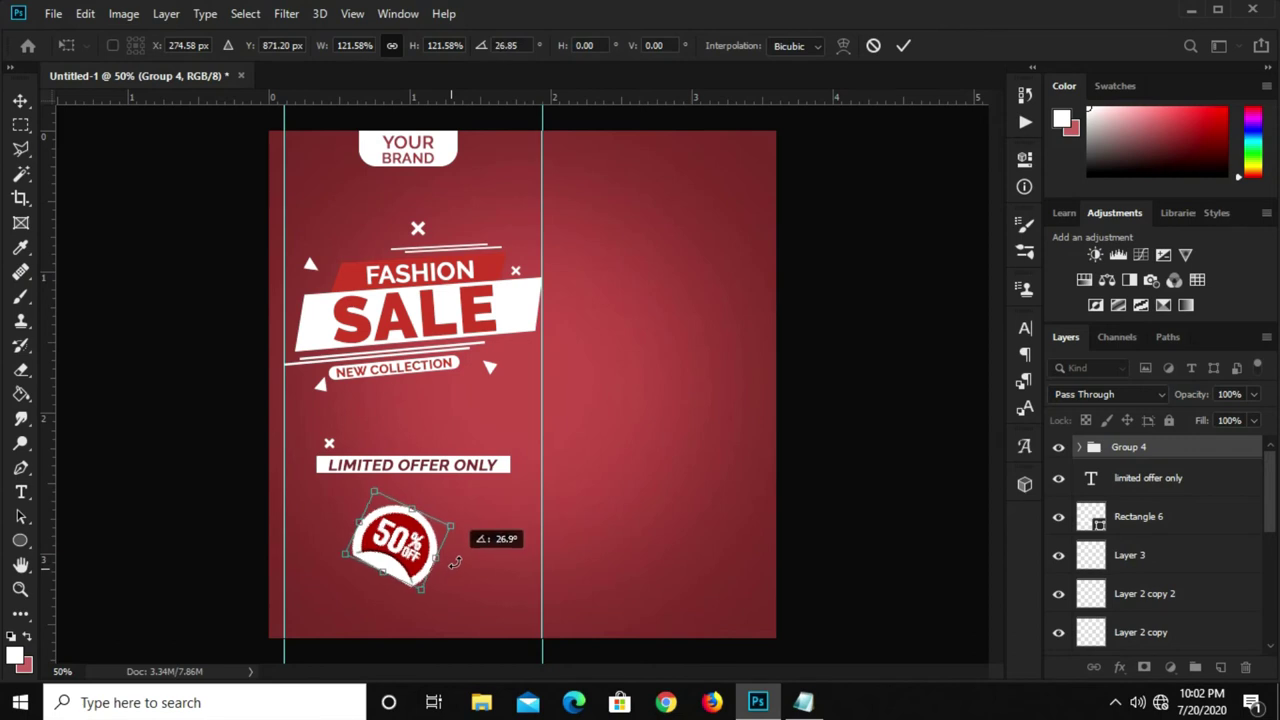
{"action": "key", "text": "Return"}
{"action": "scroll", "coordinate": [449, 565], "scroll_direction": "up", "scroll_amount": 1}
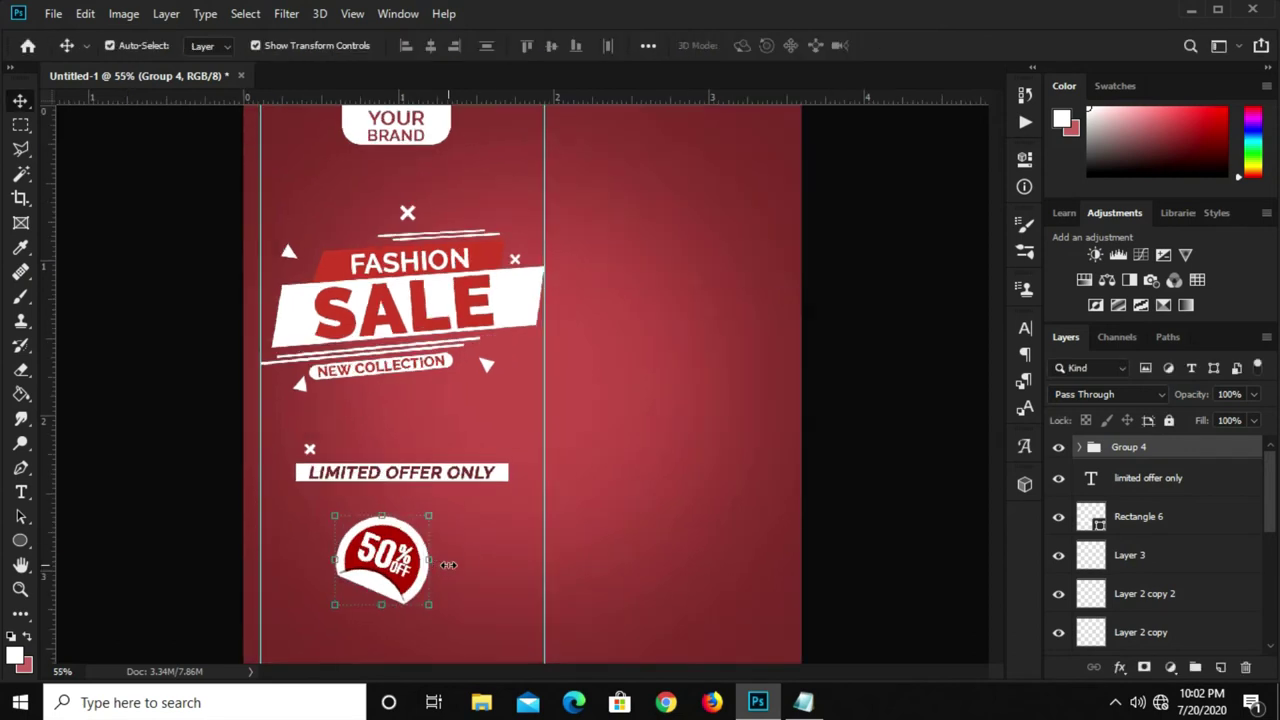
{"action": "left_click", "coordinate": [928, 487]}
Switch to the Rectangle Tool from the shape tools.
{"action": "left_click", "coordinate": [20, 540]}
{"action": "left_click", "coordinate": [100, 537]}
{"action": "scroll", "coordinate": [378, 570], "scroll_direction": "down", "scroll_amount": 2}
{"action": "scroll", "coordinate": [376, 567], "scroll_direction": "up", "scroll_amount": 3}
Draw Rectangle 7 below the badge with no fill and a white outline.
{"action": "left_click_drag", "start_coordinate": [332, 606], "coordinate": [484, 640]}
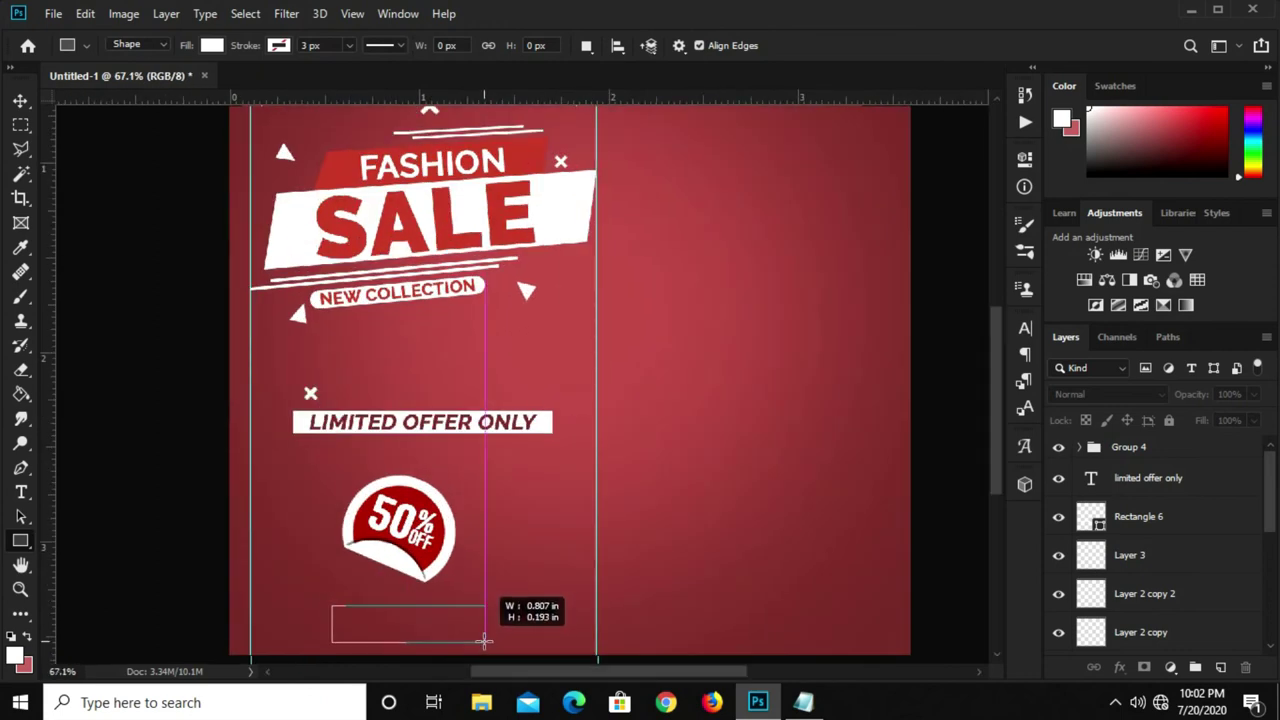
{"action": "key", "text": "v"}
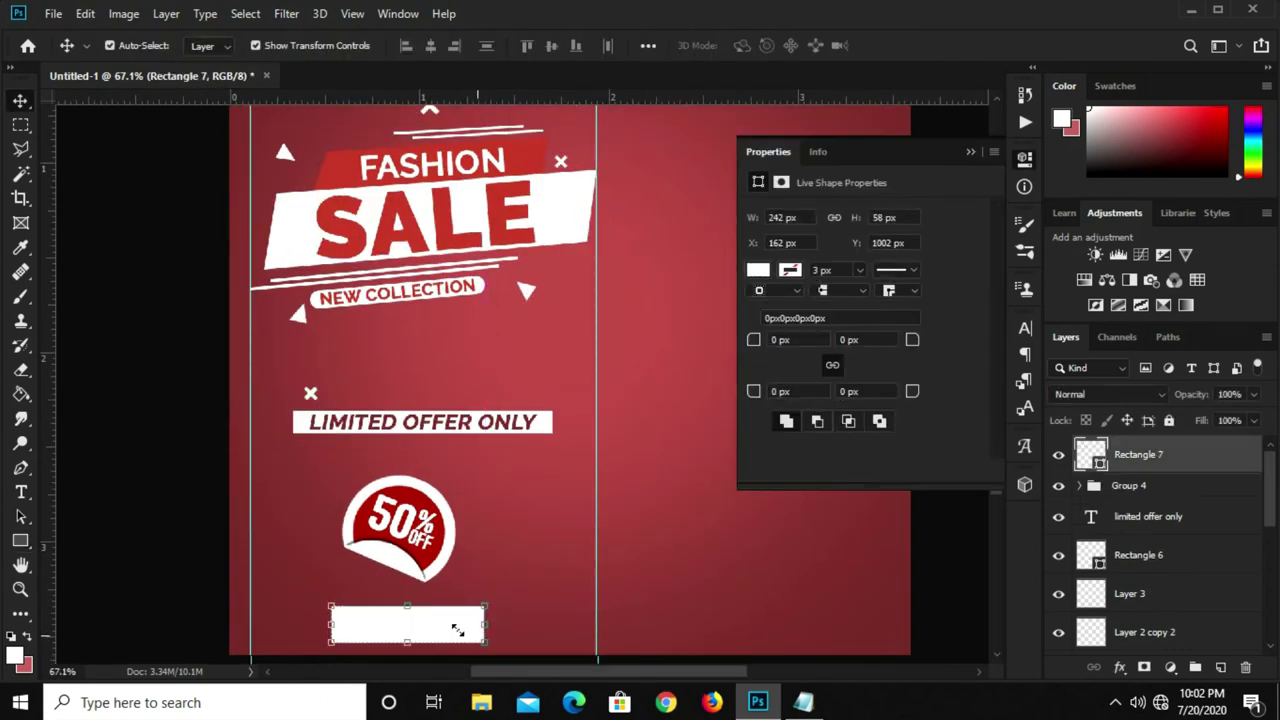
{"action": "left_click", "coordinate": [758, 270]}
{"action": "left_click", "coordinate": [770, 306]}
{"action": "left_click", "coordinate": [758, 270]}
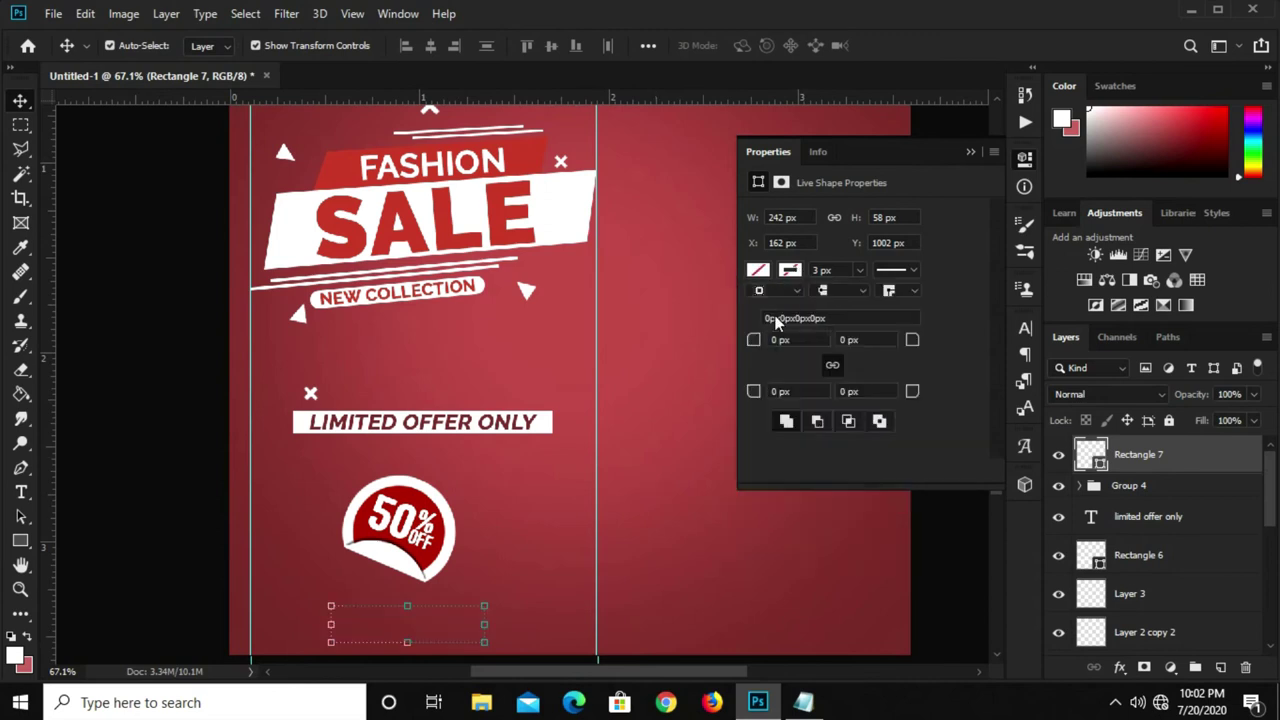
{"action": "left_click", "coordinate": [820, 270]}
{"action": "type", "text": "4"}
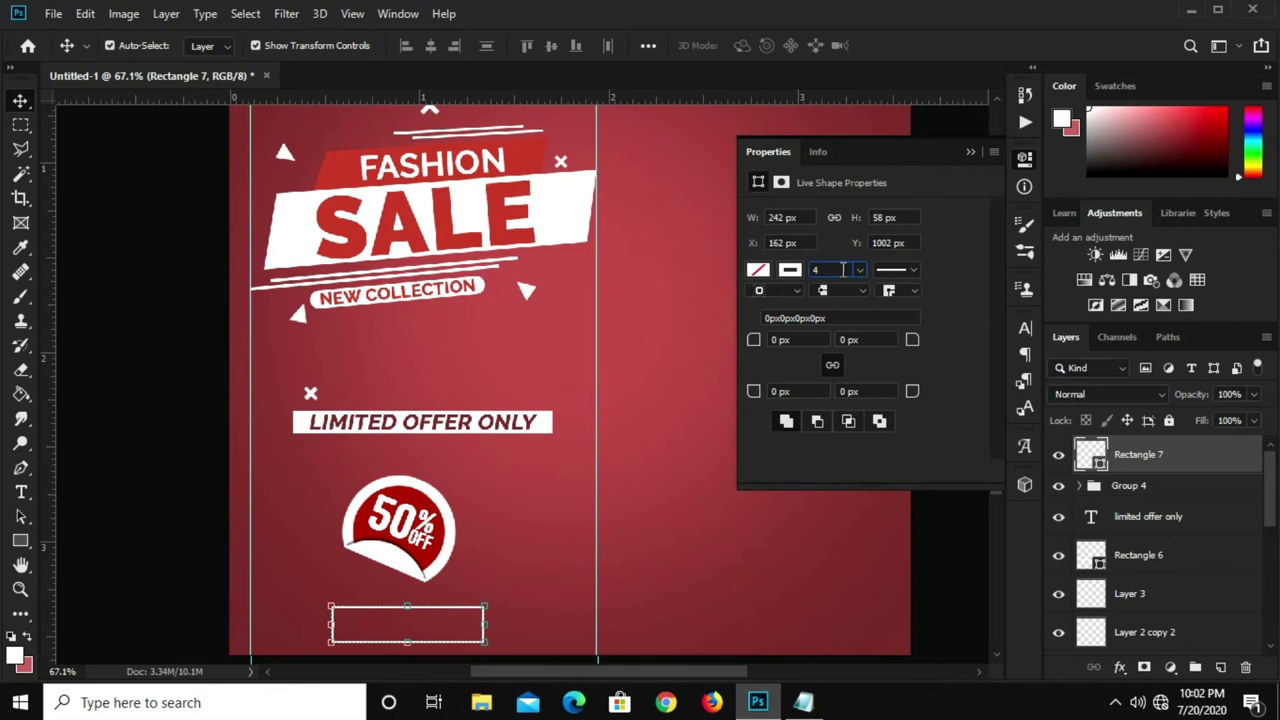
{"action": "left_click", "coordinate": [969, 151]}
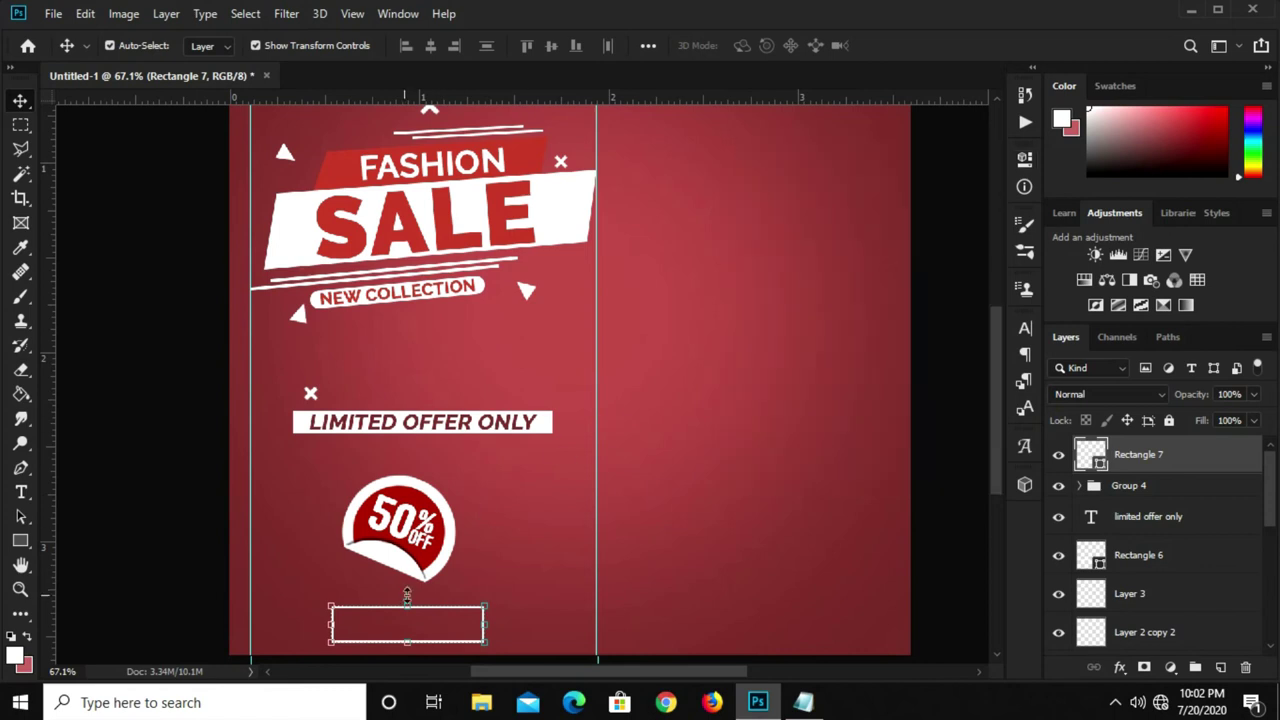
Nudge Group 4 and Rectangle 7 slightly upward.
{"action": "left_click", "coordinate": [1133, 485]}
{"action": "key", "text": "shift+Up"}
{"action": "key", "text": "shift+Up"}
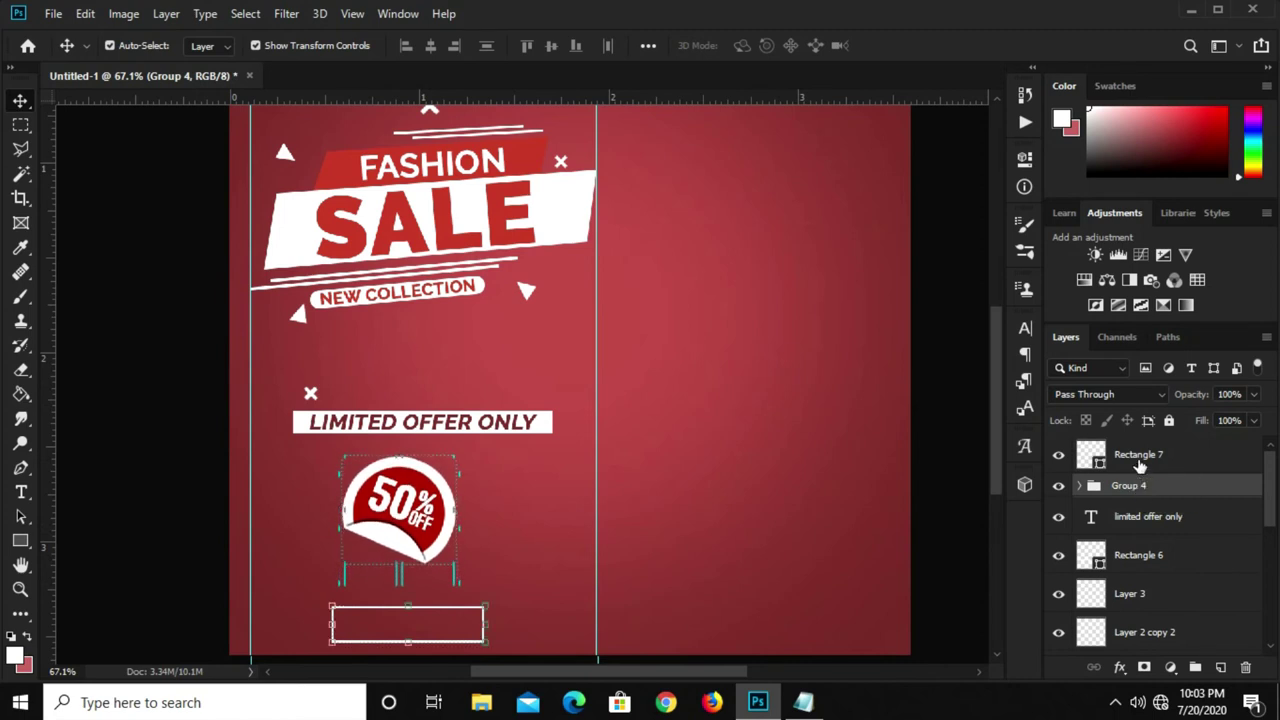
{"action": "left_click", "coordinate": [1138, 457]}
{"action": "key", "text": "Up"}
{"action": "key", "text": "Up"}
{"action": "key", "text": "Up"}
{"action": "key", "text": "Up"}
{"action": "key", "text": "Up"}
{"action": "key", "text": "Up"}
{"action": "key", "text": "Up"}
{"action": "key", "text": "Up"}
{"action": "key", "text": "Up"}
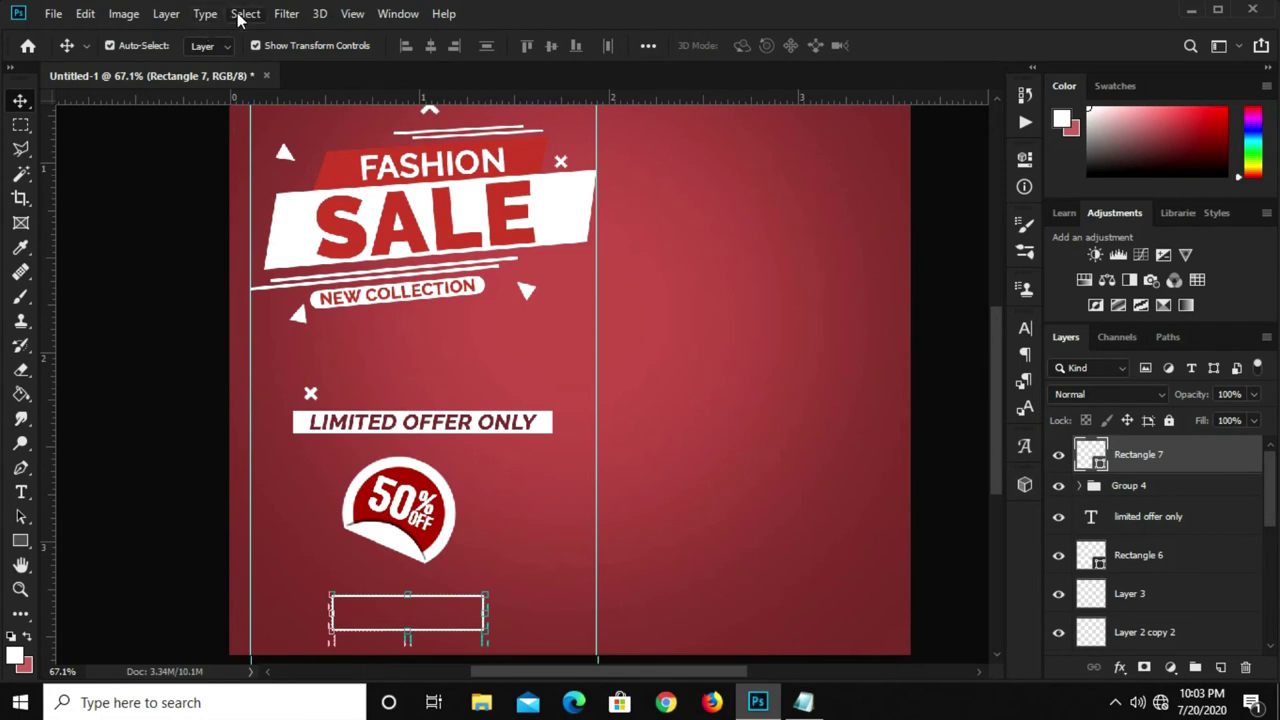
Make a rectangular marquee selection of the column area between the guides.
{"action": "left_click", "coordinate": [244, 14]}
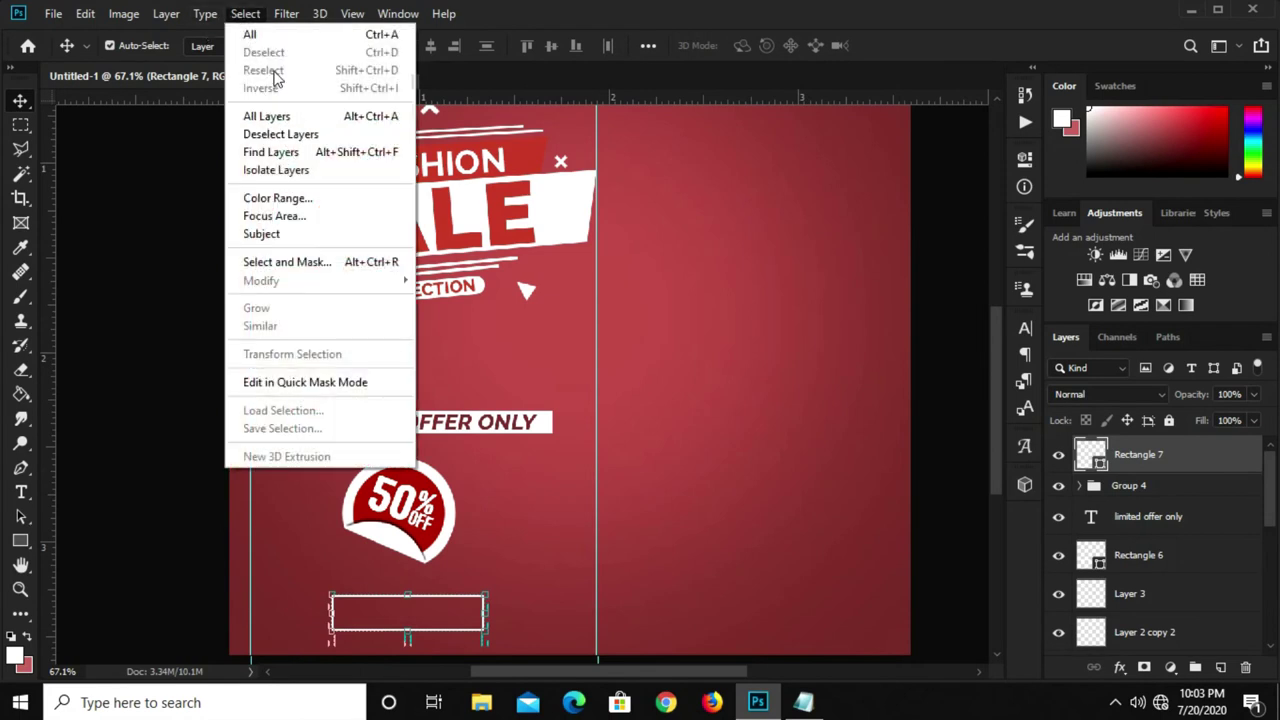
{"action": "left_click", "coordinate": [444, 96]}
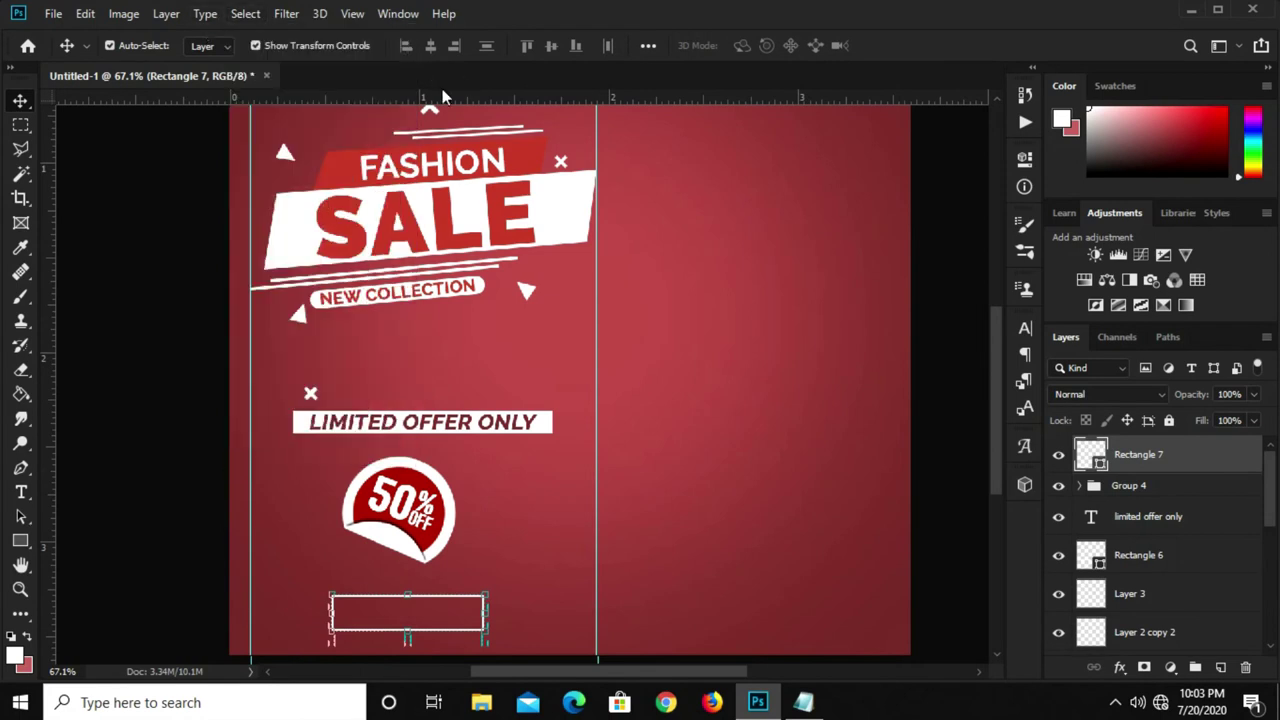
{"action": "right_click", "coordinate": [20, 128]}
{"action": "left_click", "coordinate": [120, 126]}
{"action": "left_click_drag", "start_coordinate": [251, 300], "coordinate": [597, 483]}
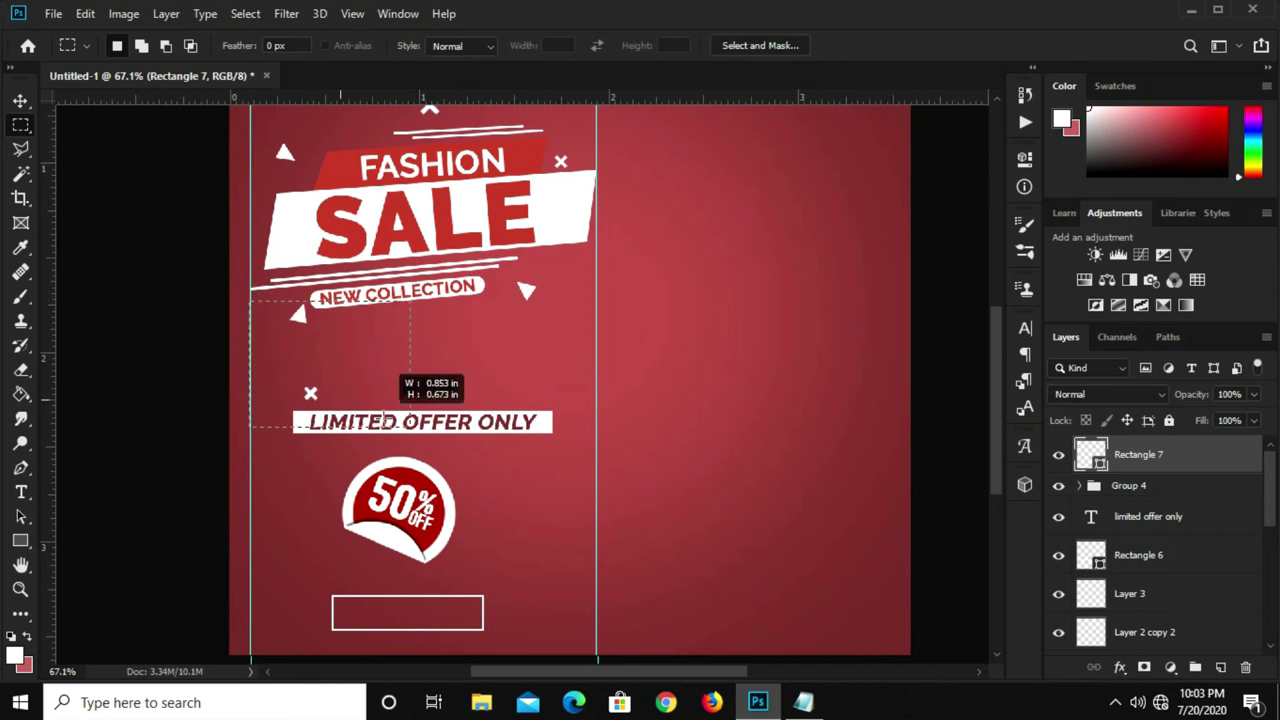
Align Rectangle 7 and Group 4 to the selection's horizontal center, then deselect.
{"action": "left_click", "coordinate": [20, 101]}
{"action": "left_click", "coordinate": [60, 107]}
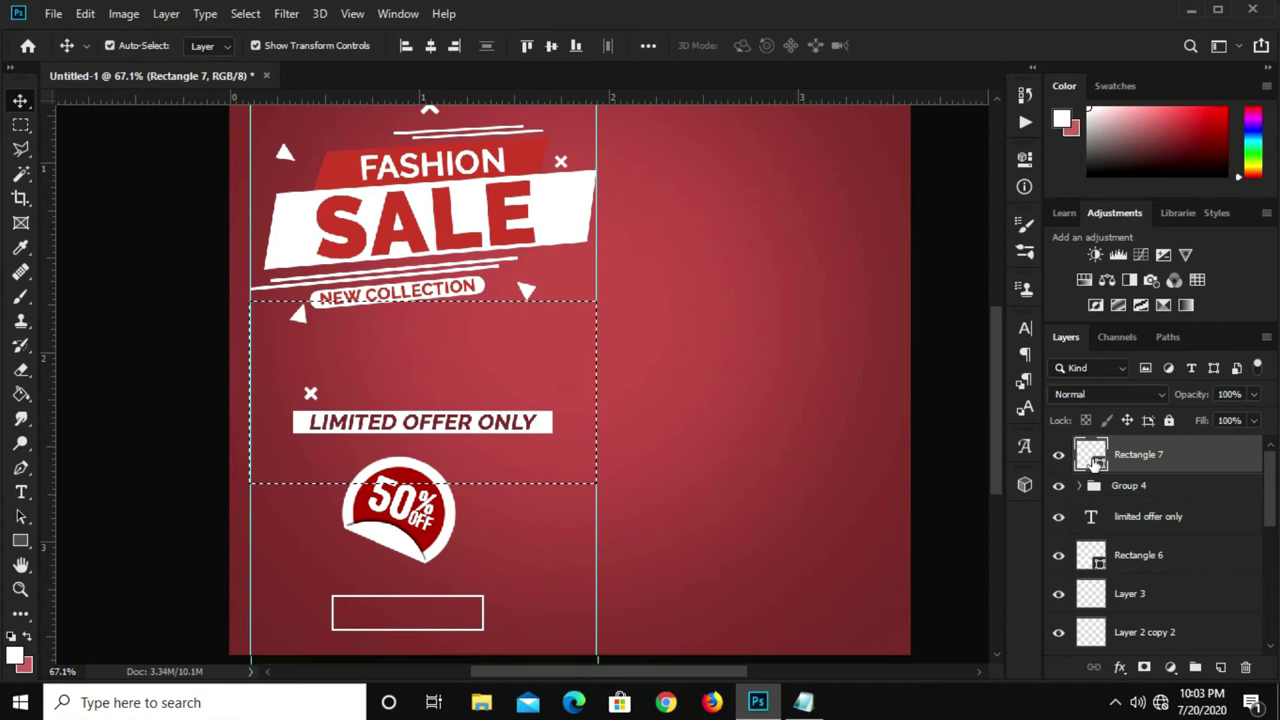
{"action": "left_click", "coordinate": [432, 51]}
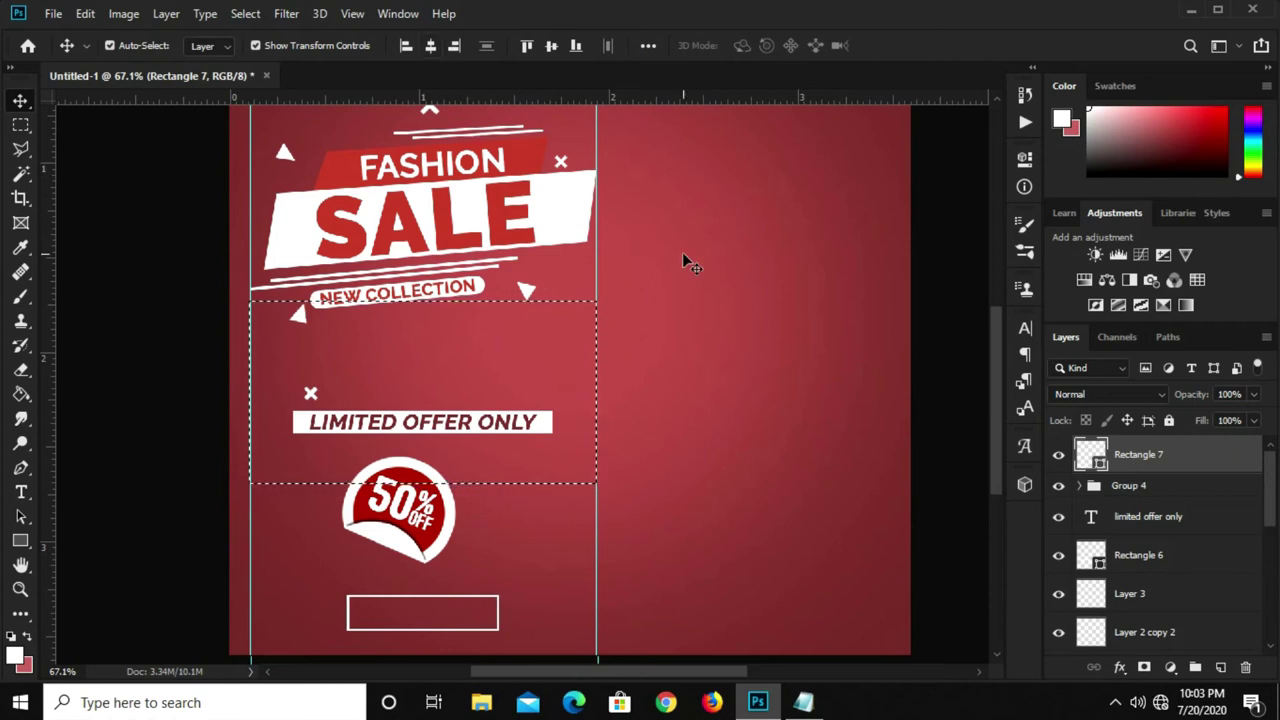
{"action": "left_click", "coordinate": [1140, 488]}
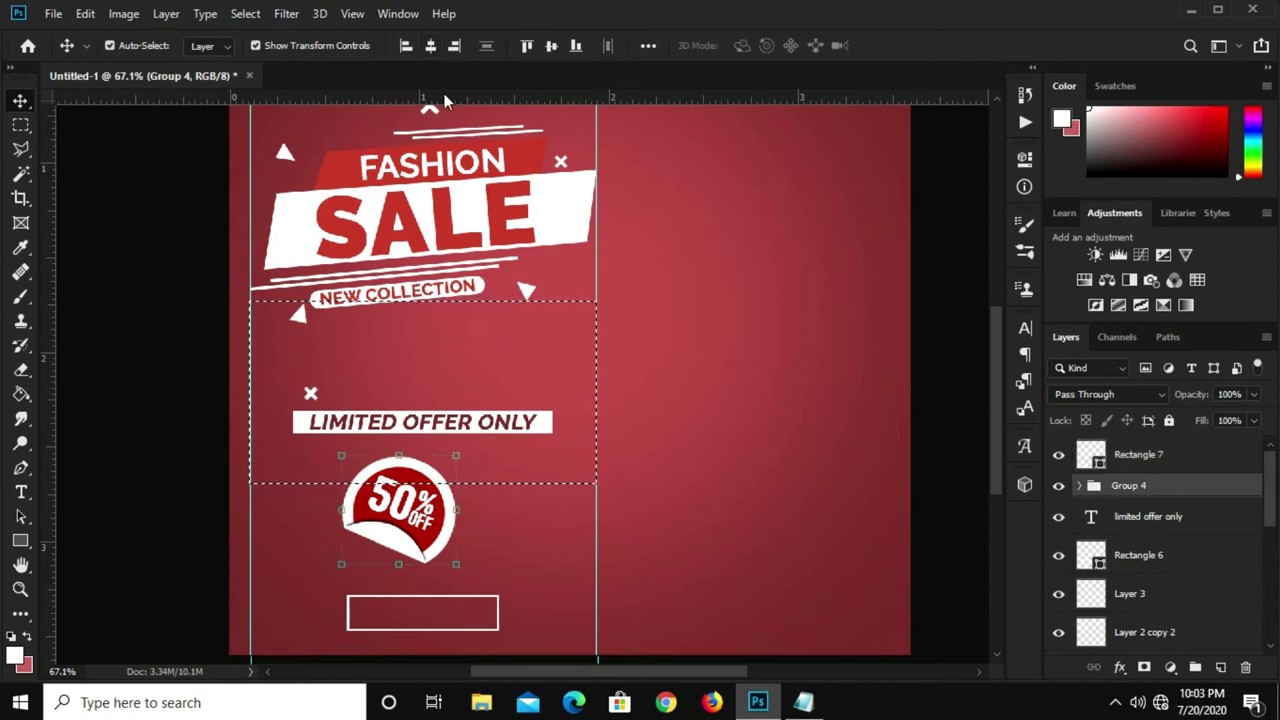
{"action": "left_click", "coordinate": [431, 50]}
{"action": "key", "text": "ctrl+d"}
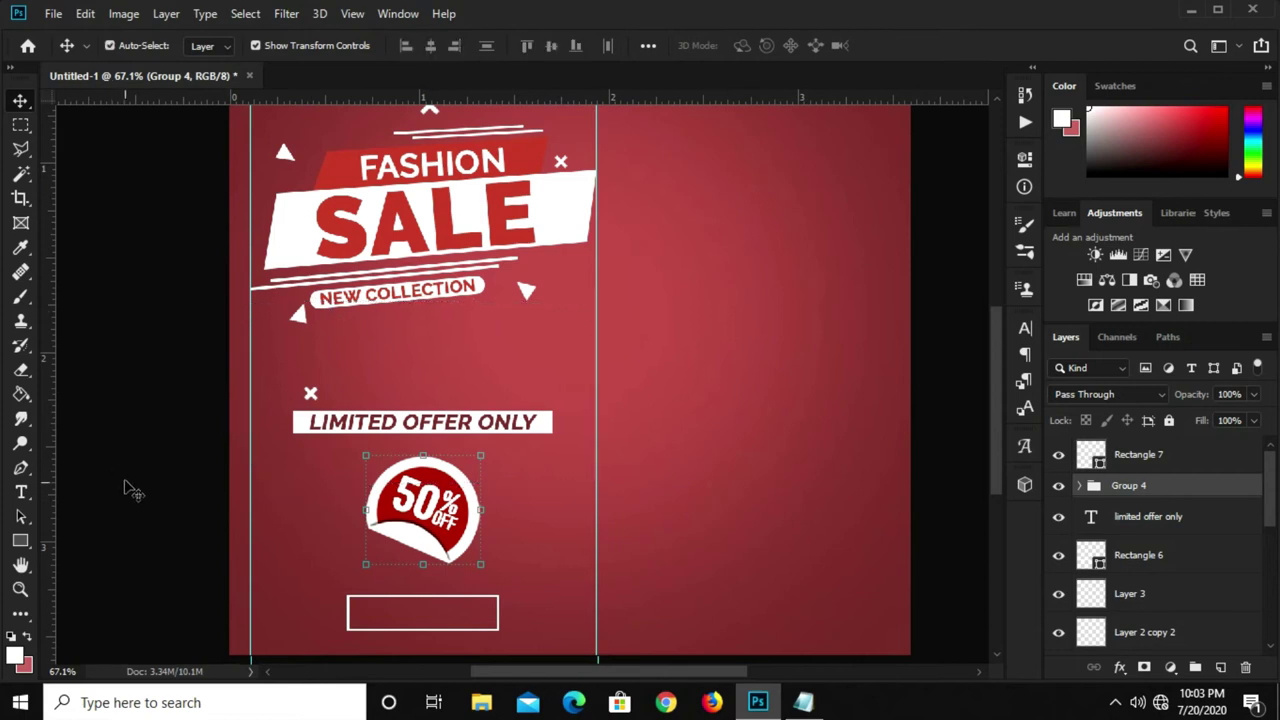
{"action": "left_click", "coordinate": [125, 495], "text": "ctrl"}
{"action": "left_click", "coordinate": [464, 428]}
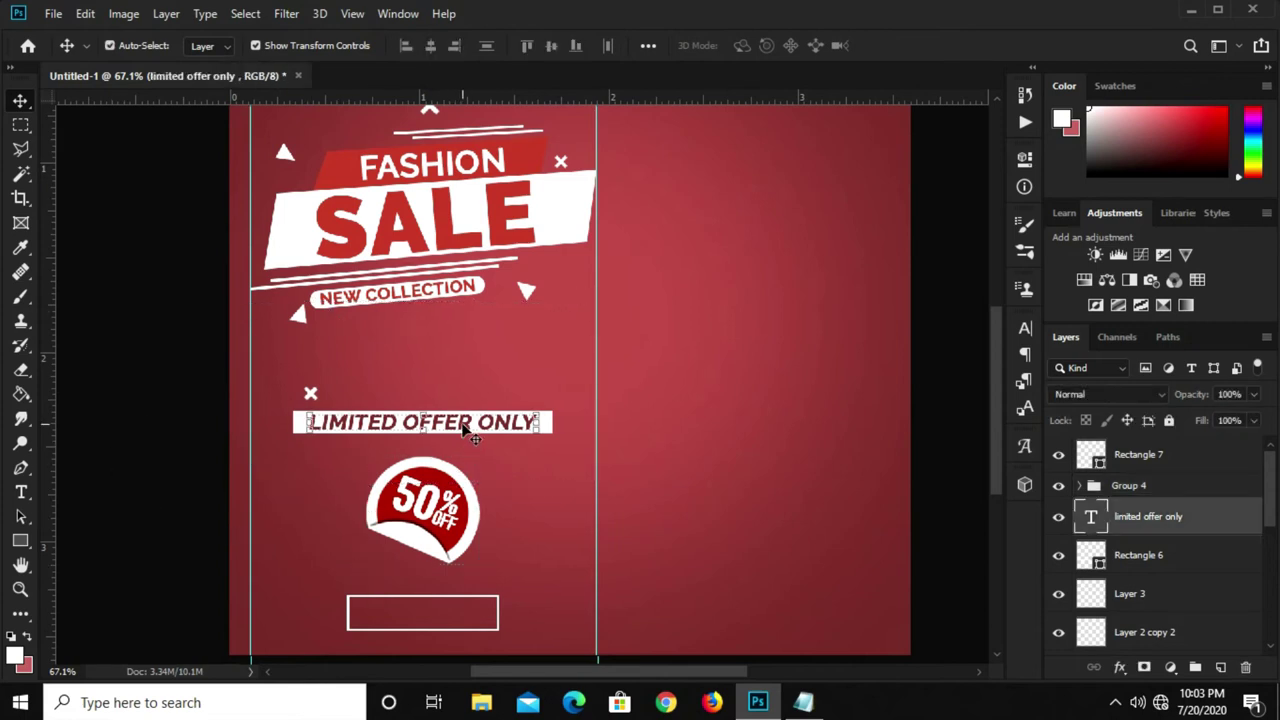
Duplicate the LIMITED OFFER ONLY text into the bottom box and color it white (#ffffff).
{"action": "left_click_drag", "start_coordinate": [464, 428], "coordinate": [516, 619]}
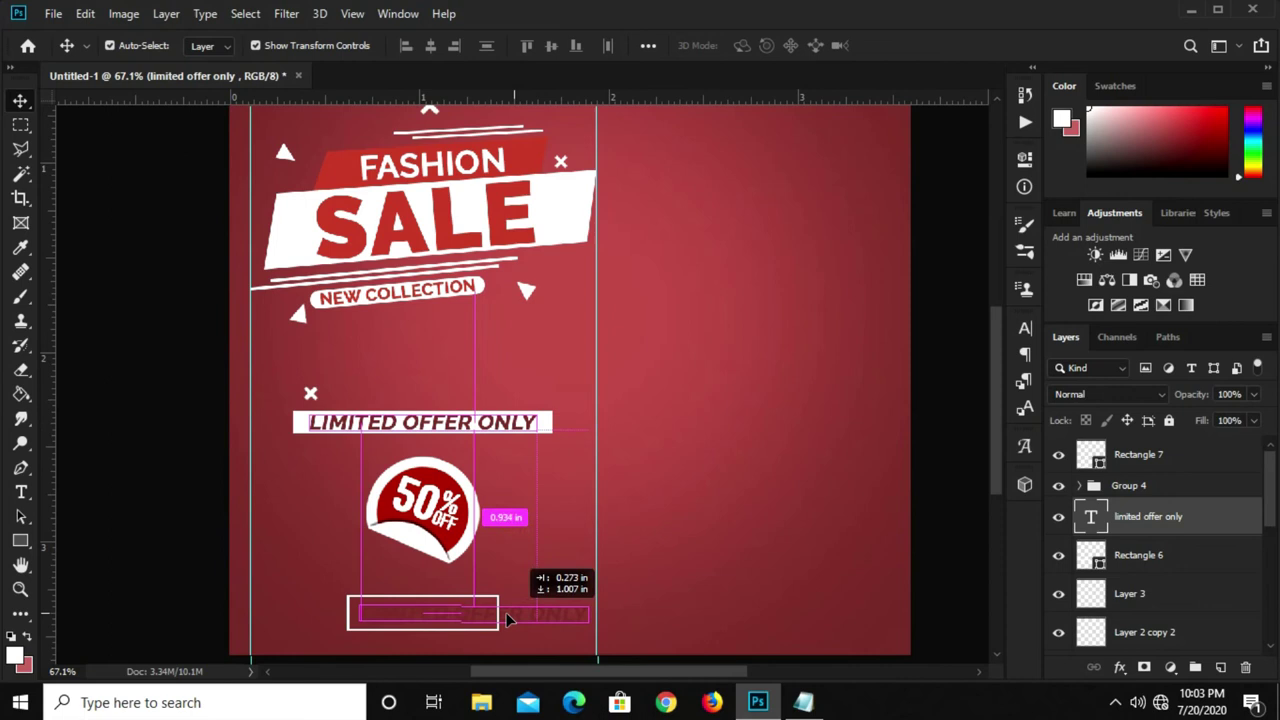
{"action": "left_click", "coordinate": [1024, 332]}
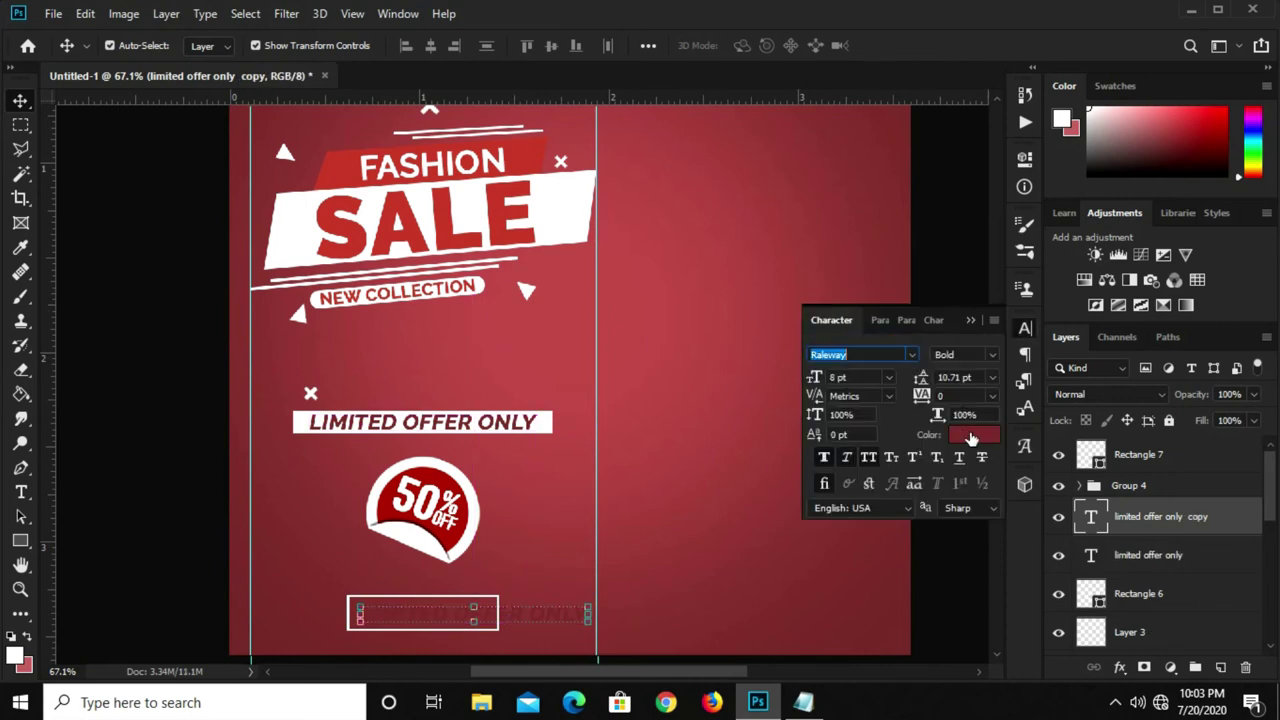
{"action": "left_click", "coordinate": [971, 440]}
{"action": "type", "text": "ffffff"}
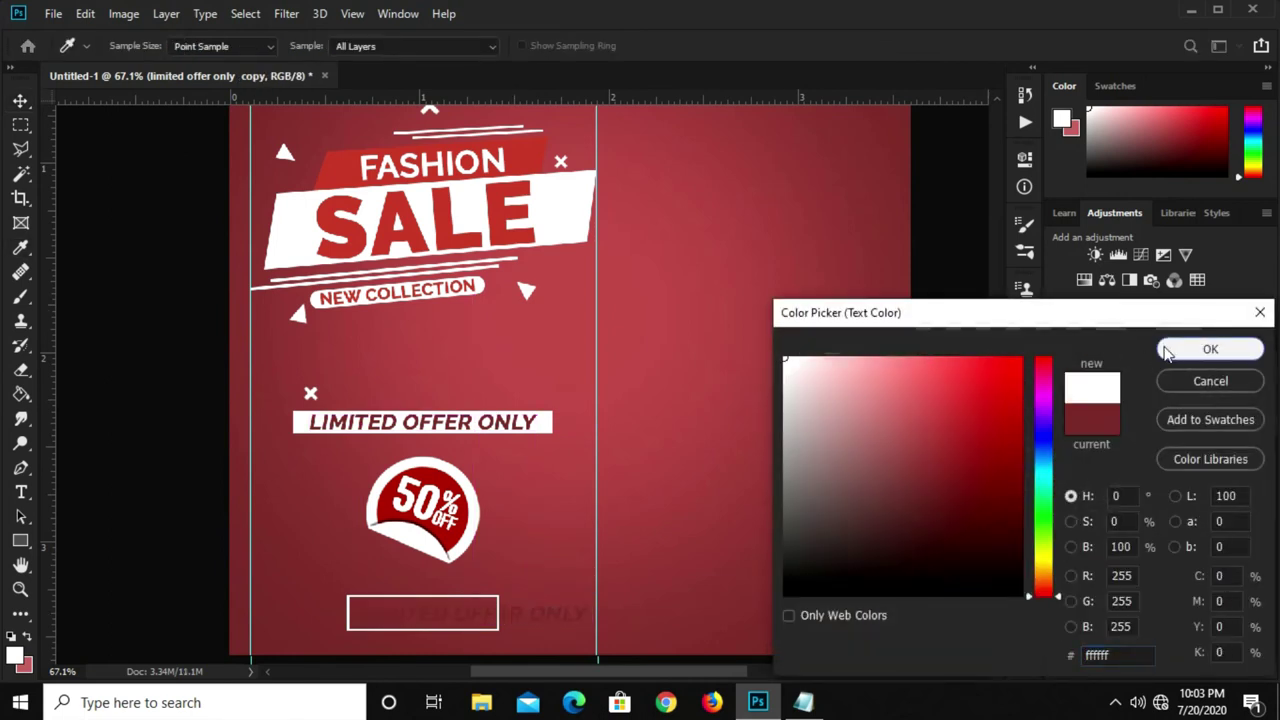
{"action": "left_click", "coordinate": [1209, 349]}
{"action": "left_click", "coordinate": [971, 320]}
{"action": "scroll", "coordinate": [470, 625], "scroll_direction": "up", "scroll_amount": 1}
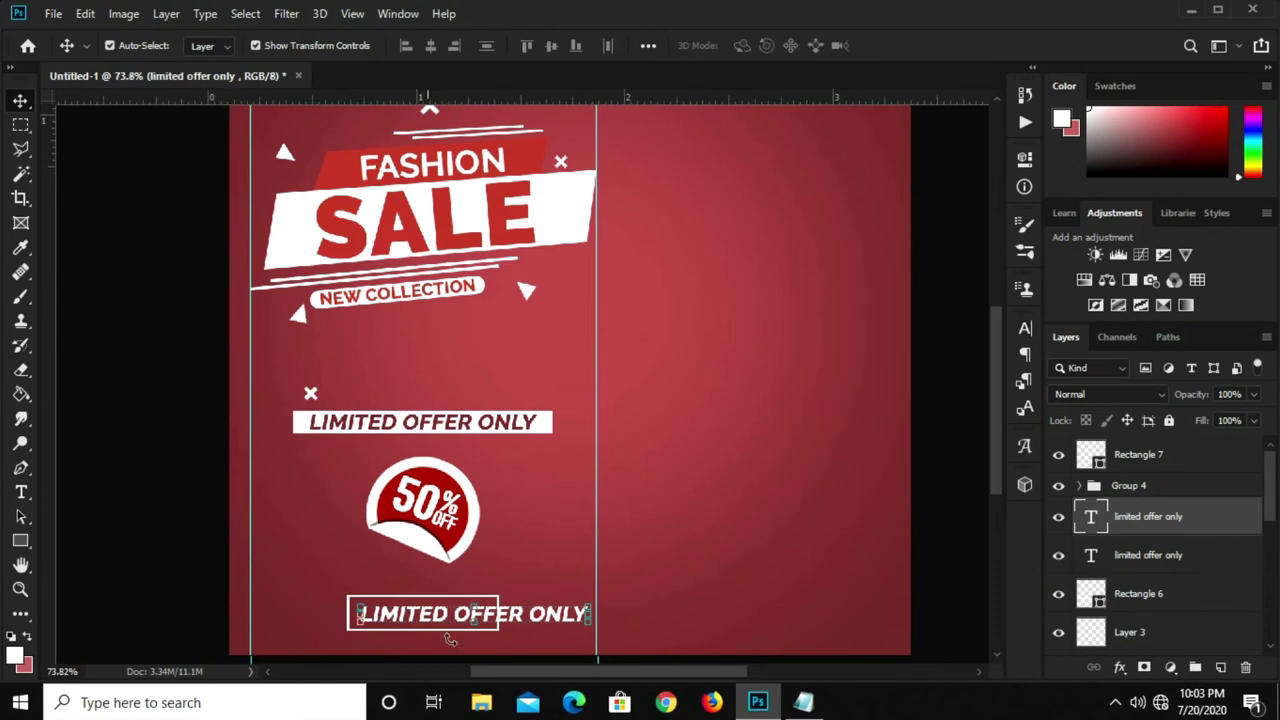
{"action": "scroll", "coordinate": [483, 617], "scroll_direction": "up", "scroll_amount": 2}
{"action": "left_click", "coordinate": [1025, 329]}
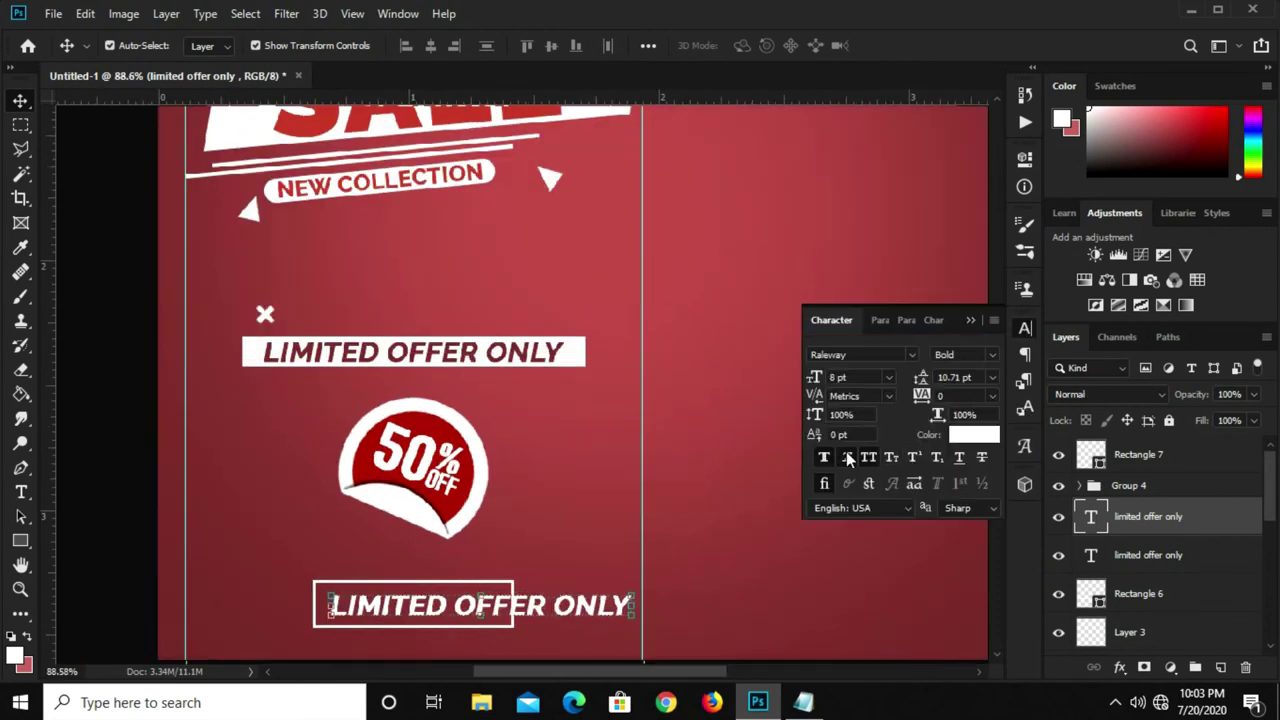
{"action": "left_click", "coordinate": [992, 309]}
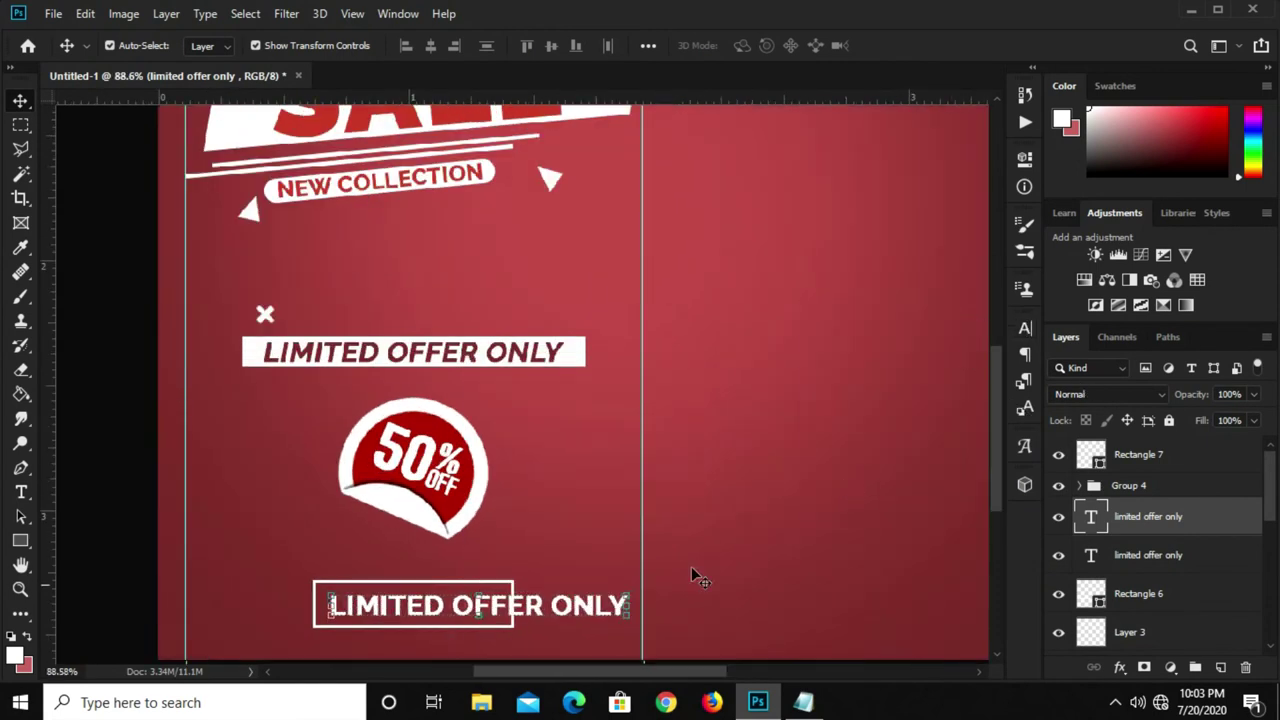
Retype the copied text as SHOP NOW and commit it.
{"action": "key", "text": "t"}
{"action": "left_click", "coordinate": [484, 604]}
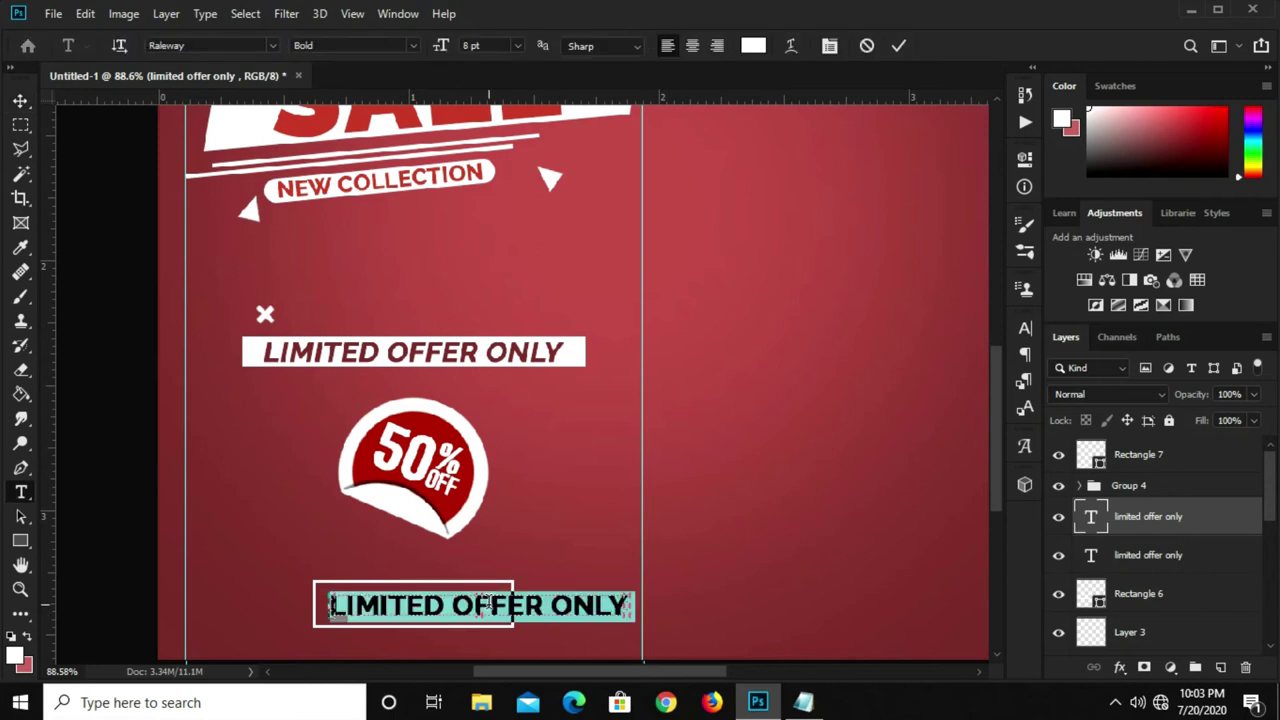
{"action": "key", "text": "ctrl+a"}
{"action": "left_click", "coordinate": [488, 602]}
{"action": "key", "text": "ctrl+a"}
{"action": "type", "text": "SHOP"}
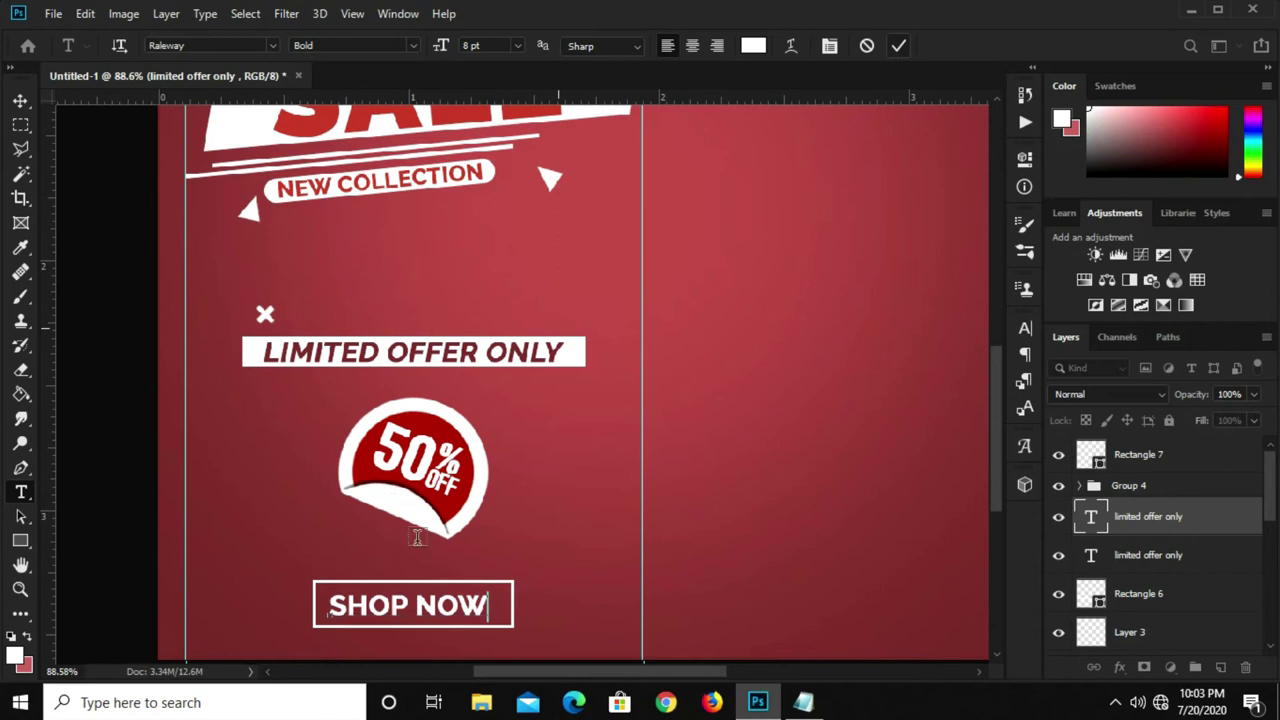
{"action": "key", "text": "ctrl+Return"}
Nudge SHOP NOW slightly right and up inside the box and view the whole poster.
{"action": "key", "text": "v"}
{"action": "key", "text": "Right"}
{"action": "key", "text": "Right"}
{"action": "key", "text": "Right"}
{"action": "key", "text": "Right"}
{"action": "key", "text": "Up"}
{"action": "key", "text": "Up"}
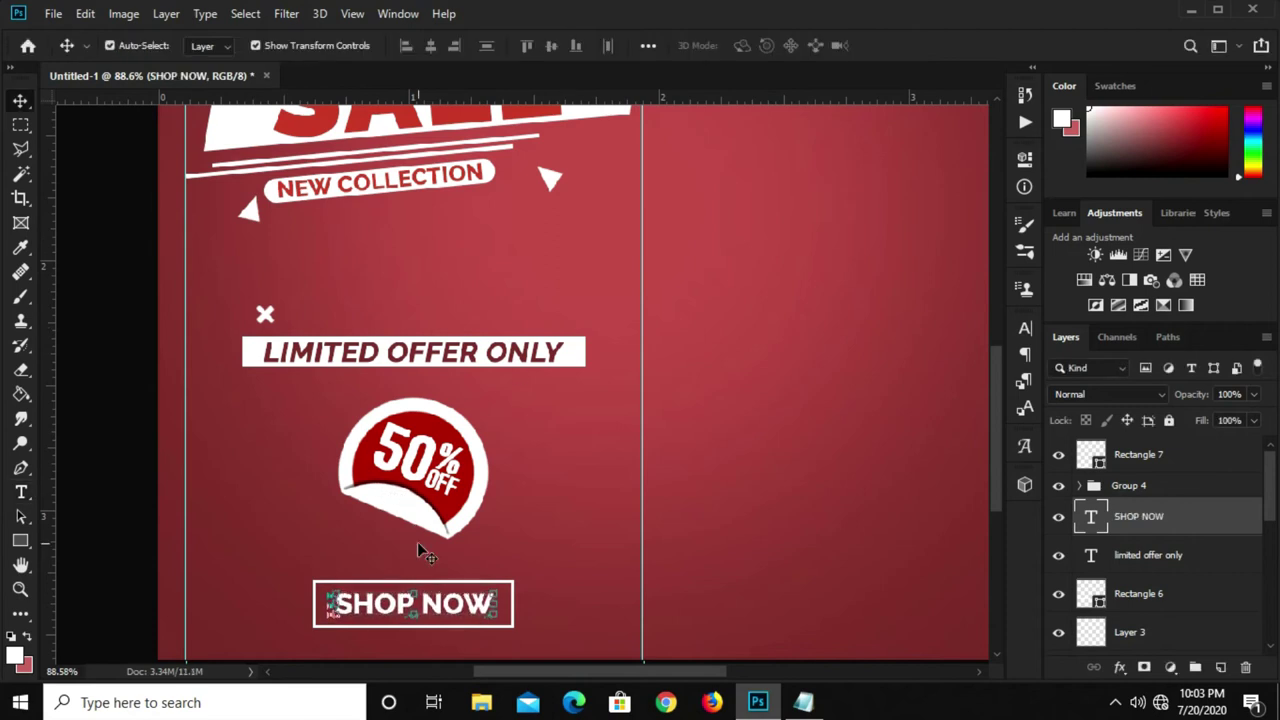
{"action": "key", "text": "ctrl+minus"}
{"action": "key", "text": "ctrl+minus"}
{"action": "left_click", "coordinate": [862, 496]}
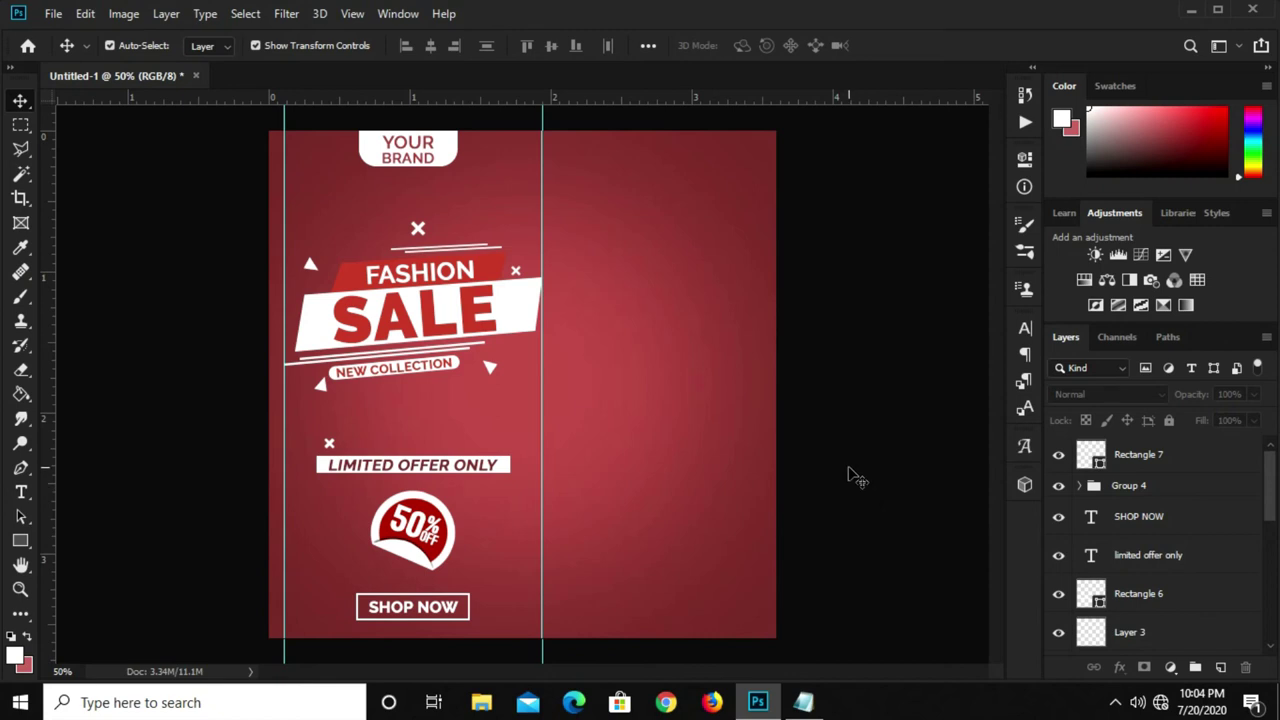
Open model.psd from recent files and drag the model image onto the sale poster.
{"action": "left_click", "coordinate": [52, 14]}
{"action": "mouse_move", "coordinate": [90, 125]}
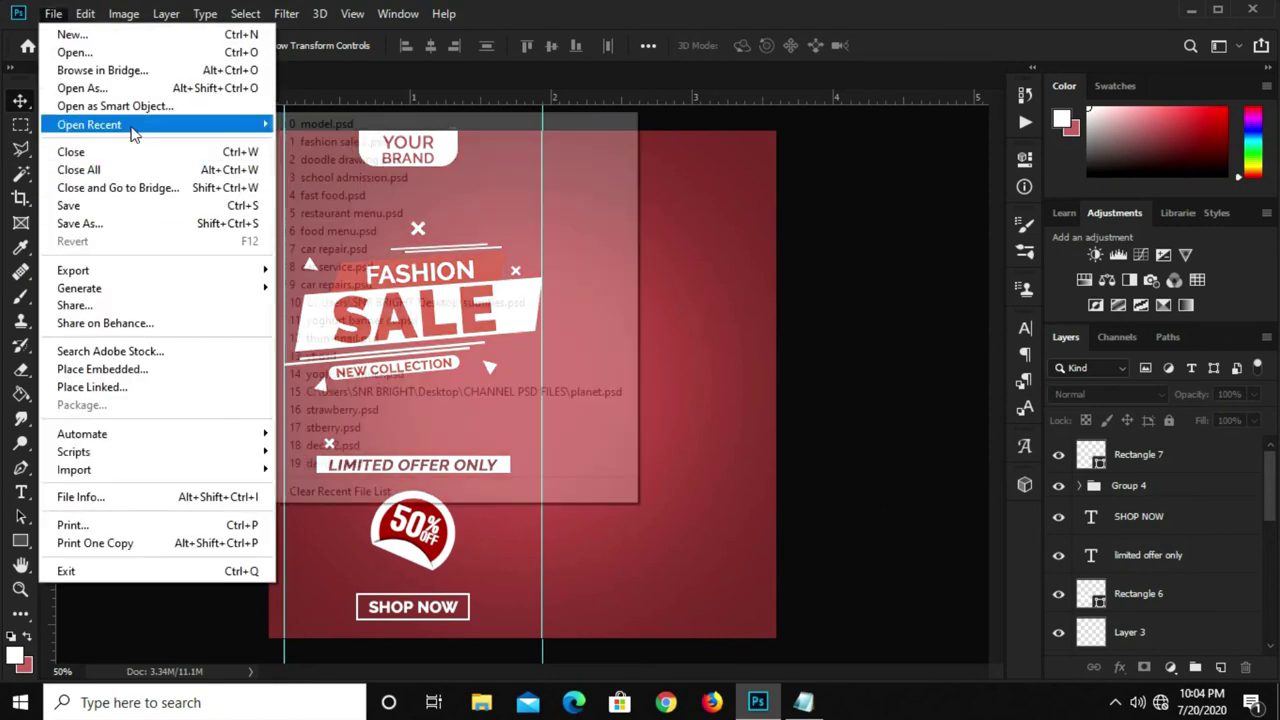
{"action": "left_click", "coordinate": [325, 124]}
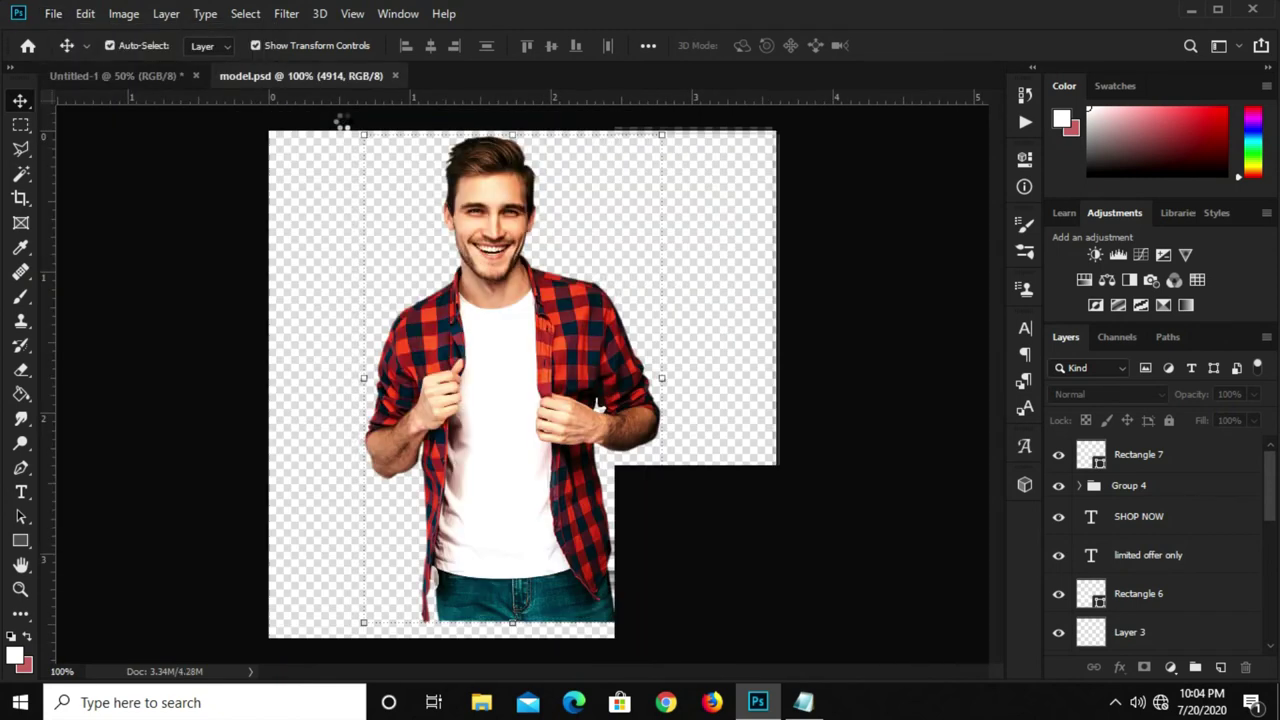
{"action": "left_click_drag", "start_coordinate": [590, 438], "coordinate": [135, 85]}
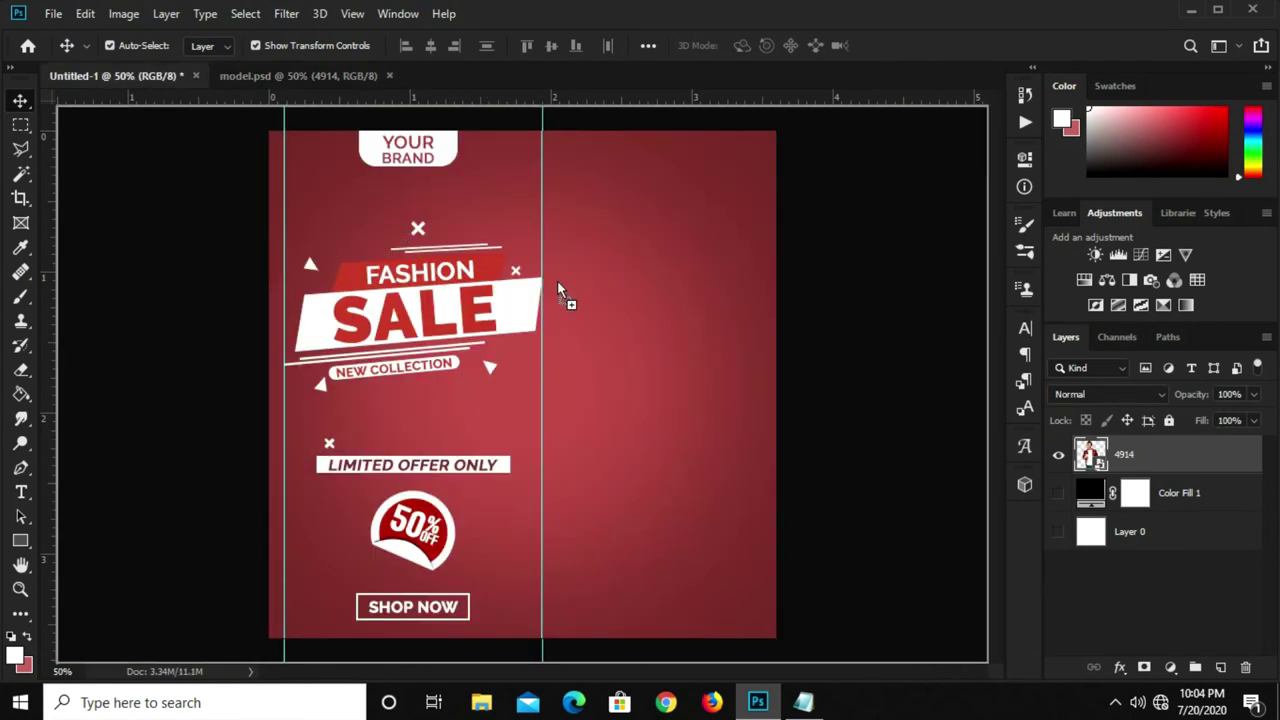
{"action": "left_click_drag", "start_coordinate": [135, 85], "coordinate": [675, 372]}
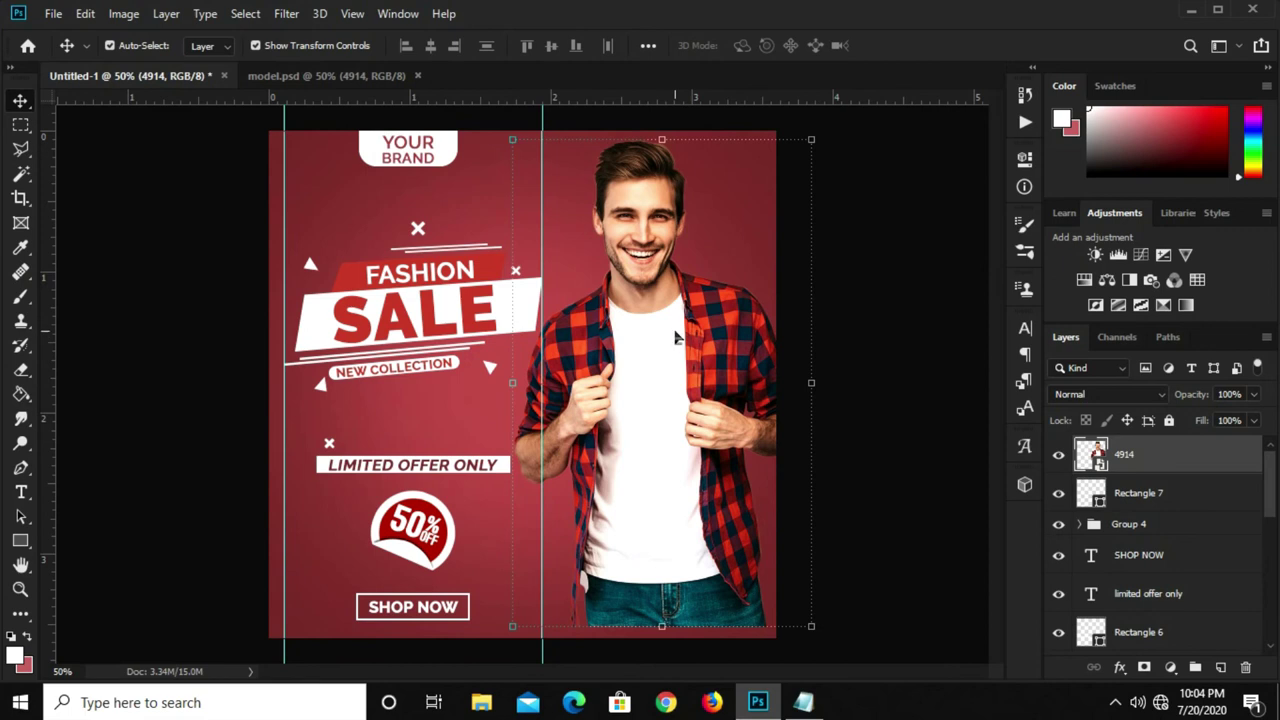
Scale the model photo to about 72% and shift it slightly up.
{"action": "key", "text": "ctrl+t"}
{"action": "left_click_drag", "start_coordinate": [811, 139], "coordinate": [770, 277]}
{"action": "mouse_move", "coordinate": [680, 468]}
{"action": "left_mouse_down"}
{"action": "mouse_move", "coordinate": [667, 425]}
{"action": "mouse_move", "coordinate": [673, 440]}
{"action": "left_mouse_up"}
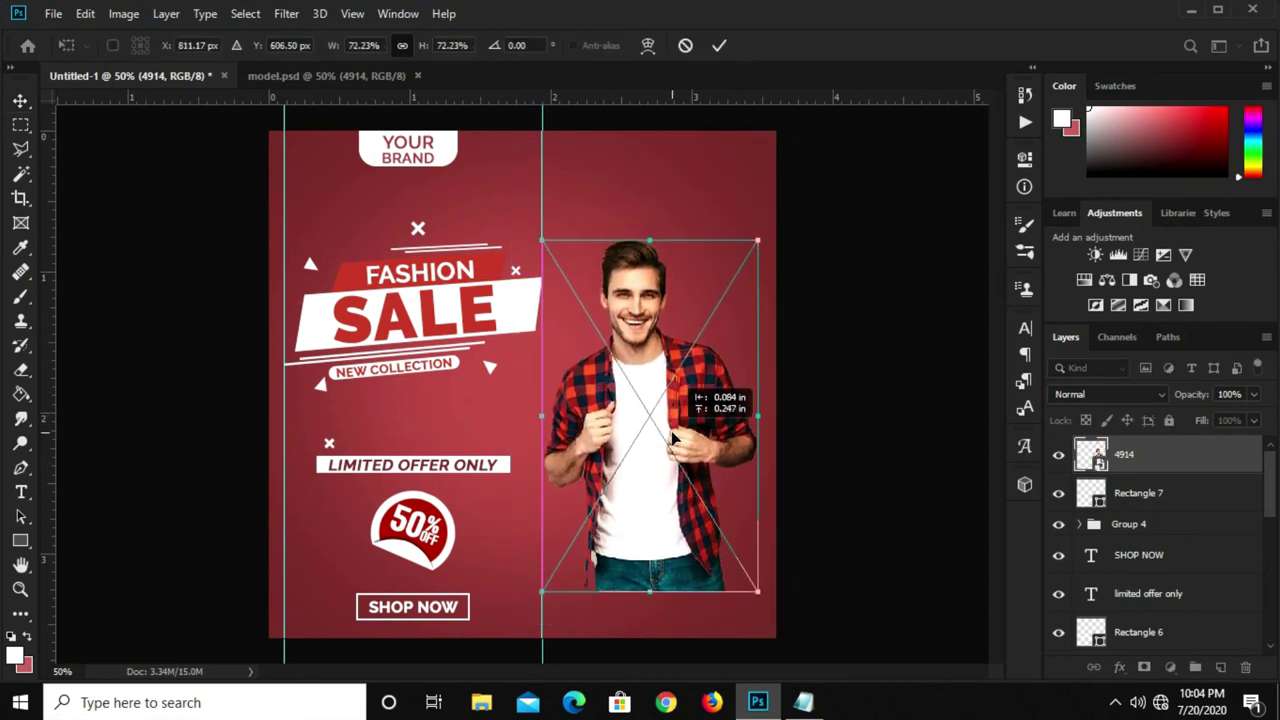
{"action": "key", "text": "Return"}
Clear the guides and nudge the model photo slightly up and left.
{"action": "scroll", "coordinate": [623, 371], "scroll_direction": "up", "scroll_amount": 2}
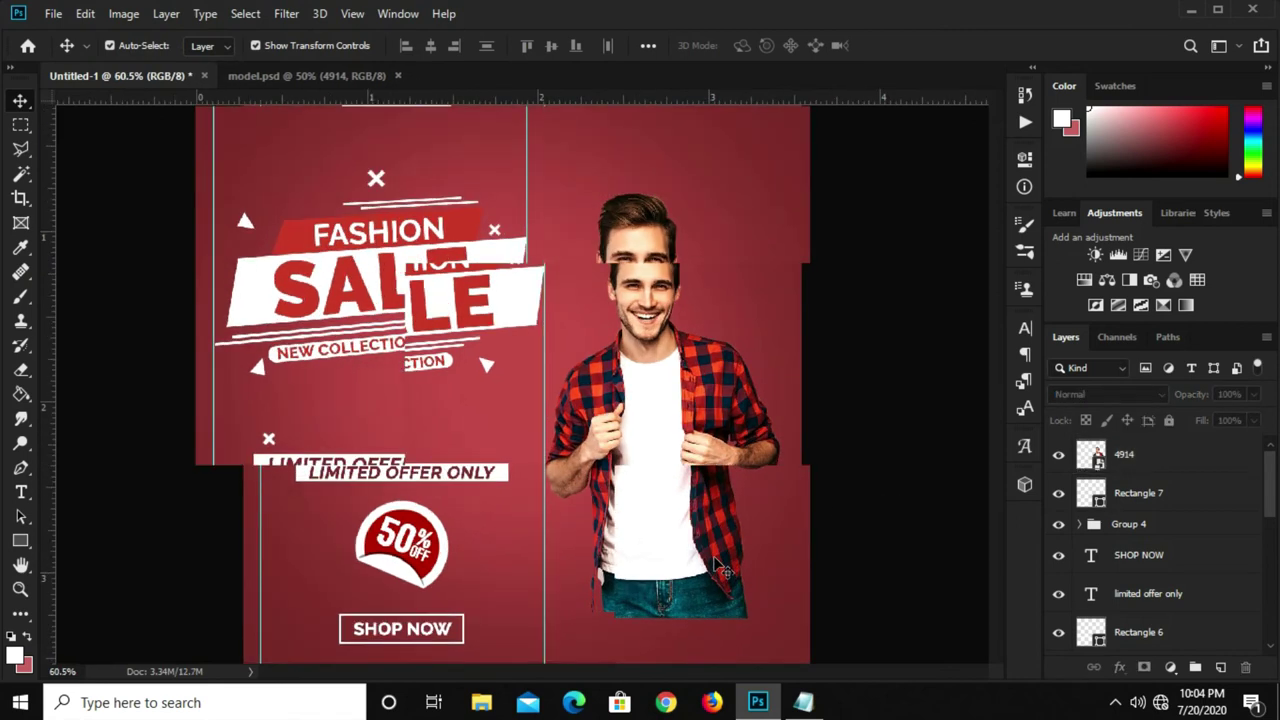
{"action": "left_click", "coordinate": [364, 20]}
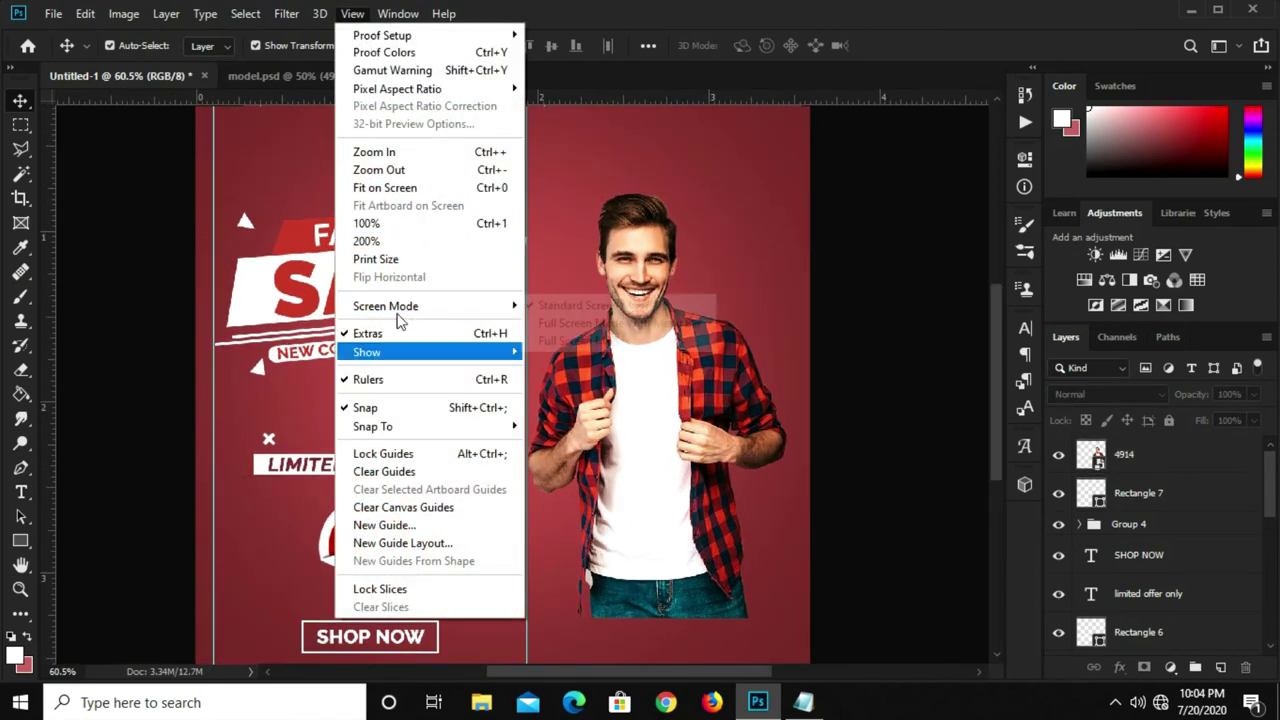
{"action": "left_click", "coordinate": [408, 478]}
{"action": "scroll", "coordinate": [448, 462], "scroll_direction": "down", "scroll_amount": 2}
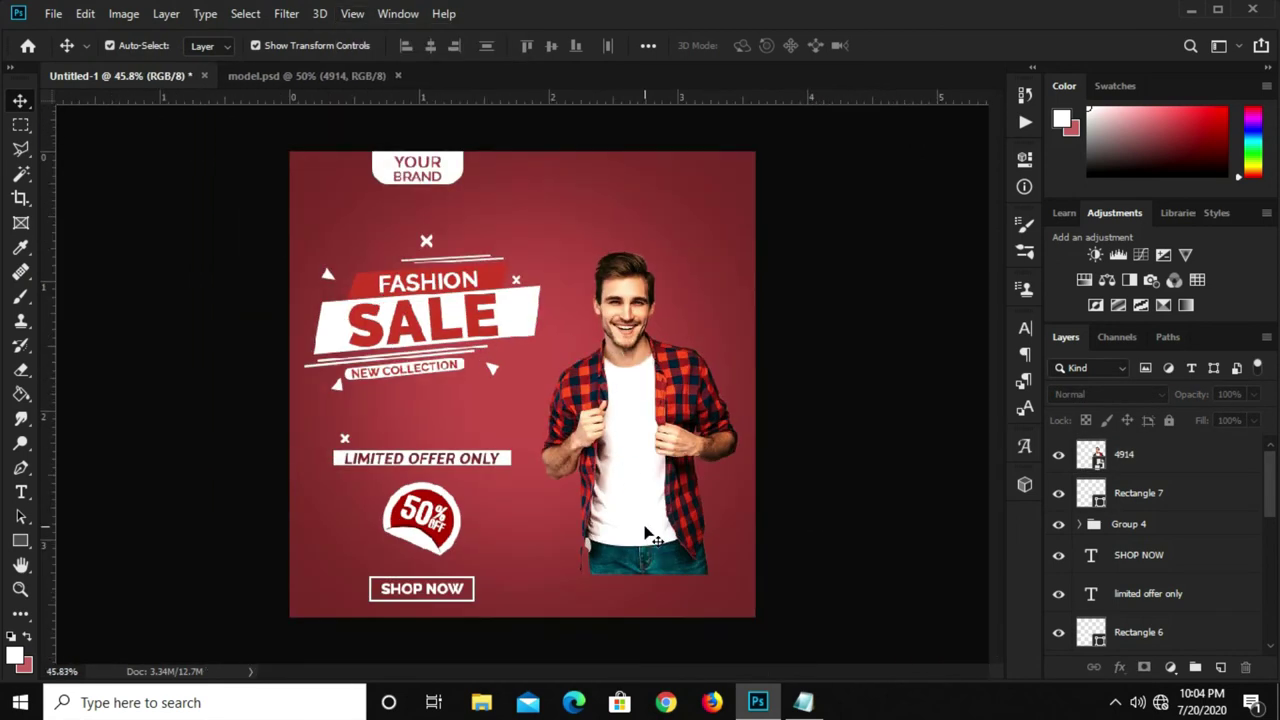
{"action": "left_click", "coordinate": [645, 477]}
{"action": "left_click_drag", "start_coordinate": [645, 477], "coordinate": [641, 472]}
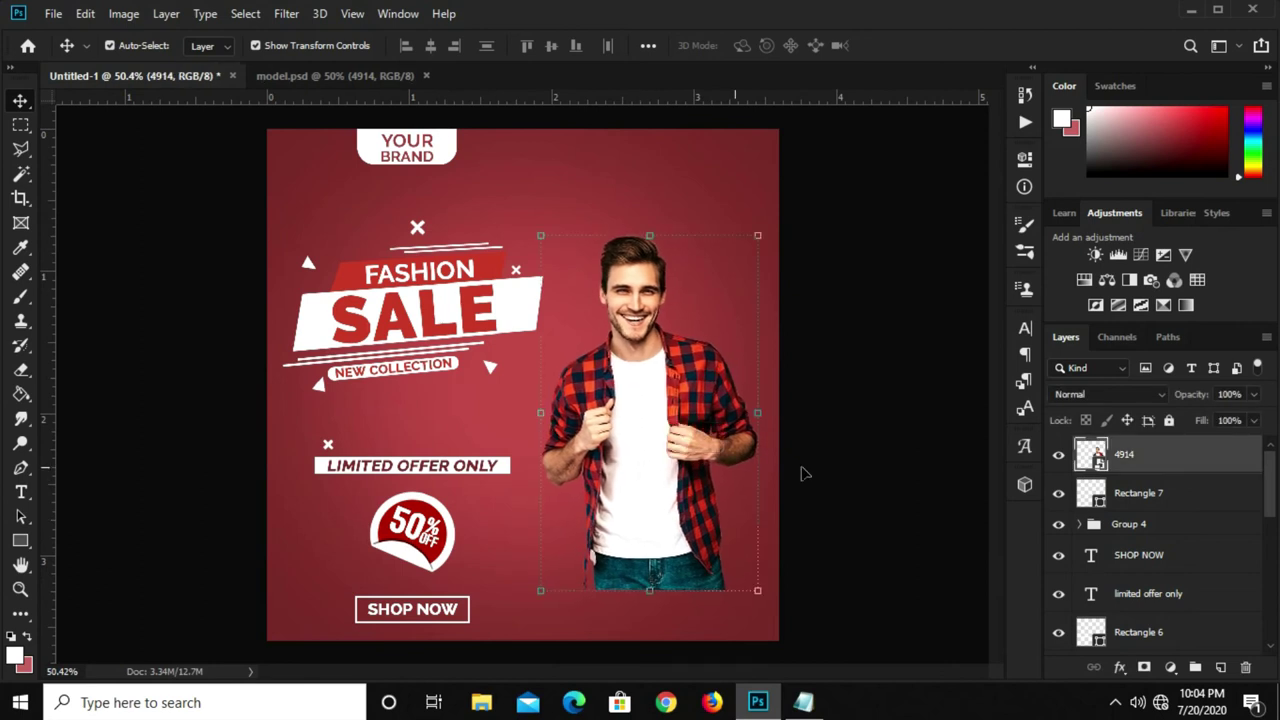
Draw a rectangle bar near the bottom of the poster with 43 px rounded corners.
{"action": "left_click", "coordinate": [853, 466]}
{"action": "left_click", "coordinate": [20, 540]}
{"action": "right_click", "coordinate": [20, 540]}
{"action": "left_click", "coordinate": [100, 537]}
{"action": "left_click_drag", "start_coordinate": [538, 561], "coordinate": [781, 601]}
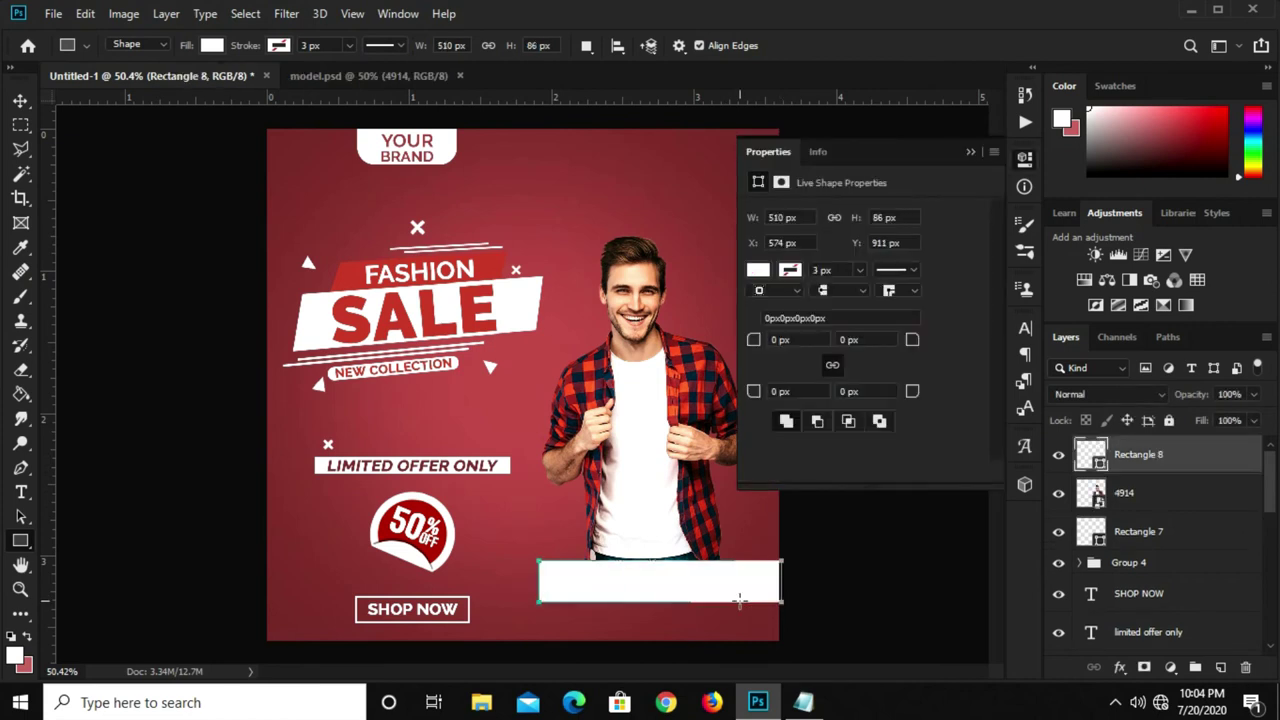
{"action": "left_click_drag", "start_coordinate": [910, 393], "coordinate": [974, 390]}
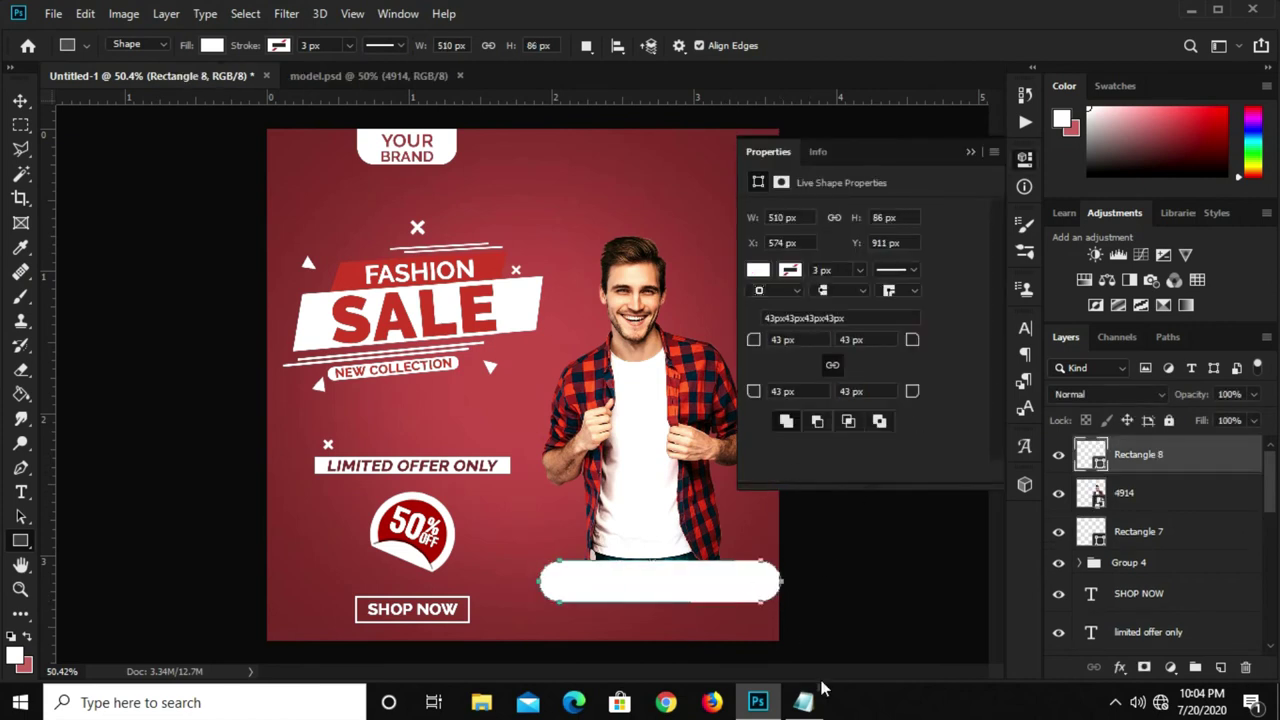
Copy the colour code 342026 from the notes and paste it into the bar's fill picker.
{"action": "left_click", "coordinate": [804, 700]}
{"action": "left_click_drag", "start_coordinate": [760, 533], "coordinate": [649, 524]}
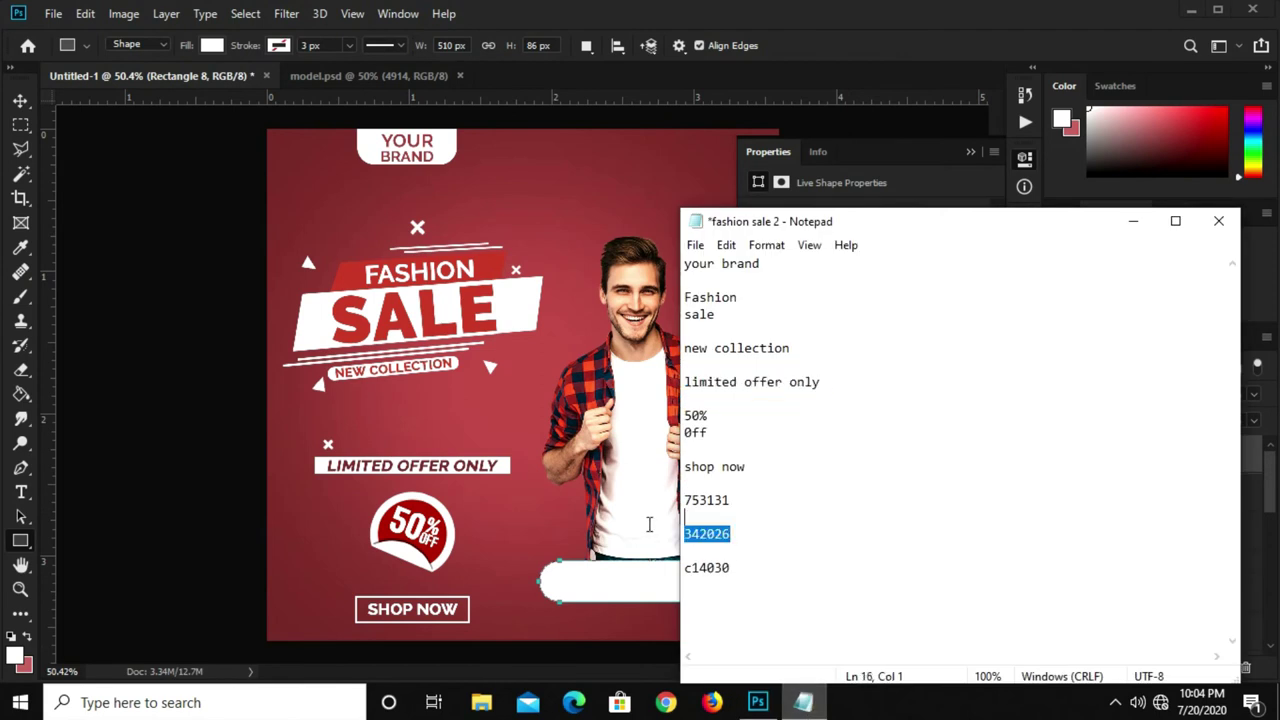
{"action": "right_click", "coordinate": [709, 538]}
{"action": "left_click", "coordinate": [760, 311]}
{"action": "left_click", "coordinate": [881, 160]}
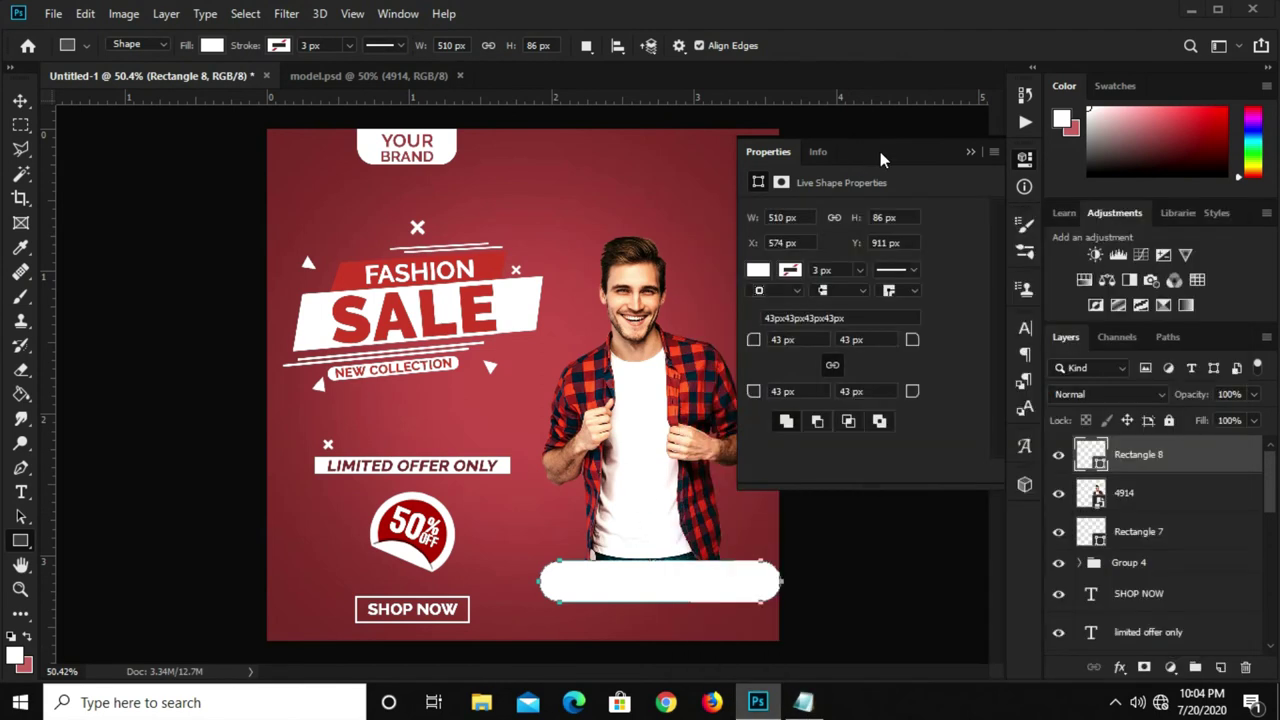
{"action": "left_click", "coordinate": [760, 275]}
{"action": "left_click", "coordinate": [940, 311]}
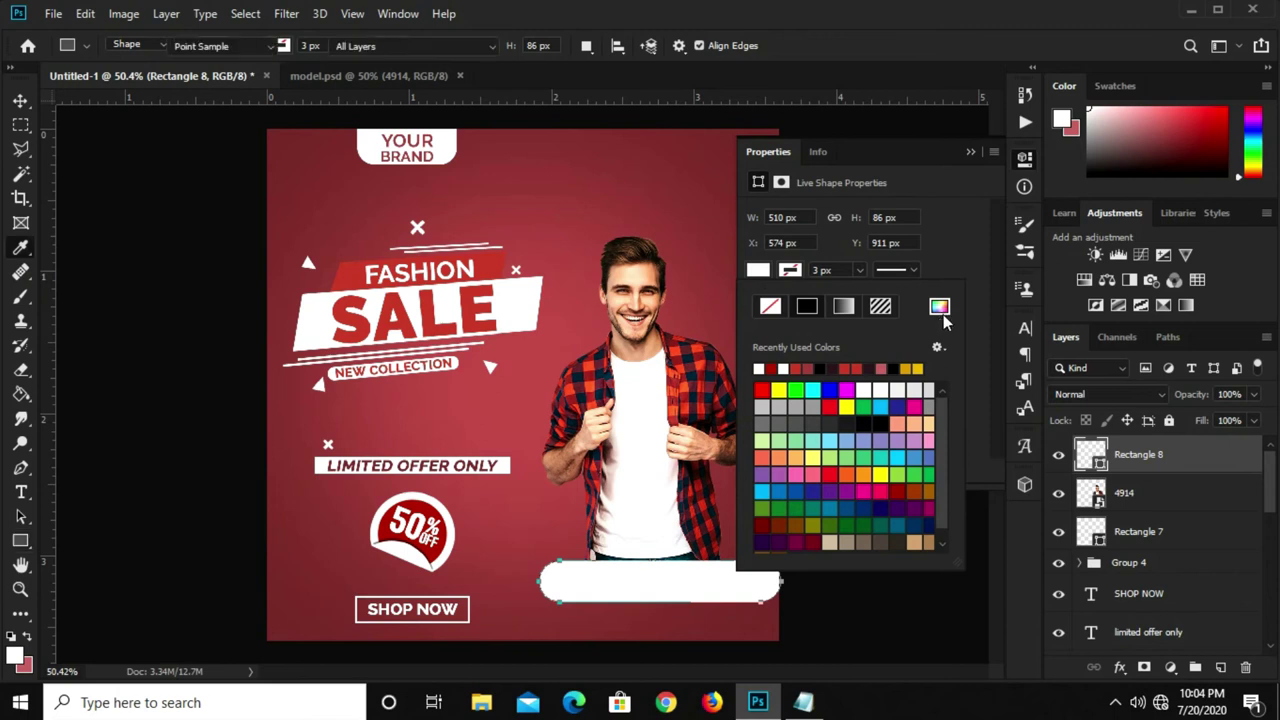
{"action": "right_click", "coordinate": [1089, 658]}
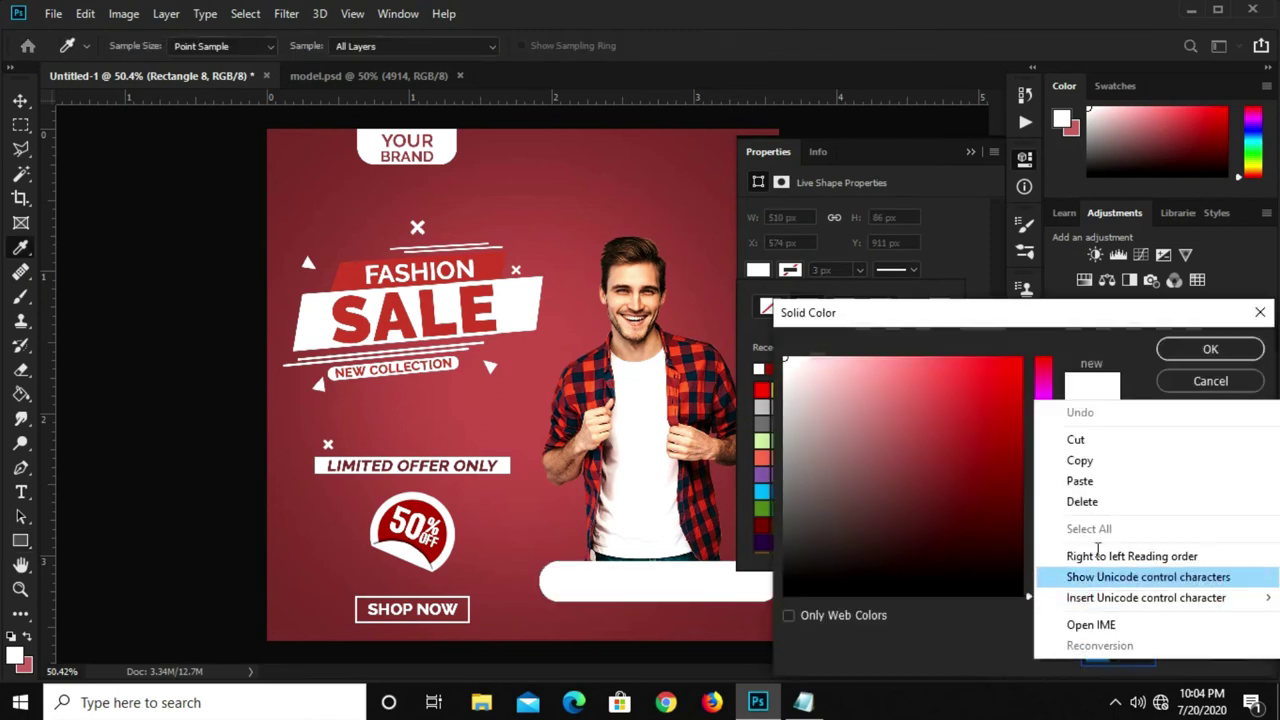
{"action": "left_click", "coordinate": [1081, 481]}
{"action": "key", "text": "Return"}
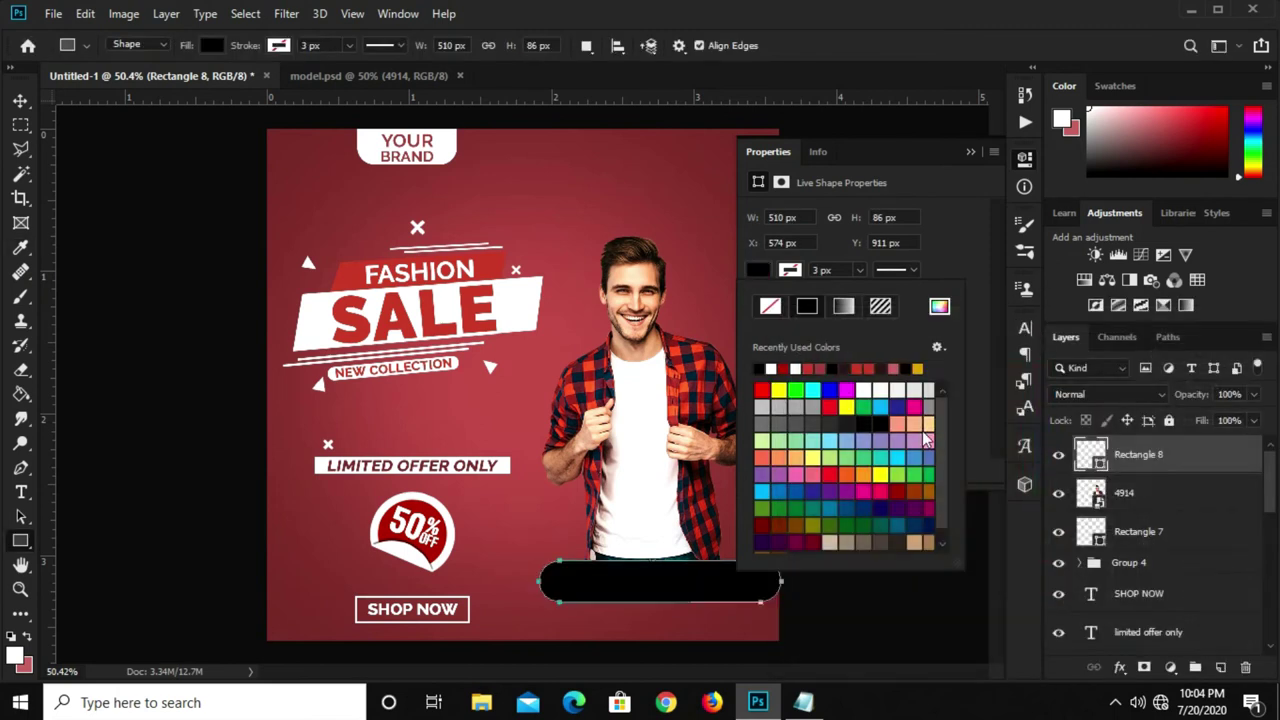
Set the bar's fill to dark maroon #342026.
{"action": "left_click", "coordinate": [803, 702]}
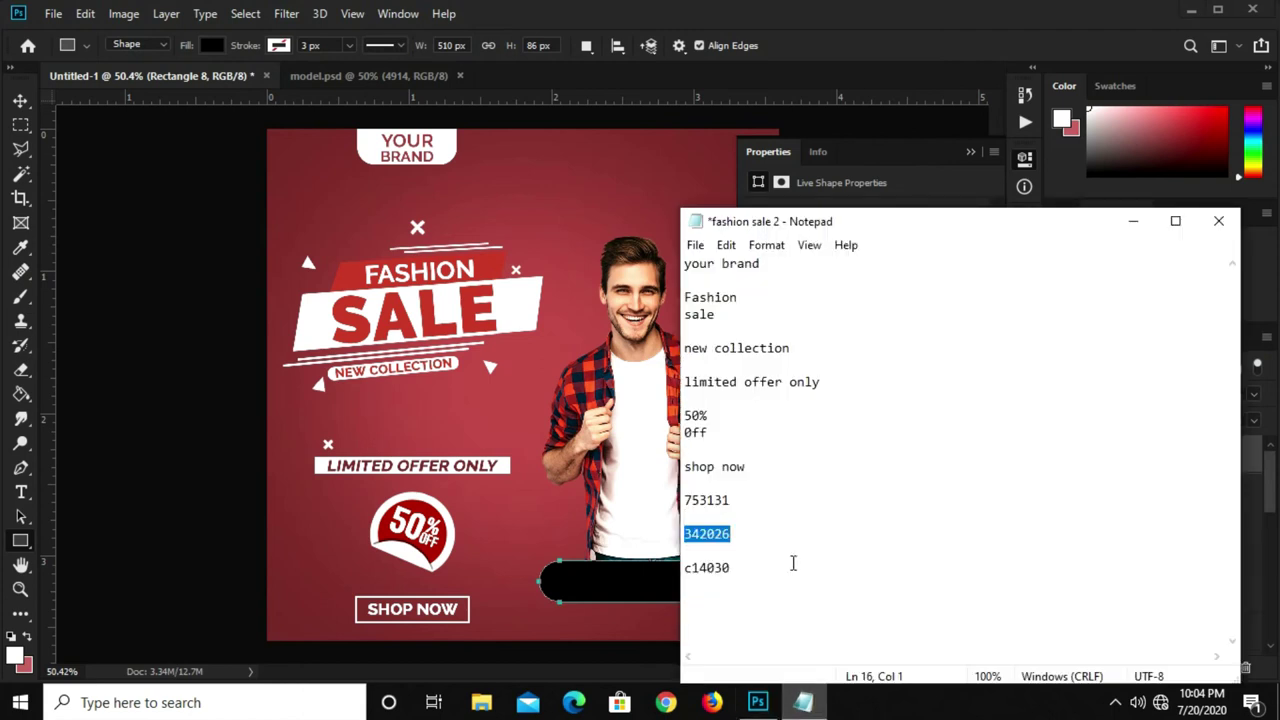
{"action": "left_click", "coordinate": [1138, 222]}
{"action": "left_click", "coordinate": [757, 271]}
{"action": "left_click", "coordinate": [939, 307]}
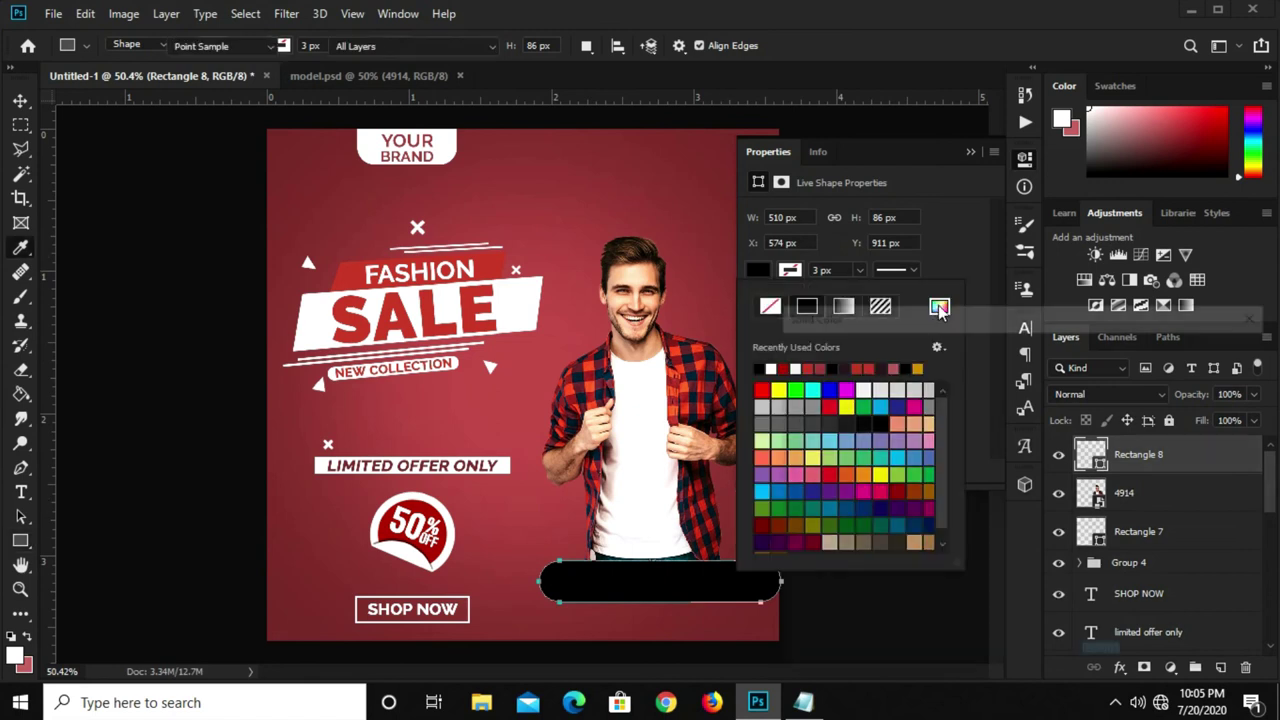
{"action": "type", "text": "34202"}
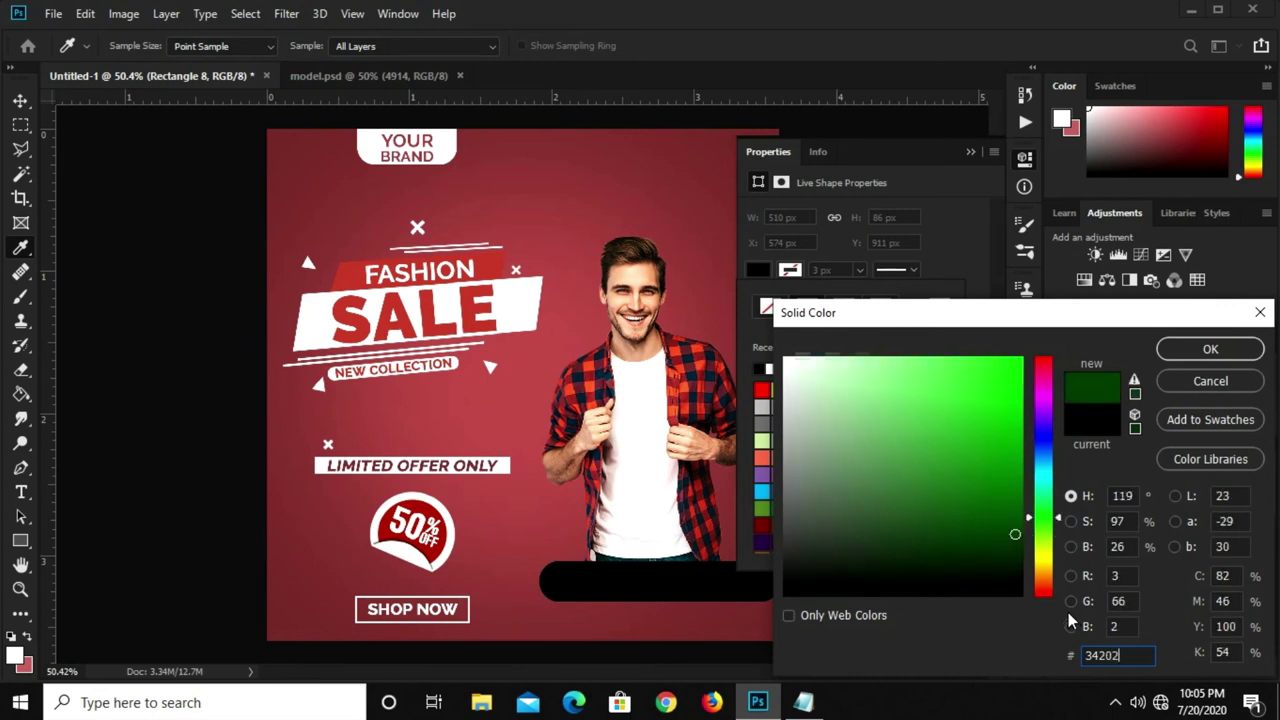
{"action": "type", "text": "6"}
{"action": "key", "text": "Return"}
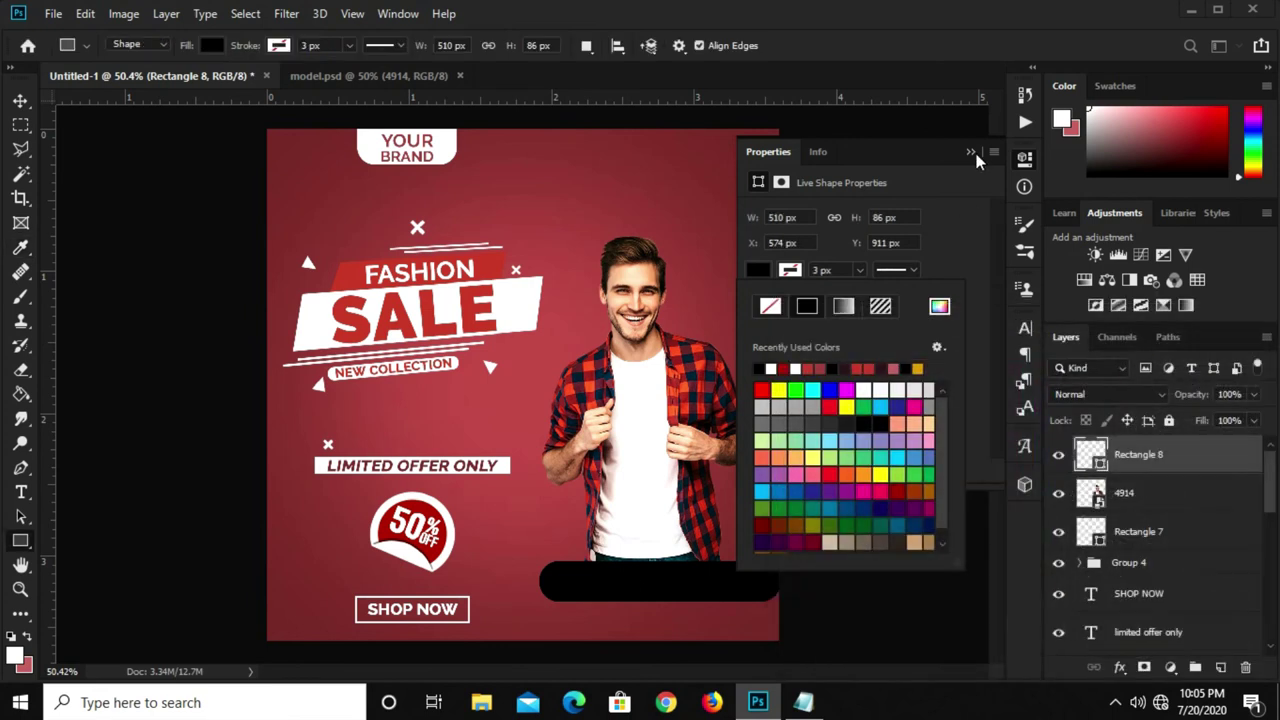
Give the bar a white 6 px outline.
{"action": "left_click", "coordinate": [786, 272]}
{"action": "left_click", "coordinate": [783, 367]}
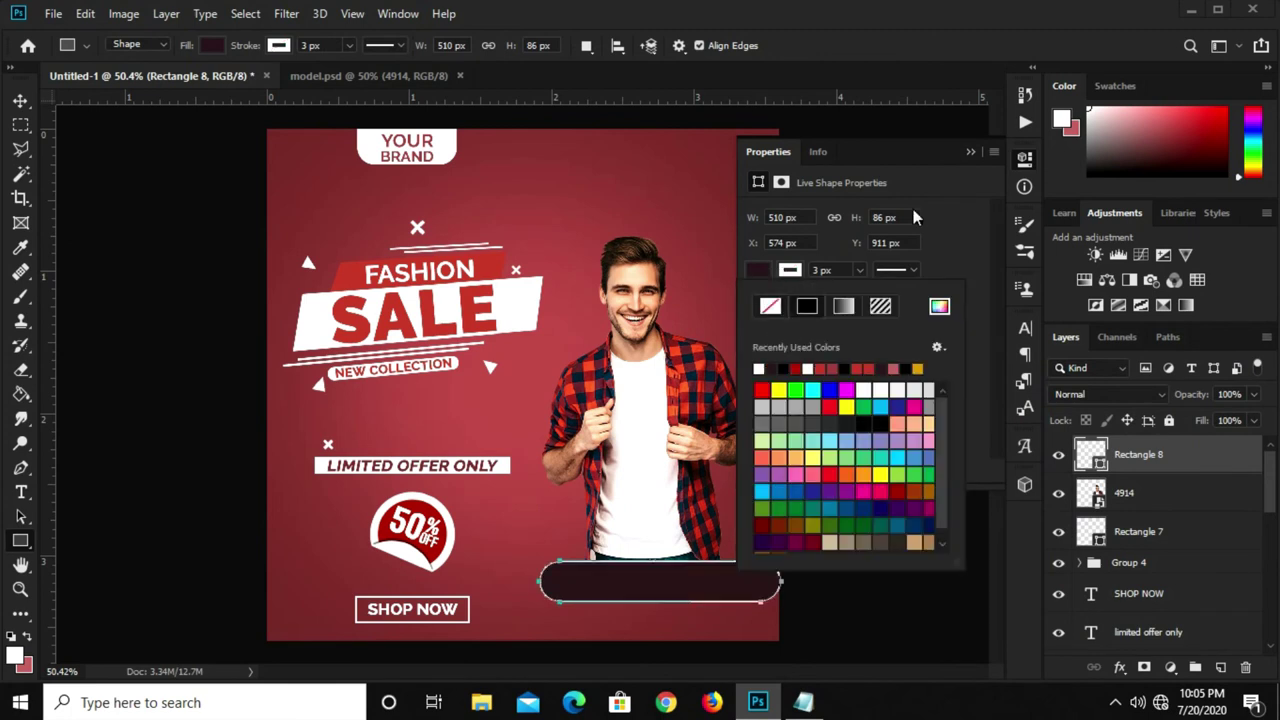
{"action": "left_click", "coordinate": [795, 276]}
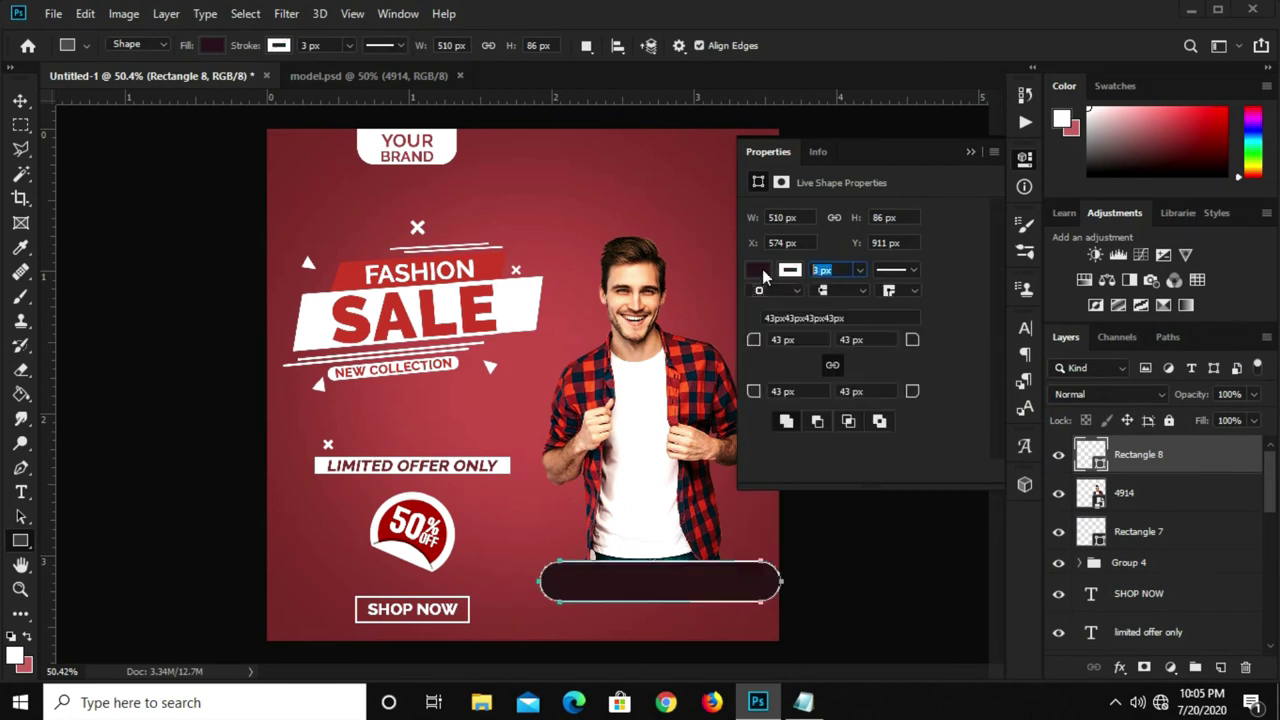
{"action": "type", "text": "5"}
{"action": "type", "text": "6"}
{"action": "key", "text": "Return"}
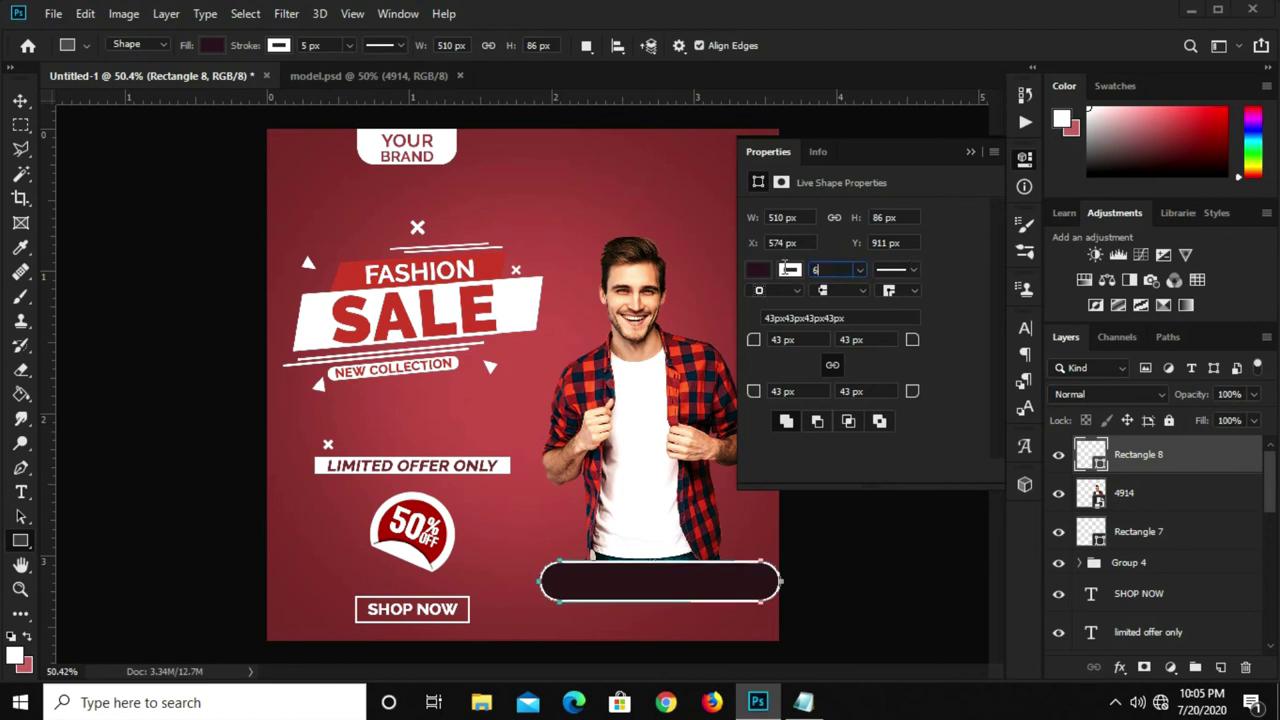
{"action": "left_click", "coordinate": [970, 151]}
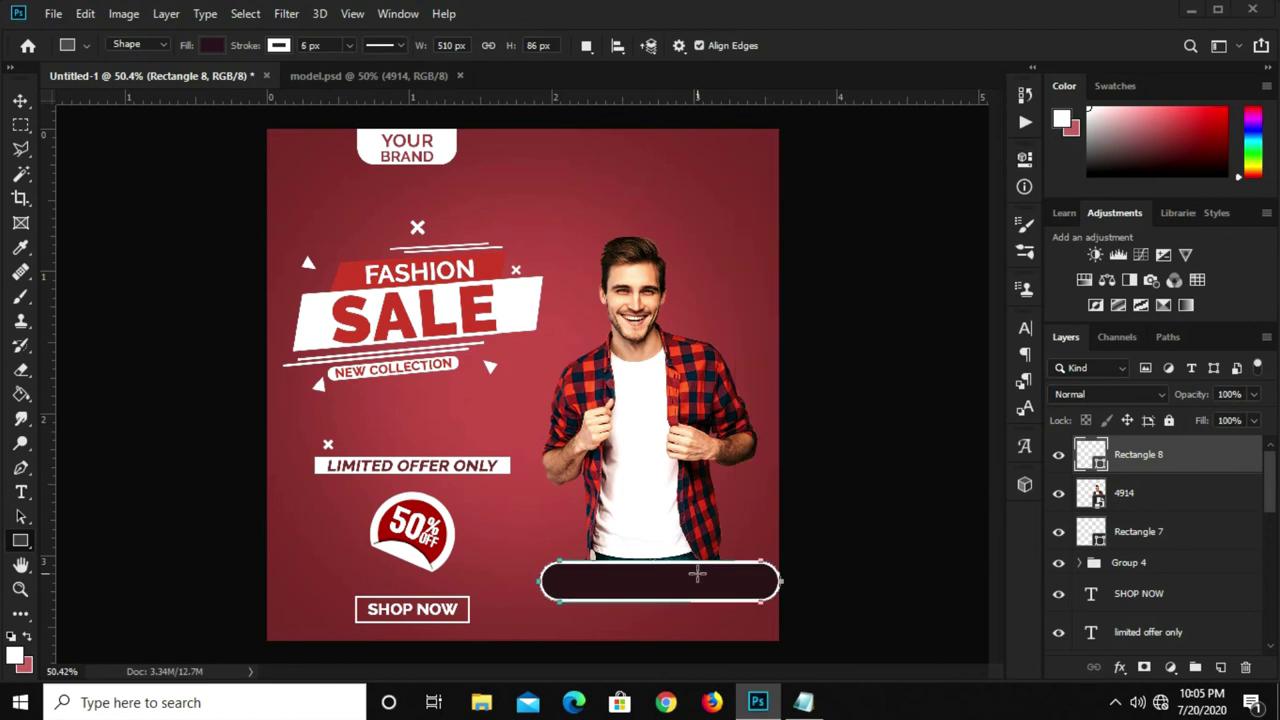
{"action": "key", "text": "v"}
{"action": "scroll", "coordinate": [692, 605], "scroll_direction": "up", "scroll_amount": 1}
{"action": "key", "text": "ctrl+t"}
Narrow the bar to about 88% width and tilt it about −11.6°.
{"action": "mouse_move", "coordinate": [806, 578]}
{"action": "left_mouse_down"}
{"action": "mouse_move", "coordinate": [767, 578]}
{"action": "mouse_move", "coordinate": [800, 556]}
{"action": "left_mouse_up"}
{"action": "left_click_drag", "start_coordinate": [598, 590], "coordinate": [597, 551]}
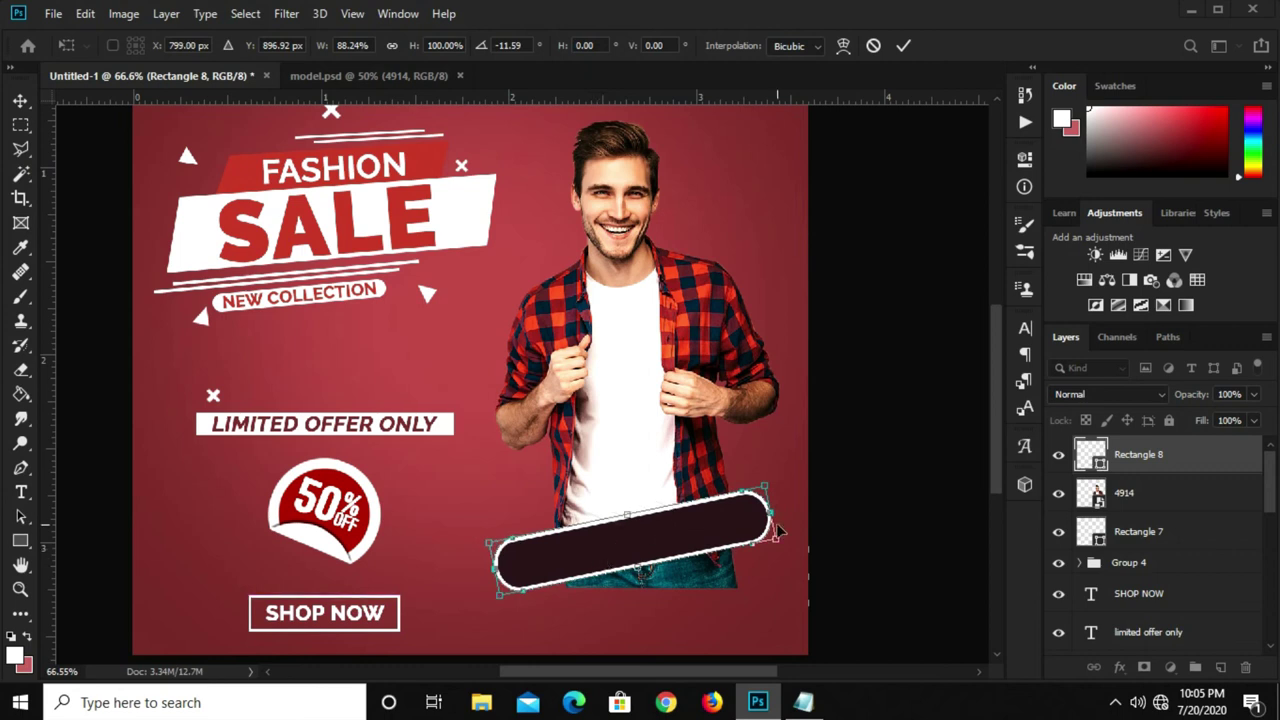
{"action": "key", "text": "Return"}
{"action": "scroll", "coordinate": [670, 468], "scroll_direction": "down", "scroll_amount": 1}
Move the model layer above the bar and mask it to the bar's shape.
{"action": "left_click", "coordinate": [670, 468]}
{"action": "scroll", "coordinate": [670, 468], "scroll_direction": "up", "scroll_amount": 1}
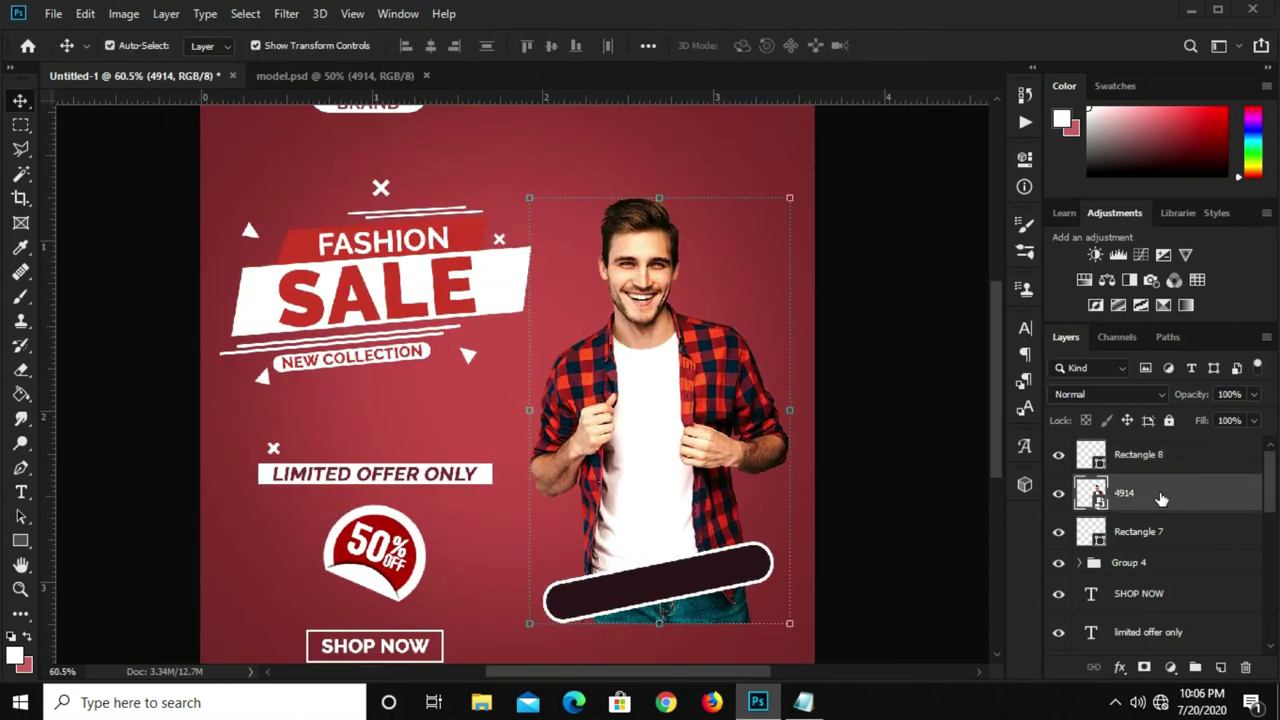
{"action": "left_click_drag", "start_coordinate": [1160, 499], "coordinate": [1150, 452]}
{"action": "left_click_drag", "start_coordinate": [698, 529], "coordinate": [698, 530]}
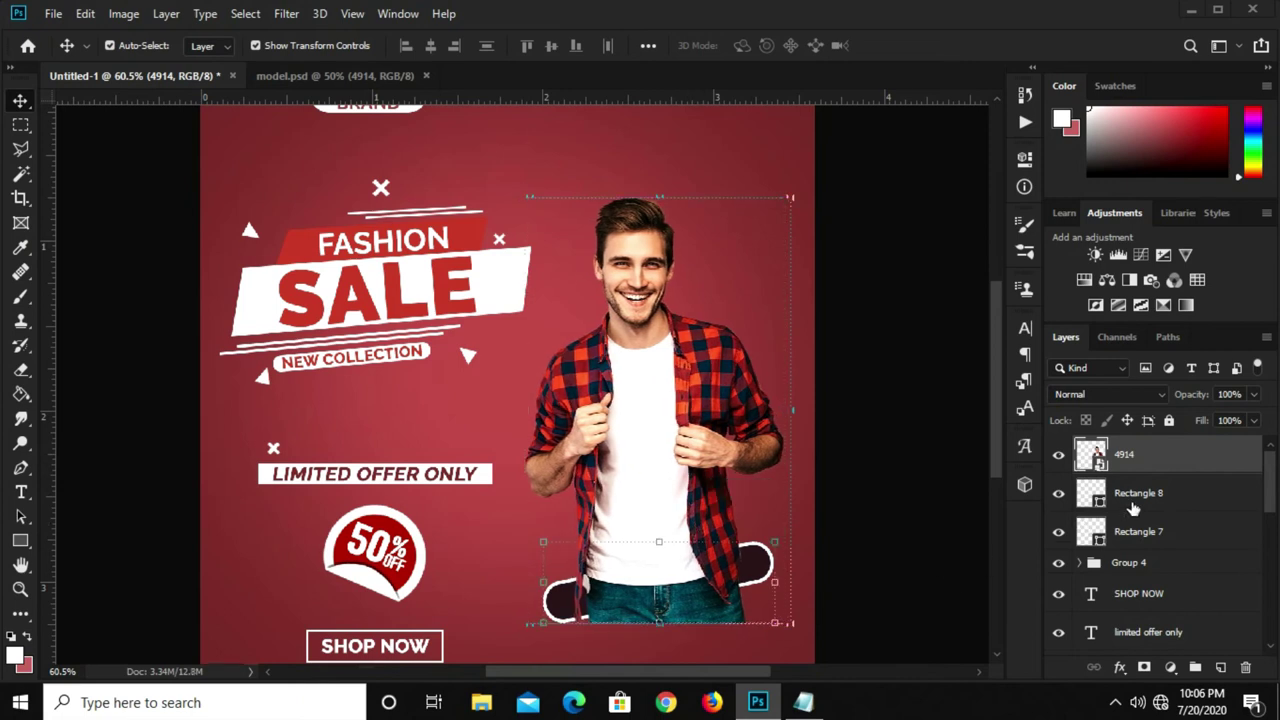
{"action": "left_click", "coordinate": [1095, 487]}
{"action": "left_click", "coordinate": [1095, 492], "text": "ctrl"}
{"action": "left_click", "coordinate": [1107, 465]}
{"action": "left_click", "coordinate": [1144, 667]}
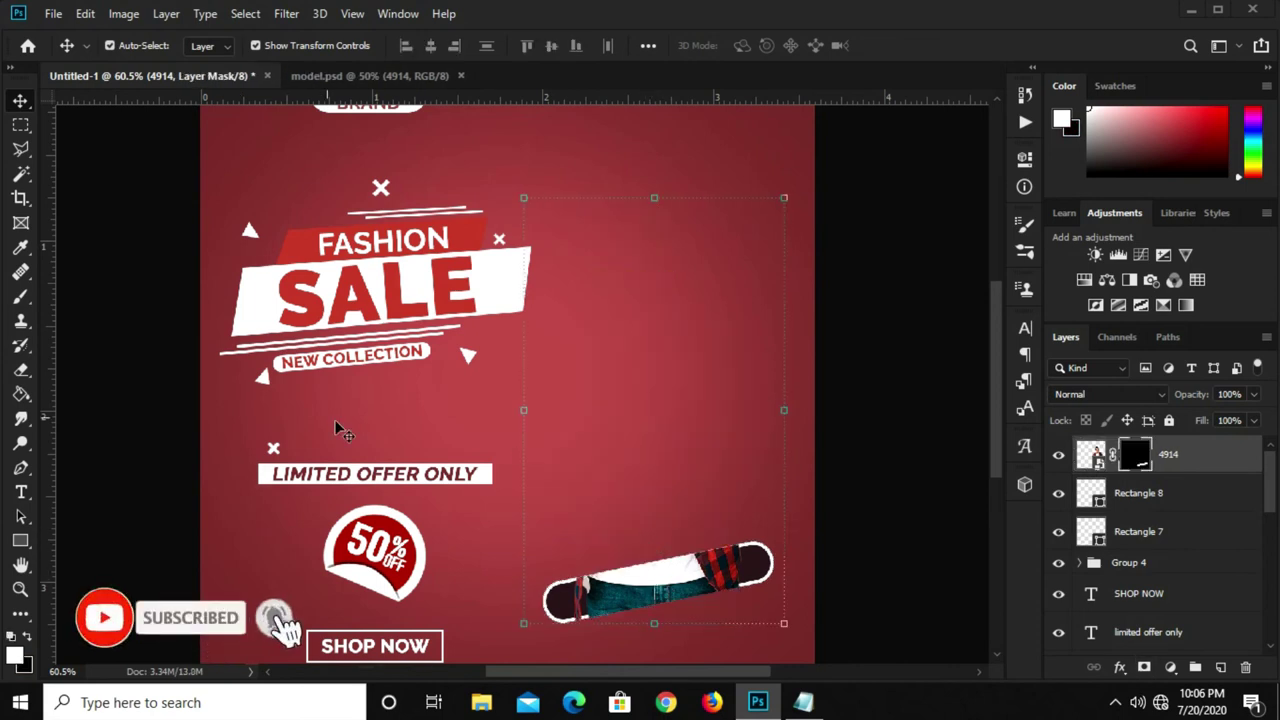
Switch to a soft round brush sized 143 px.
{"action": "left_click", "coordinate": [20, 296]}
{"action": "left_click", "coordinate": [100, 294]}
{"action": "left_click", "coordinate": [86, 45]}
{"action": "left_click", "coordinate": [70, 187]}
{"action": "left_click", "coordinate": [853, 45]}
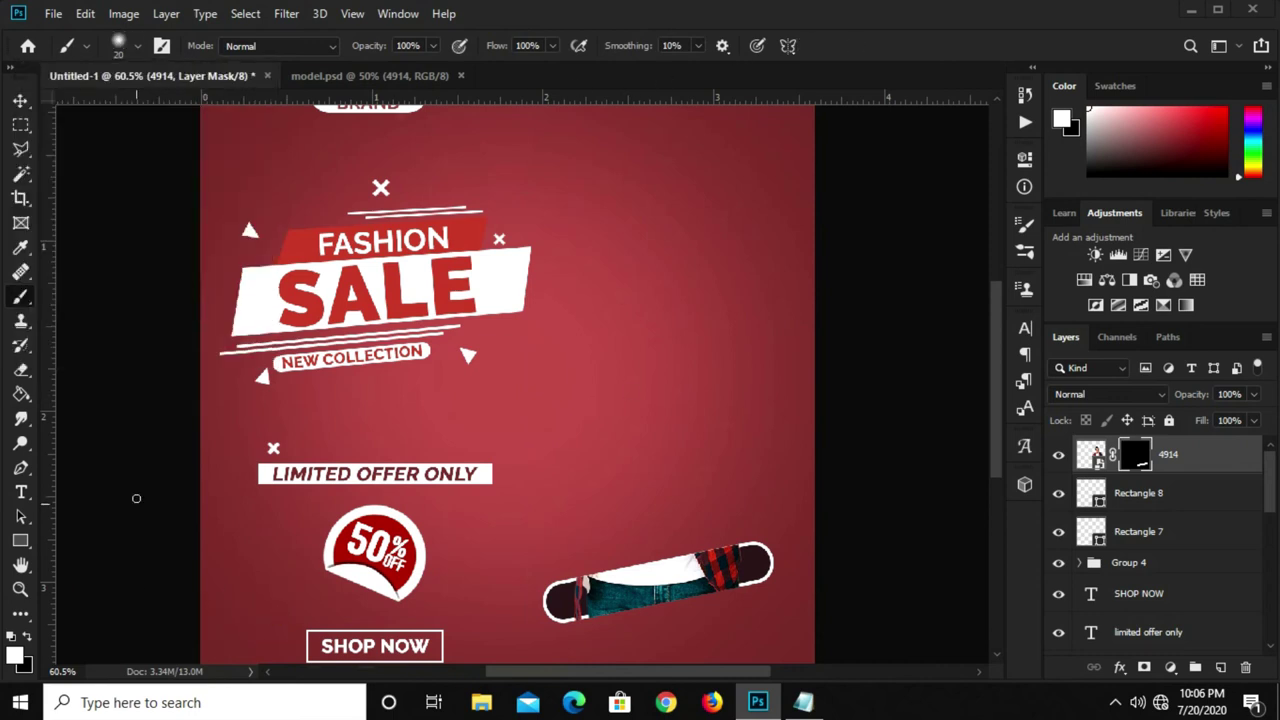
{"action": "right_click", "coordinate": [653, 354]}
{"action": "left_click_drag", "start_coordinate": [846, 388], "coordinate": [858, 390]}
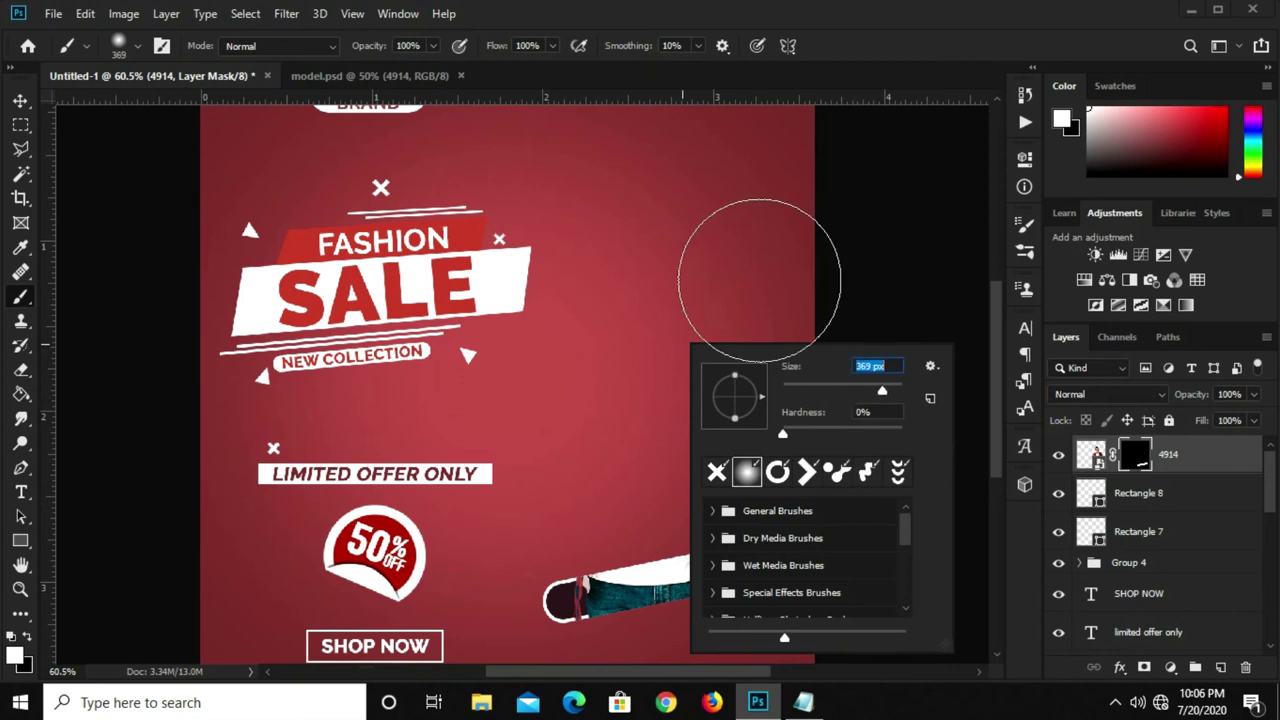
{"action": "left_click", "coordinate": [795, 136]}
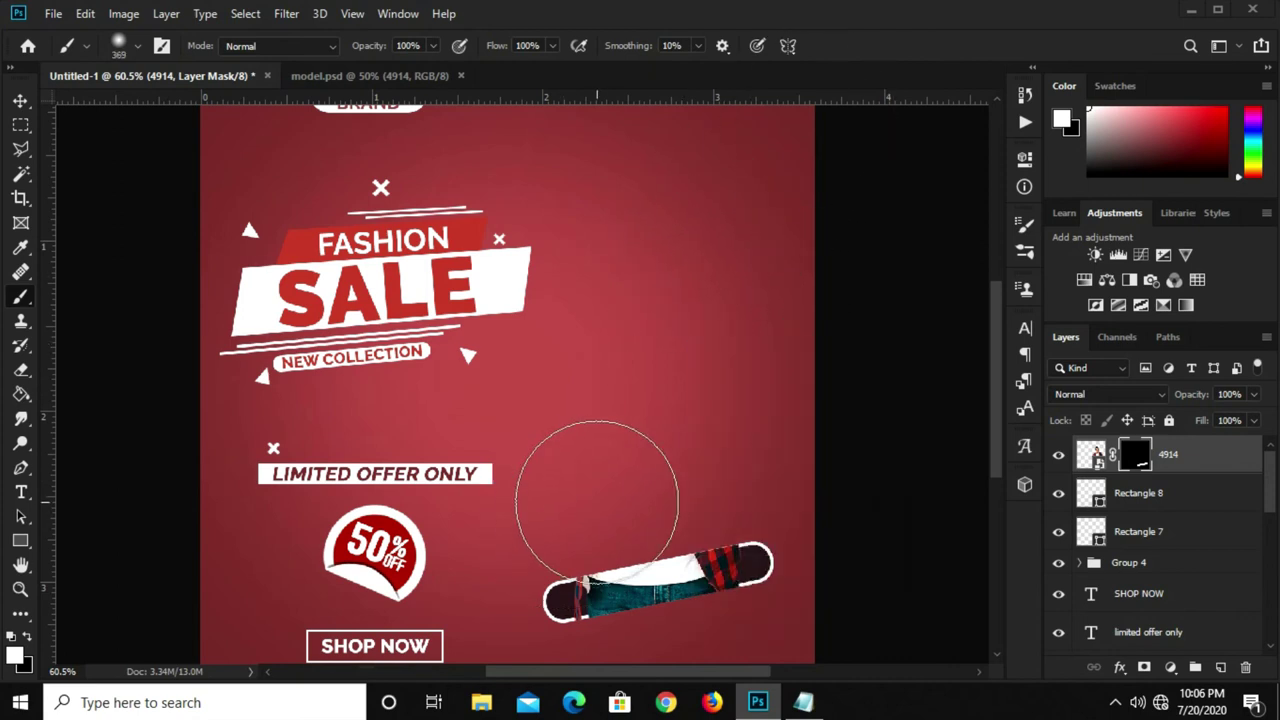
{"action": "scroll", "coordinate": [575, 485], "scroll_direction": "up", "scroll_amount": 2}
{"action": "scroll", "coordinate": [600, 500], "scroll_direction": "up", "scroll_amount": 1}
Paint the mask to reveal the shirt at 100 px and the head at 300 px.
{"action": "key", "text": "bracketleft"}
{"action": "key", "text": "bracketleft"}
{"action": "key", "text": "bracketleft"}
{"action": "key", "text": "bracketleft"}
{"action": "key", "text": "bracketleft"}
{"action": "key", "text": "bracketleft"}
{"action": "mouse_move", "coordinate": [570, 588]}
{"action": "left_mouse_down"}
{"action": "mouse_move", "coordinate": [779, 519]}
{"action": "mouse_move", "coordinate": [751, 443]}
{"action": "mouse_move", "coordinate": [591, 514]}
{"action": "mouse_move", "coordinate": [634, 526]}
{"action": "mouse_move", "coordinate": [515, 387]}
{"action": "mouse_move", "coordinate": [690, 360]}
{"action": "mouse_move", "coordinate": [658, 320]}
{"action": "mouse_move", "coordinate": [628, 394]}
{"action": "mouse_move", "coordinate": [823, 371]}
{"action": "mouse_move", "coordinate": [777, 329]}
{"action": "left_mouse_up"}
{"action": "key", "text": "bracketright"}
{"action": "key", "text": "bracketright"}
{"action": "key", "text": "bracketright"}
{"action": "key", "text": "bracketright"}
{"action": "key", "text": "bracketright"}
{"action": "mouse_move", "coordinate": [741, 397]}
{"action": "left_mouse_down"}
{"action": "mouse_move", "coordinate": [663, 214]}
{"action": "mouse_move", "coordinate": [677, 177]}
{"action": "mouse_move", "coordinate": [743, 200]}
{"action": "mouse_move", "coordinate": [565, 291]}
{"action": "mouse_move", "coordinate": [731, 257]}
{"action": "mouse_move", "coordinate": [737, 163]}
{"action": "left_mouse_up"}
{"action": "scroll", "coordinate": [663, 228], "scroll_direction": "down", "scroll_amount": 1, "text": "alt"}
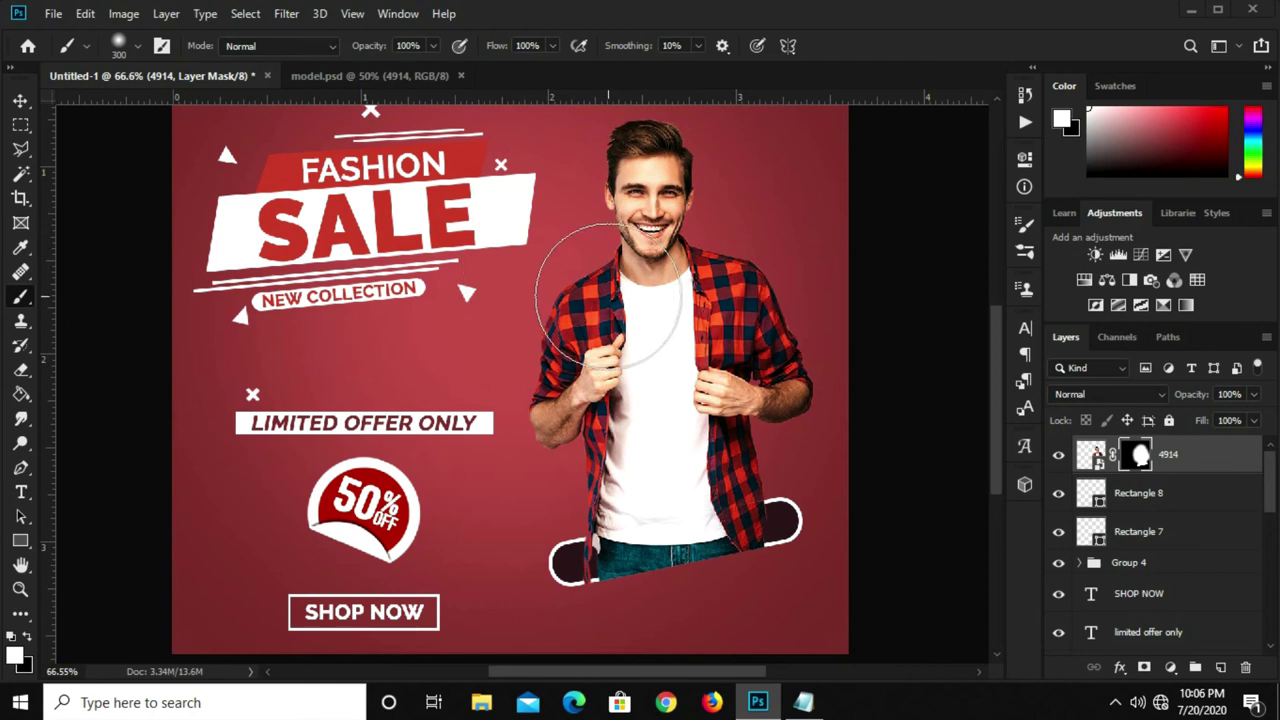
{"action": "key", "text": "v"}
{"action": "scroll", "coordinate": [612, 303], "scroll_direction": "up", "scroll_amount": 1, "text": "alt"}
Duplicate Rectangle 8, move the copy above the model, and set its fill to none.
{"action": "left_click", "coordinate": [1159, 507]}
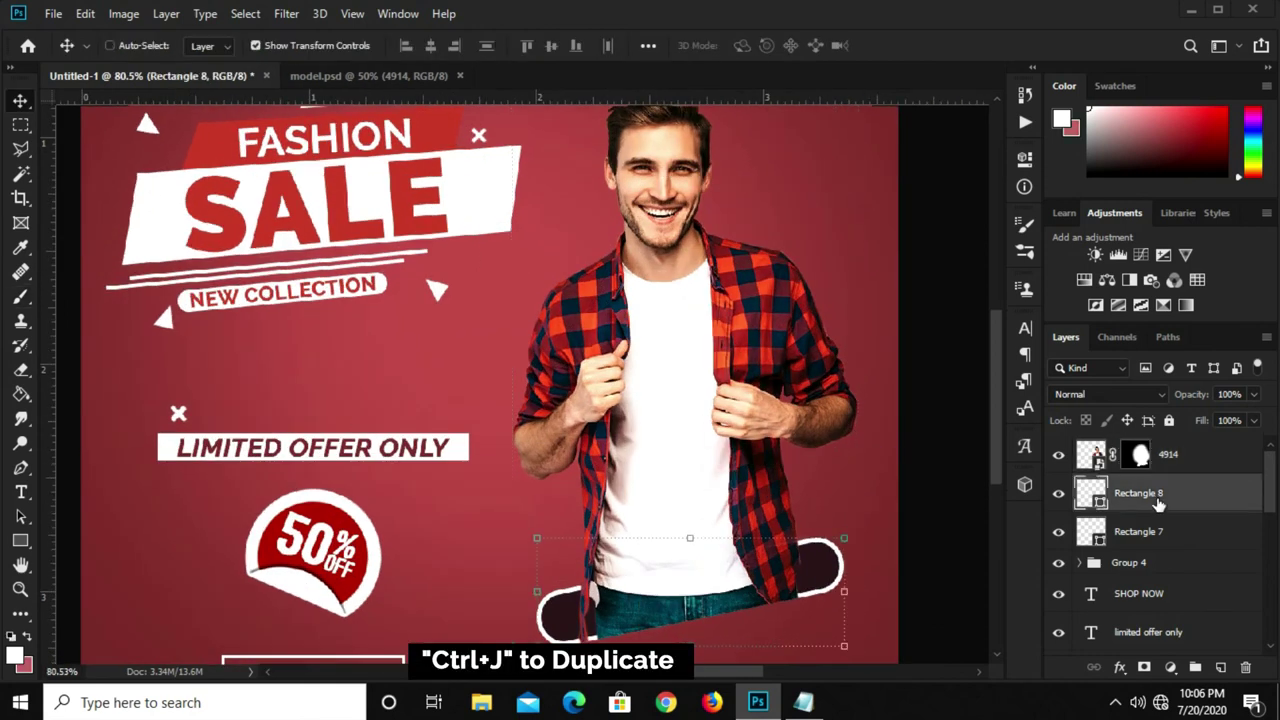
{"action": "key", "text": "ctrl+j"}
{"action": "left_click_drag", "start_coordinate": [1159, 500], "coordinate": [1150, 450]}
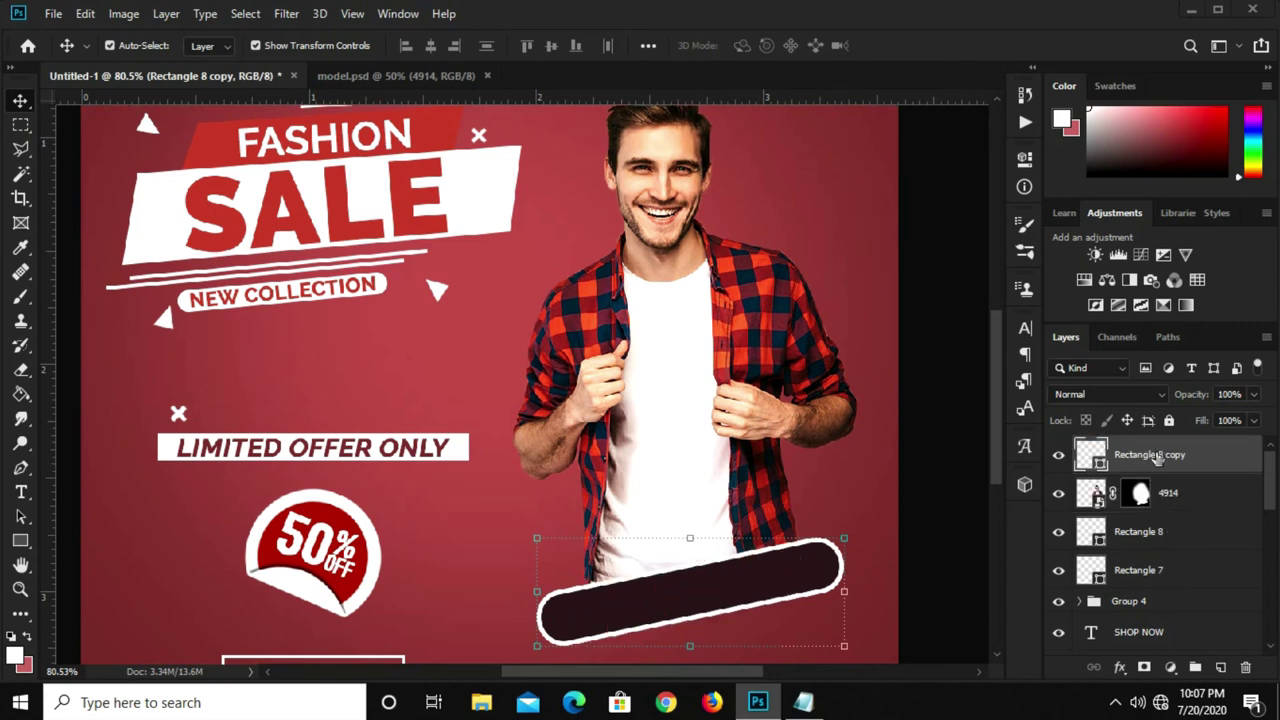
{"action": "left_click", "coordinate": [24, 543]}
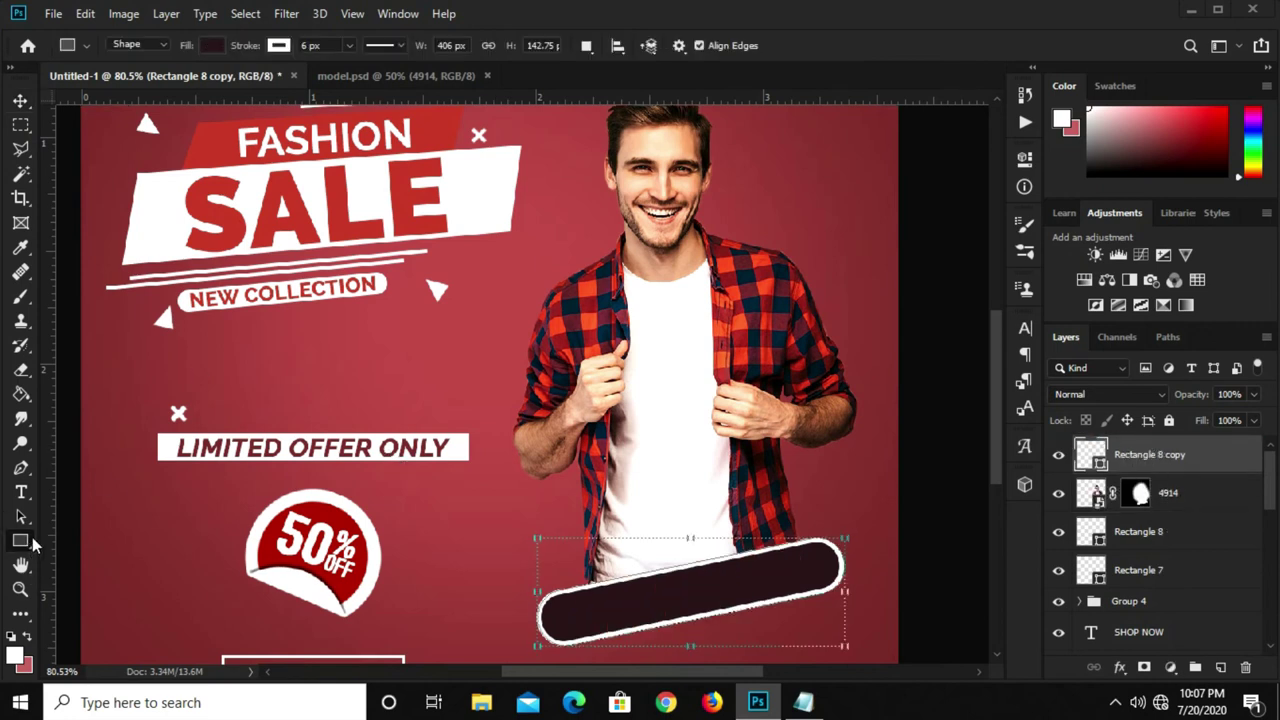
{"action": "left_click", "coordinate": [212, 45]}
{"action": "left_click", "coordinate": [130, 82]}
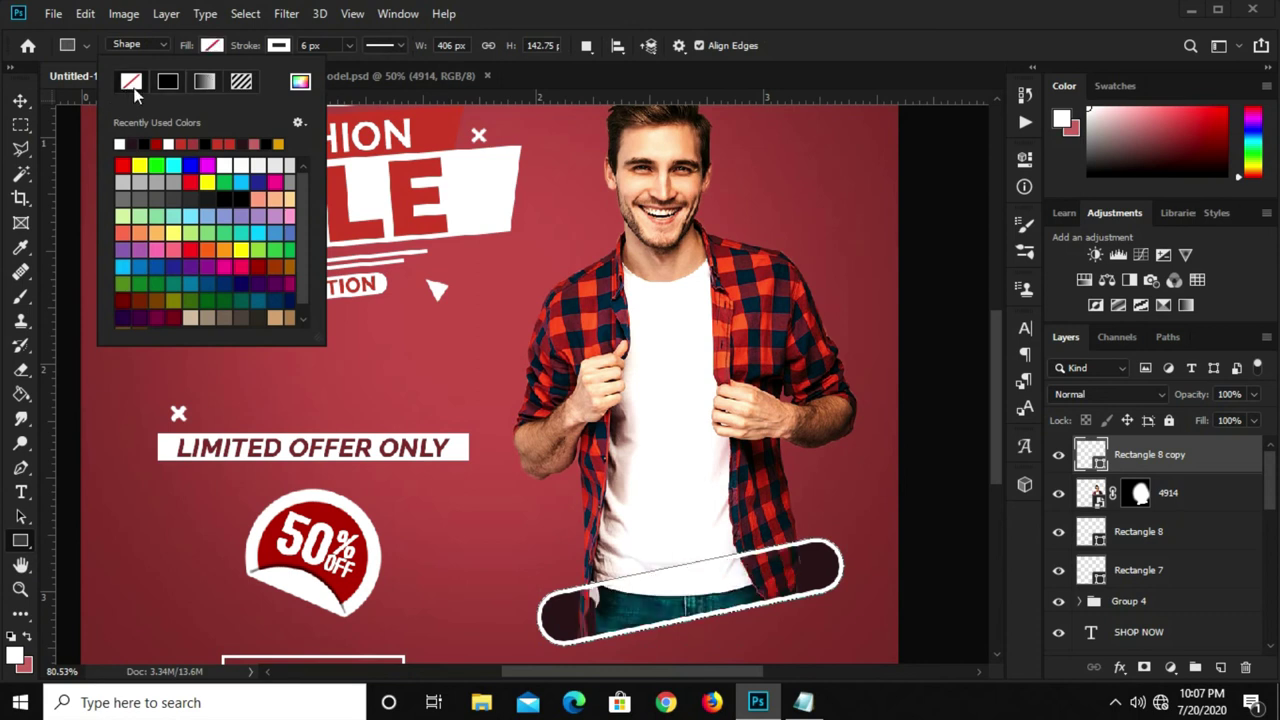
{"action": "left_click", "coordinate": [857, 66]}
{"action": "scroll", "coordinate": [732, 570], "scroll_direction": "up", "scroll_amount": 2}
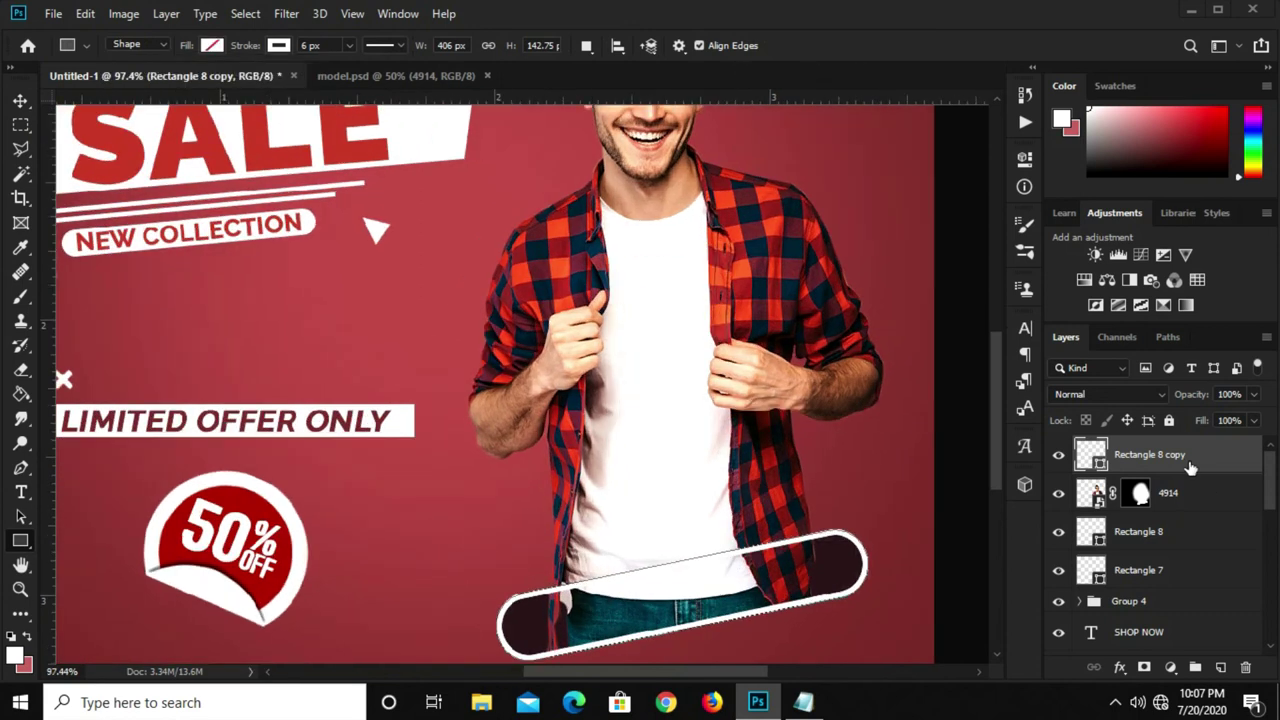
Convert Rectangle 8 copy to a smart object and add a layer mask.
{"action": "key", "text": "v"}
{"action": "right_click", "coordinate": [1171, 455]}
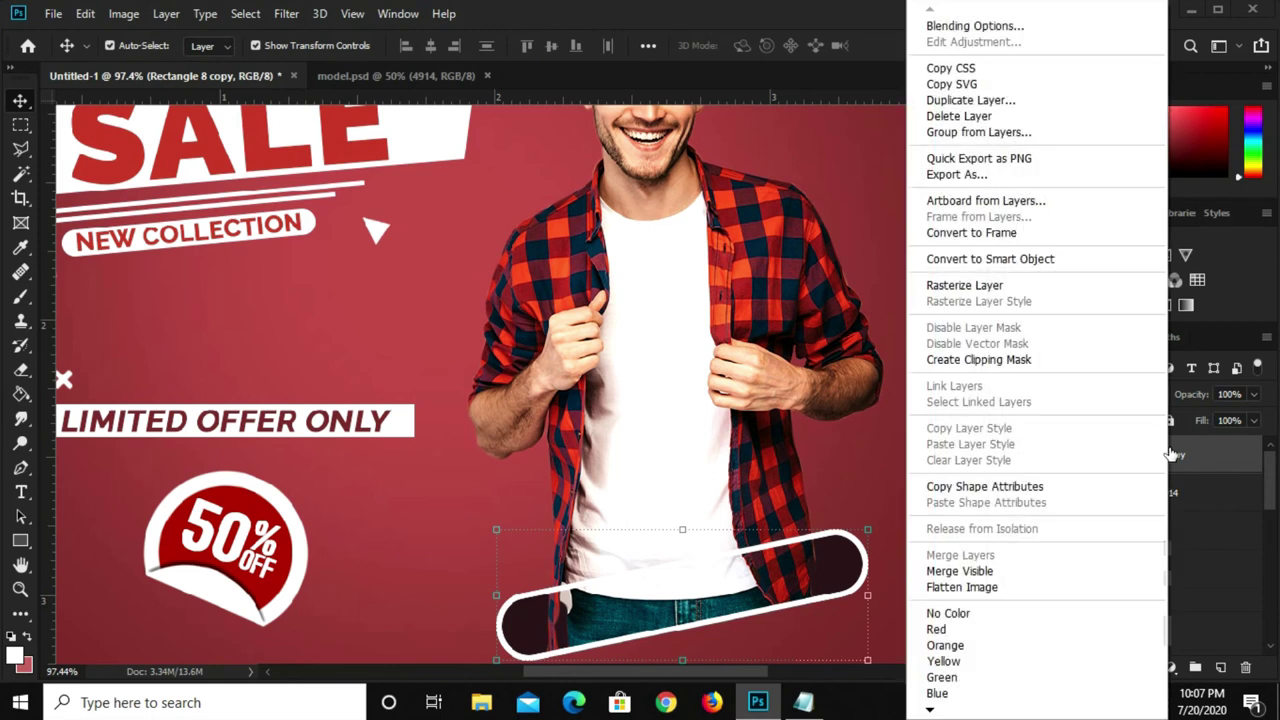
{"action": "left_click", "coordinate": [950, 285]}
{"action": "right_click", "coordinate": [1162, 455]}
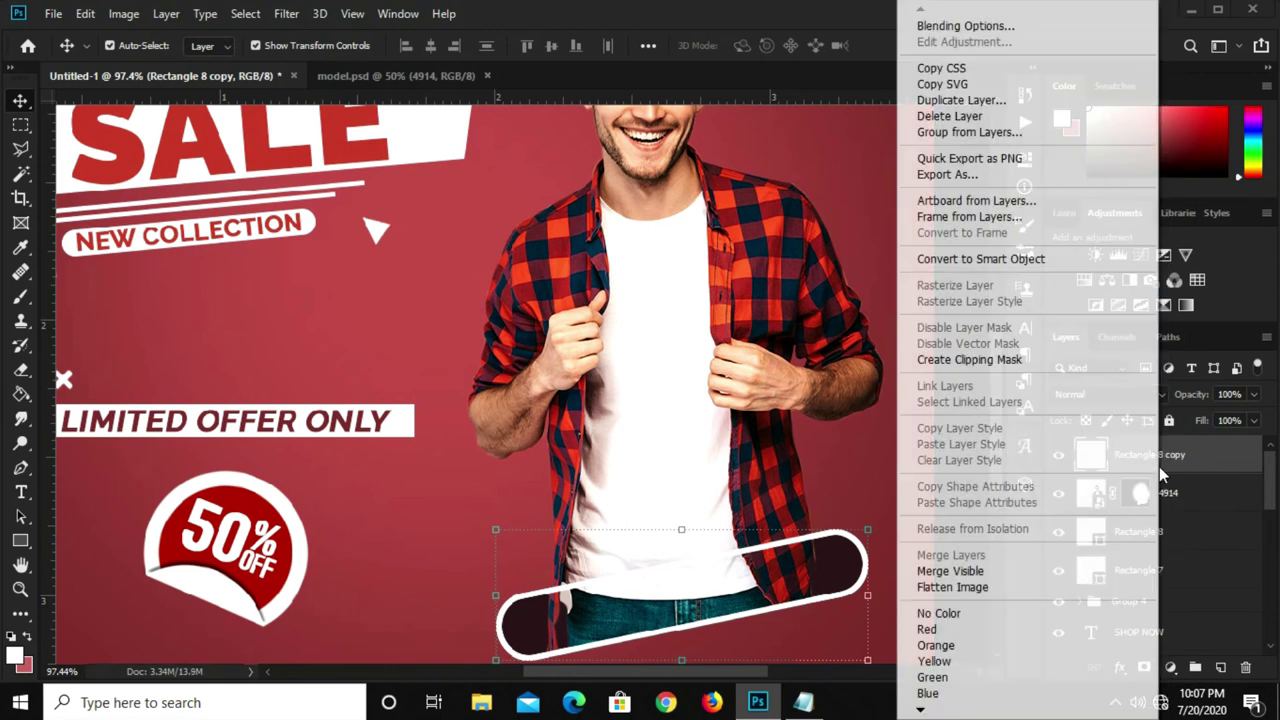
{"action": "left_click", "coordinate": [975, 258]}
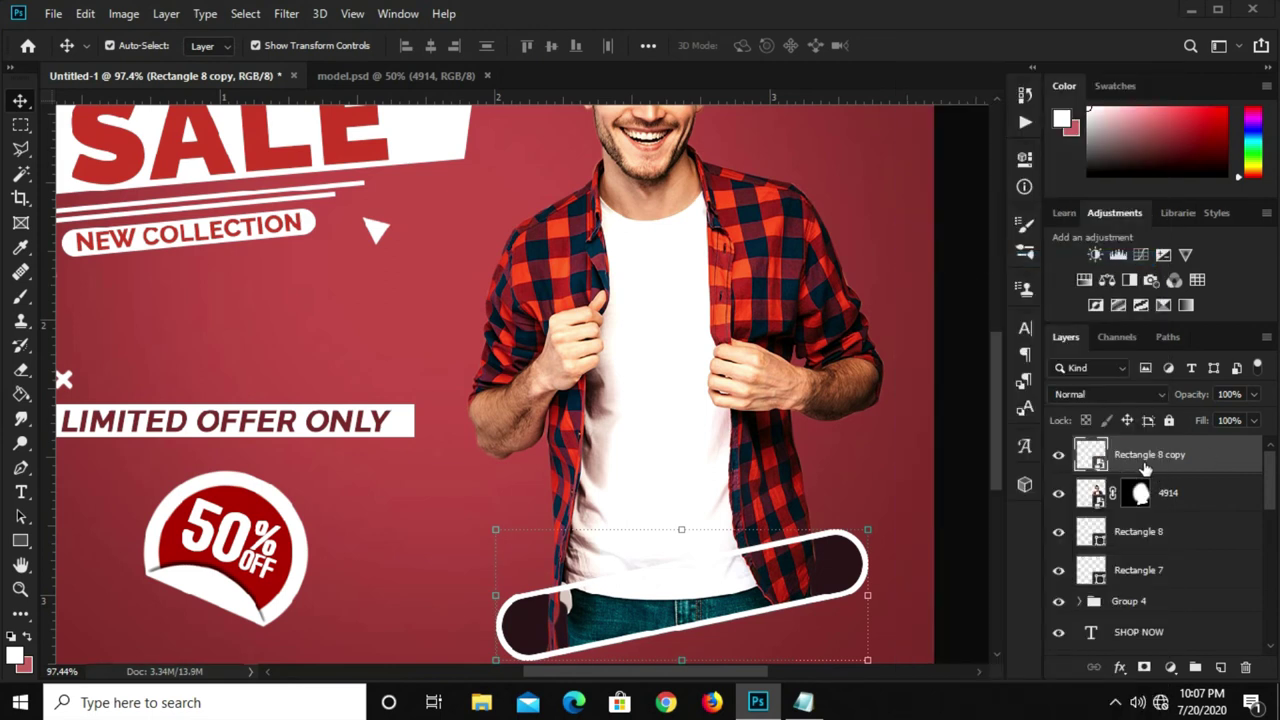
{"action": "left_click", "coordinate": [1142, 667]}
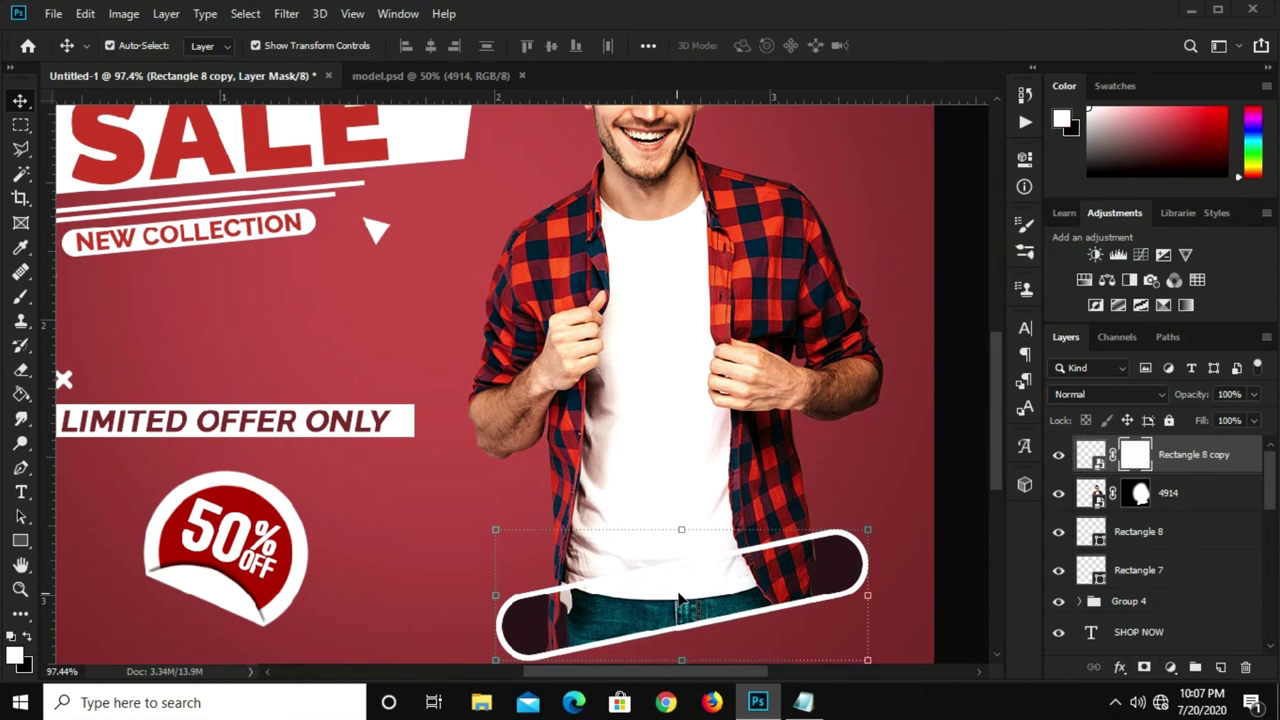
{"action": "scroll", "coordinate": [684, 587], "scroll_direction": "up", "scroll_amount": 3}
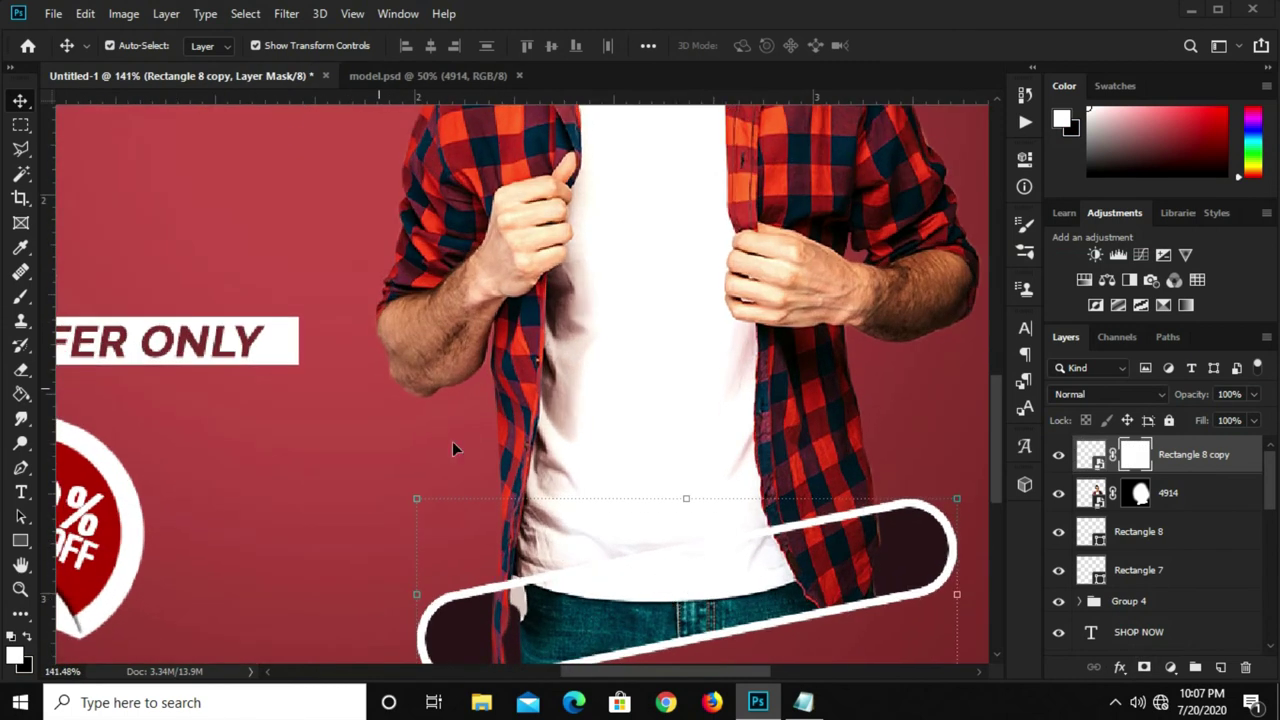
Polygonal-lasso the bar outline's upper edge where it crosses the shirt.
{"action": "left_click", "coordinate": [14, 147]}
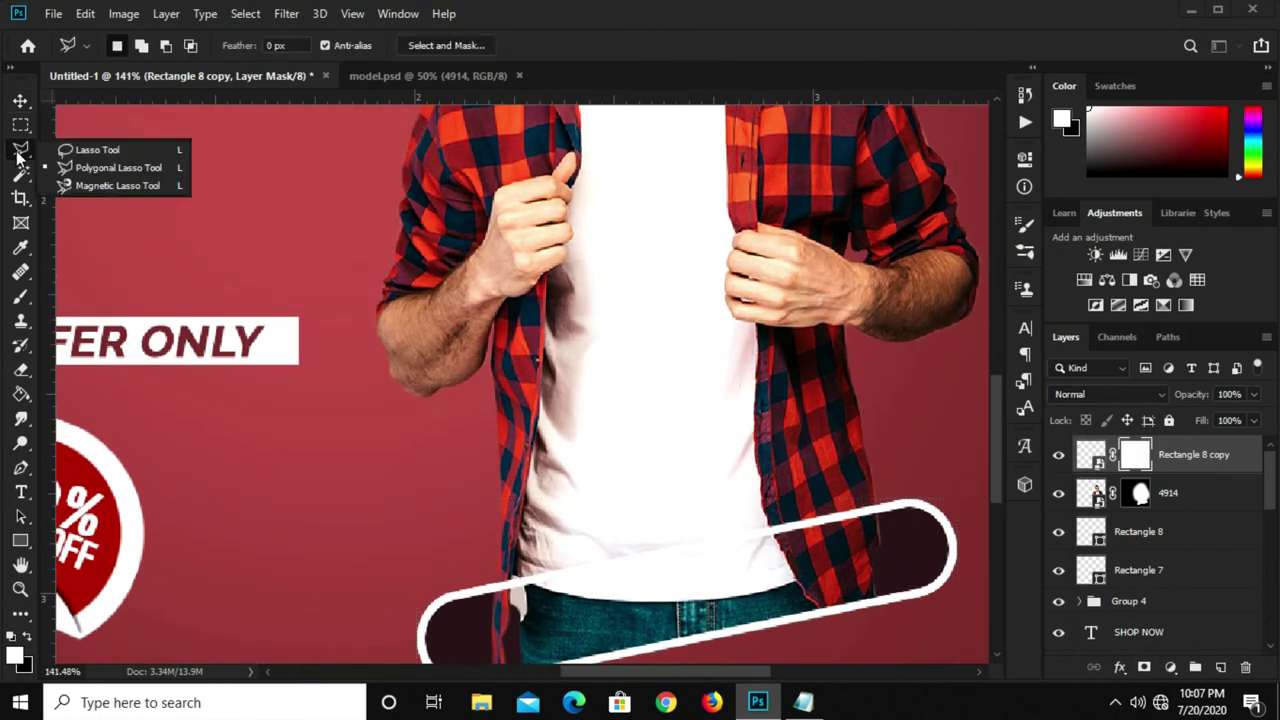
{"action": "left_click", "coordinate": [86, 170]}
{"action": "scroll", "coordinate": [541, 577], "scroll_direction": "up", "scroll_amount": 2}
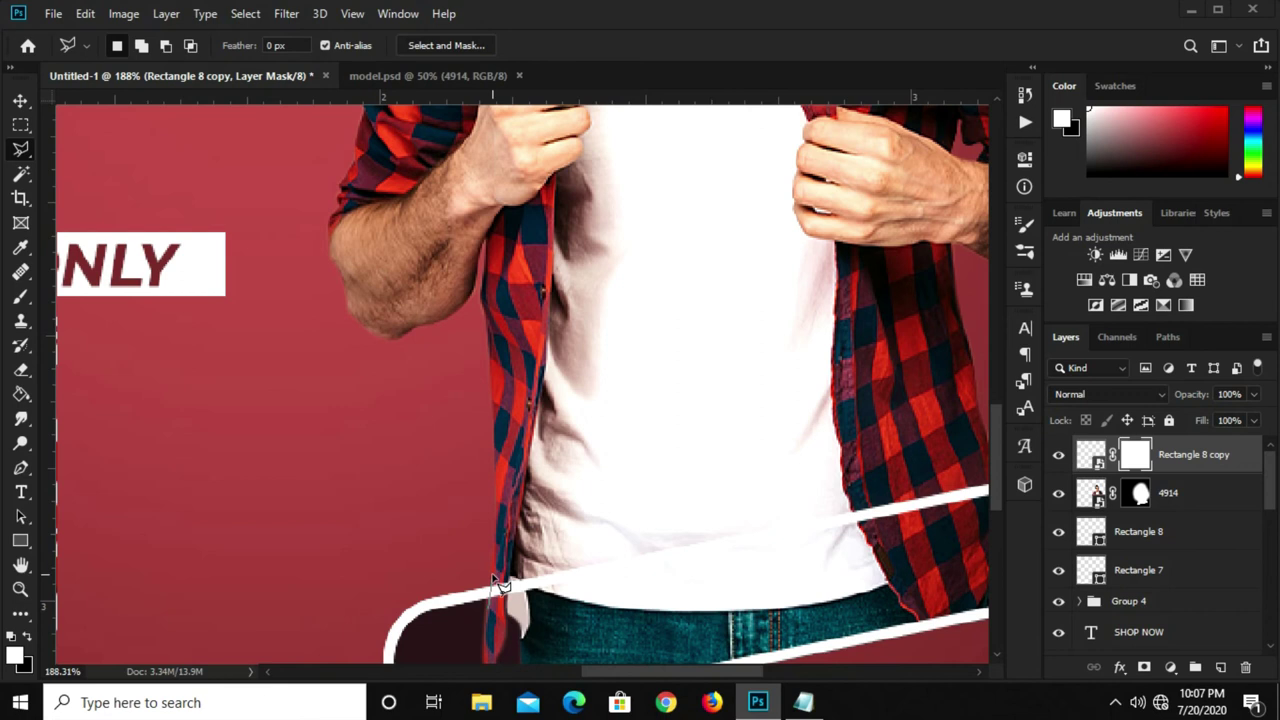
{"action": "scroll", "coordinate": [490, 617], "scroll_direction": "up", "scroll_amount": 3}
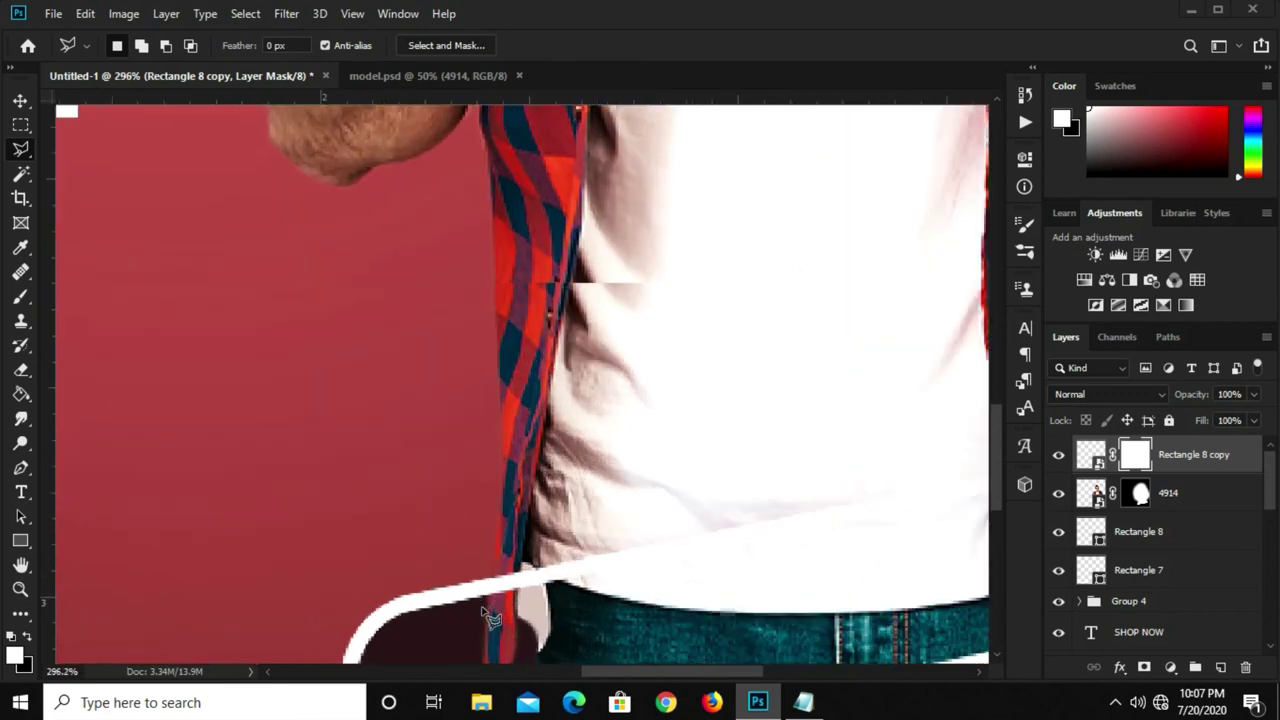
{"action": "left_click", "coordinate": [497, 578]}
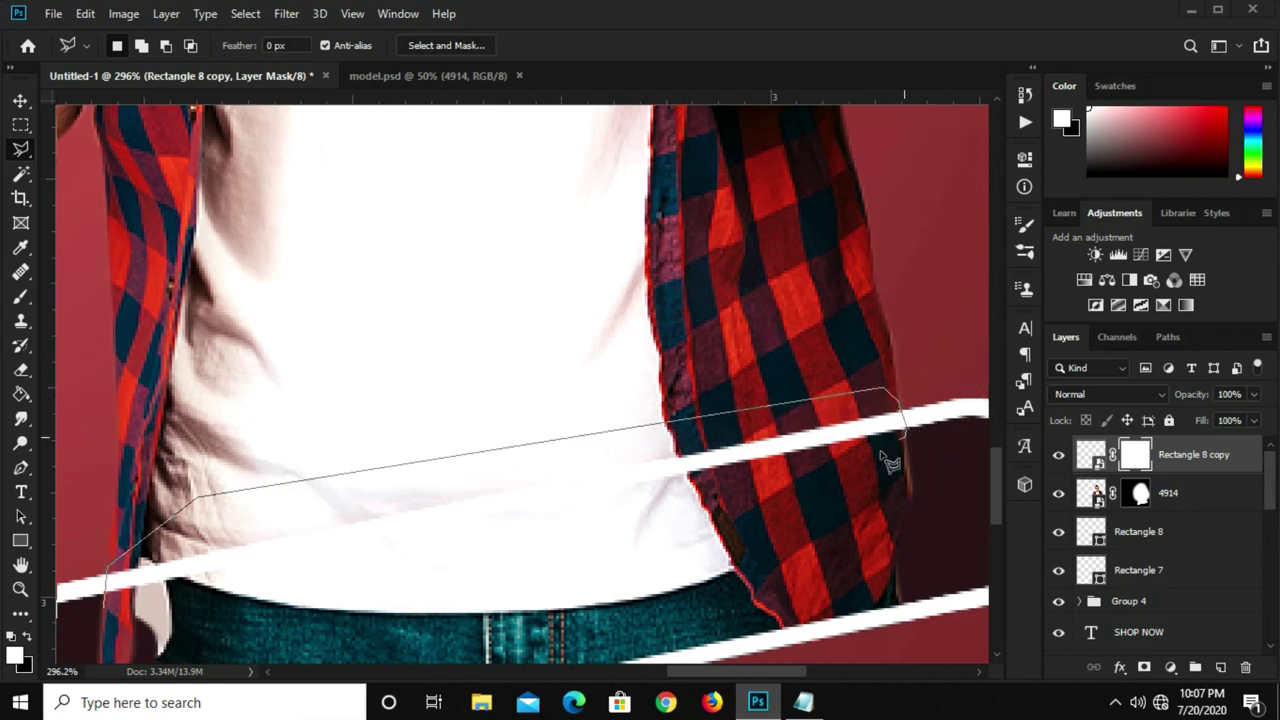
{"action": "left_click", "coordinate": [205, 604]}
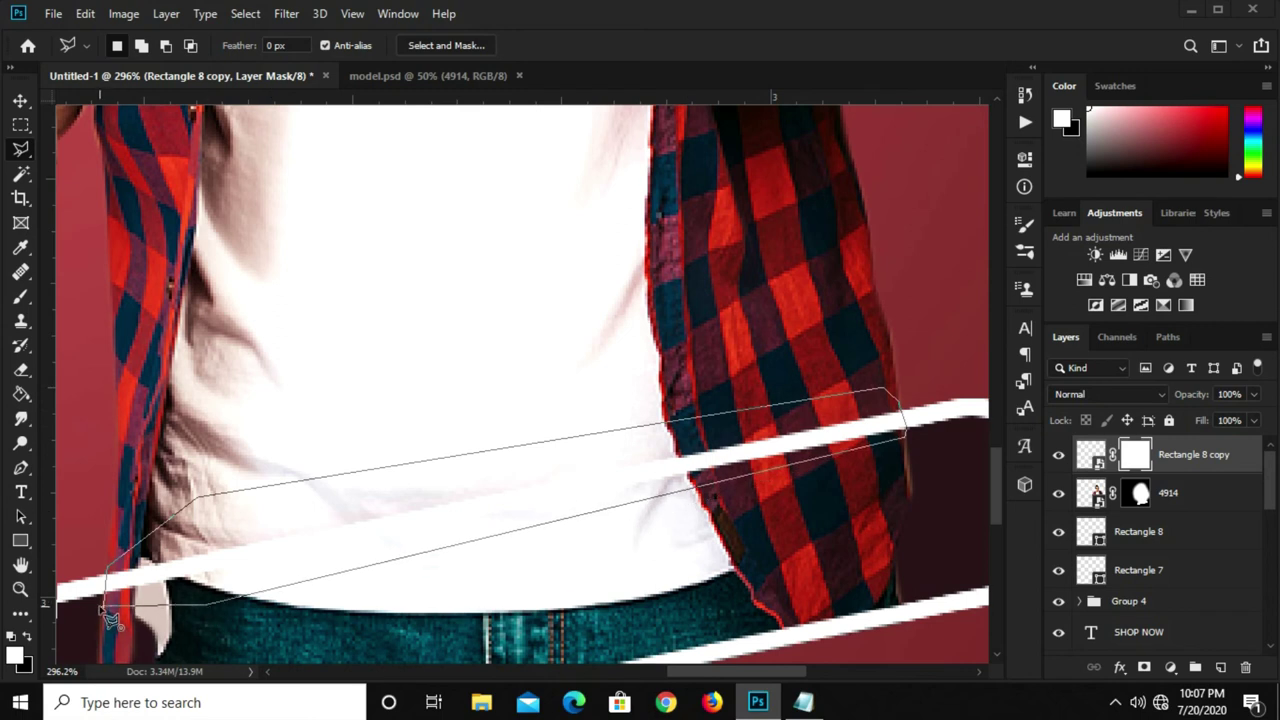
{"action": "left_click", "coordinate": [110, 615]}
Fill the mask selection with black to hide that edge, then deselect.
{"action": "right_click", "coordinate": [290, 565]}
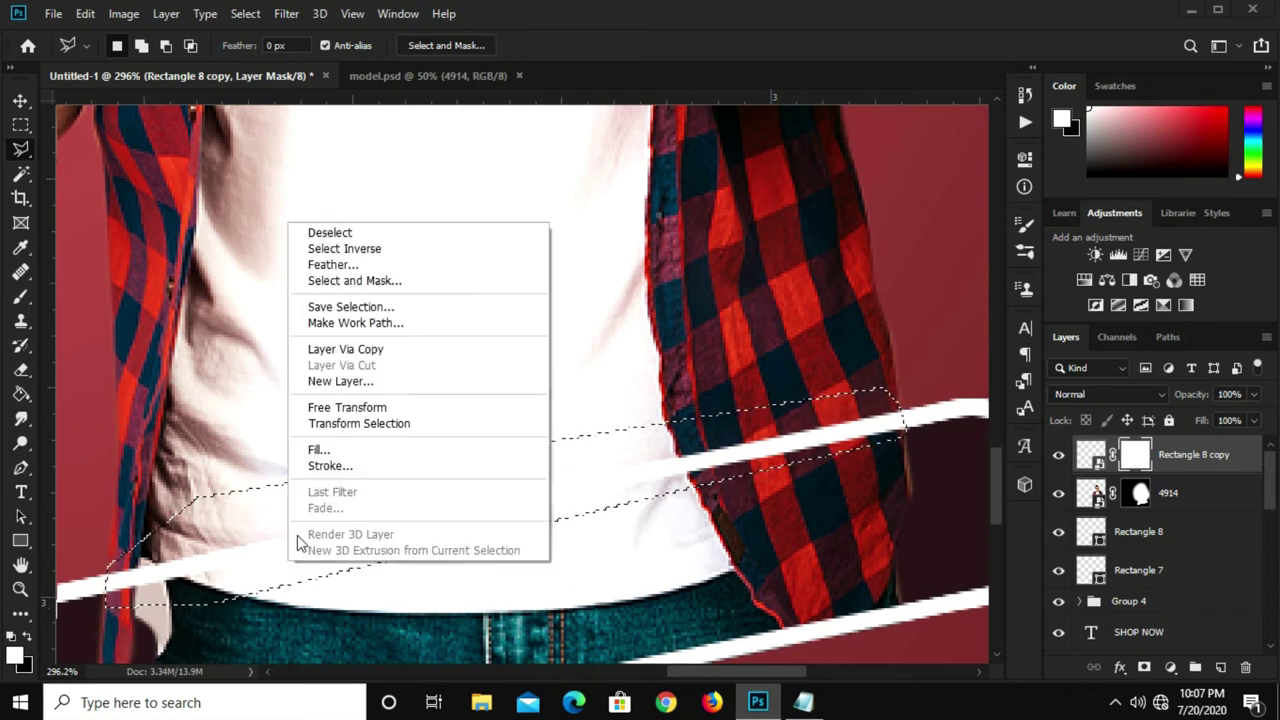
{"action": "left_click", "coordinate": [352, 452]}
{"action": "left_click", "coordinate": [571, 176]}
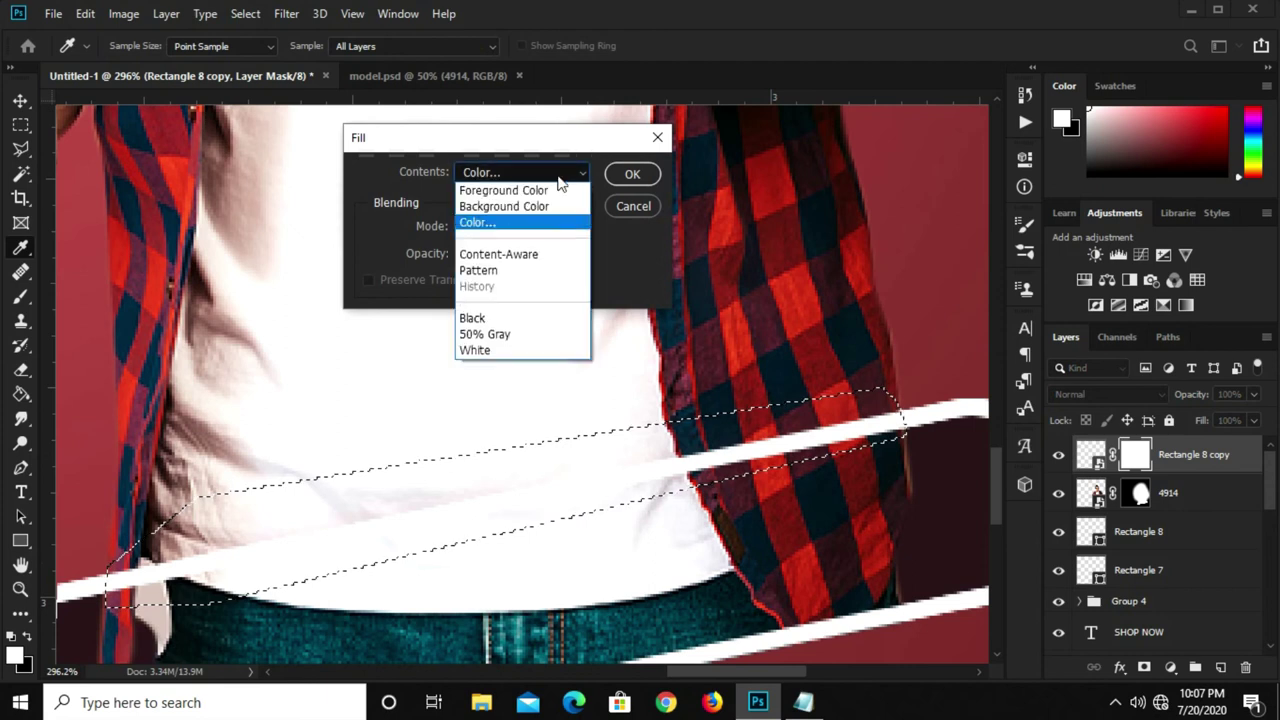
{"action": "left_click", "coordinate": [490, 223]}
{"action": "left_click_drag", "start_coordinate": [877, 463], "coordinate": [785, 593]}
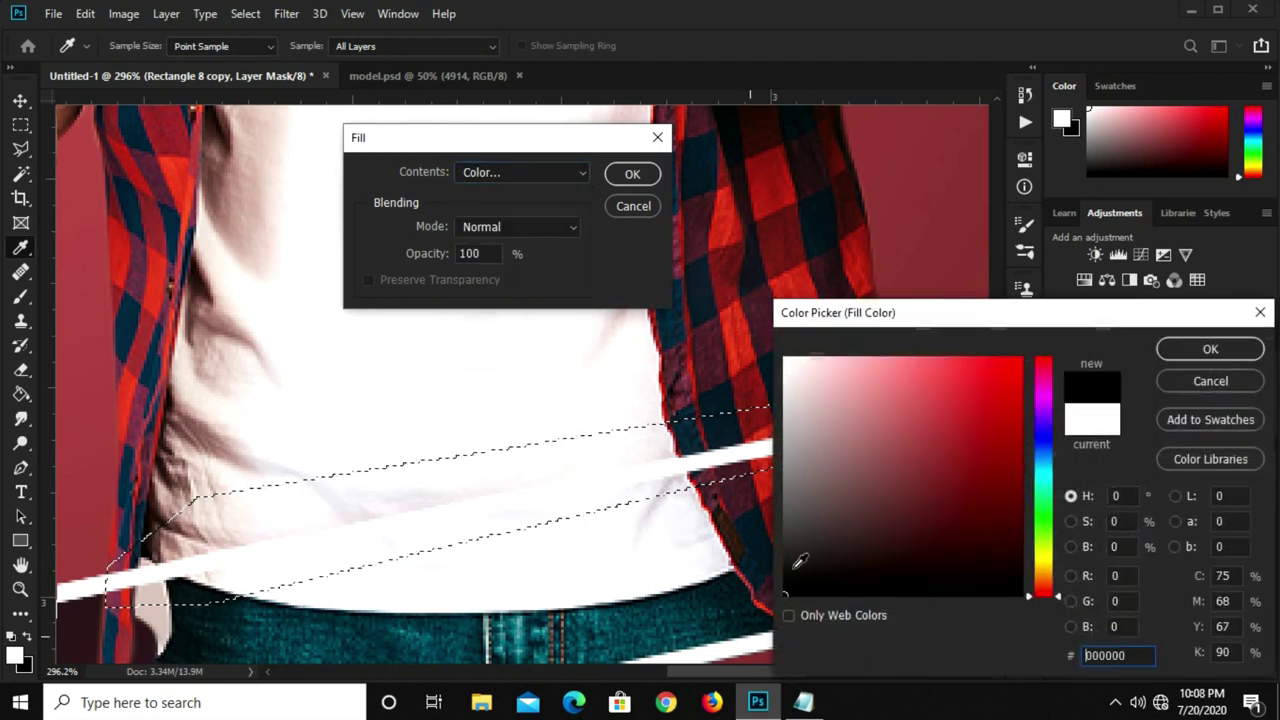
{"action": "left_click", "coordinate": [1208, 350]}
{"action": "left_click", "coordinate": [632, 174]}
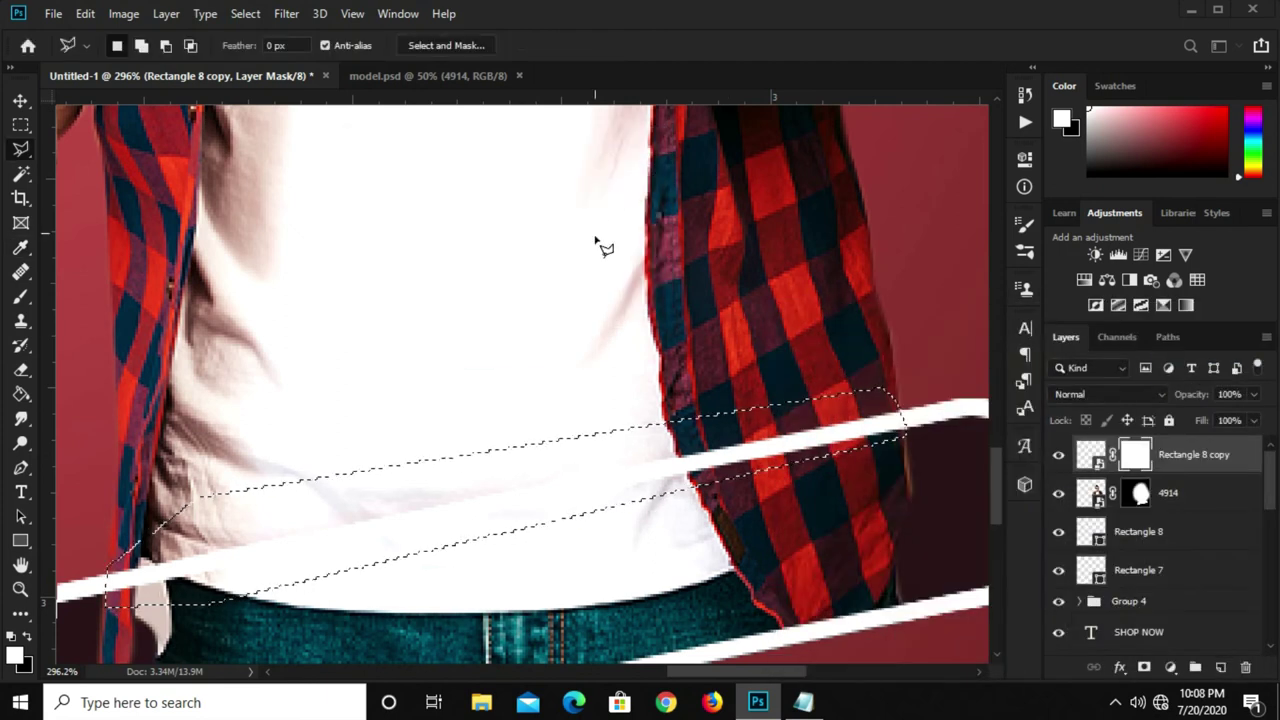
{"action": "key", "text": "ctrl+d"}
{"action": "key", "text": "ctrl+0"}
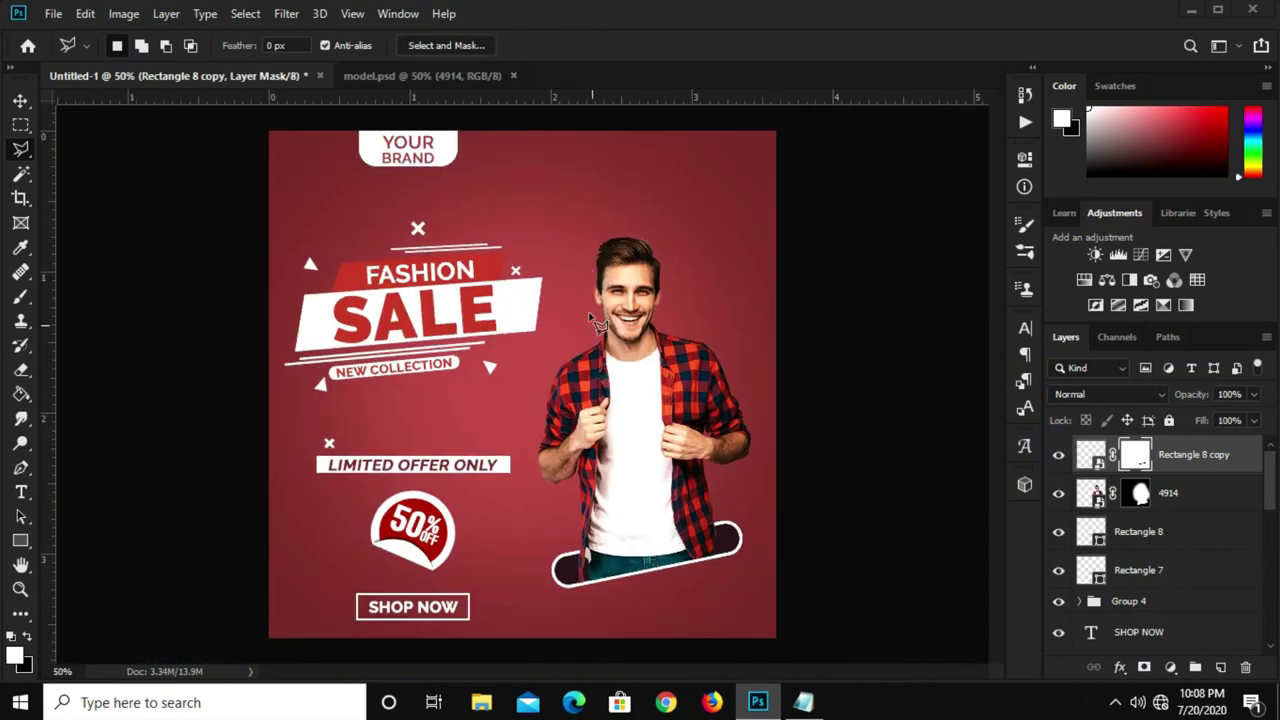
Zoom the poster to 50% and add a new empty Layer 5.
{"action": "key", "text": "v"}
{"action": "left_click", "coordinate": [800, 388]}
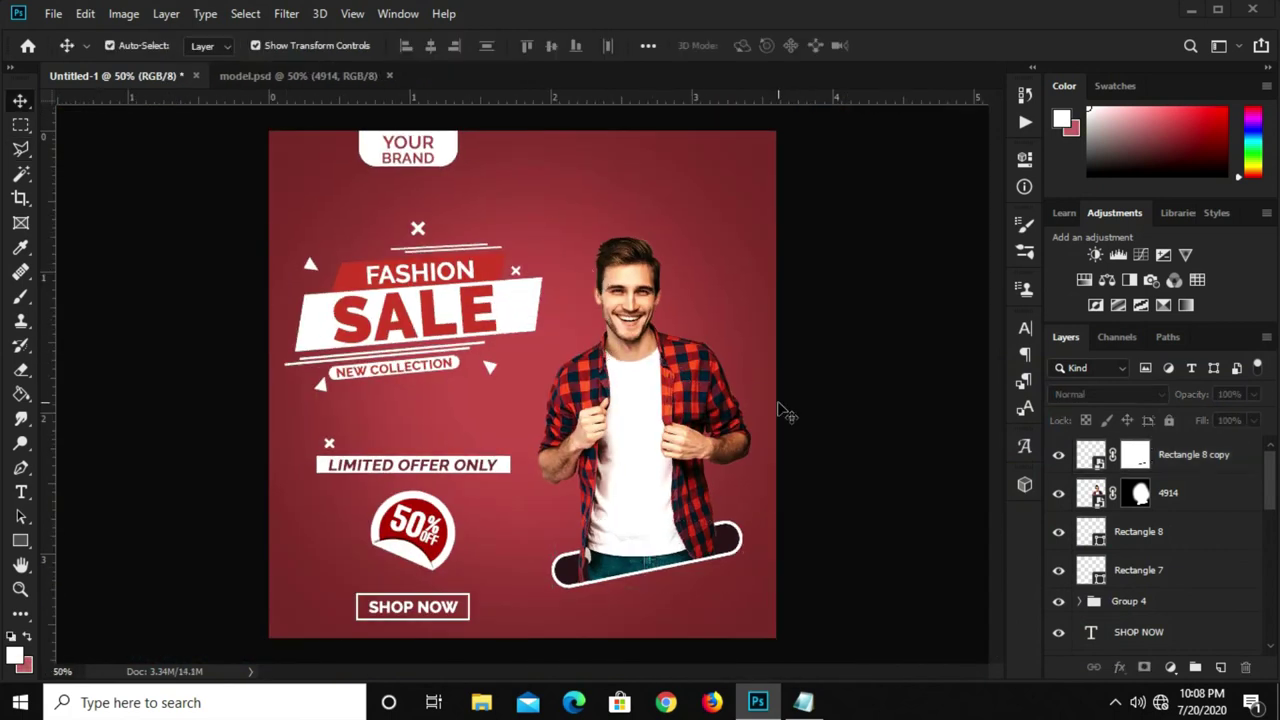
{"action": "key", "text": "ctrl+0"}
{"action": "key", "text": "ctrl+minus"}
{"action": "key", "text": "ctrl+0"}
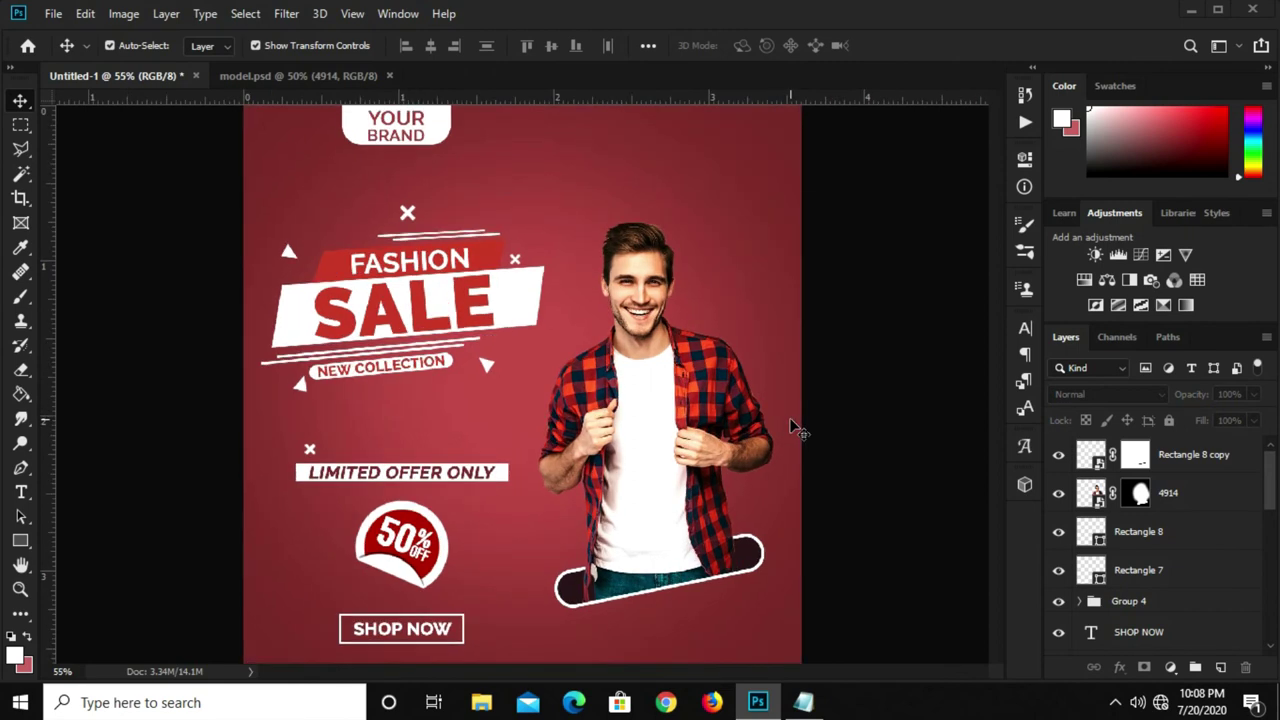
{"action": "key", "text": "ctrl+minus"}
{"action": "left_click", "coordinate": [1221, 668]}
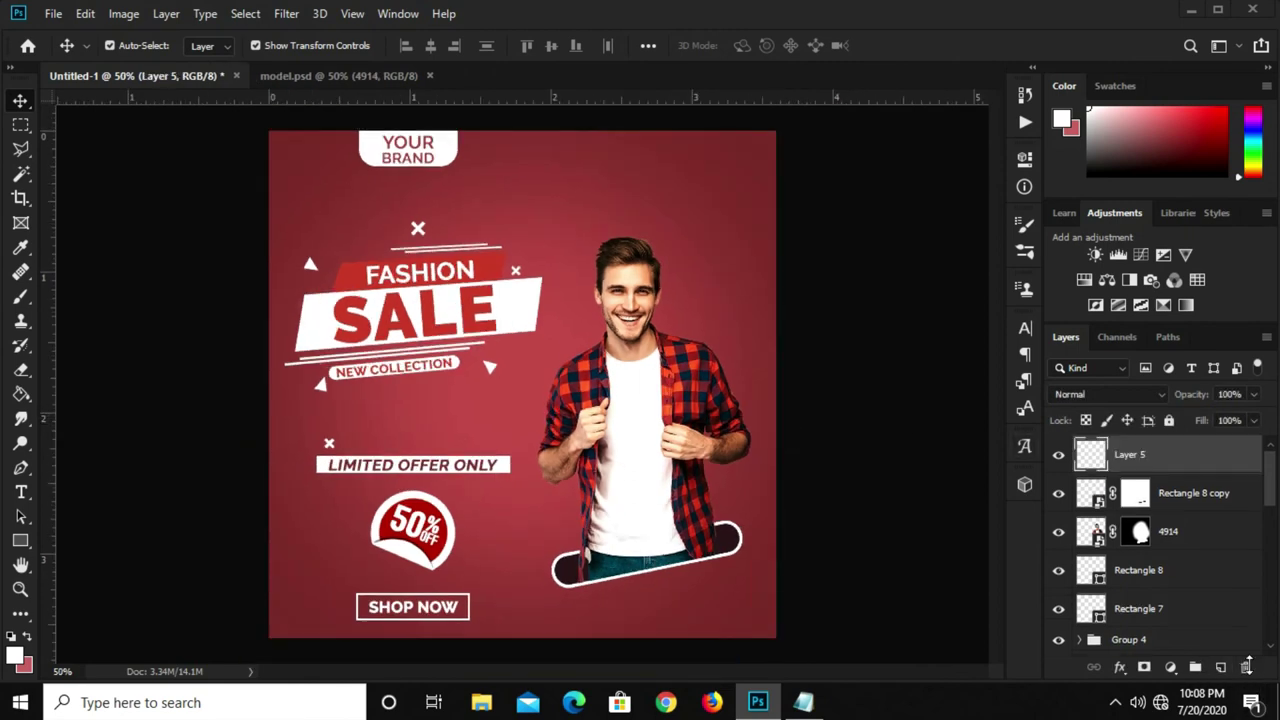
Choose a hard round brush and shrink it to 70 px.
{"action": "left_click", "coordinate": [1025, 224]}
{"action": "left_click", "coordinate": [20, 296]}
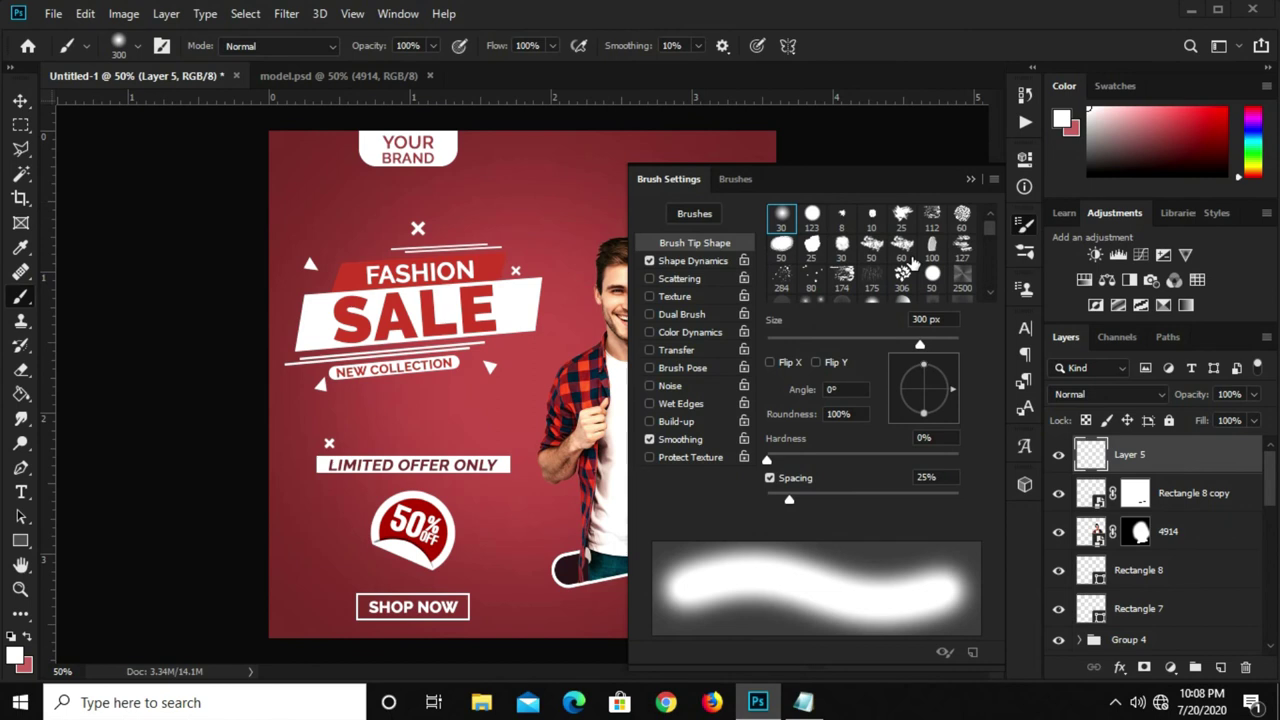
{"action": "scroll", "coordinate": [913, 262], "scroll_direction": "down", "scroll_amount": 5}
{"action": "scroll", "coordinate": [925, 268], "scroll_direction": "down", "scroll_amount": 5}
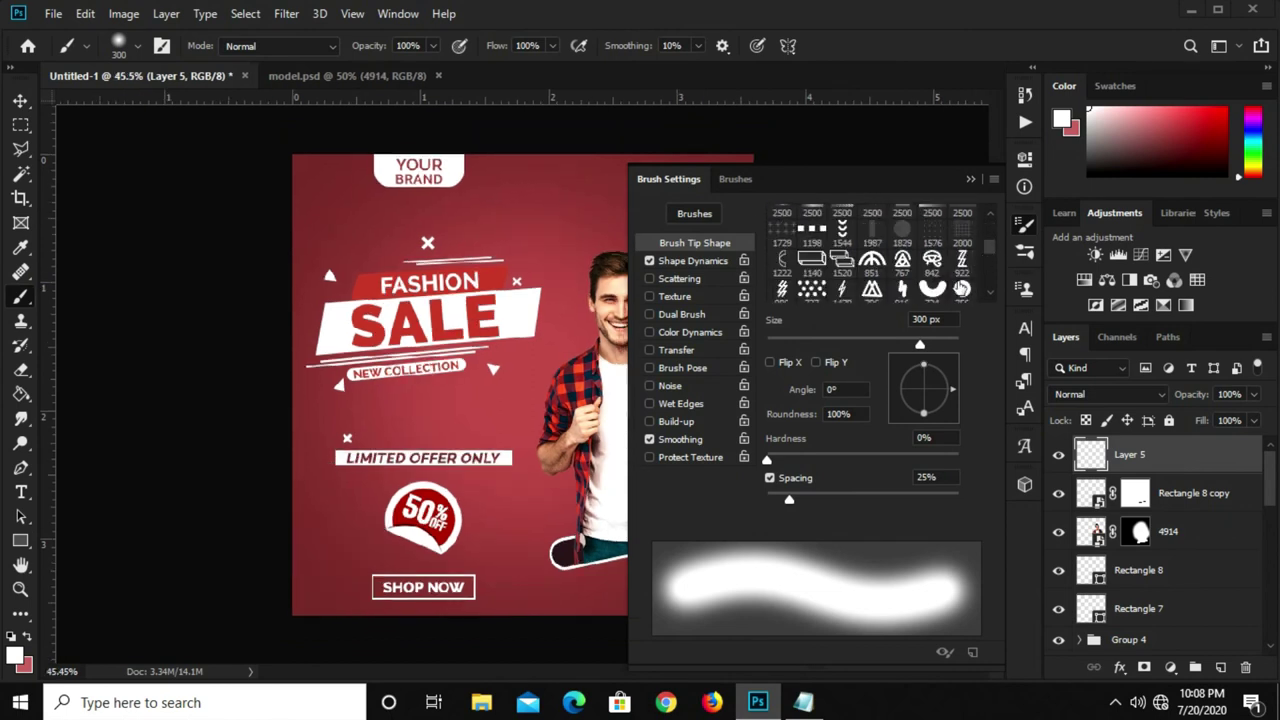
{"action": "scroll", "coordinate": [962, 289], "scroll_direction": "down", "scroll_amount": 2}
{"action": "scroll", "coordinate": [968, 276], "scroll_direction": "down", "scroll_amount": 2}
{"action": "left_click", "coordinate": [963, 246]}
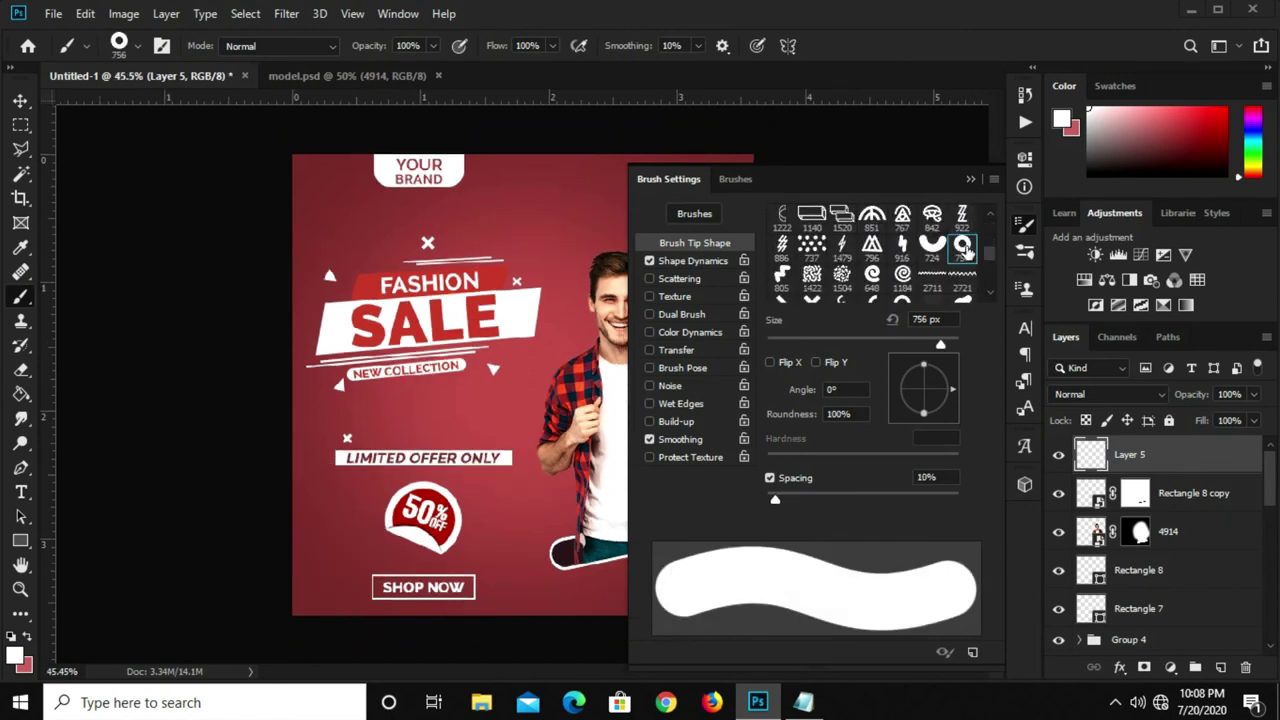
{"action": "left_click", "coordinate": [970, 180]}
{"action": "key", "text": "bracketleft"}
{"action": "key", "text": "bracketleft"}
{"action": "key", "text": "bracketleft"}
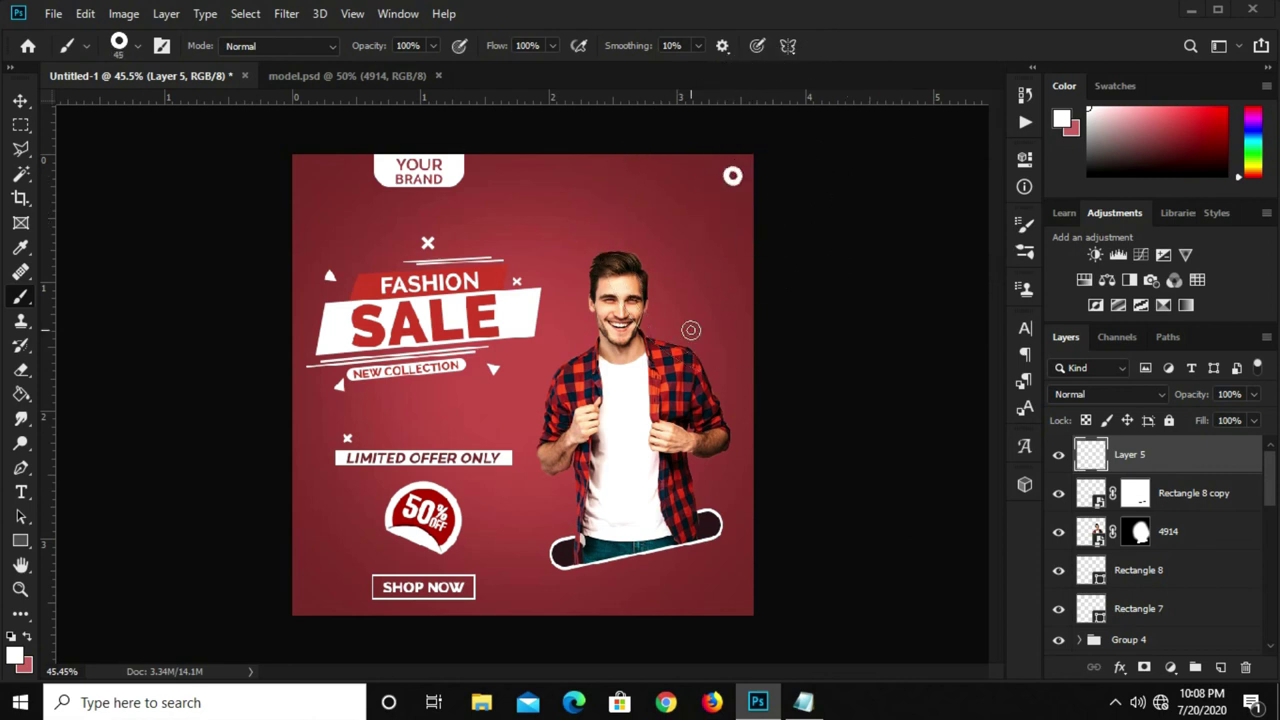
Finish the two white circles at top-right and beside the model, then clear the layer selection.
{"action": "scroll", "coordinate": [706, 470], "scroll_direction": "up", "scroll_amount": 3}
{"action": "scroll", "coordinate": [706, 478], "scroll_direction": "up", "scroll_amount": 1}
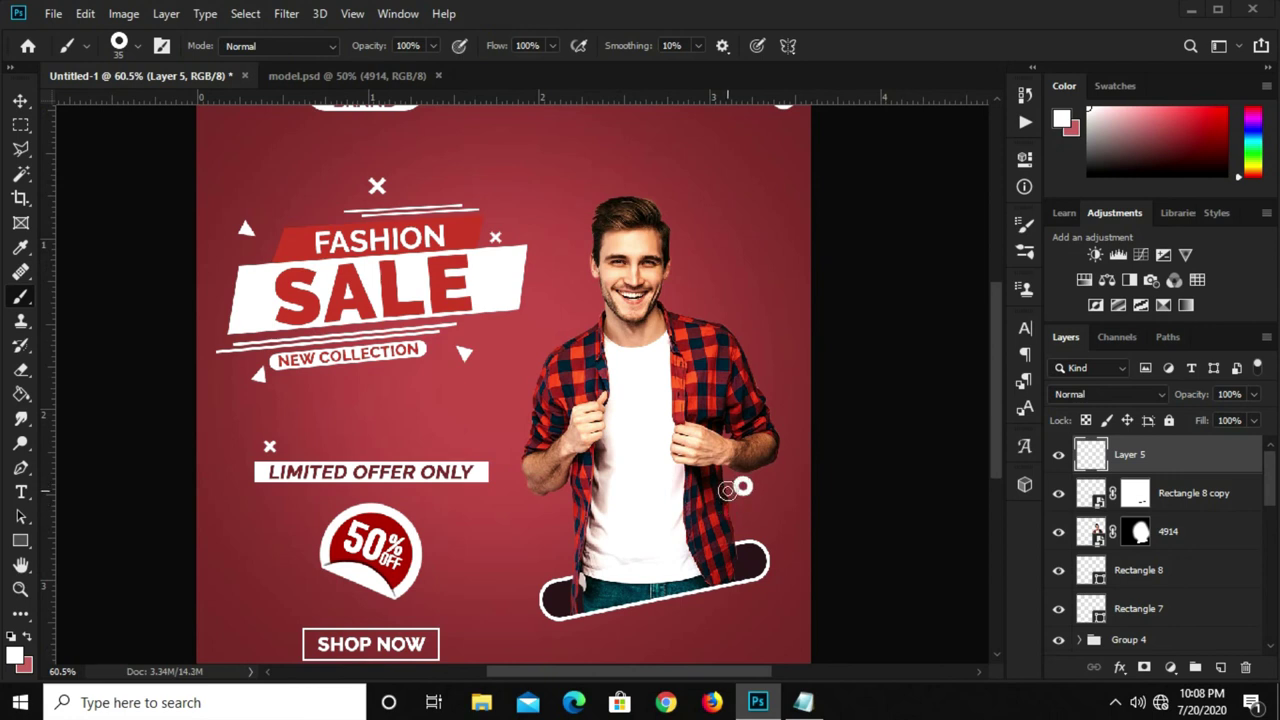
{"action": "scroll", "coordinate": [727, 490], "scroll_direction": "down", "scroll_amount": 1}
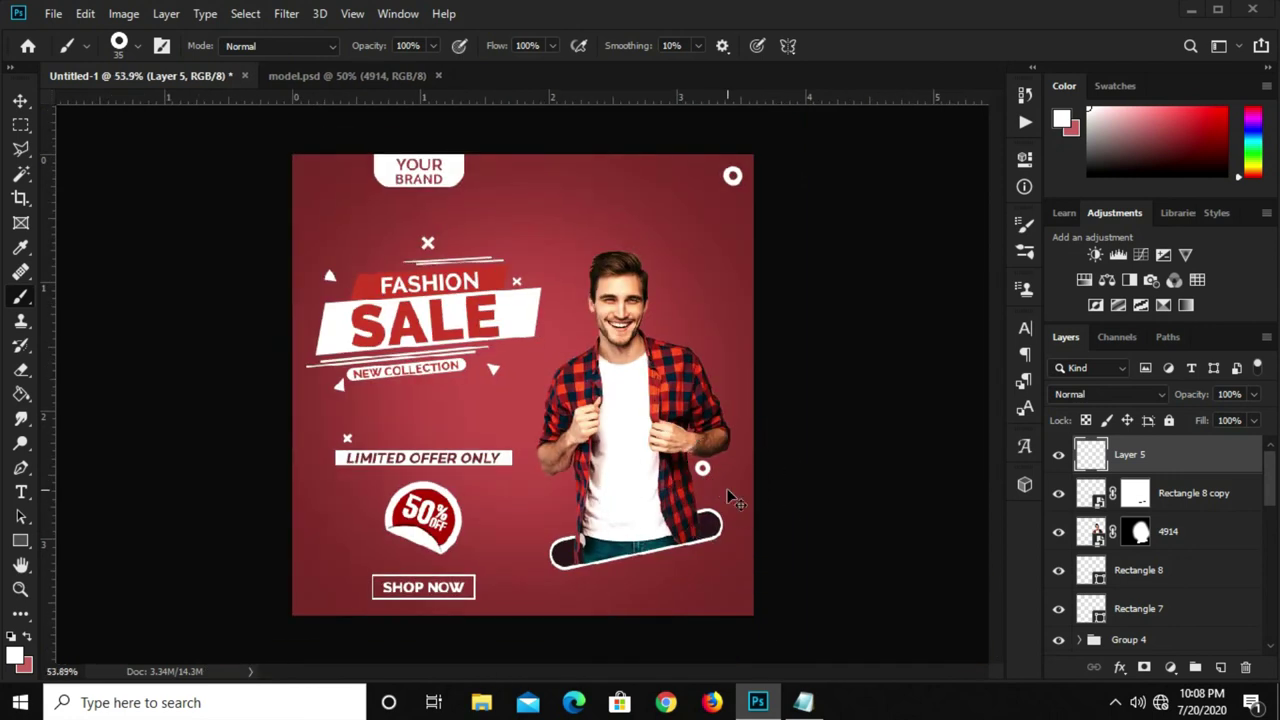
{"action": "scroll", "coordinate": [735, 500], "scroll_direction": "up", "scroll_amount": 1}
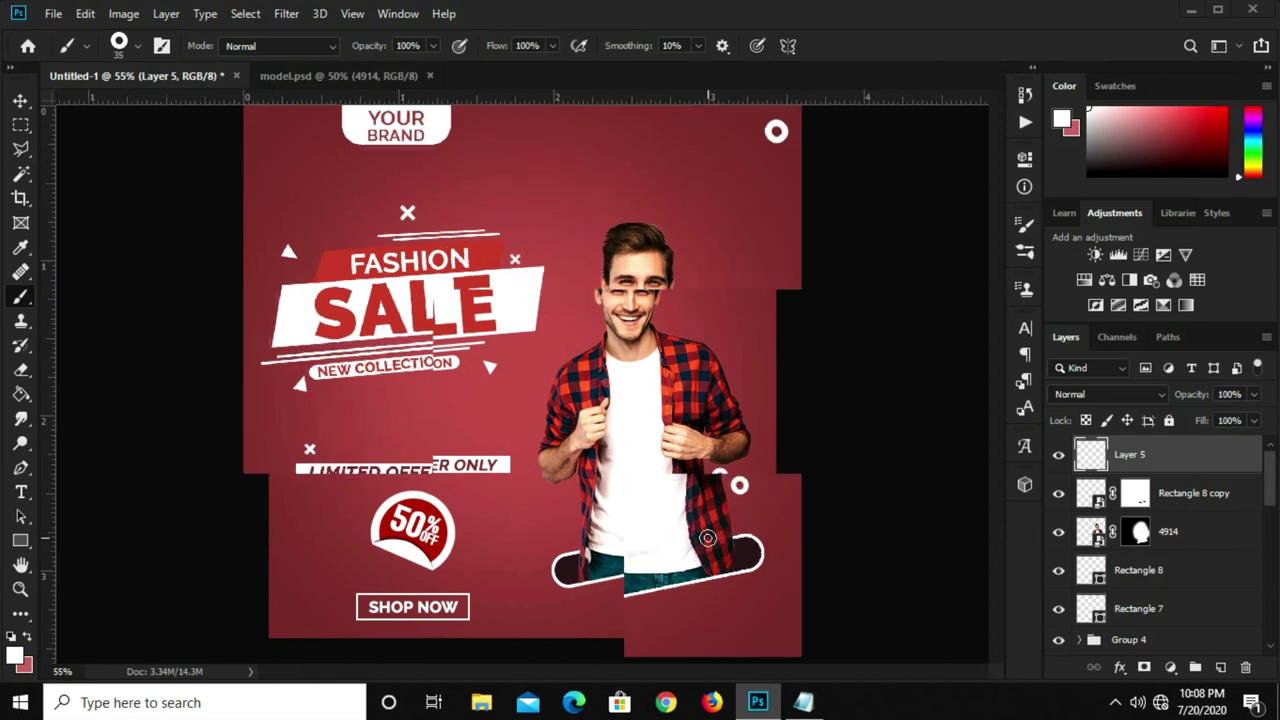
{"action": "key", "text": "v"}
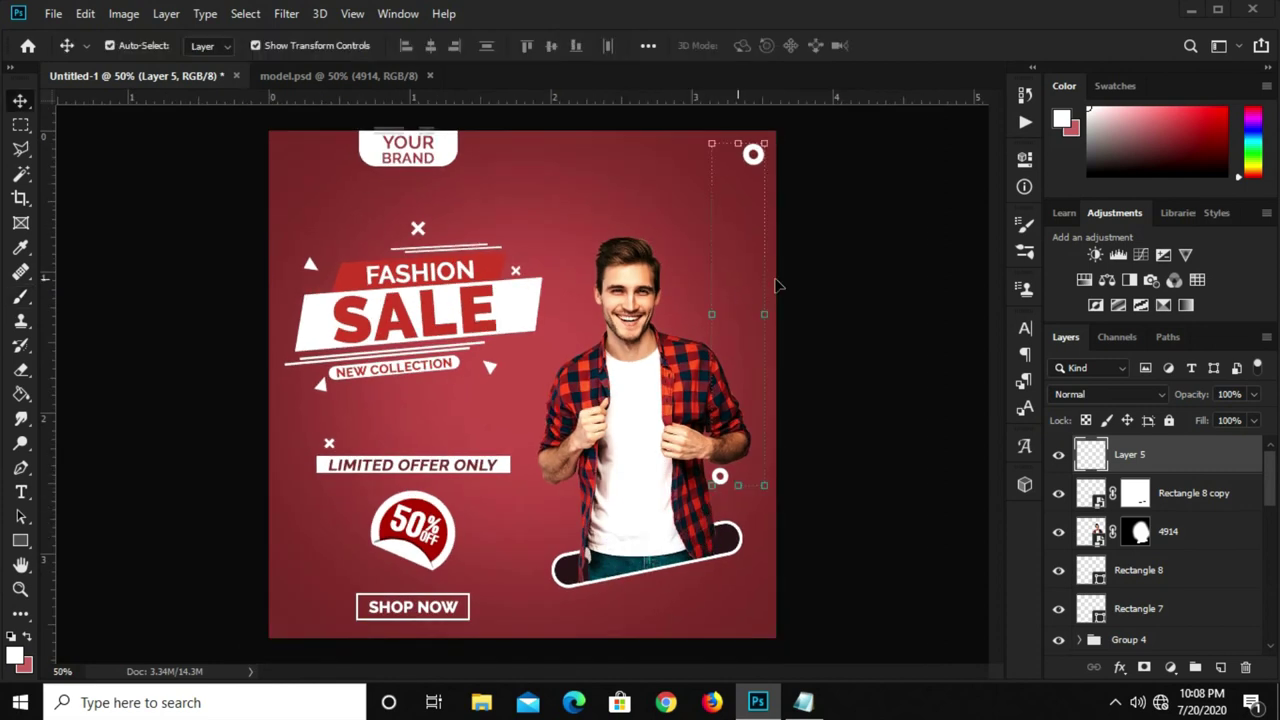
{"action": "left_click", "coordinate": [845, 303]}
{"action": "scroll", "coordinate": [829, 300], "scroll_direction": "up", "scroll_amount": 1}
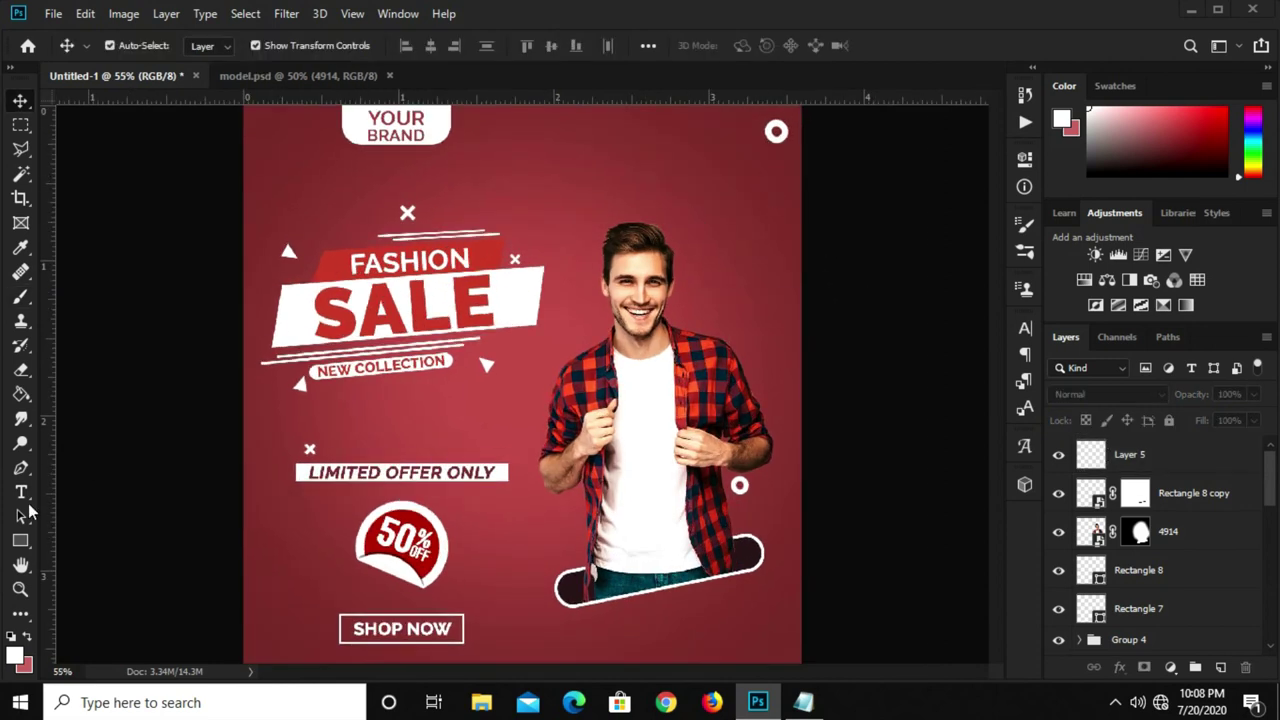
Draw a custom-shape triangle near the poster's top-right corner.
{"action": "left_click_drag", "start_coordinate": [20, 541], "coordinate": [105, 628]}
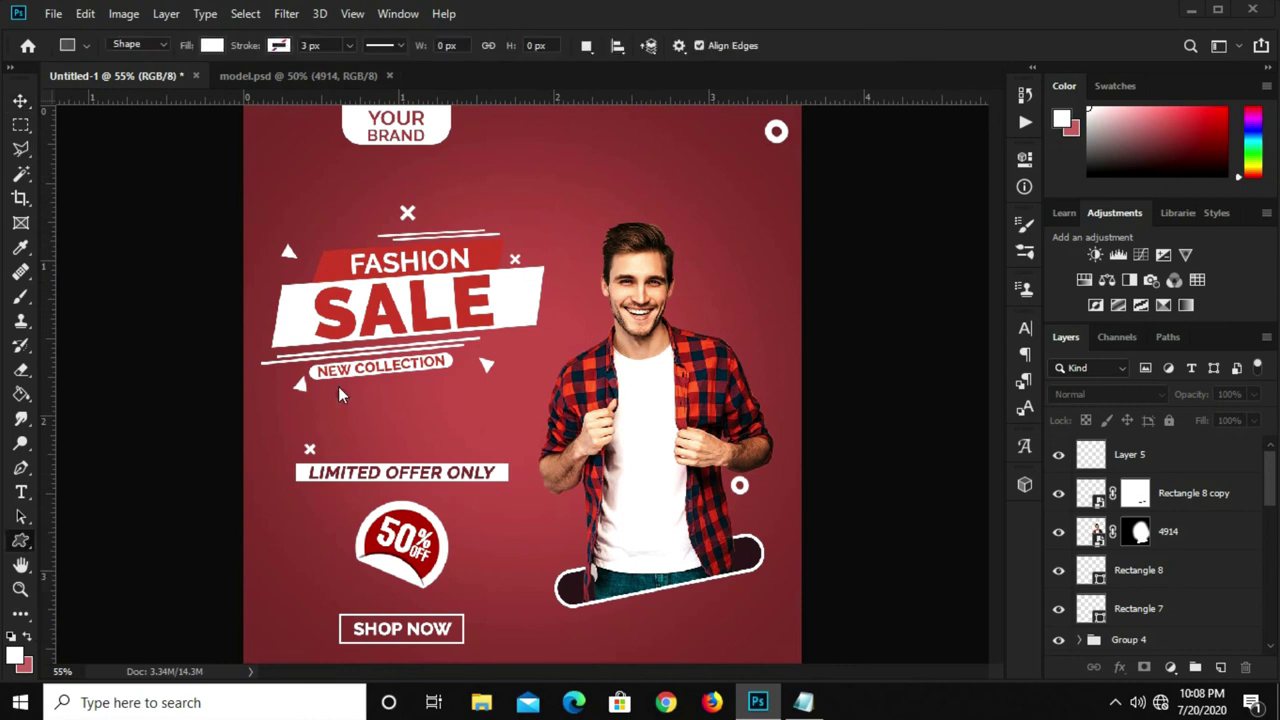
{"action": "left_click", "coordinate": [762, 46]}
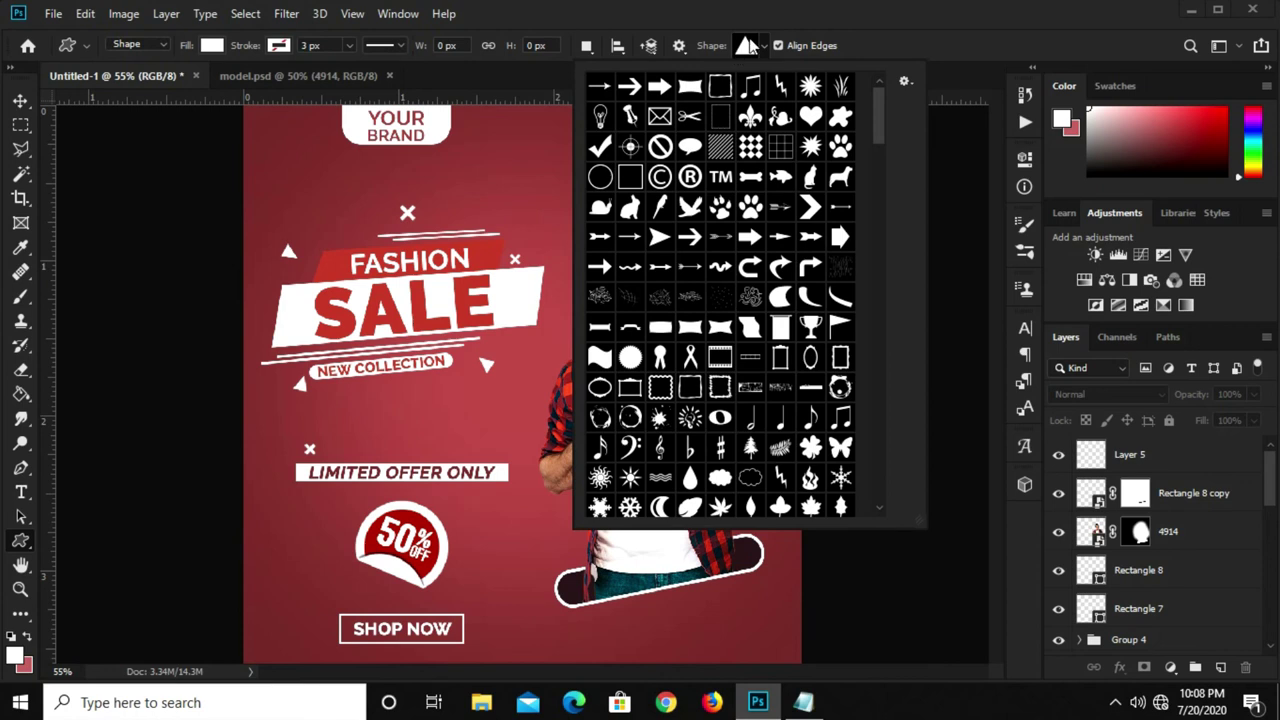
{"action": "left_click_drag", "start_coordinate": [883, 147], "coordinate": [883, 210]}
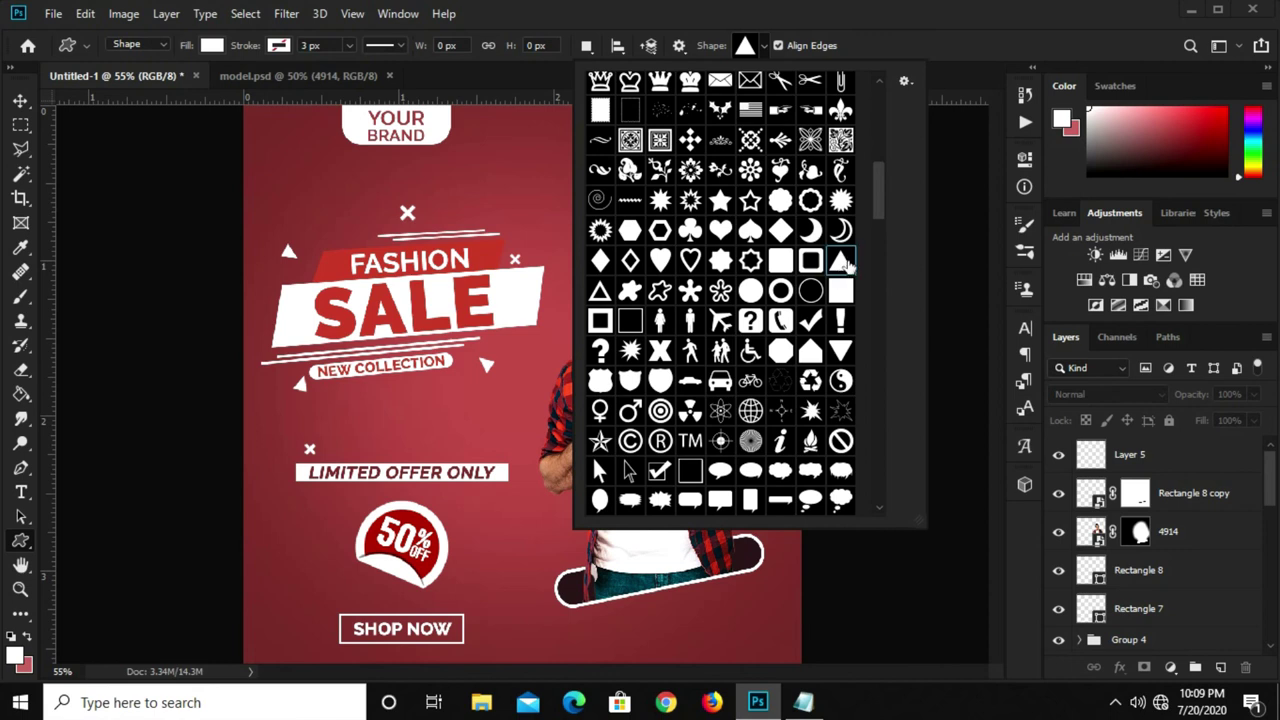
{"action": "left_click", "coordinate": [768, 236]}
{"action": "mouse_move", "coordinate": [735, 190]}
{"action": "left_mouse_down"}
{"action": "mouse_move", "coordinate": [761, 234]}
{"action": "mouse_move", "coordinate": [775, 228]}
{"action": "left_mouse_up"}
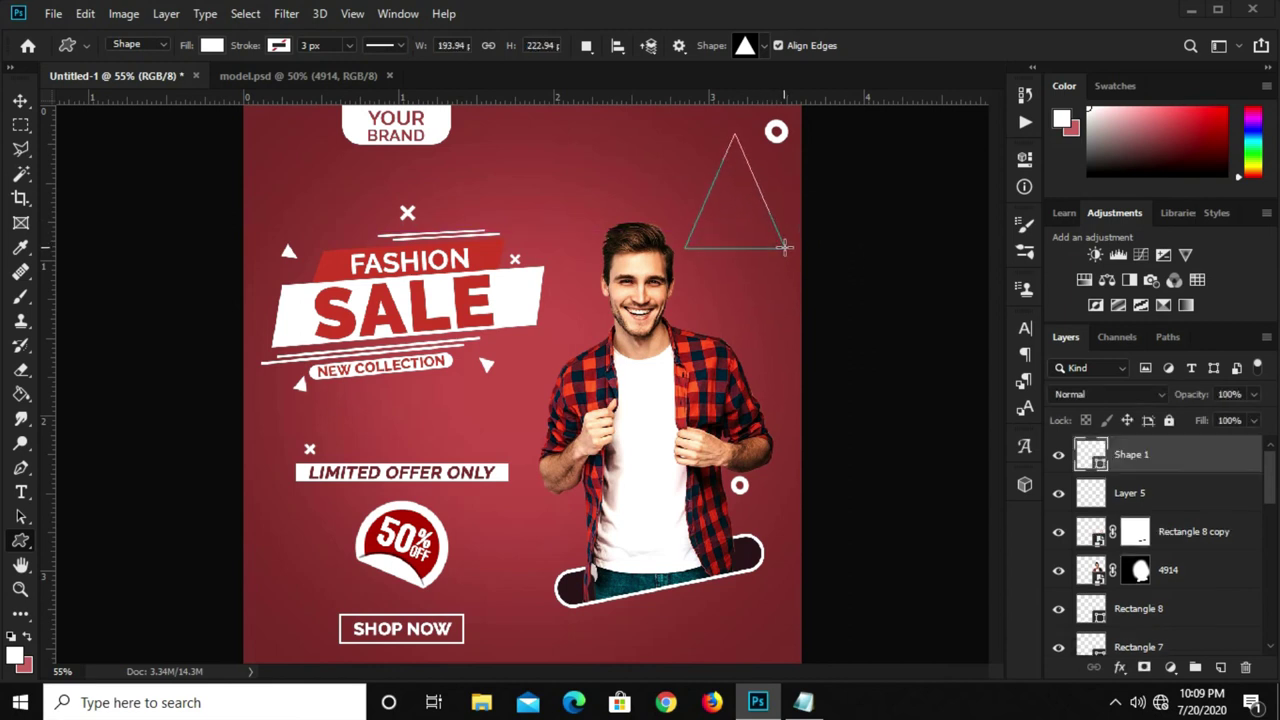
{"action": "left_click_drag", "start_coordinate": [775, 228], "coordinate": [786, 246]}
Give the triangle no fill and a 4 px white outline.
{"action": "left_click", "coordinate": [212, 45]}
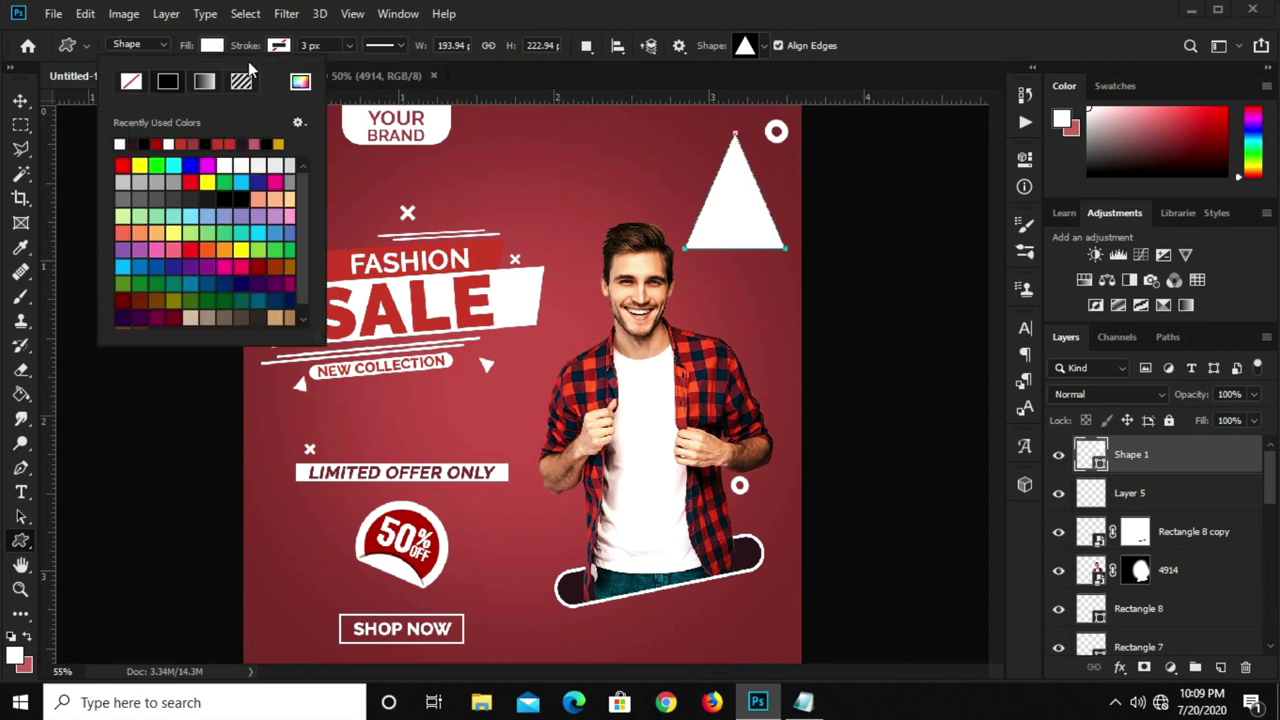
{"action": "left_click", "coordinate": [278, 46]}
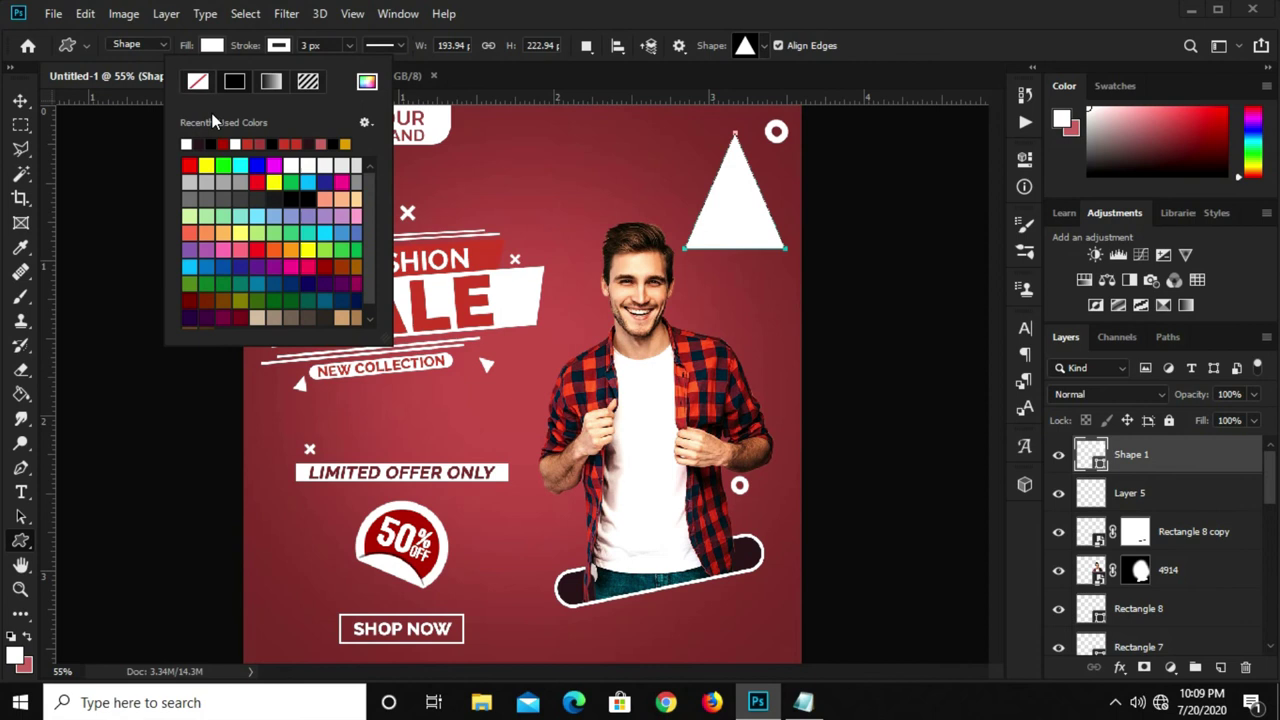
{"action": "left_click", "coordinate": [209, 46]}
{"action": "left_click", "coordinate": [131, 82]}
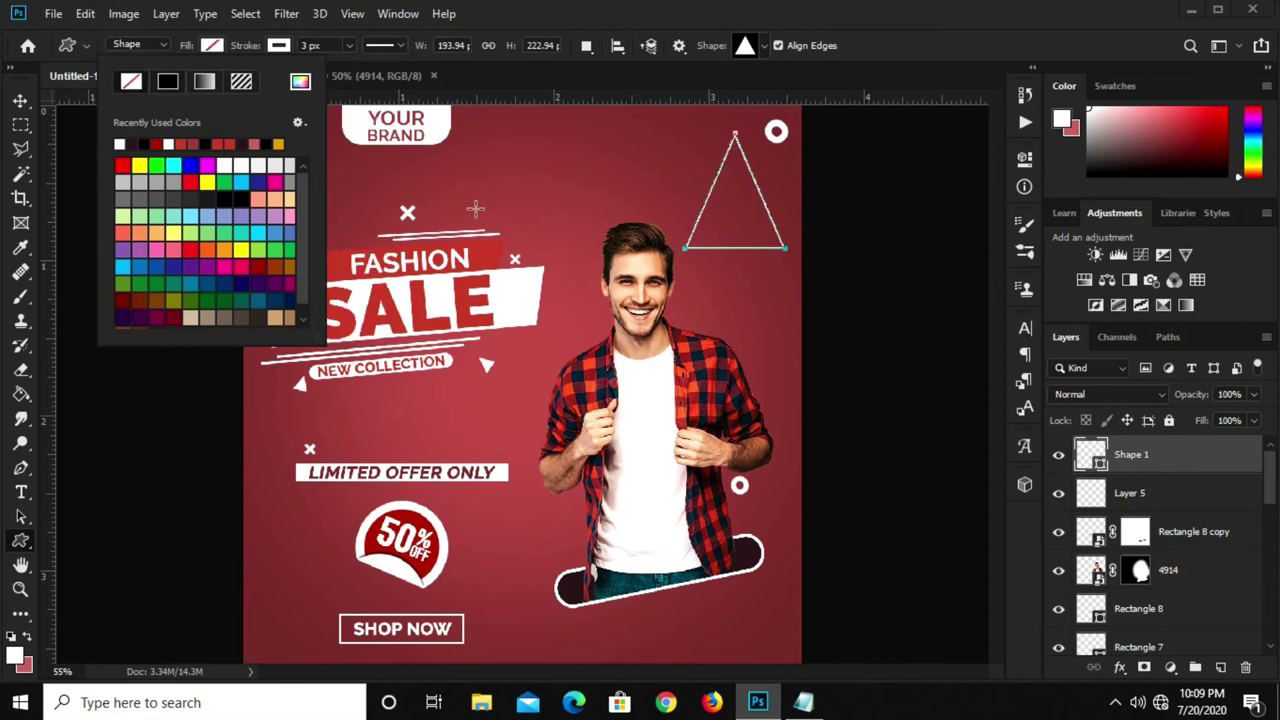
{"action": "left_click", "coordinate": [326, 48]}
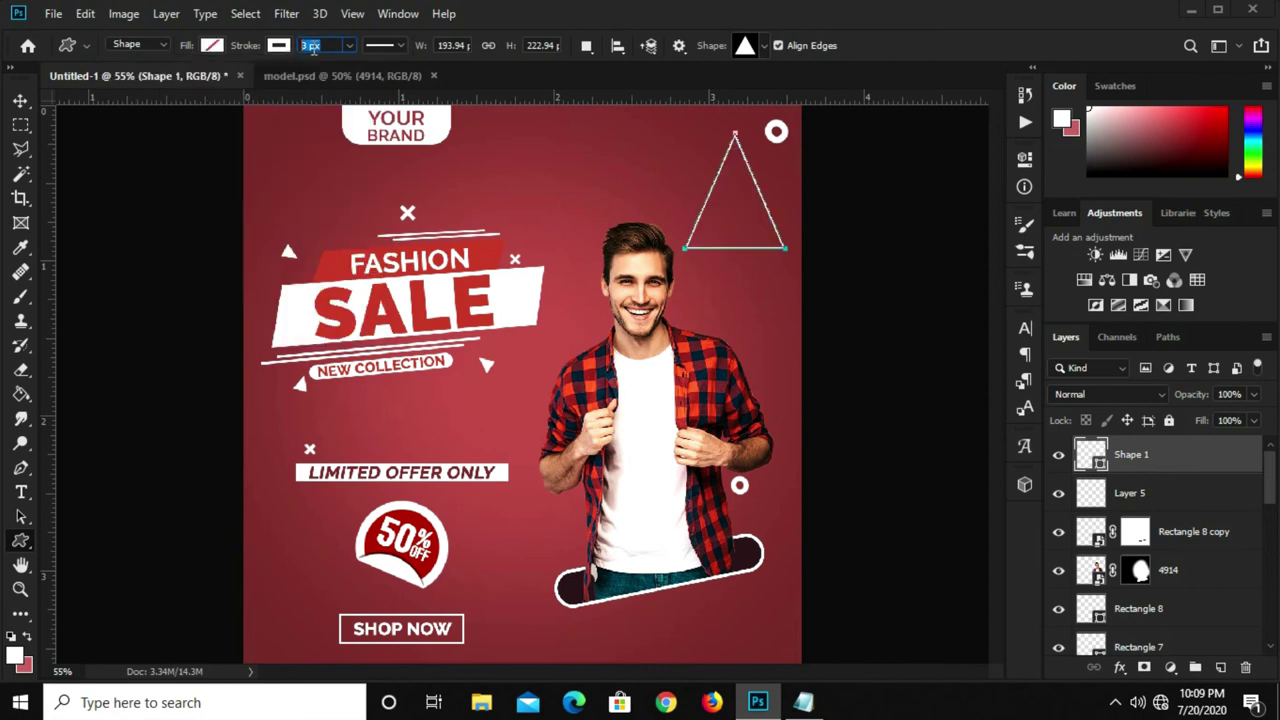
{"action": "type", "text": "4"}
{"action": "key", "text": "Return"}
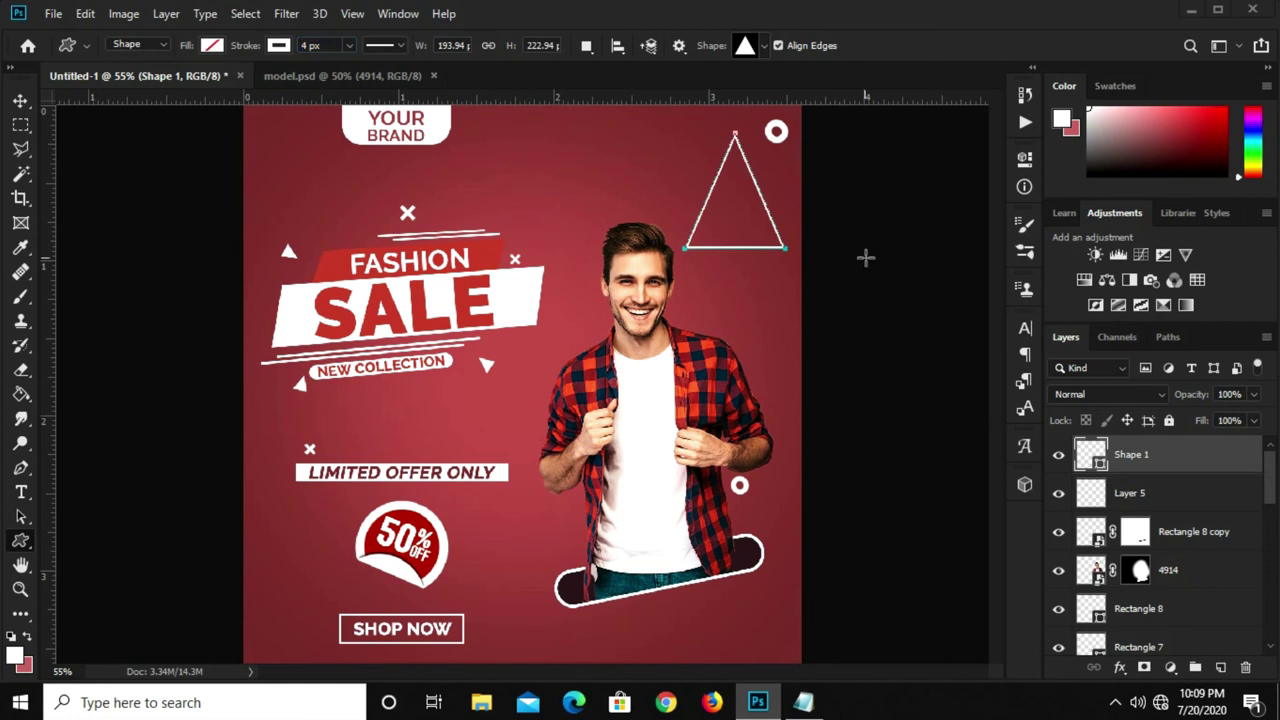
Duplicate the outlined triangle and zoom in around it.
{"action": "key", "text": "v"}
{"action": "scroll", "coordinate": [752, 205], "scroll_direction": "up", "scroll_amount": 3}
{"action": "left_click_drag", "start_coordinate": [752, 205], "coordinate": [759, 214]}
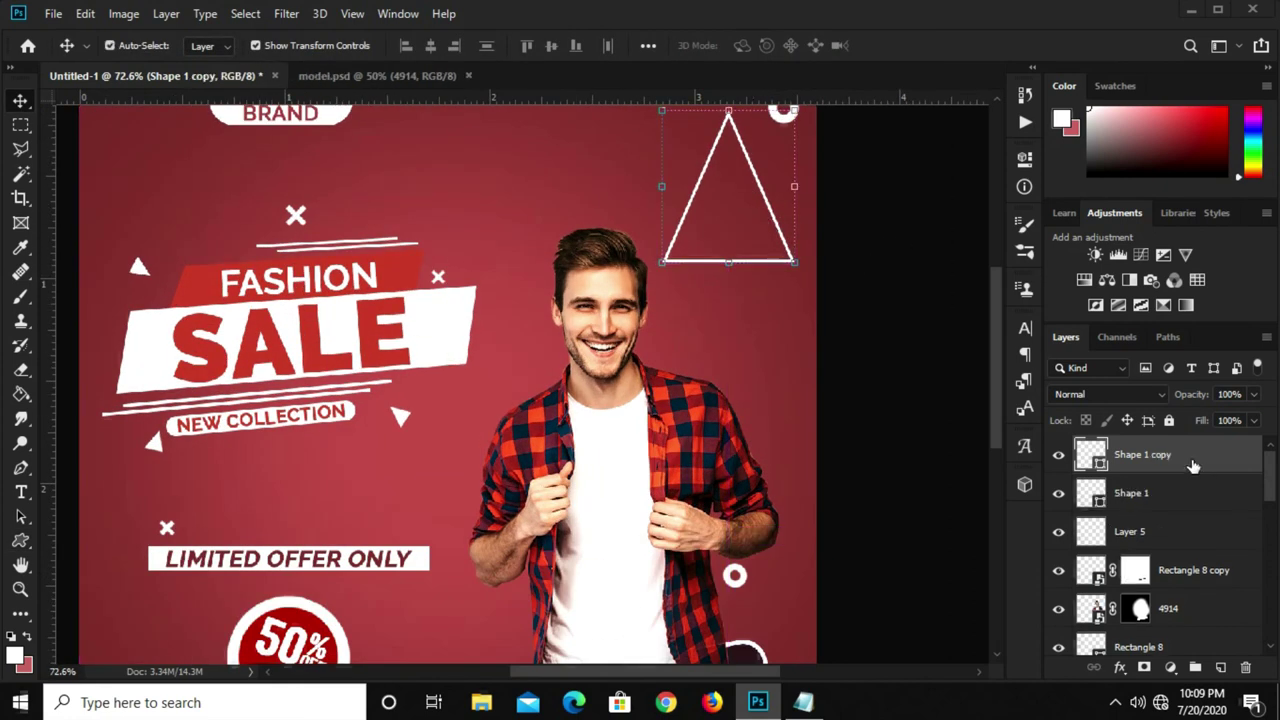
{"action": "left_click", "coordinate": [758, 205]}
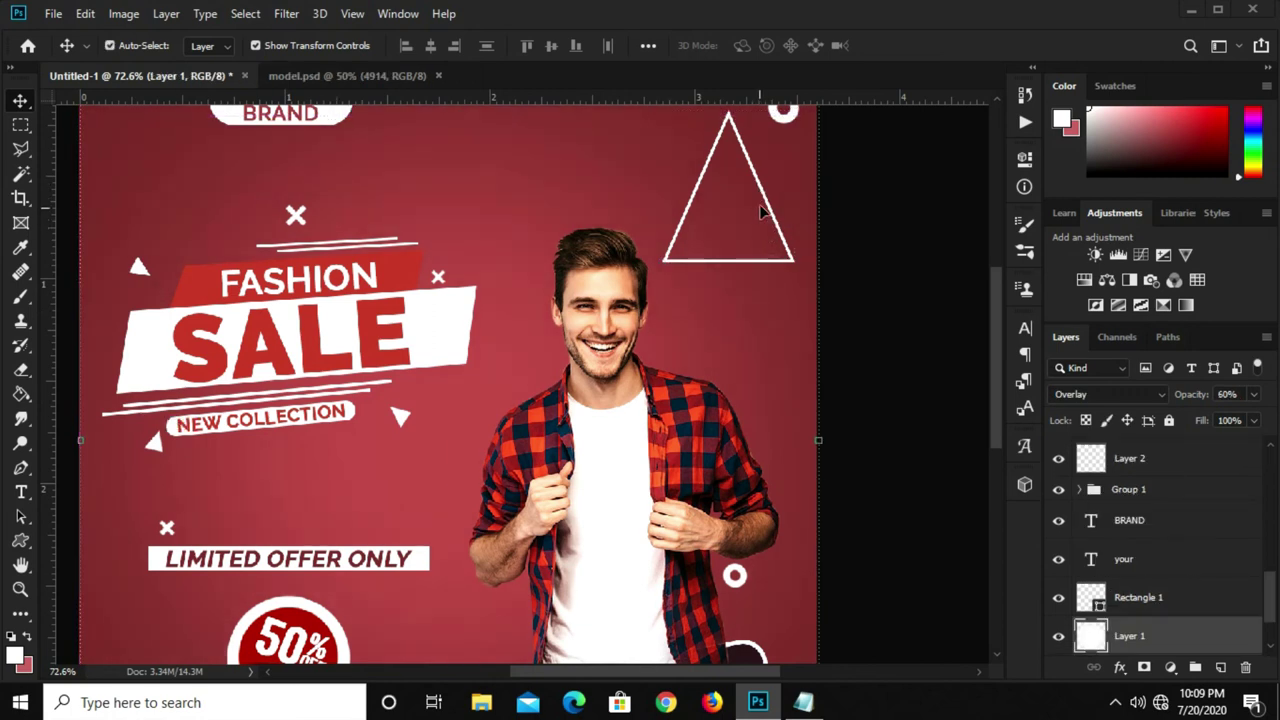
{"action": "left_click", "coordinate": [1132, 460]}
{"action": "scroll", "coordinate": [1140, 465], "scroll_direction": "up", "scroll_amount": 3}
{"action": "scroll", "coordinate": [1143, 470], "scroll_direction": "up", "scroll_amount": 3}
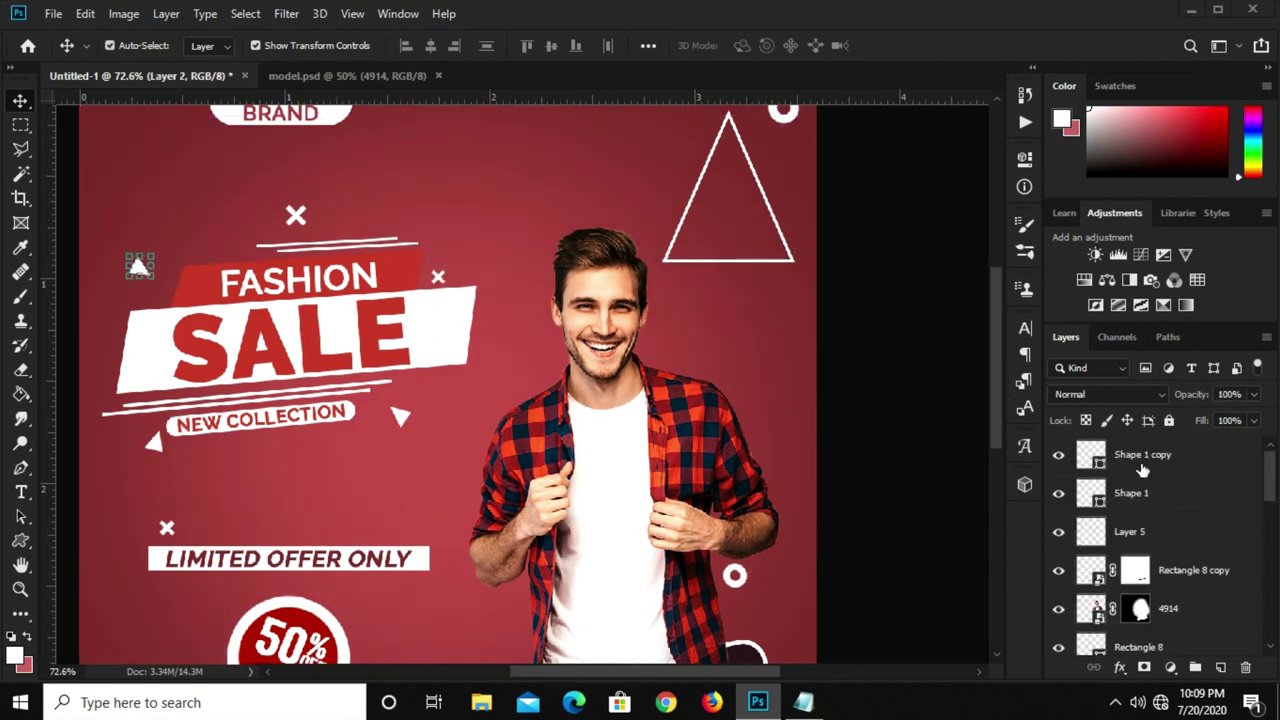
Move the triangle copy down just below the original.
{"action": "left_click", "coordinate": [1142, 500]}
{"action": "left_click", "coordinate": [1157, 460]}
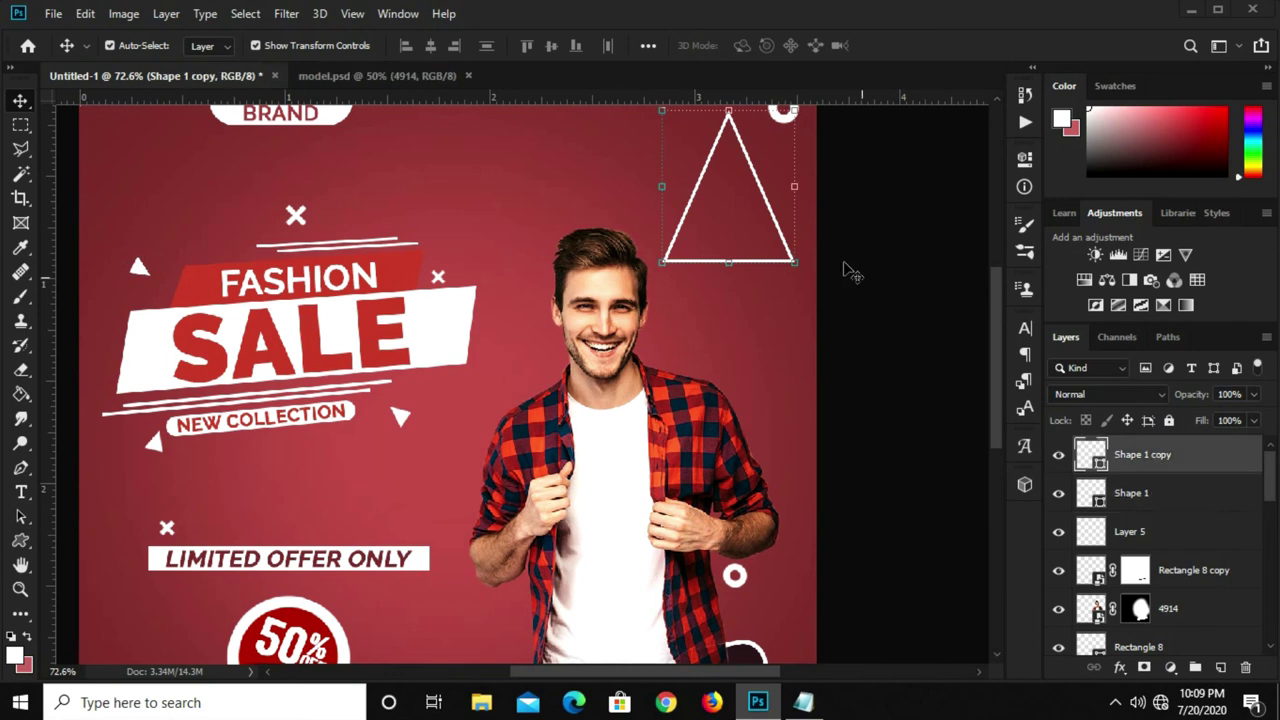
{"action": "key", "text": "ctrl+t"}
{"action": "left_click_drag", "start_coordinate": [723, 194], "coordinate": [722, 238]}
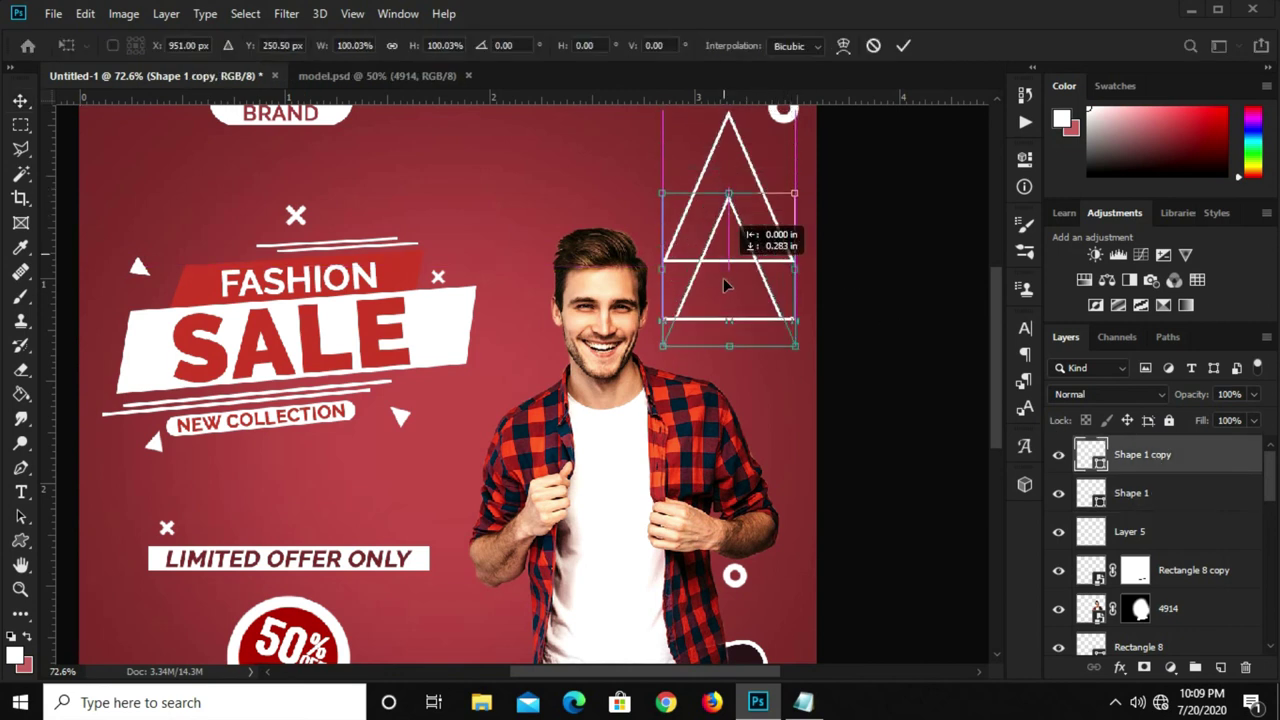
{"action": "left_click", "coordinate": [903, 45]}
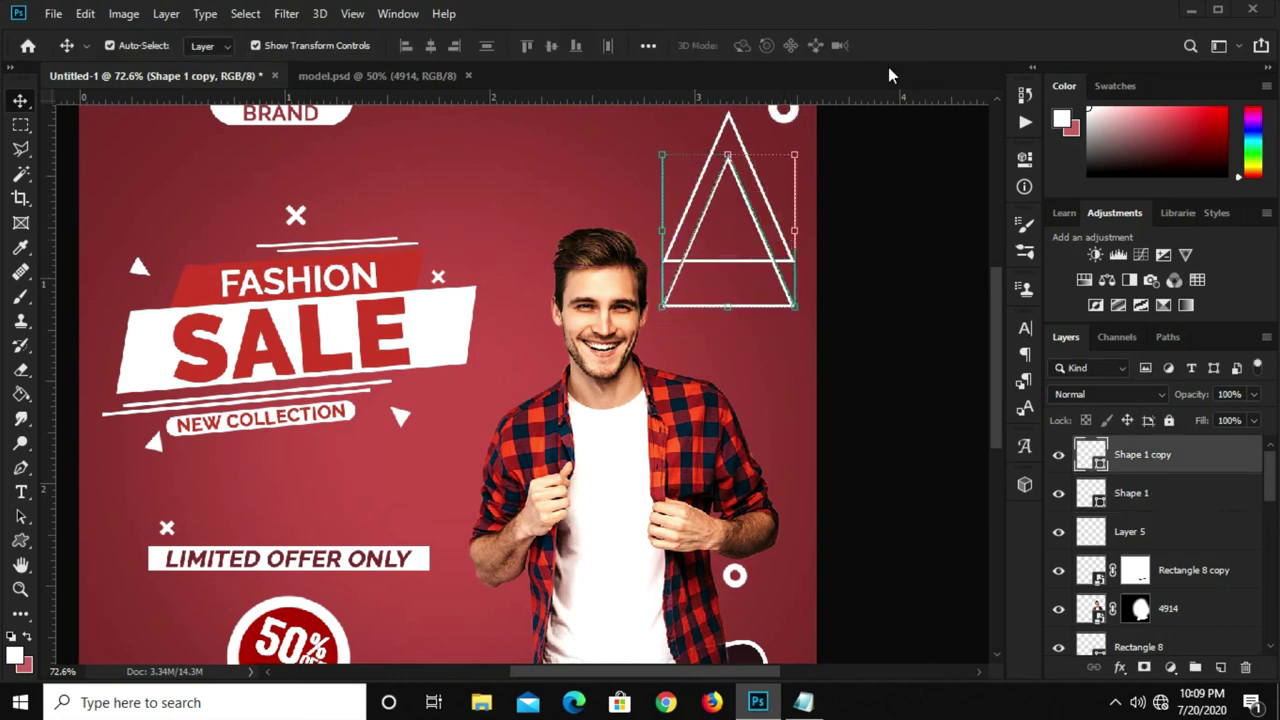
Fill the copied triangle with solid white.
{"action": "key", "text": "u"}
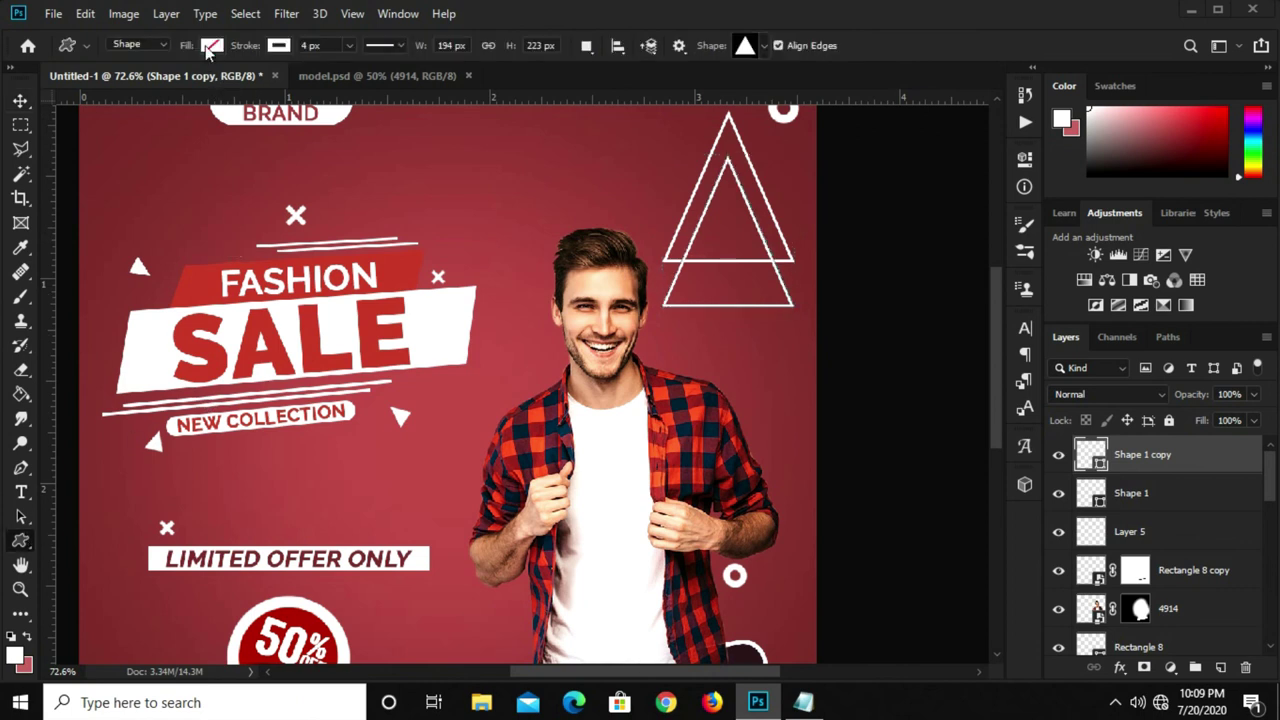
{"action": "left_click", "coordinate": [210, 46]}
{"action": "left_click", "coordinate": [120, 144]}
{"action": "left_click", "coordinate": [905, 55]}
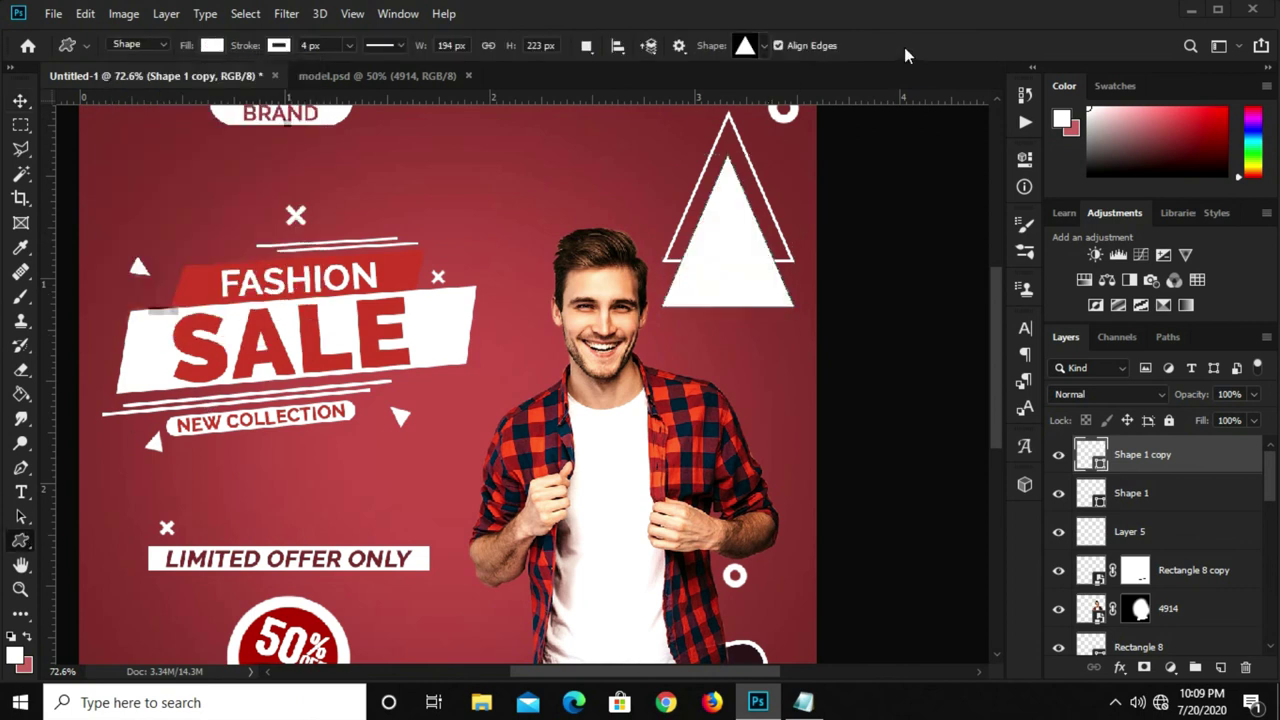
Nudge the solid triangle up and left, then group both triangle layers.
{"action": "key", "text": "v"}
{"action": "left_click_drag", "start_coordinate": [723, 268], "coordinate": [717, 262]}
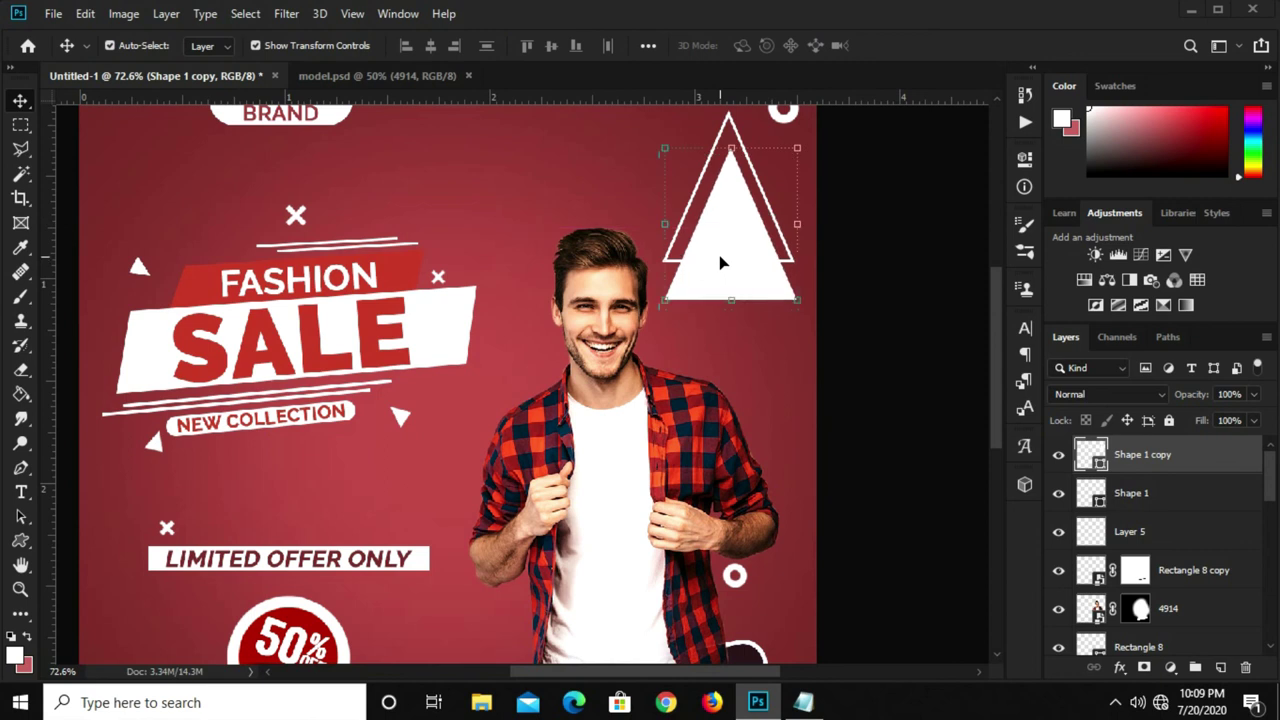
{"action": "key", "text": "Left"}
{"action": "key", "text": "Left"}
{"action": "key", "text": "Left"}
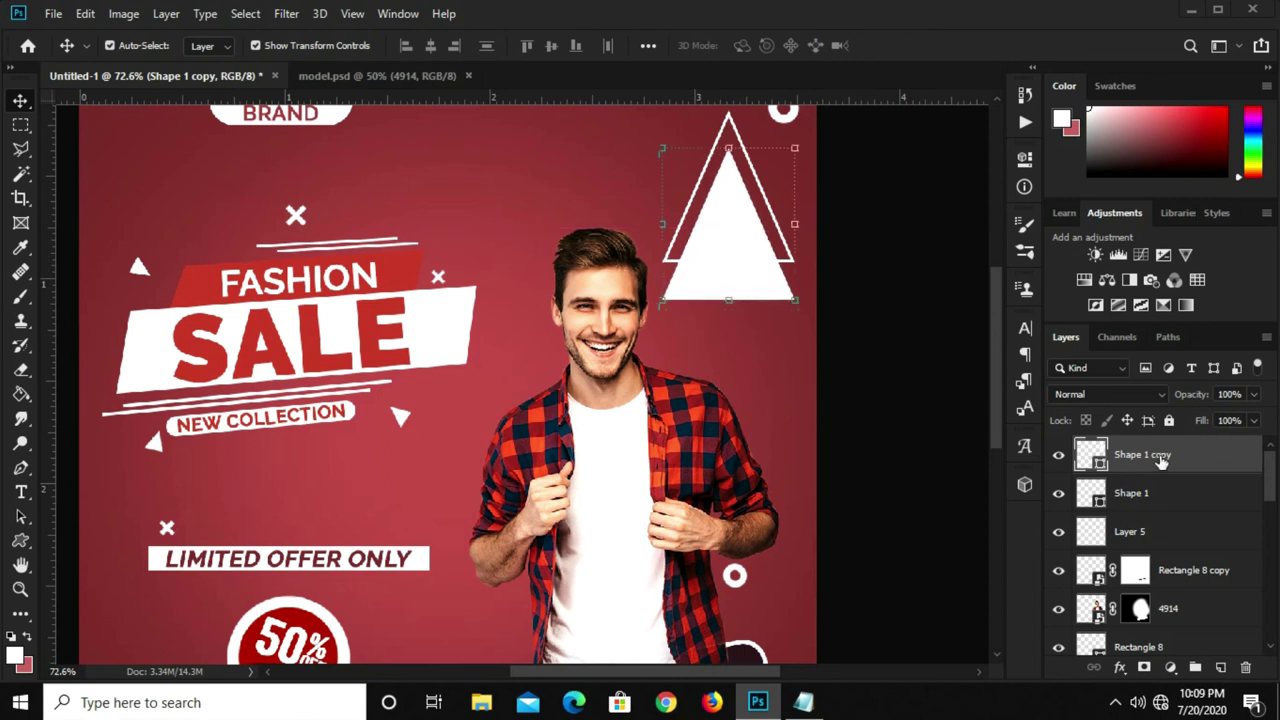
{"action": "left_click", "coordinate": [1160, 494], "text": "shift"}
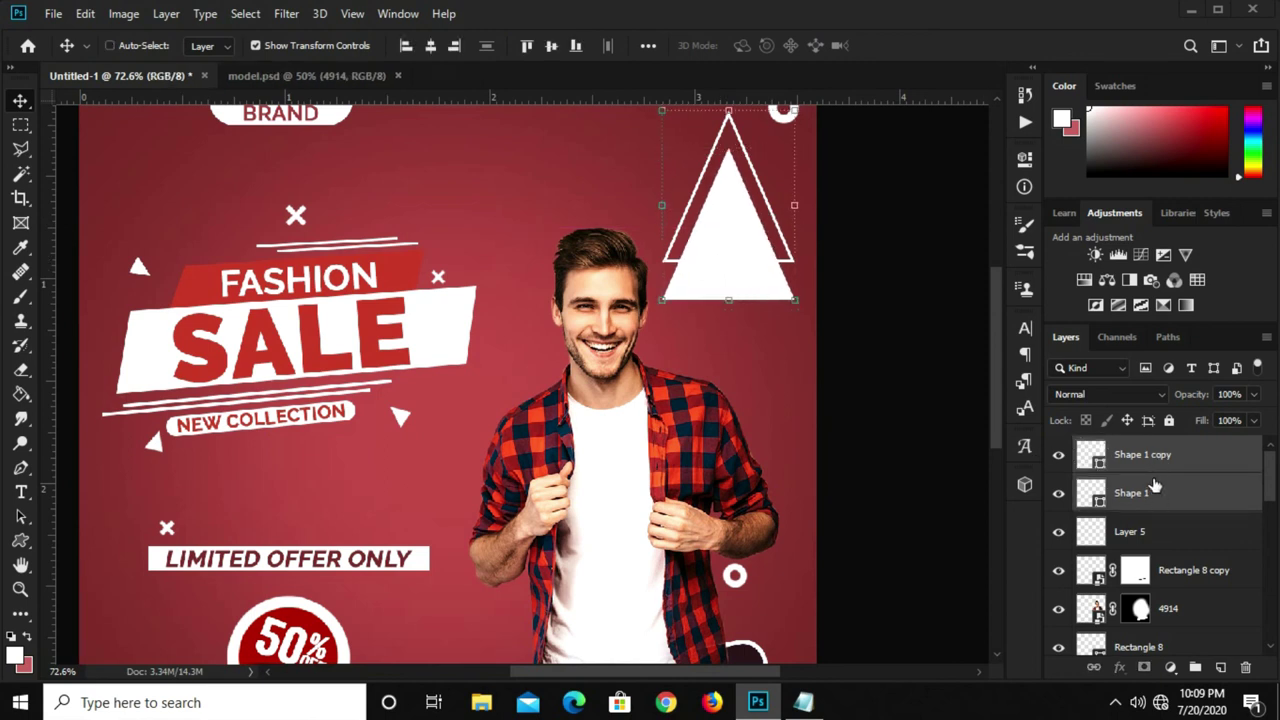
{"action": "key", "text": "ctrl+g"}
Scale the triangle group down to about 20% of its size.
{"action": "left_click", "coordinate": [1058, 447]}
{"action": "left_click", "coordinate": [1058, 447]}
{"action": "key", "text": "ctrl+t"}
{"action": "left_click_drag", "start_coordinate": [794, 300], "coordinate": [700, 145]}
{"action": "scroll", "coordinate": [700, 145], "scroll_direction": "down", "scroll_amount": 5}
{"action": "scroll", "coordinate": [680, 148], "scroll_direction": "up", "scroll_amount": 2}
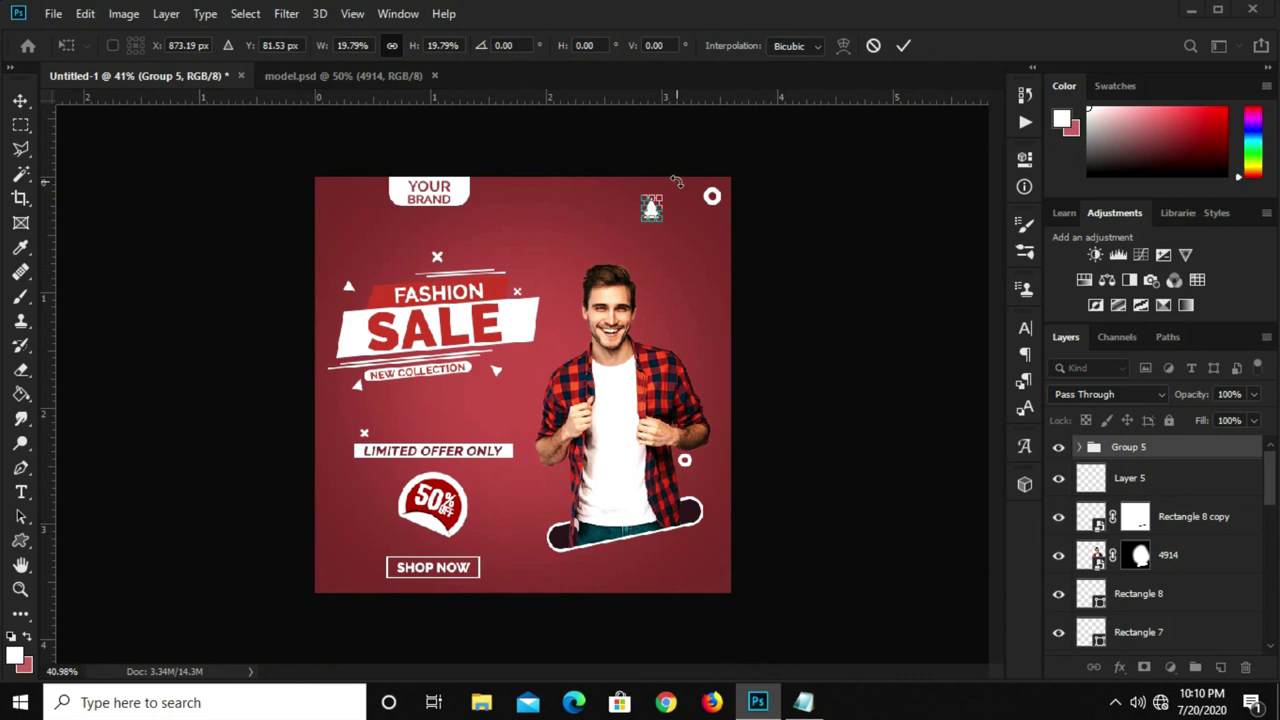
{"action": "scroll", "coordinate": [680, 148], "scroll_direction": "up", "scroll_amount": 1}
{"action": "scroll", "coordinate": [680, 148], "scroll_direction": "up", "scroll_amount": 1}
{"action": "scroll", "coordinate": [680, 148], "scroll_direction": "up", "scroll_amount": 2}
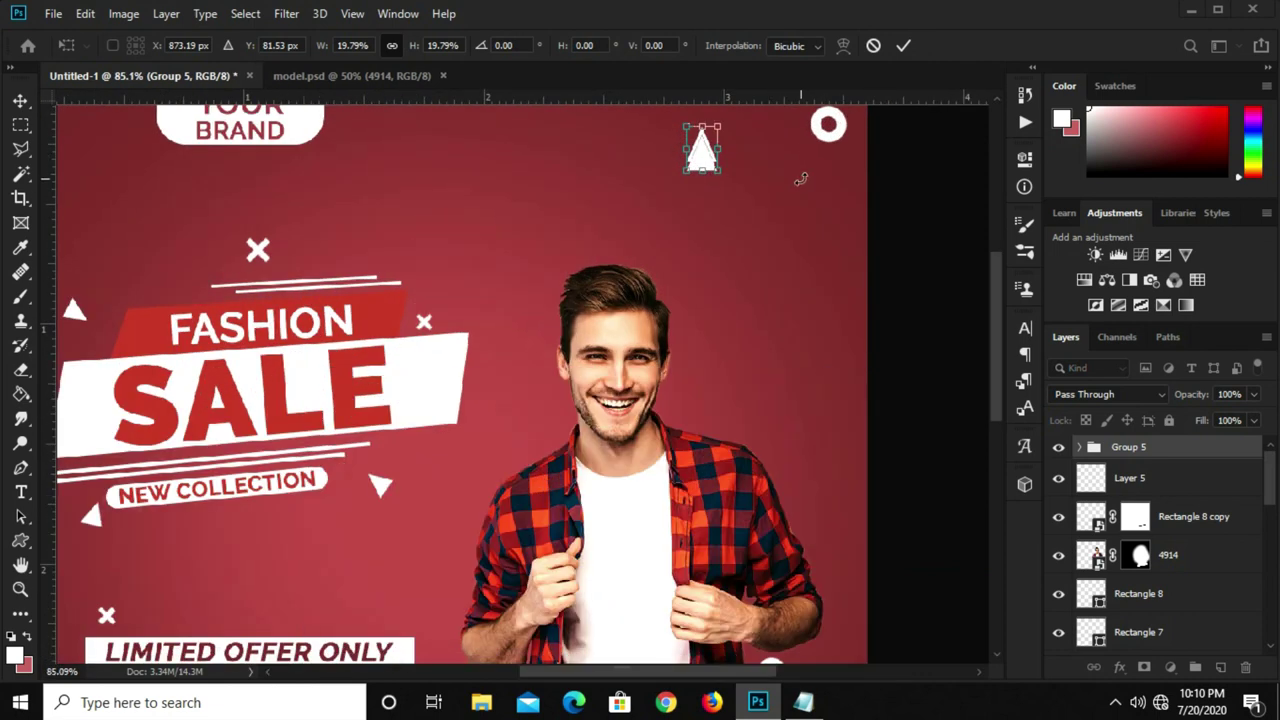
{"action": "key", "text": "Return"}
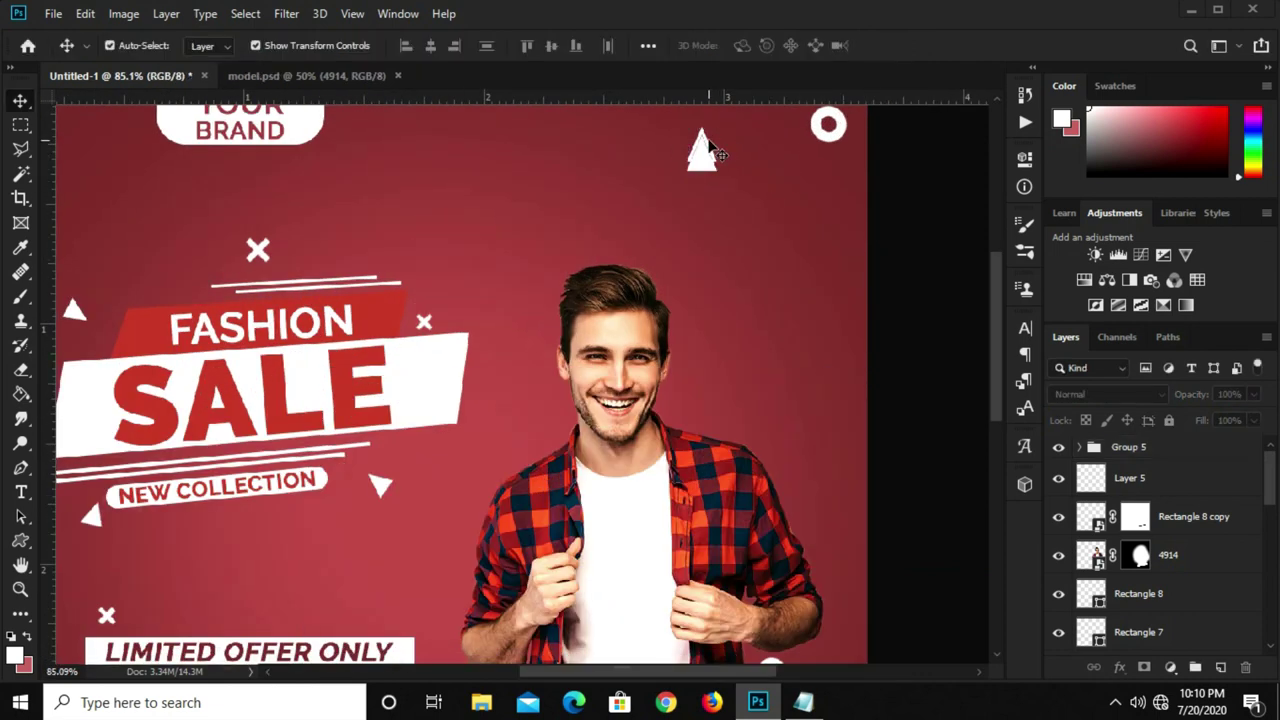
Shrink the group slightly more, rotate it about 97°, and move it above-right of the head.
{"action": "left_click", "coordinate": [718, 158]}
{"action": "left_click_drag", "start_coordinate": [706, 146], "coordinate": [710, 150]}
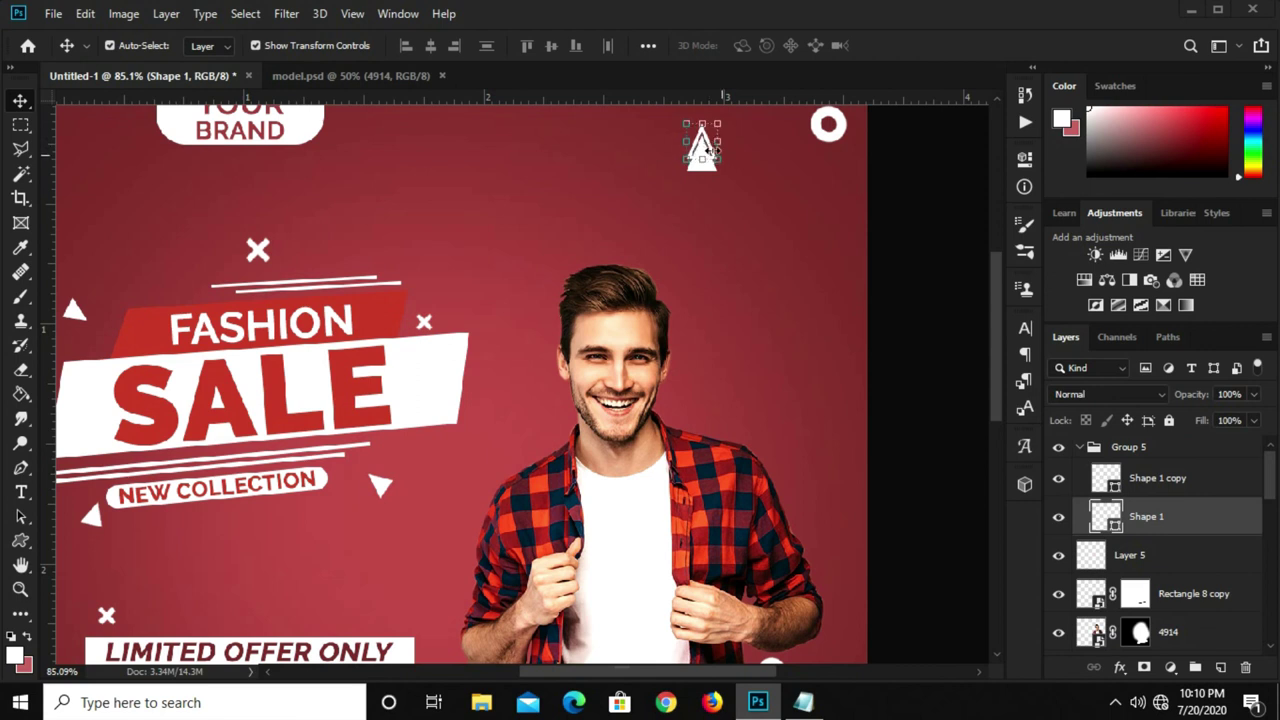
{"action": "left_click", "coordinate": [20, 541]}
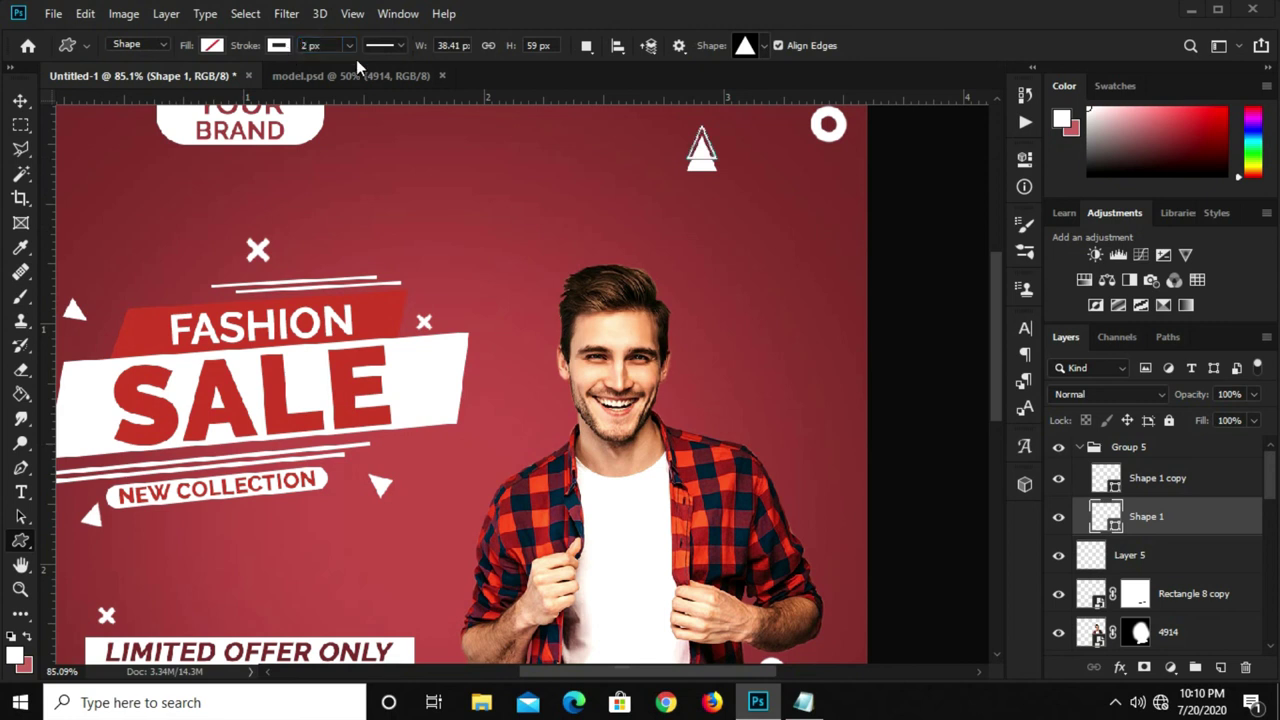
{"action": "key", "text": "v"}
{"action": "left_click", "coordinate": [880, 242]}
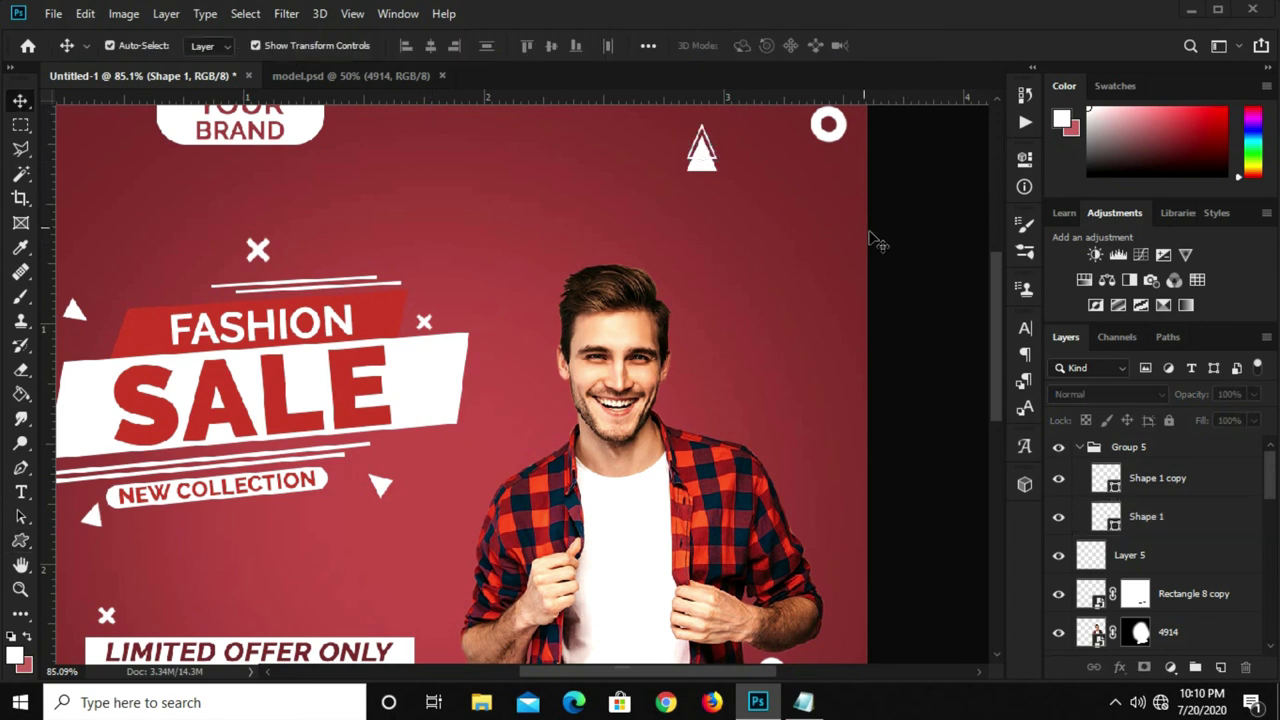
{"action": "left_click", "coordinate": [1128, 447]}
{"action": "left_click_drag", "start_coordinate": [718, 170], "coordinate": [670, 167]}
{"action": "key", "text": "Return"}
{"action": "key", "text": "ctrl+t"}
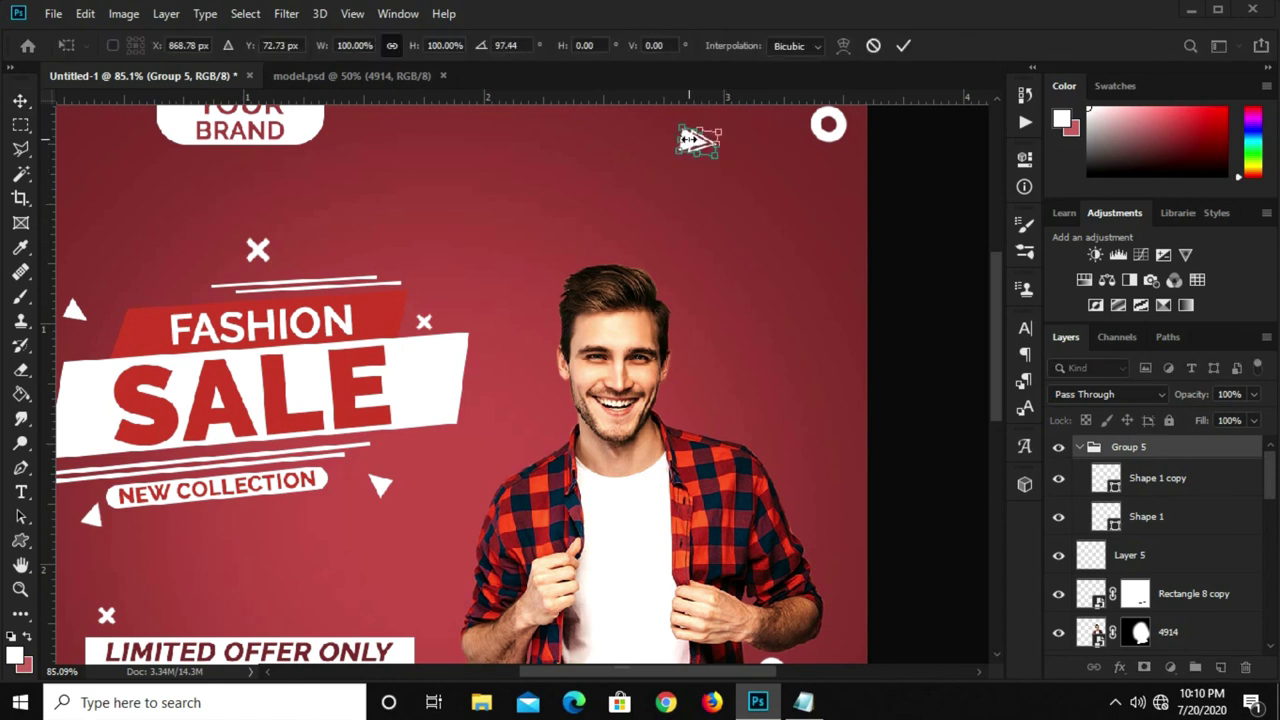
{"action": "scroll", "coordinate": [689, 140], "scroll_direction": "up", "scroll_amount": 2}
{"action": "mouse_move", "coordinate": [693, 142]}
{"action": "left_mouse_down"}
{"action": "mouse_move", "coordinate": [697, 224]}
{"action": "mouse_move", "coordinate": [731, 253]}
{"action": "mouse_move", "coordinate": [690, 265]}
{"action": "left_mouse_up"}
Commit the tilted triangles, duplicate the group, and move the copy beside the 50% OFF badge.
{"action": "left_click", "coordinate": [903, 45]}
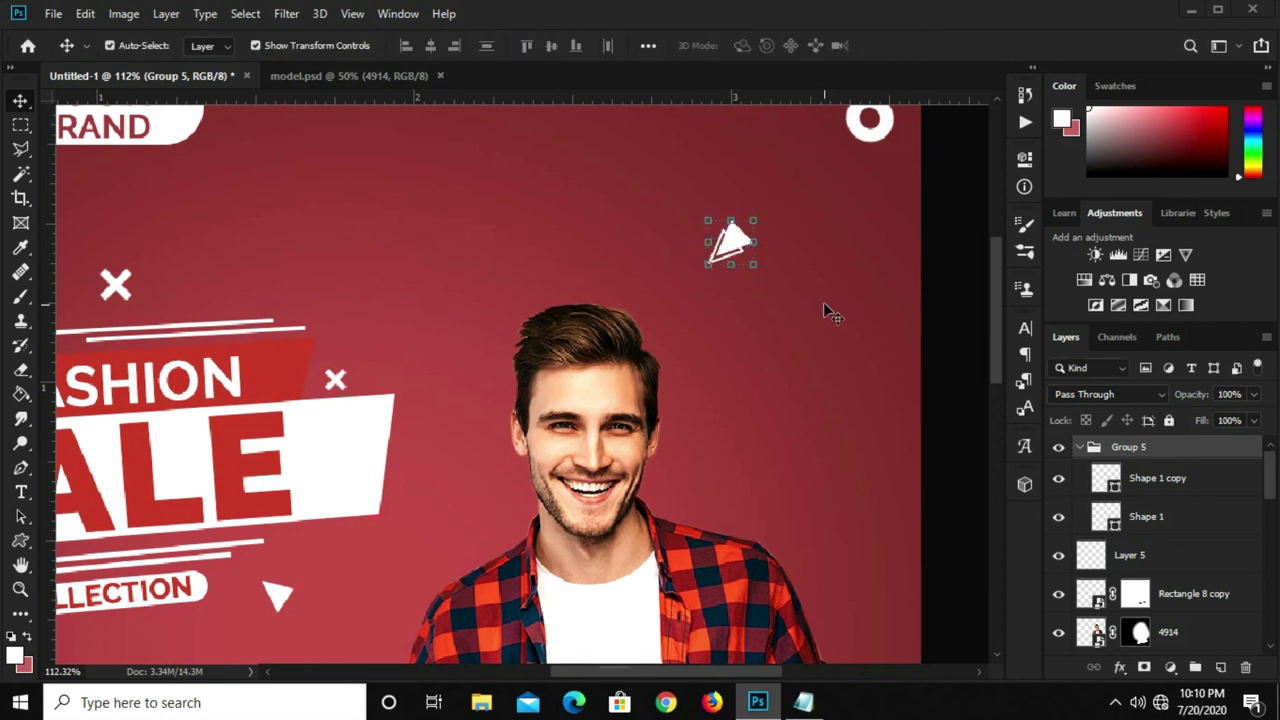
{"action": "key", "text": "ctrl+j"}
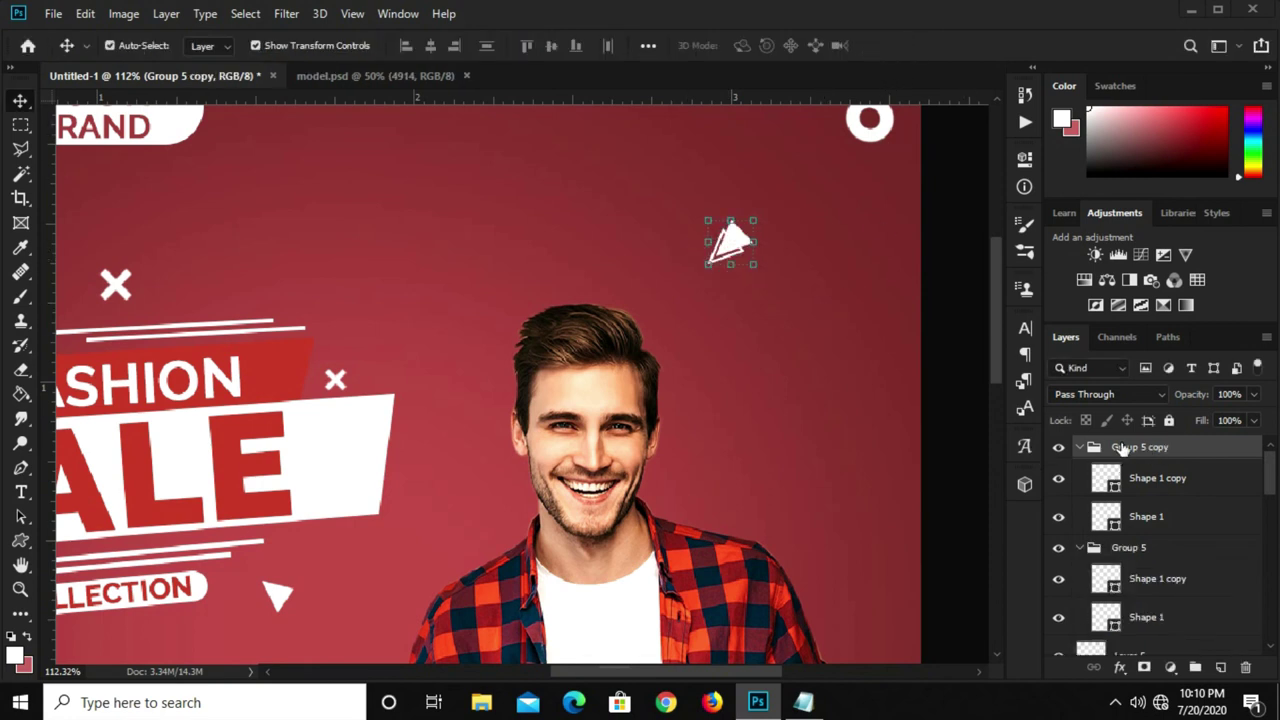
{"action": "key", "text": "ctrl+t"}
{"action": "left_click_drag", "start_coordinate": [722, 225], "coordinate": [783, 466]}
{"action": "scroll", "coordinate": [781, 355], "scroll_direction": "down", "scroll_amount": 3}
{"action": "scroll", "coordinate": [781, 355], "scroll_direction": "down", "scroll_amount": 2}
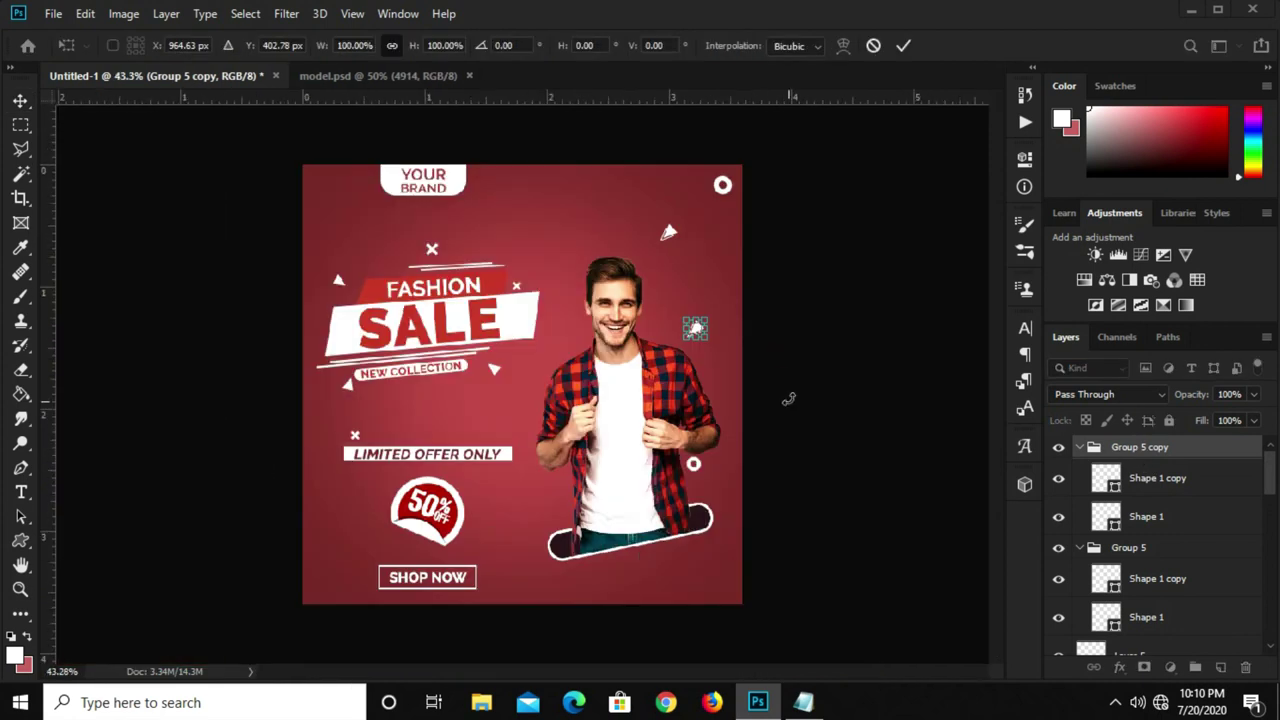
{"action": "scroll", "coordinate": [694, 330], "scroll_direction": "up", "scroll_amount": 1}
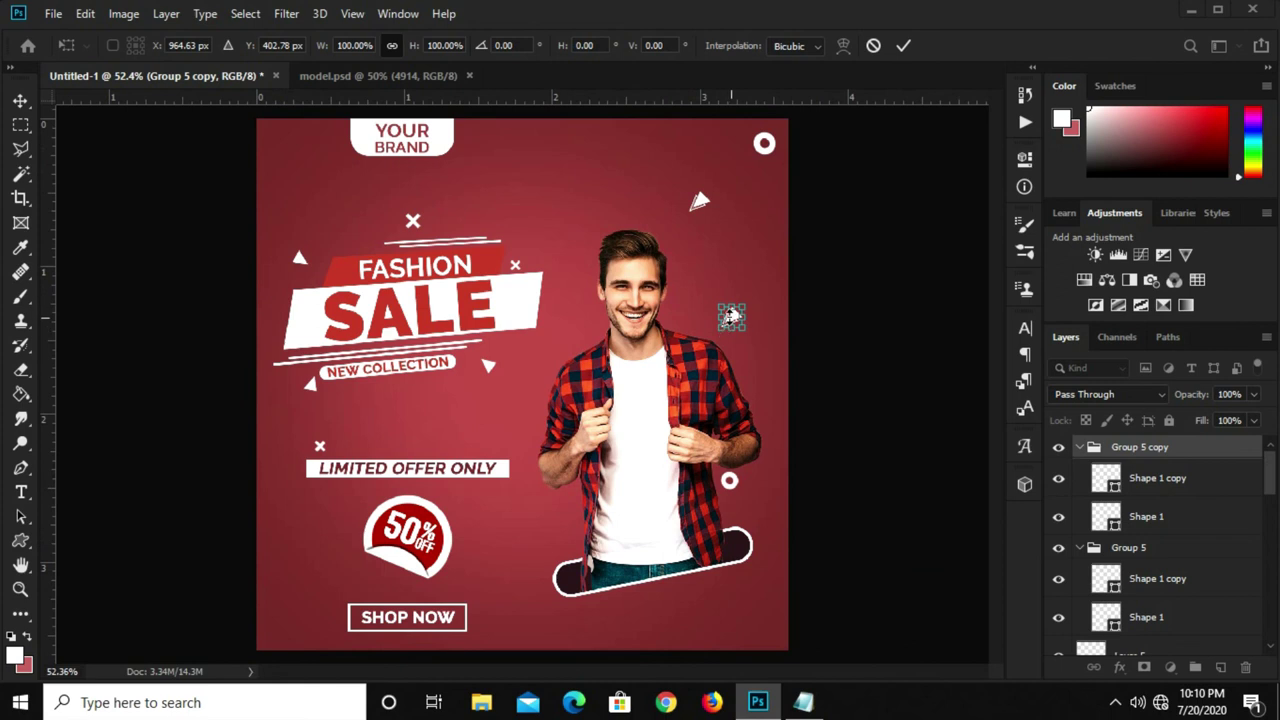
{"action": "scroll", "coordinate": [731, 318], "scroll_direction": "up", "scroll_amount": 2}
{"action": "left_click_drag", "start_coordinate": [731, 310], "coordinate": [146, 590]}
Rotate the copied triangles and settle them between the badge and the rounded bar.
{"action": "scroll", "coordinate": [155, 590], "scroll_direction": "down", "scroll_amount": 2}
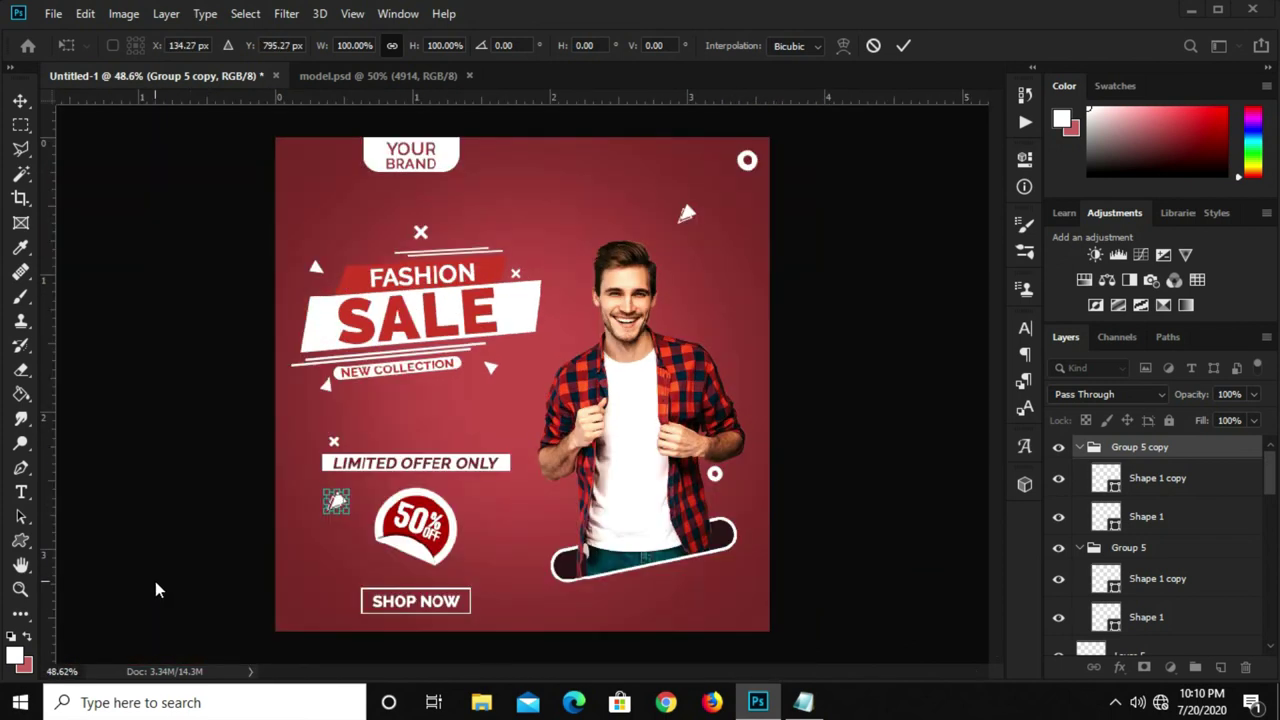
{"action": "left_click_drag", "start_coordinate": [312, 514], "coordinate": [322, 447]}
{"action": "scroll", "coordinate": [330, 510], "scroll_direction": "up", "scroll_amount": 2}
{"action": "scroll", "coordinate": [330, 518], "scroll_direction": "up", "scroll_amount": 1}
{"action": "mouse_move", "coordinate": [307, 505]}
{"action": "left_mouse_down"}
{"action": "mouse_move", "coordinate": [247, 593]}
{"action": "mouse_move", "coordinate": [265, 620]}
{"action": "mouse_move", "coordinate": [222, 425]}
{"action": "mouse_move", "coordinate": [195, 416]}
{"action": "mouse_move", "coordinate": [612, 648]}
{"action": "left_mouse_up"}
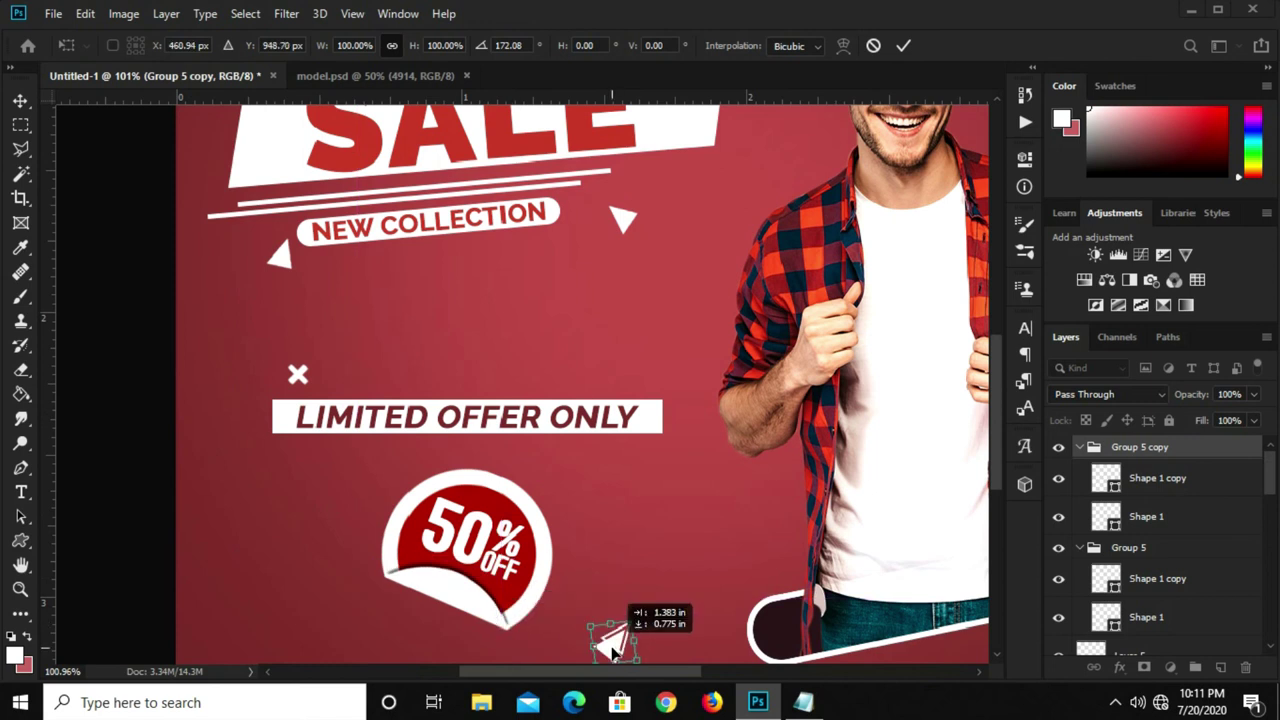
{"action": "scroll", "coordinate": [645, 481], "scroll_direction": "down", "scroll_amount": 2}
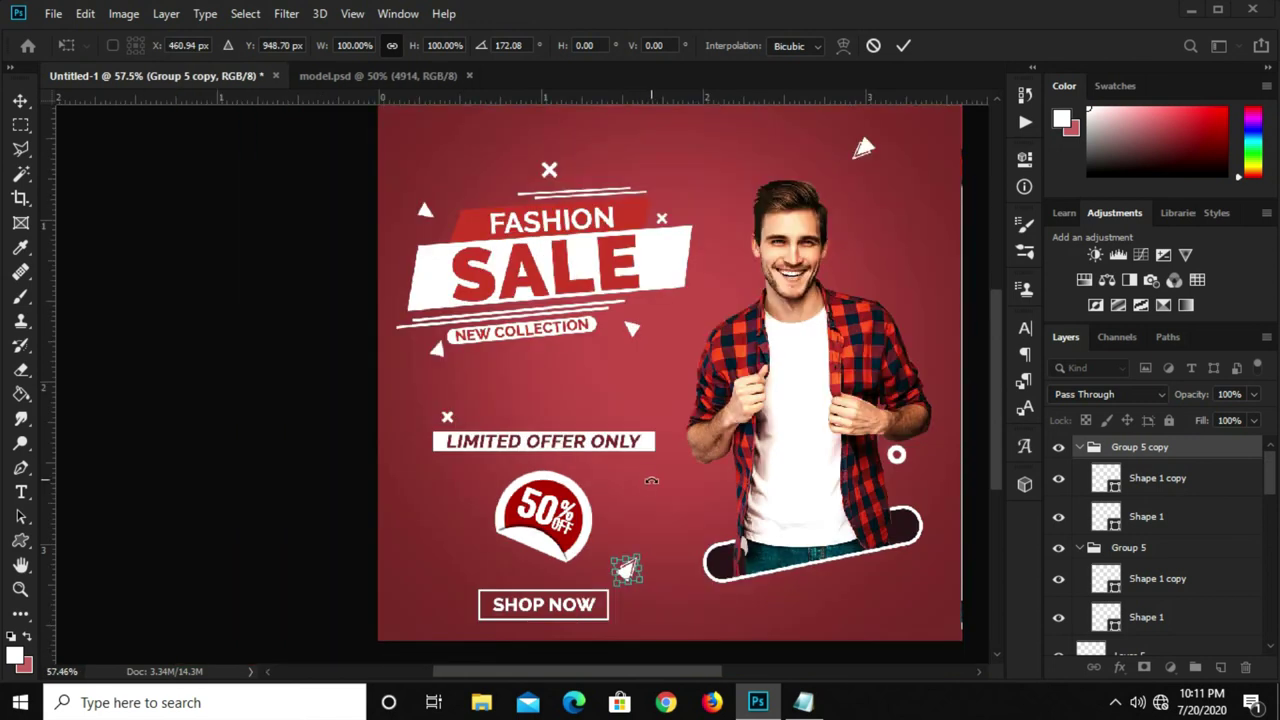
{"action": "key", "text": "Return"}
{"action": "key", "text": "ctrl+minus"}
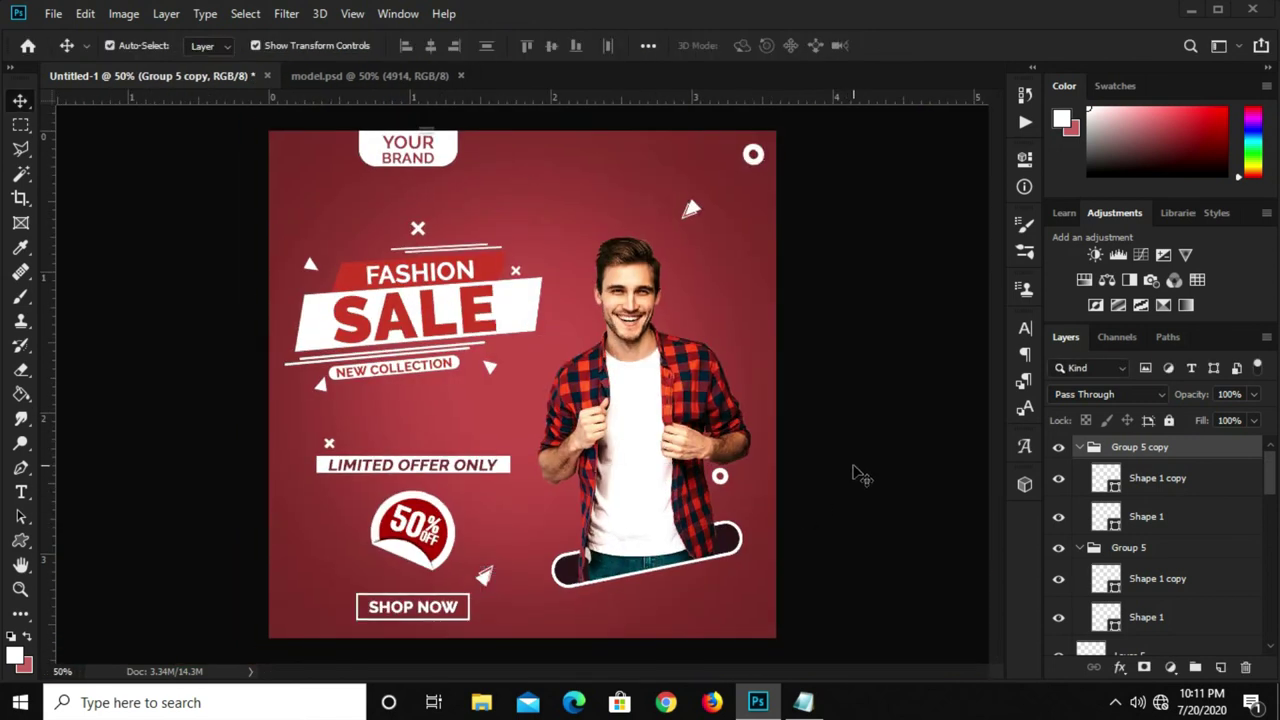
Collapse Group 5 copy and Group 5 in the Layers panel.
{"action": "left_click", "coordinate": [858, 474]}
{"action": "scroll", "coordinate": [486, 610], "scroll_direction": "up", "scroll_amount": 1}
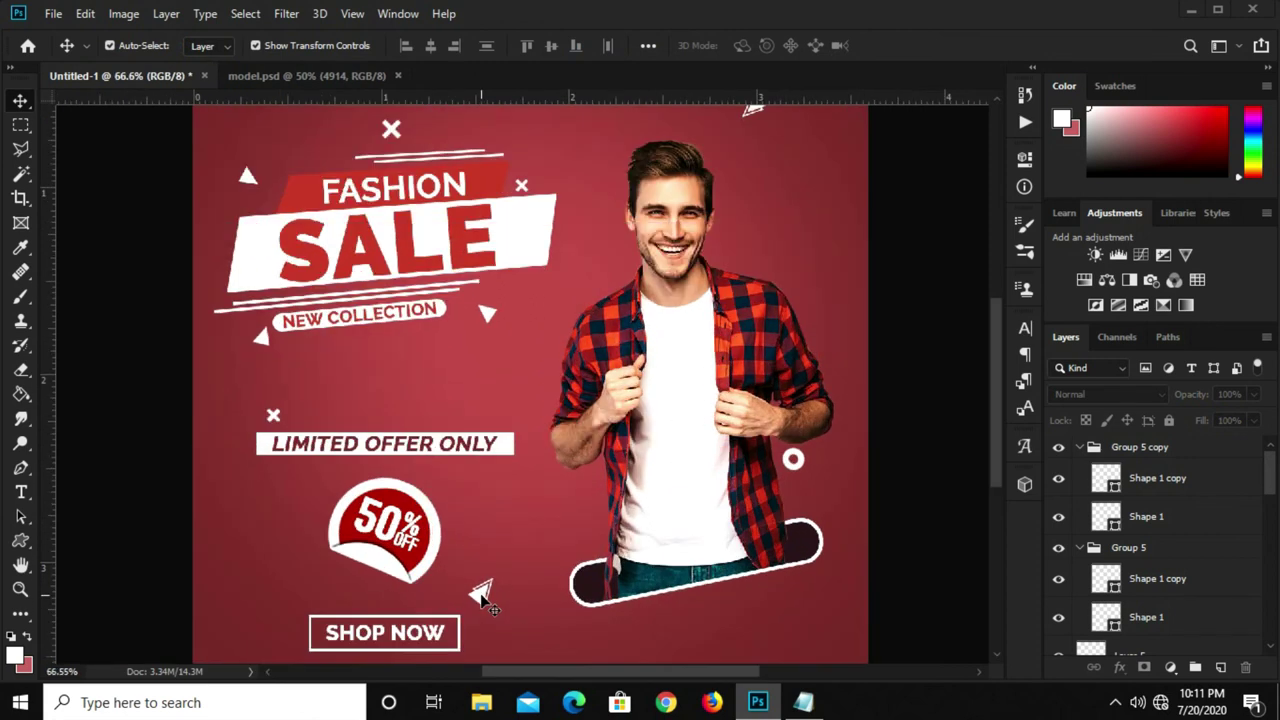
{"action": "scroll", "coordinate": [481, 597], "scroll_direction": "down", "scroll_amount": 1}
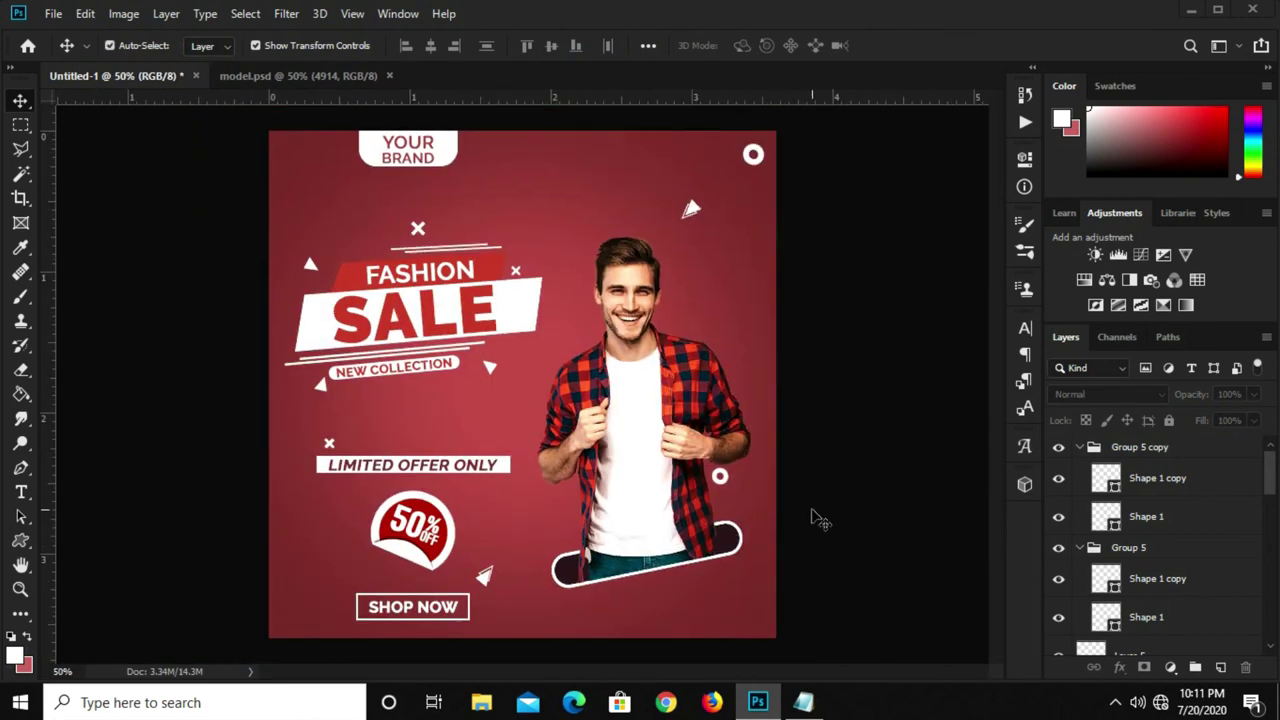
{"action": "left_click", "coordinate": [485, 580]}
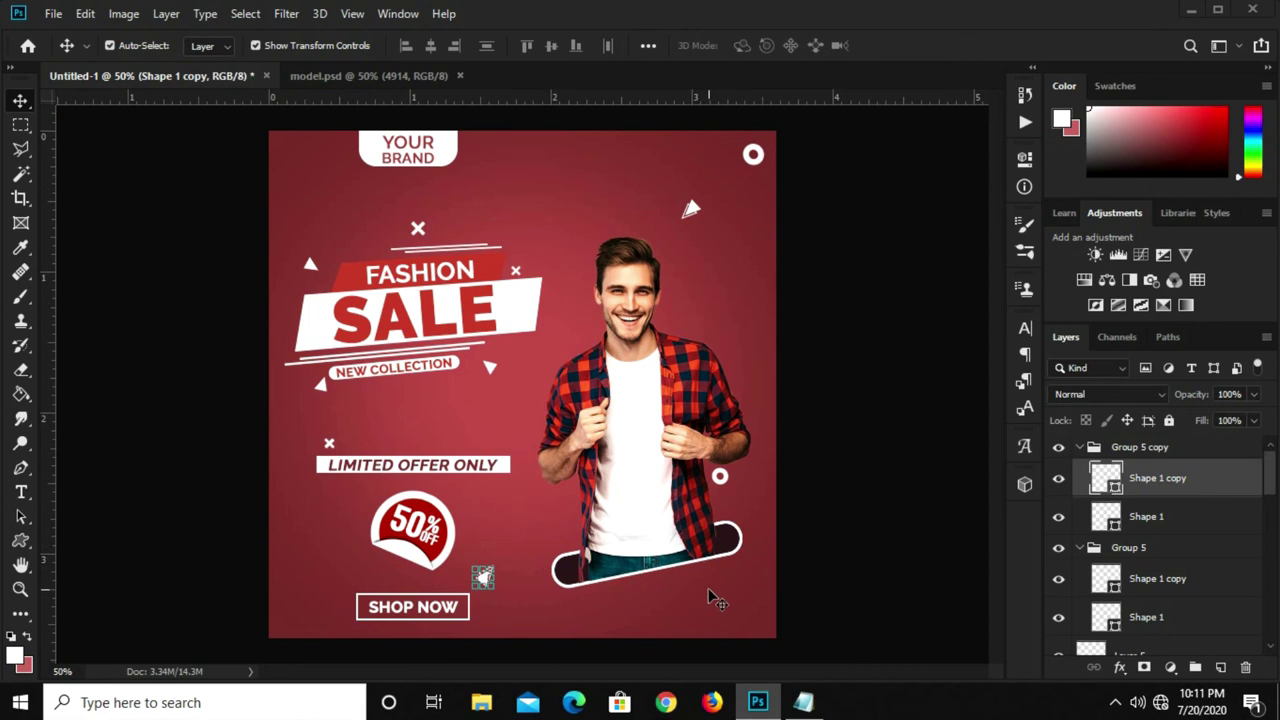
{"action": "left_click", "coordinate": [848, 542]}
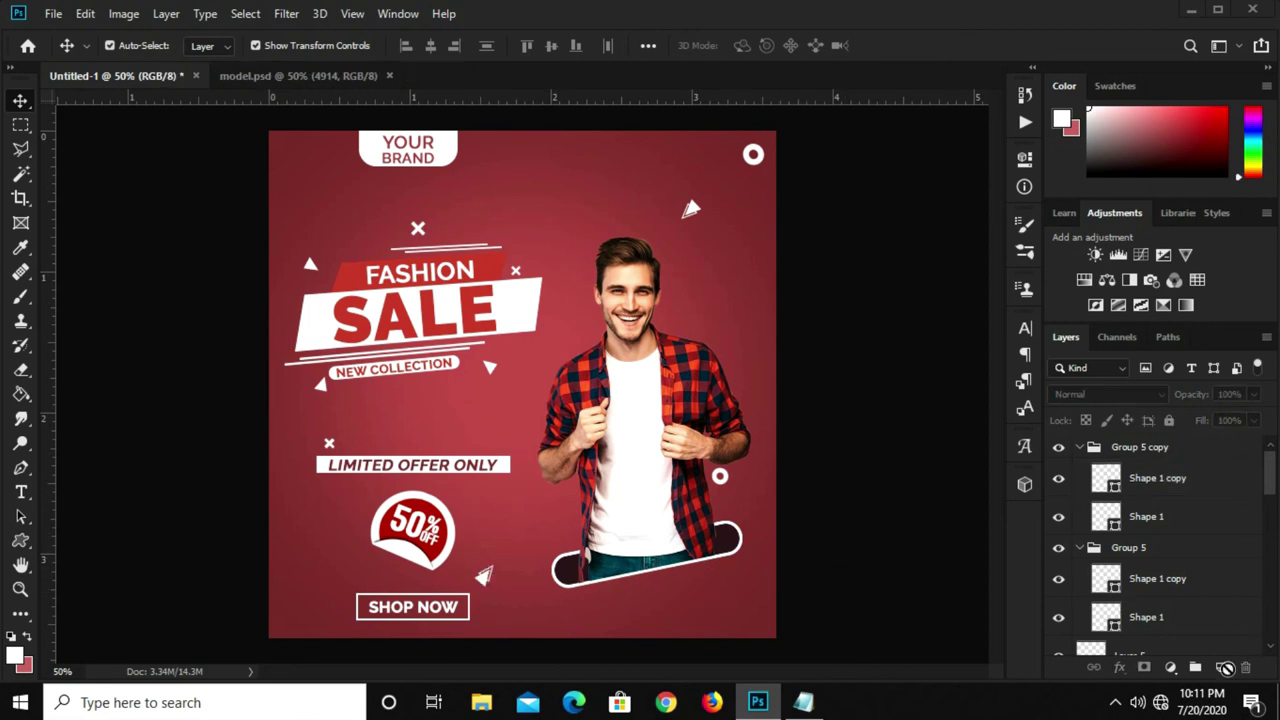
{"action": "left_click", "coordinate": [1079, 447]}
{"action": "left_click", "coordinate": [1079, 470]}
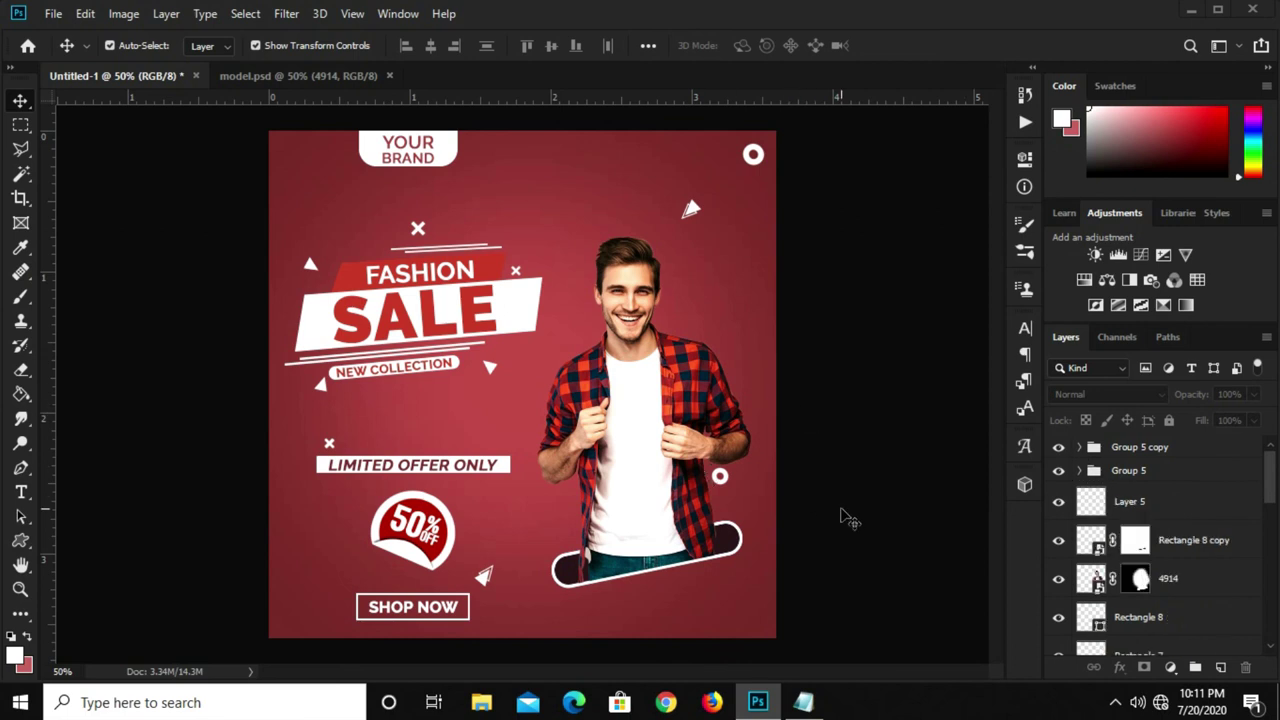
Add a Curves 1 adjustment with the RGB curve pulled down, then place new Layer 6 above Rectangle 1.
{"action": "left_click", "coordinate": [1170, 667]}
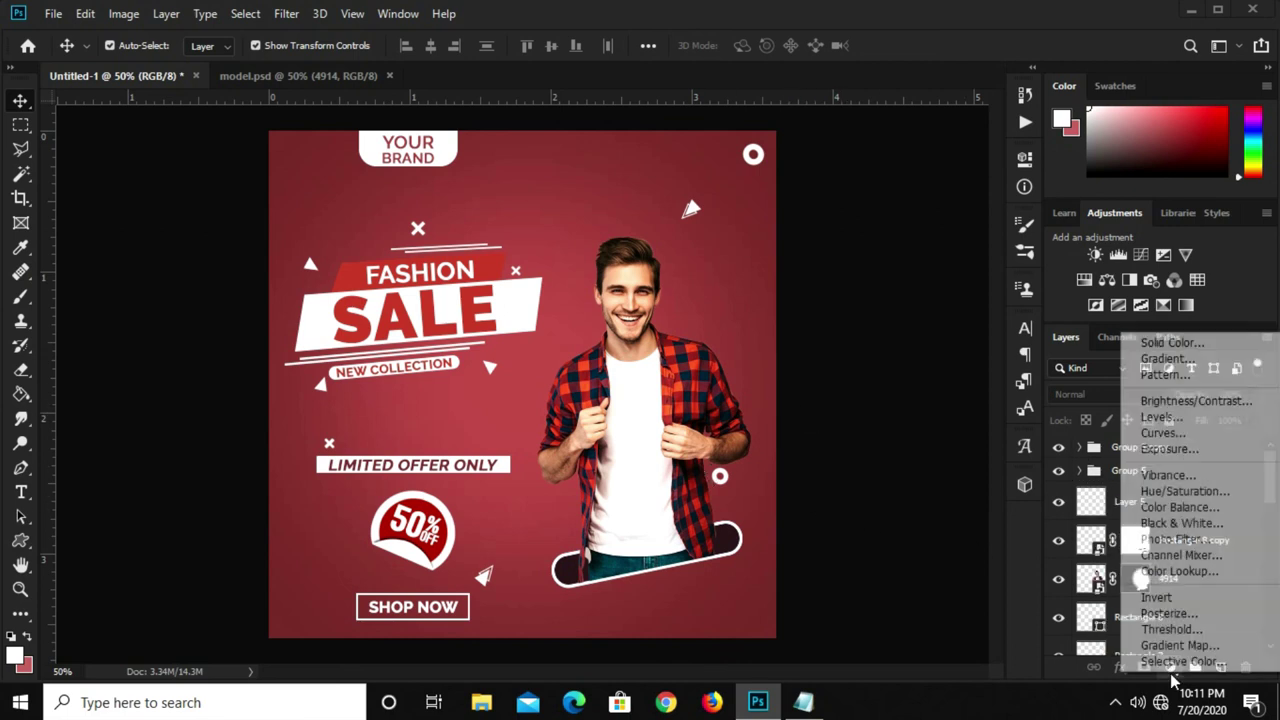
{"action": "left_click", "coordinate": [1165, 434]}
{"action": "left_click_drag", "start_coordinate": [876, 357], "coordinate": [856, 400]}
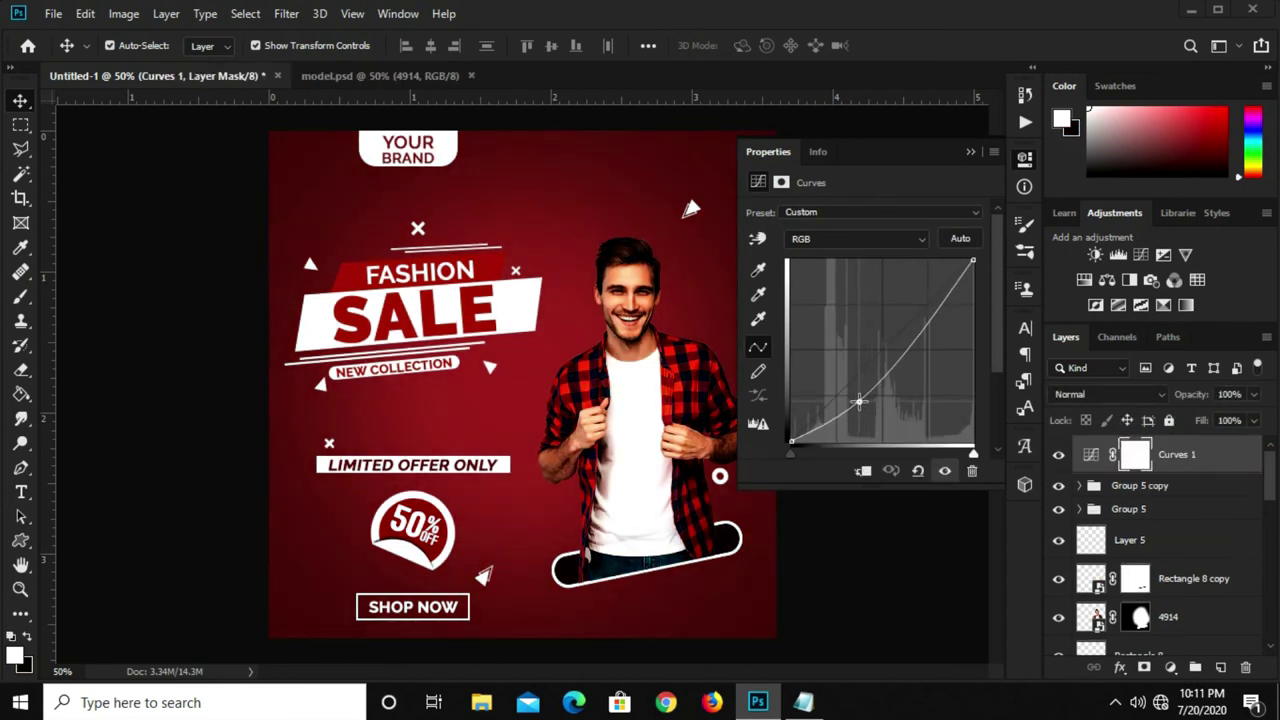
{"action": "left_click", "coordinate": [970, 152]}
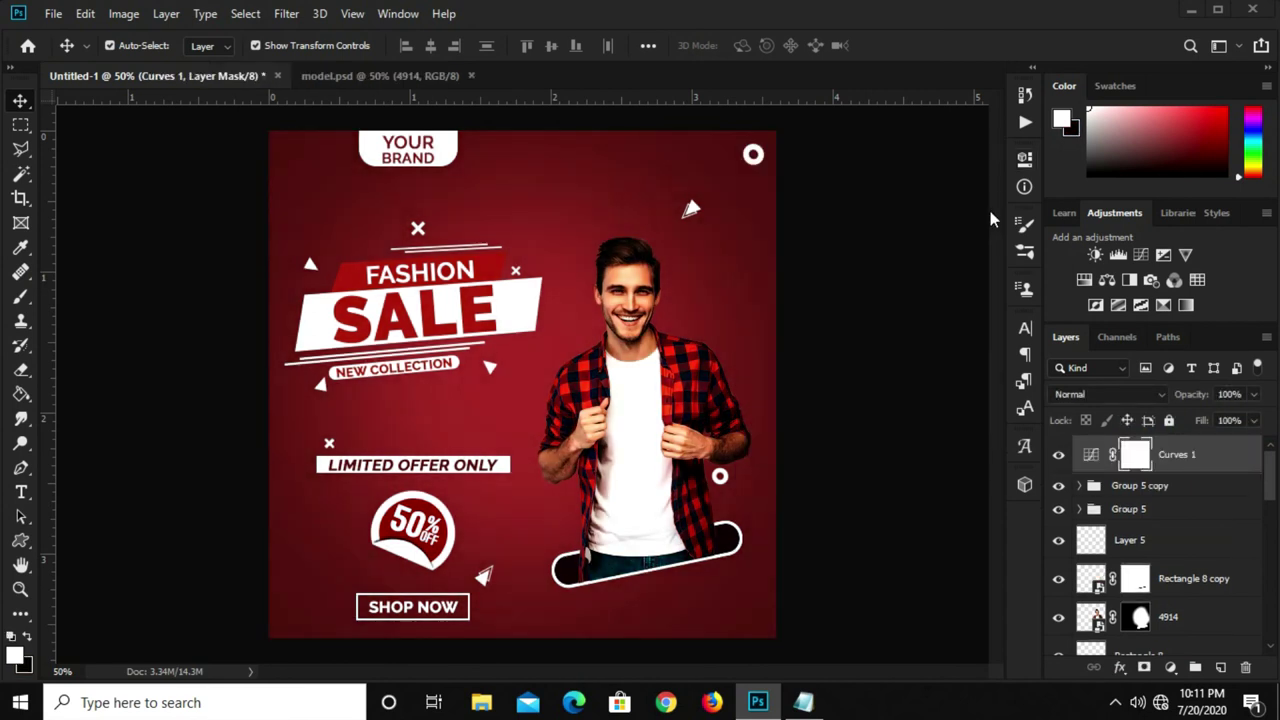
{"action": "left_click", "coordinate": [1220, 667]}
{"action": "mouse_move", "coordinate": [1164, 454]}
{"action": "left_mouse_down"}
{"action": "mouse_move", "coordinate": [1164, 608]}
{"action": "mouse_move", "coordinate": [1168, 562]}
{"action": "mouse_move", "coordinate": [1136, 470]}
{"action": "left_mouse_up"}
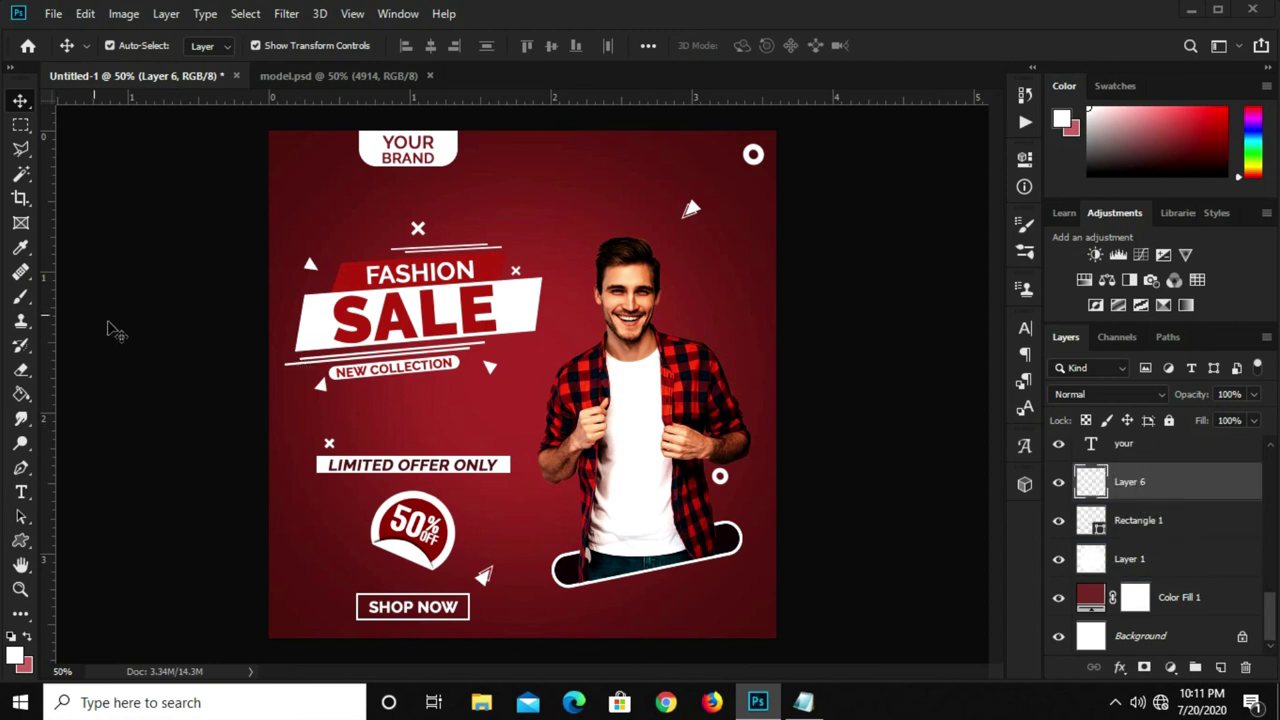
Paint a large white spot at top right with an 800 px soft round brush.
{"action": "left_click", "coordinate": [20, 296]}
{"action": "left_click", "coordinate": [120, 296]}
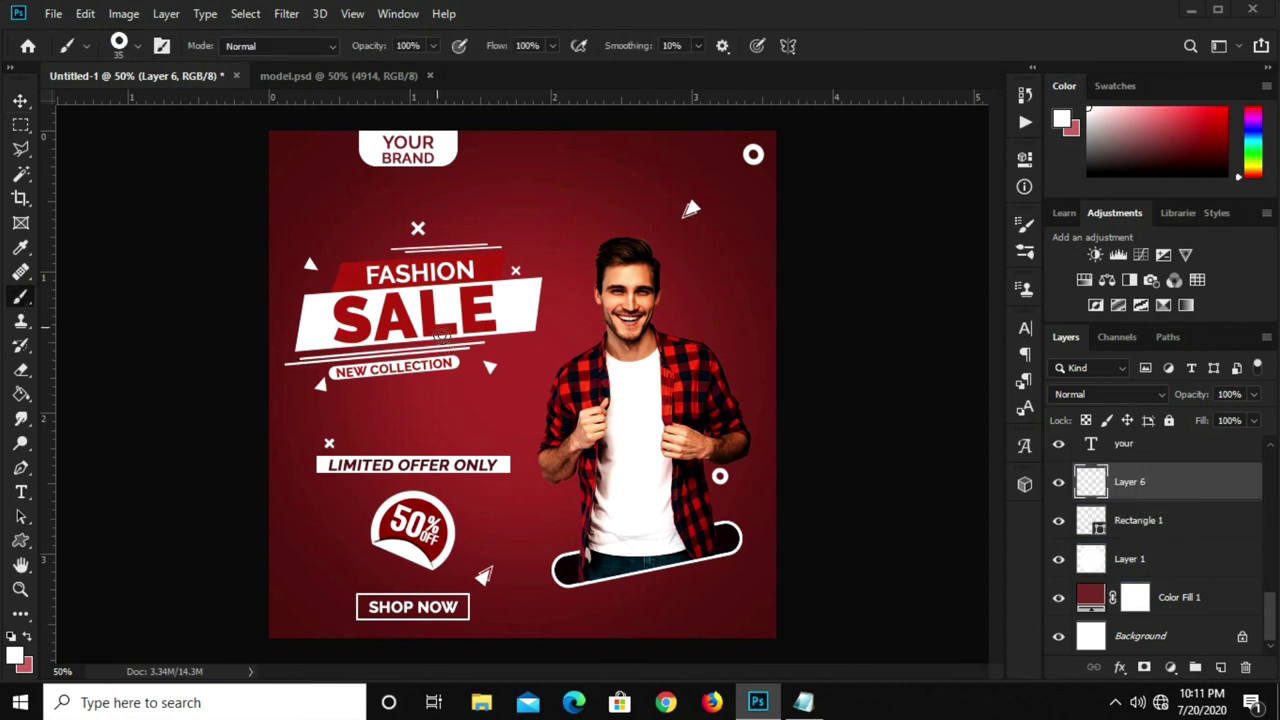
{"action": "left_click", "coordinate": [136, 45]}
{"action": "left_click", "coordinate": [72, 188]}
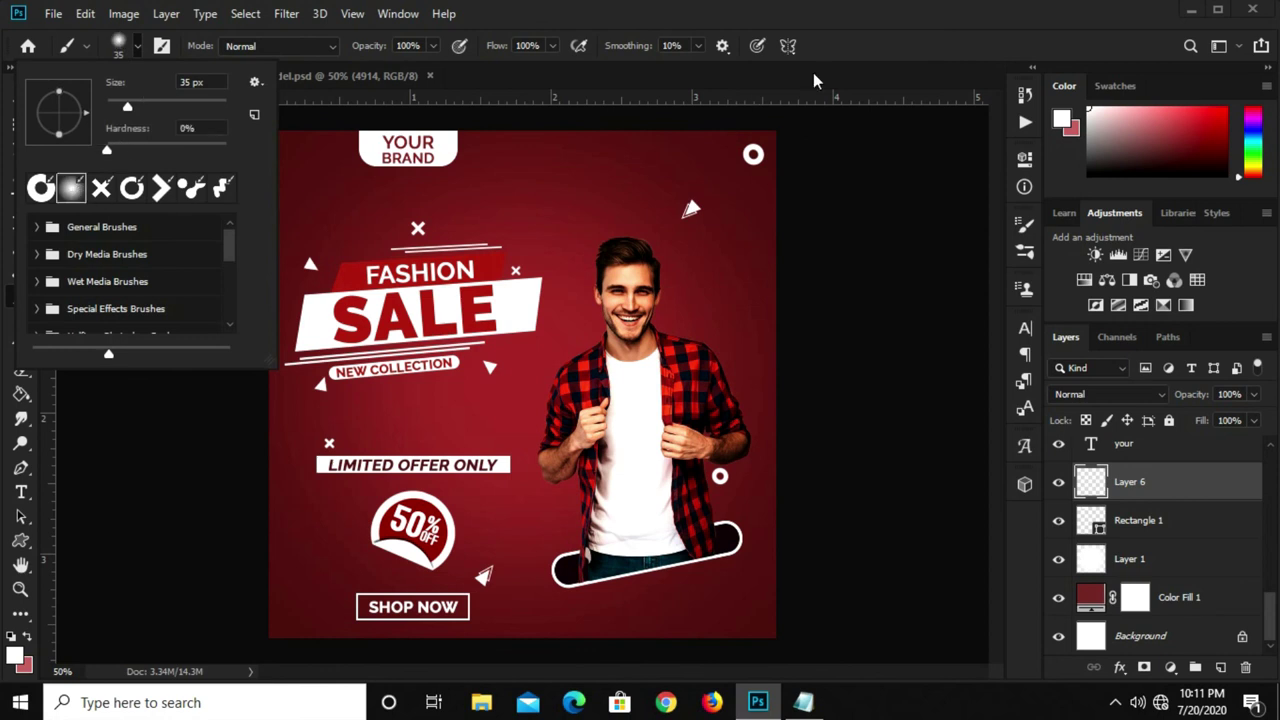
{"action": "left_click", "coordinate": [836, 120]}
{"action": "key", "text": "bracketright"}
{"action": "key", "text": "bracketright"}
{"action": "key", "text": "bracketright"}
{"action": "key", "text": "bracketright"}
{"action": "key", "text": "bracketright"}
{"action": "key", "text": "bracketright"}
{"action": "key", "text": "bracketright"}
{"action": "key", "text": "bracketright"}
{"action": "key", "text": "bracketright"}
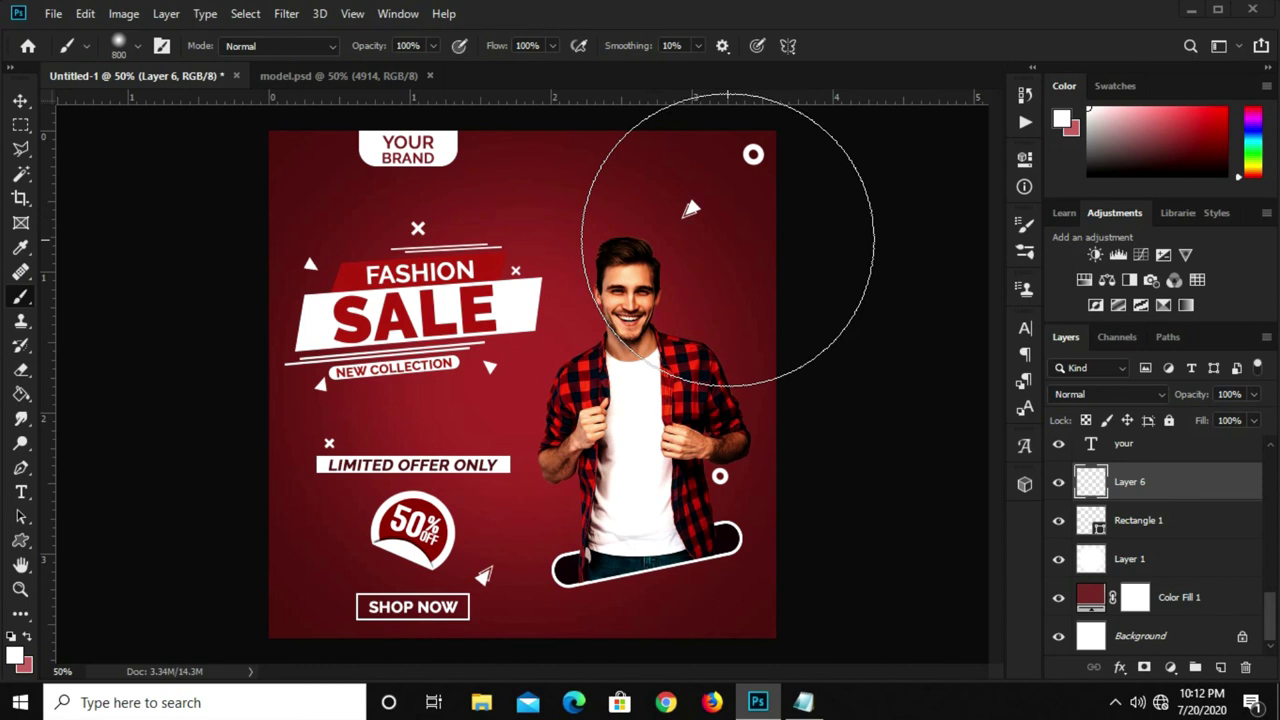
{"action": "left_click", "coordinate": [733, 232]}
Set Layer 6 to Overlay blend mode at 50% opacity.
{"action": "key", "text": "v"}
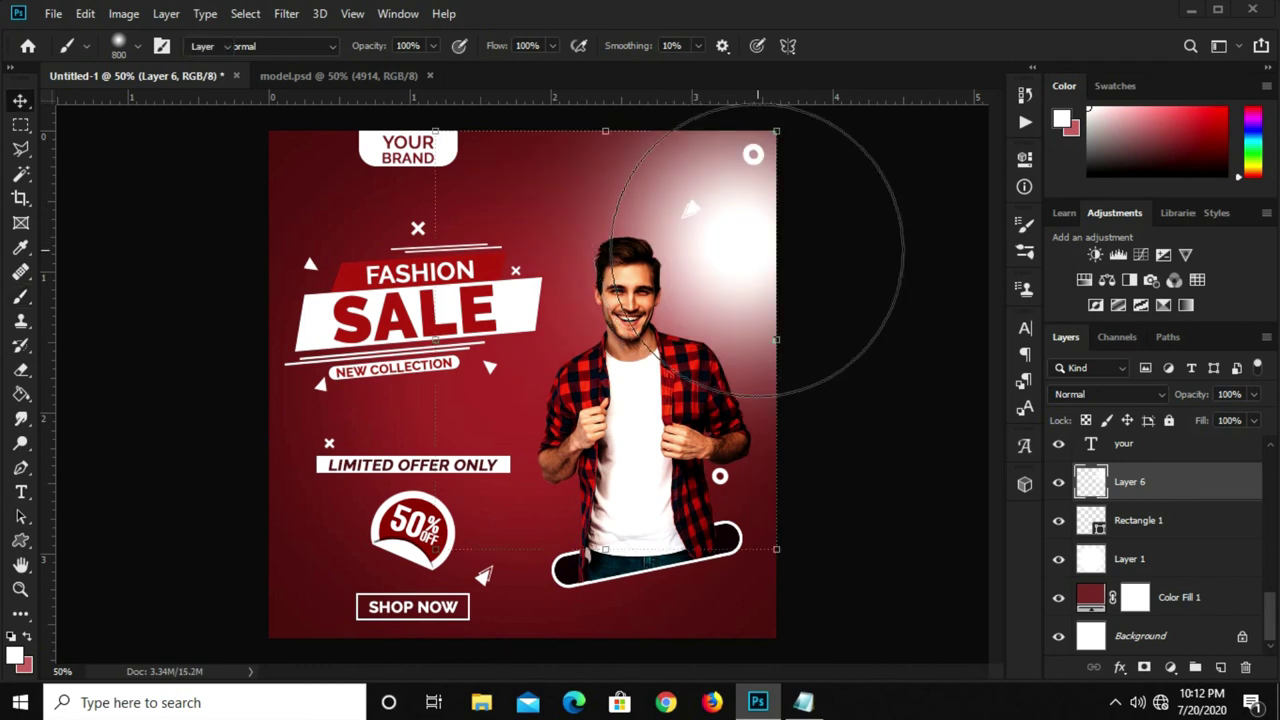
{"action": "key", "text": "v"}
{"action": "left_click", "coordinate": [1108, 394]}
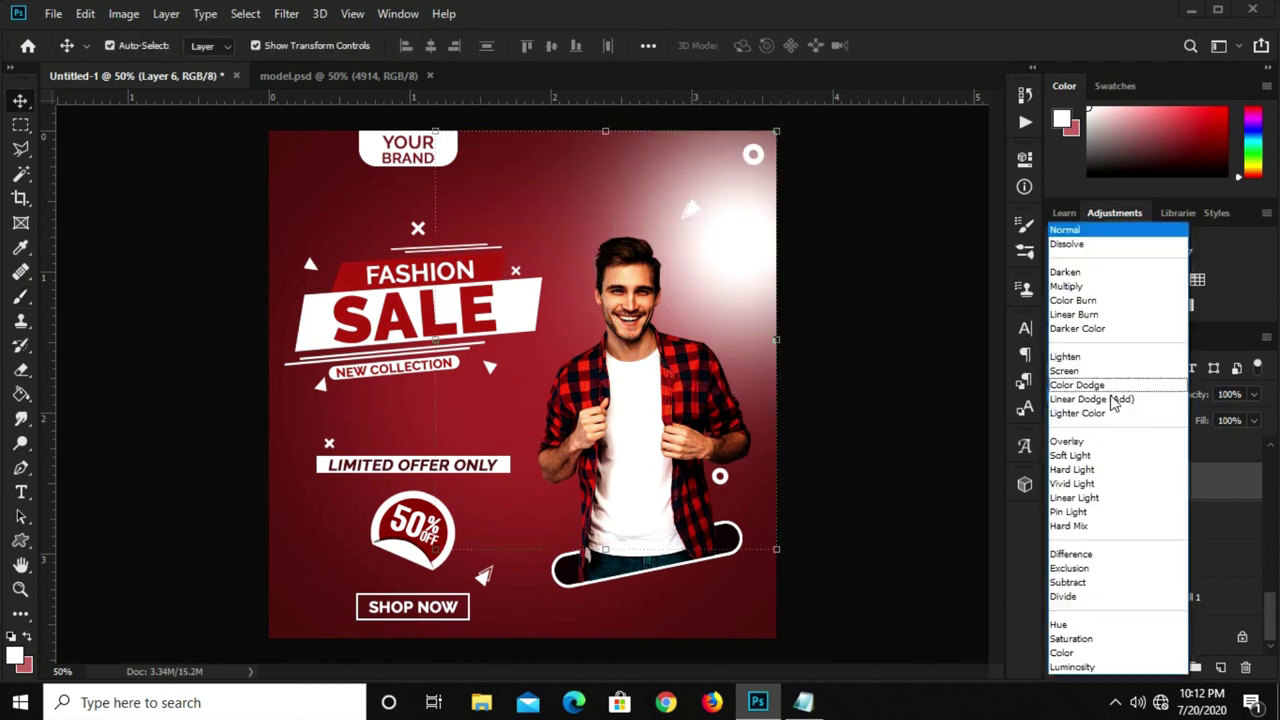
{"action": "left_click", "coordinate": [1099, 446]}
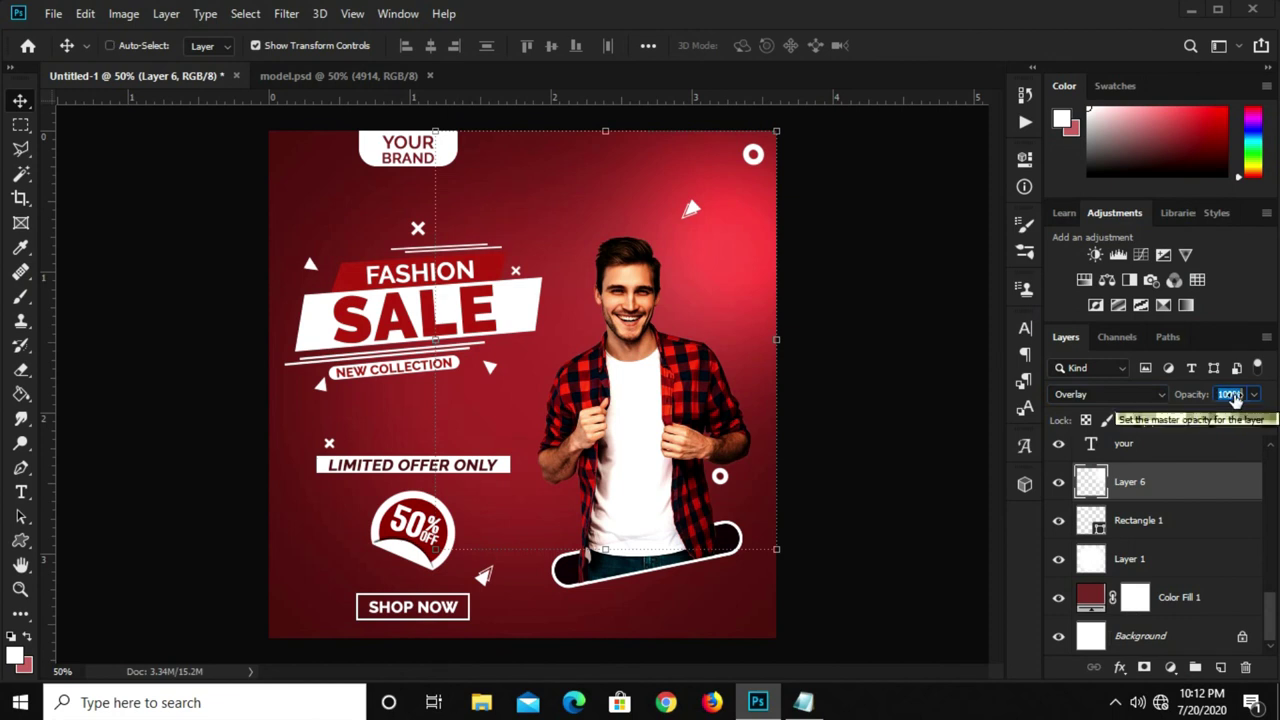
{"action": "type", "text": "50"}
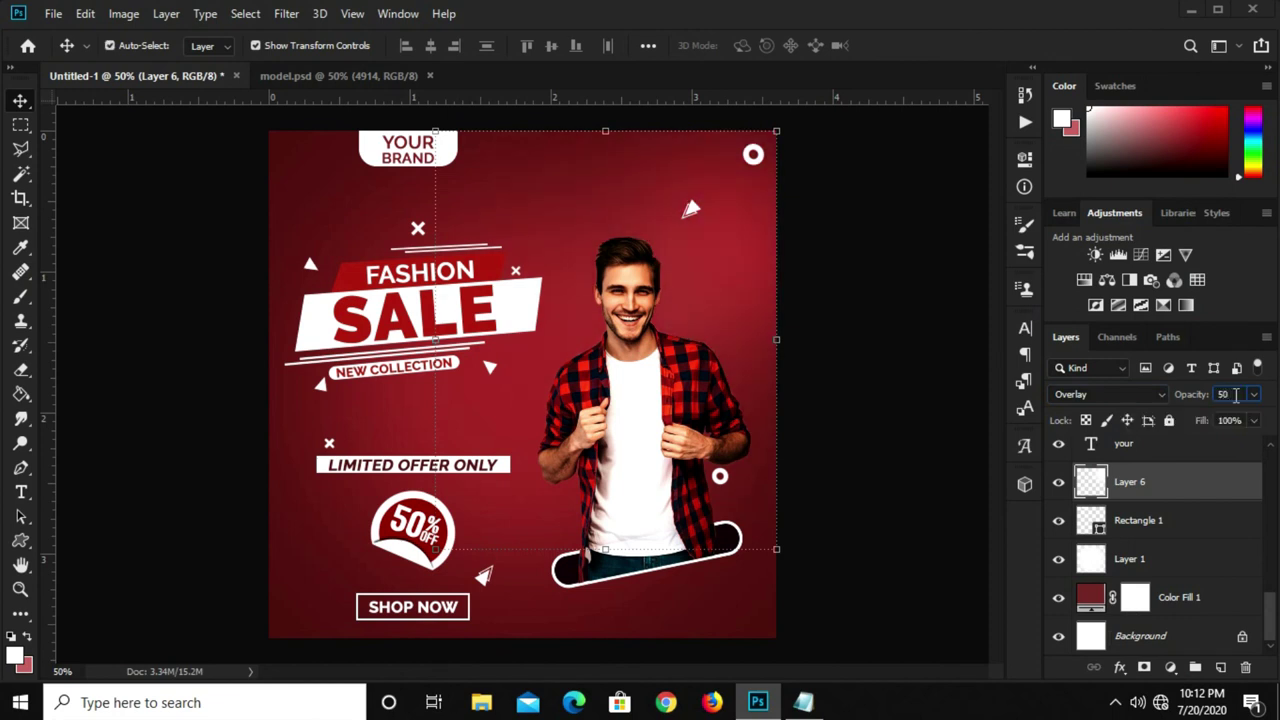
{"action": "left_click", "coordinate": [872, 347]}
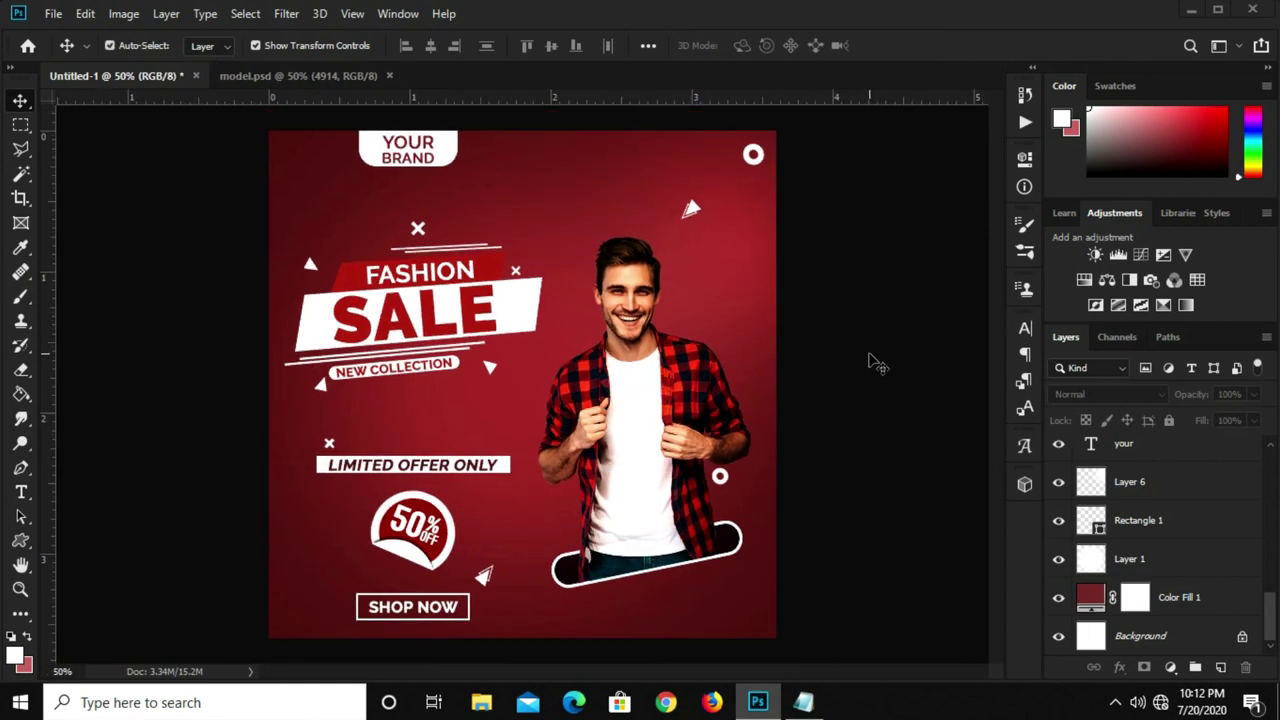
{"action": "scroll", "coordinate": [690, 212], "scroll_direction": "up", "scroll_amount": 3}
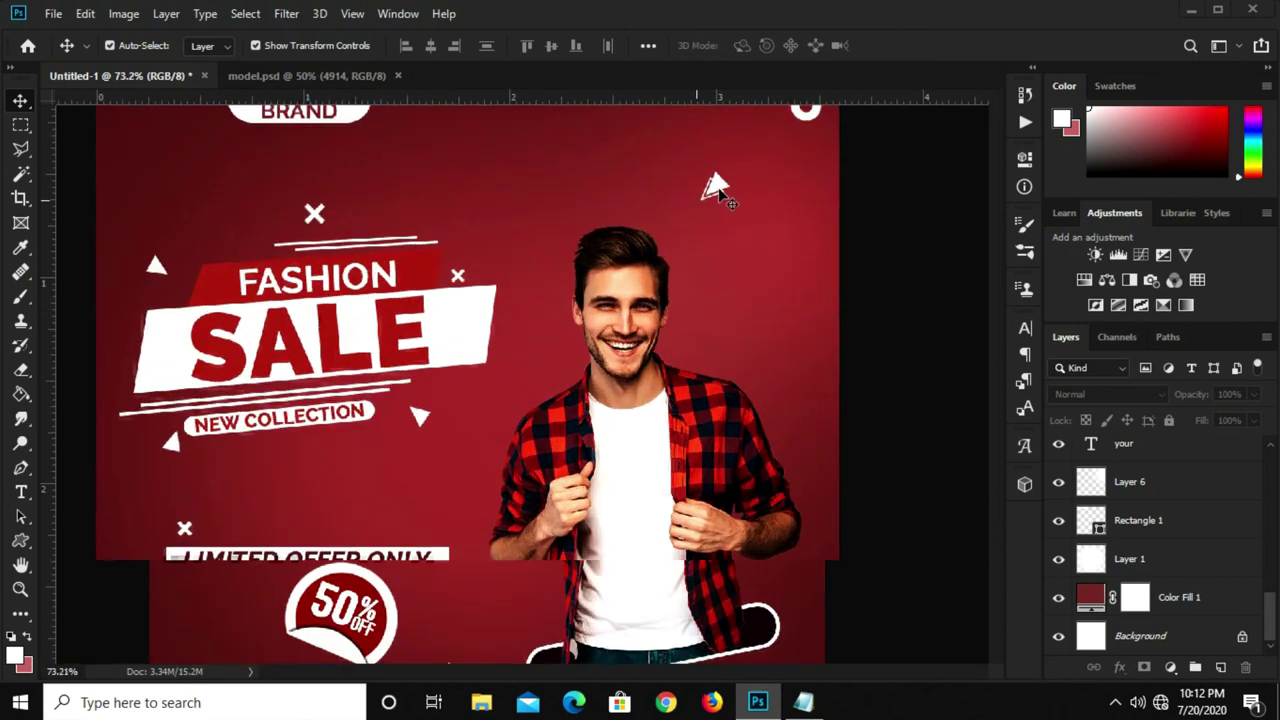
{"action": "left_click", "coordinate": [714, 186]}
{"action": "scroll", "coordinate": [1155, 470], "scroll_direction": "up", "scroll_amount": 2}
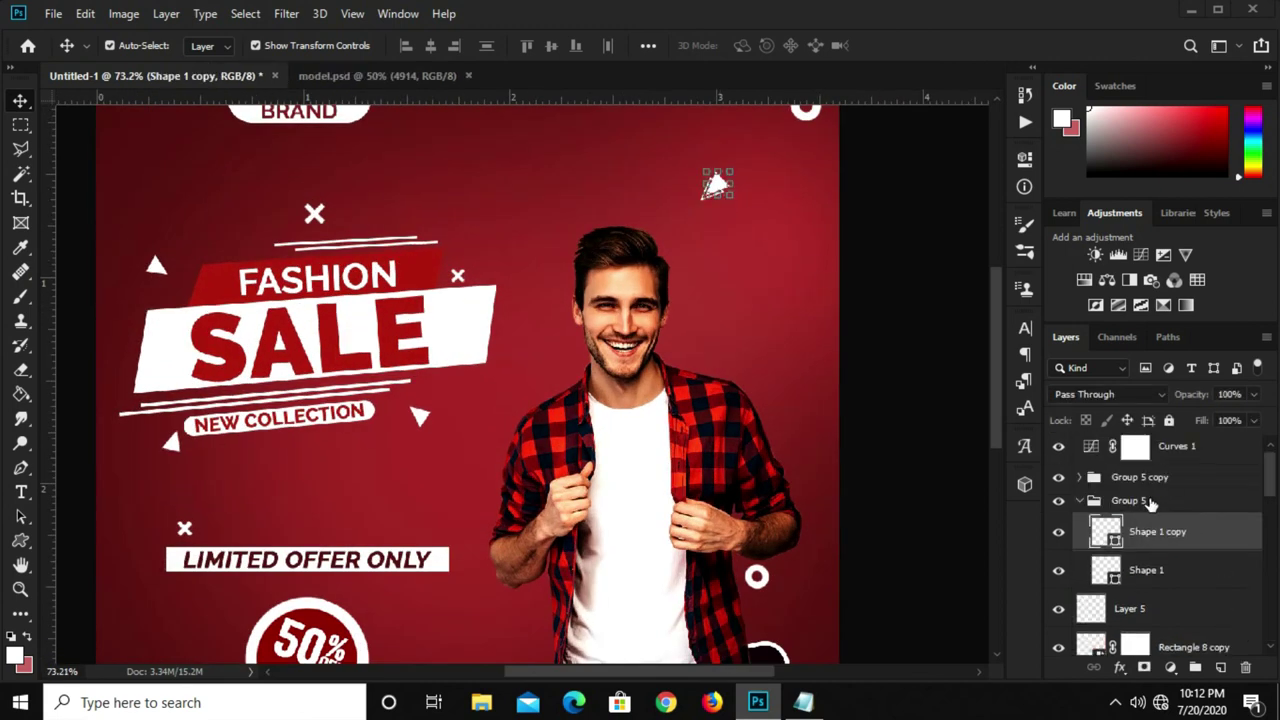